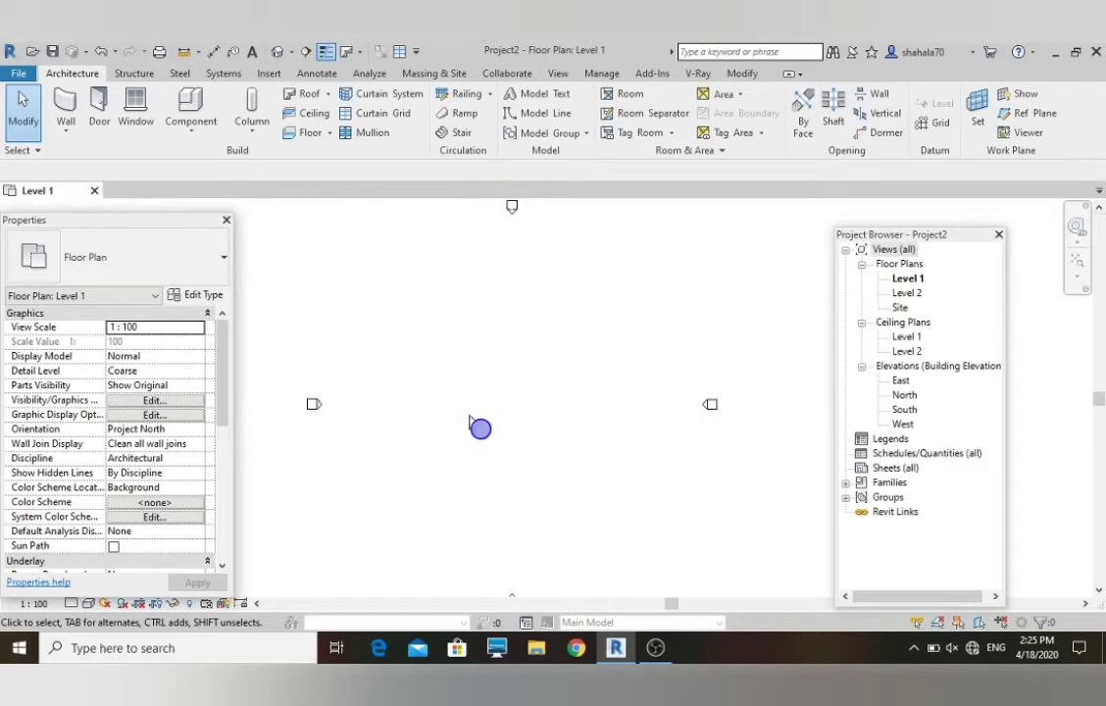
- Start a new stair and change its Actual Tread Depth from 275 to 300
click(461, 133)
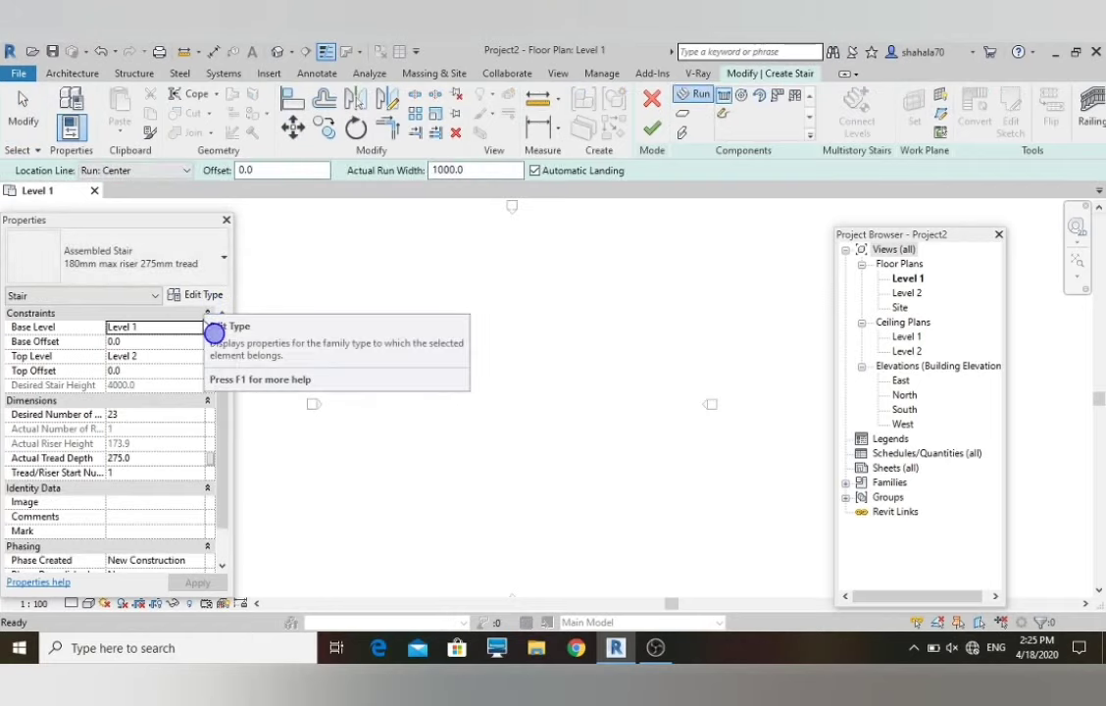
click(186, 458)
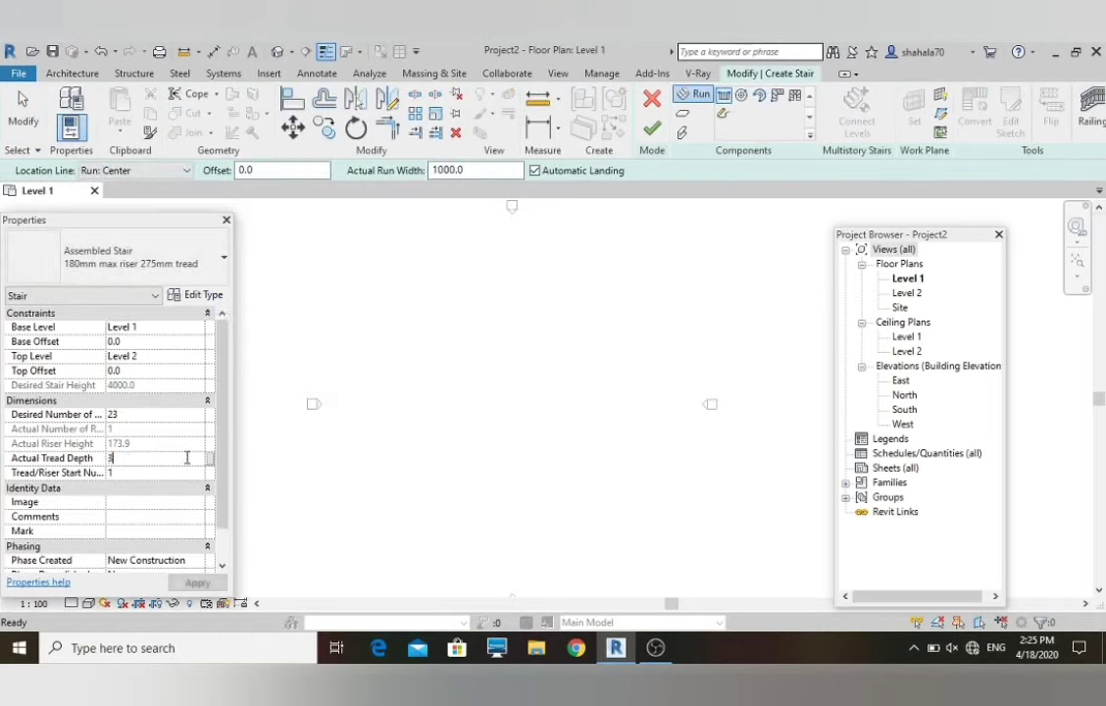
key(Return)
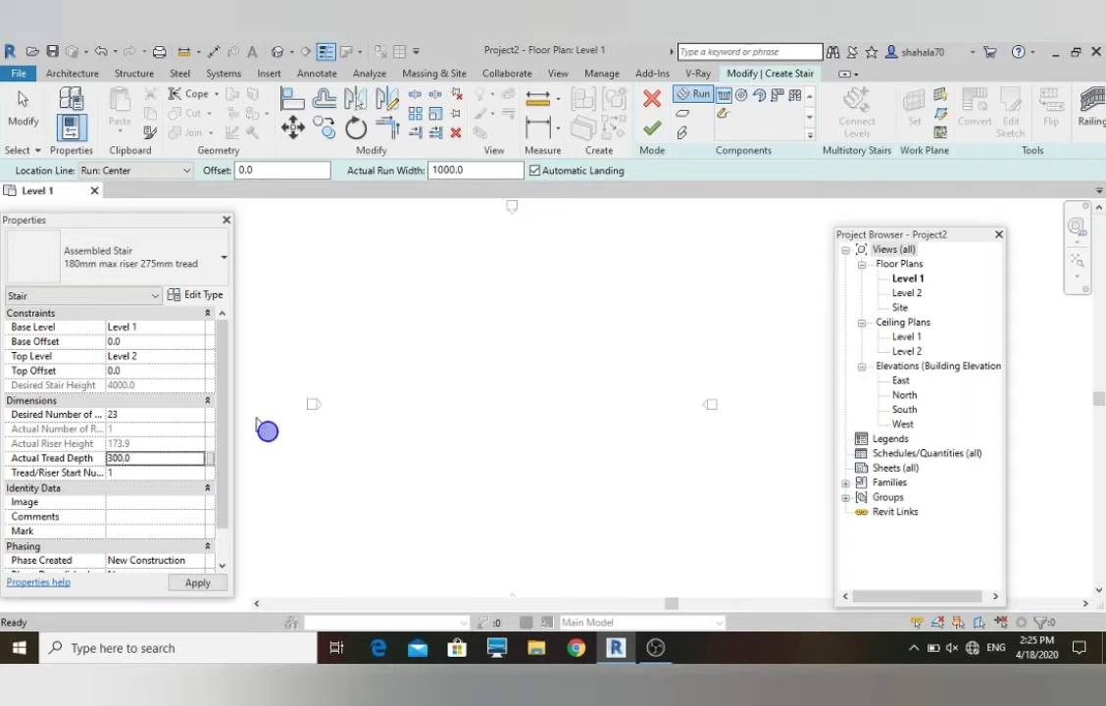
click(182, 296)
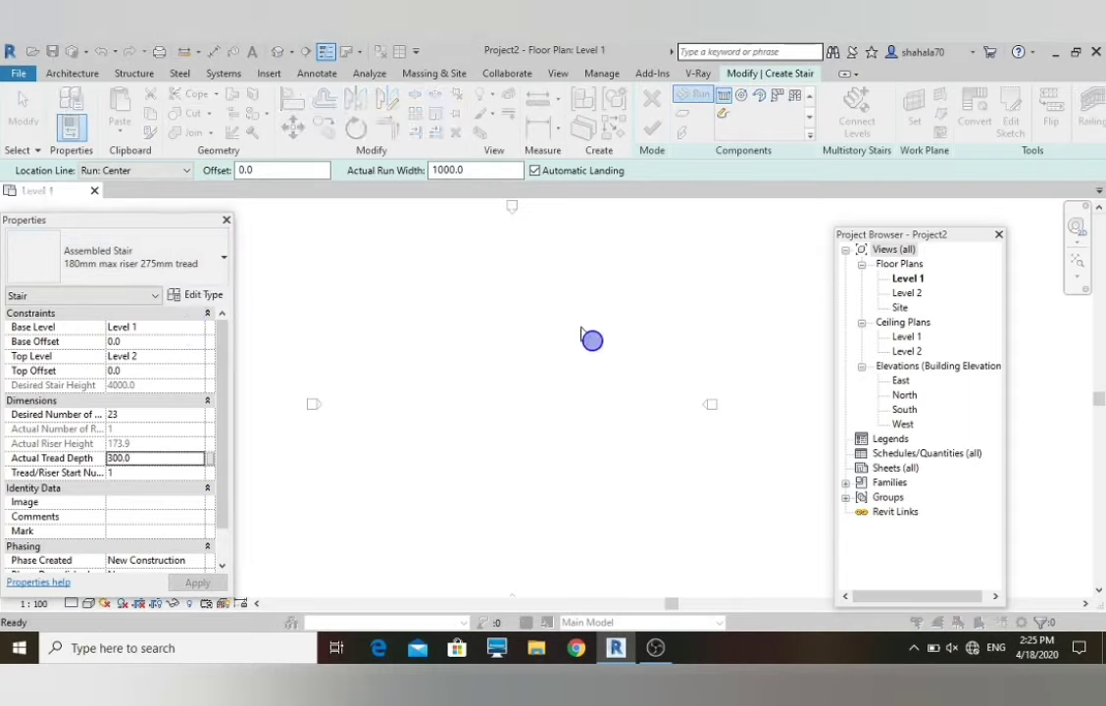
- Give the run type Mahogany treads and turn off Riser and Slanted, then apply
click(419, 310)
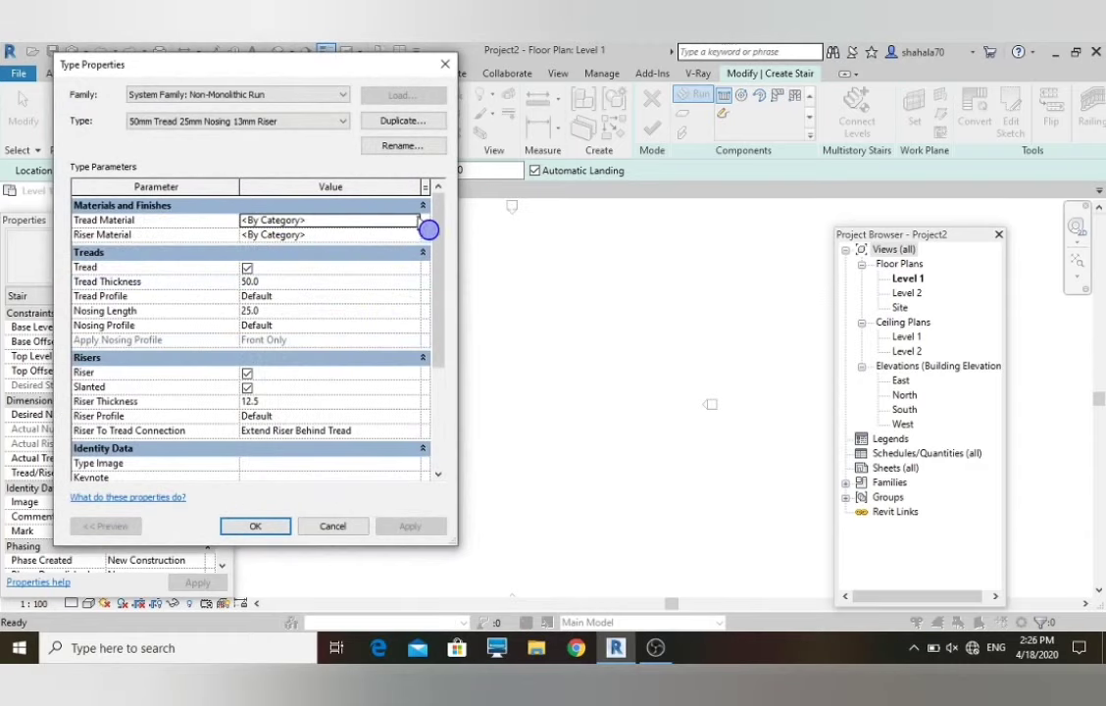
click(416, 221)
click(415, 221)
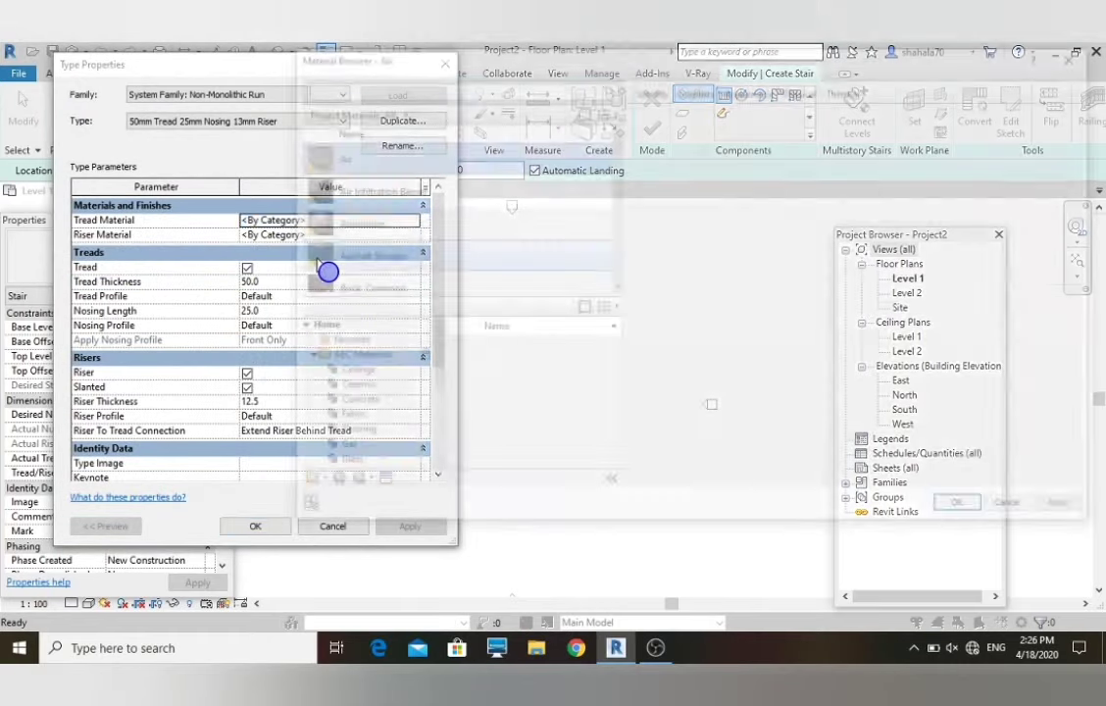
scroll(363, 270, down, 15)
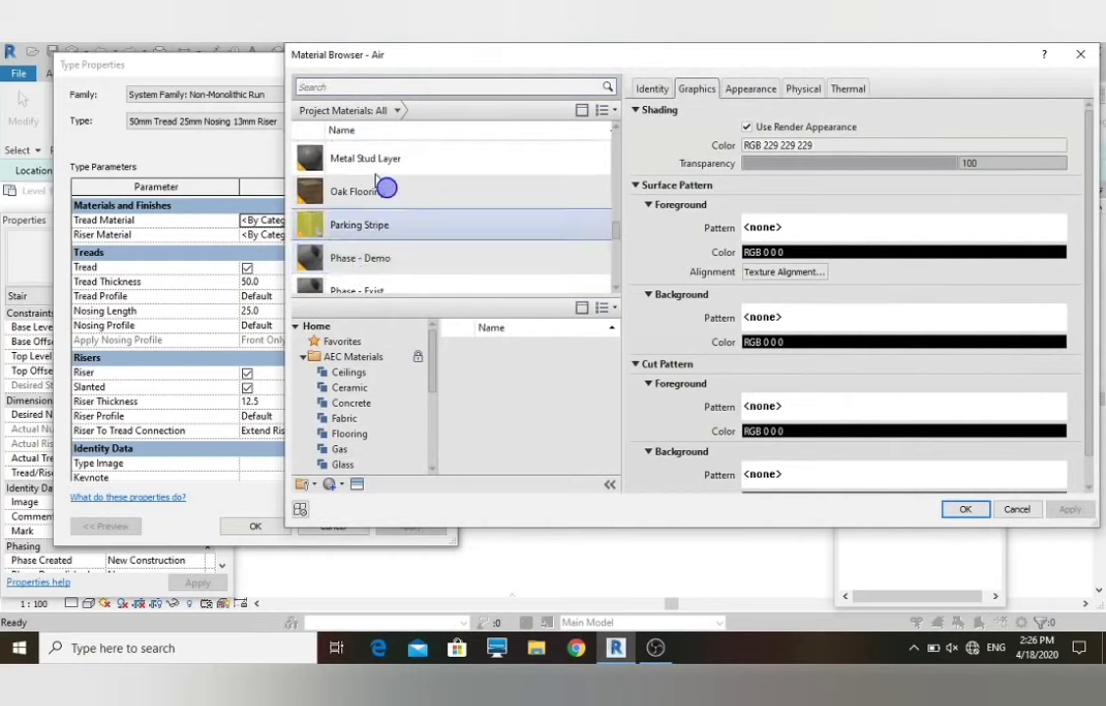
scroll(387, 187, up, 1)
click(396, 89)
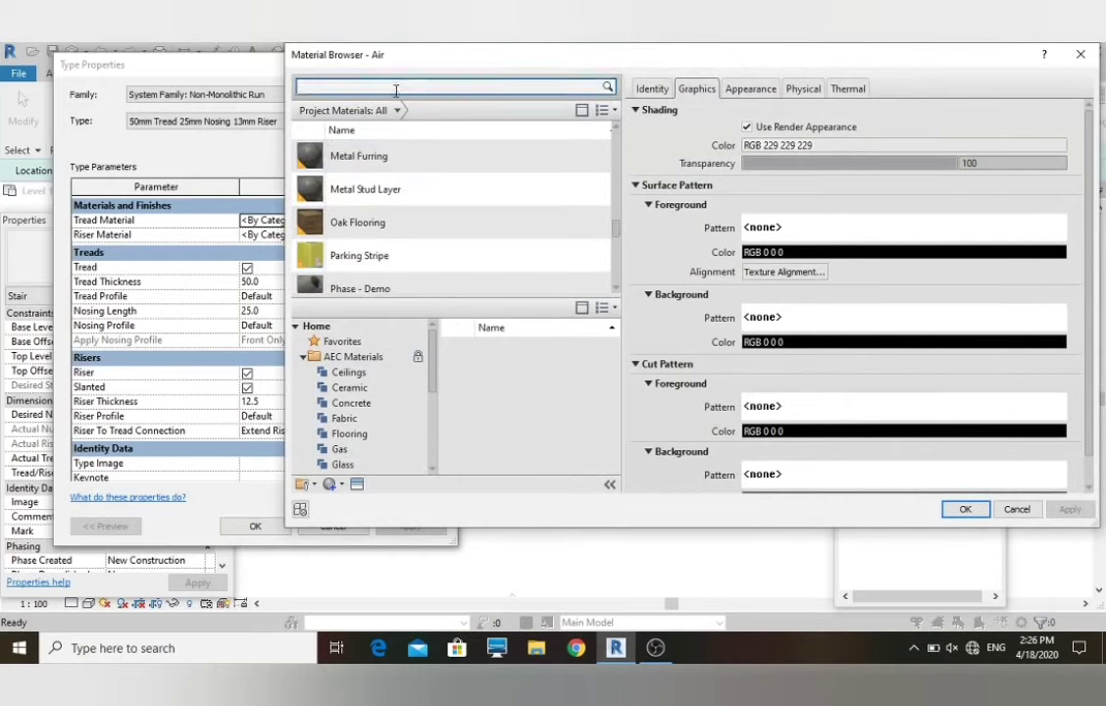
text(ma)
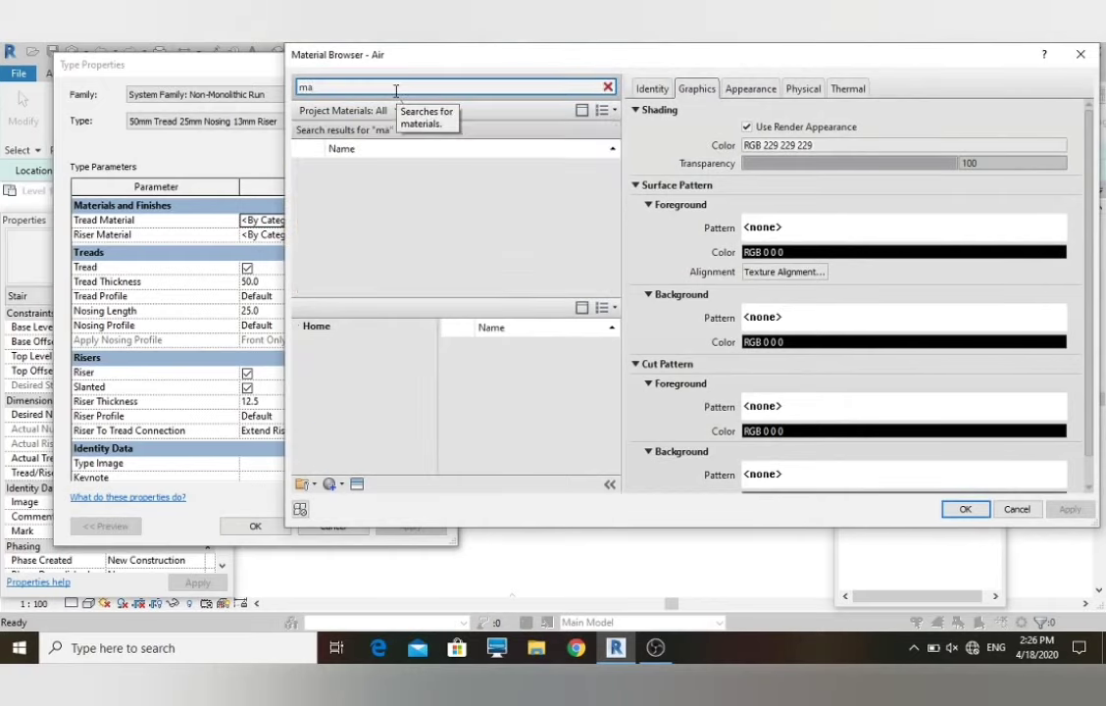
text(ho)
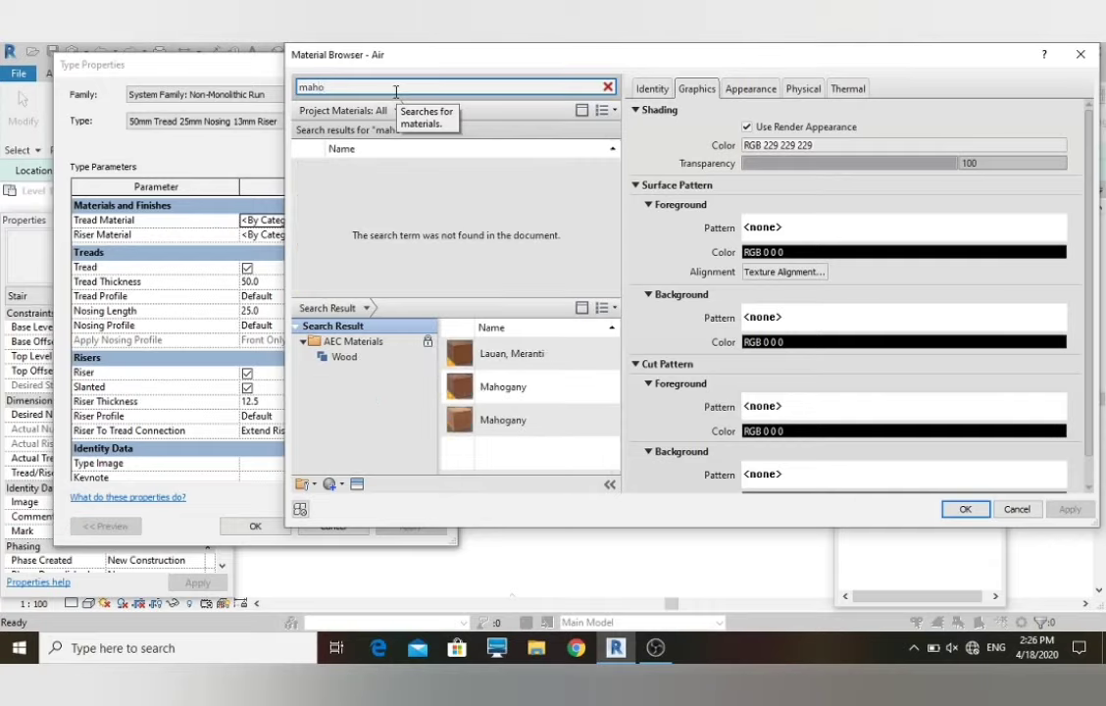
click(593, 388)
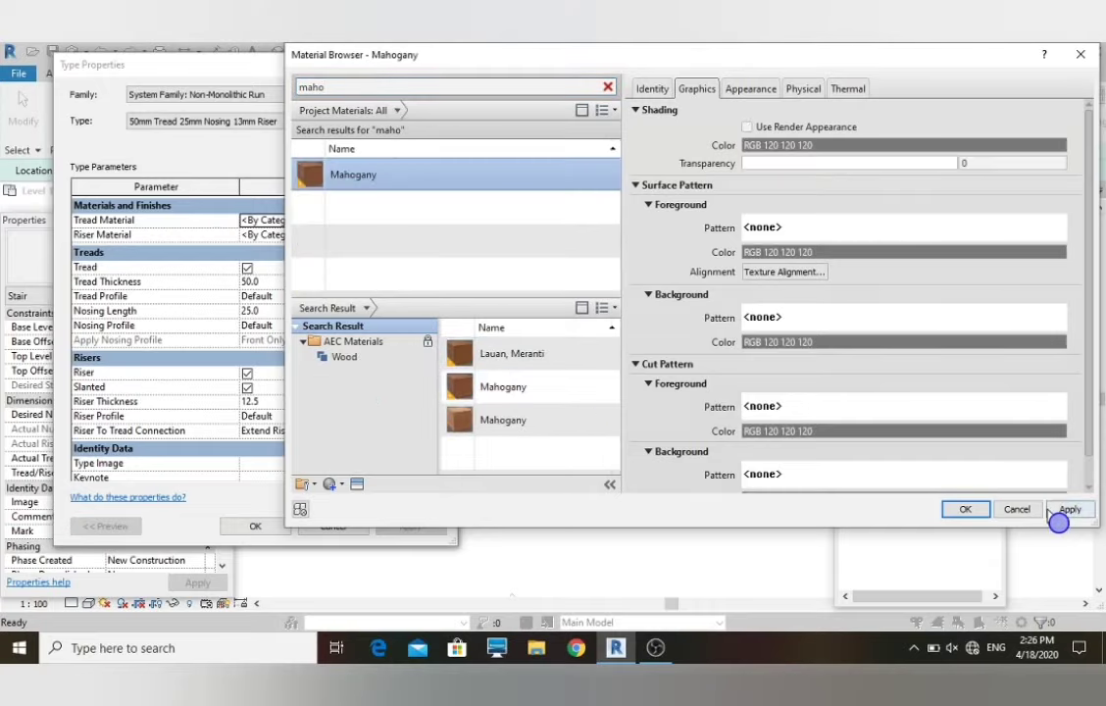
click(963, 509)
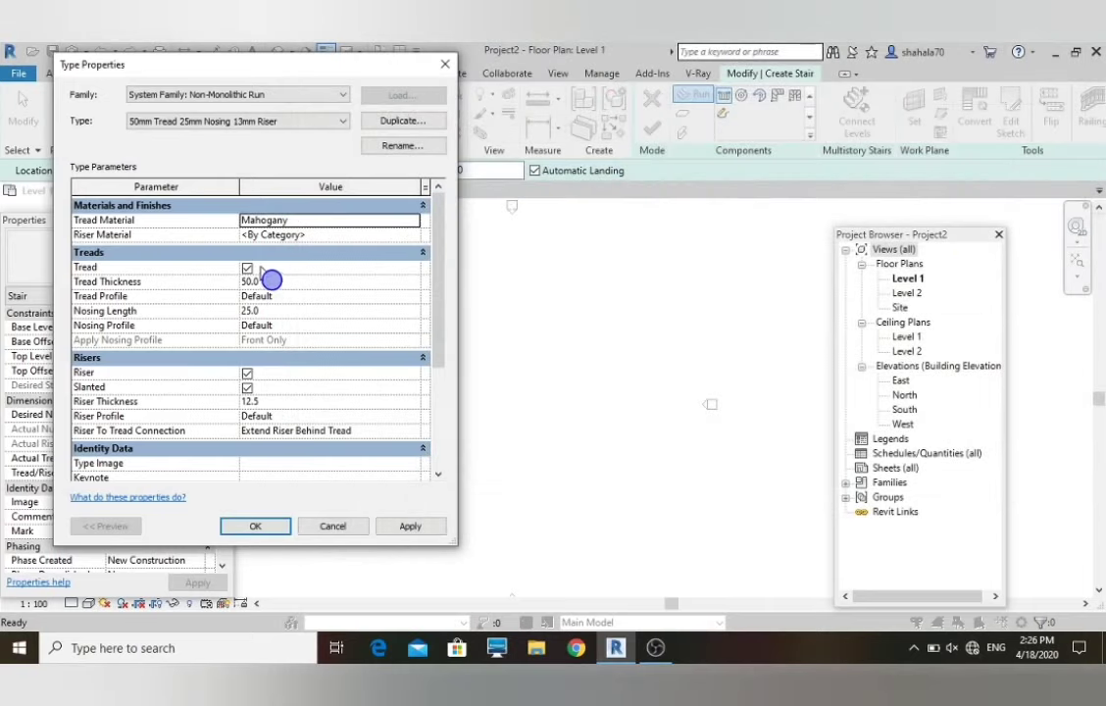
click(247, 375)
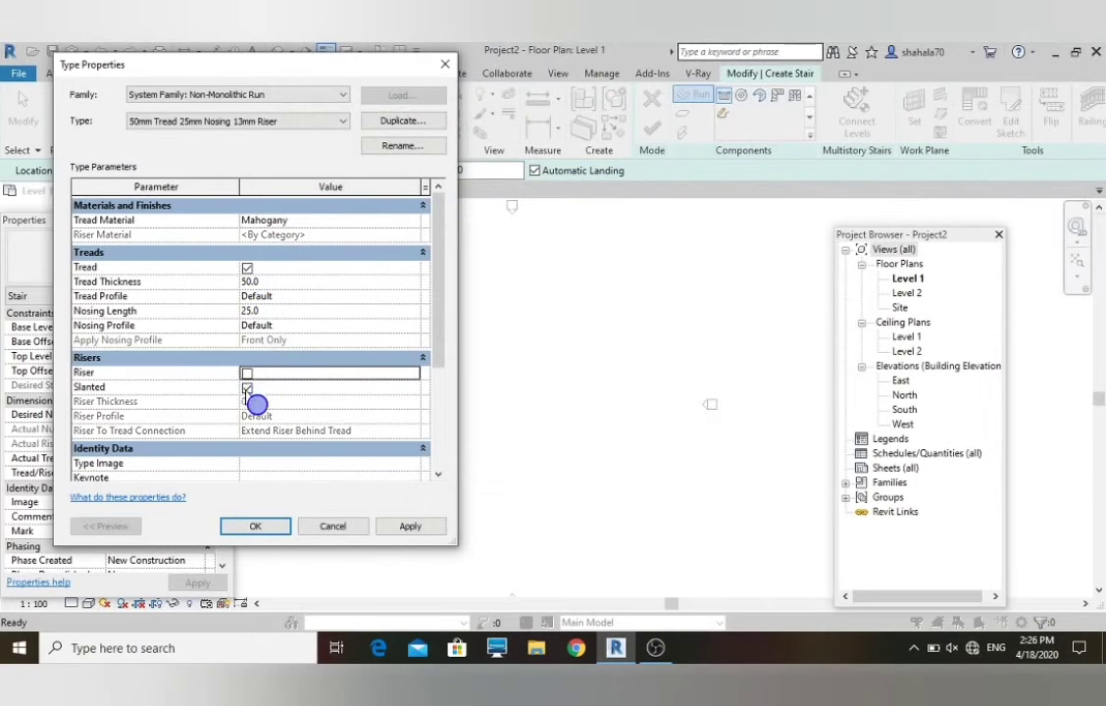
click(253, 388)
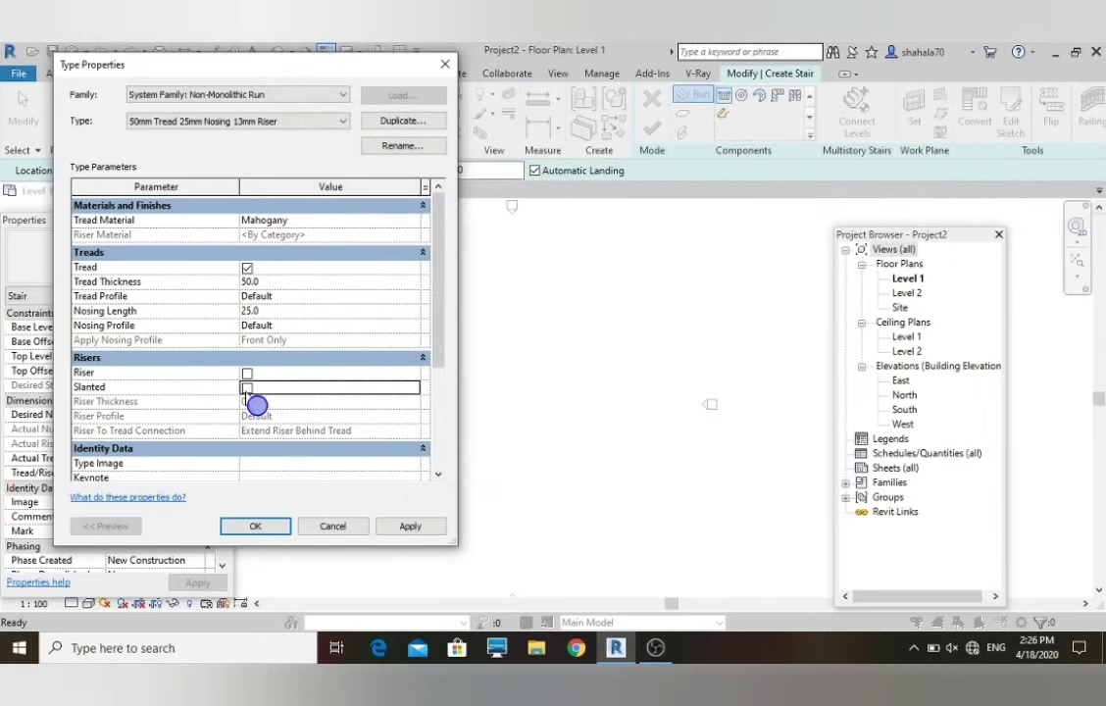
click(407, 528)
- Set both Right Support and Left Support to None and confirm the stair type
click(251, 528)
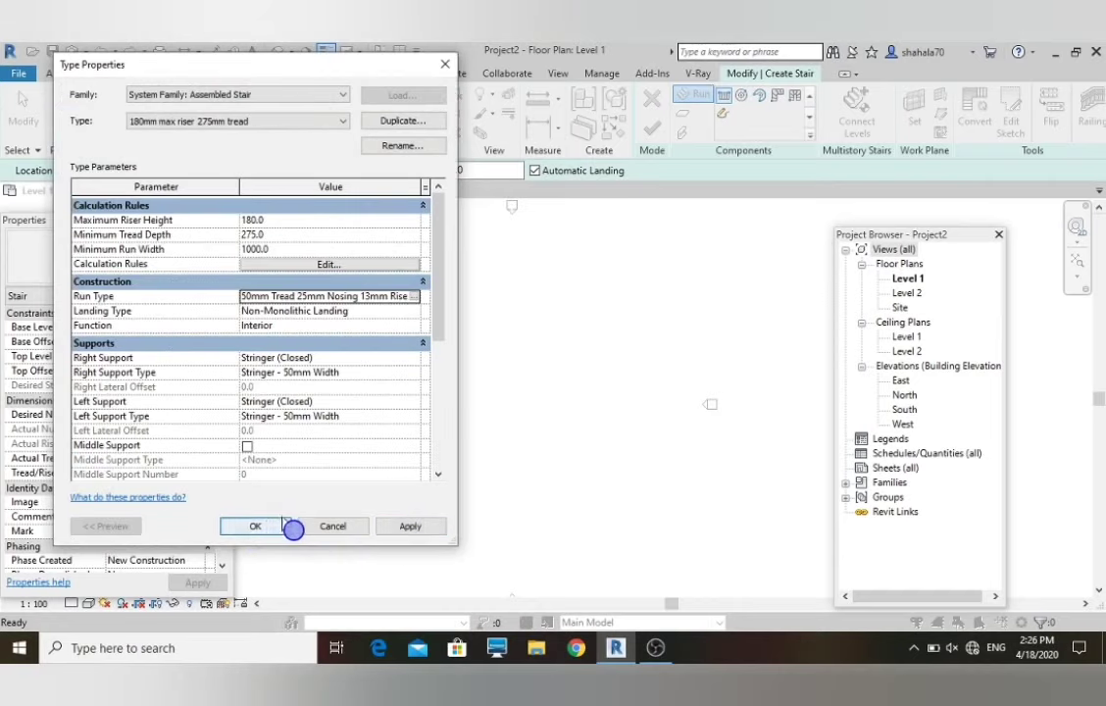
click(413, 359)
click(412, 359)
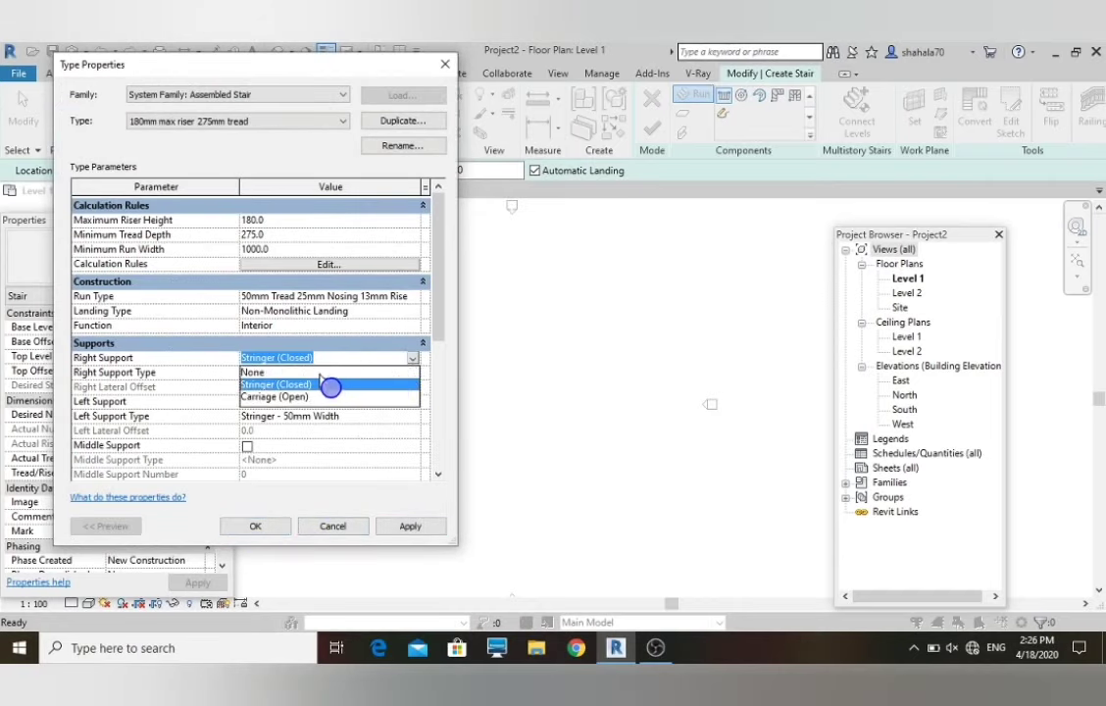
click(294, 373)
click(415, 403)
click(413, 402)
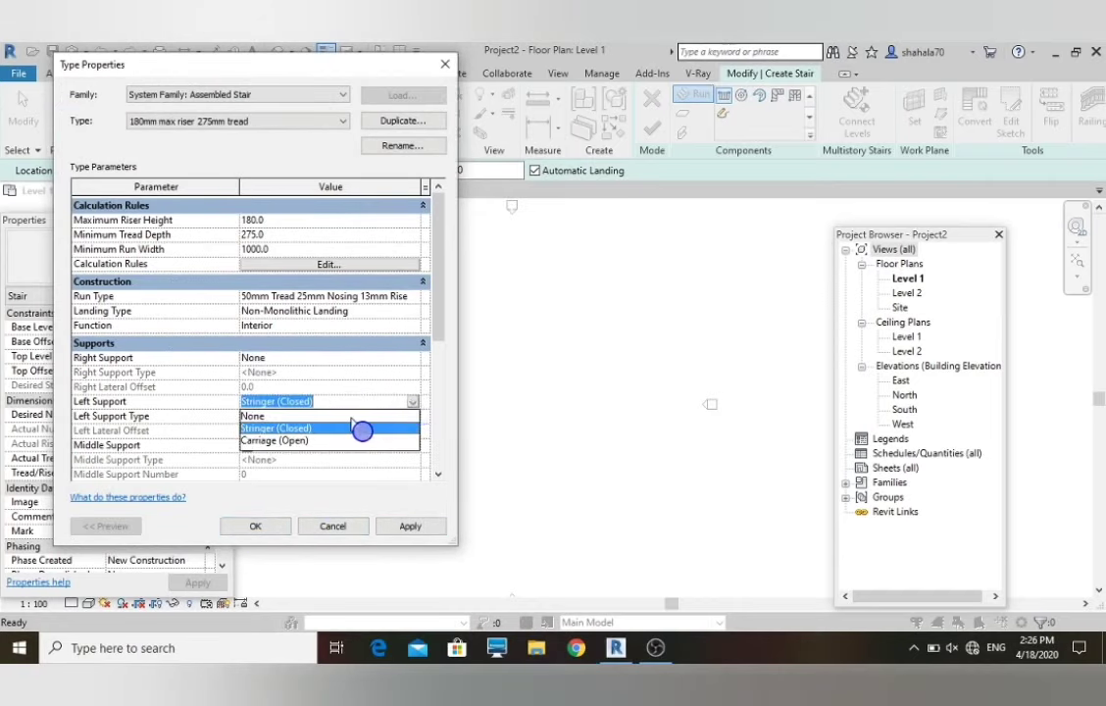
click(324, 416)
click(410, 527)
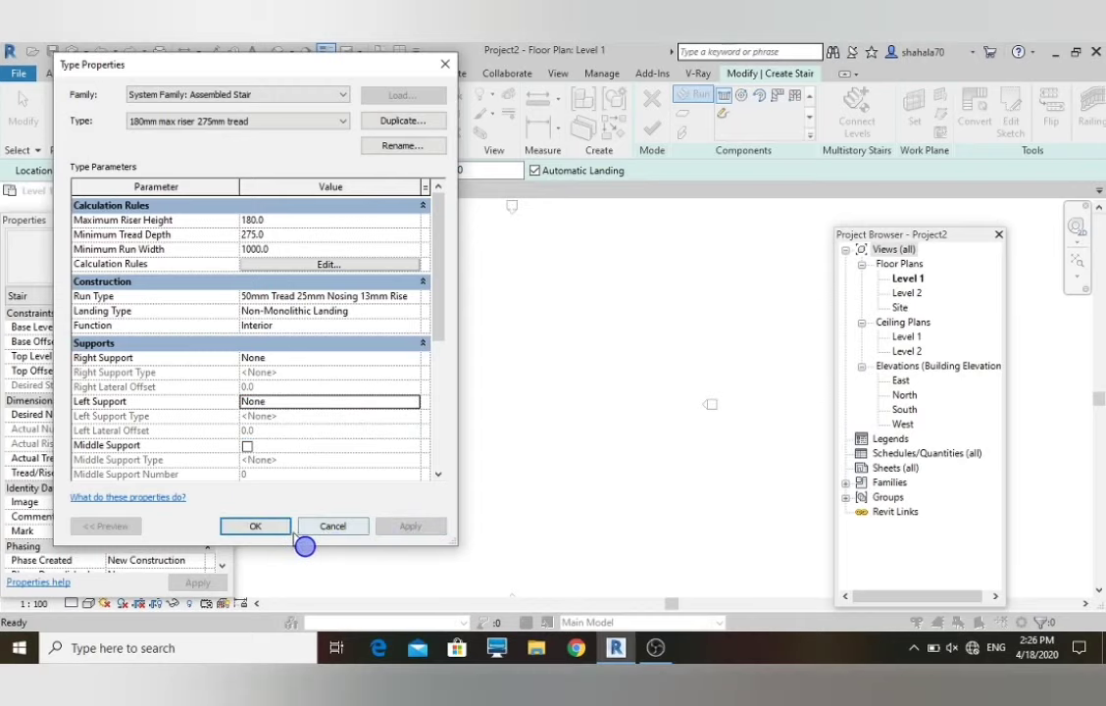
click(255, 526)
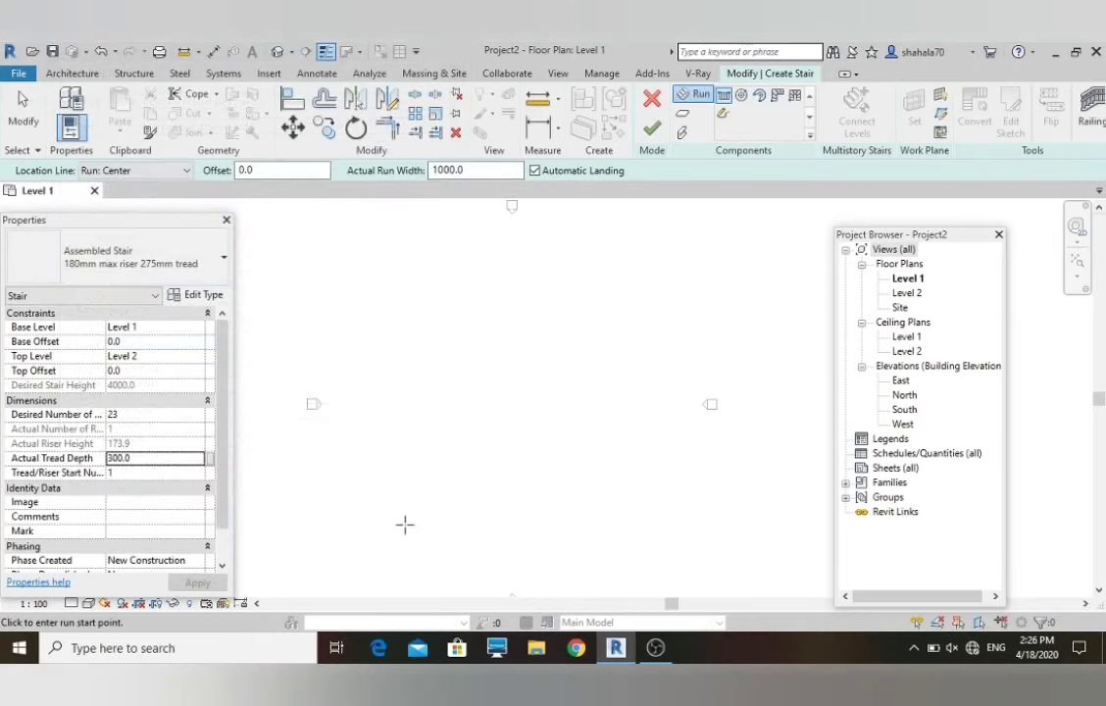
- Place a straight 23-riser run from its start point to its end point, then finish the stair
click(480, 497)
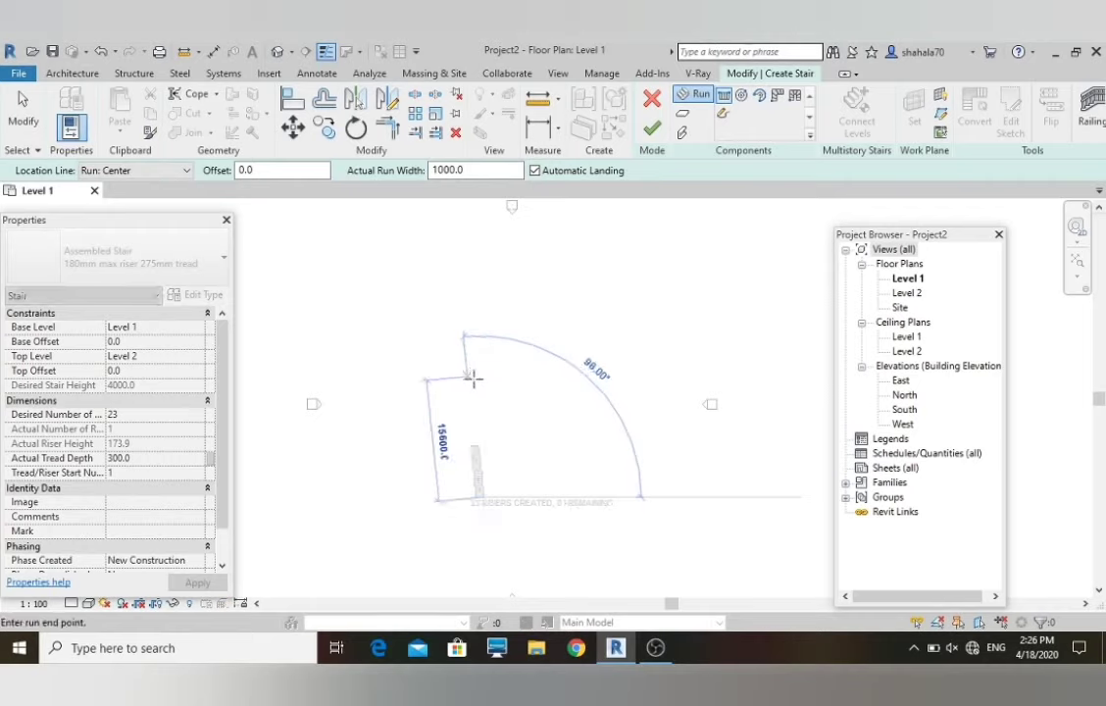
click(478, 477)
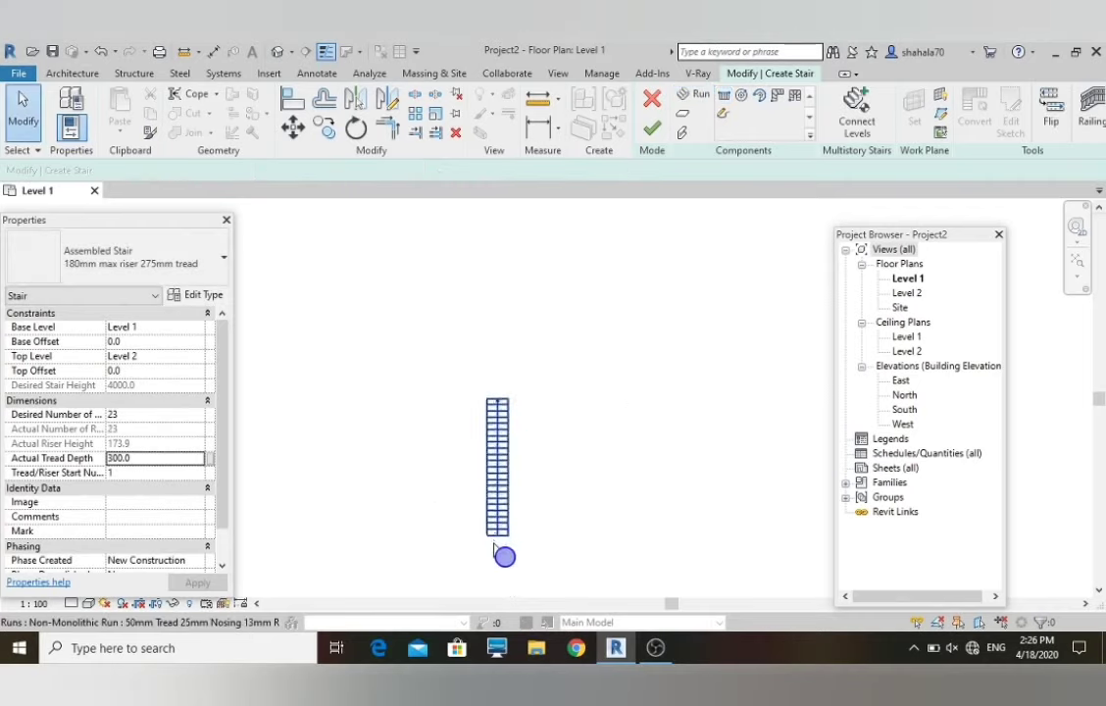
scroll(494, 546, down, 1)
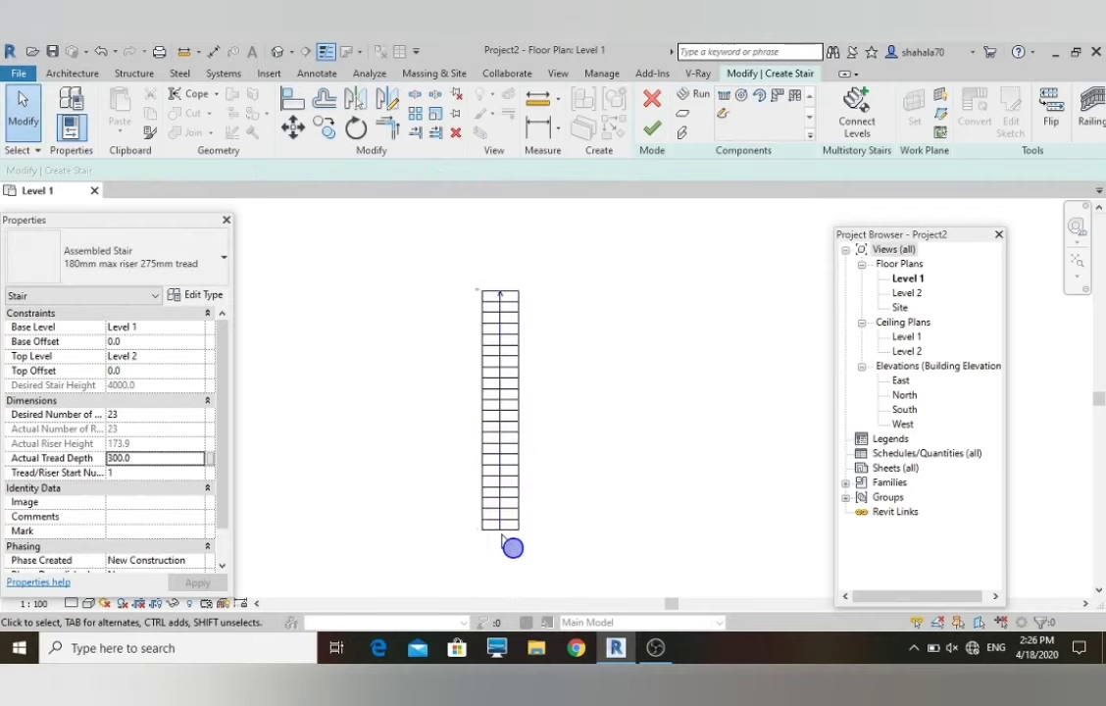
click(645, 133)
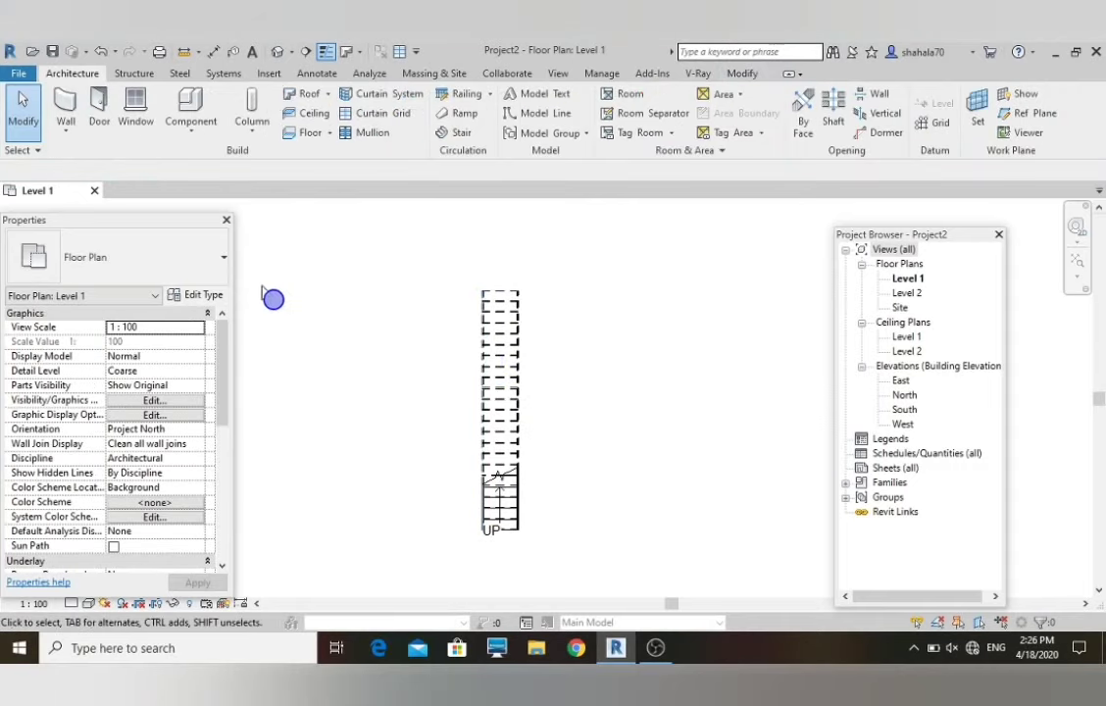
- In the default 3D view, delete both of the stair's railings
click(286, 50)
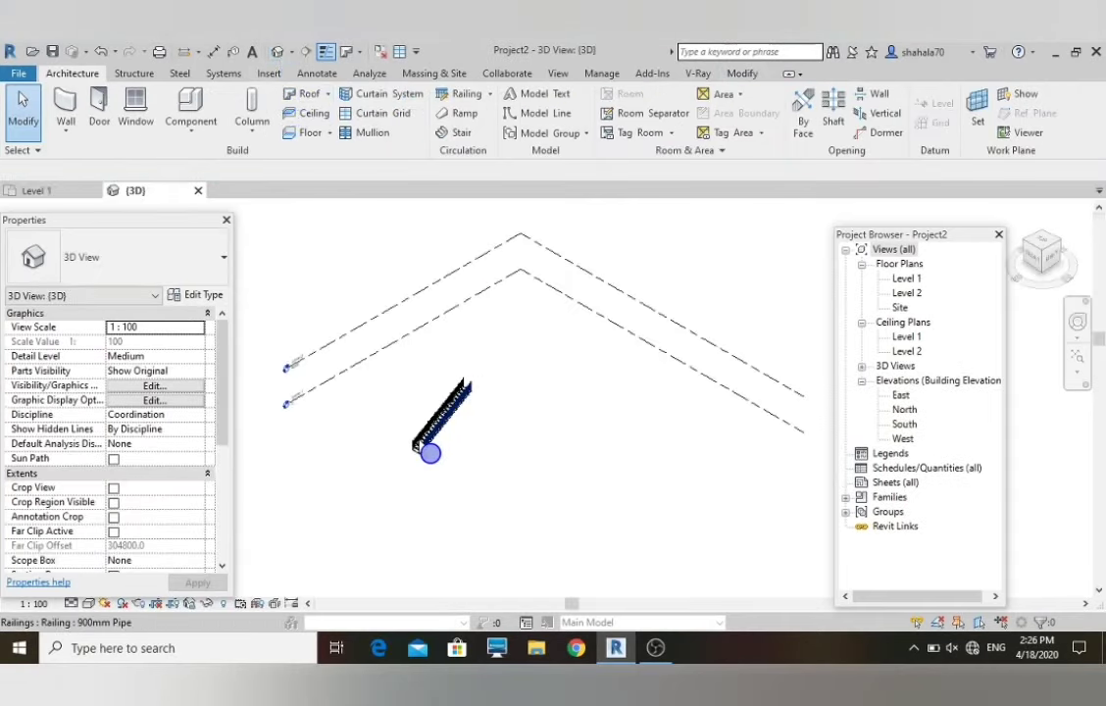
scroll(432, 451, up, 5)
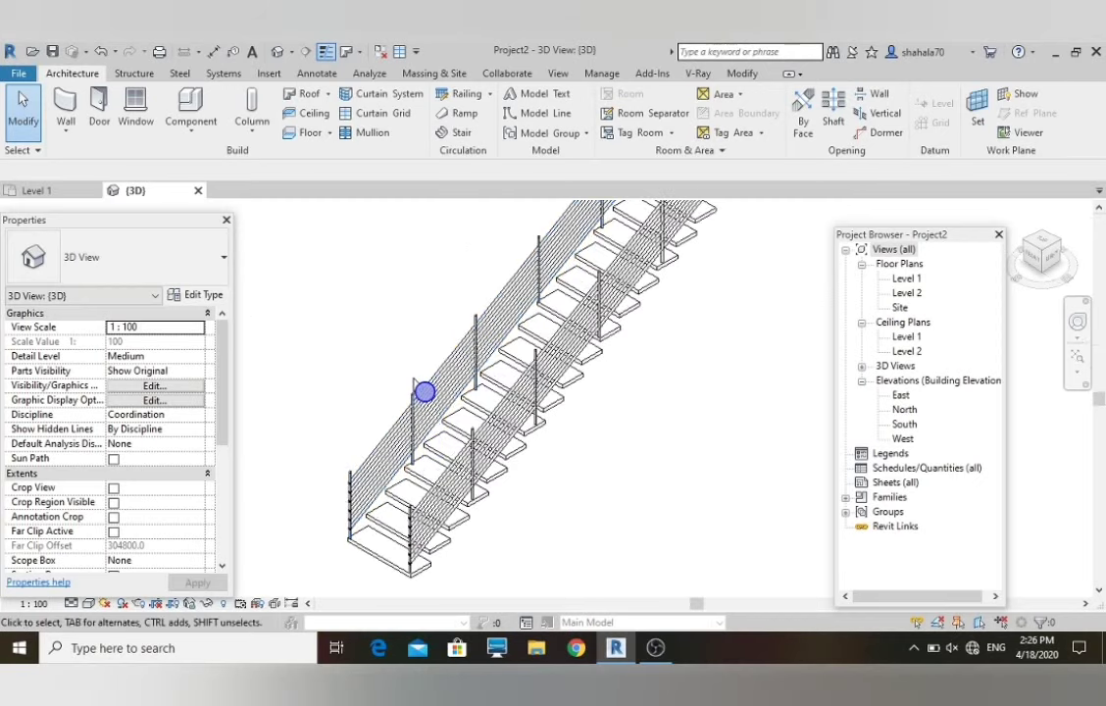
click(432, 404)
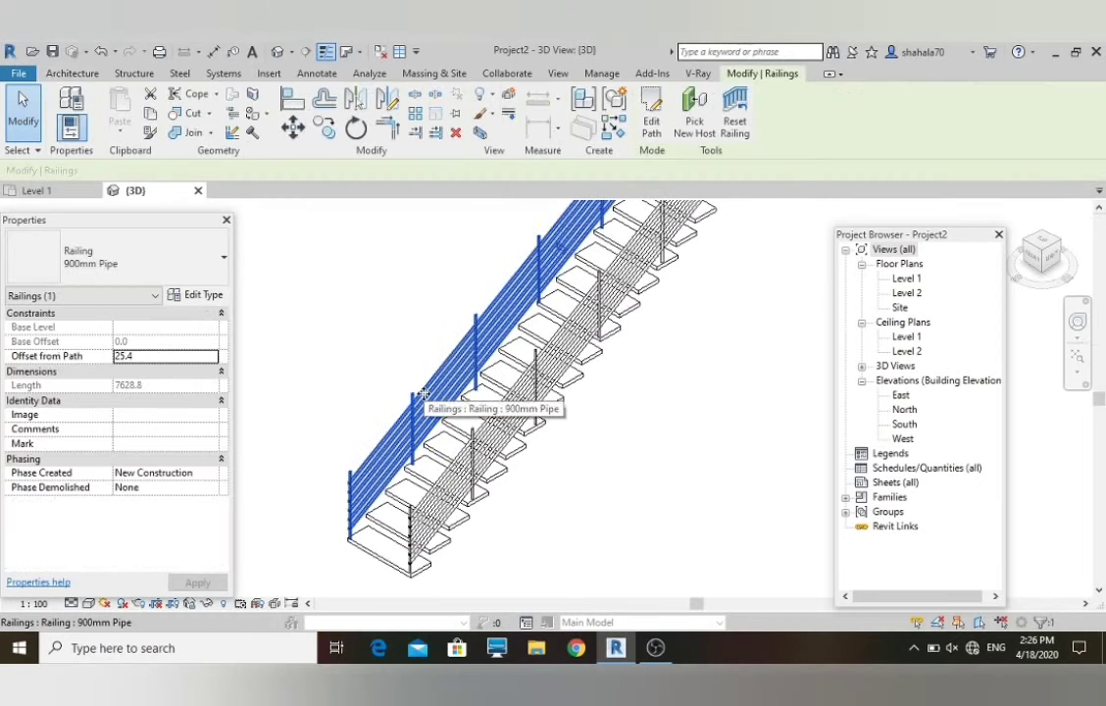
key(Delete)
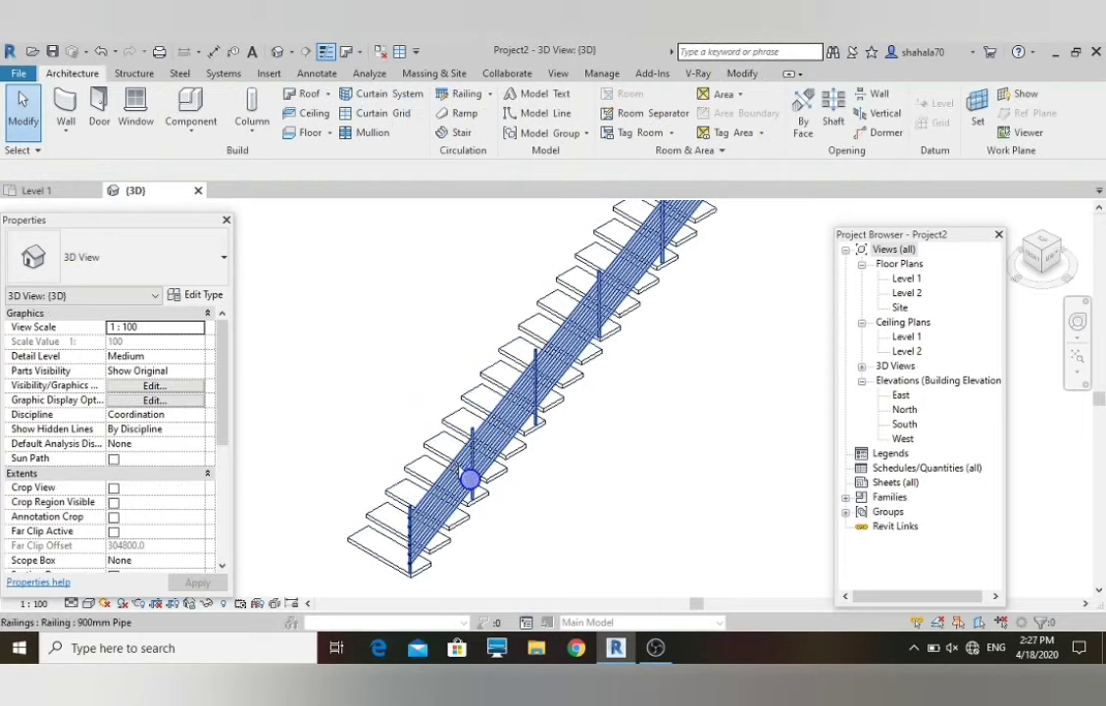
click(465, 474)
key(Delete)
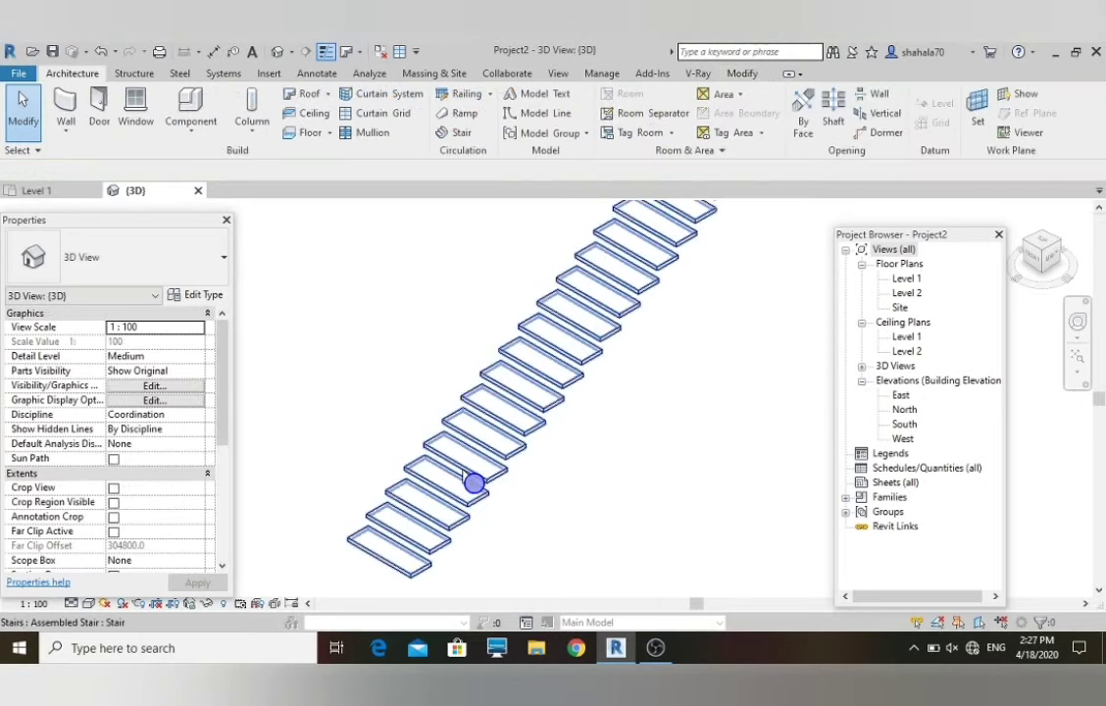
- Check the stair from the FRONT view, then return to the Level 1 floor plan
scroll(407, 387, down, 5)
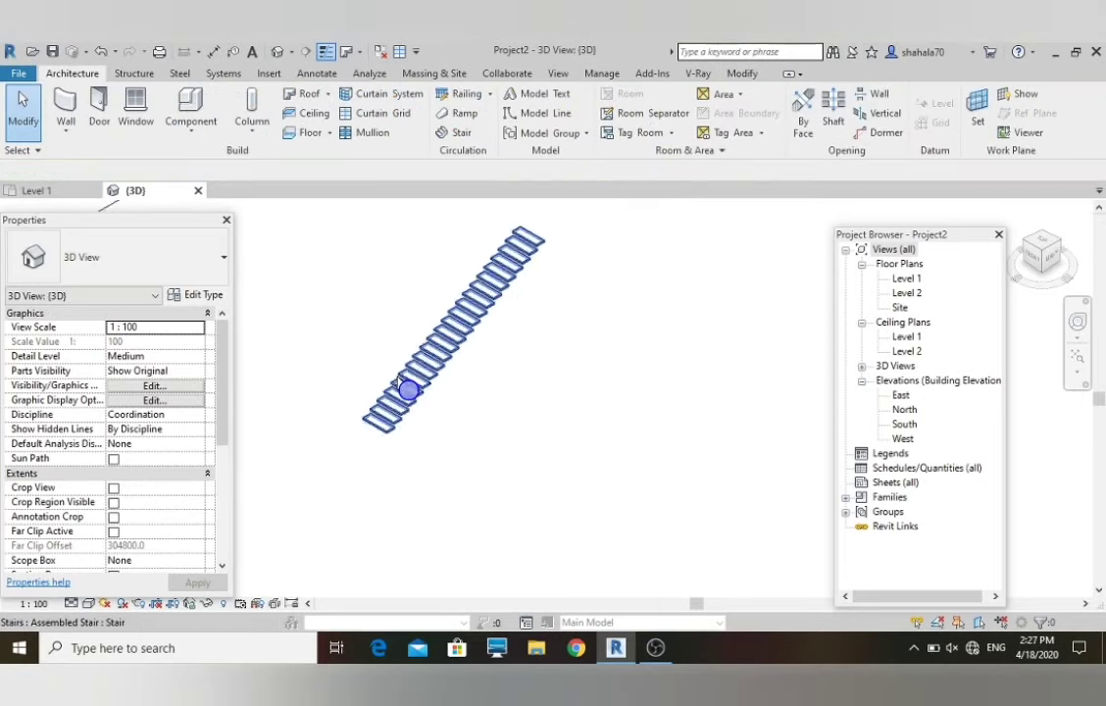
scroll(490, 308, up, 2)
scroll(490, 308, down, 1)
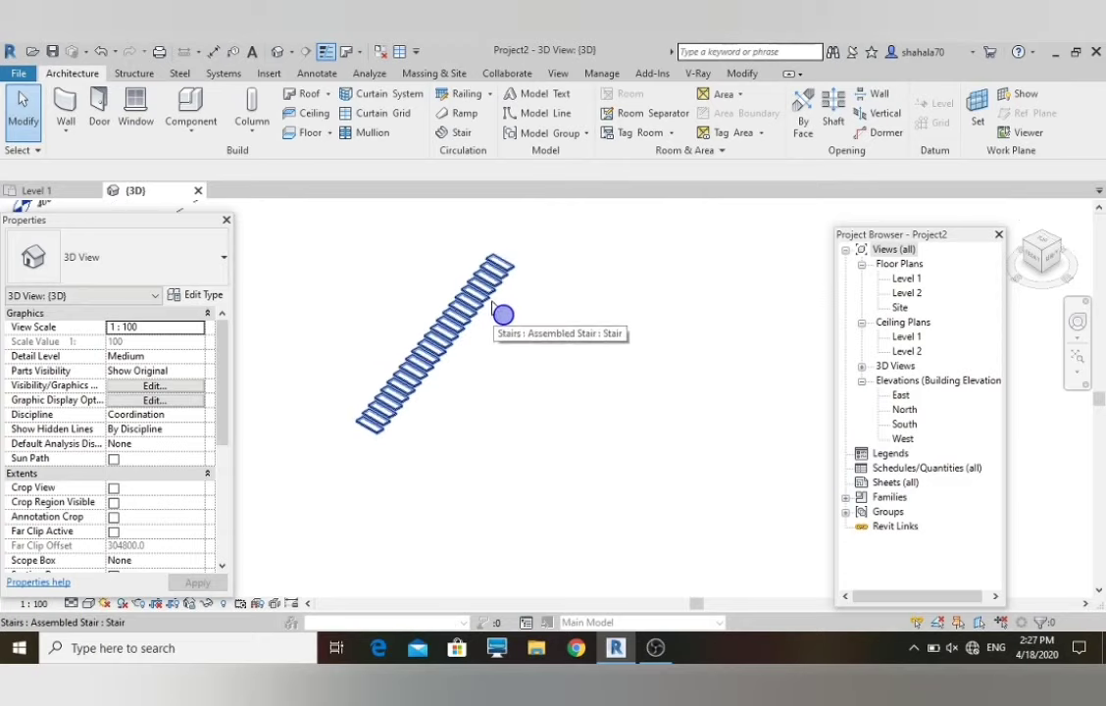
click(1037, 272)
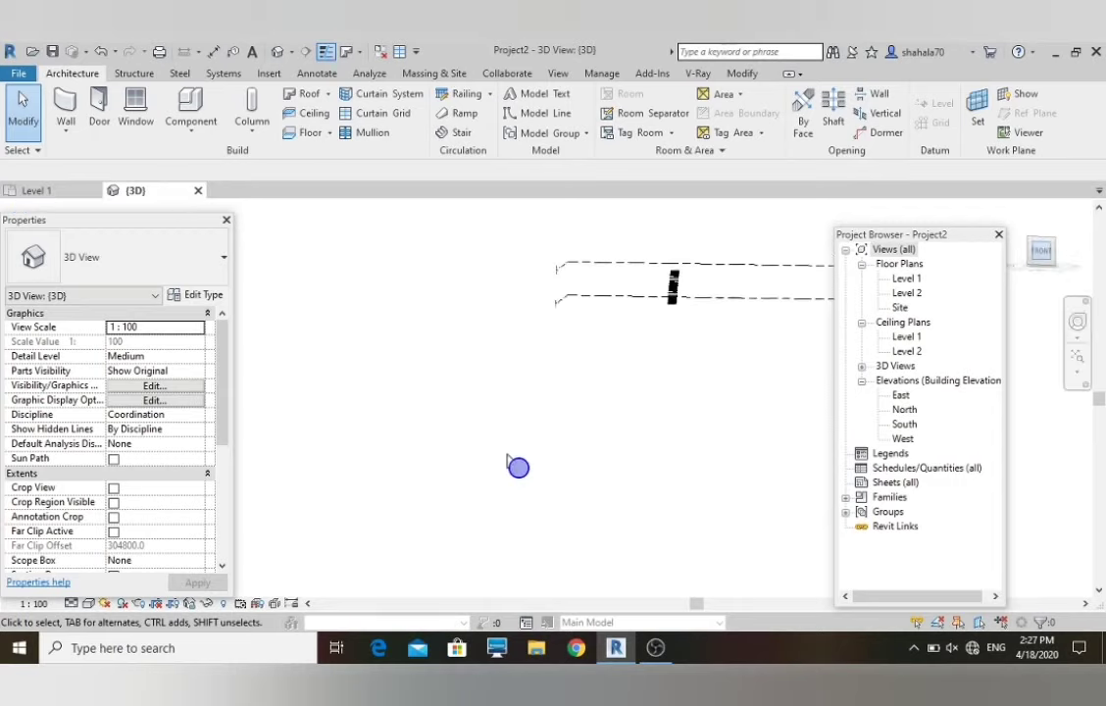
click(93, 191)
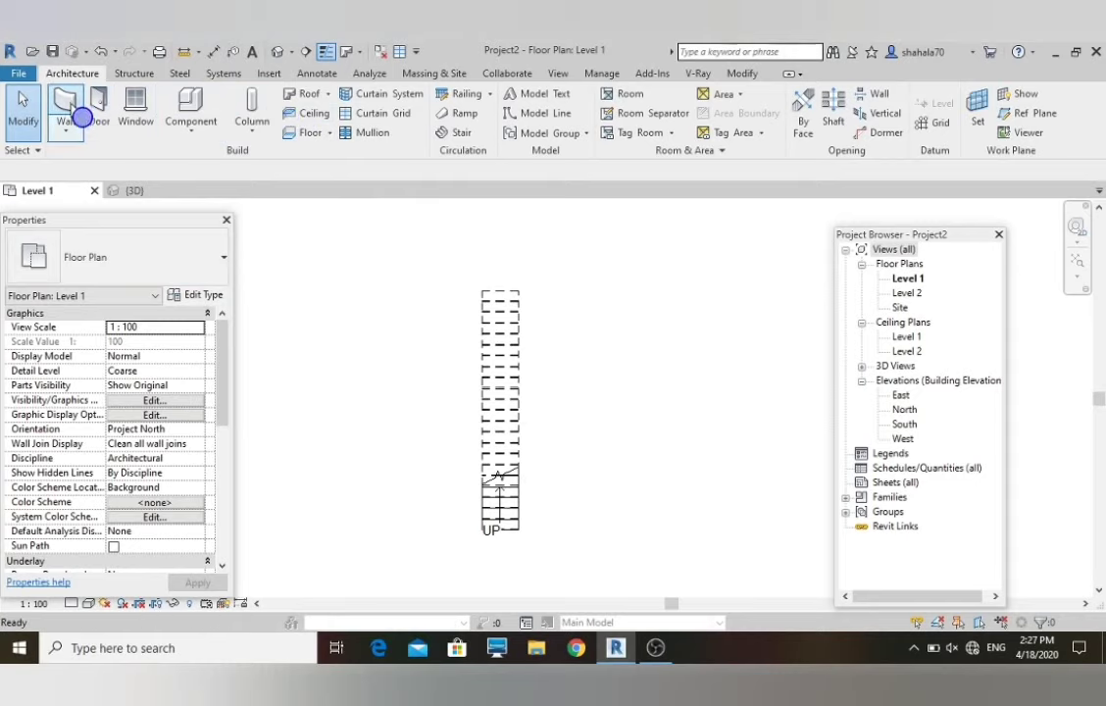
- Draw a Generic 200mm wall, Finish Face: Interior, from the stair's bottom corner to its top corner
click(66, 108)
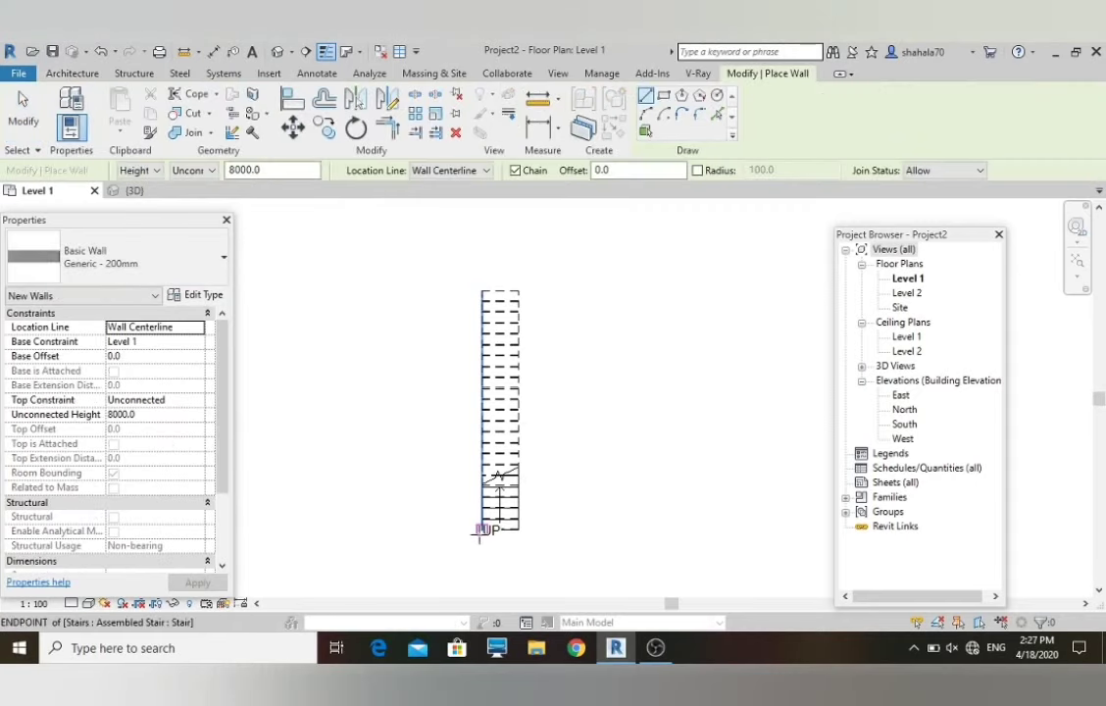
click(451, 171)
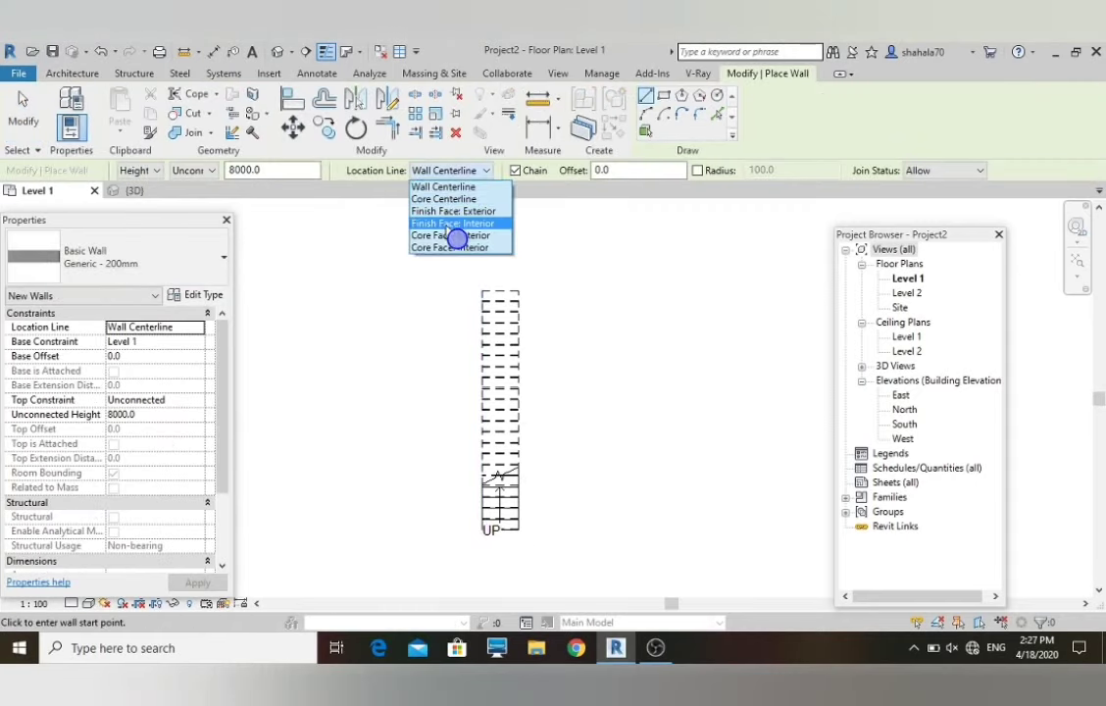
click(449, 221)
scroll(456, 529, up, 5)
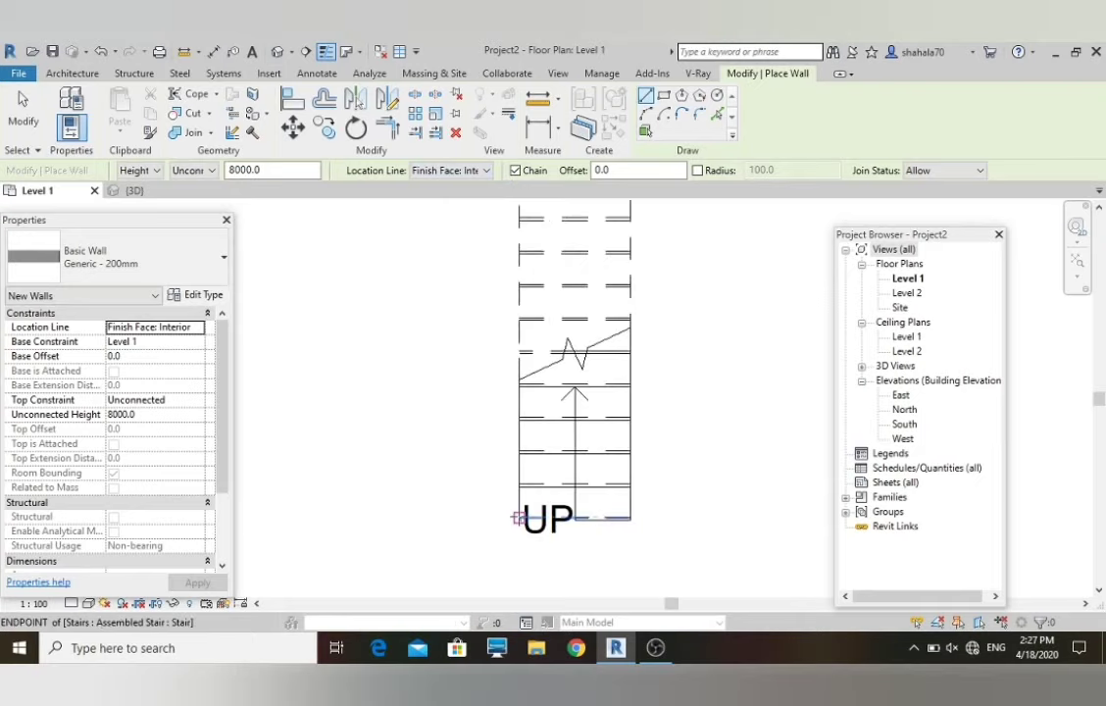
click(517, 517)
scroll(535, 323, down, 5)
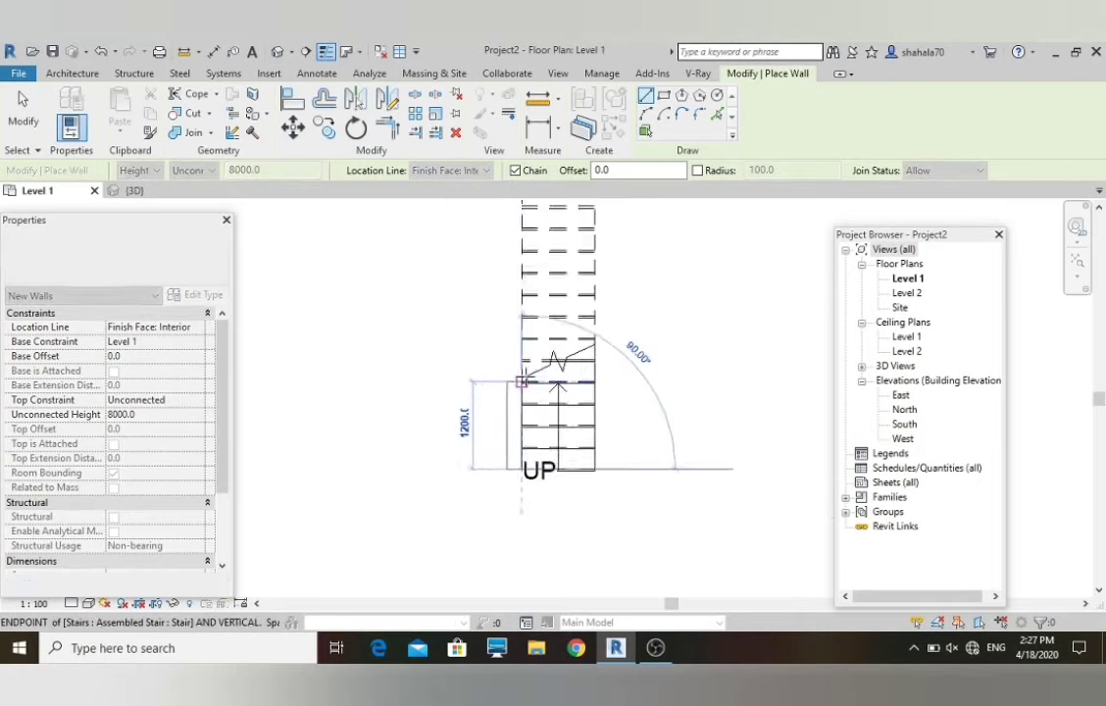
scroll(526, 284, up, 3)
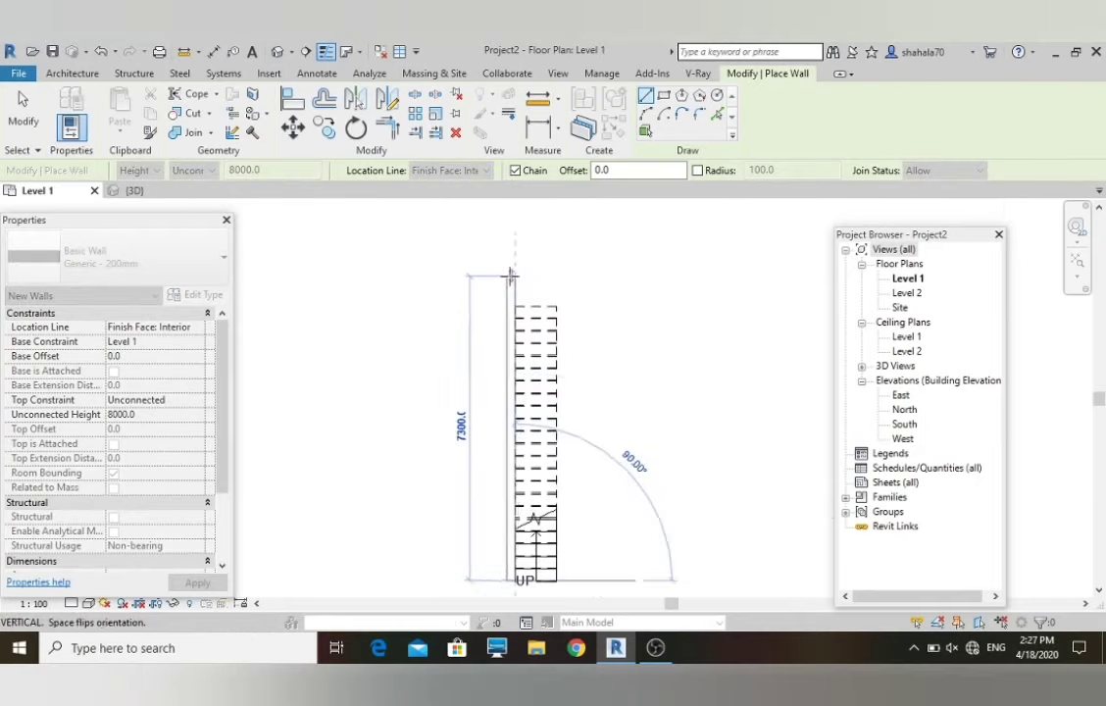
click(520, 275)
scroll(450, 455, down, 3)
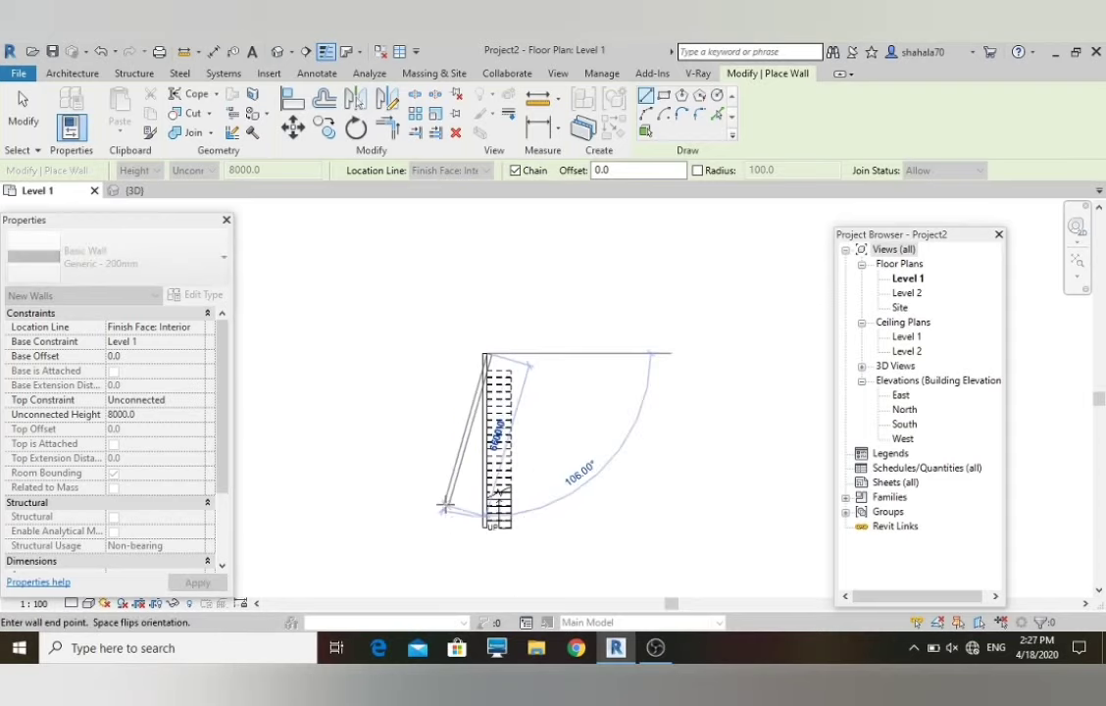
key(Escape)
key(Escape)
- Drag the wall's top end to reposition it along the stair's side
scroll(461, 512, up, 2)
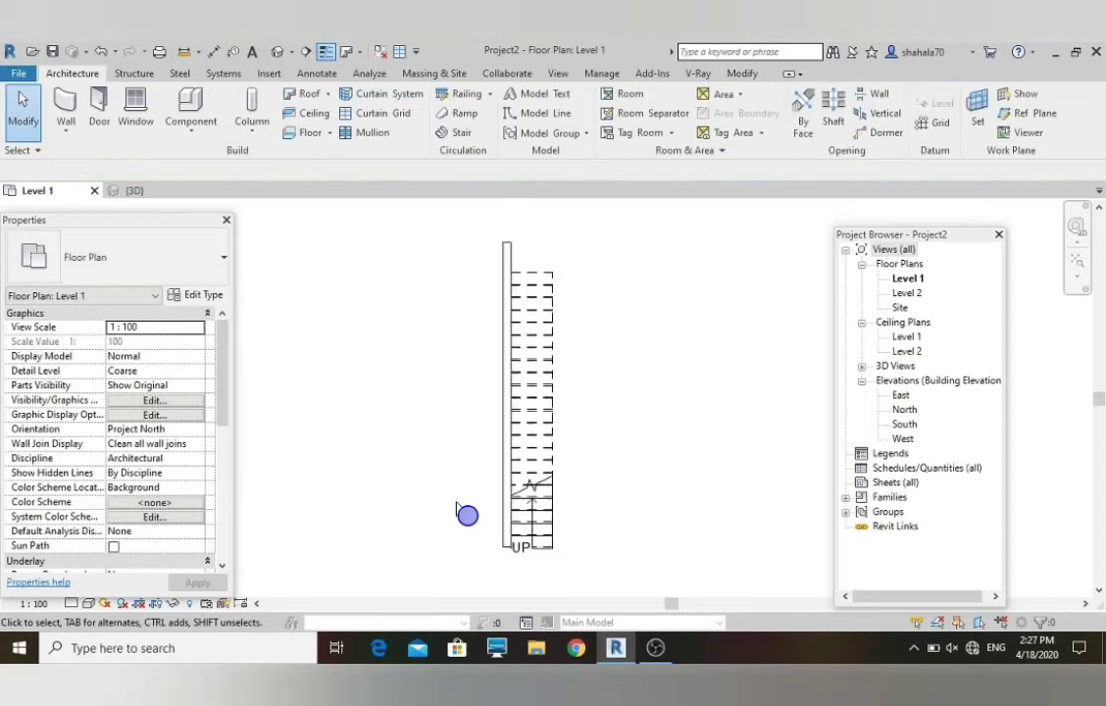
scroll(519, 343, up, 1)
scroll(539, 280, down, 2)
scroll(523, 281, up, 2)
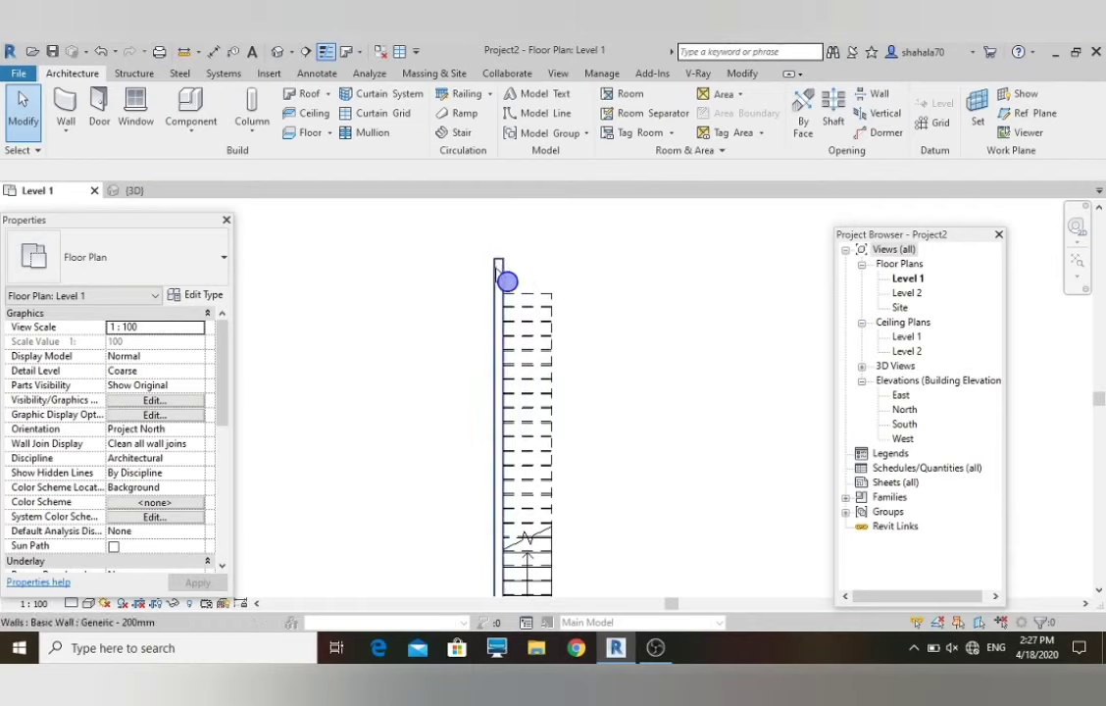
click(506, 278)
drag(507, 264, 503, 293)
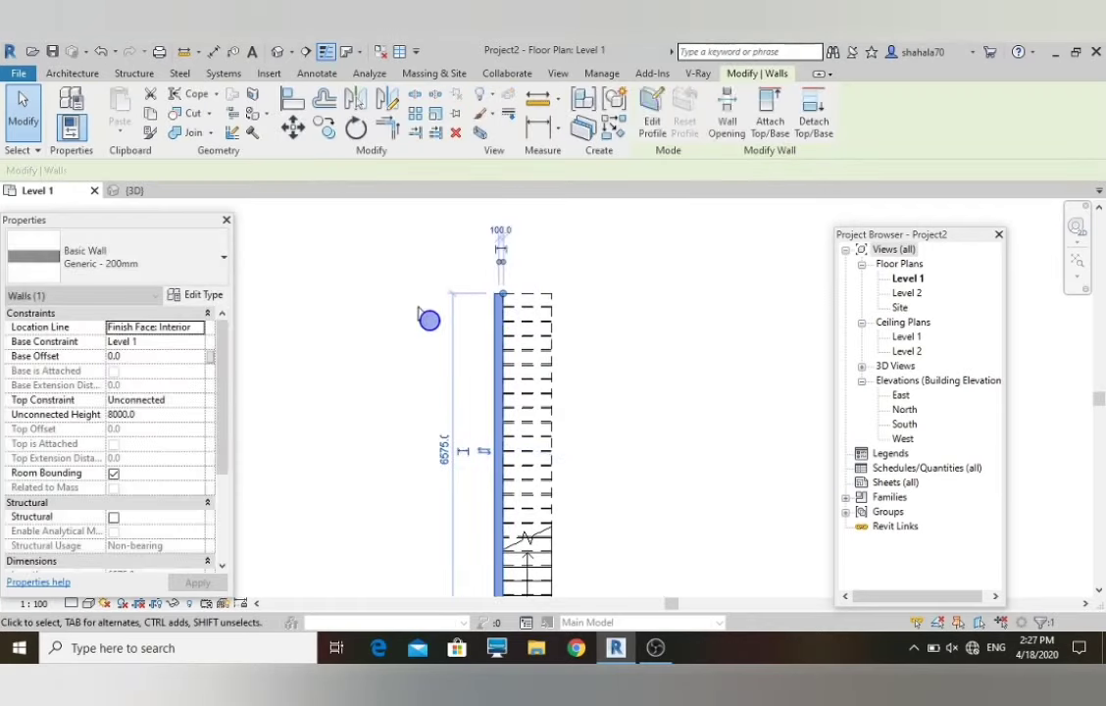
click(428, 319)
scroll(428, 318, down, 3)
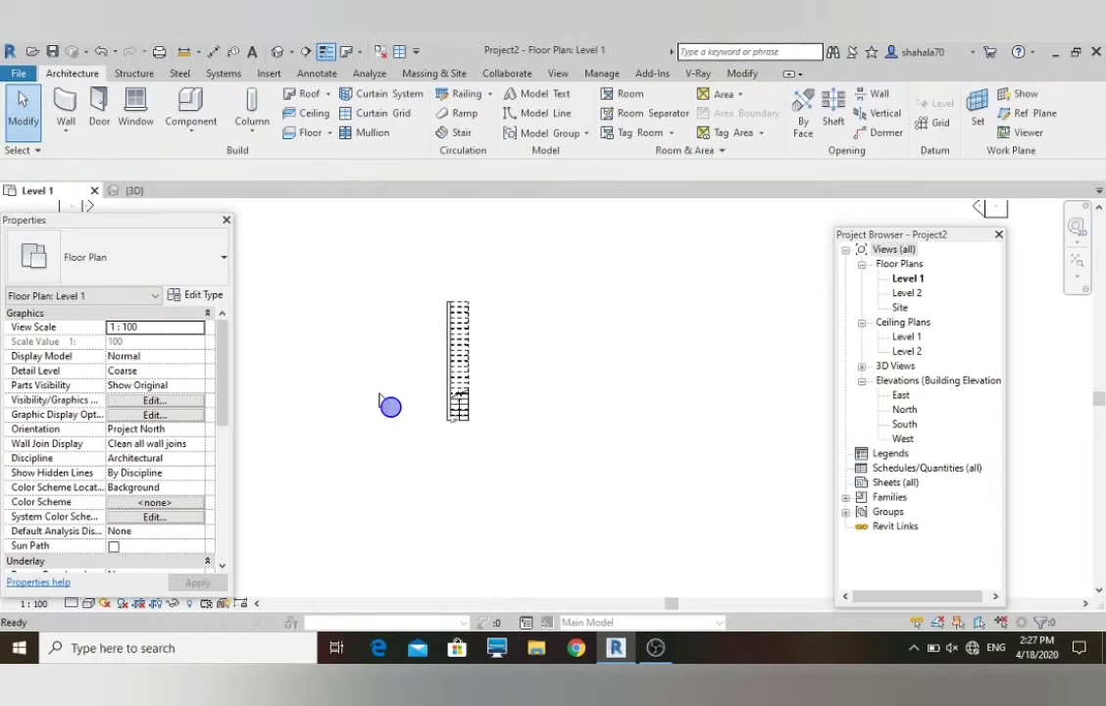
scroll(466, 365, up, 4)
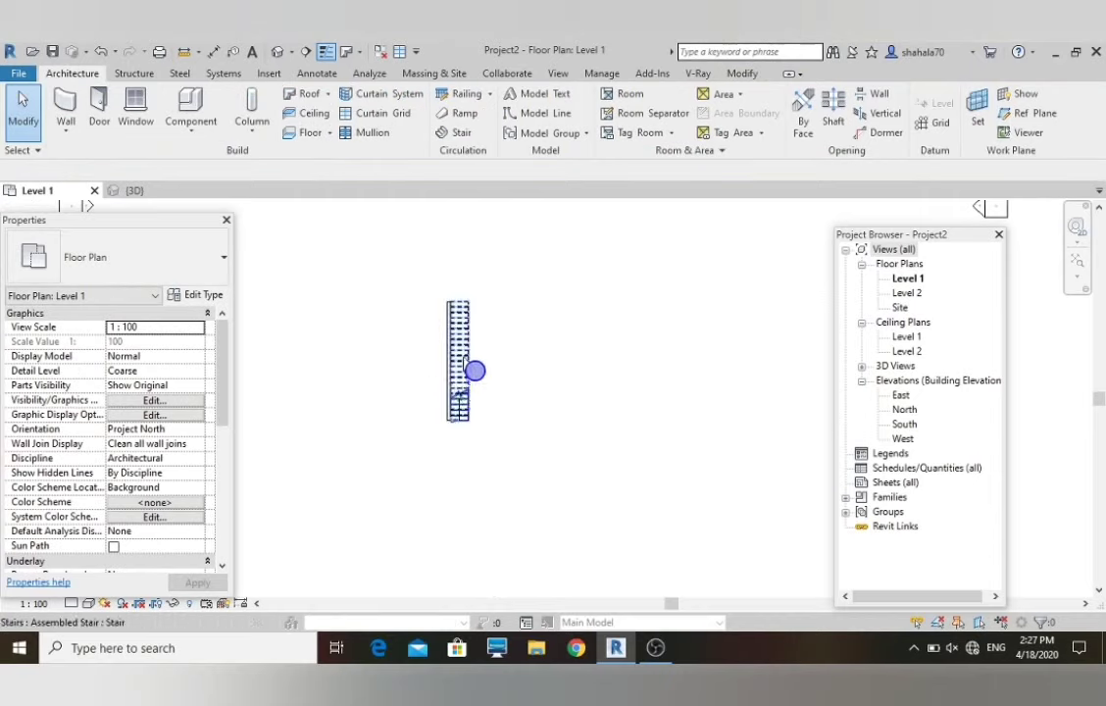
- In 3D, set the wall's Top Constraint to Up to level: Level 2, then return to Level 1
click(135, 190)
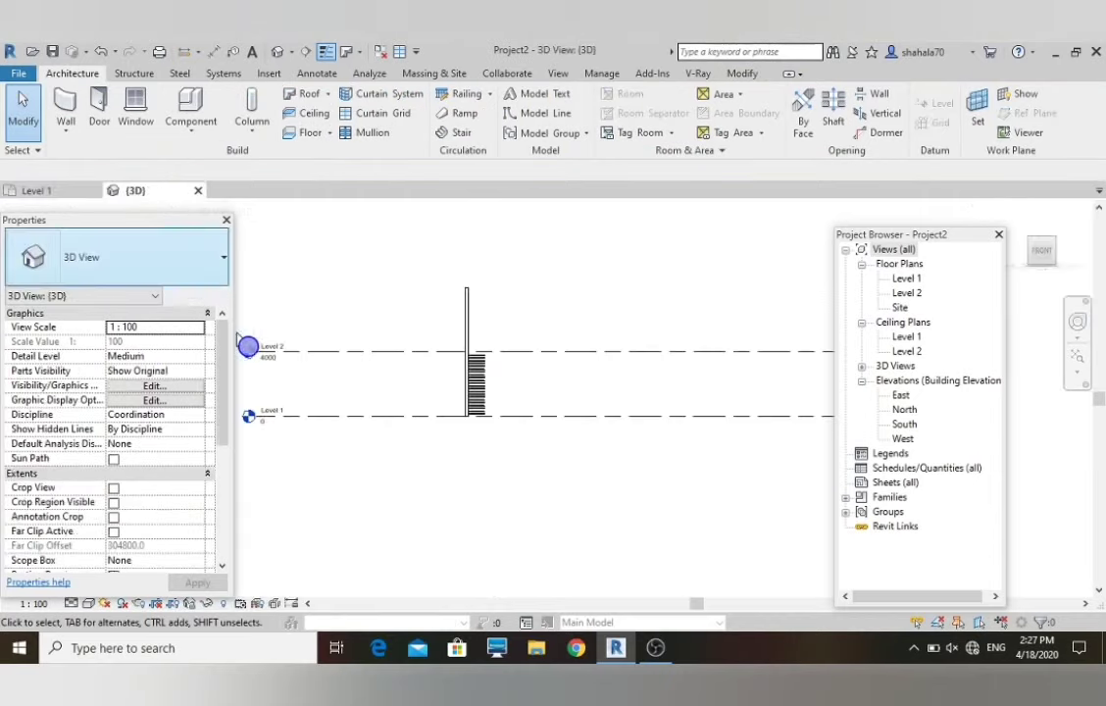
click(439, 310)
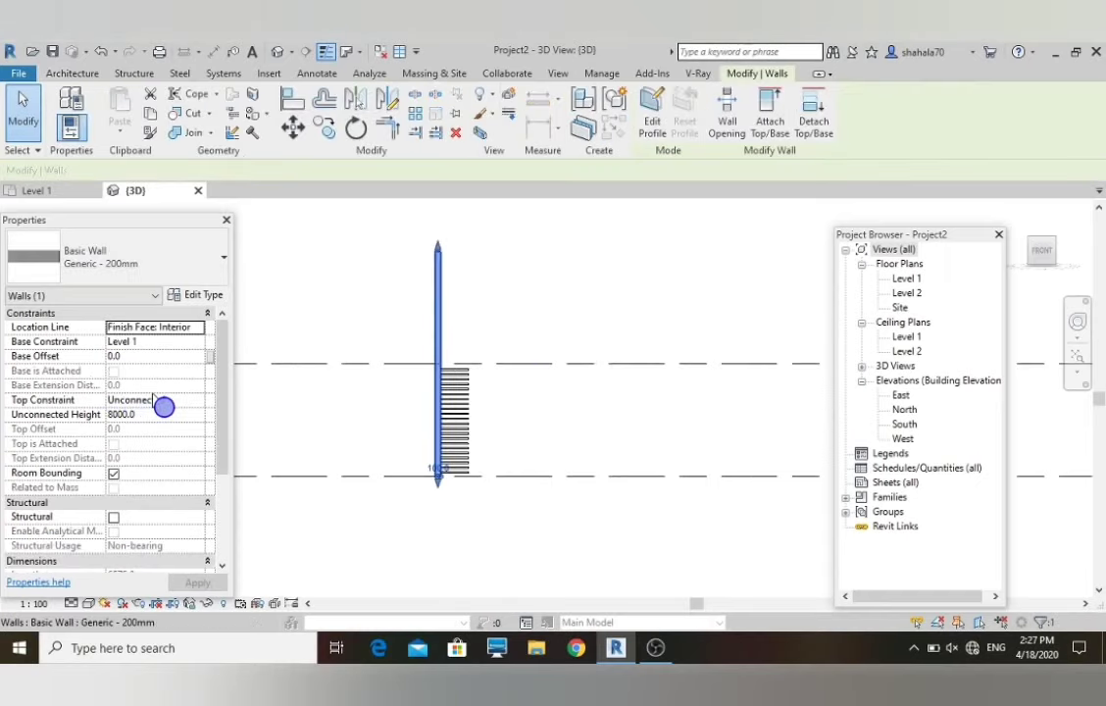
click(198, 403)
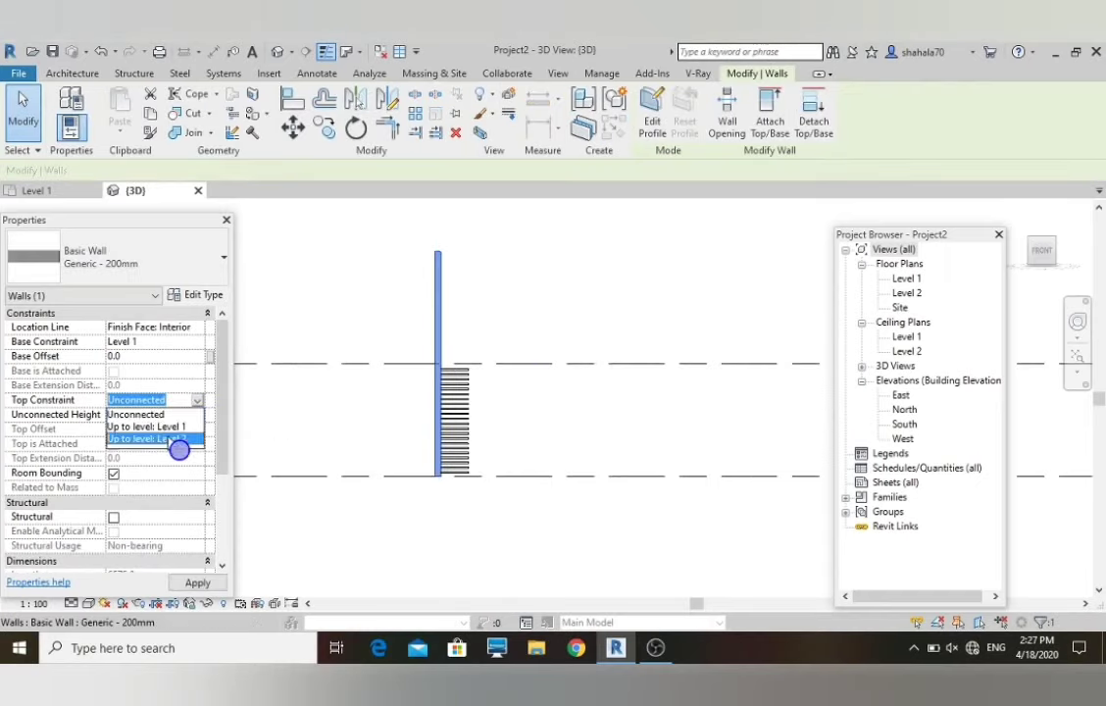
click(172, 439)
click(324, 457)
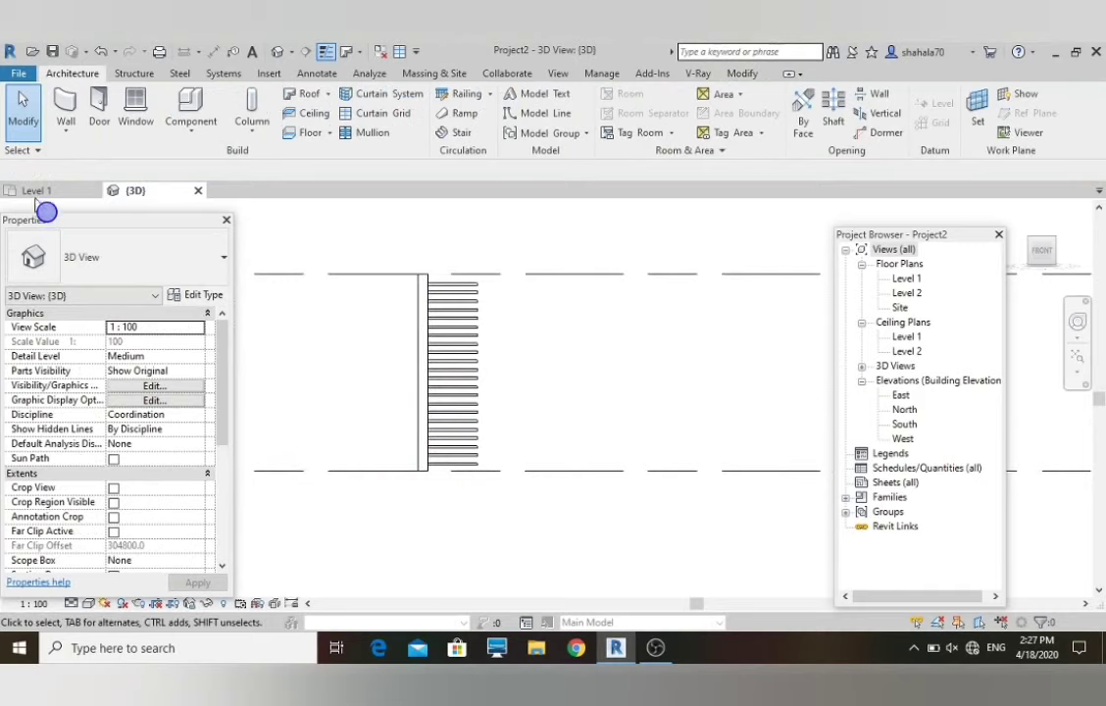
click(40, 197)
scroll(291, 444, down, 2)
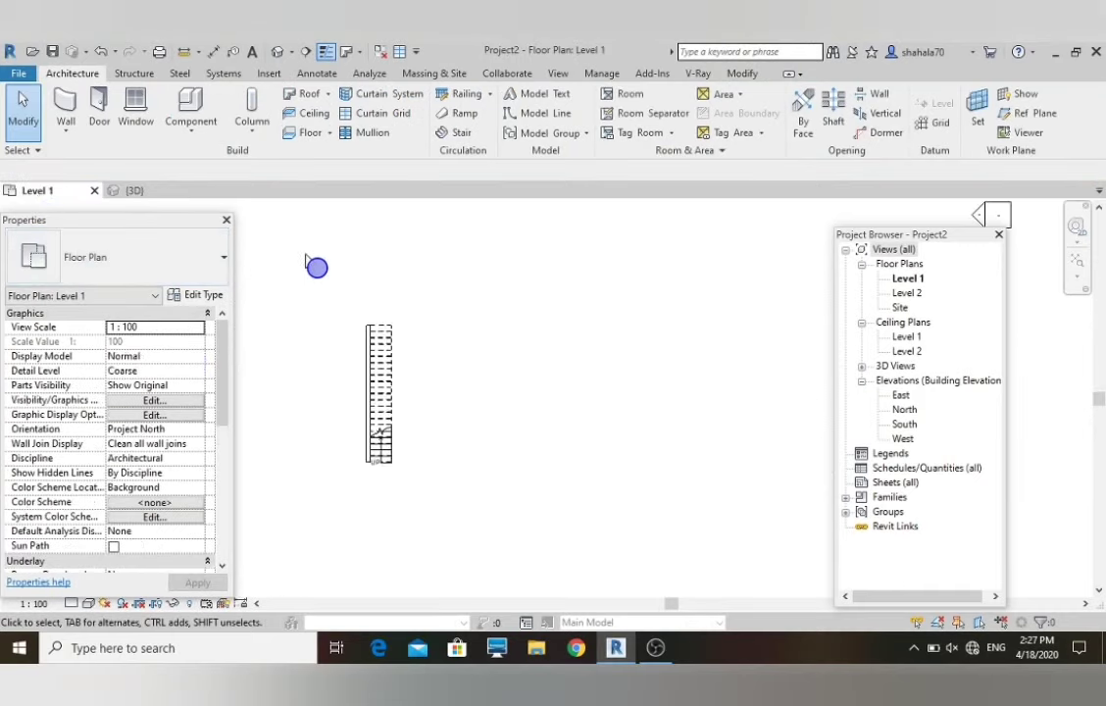
click(331, 134)
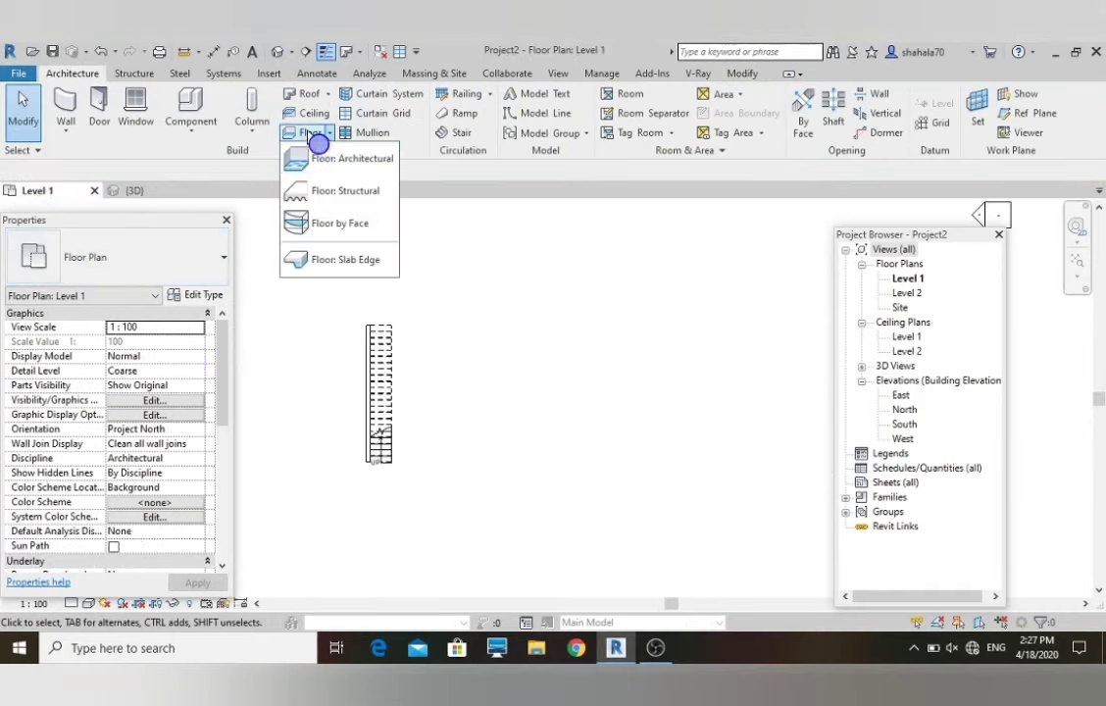
- Start an architectural floor and duplicate its type under the name 'floor'
click(332, 158)
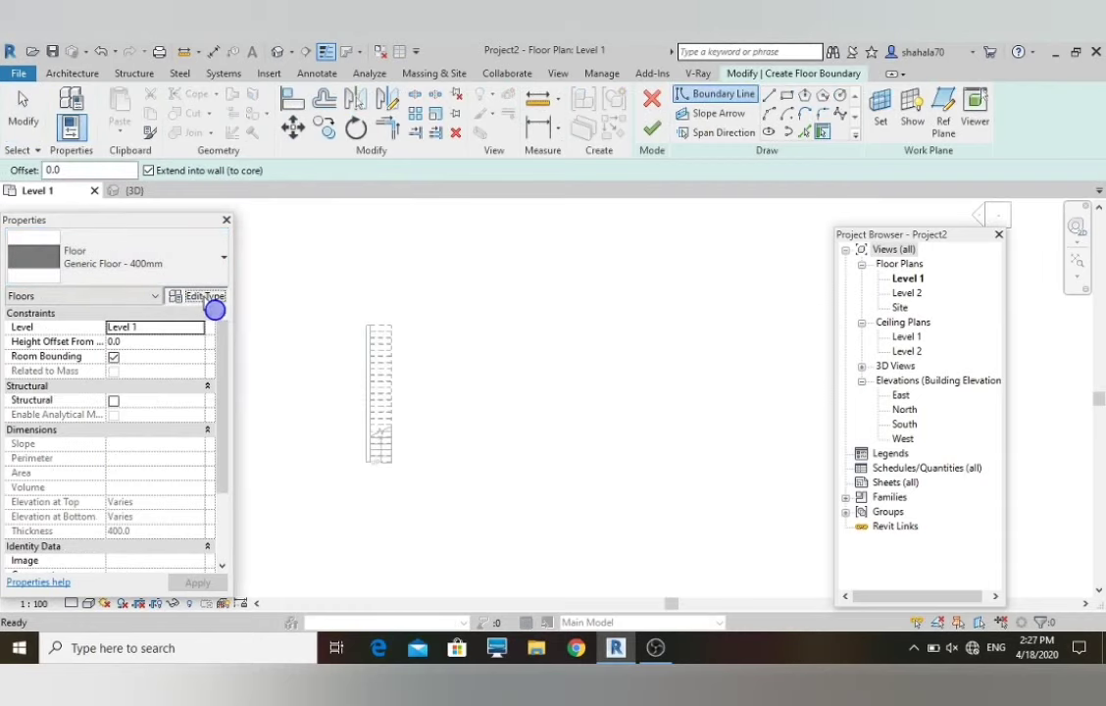
click(202, 296)
click(404, 122)
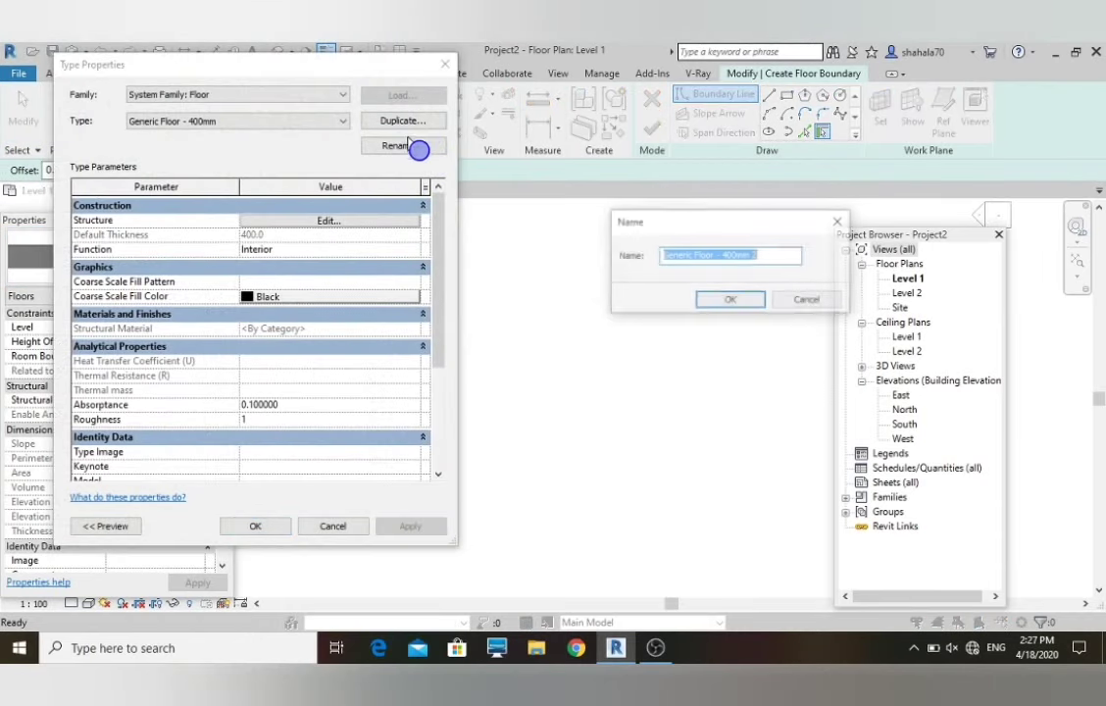
text(f)
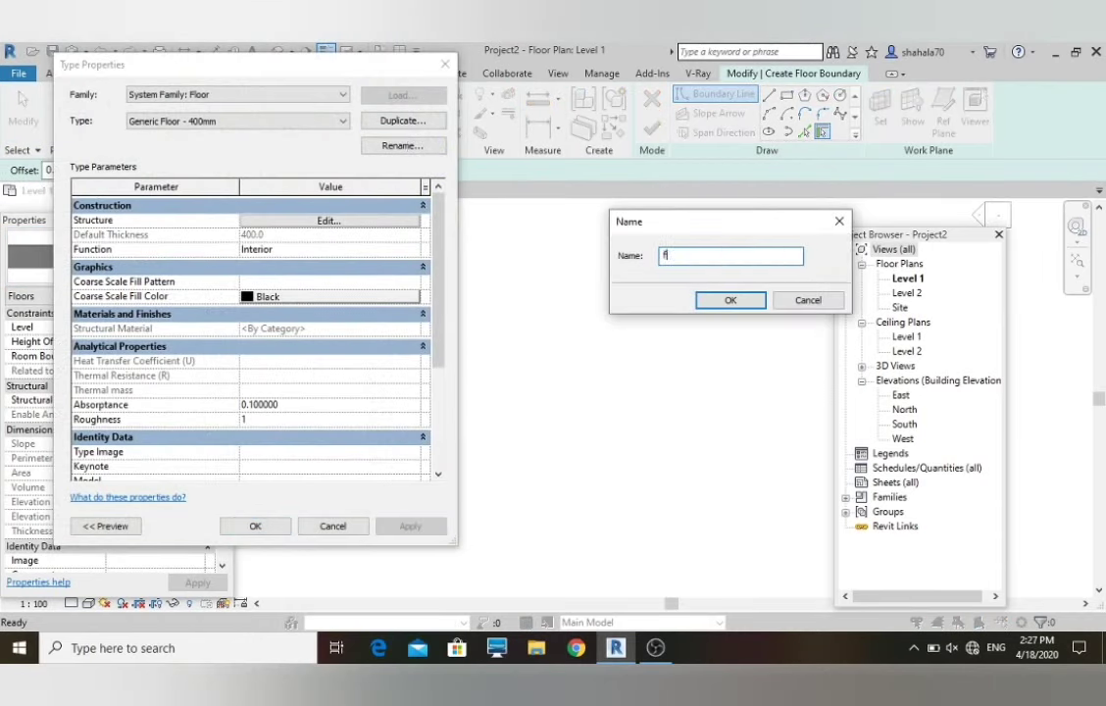
text(loor)
click(731, 300)
- Assign Tile, Porcelain, 6in to the 200 structure layer and apply the type changes
click(397, 224)
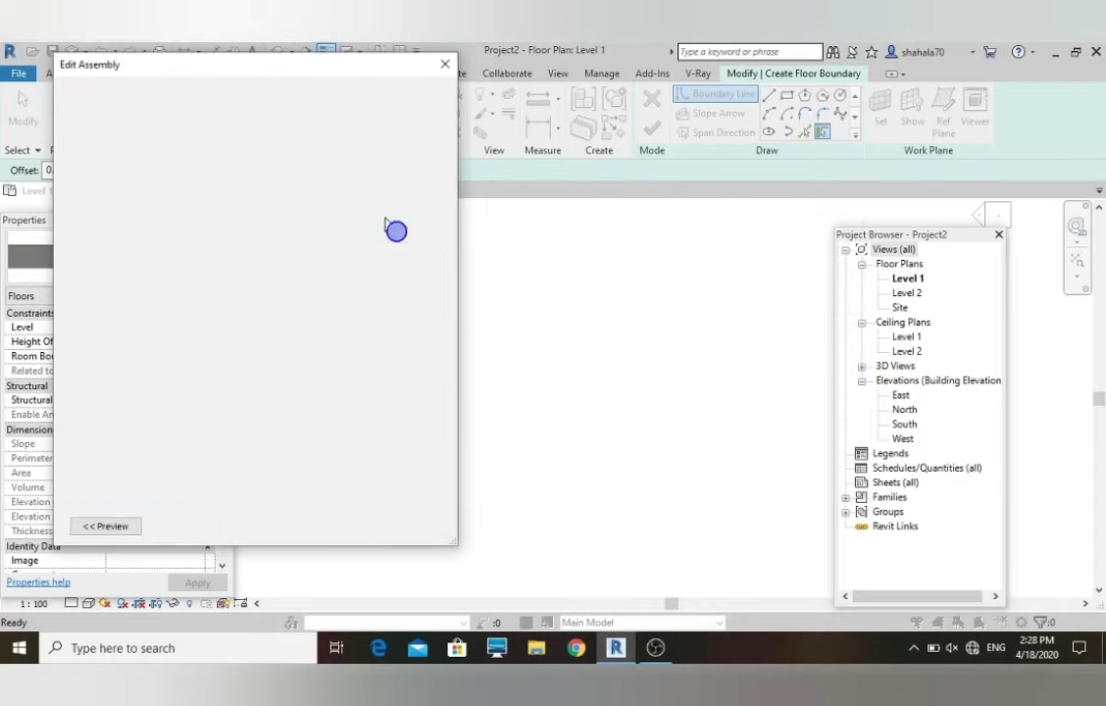
click(265, 235)
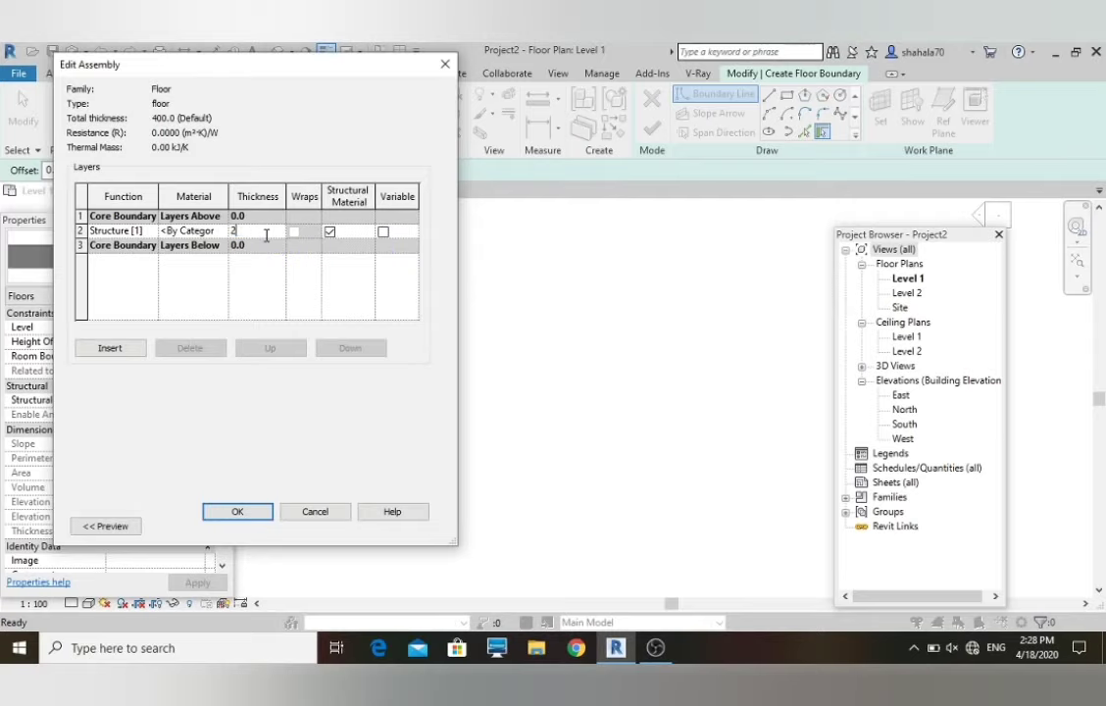
click(223, 231)
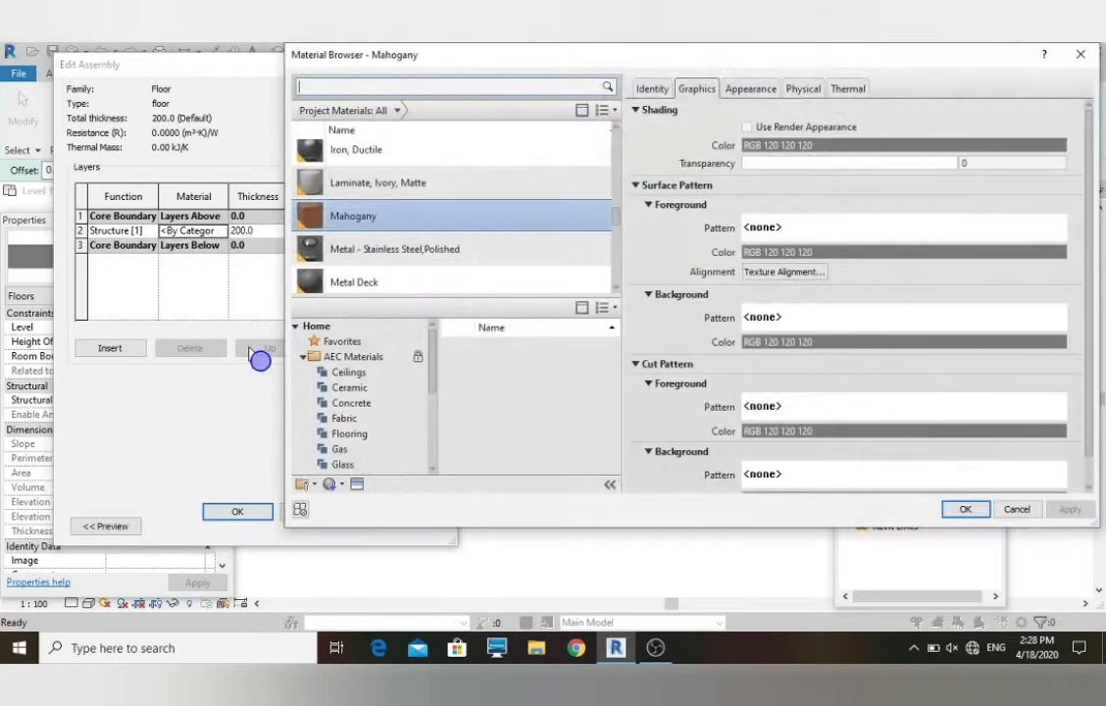
scroll(368, 387, down, 3)
scroll(349, 404, down, 1)
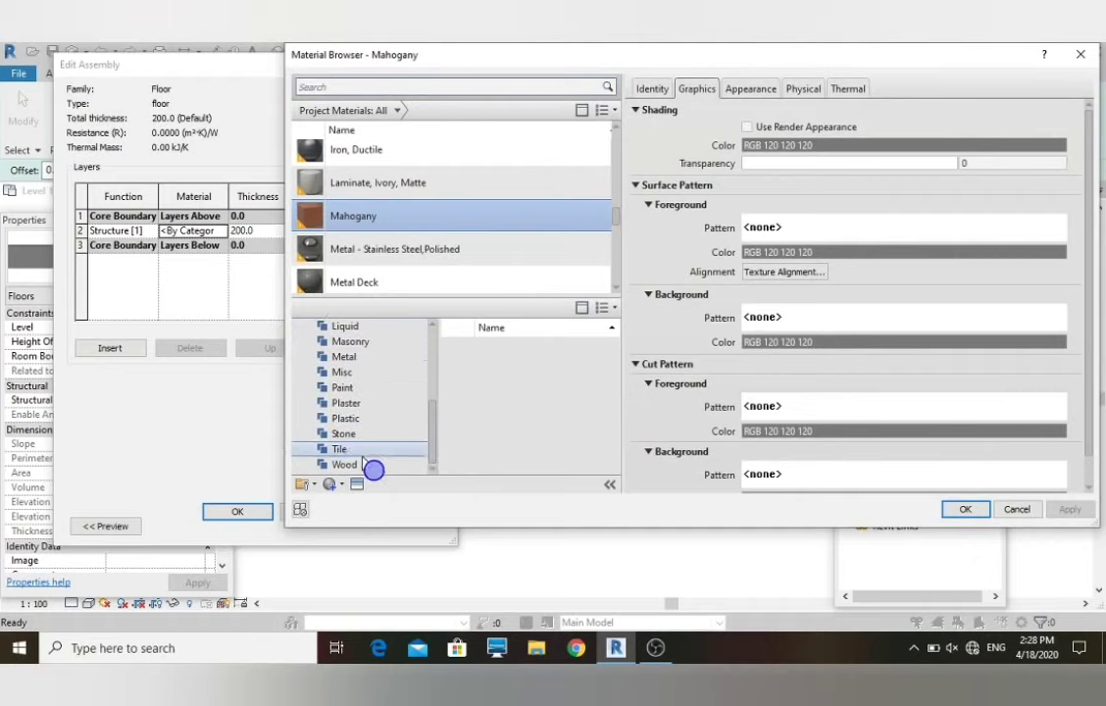
click(358, 453)
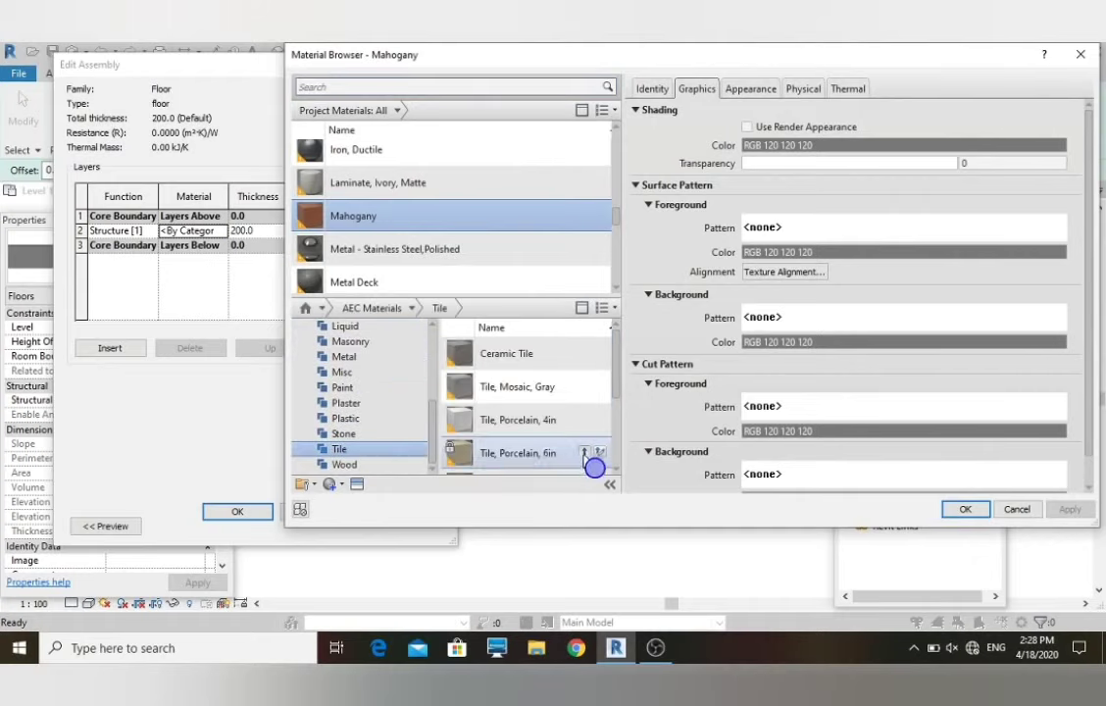
click(588, 454)
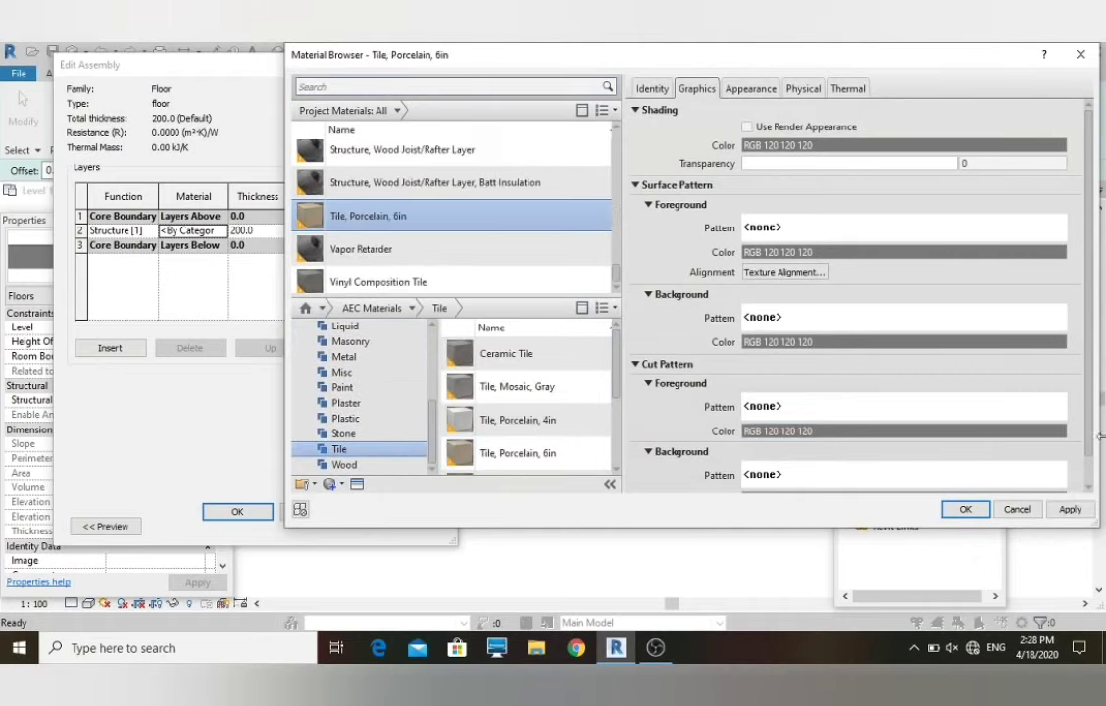
click(967, 511)
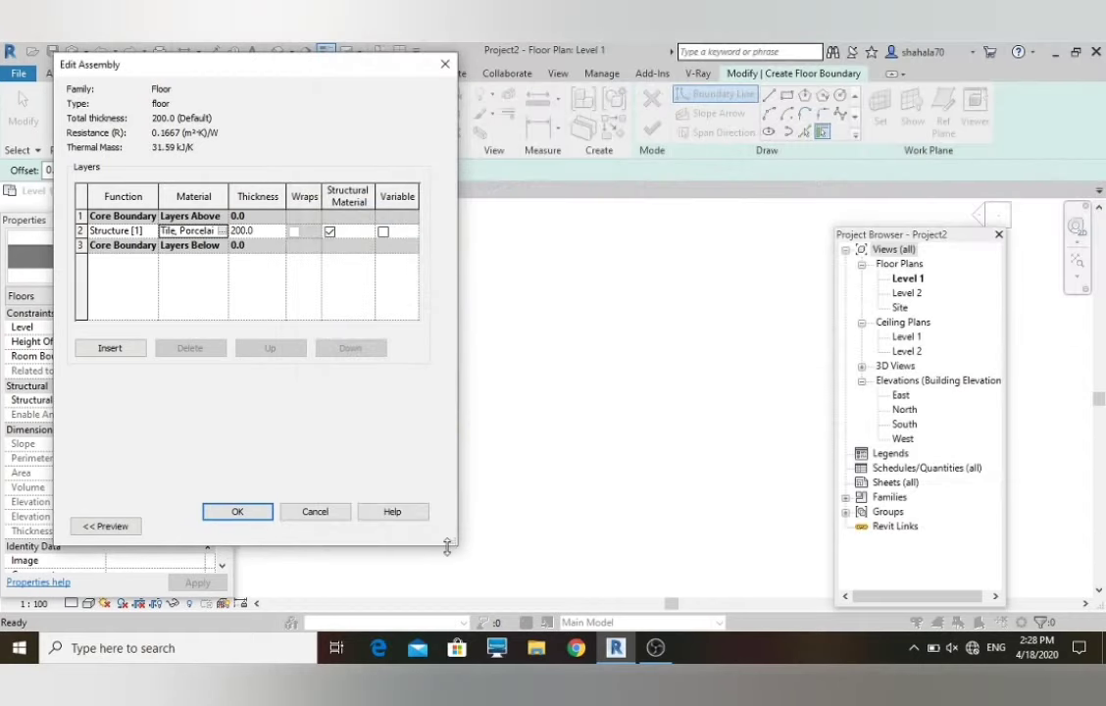
click(260, 511)
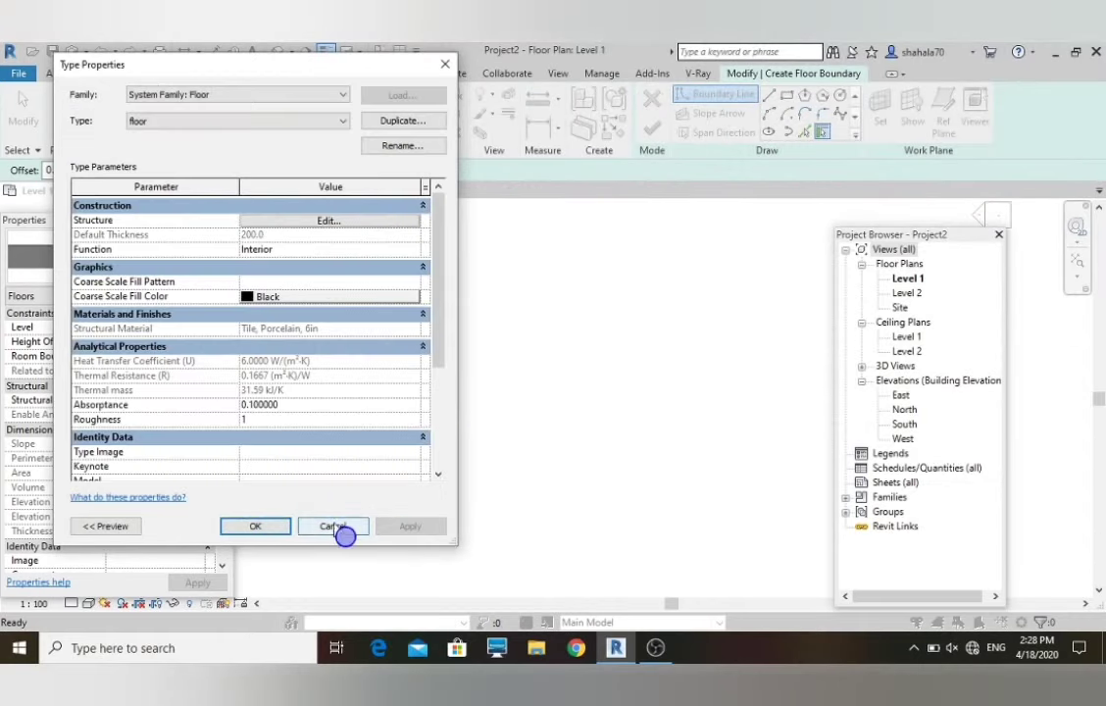
click(257, 528)
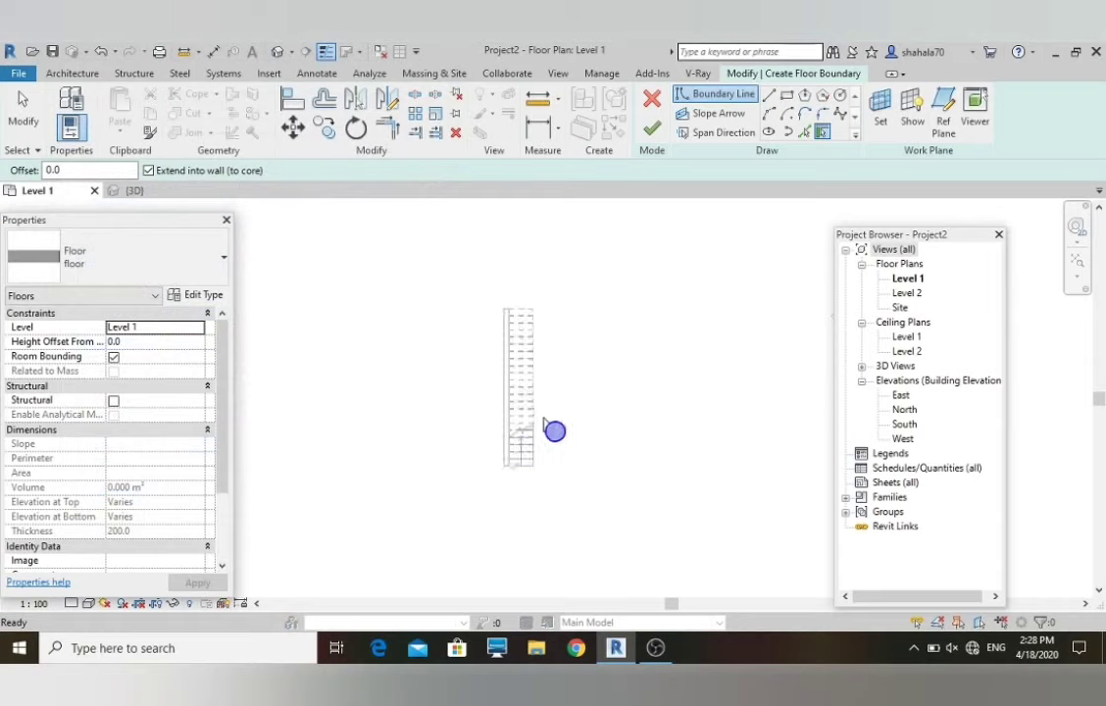
- Dismiss the empty-sketch error with Continue, then draw a 10200 by 10800 rectangular boundary enclosing the stair
click(652, 129)
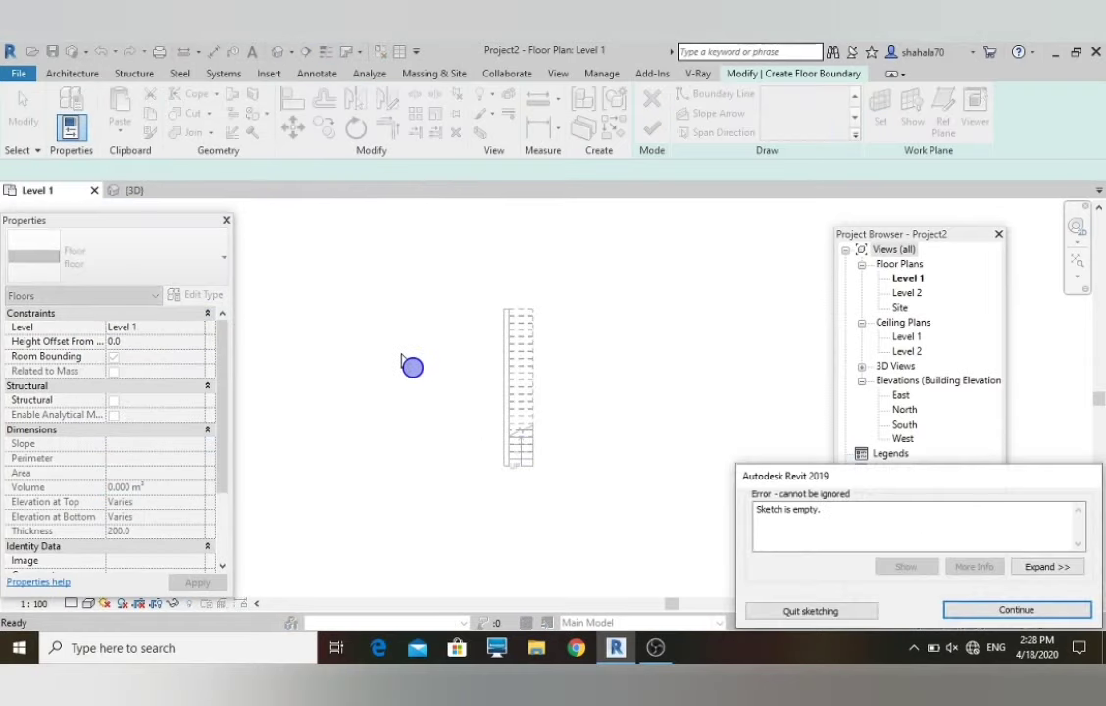
click(979, 613)
click(721, 93)
click(786, 95)
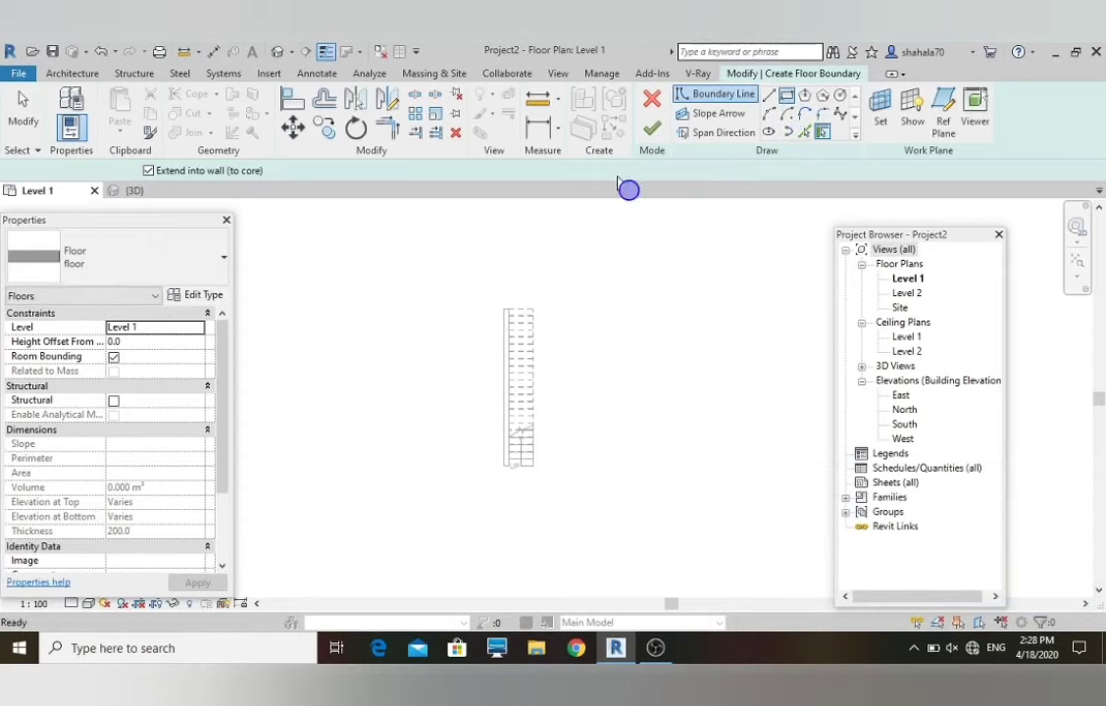
click(404, 257)
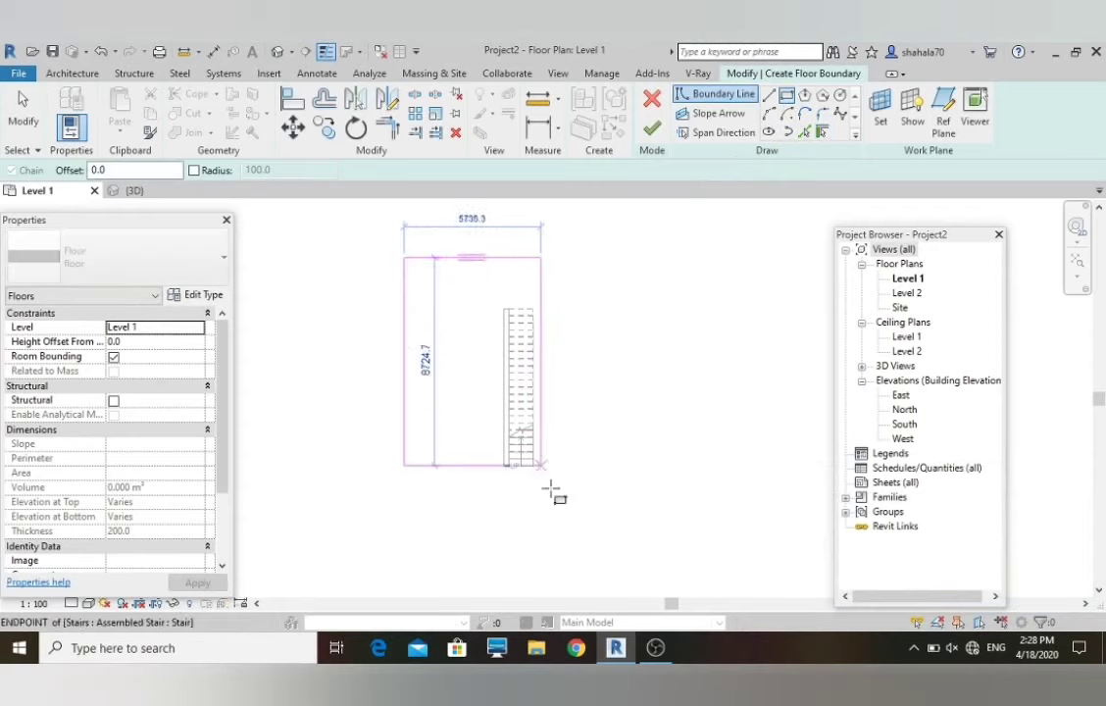
click(648, 517)
key(Escape)
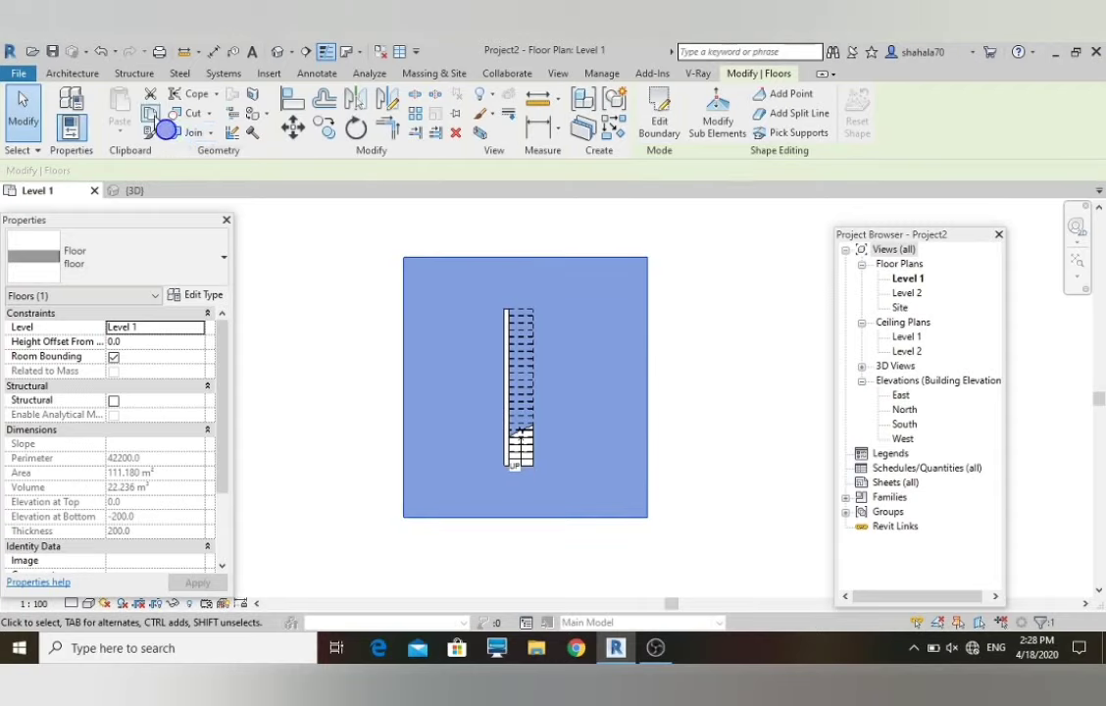
- Copy the floor and paste it aligned to Level 2
click(151, 115)
click(130, 138)
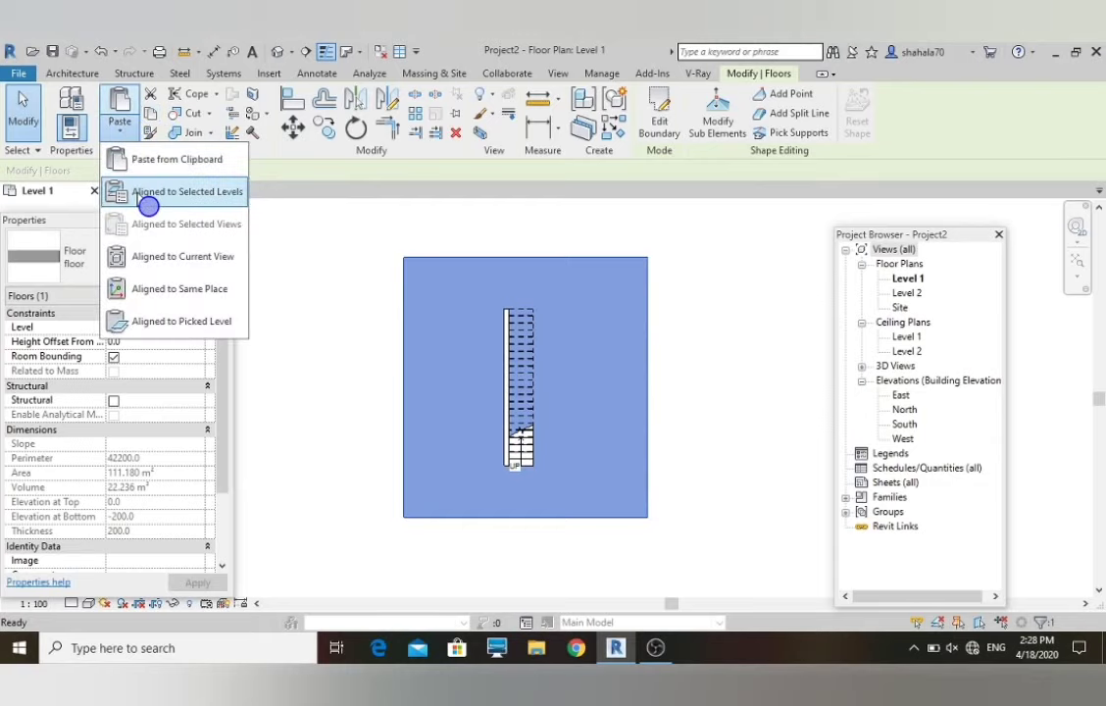
click(148, 202)
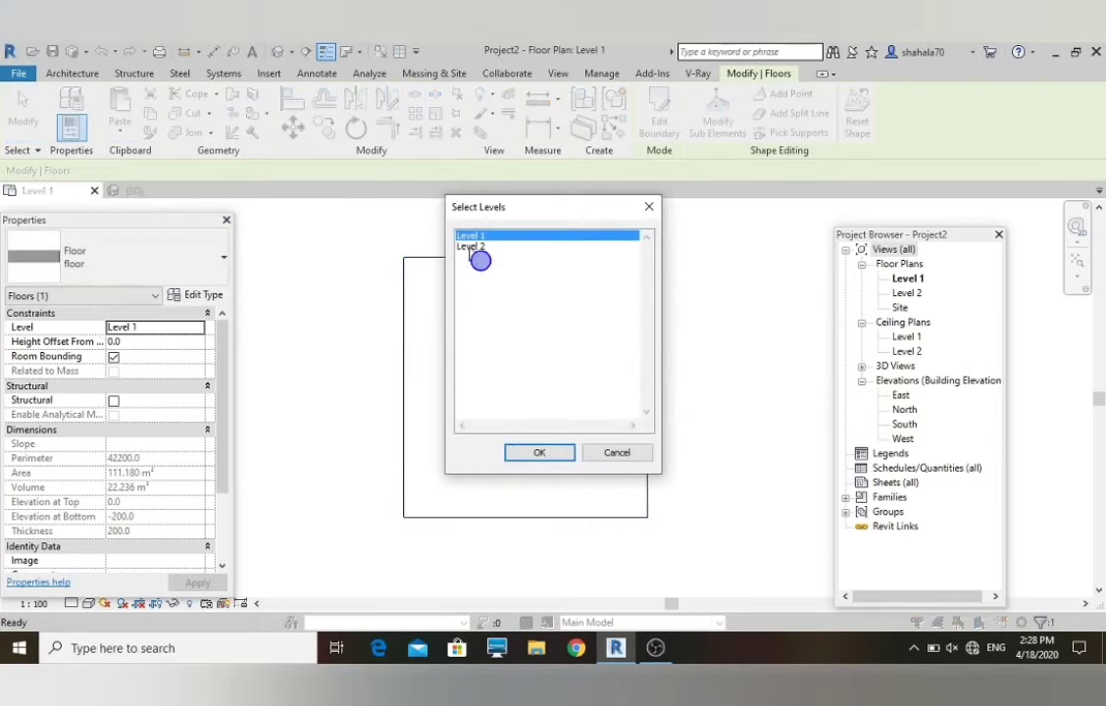
click(472, 247)
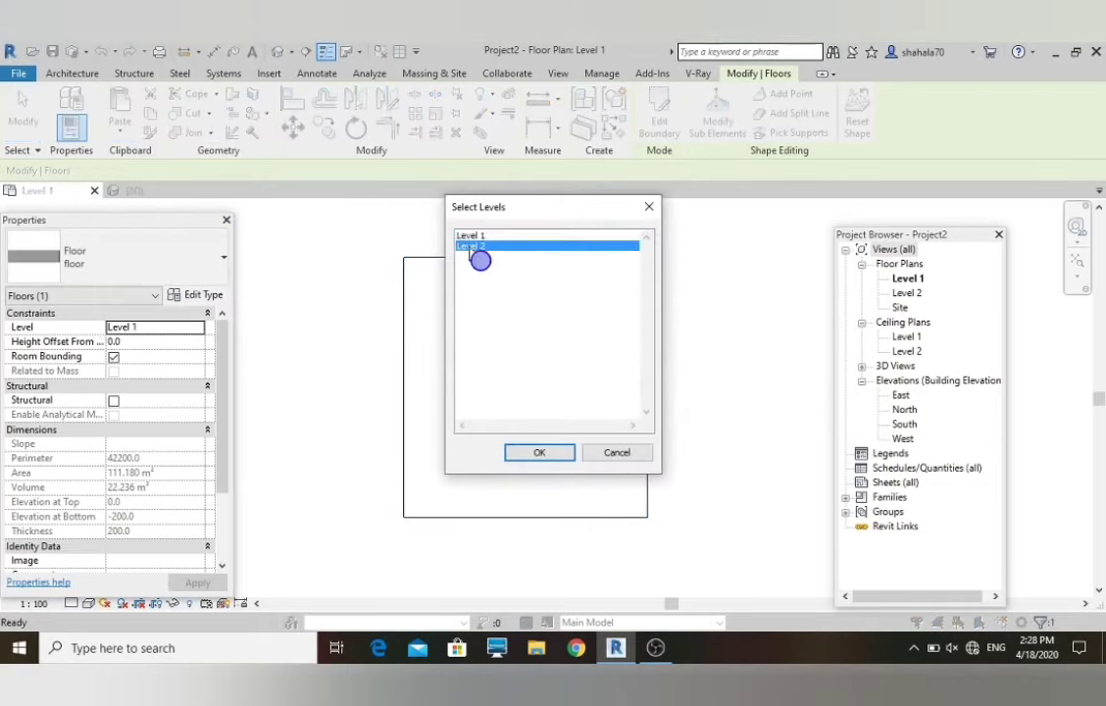
click(528, 453)
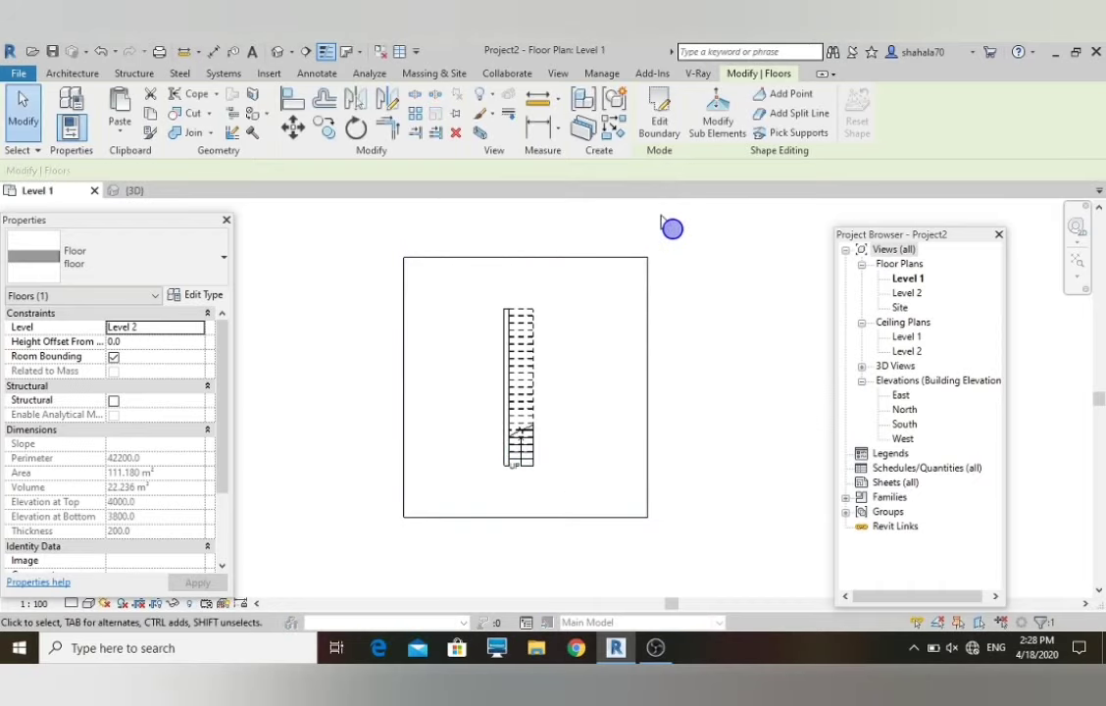
- Orbit the 3D view to see both floors framing the stair
click(135, 191)
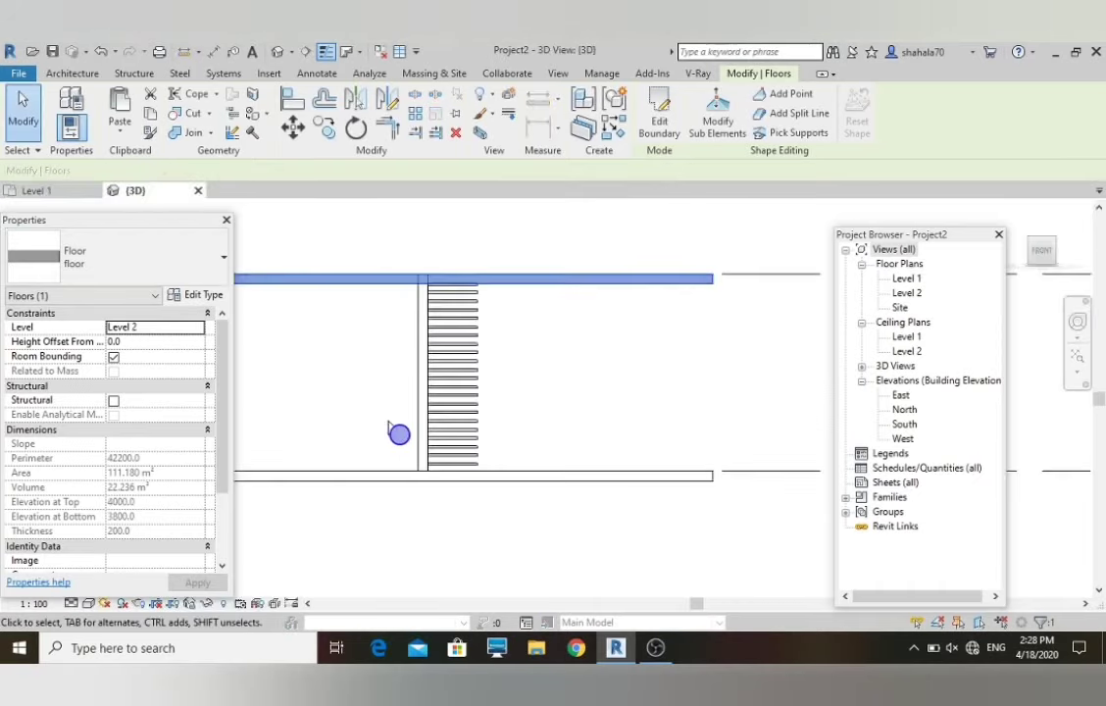
scroll(315, 301, up, 3)
shift+middle_drag(371, 327, 478, 424)
scroll(478, 424, down, 3)
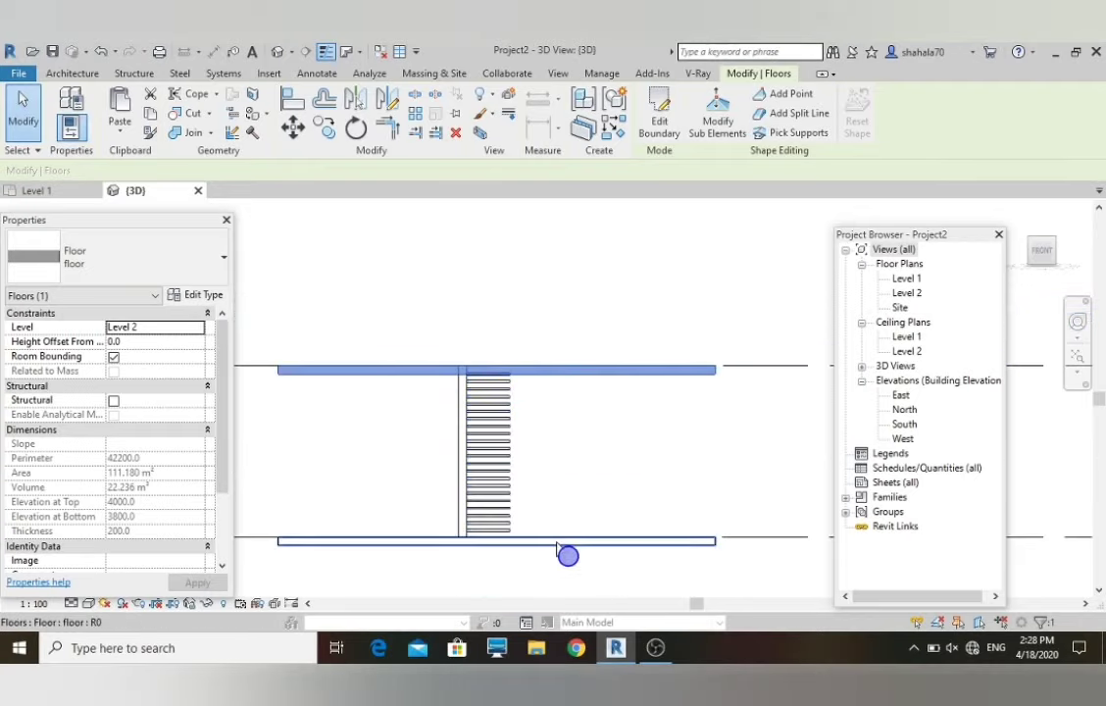
click(556, 547)
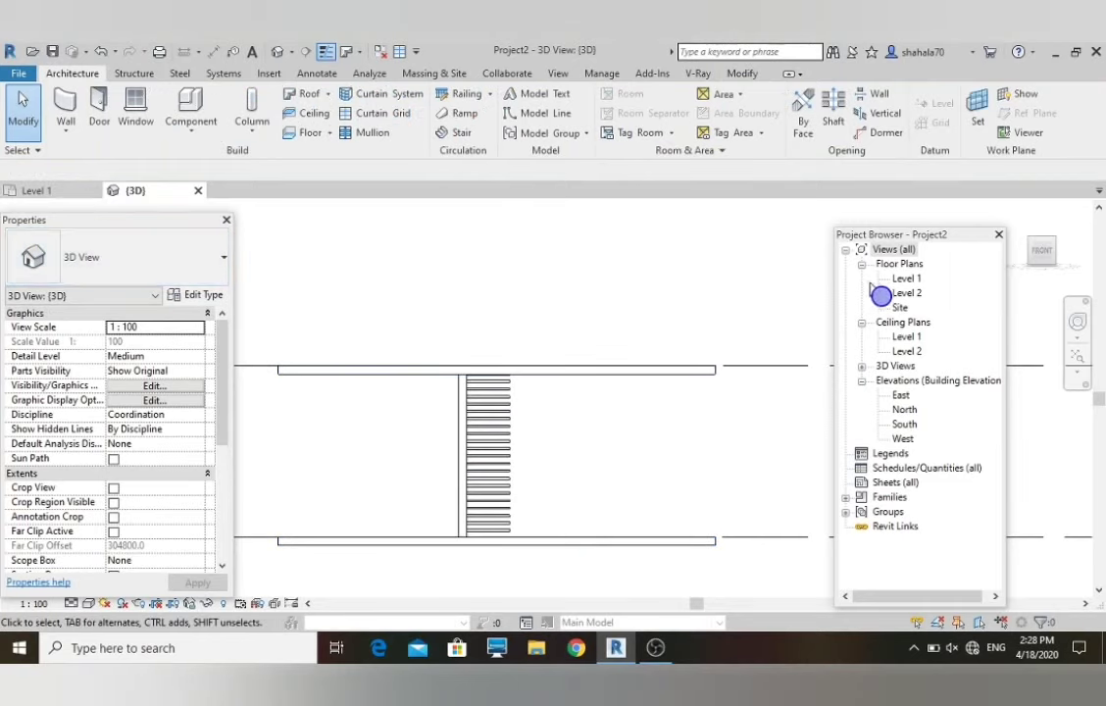
- In the Level 2 plan, select the floor and enter boundary editing
double_click(907, 293)
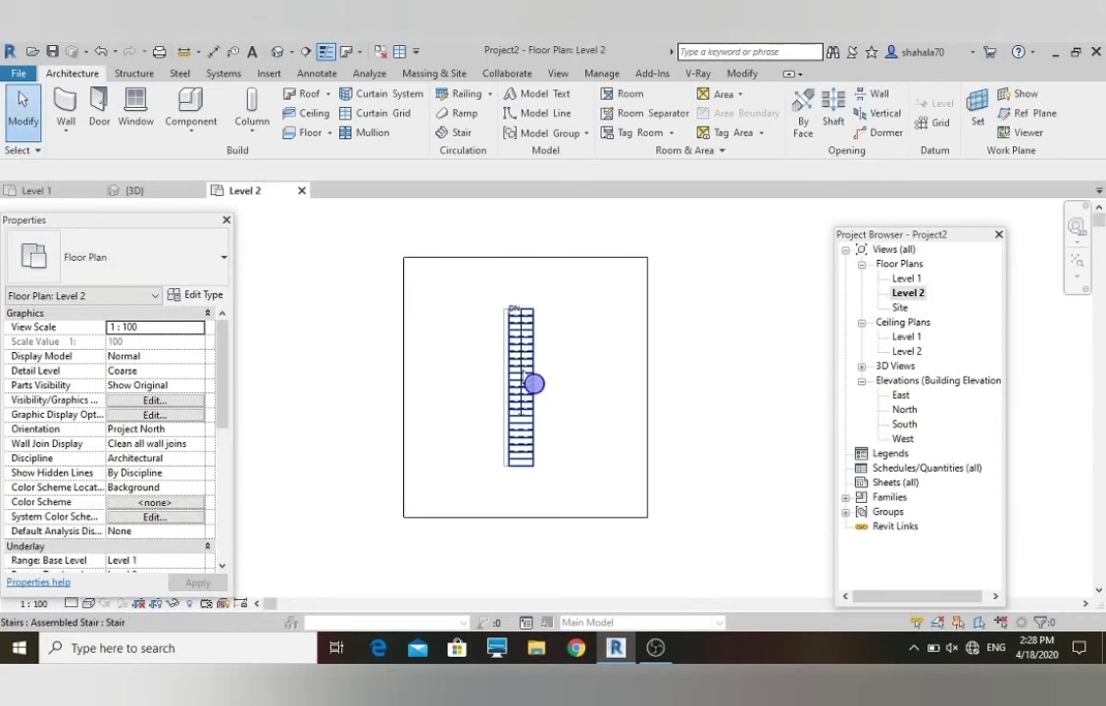
click(623, 257)
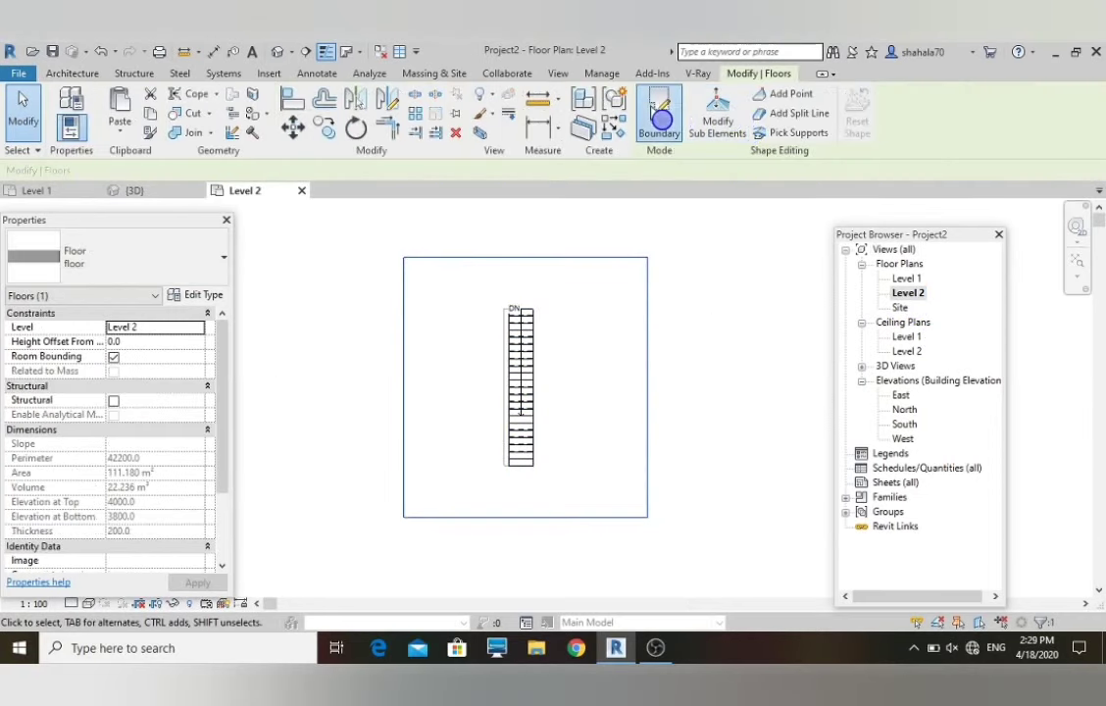
click(593, 115)
scroll(526, 297, up, 1)
scroll(525, 295, up, 1)
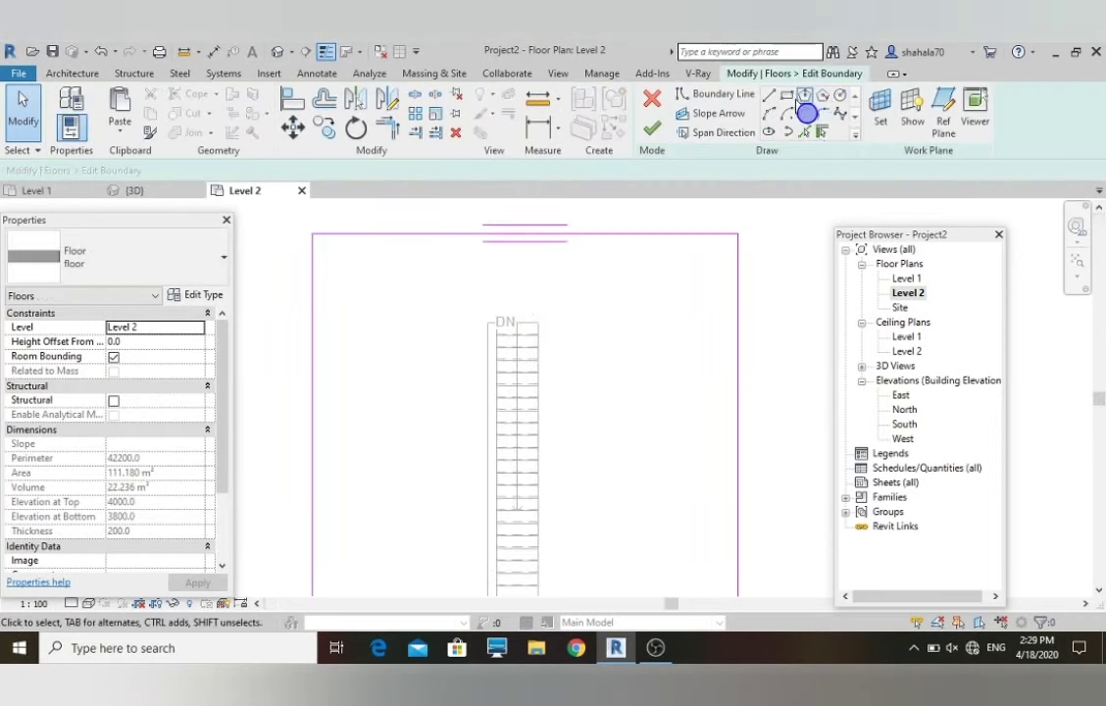
- Sketch a rectangular opening over the stair run and finish the boundary edit
click(802, 98)
drag(497, 316, 505, 336)
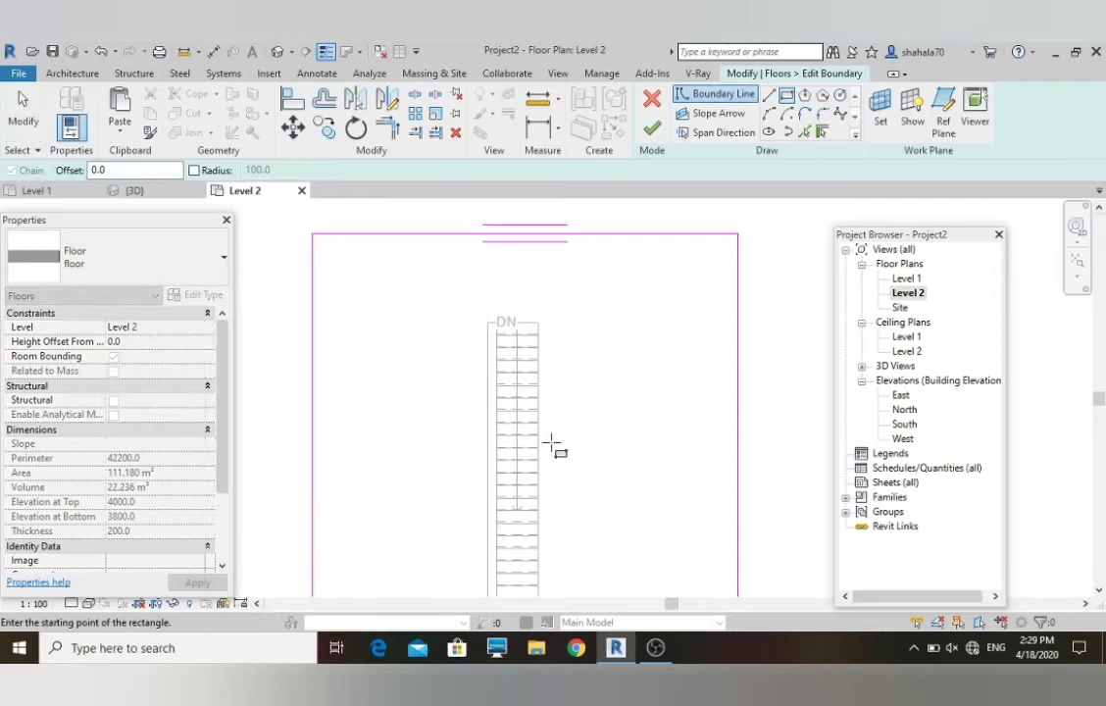
scroll(555, 448, down, 2)
scroll(526, 538, up, 3)
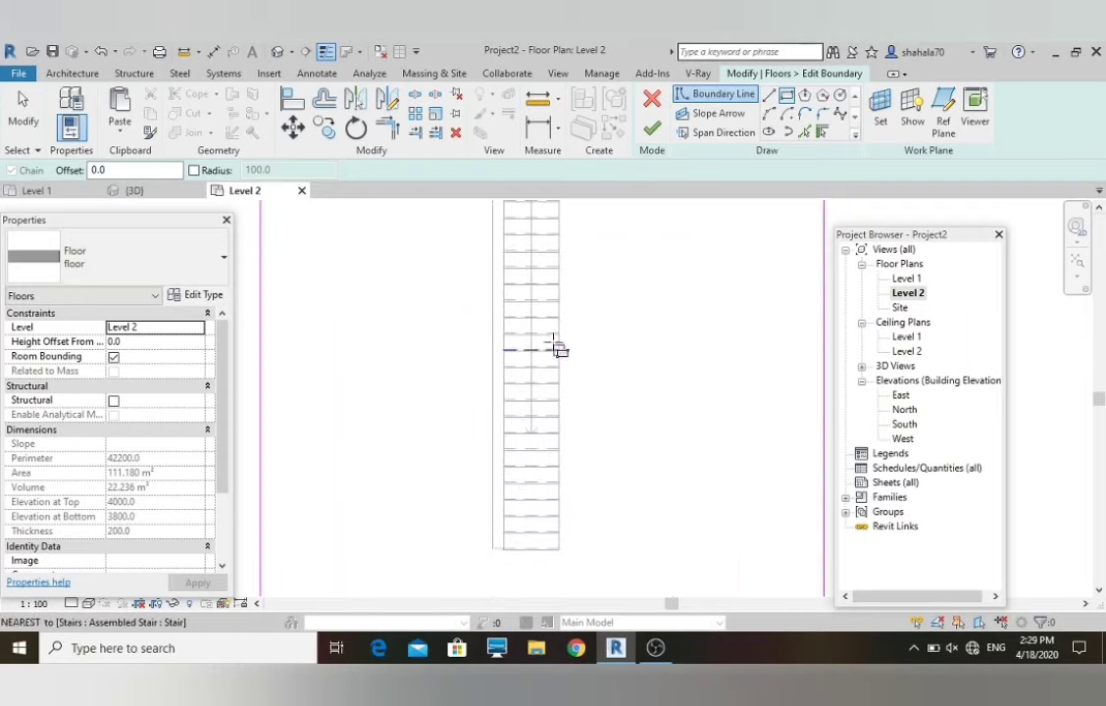
scroll(549, 363, down, 1)
scroll(519, 343, up, 2)
scroll(433, 279, up, 3)
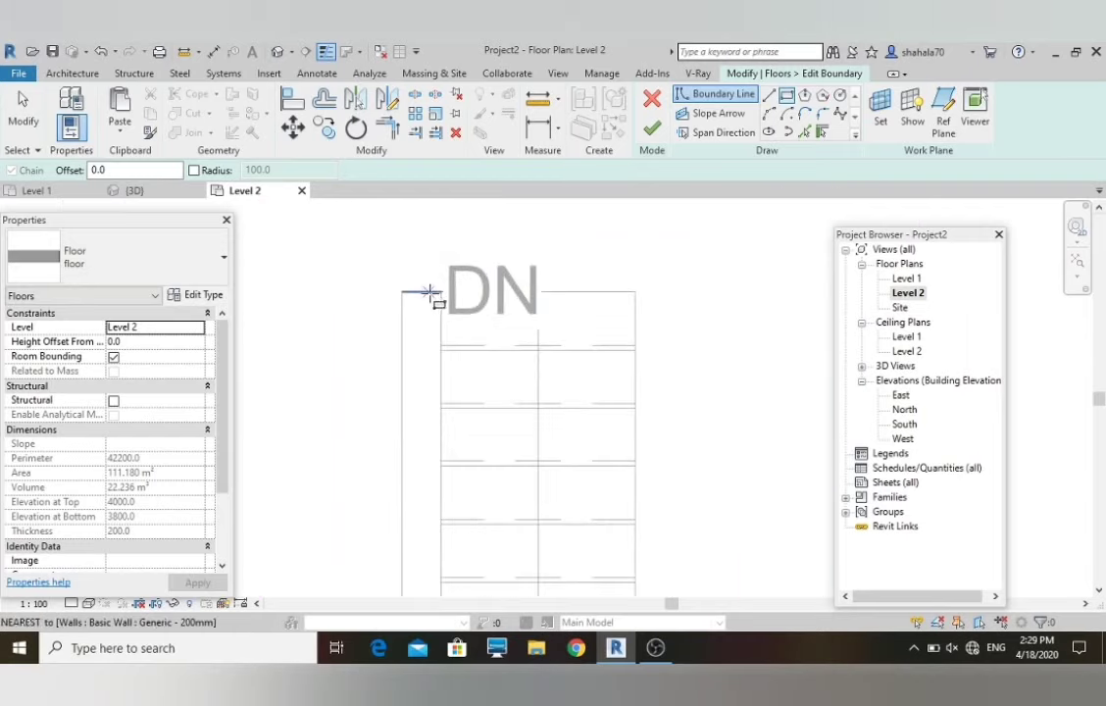
click(438, 291)
scroll(471, 382, down, 3)
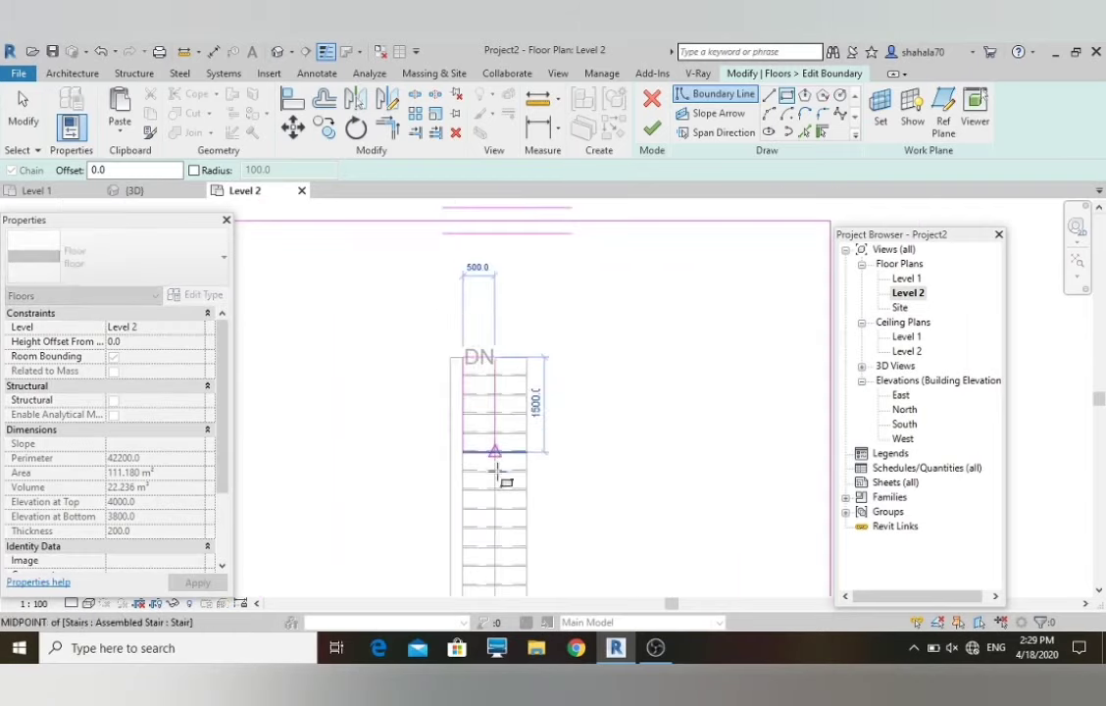
scroll(534, 540, down, 2)
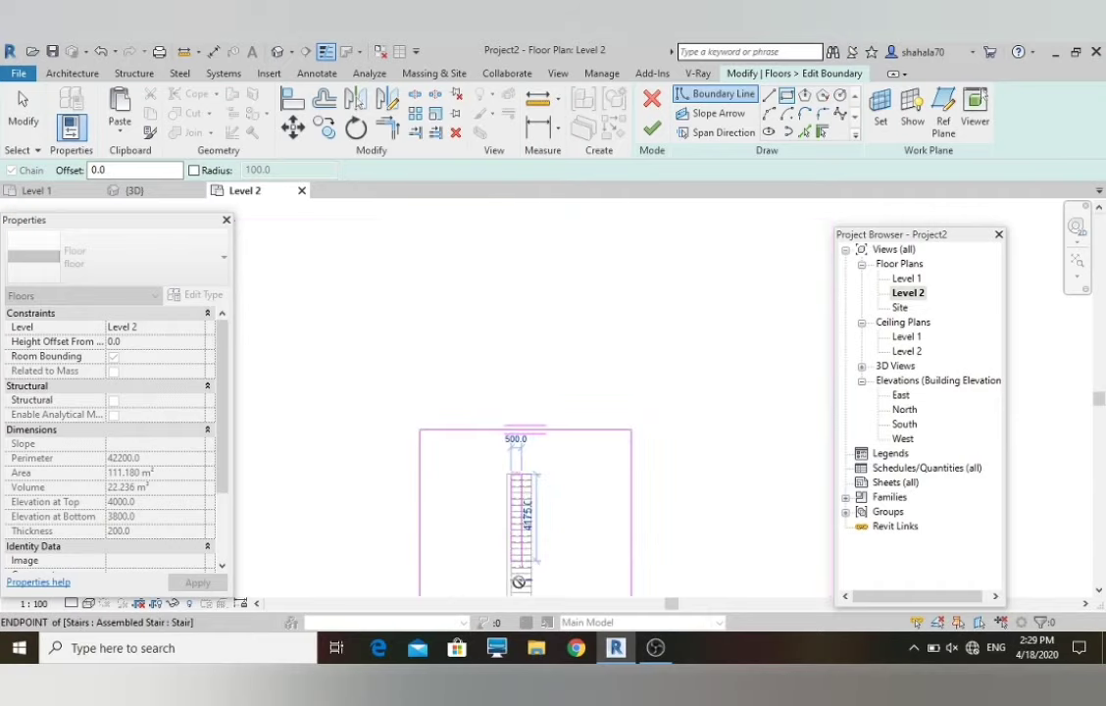
scroll(520, 582, up, 3)
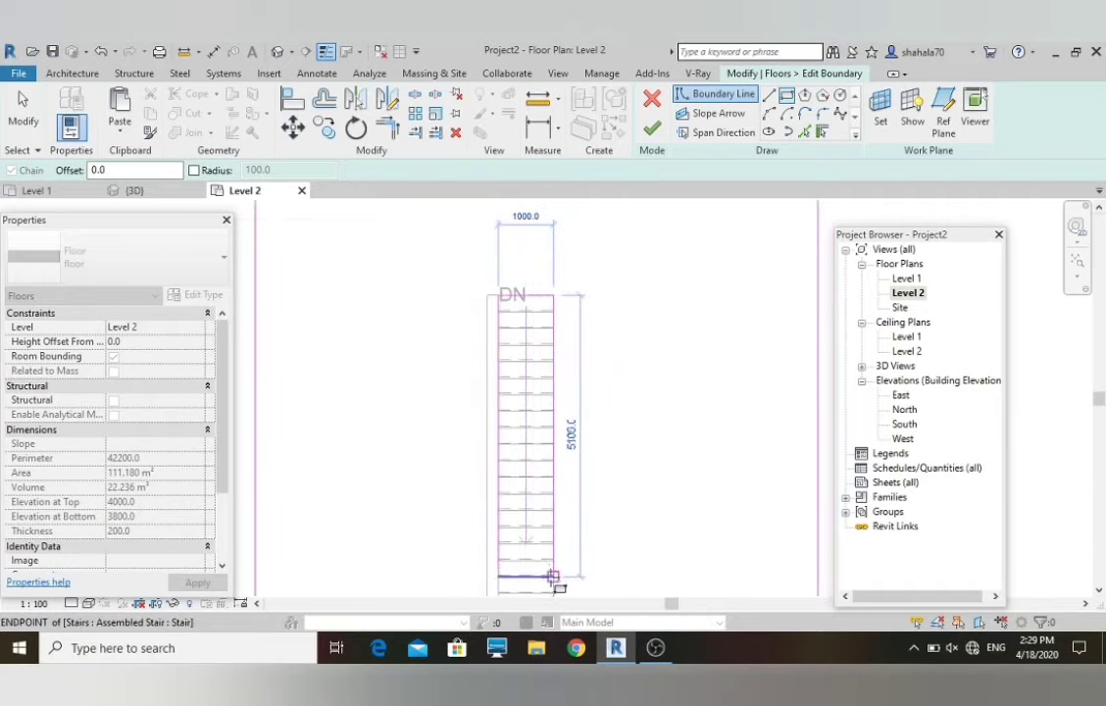
click(555, 576)
click(653, 131)
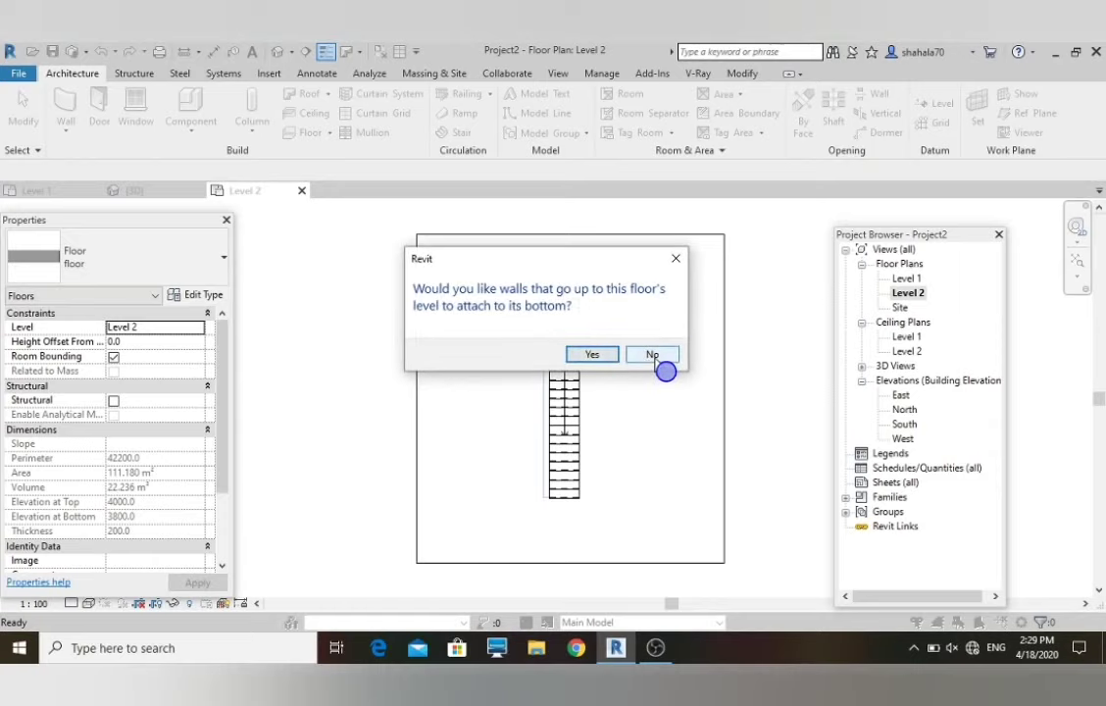
- Decline attaching walls to the floor and view the model in a tilted 3D perspective
click(677, 258)
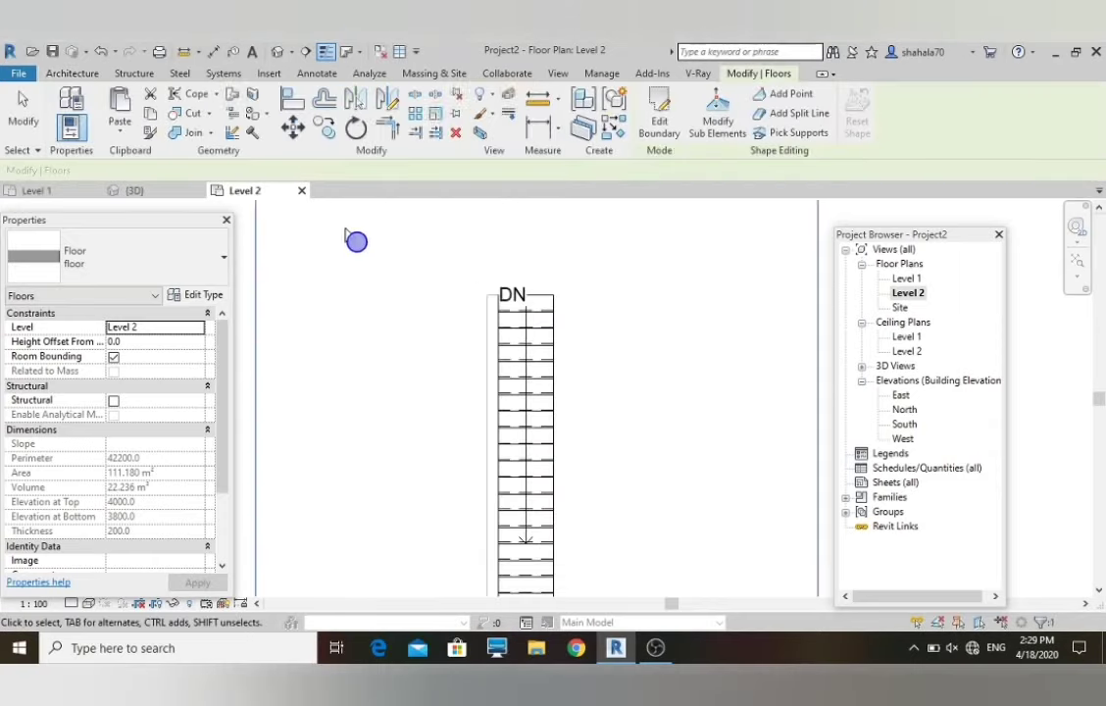
click(135, 190)
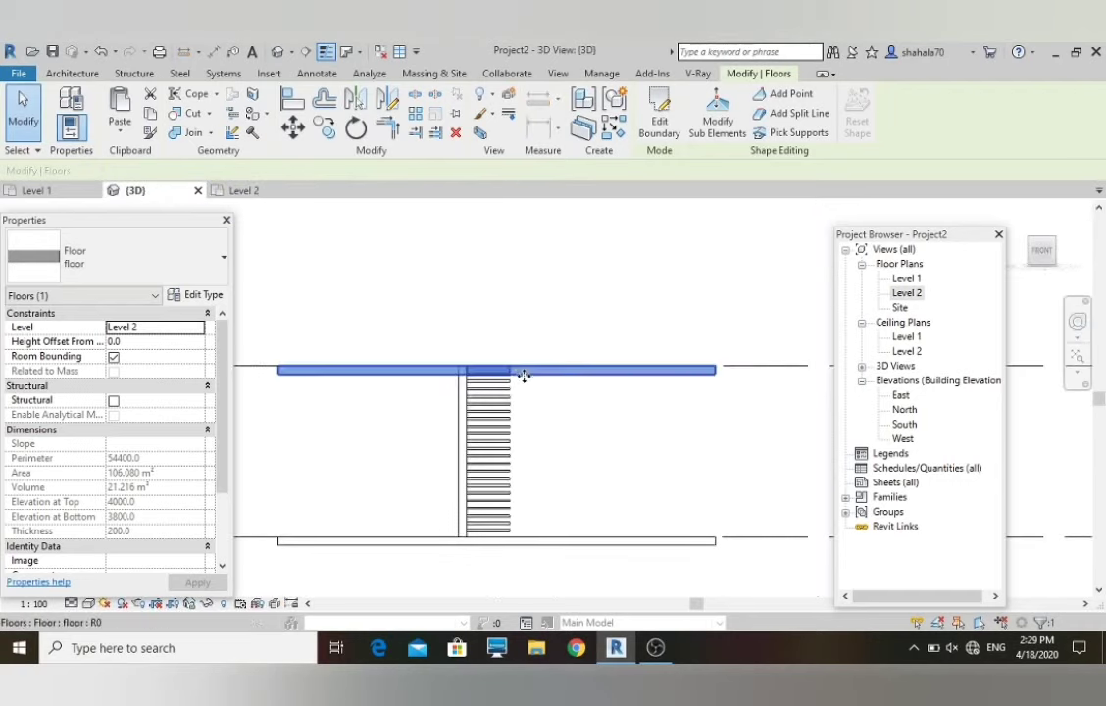
click(609, 410)
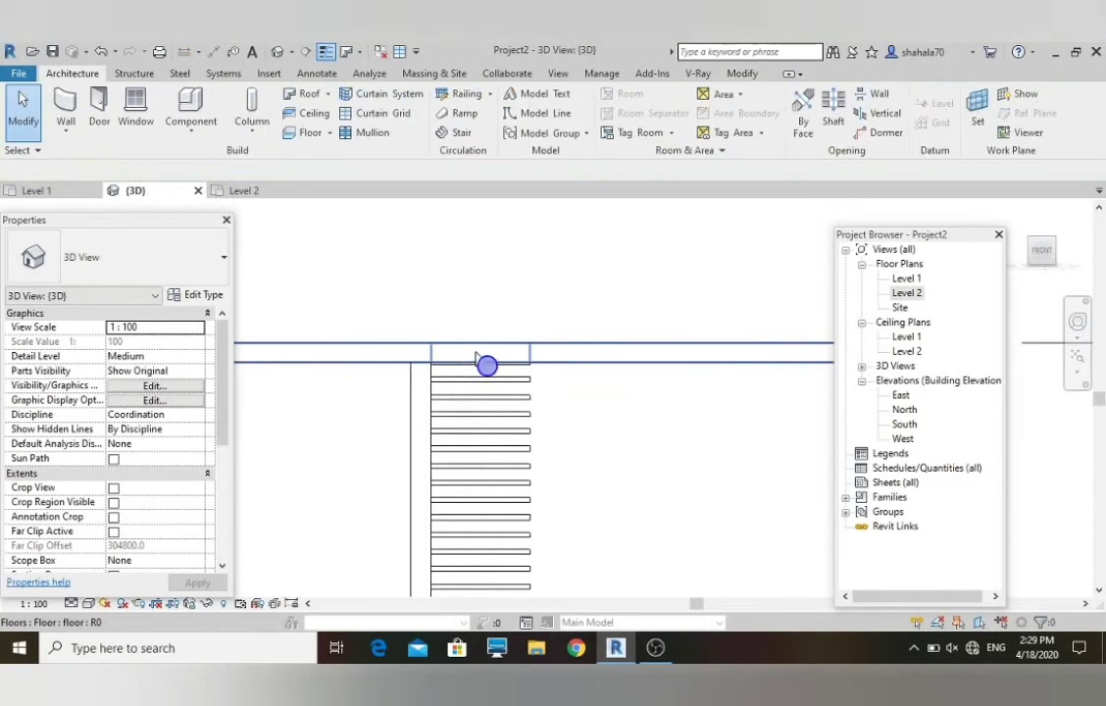
shift+middle_drag(588, 451, 497, 417)
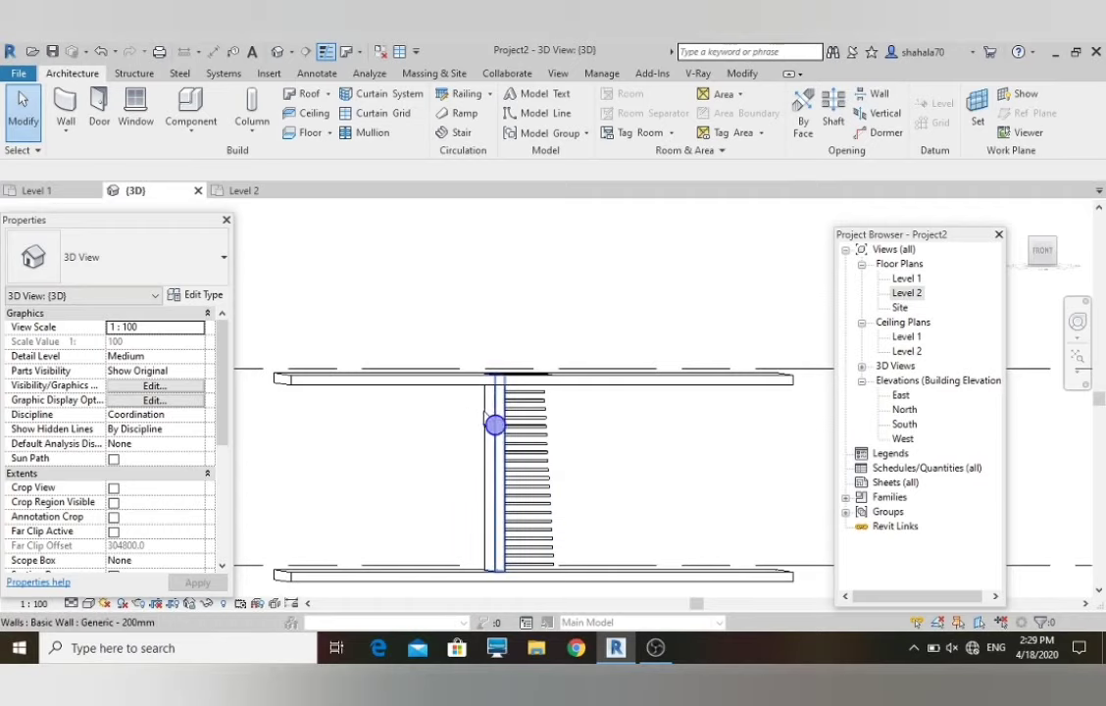
- Raise the top of the wall beside the stair to meet the floor above
click(489, 415)
scroll(489, 415, up, 3)
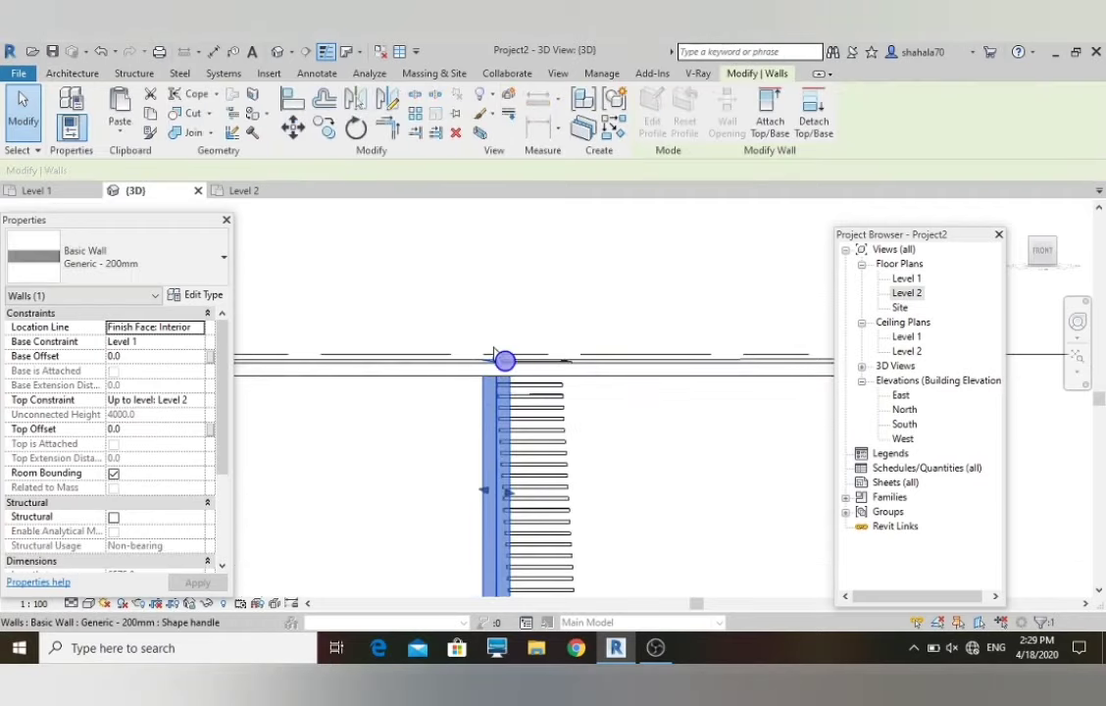
drag(496, 357, 498, 371)
click(429, 328)
scroll(528, 394, down, 3)
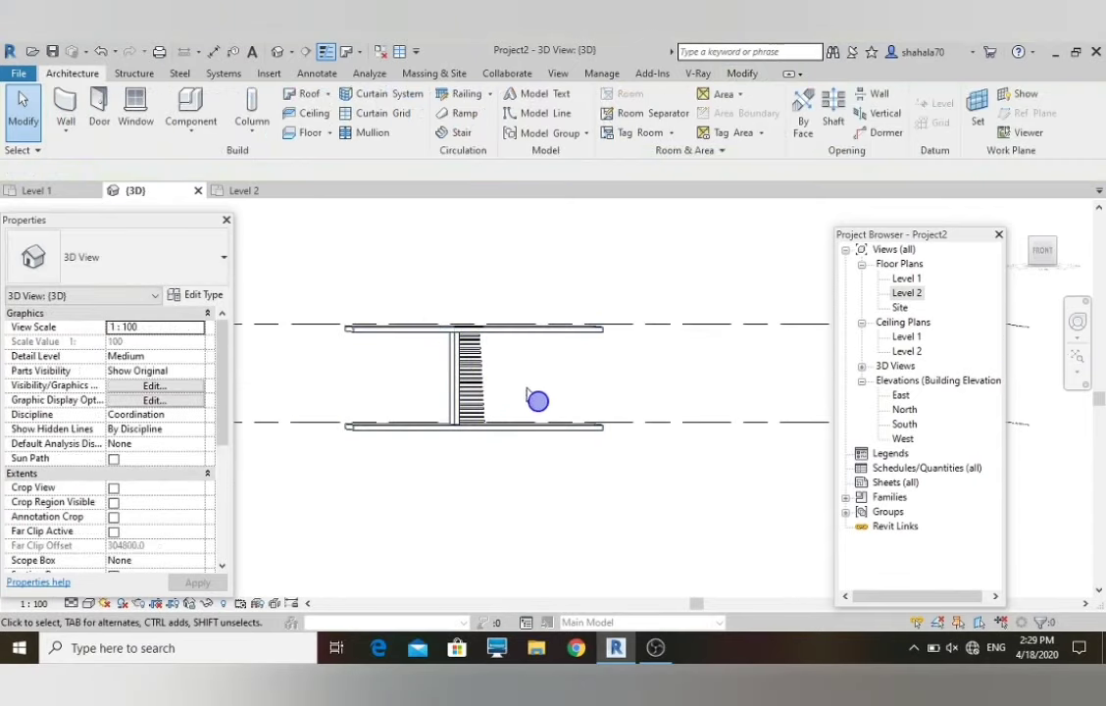
- Orbit to check the stair and floor opening, then return to the Level 1 plan
shift+middle_drag(530, 555, 656, 378)
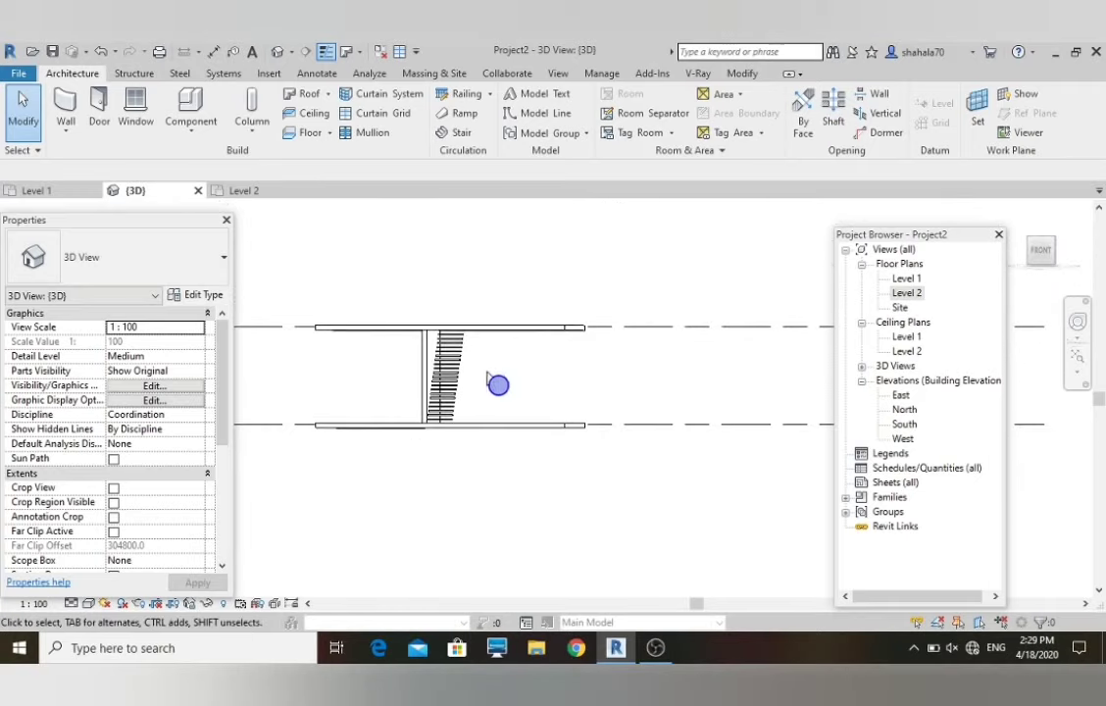
scroll(494, 375, up, 3)
scroll(461, 486, down, 3)
scroll(452, 550, up, 4)
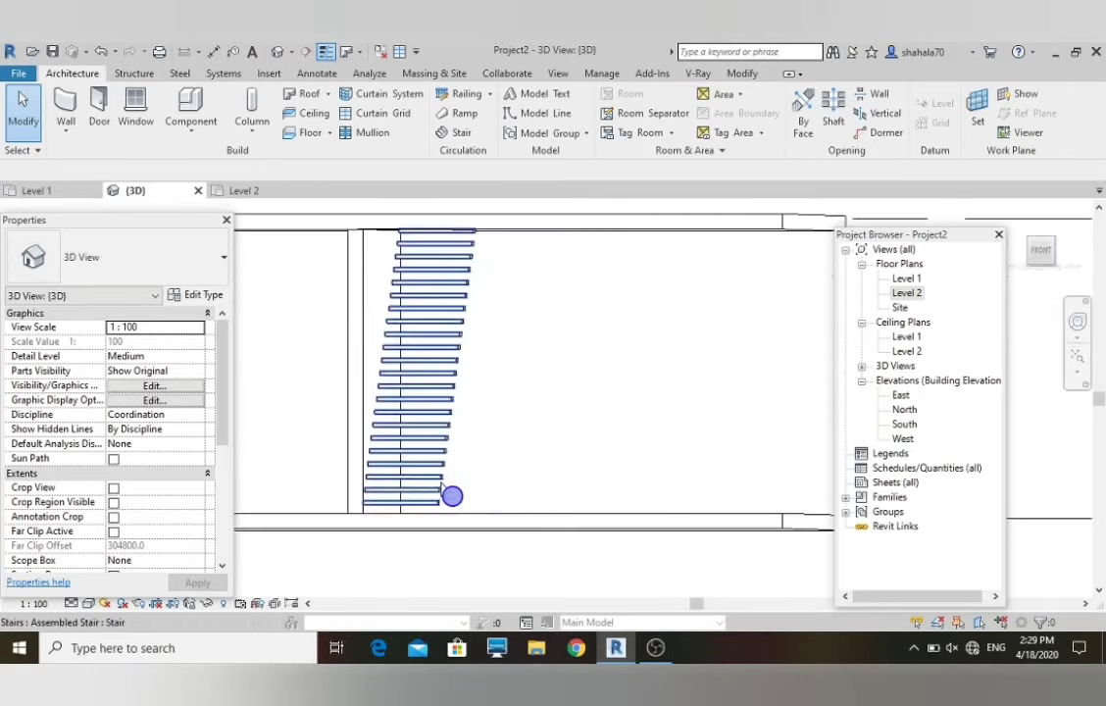
scroll(363, 501, up, 4)
click(86, 192)
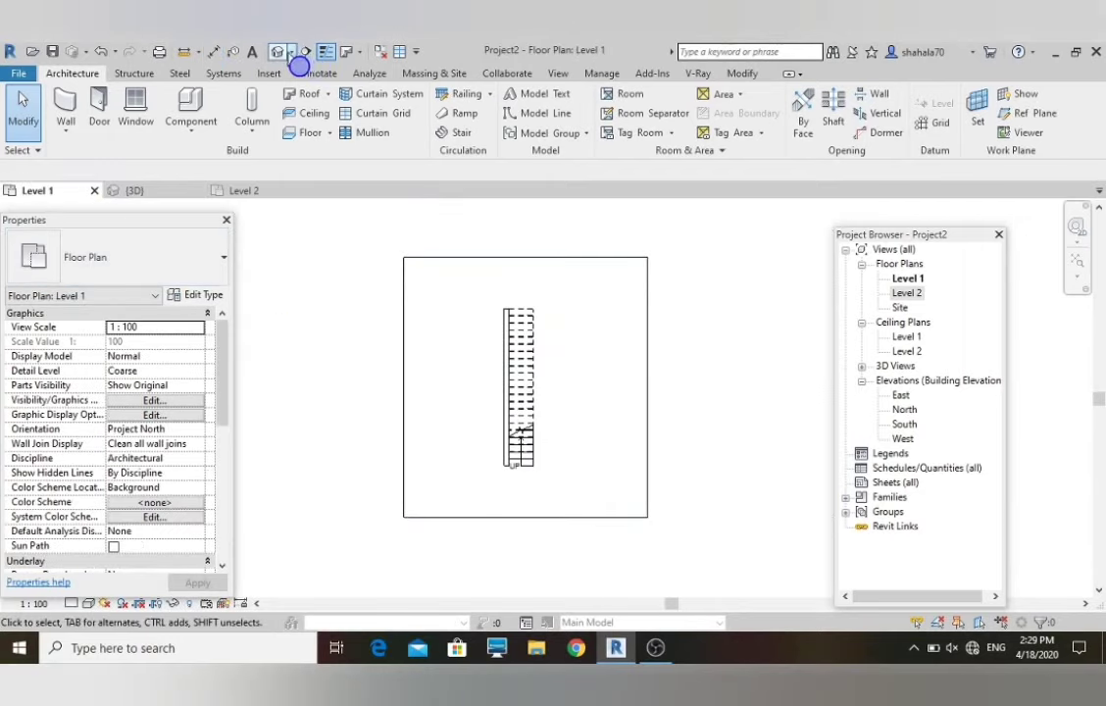
- Create perspective camera 3D View 1 from below the stair looking up its run
click(293, 52)
click(304, 95)
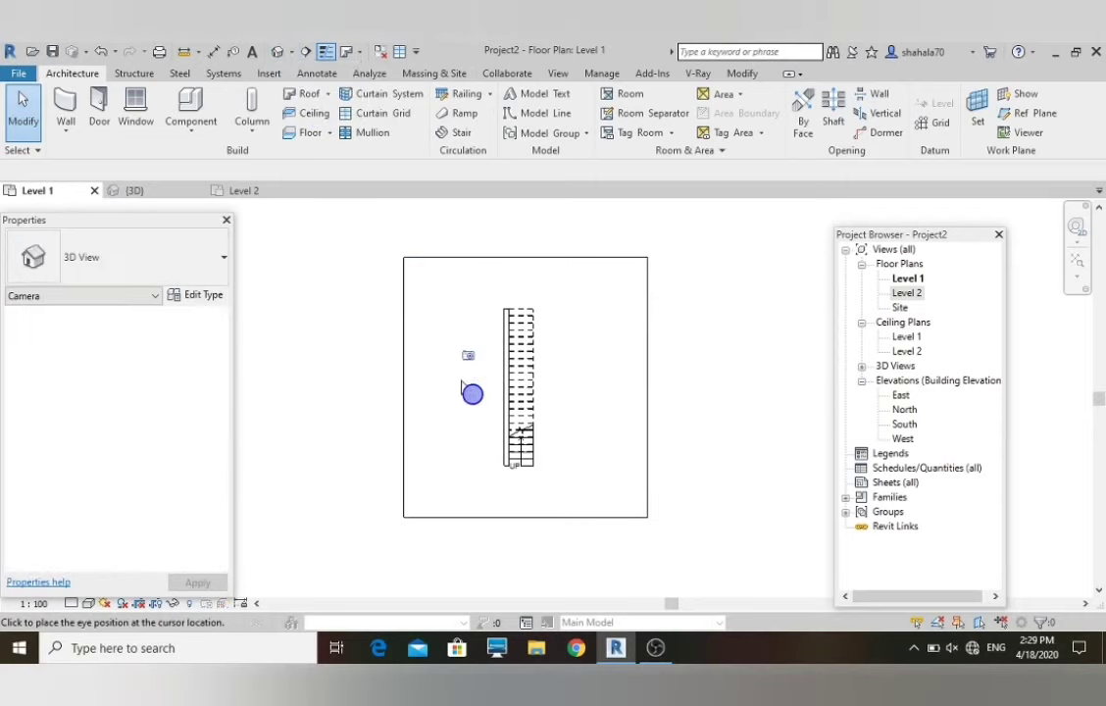
click(537, 514)
click(511, 257)
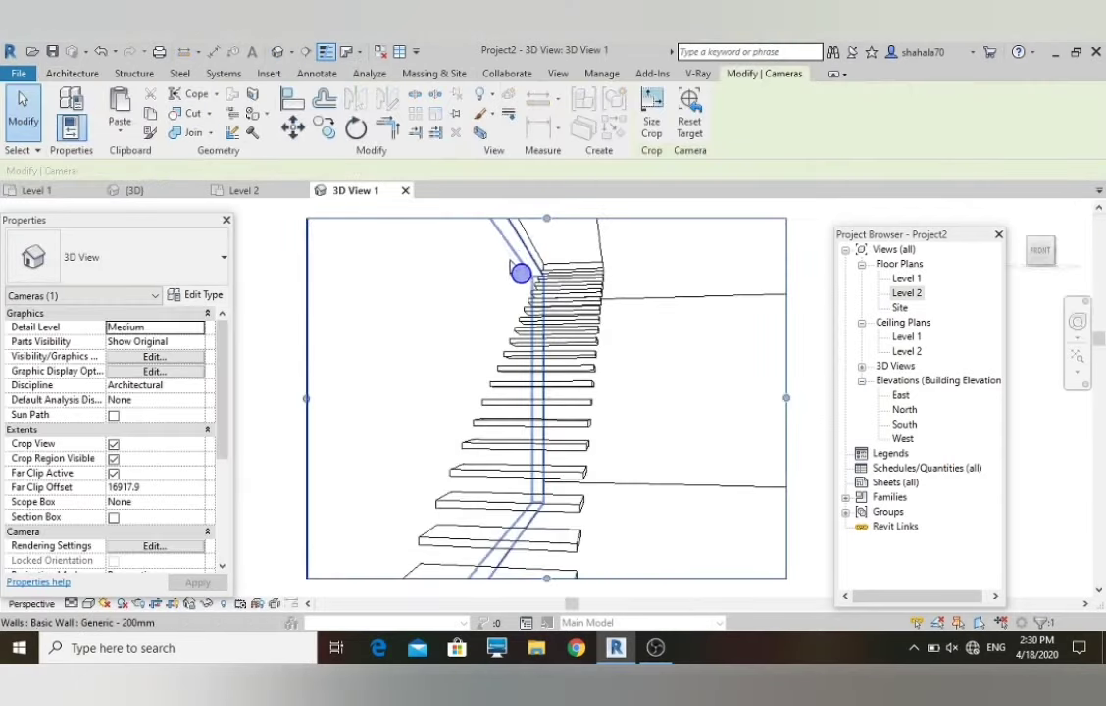
shift+middle_drag(511, 267, 435, 388)
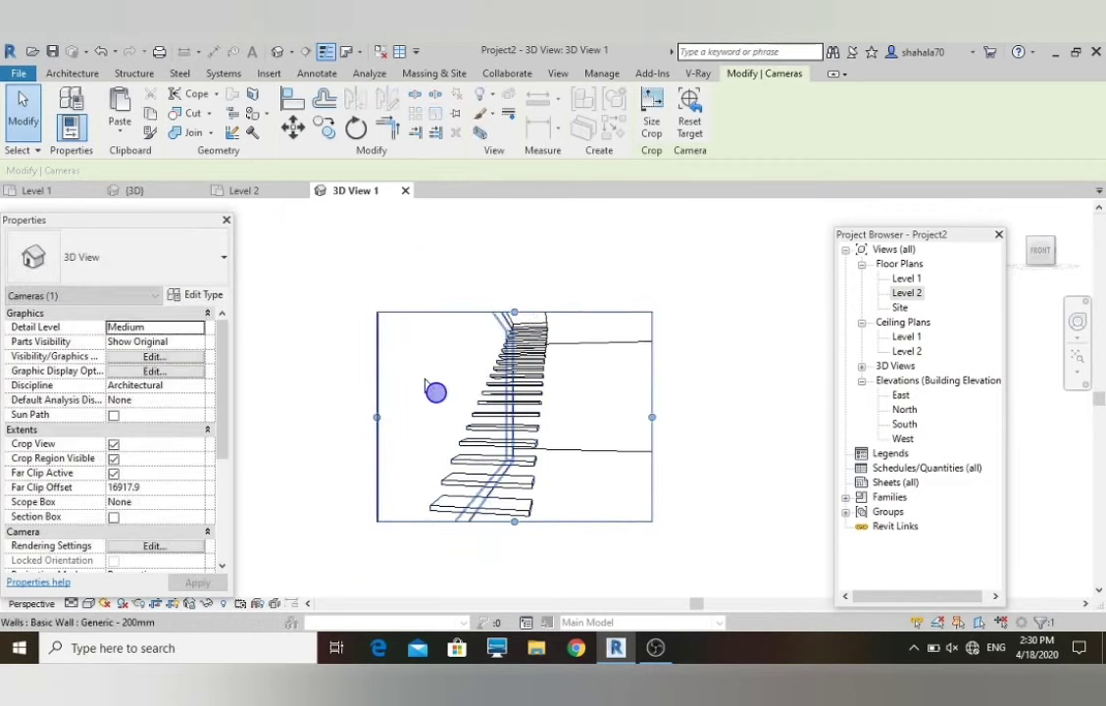
click(266, 114)
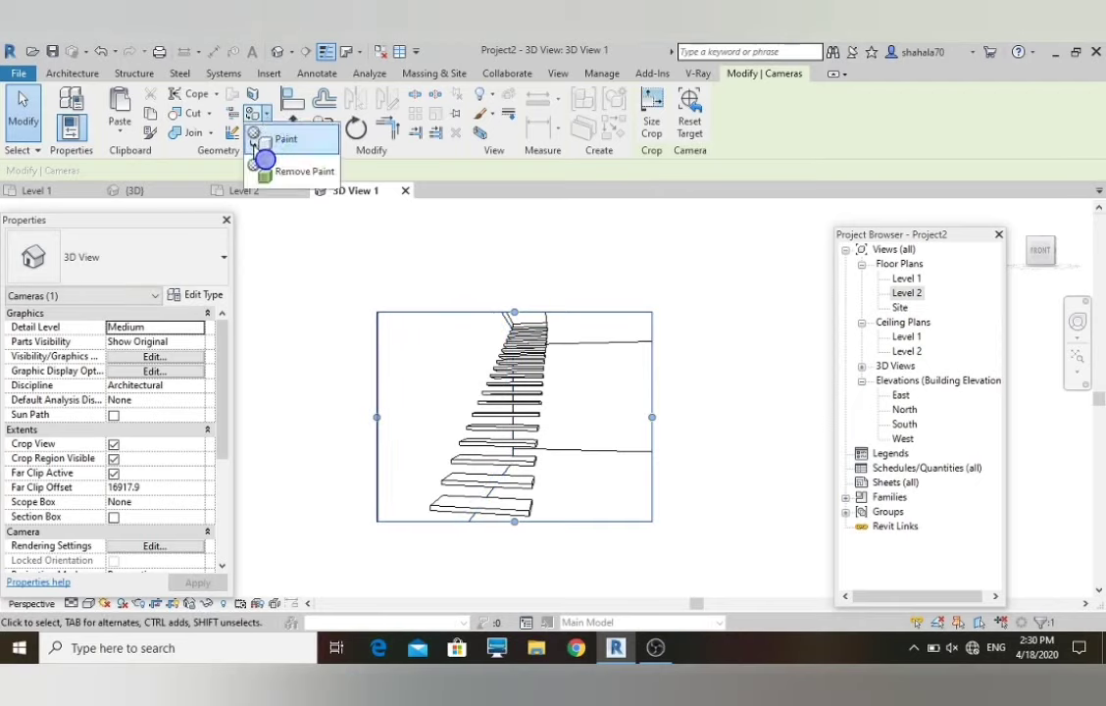
- Choose Cherry in the Material Browser for the Paint tool, then go back to Level 1
click(277, 140)
scroll(223, 412, up, 10)
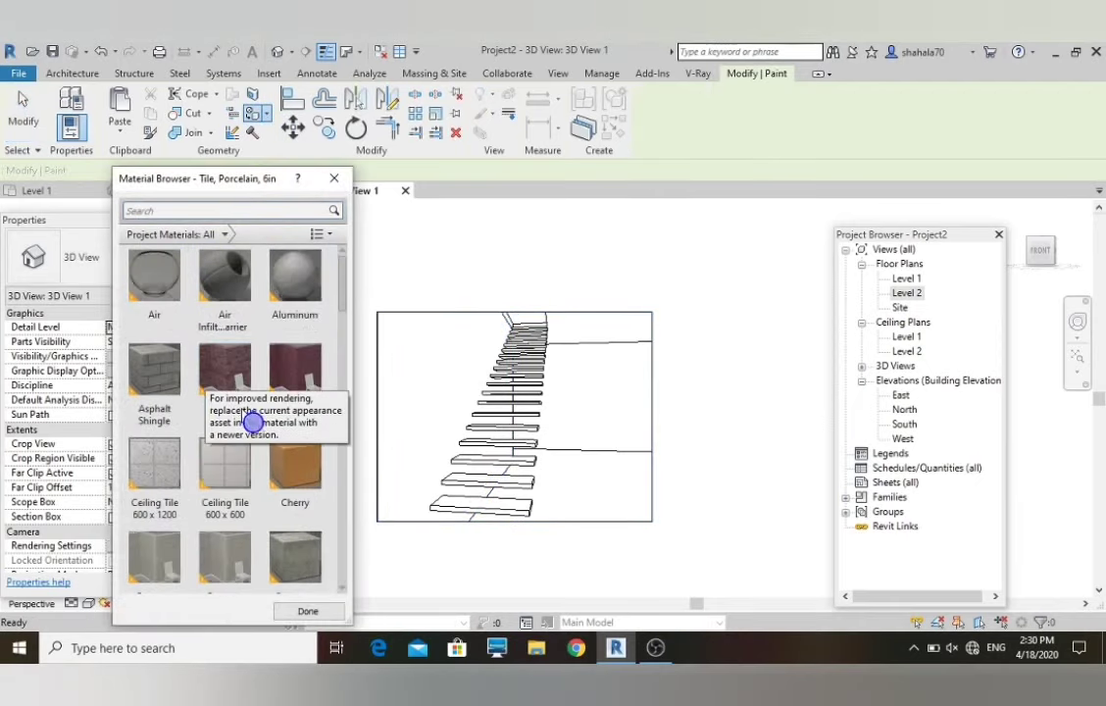
click(311, 476)
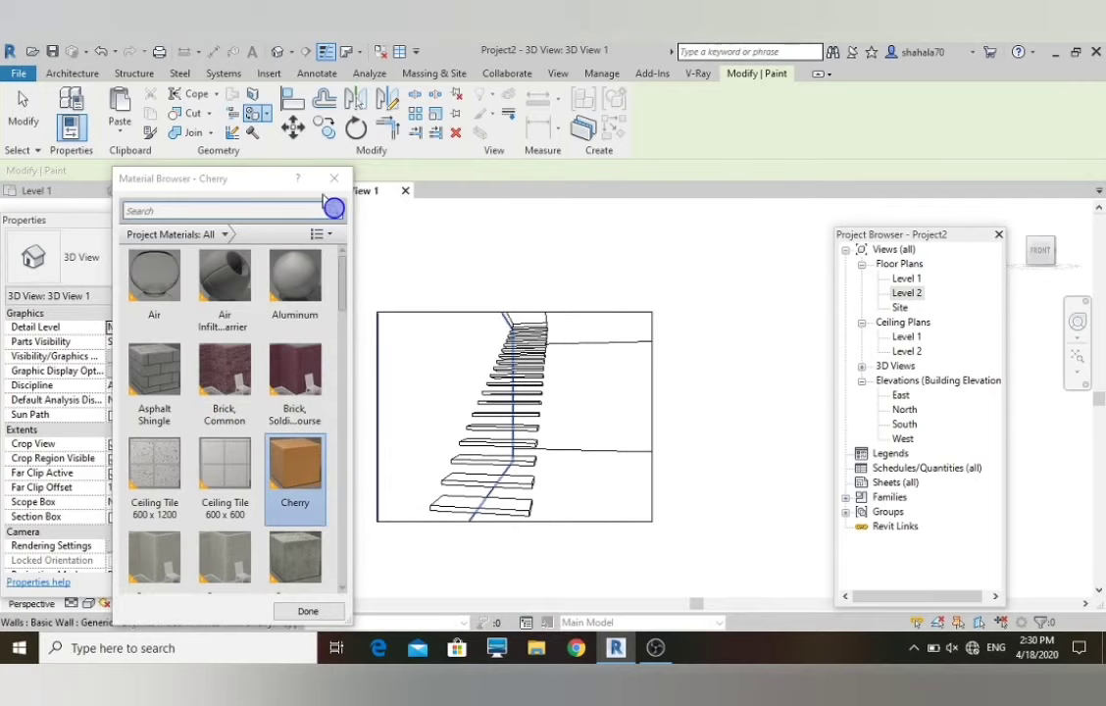
click(334, 179)
click(41, 193)
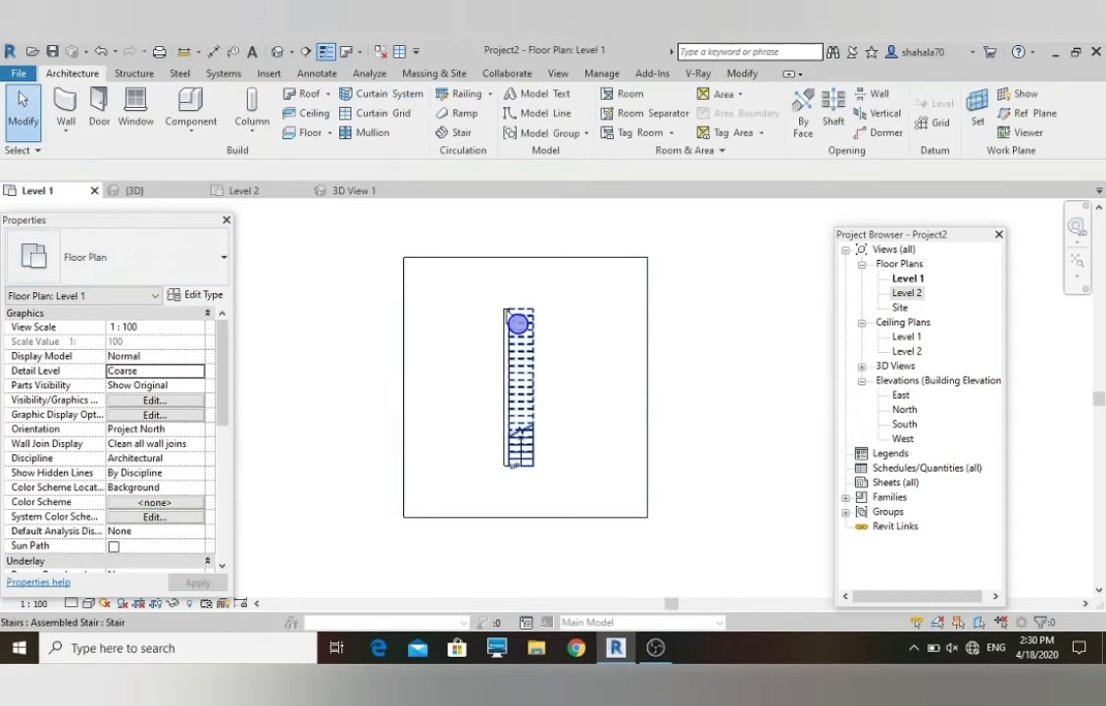
- Draw a 5991.9 mm wall from the stair wall's endpoint to the plan's right edge
scroll(514, 321, up, 5)
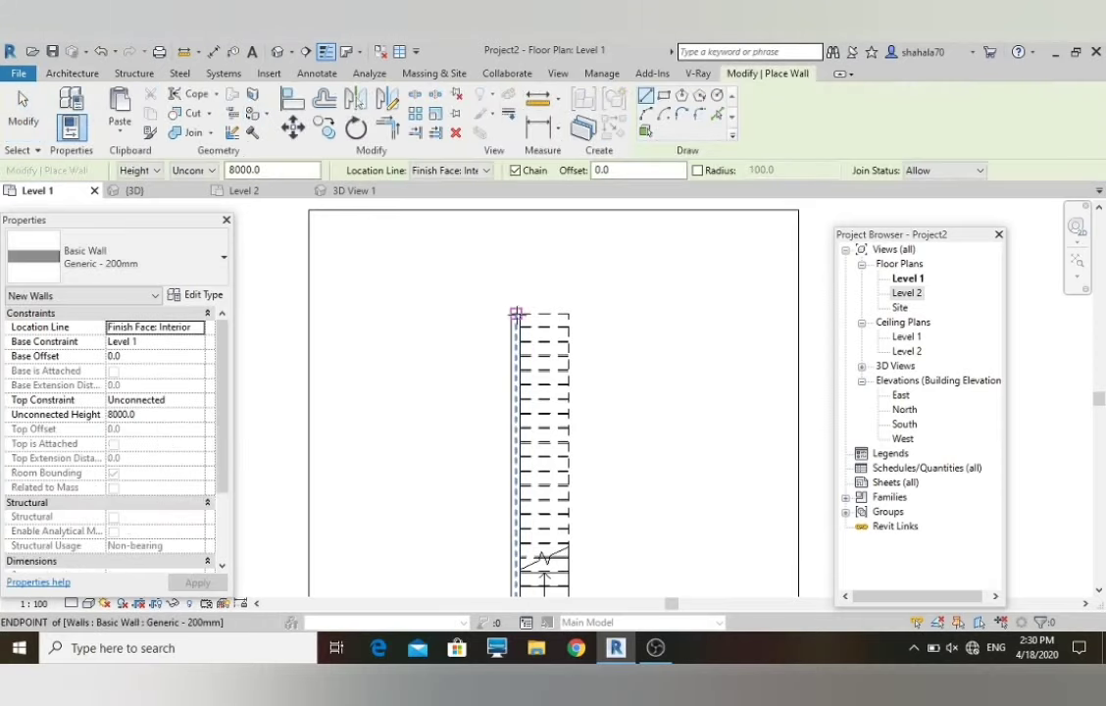
click(509, 314)
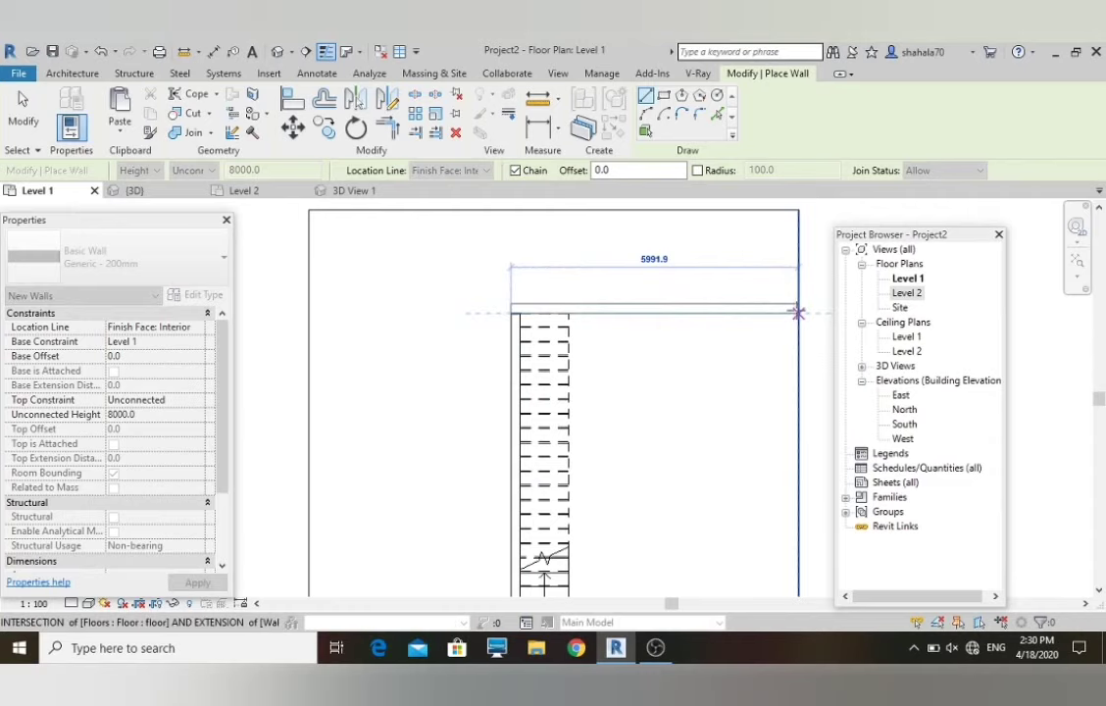
click(797, 312)
key(Escape)
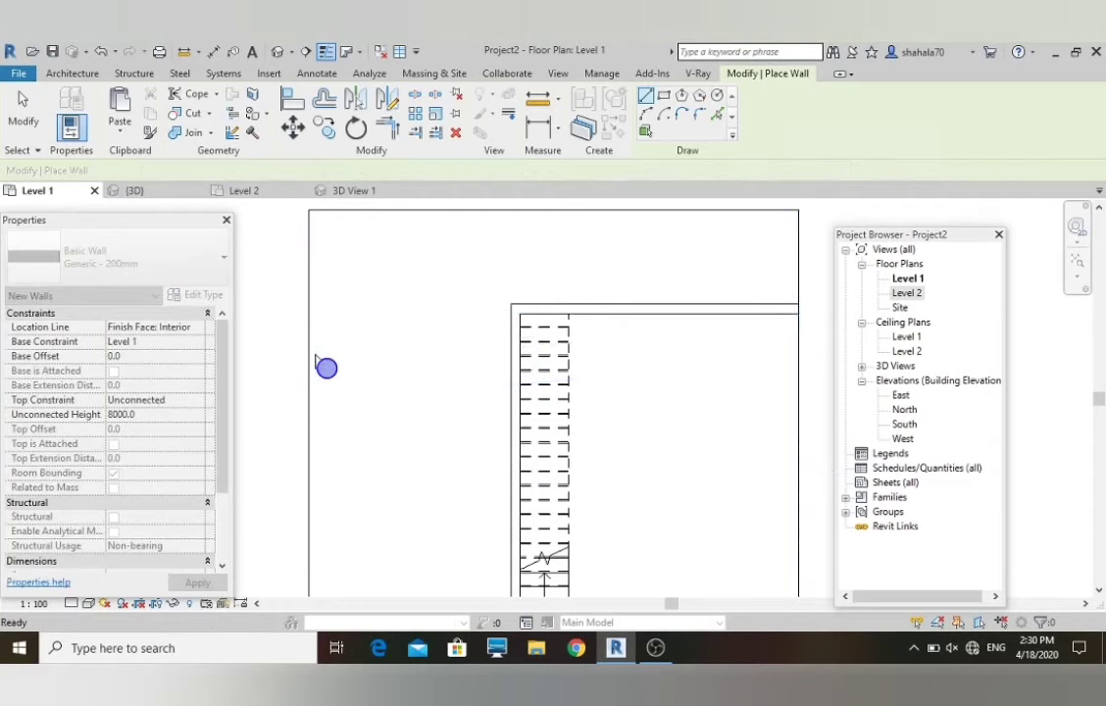
key(Escape)
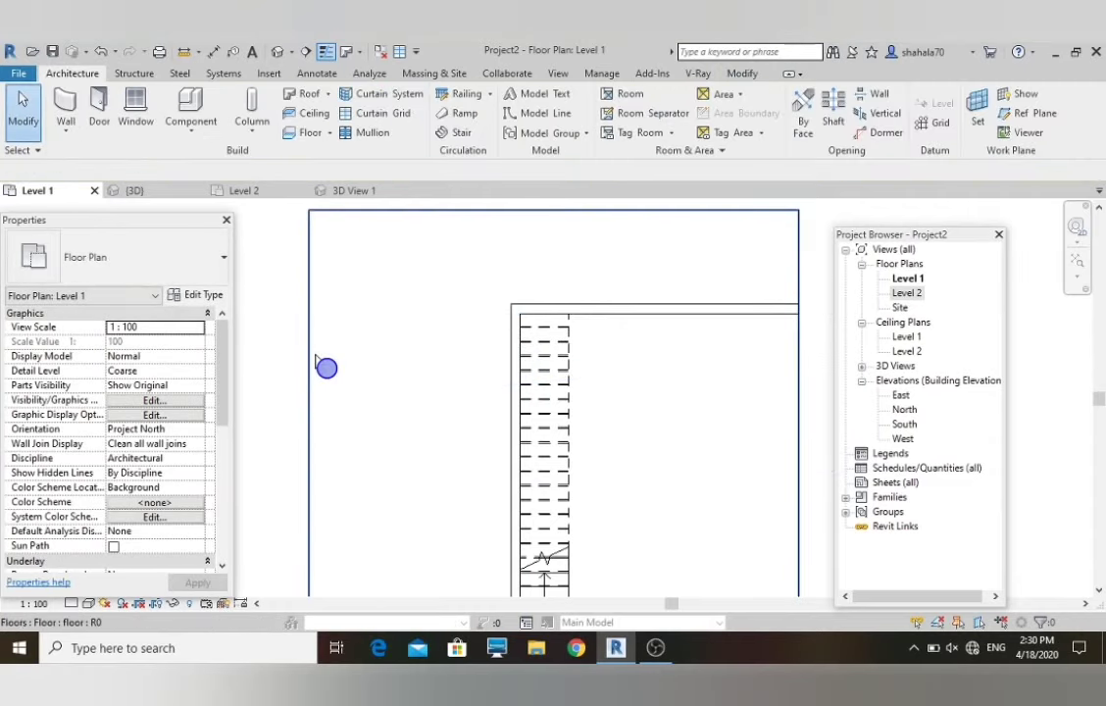
click(169, 191)
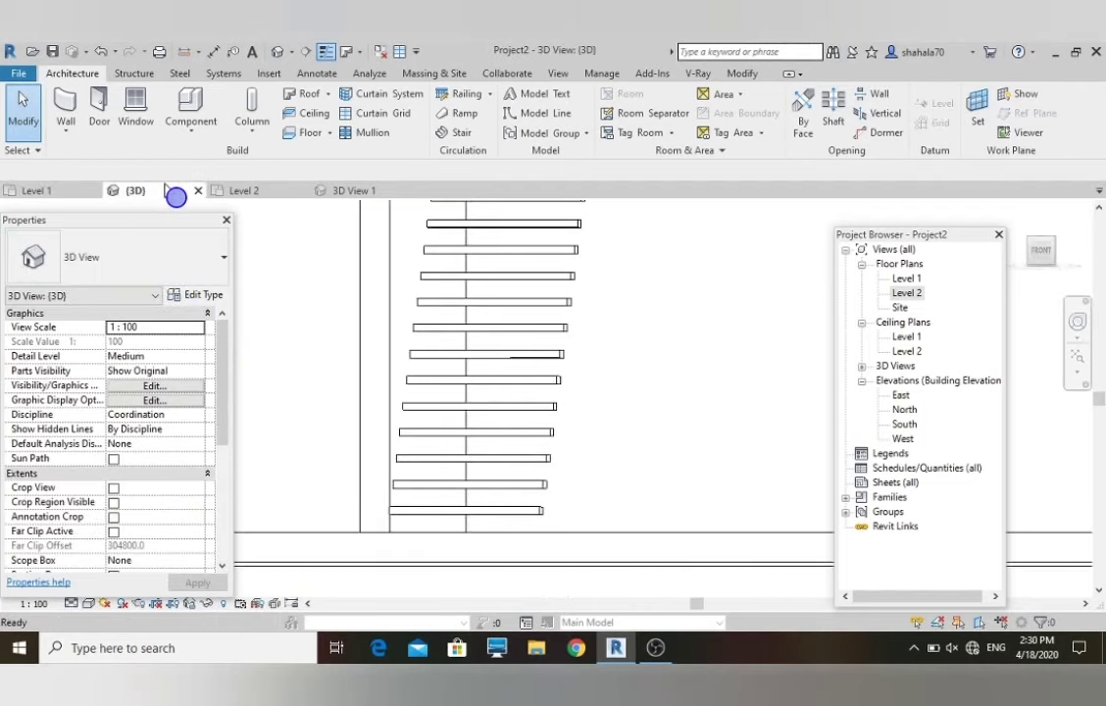
- Set the new wall's Top Constraint to Up to level: Level 2
scroll(461, 579, down, 4)
scroll(506, 496, up, 2)
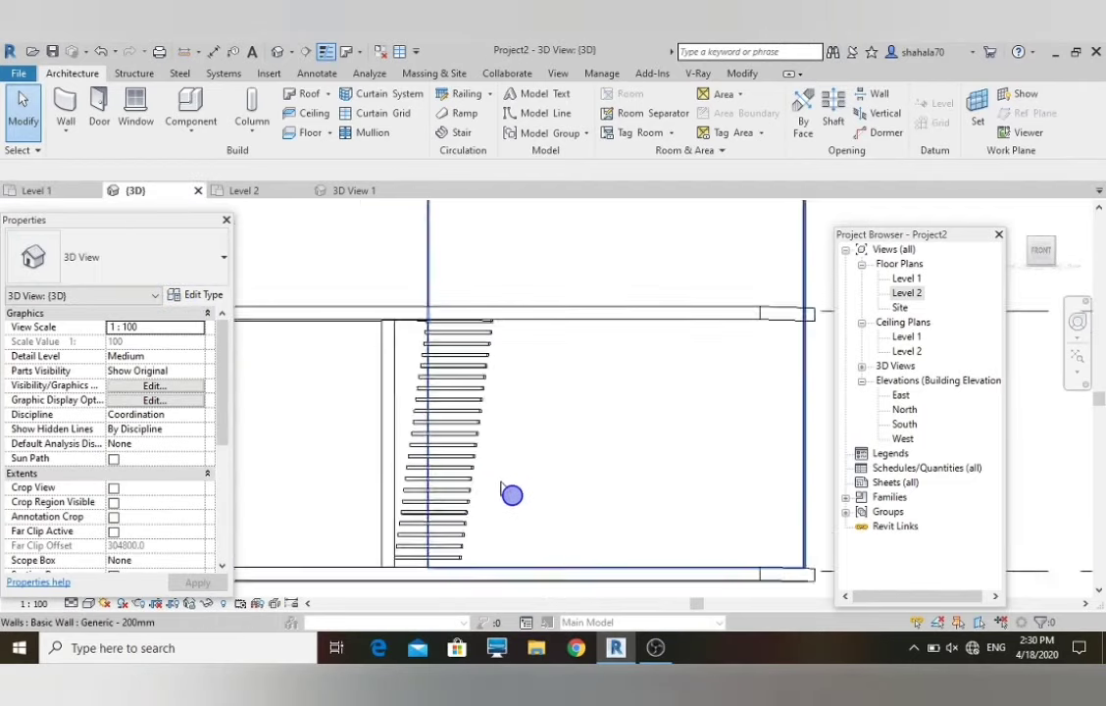
scroll(562, 439, down, 3)
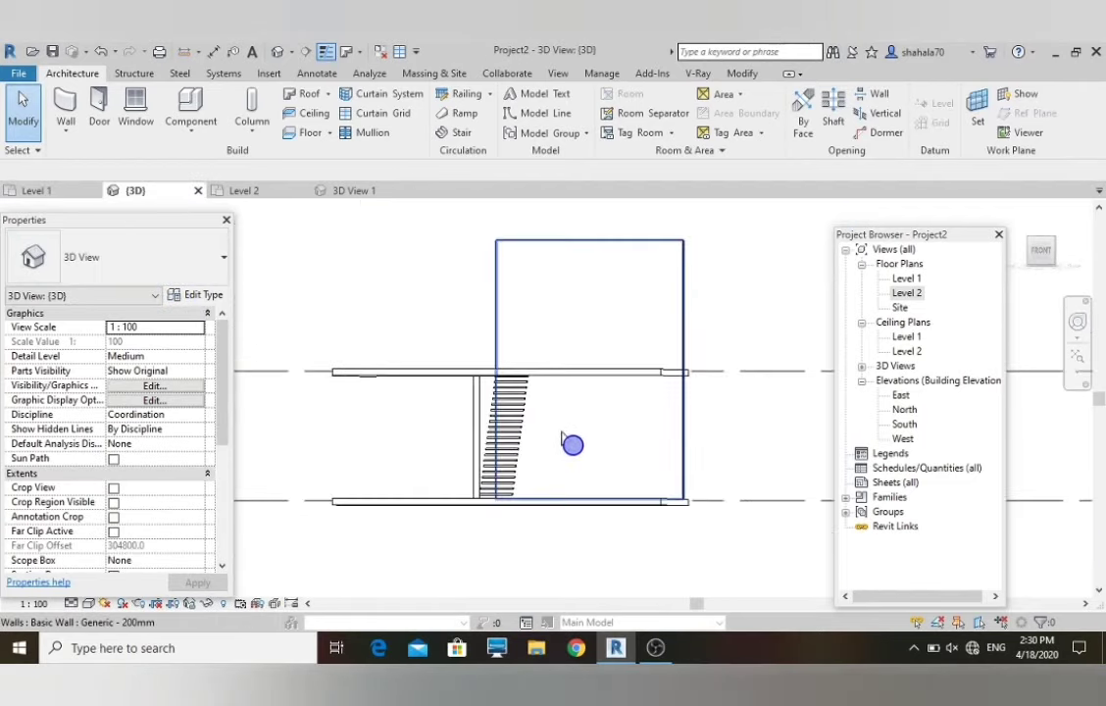
click(563, 437)
click(168, 456)
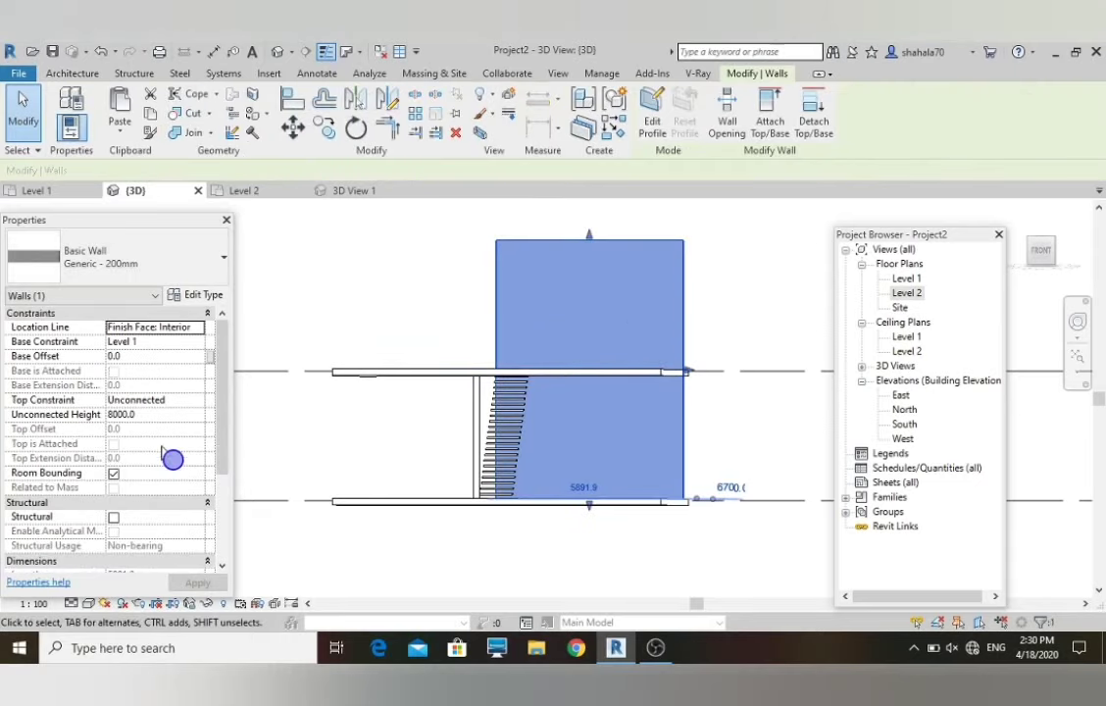
click(201, 402)
click(200, 401)
click(183, 437)
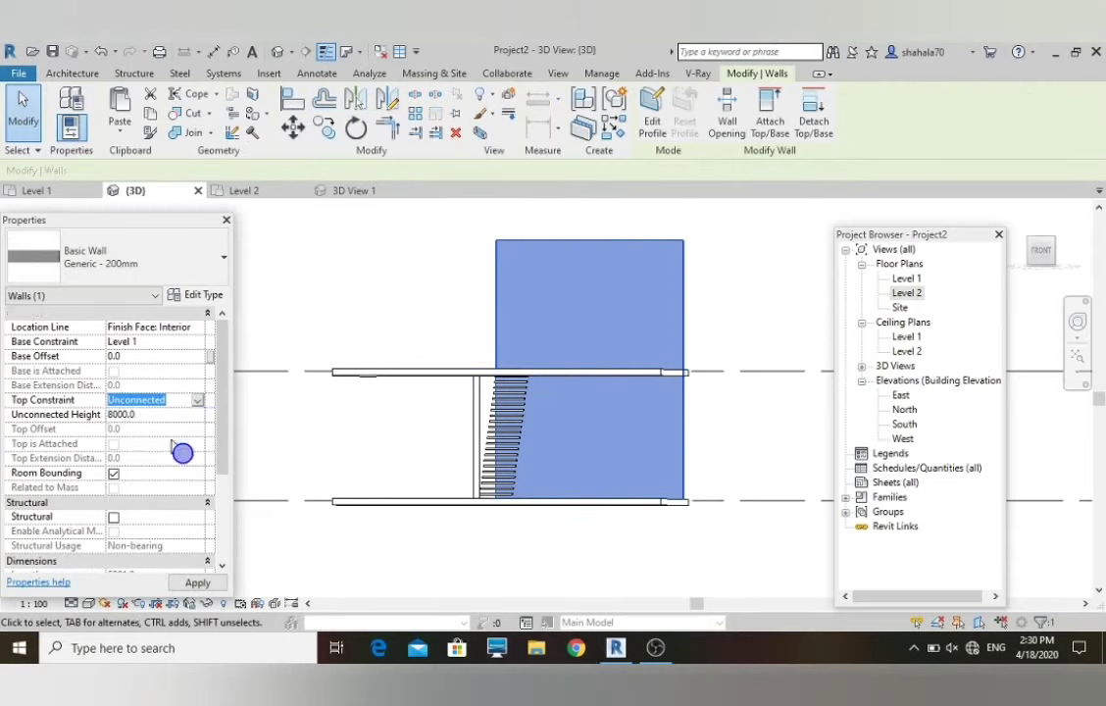
- Lower the wall's top 200 mm below Level 2, then return to 3D View 1
scroll(562, 377, up, 3)
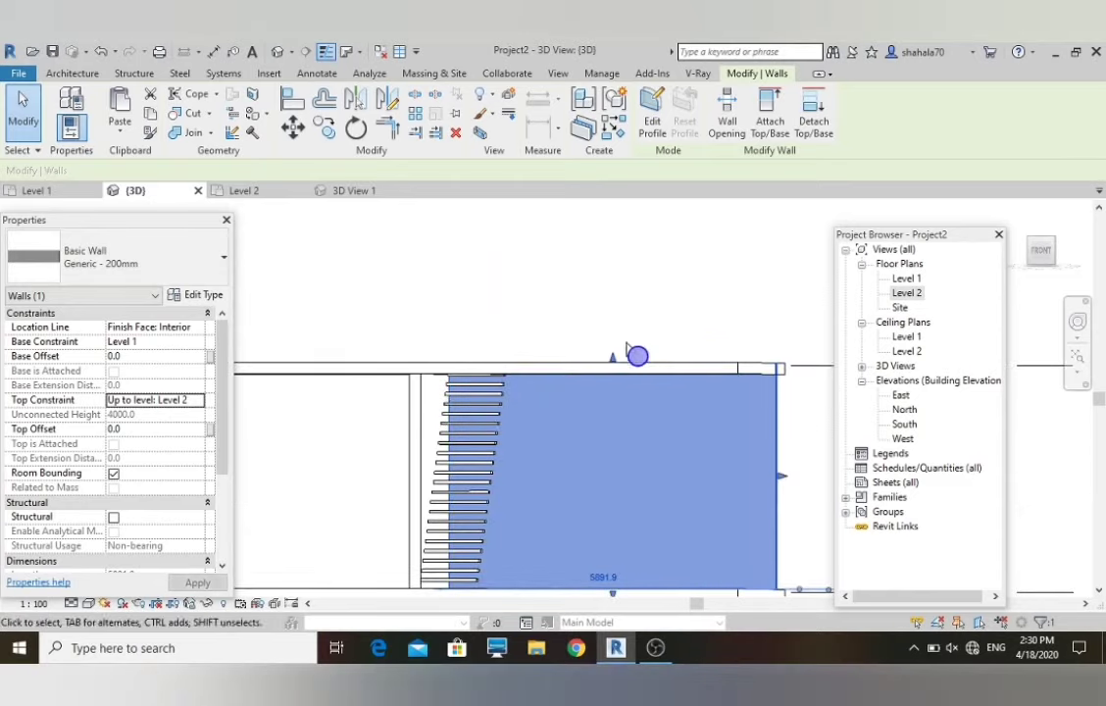
mouse_move(617, 360)
mouse_down()
mouse_move(617, 350)
mouse_move(615, 374)
mouse_up()
click(667, 312)
scroll(582, 436, down, 2)
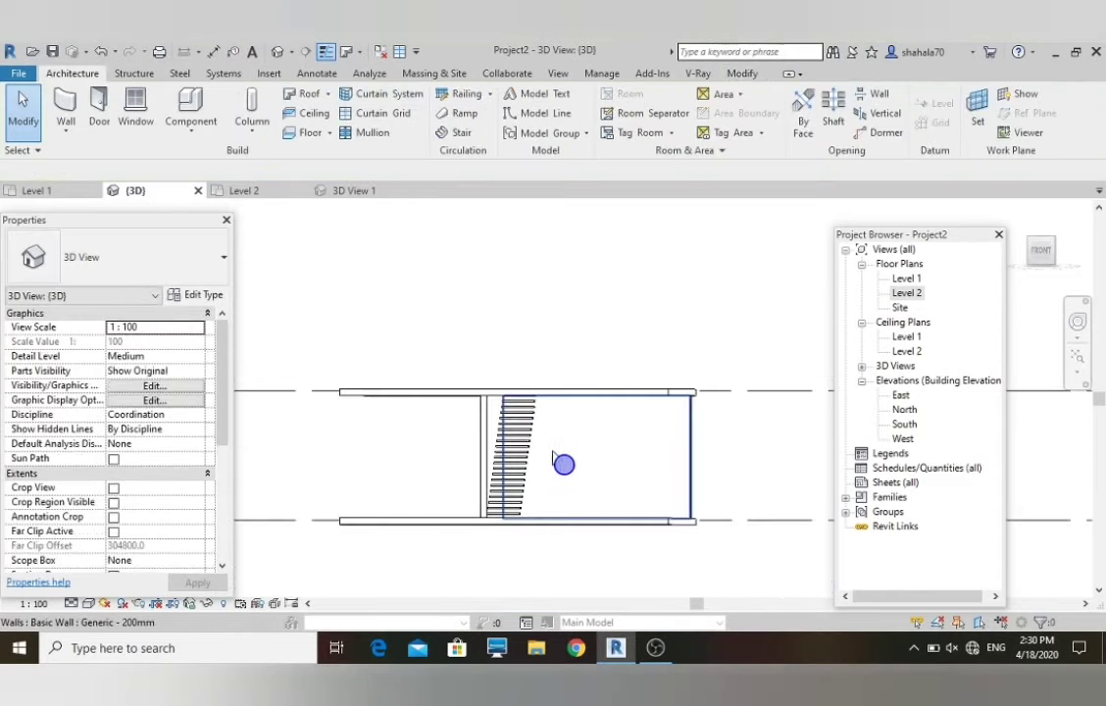
scroll(532, 492, up, 1)
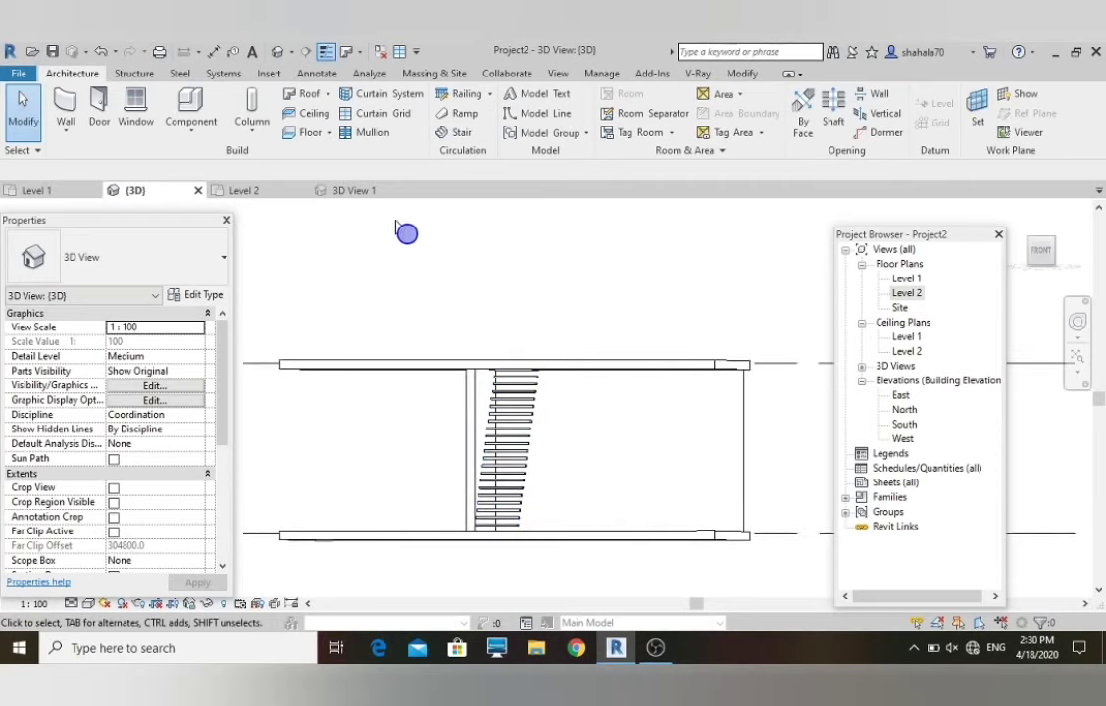
click(354, 192)
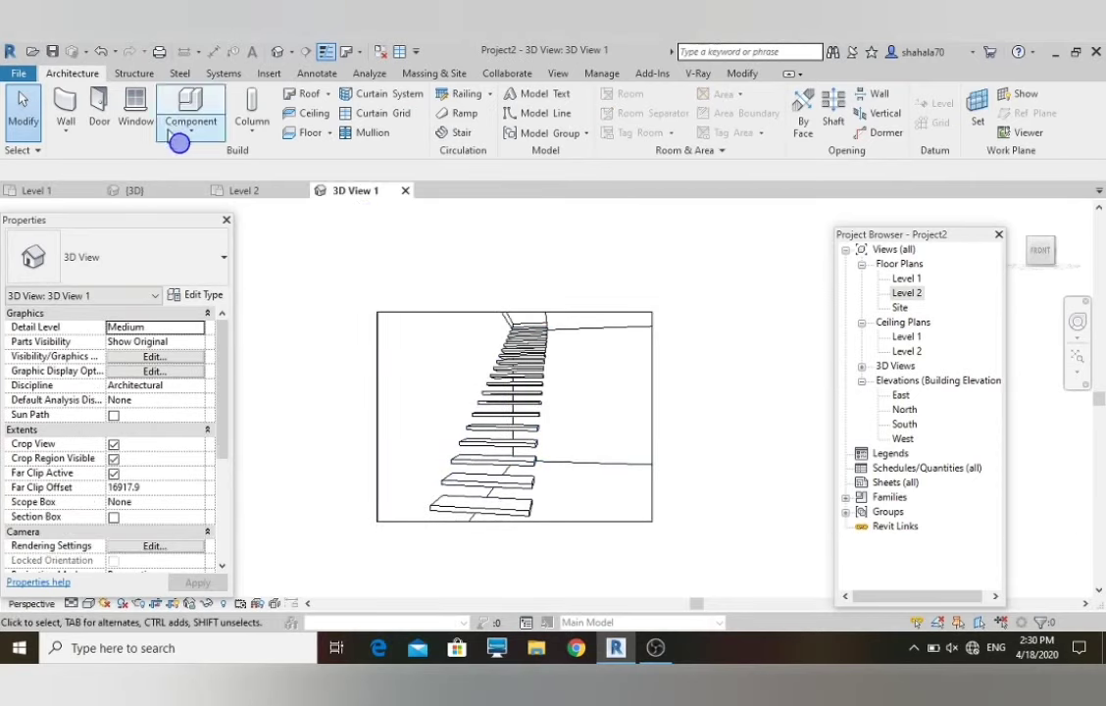
- Dismiss the Paint tool and extend the camera view's crop region downward
click(747, 74)
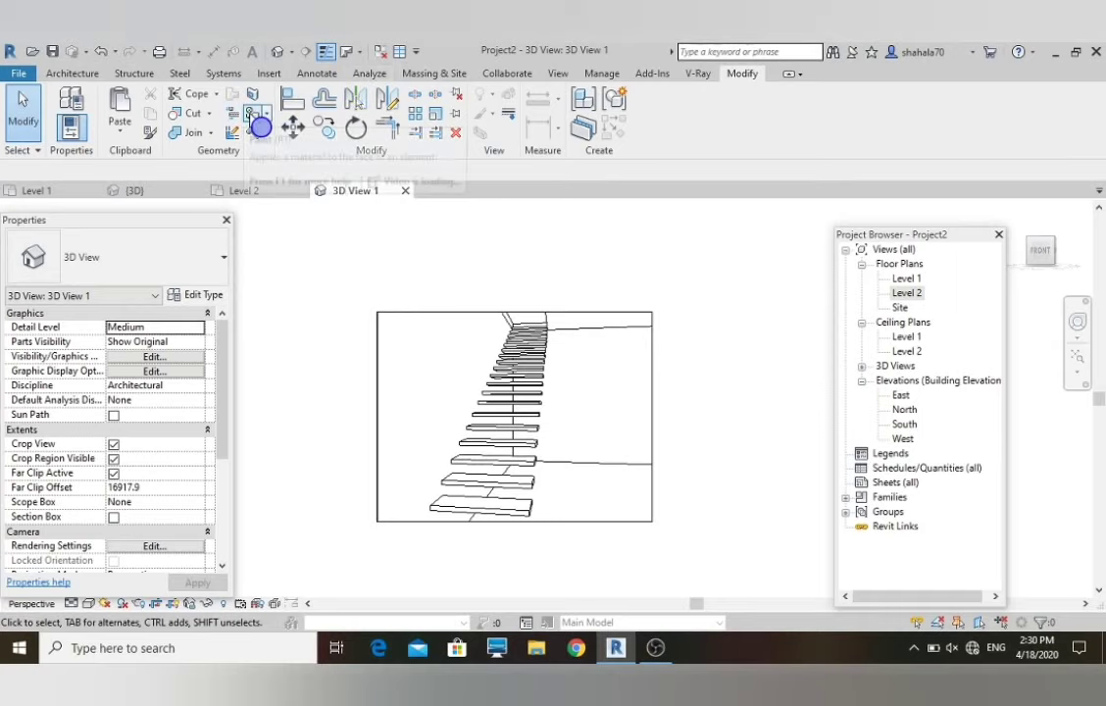
click(253, 113)
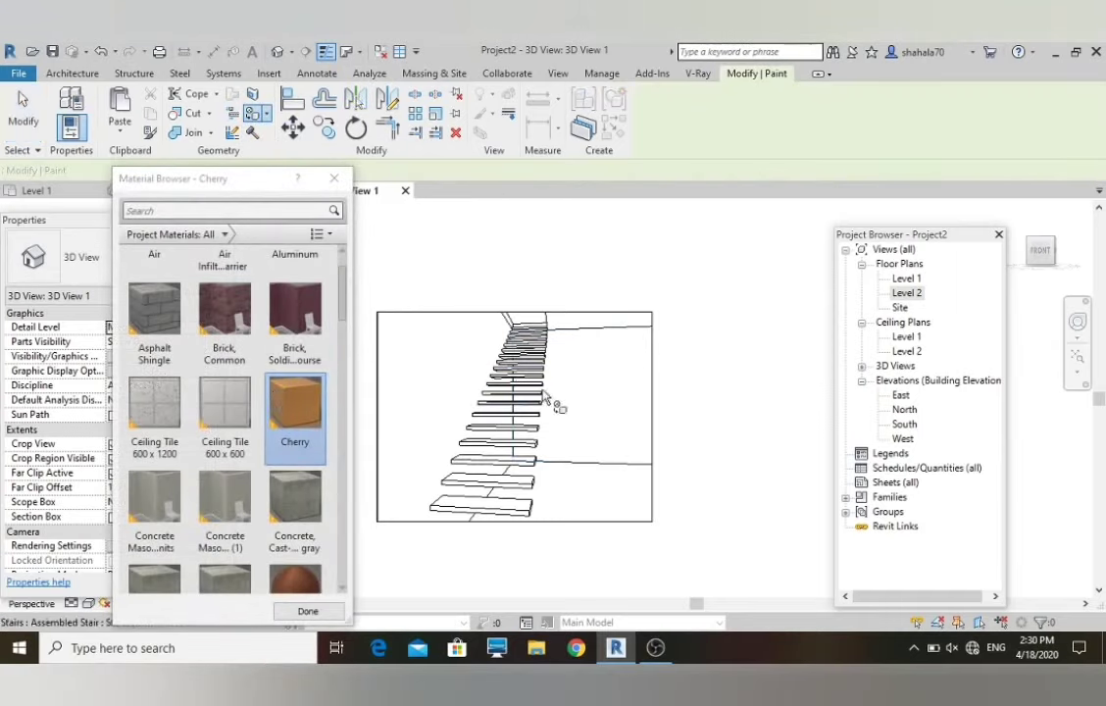
scroll(339, 275, up, 1)
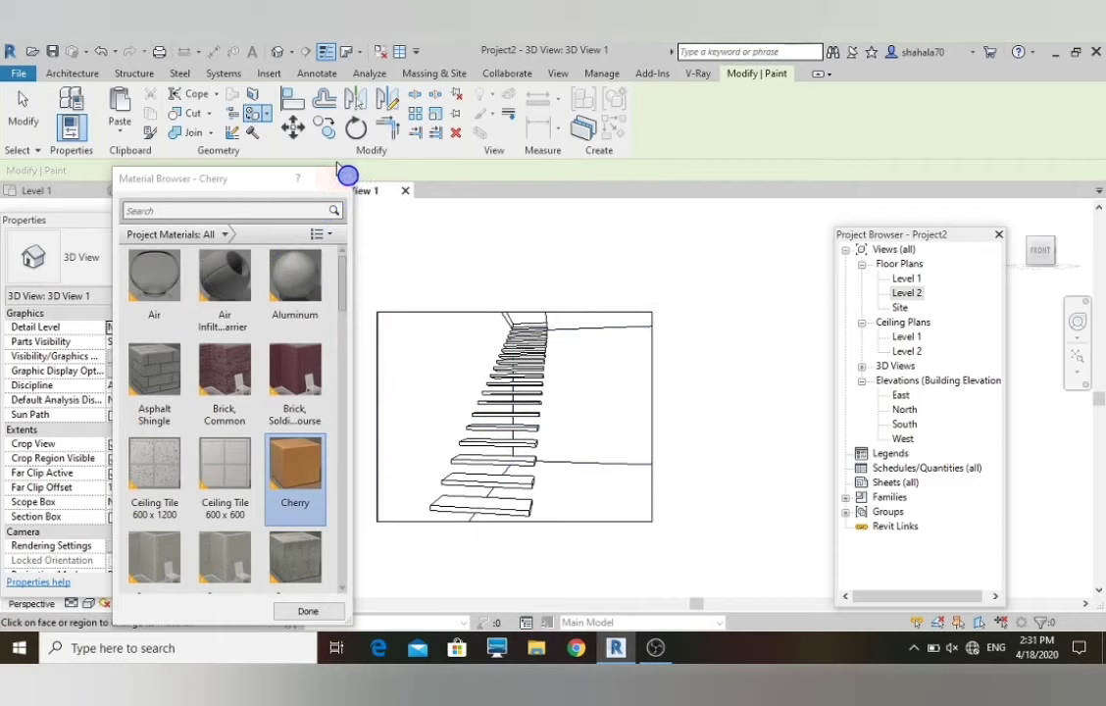
click(348, 174)
key(Escape)
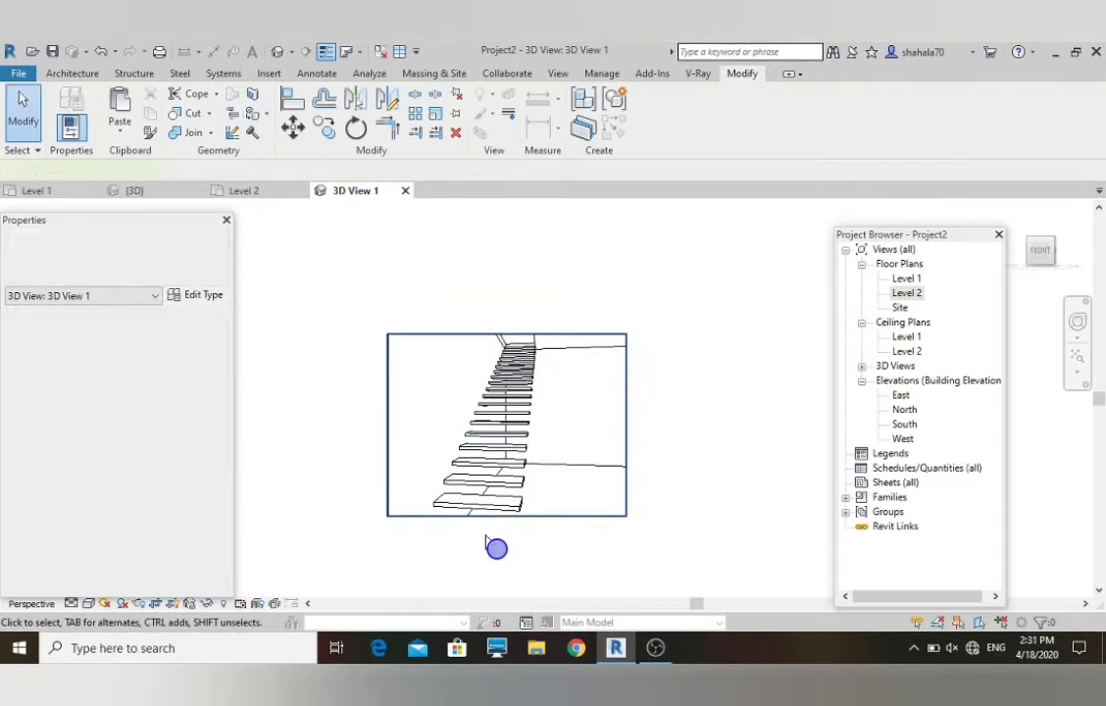
click(500, 516)
drag(500, 516, 488, 554)
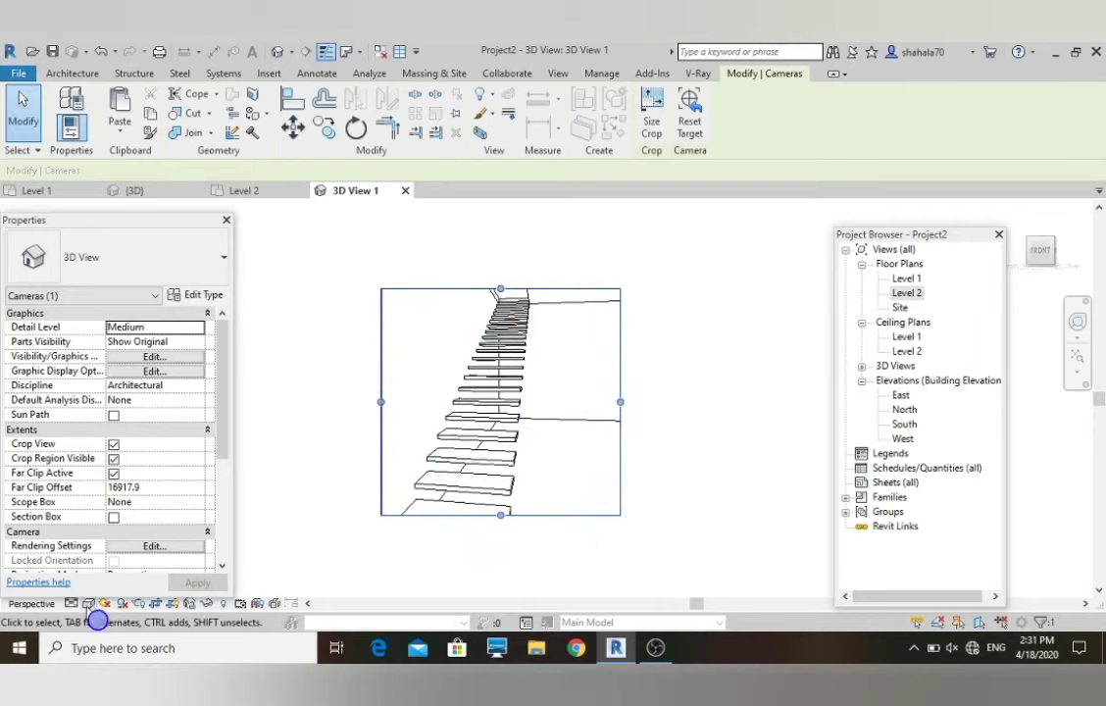
- Set 3D View 1 to Fine detail level and the Realistic visual style
click(70, 603)
click(93, 583)
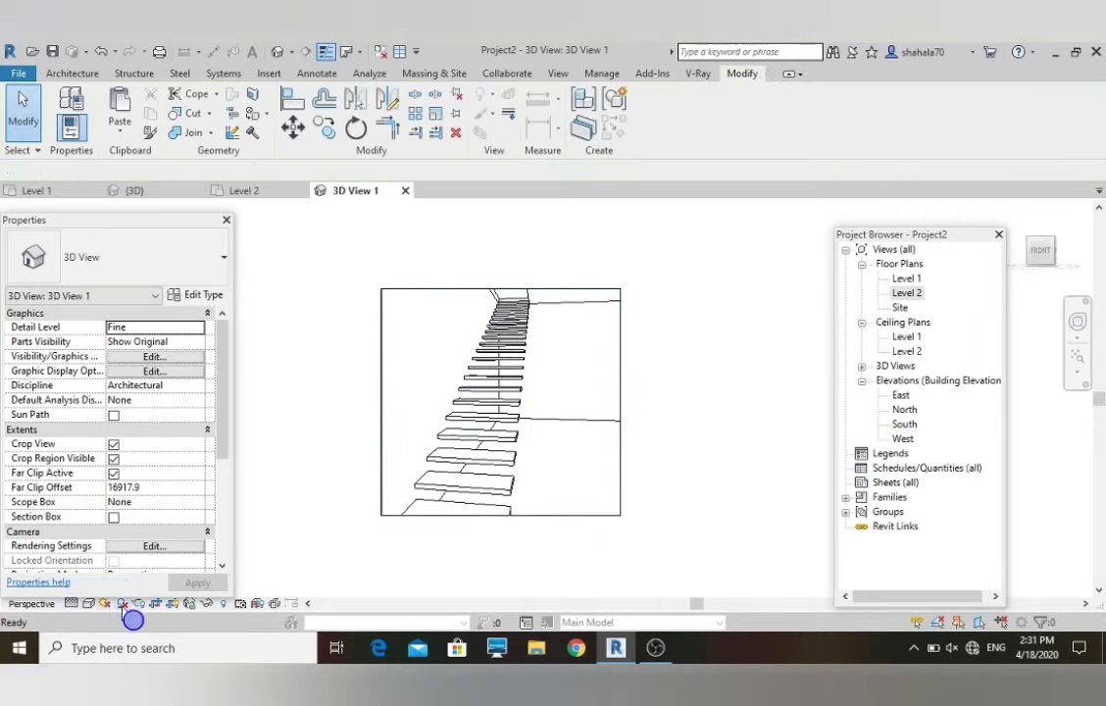
click(105, 603)
click(87, 603)
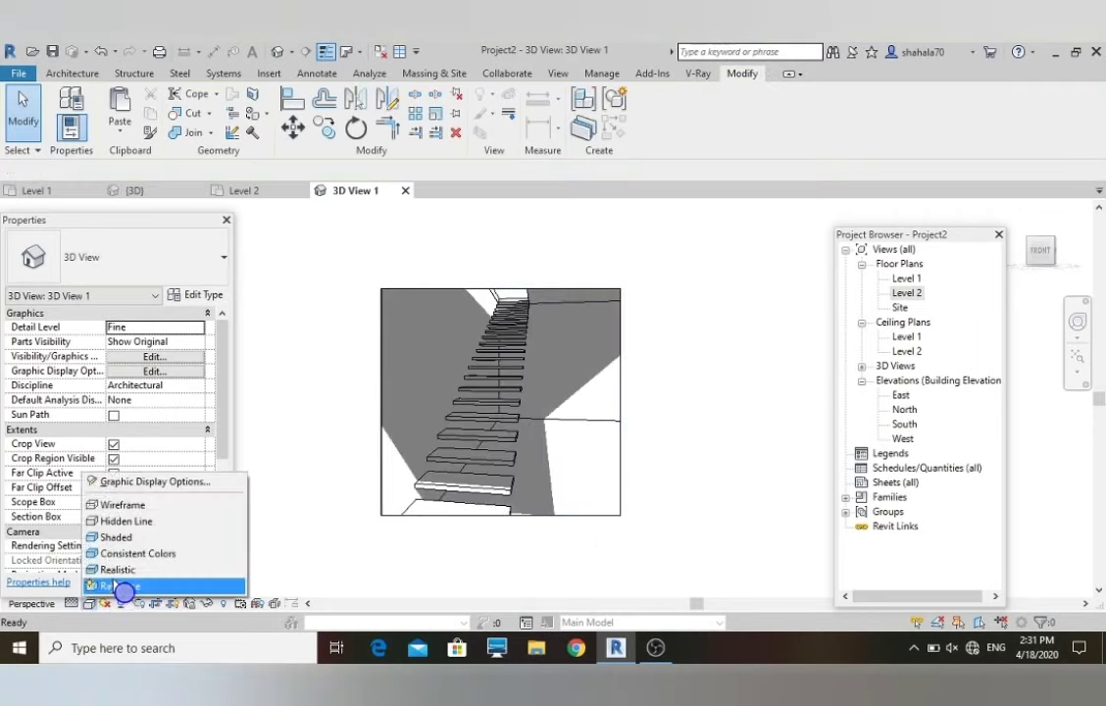
click(113, 570)
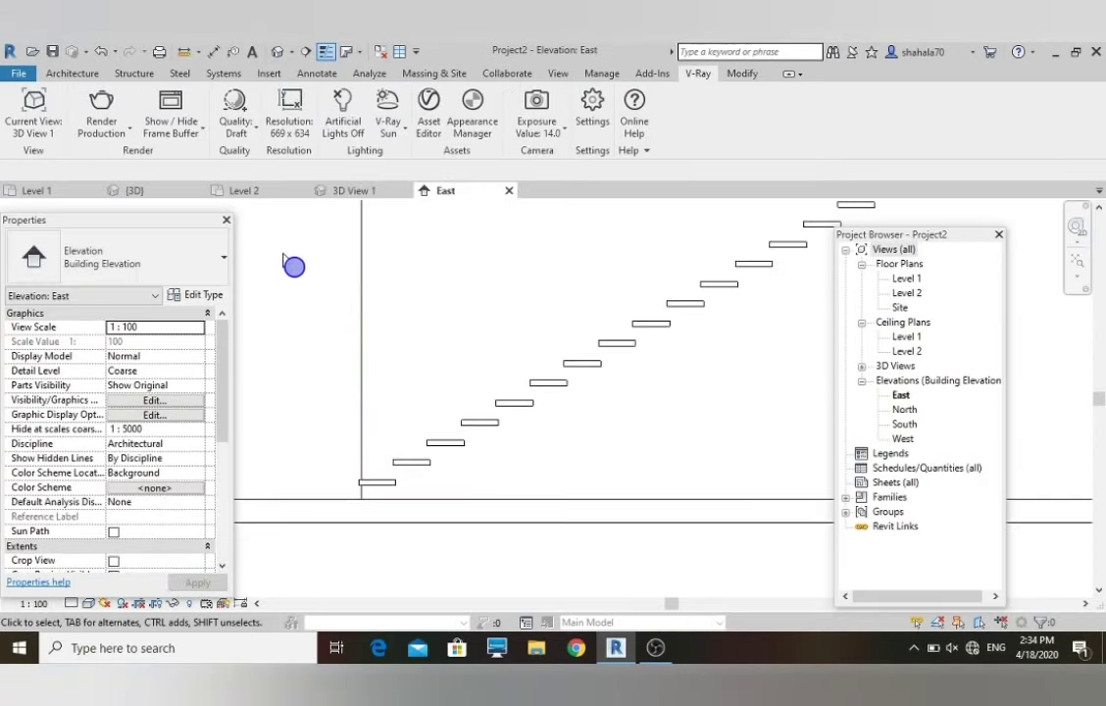
- Set the stair run type's Tread Profile to M_Stair Tread : M_Stair Tread and apply
scroll(297, 264, down, 2)
scroll(400, 345, up, 2)
scroll(415, 325, down, 2)
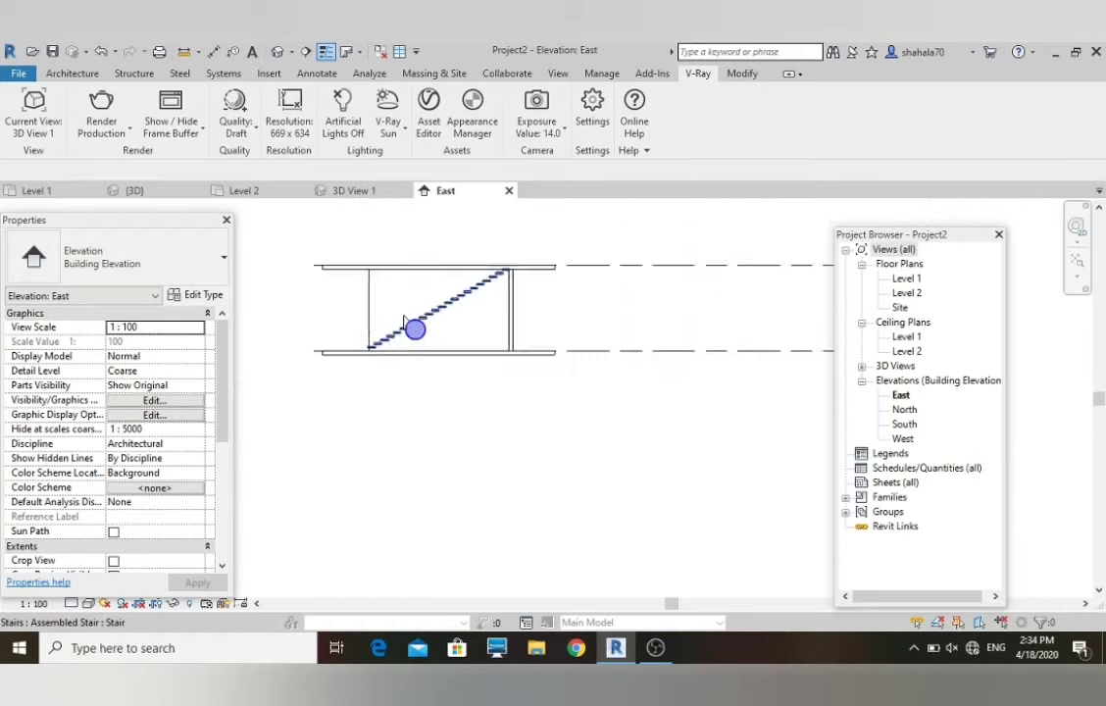
scroll(413, 314, up, 2)
scroll(412, 309, up, 2)
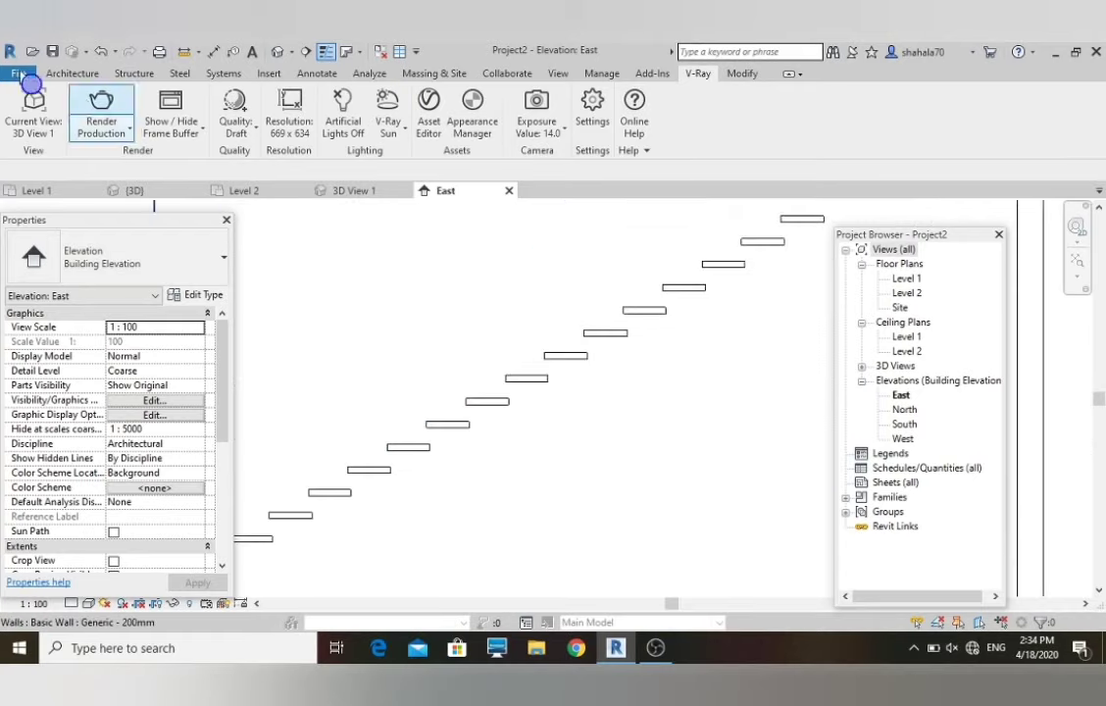
click(437, 441)
click(202, 294)
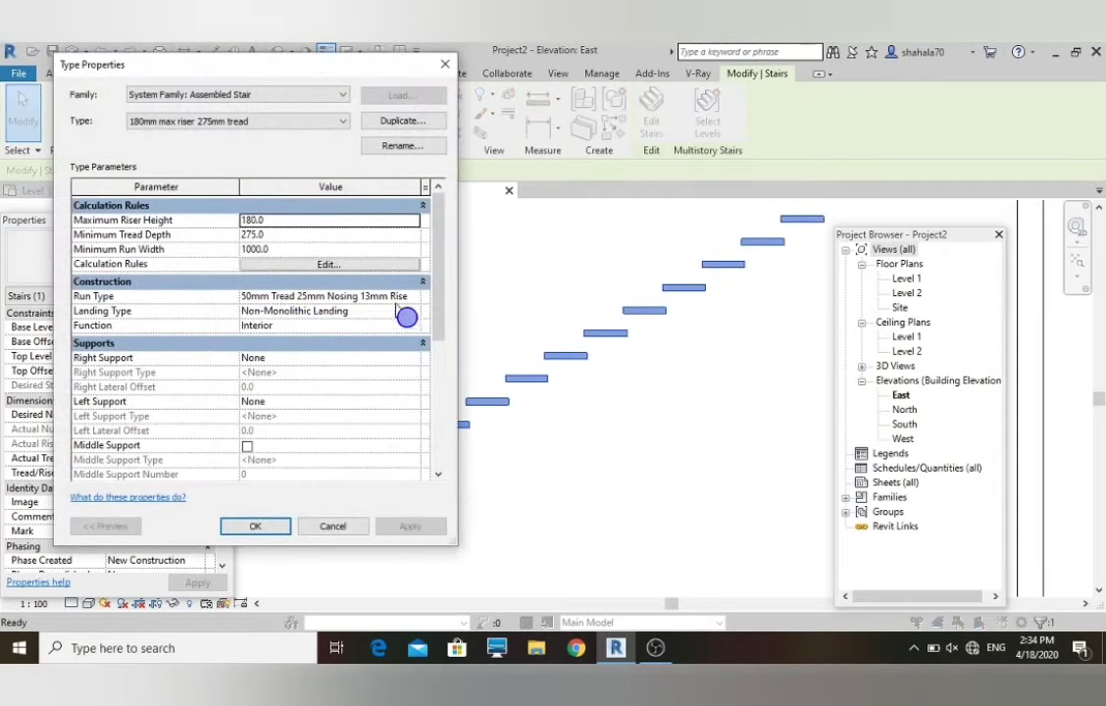
click(415, 297)
click(414, 297)
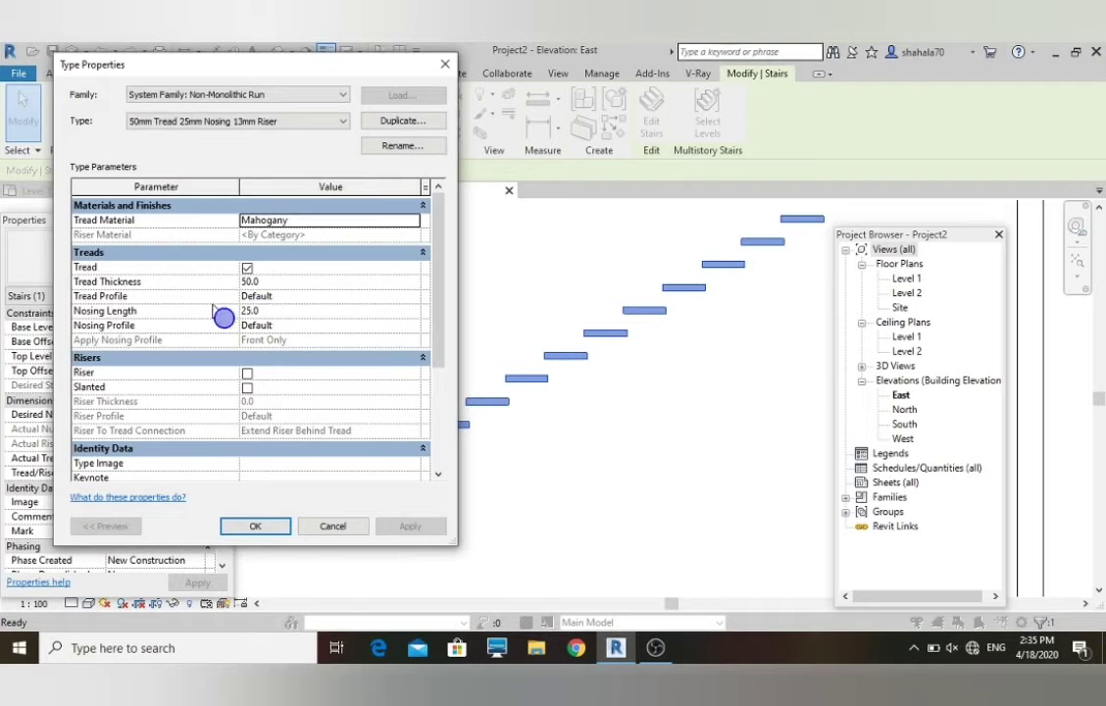
click(413, 297)
click(359, 324)
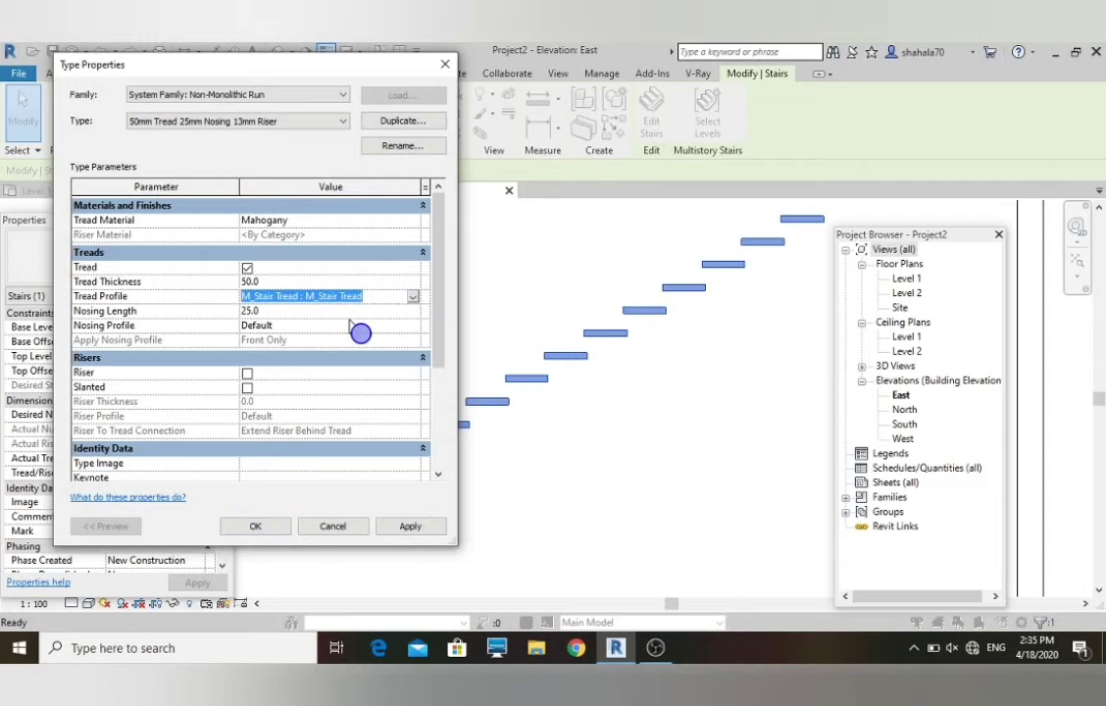
click(394, 534)
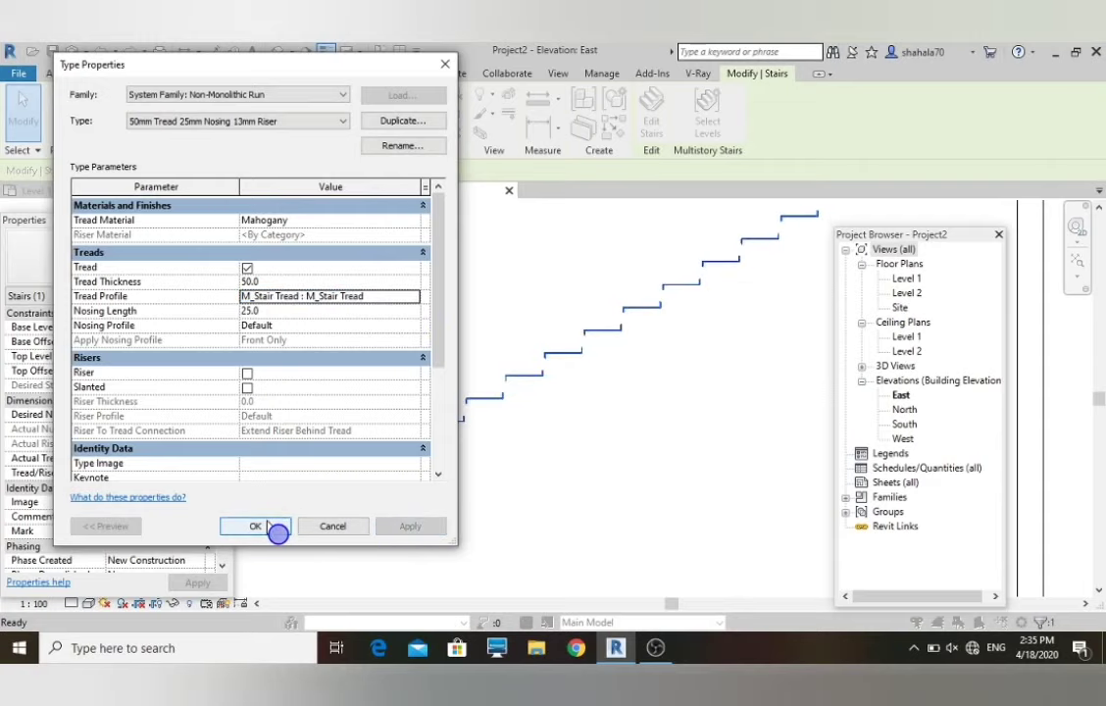
click(270, 528)
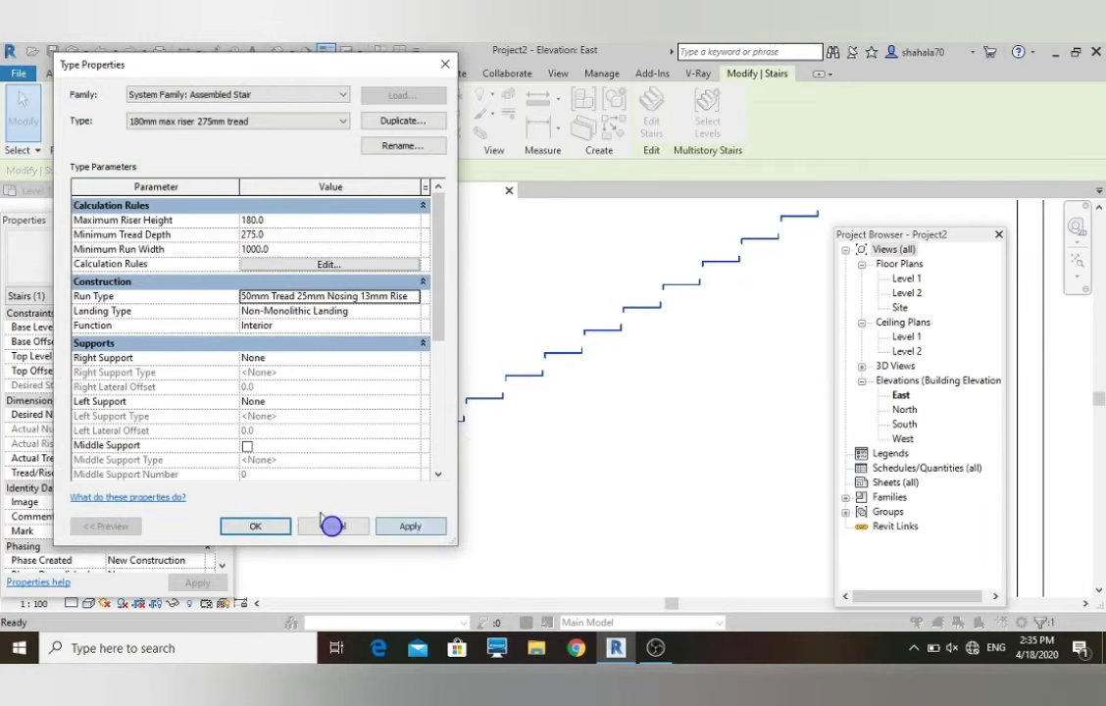
- Close the stair Type Properties and zoom around the East elevation's reshaped treads
click(270, 528)
scroll(482, 435, up, 5)
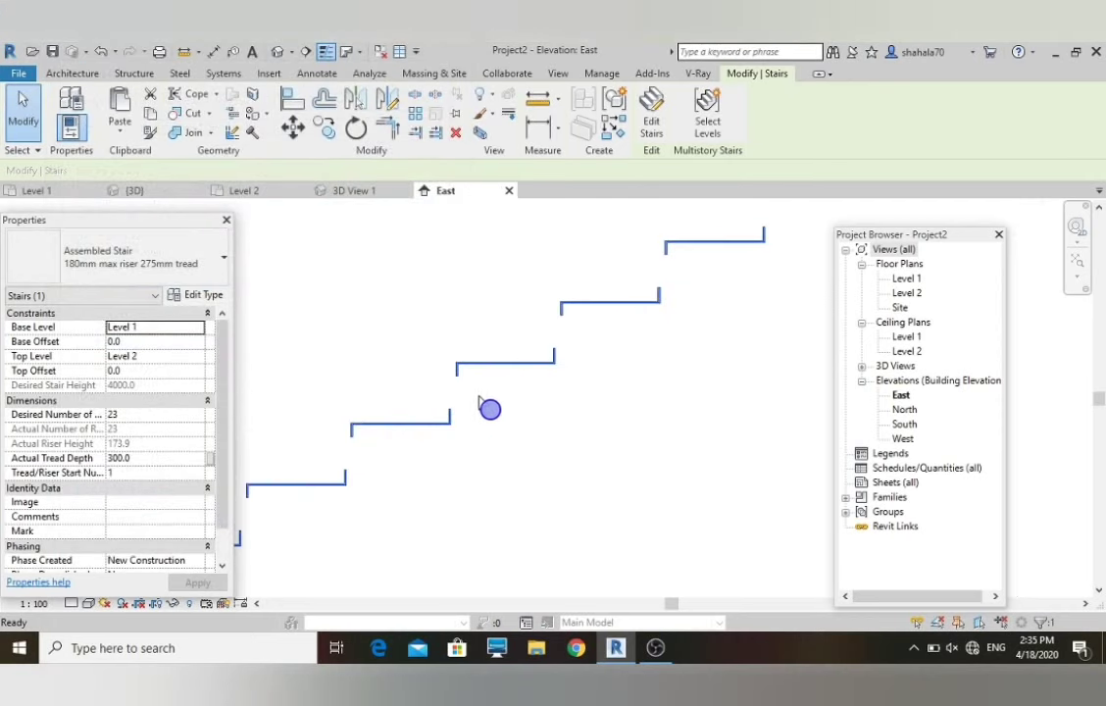
scroll(499, 365, up, 3)
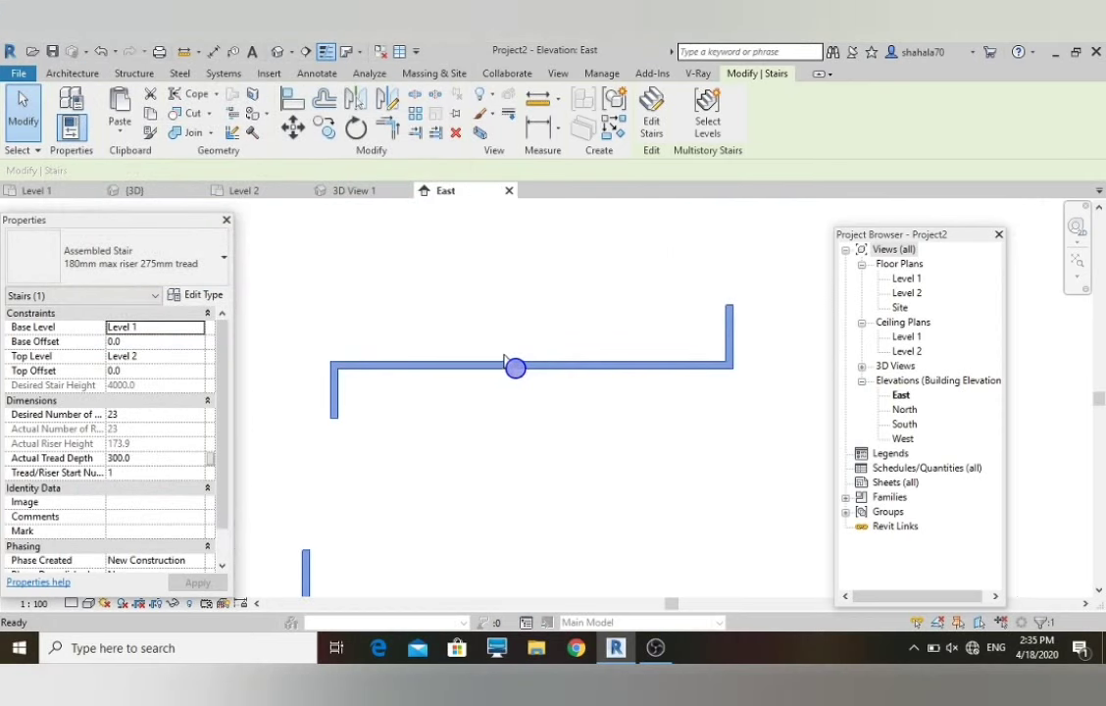
scroll(505, 361, down, 3)
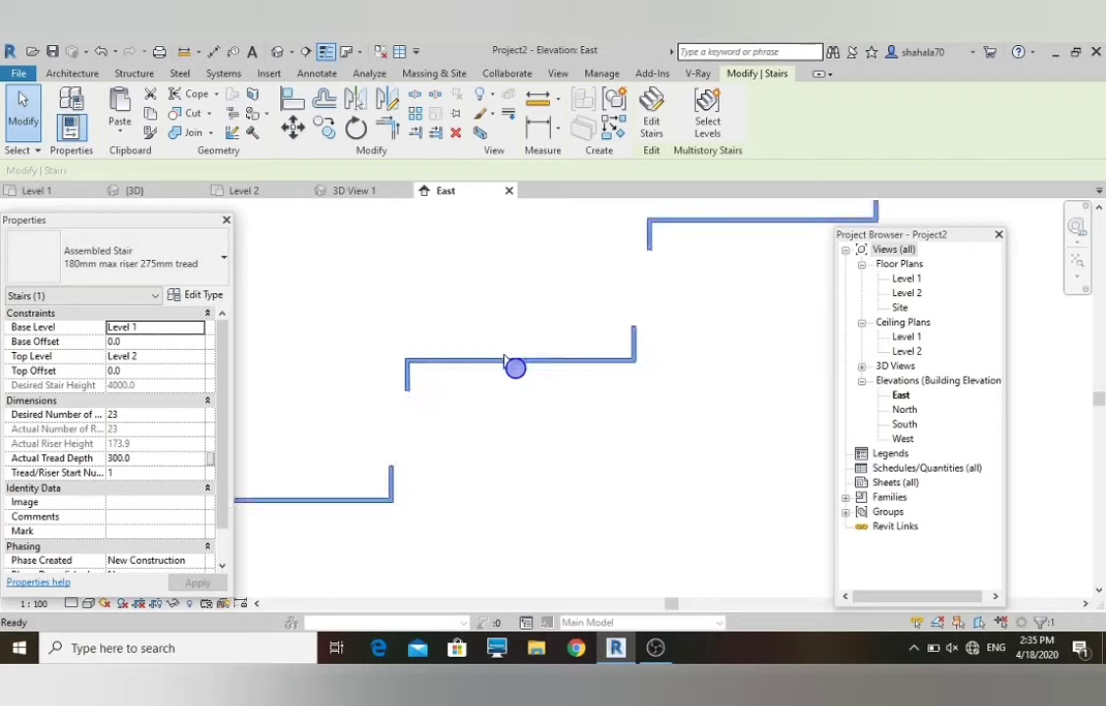
- Recheck the run type's 50.0 Mahogany treads with M_Stair Tread profile, then cancel out
click(201, 295)
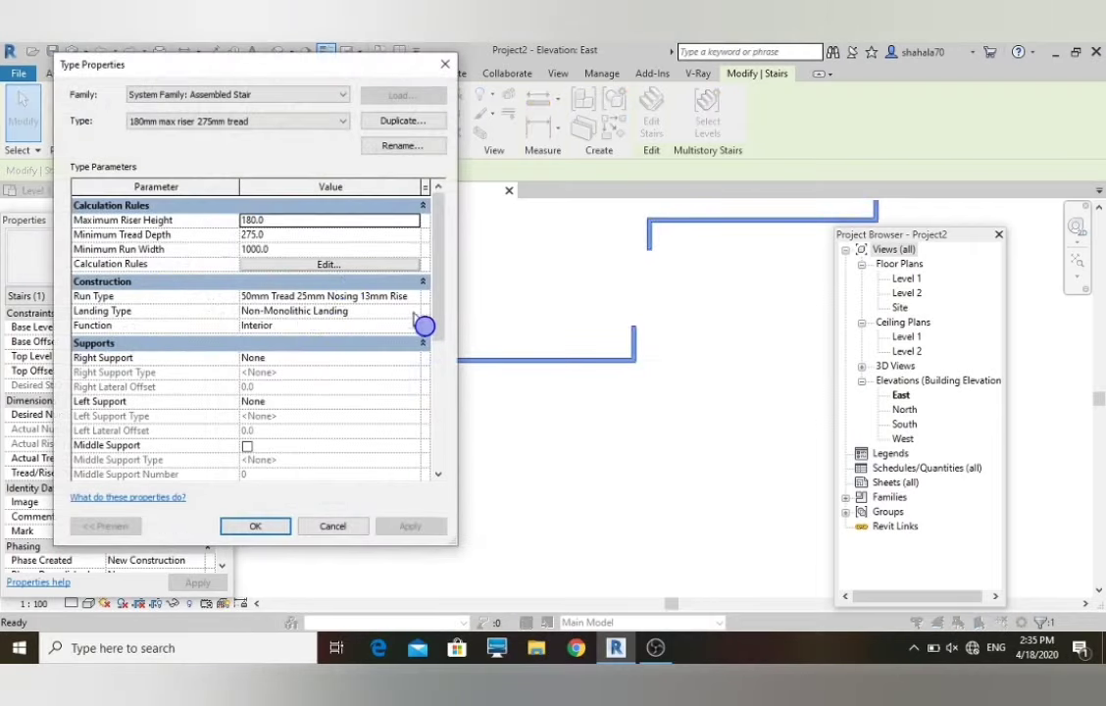
click(414, 297)
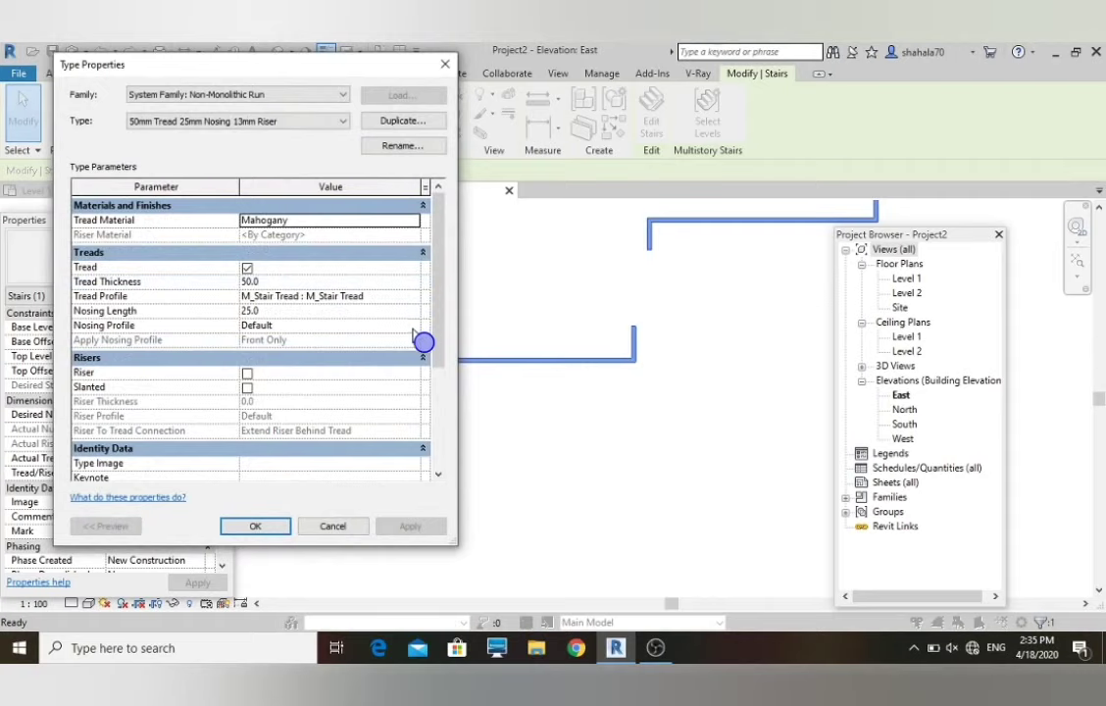
click(335, 527)
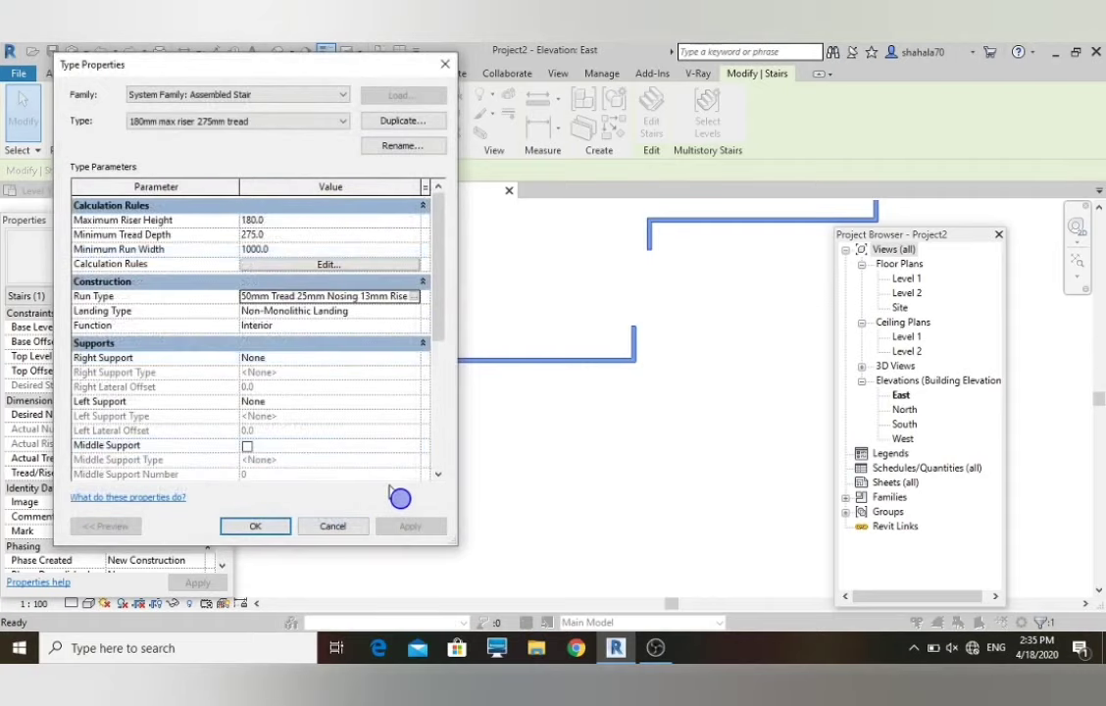
click(337, 526)
scroll(496, 467, down, 3)
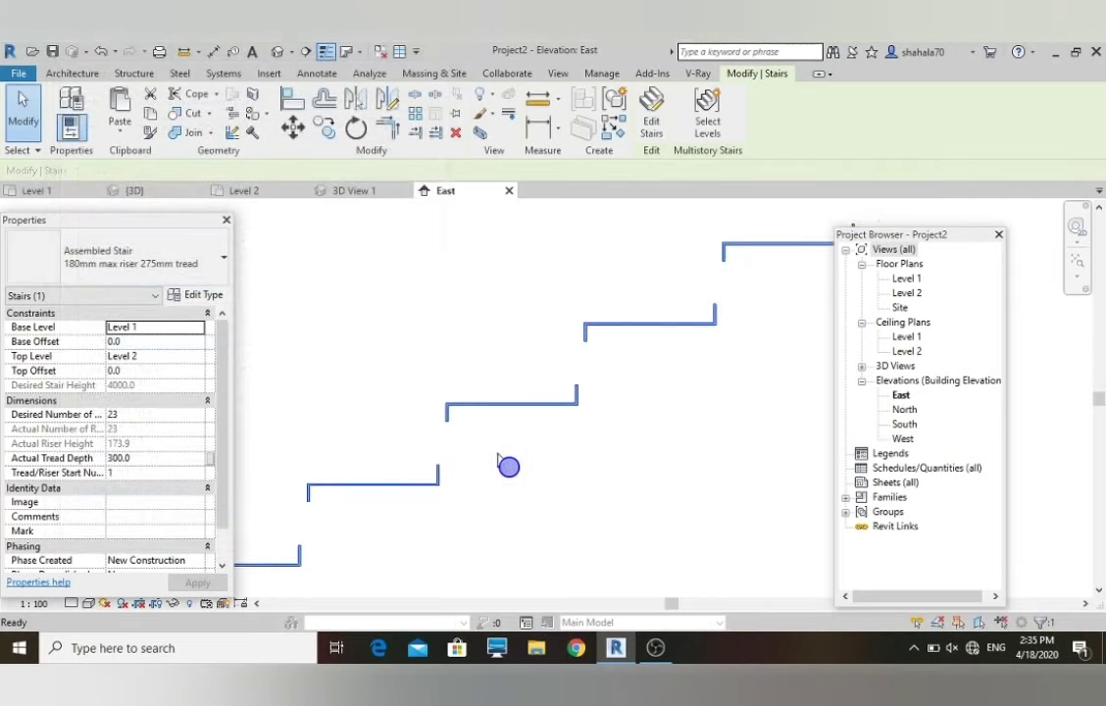
scroll(518, 385, down, 3)
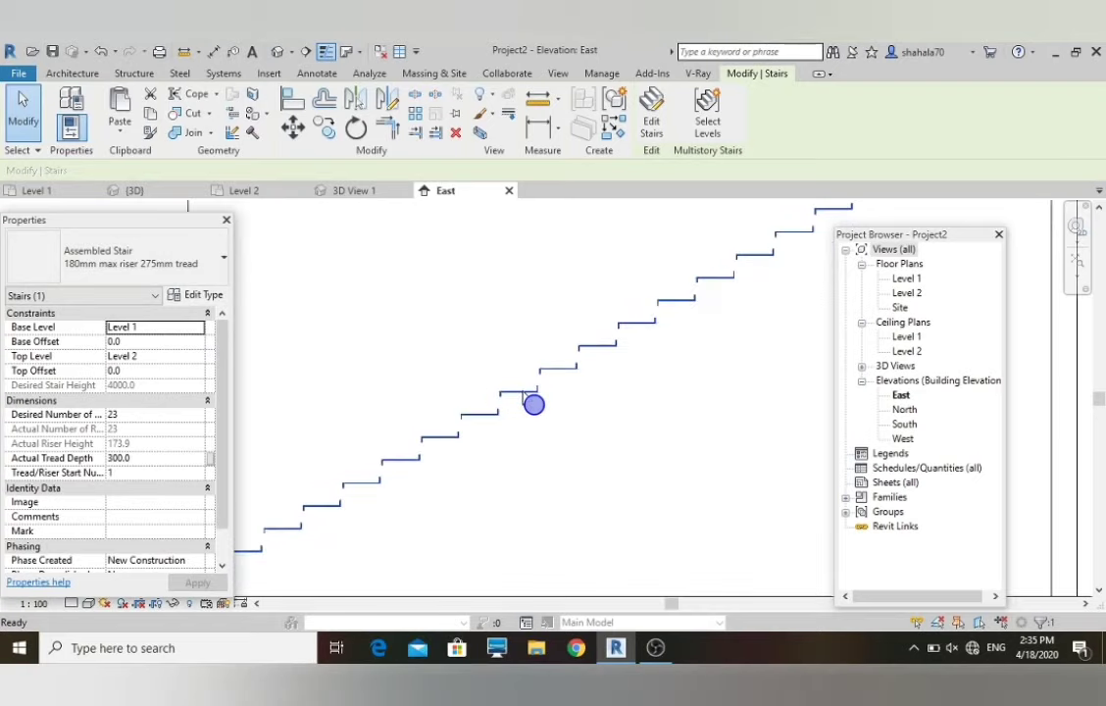
scroll(526, 397, up, 5)
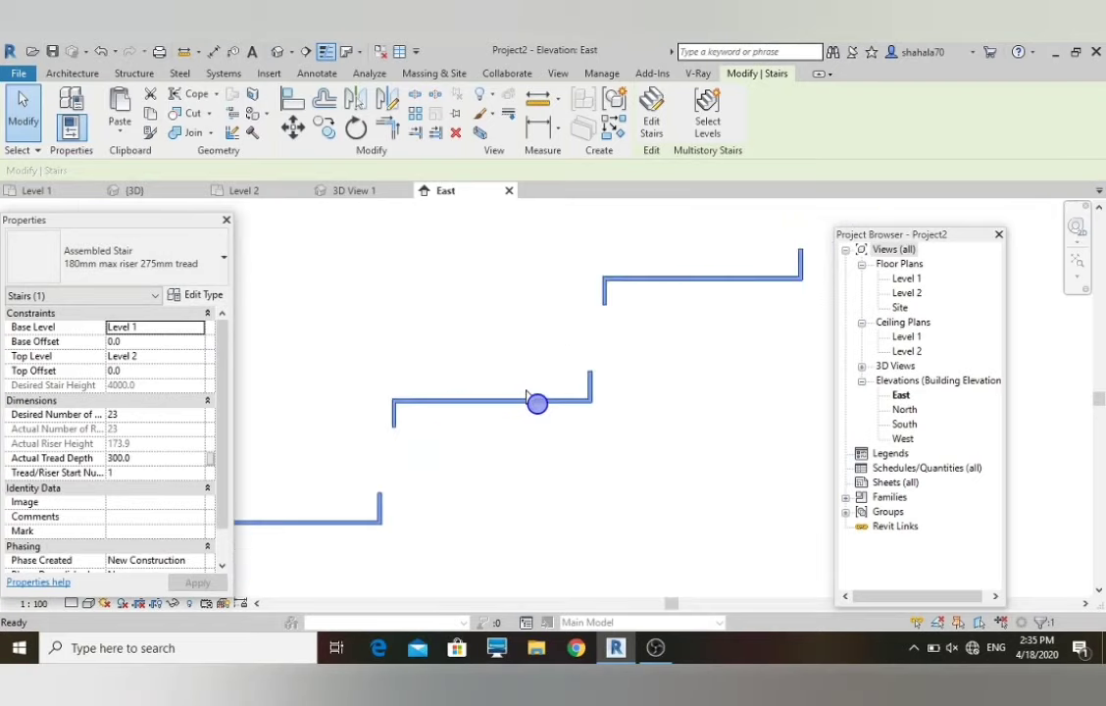
- Open M_Stair Tread.rfa from Libraries > US Metric > Profiles > Stairs as a family
click(19, 74)
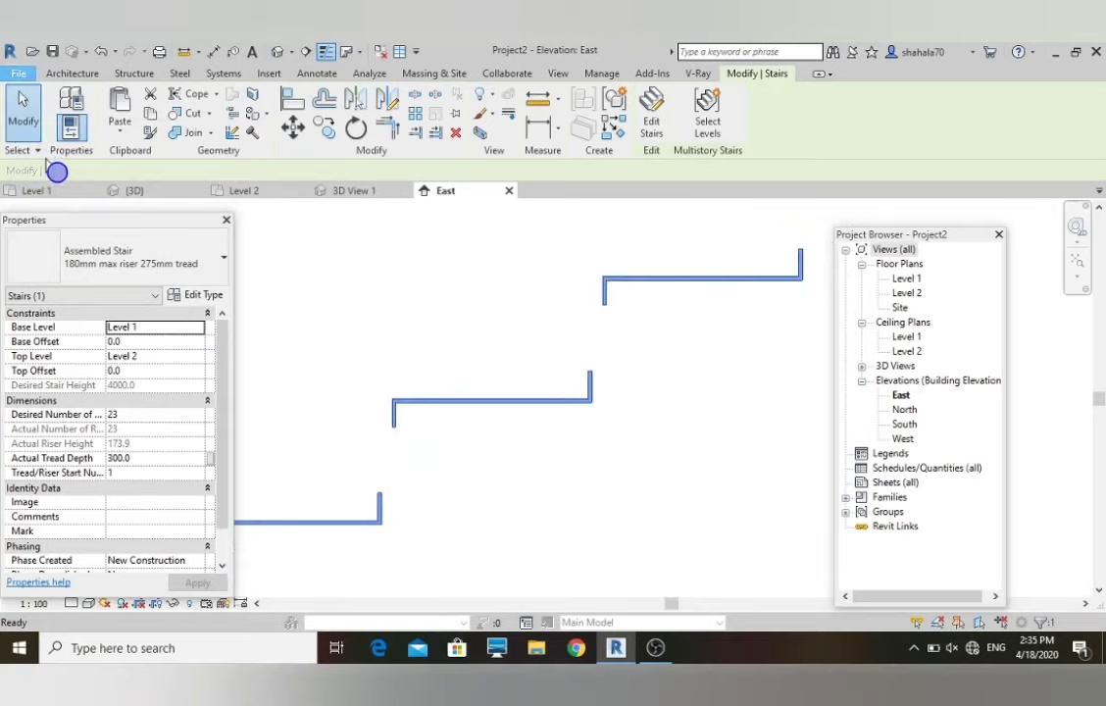
mouse_move(103, 180)
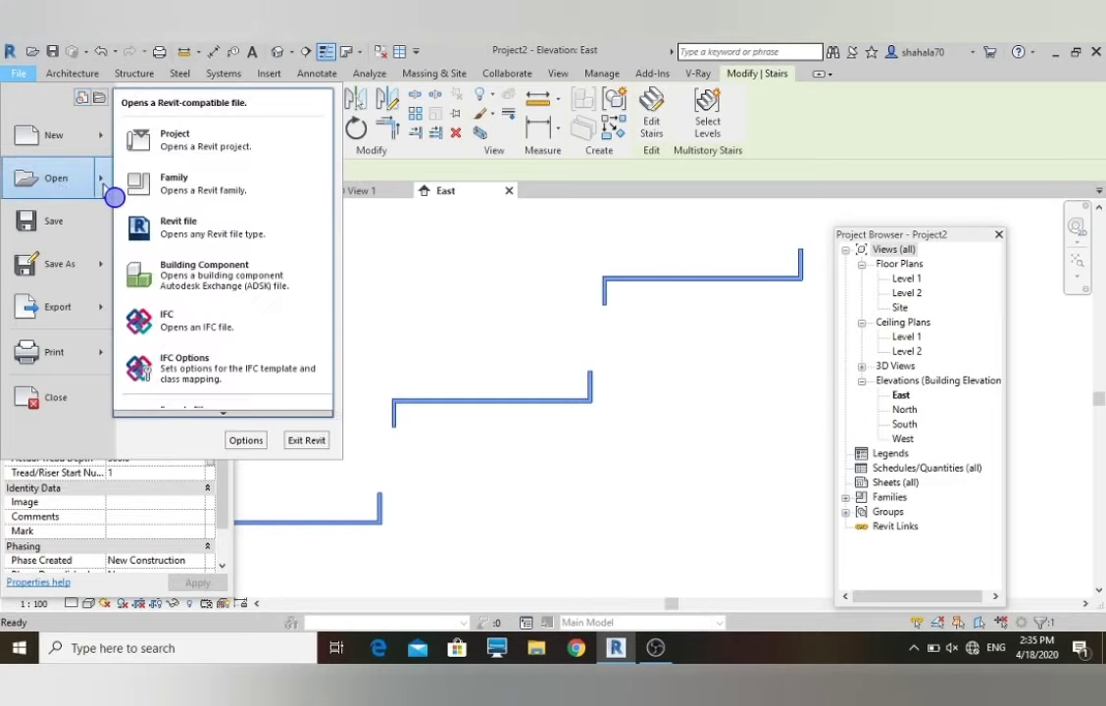
click(175, 182)
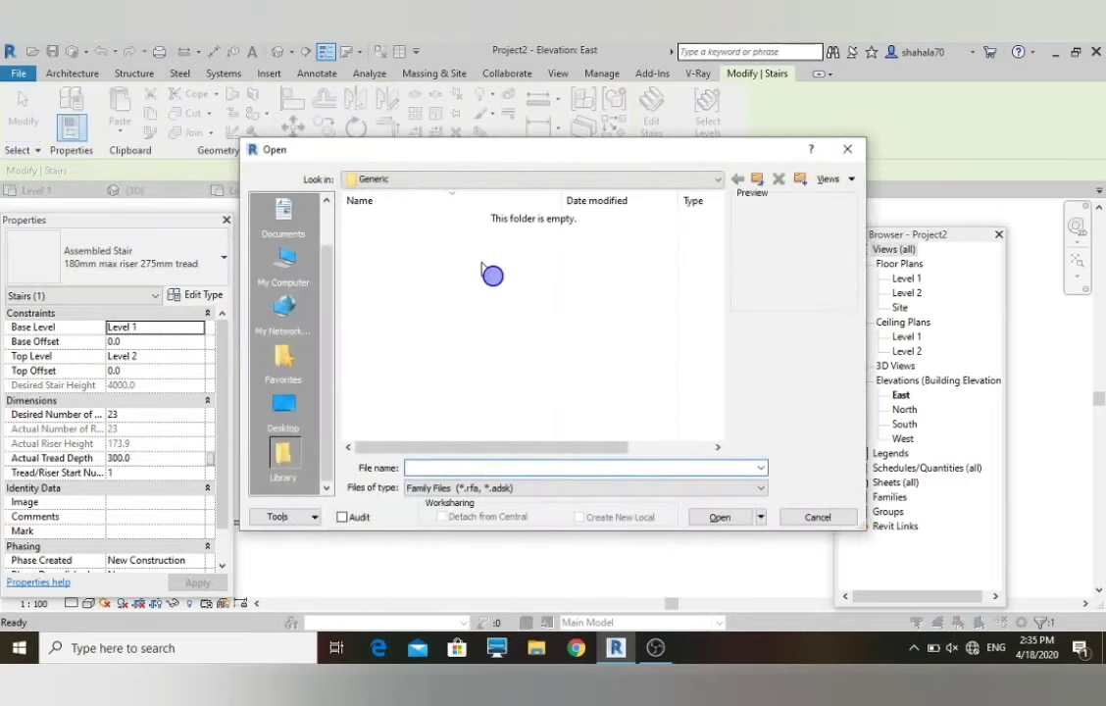
click(757, 180)
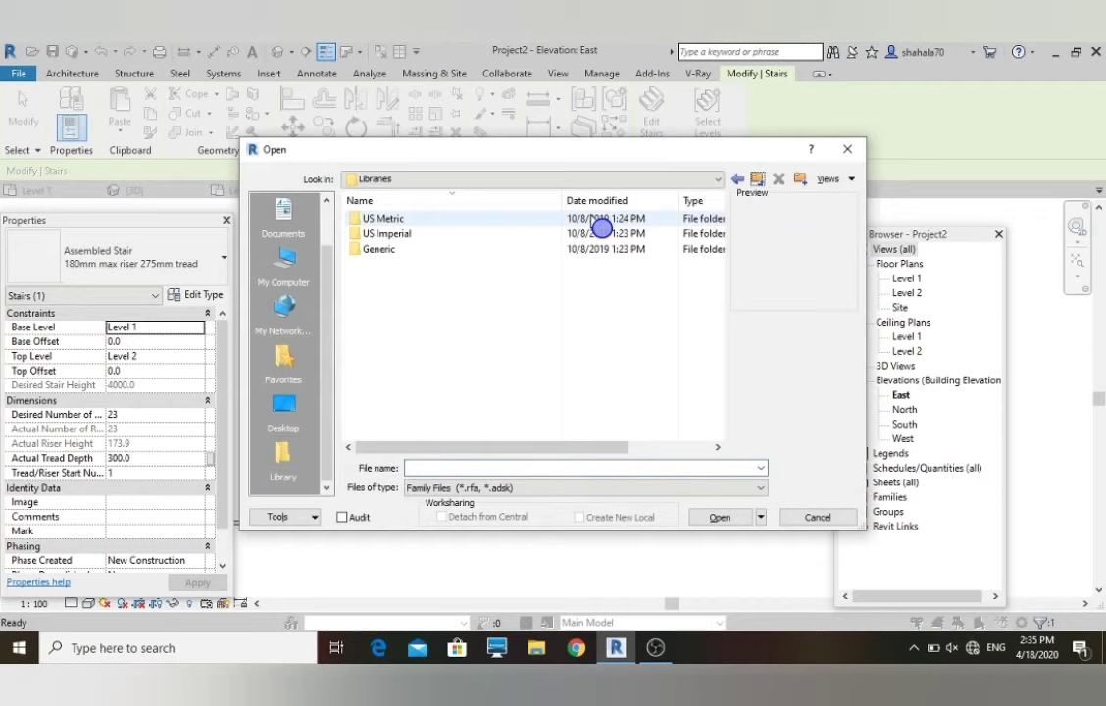
double_click(402, 220)
scroll(415, 250, down, 8)
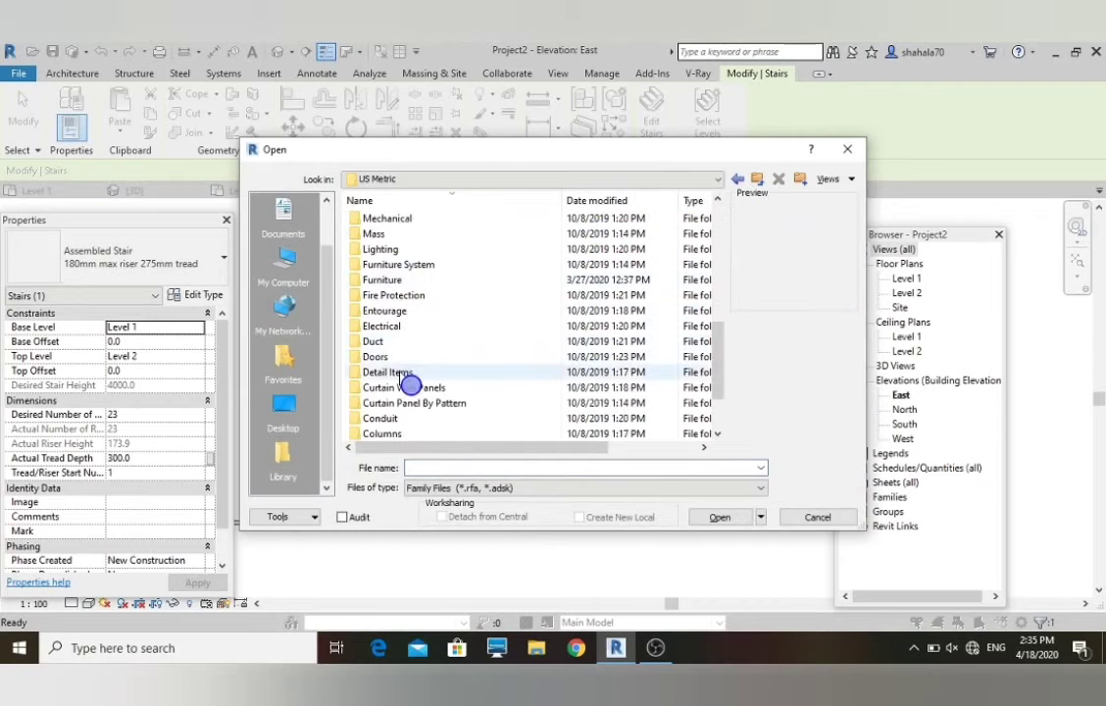
scroll(411, 385, down, 2)
scroll(412, 384, up, 6)
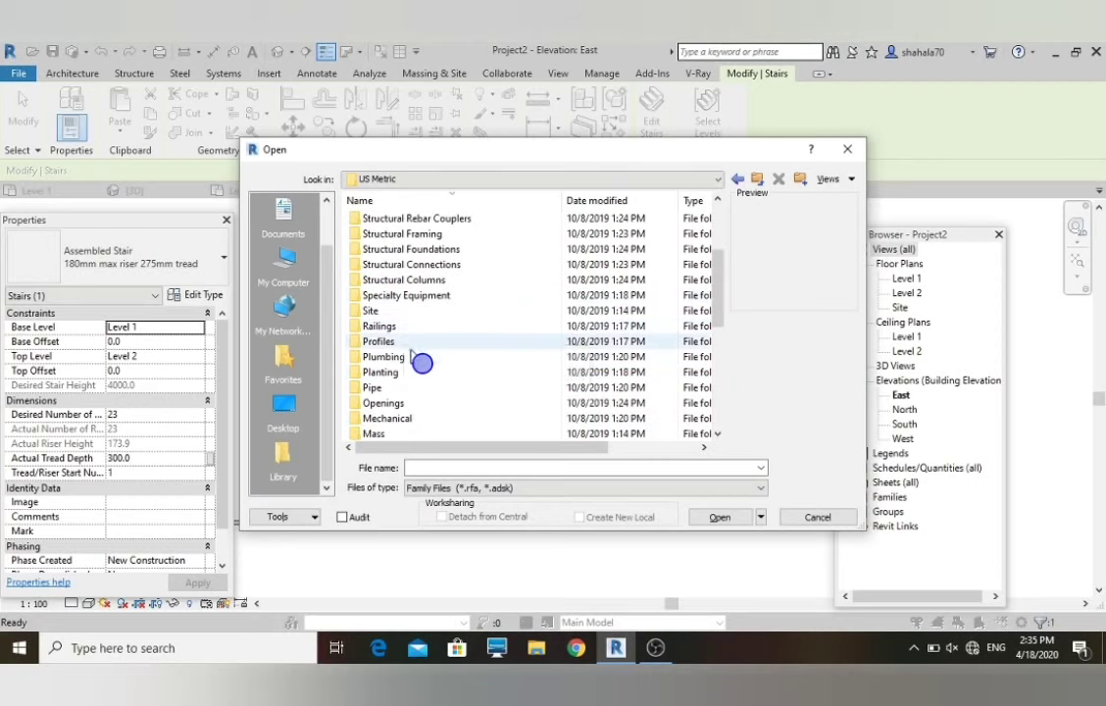
double_click(411, 344)
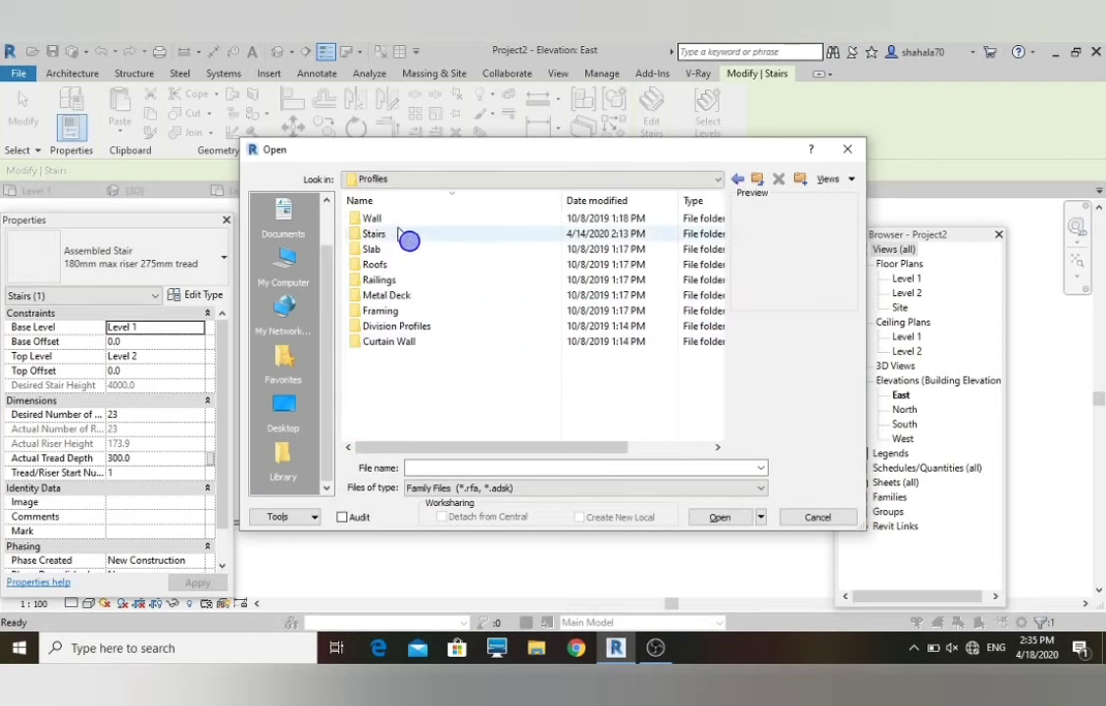
double_click(401, 234)
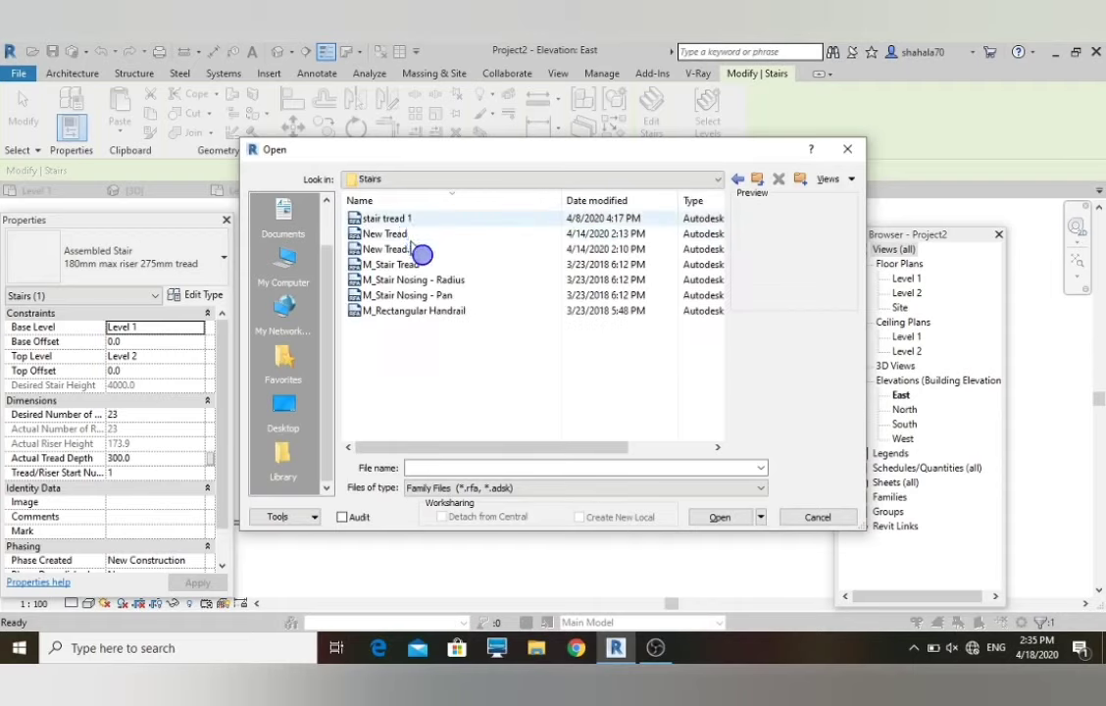
click(420, 270)
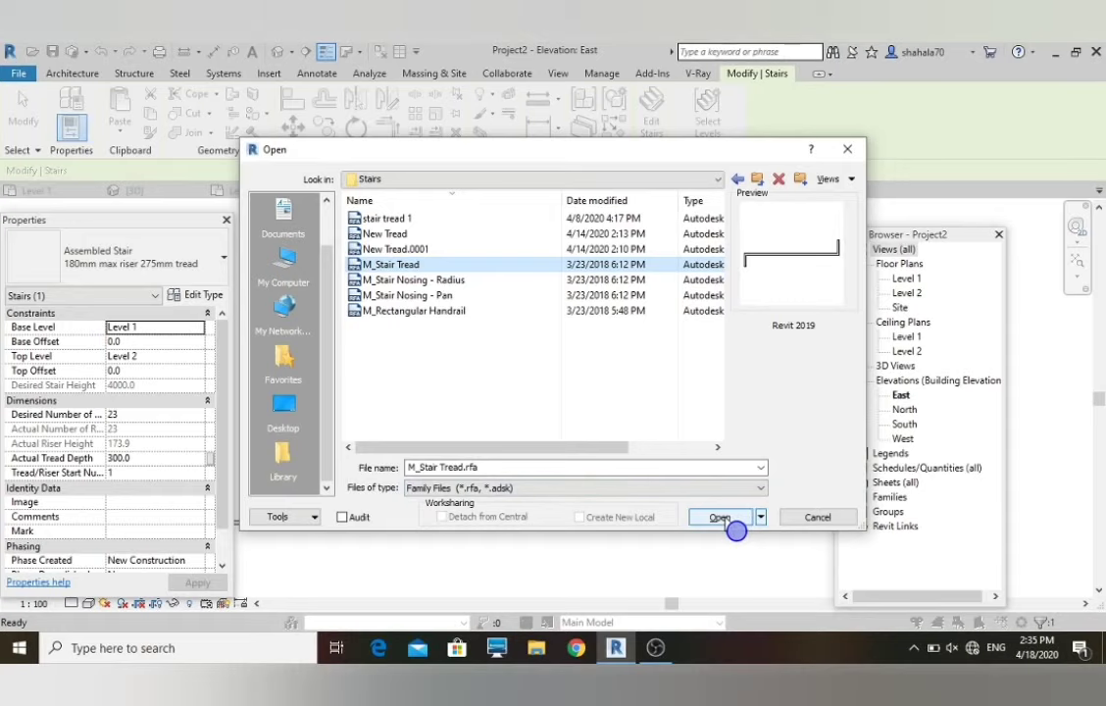
click(722, 518)
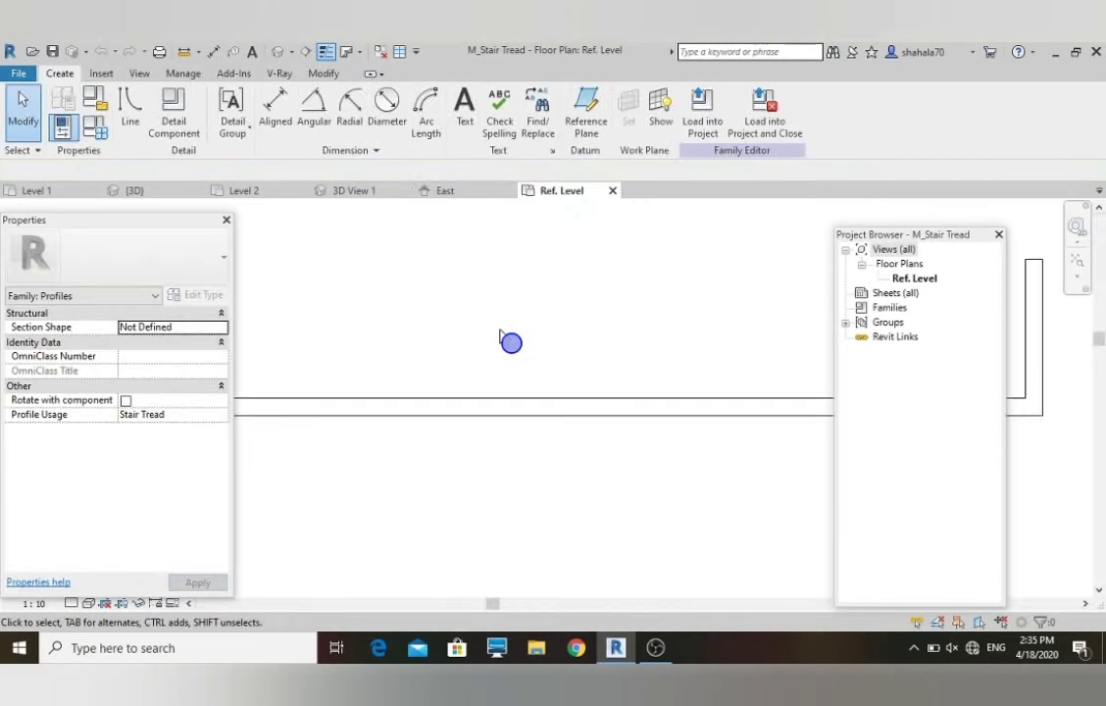
- Save the M_Stair Tread family as a new family file 'stair tread new' on the Desktop
scroll(511, 342, down, 5)
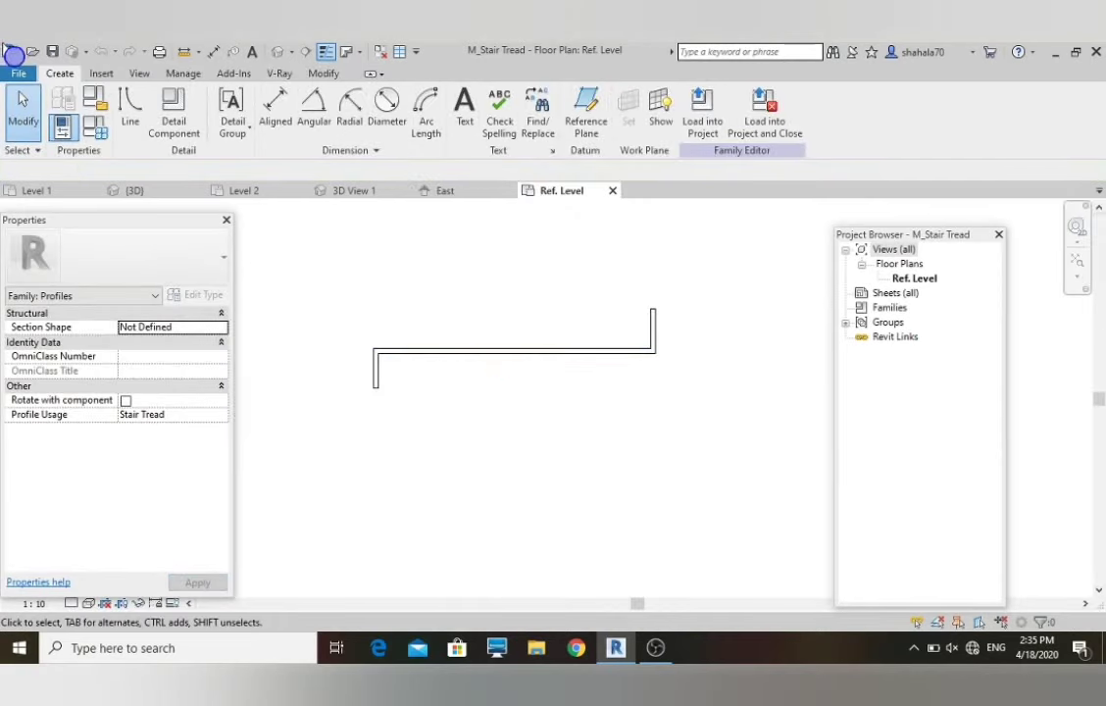
click(20, 79)
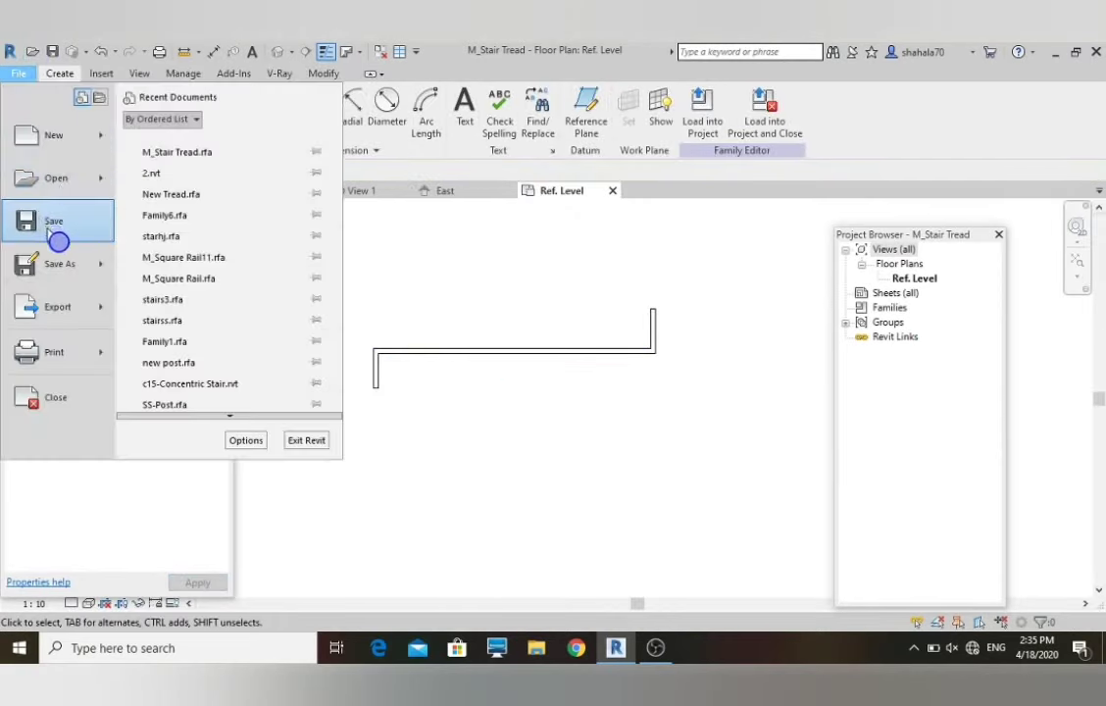
mouse_move(69, 269)
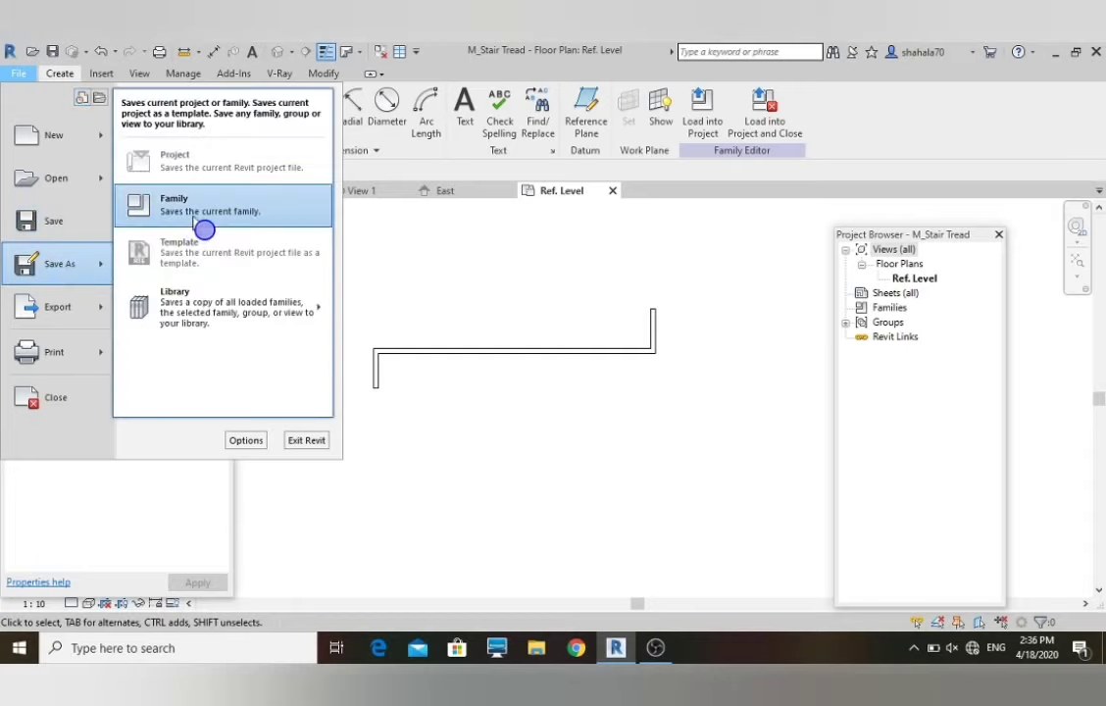
click(269, 218)
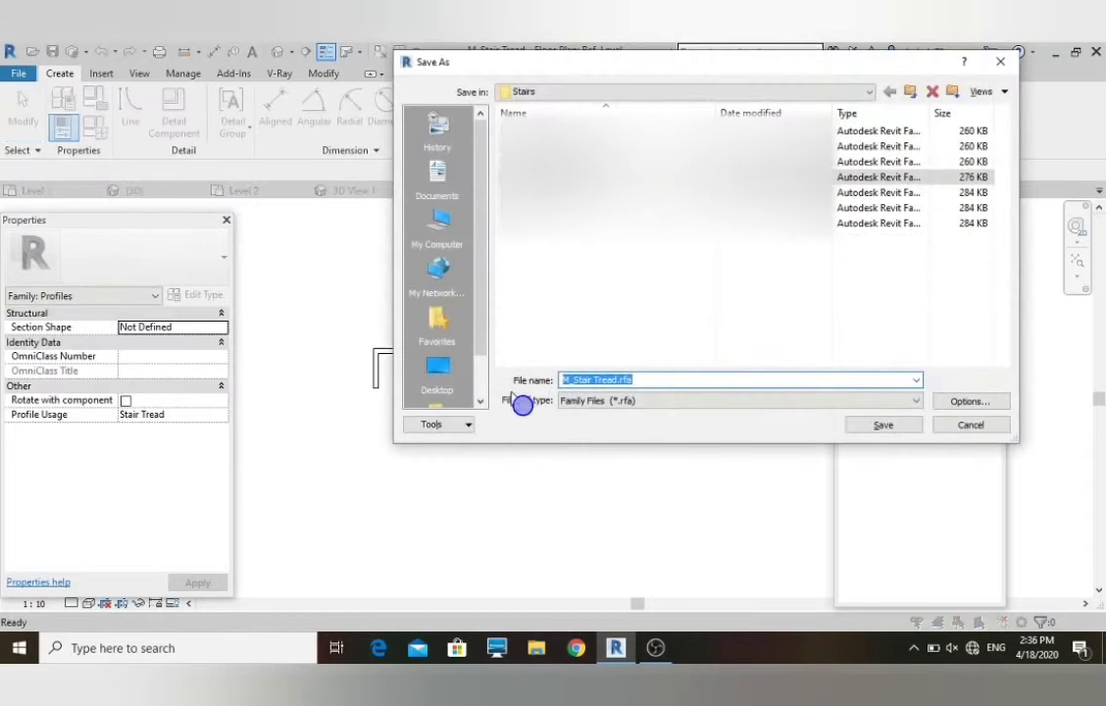
click(442, 370)
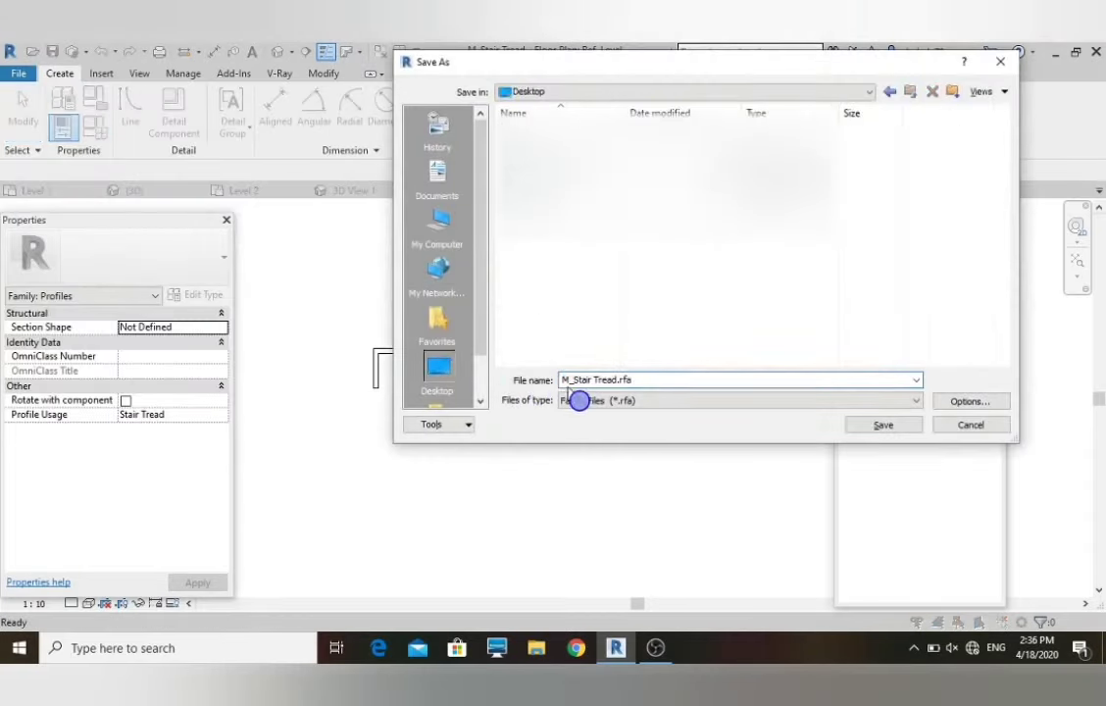
triple_click(647, 385)
text(s)
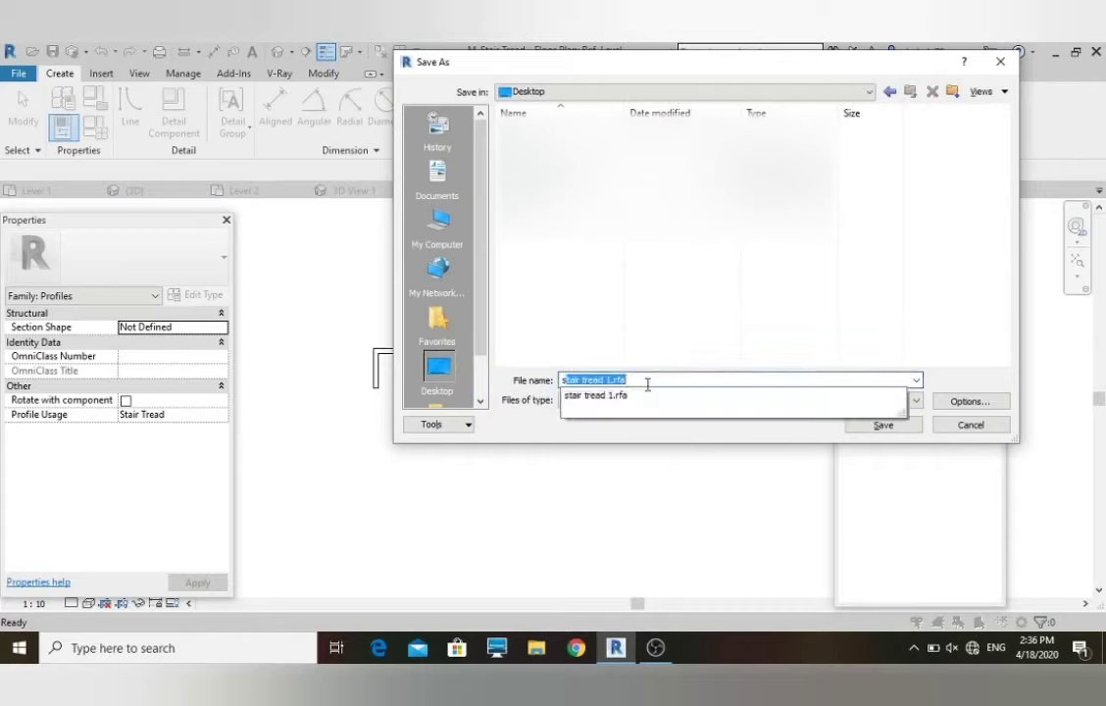
text(tairt)
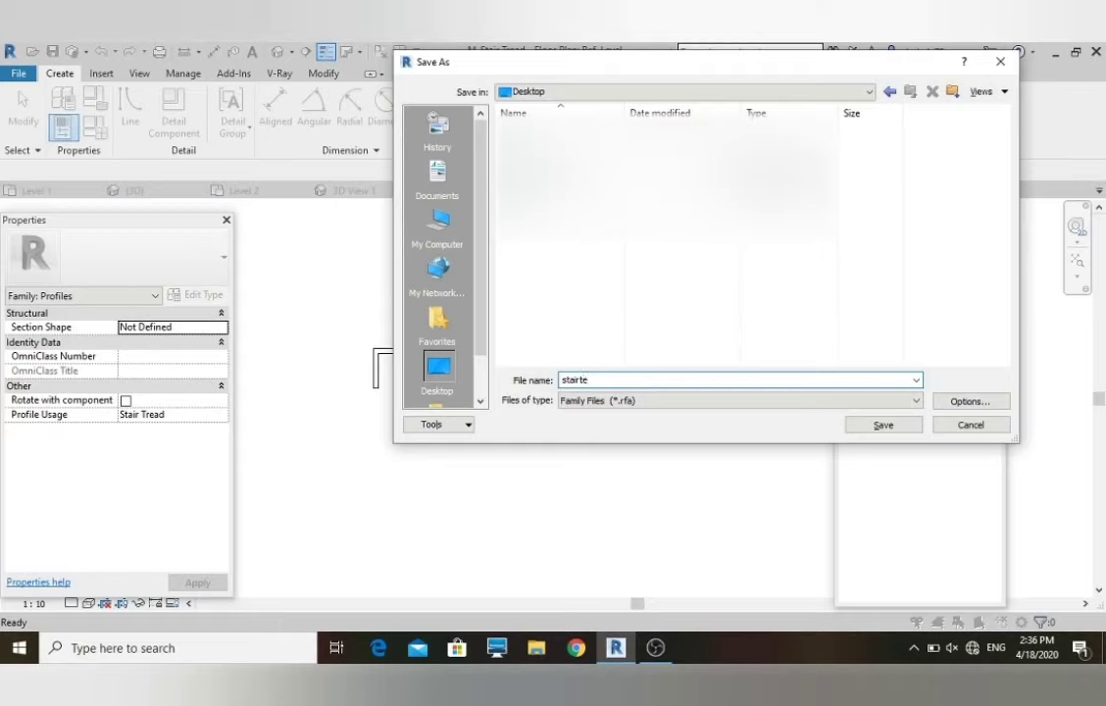
key(BackSpace)
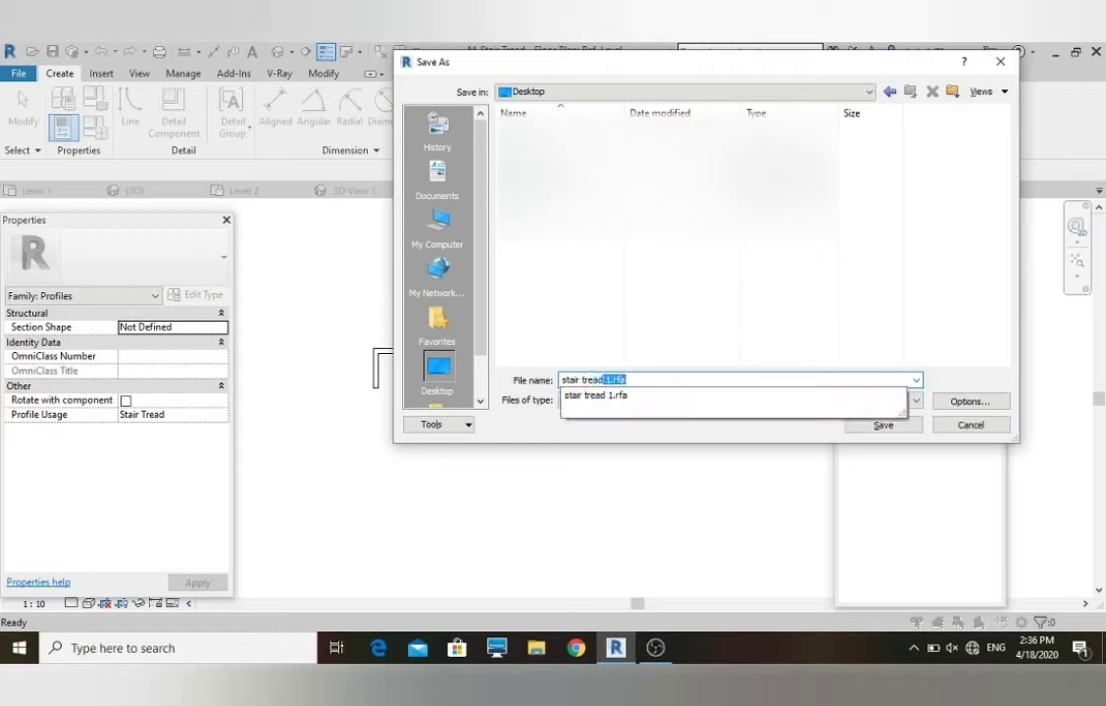
key(Escape)
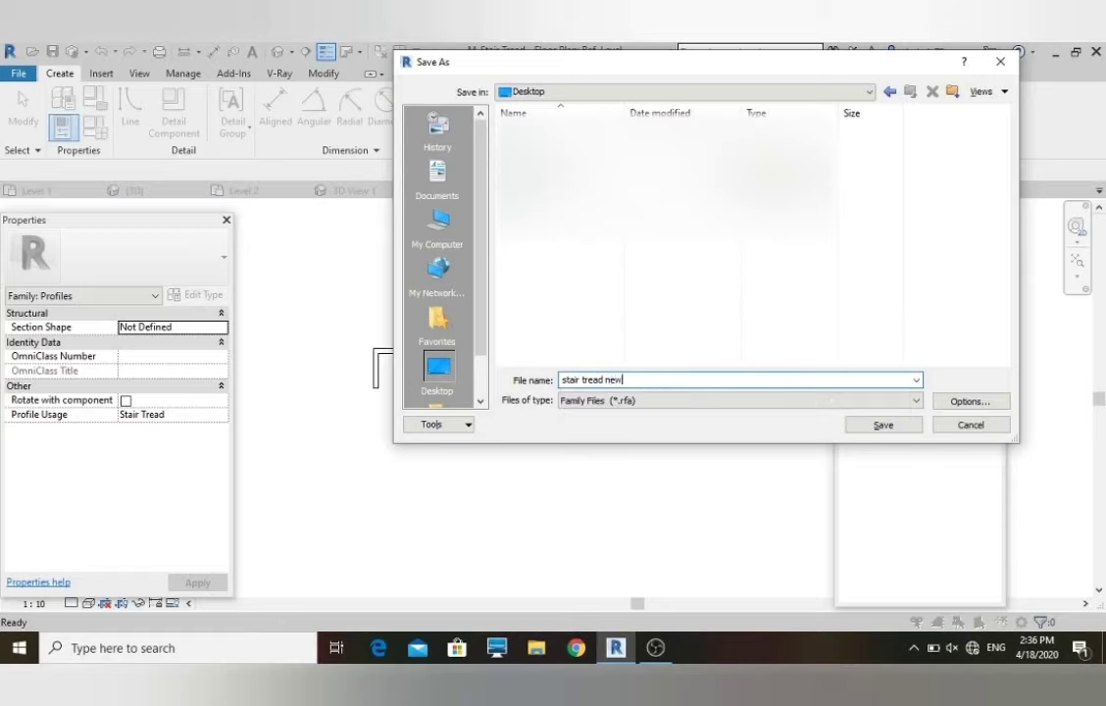
click(875, 427)
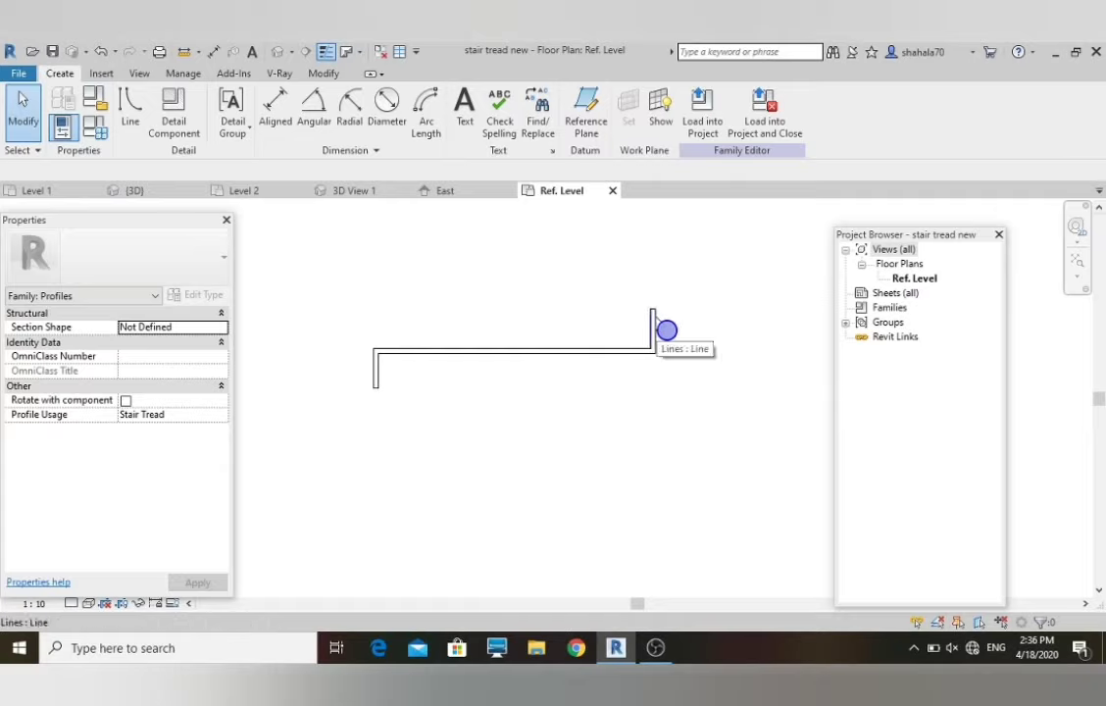
- Delete the three short right-hand upstand lines of the tread profile, leaving the outline open
key(Tab)
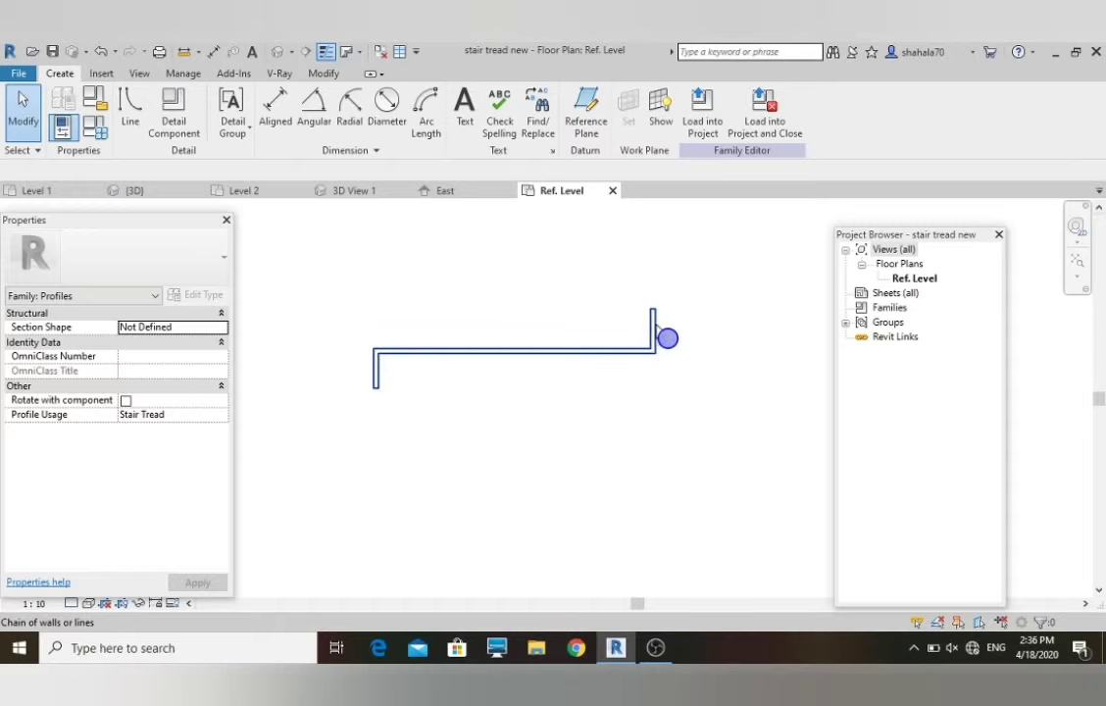
scroll(656, 326, up, 3)
click(656, 334)
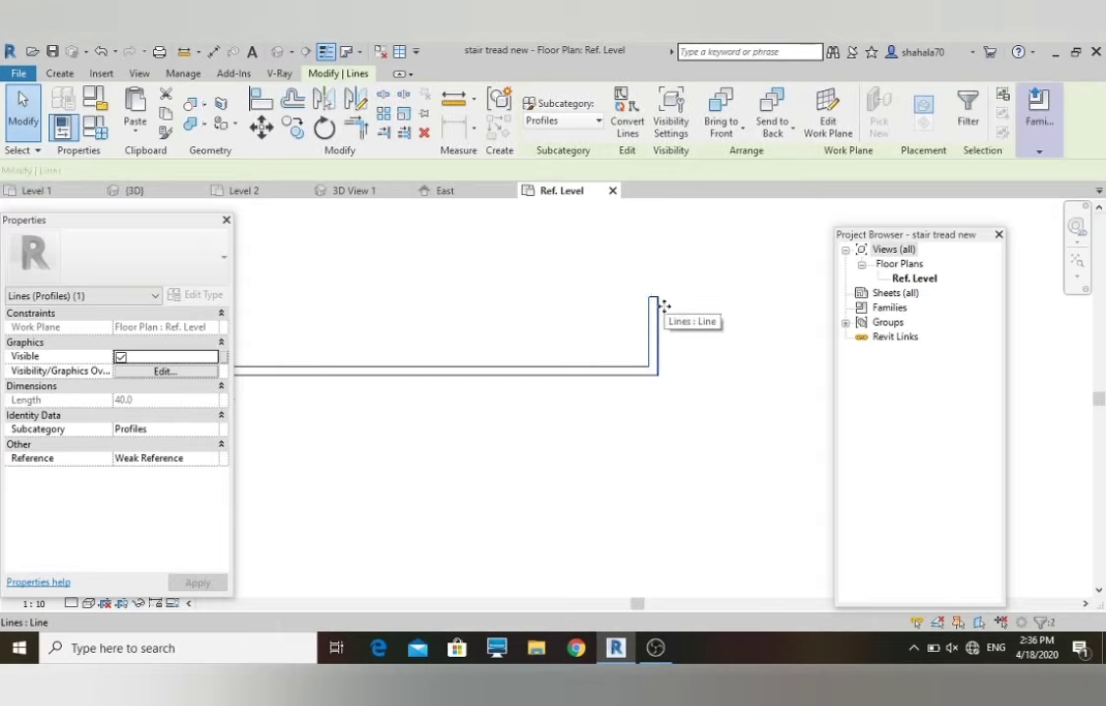
ctrl+click(657, 301)
scroll(659, 302, up, 2)
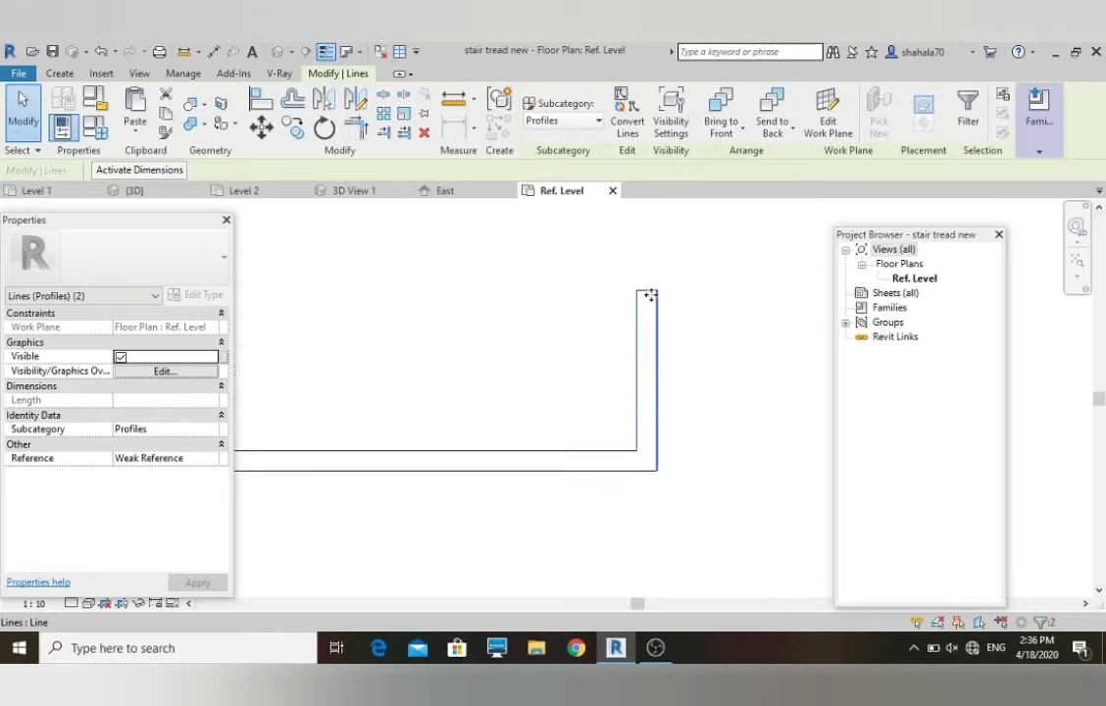
ctrl+click(647, 292)
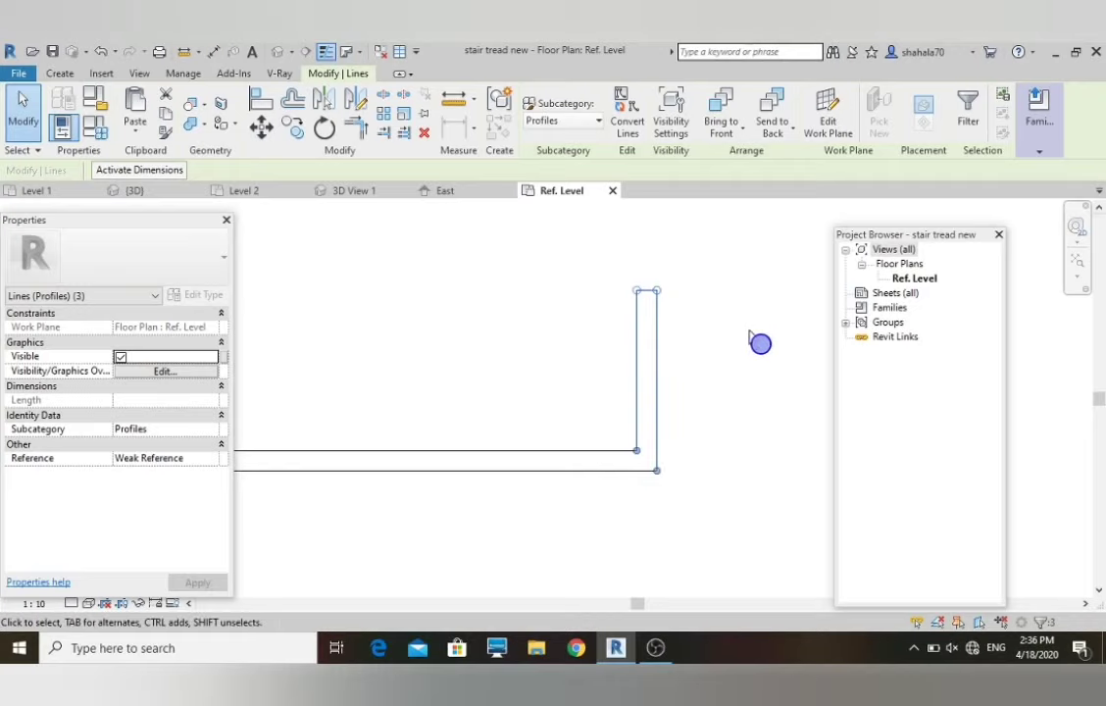
key(Delete)
scroll(564, 397, down, 3)
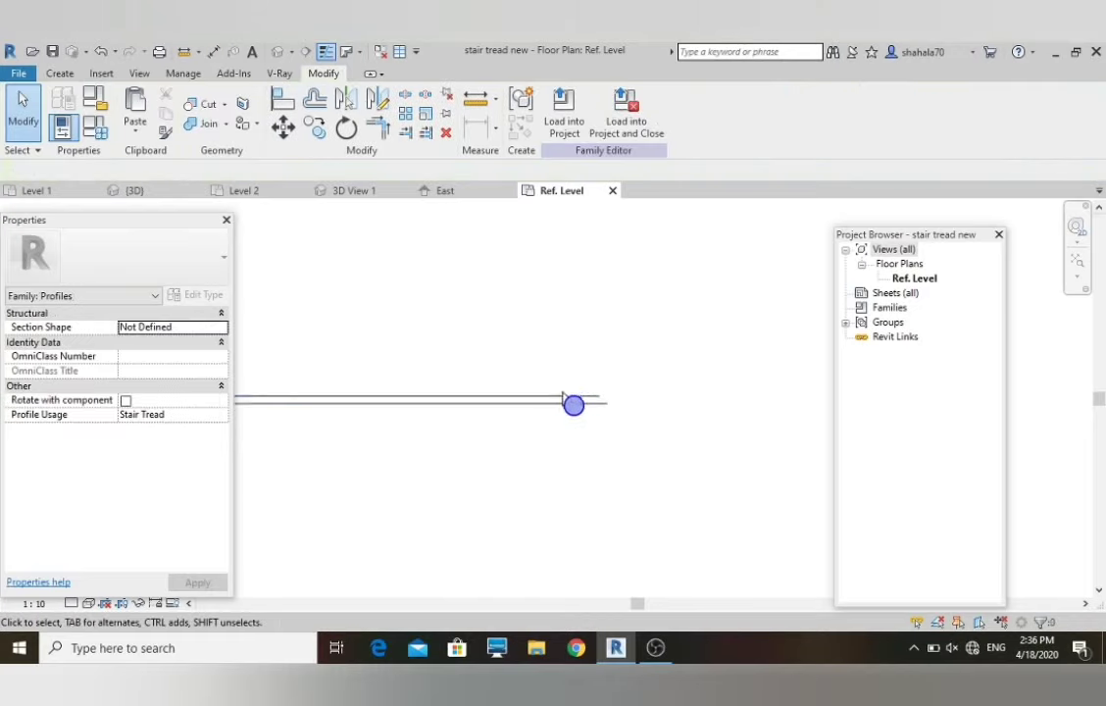
scroll(592, 415, down, 2)
scroll(595, 422, up, 2)
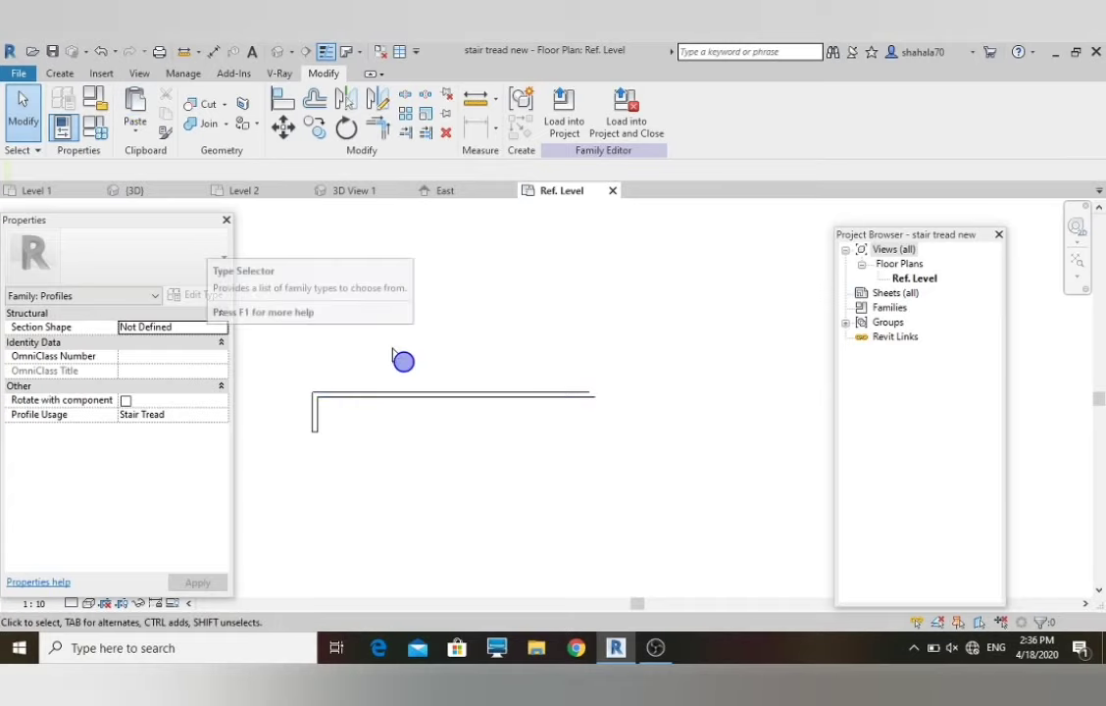
key(l)
key(i)
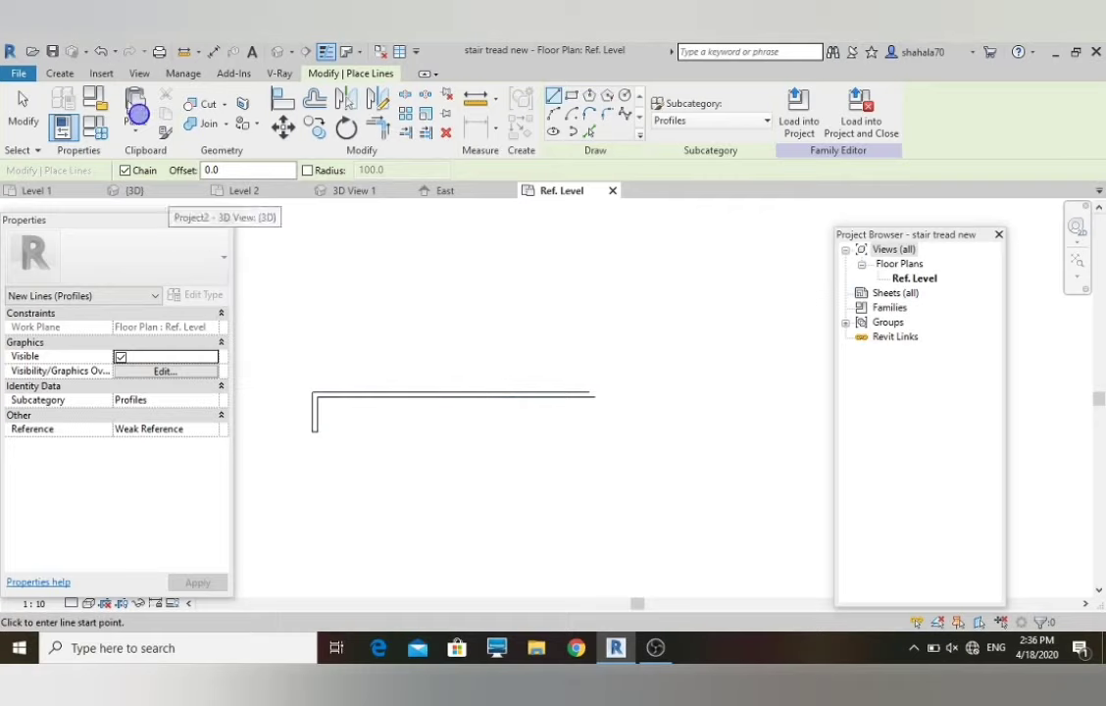
- Draw a 180-long vertical line down from the top edge's right end, then shorten it to about 175
click(59, 74)
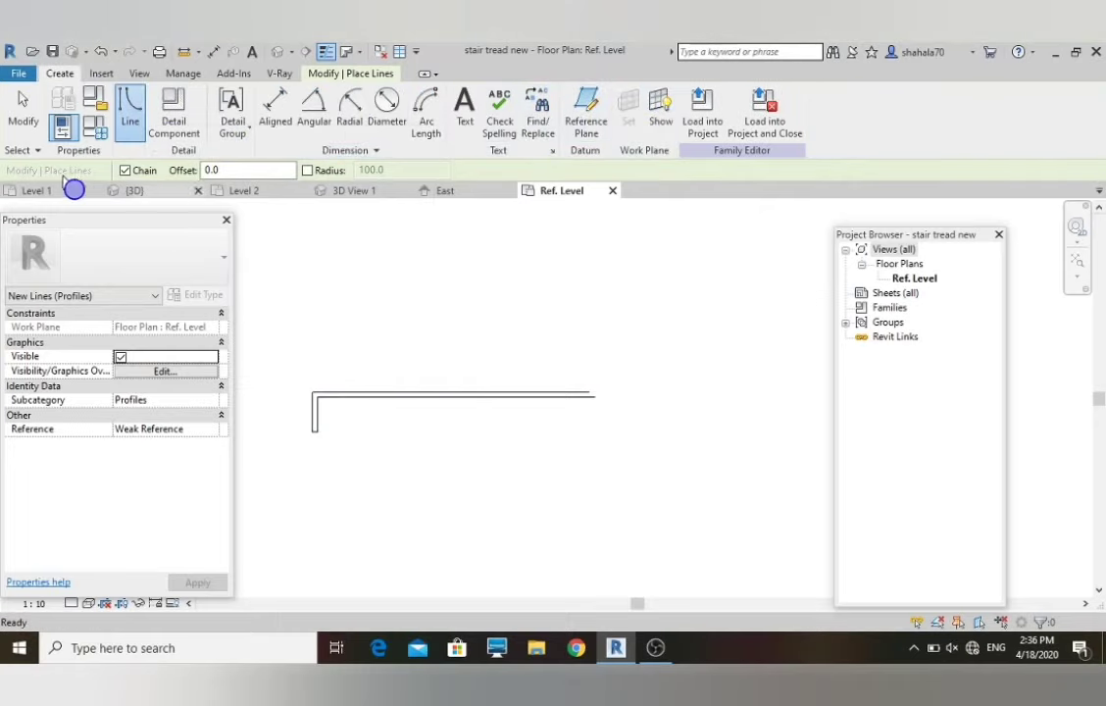
key(Escape)
key(Escape)
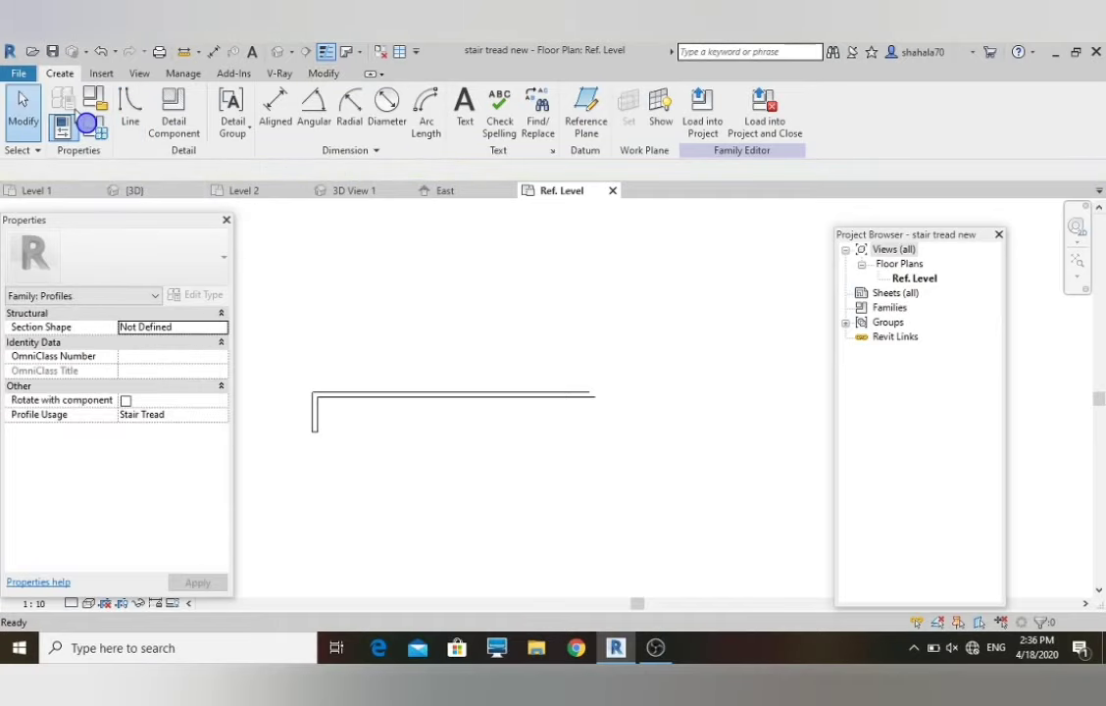
click(130, 108)
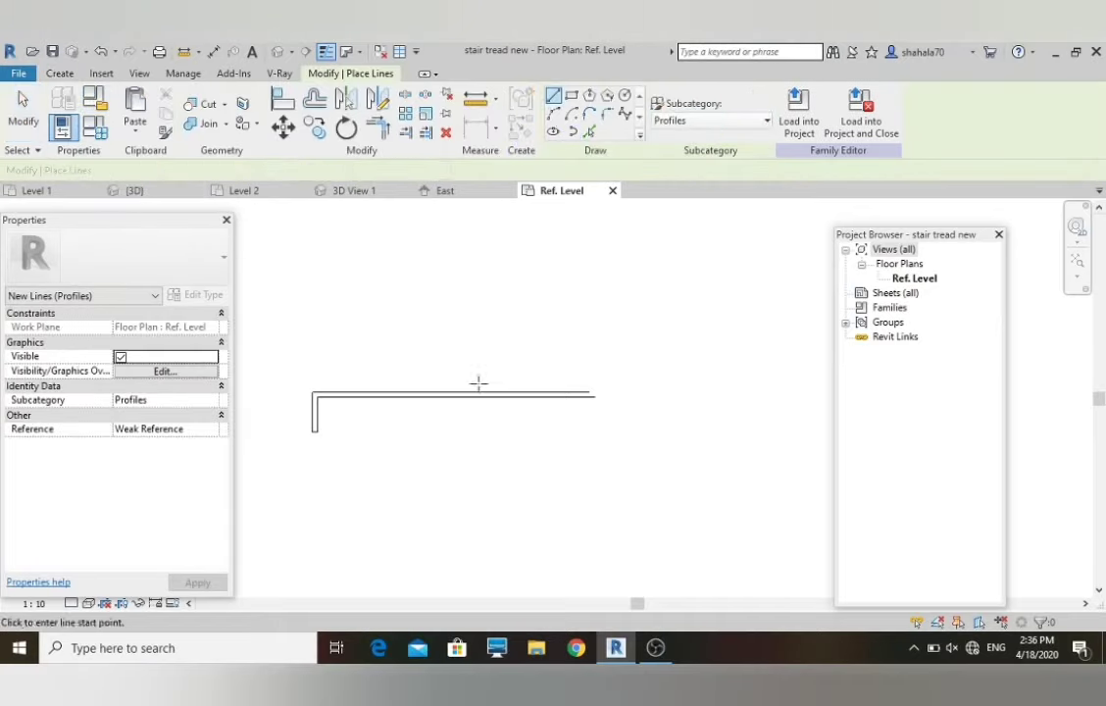
click(594, 396)
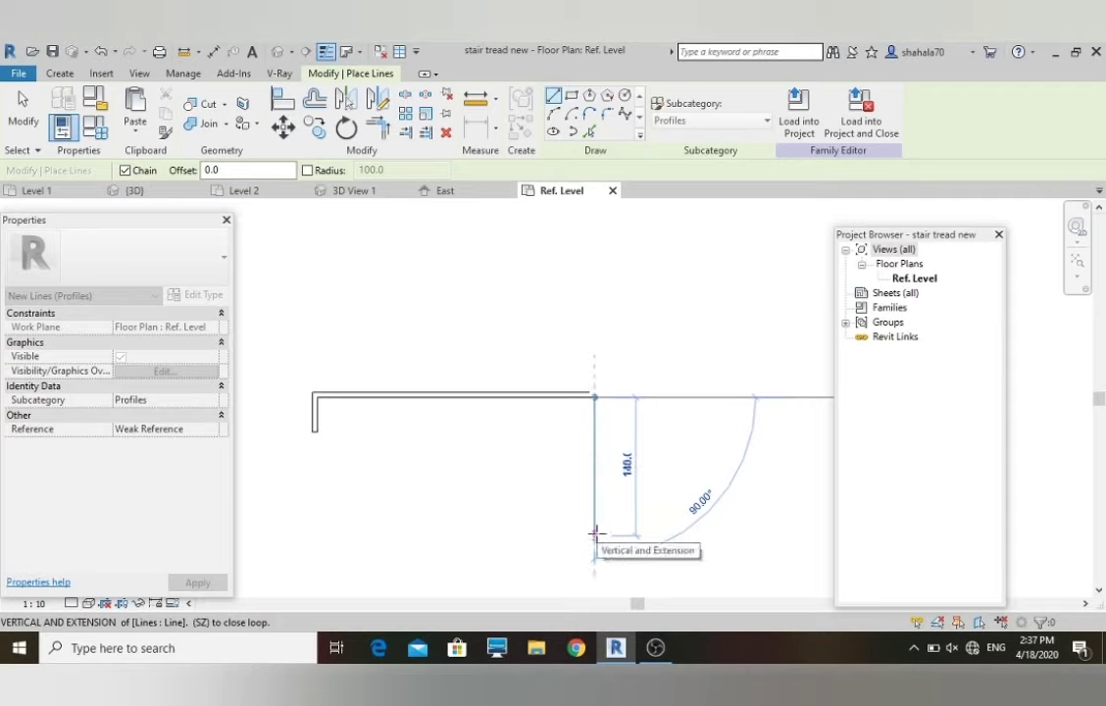
scroll(595, 535, down, 2)
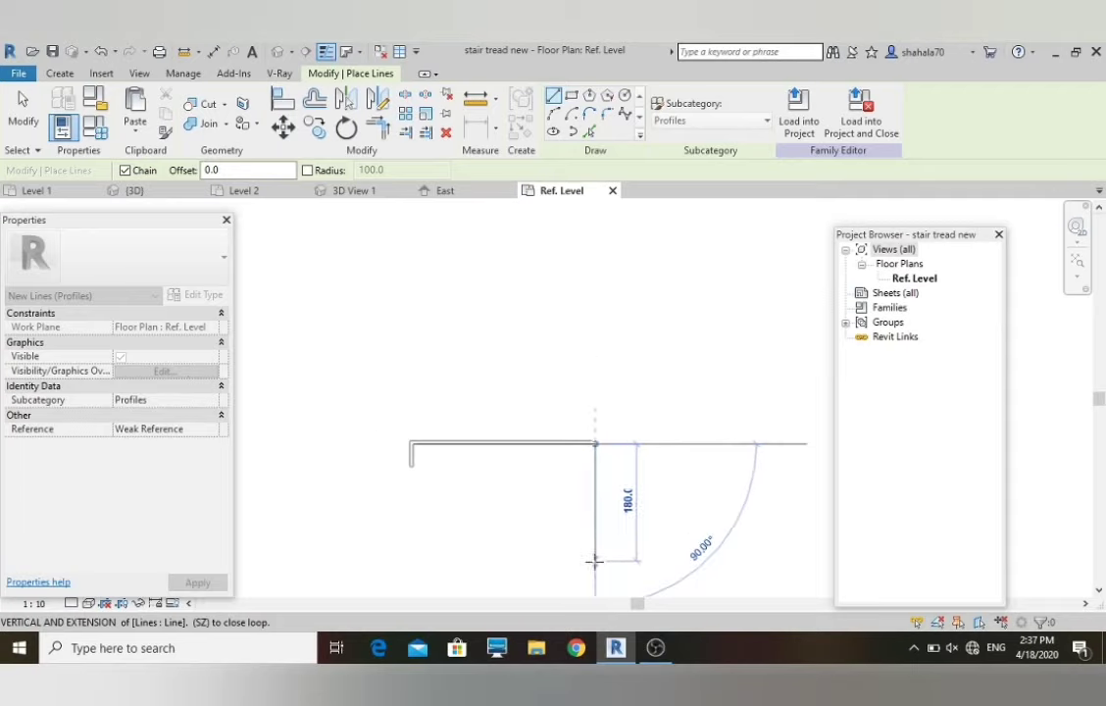
click(593, 561)
scroll(598, 544, up, 2)
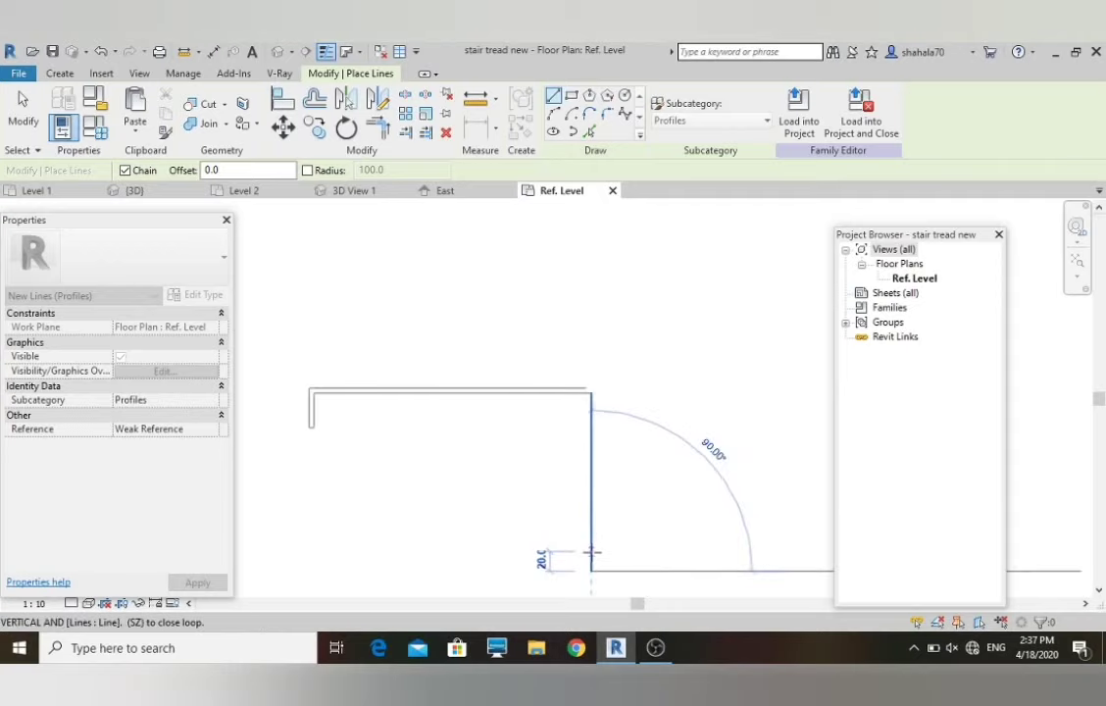
key(Escape)
key(Escape)
scroll(600, 589, up, 2)
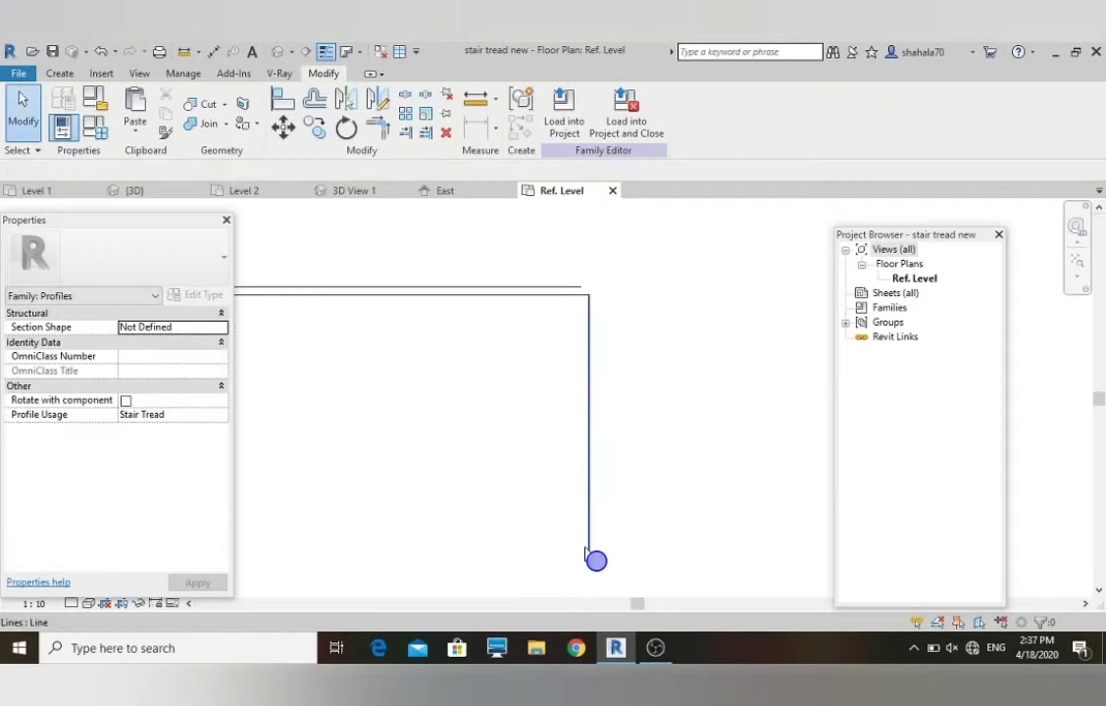
drag(589, 569, 589, 557)
key(Escape)
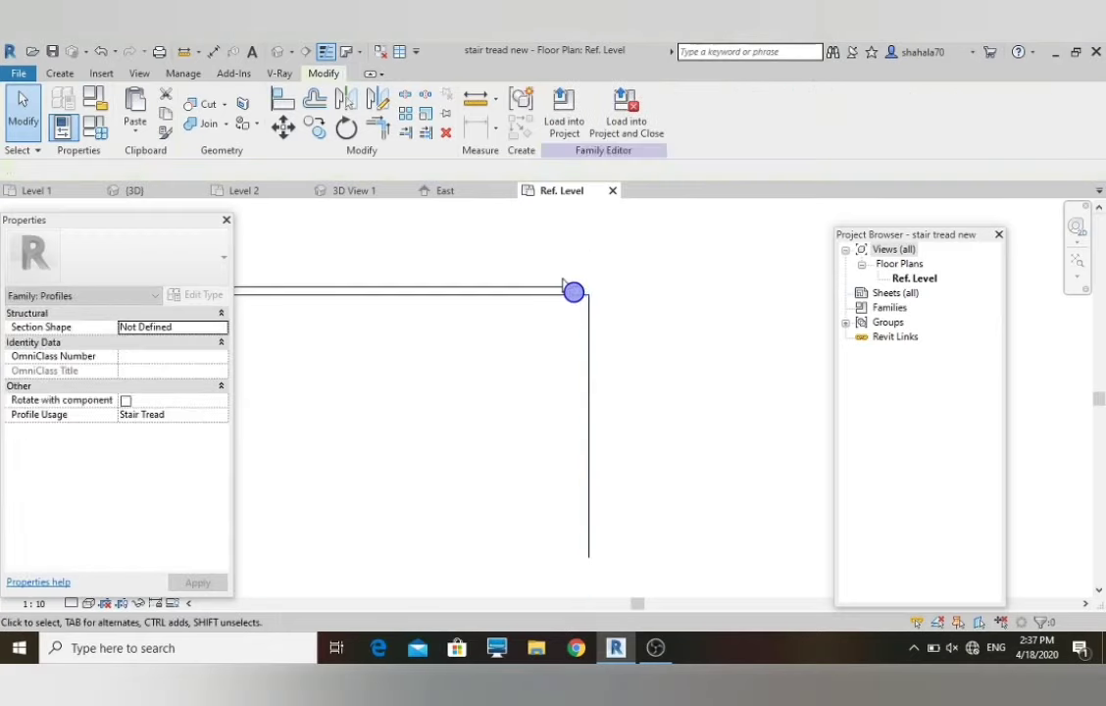
- Pull the top line's right end to about 275 and nudge the vertical line left
click(580, 294)
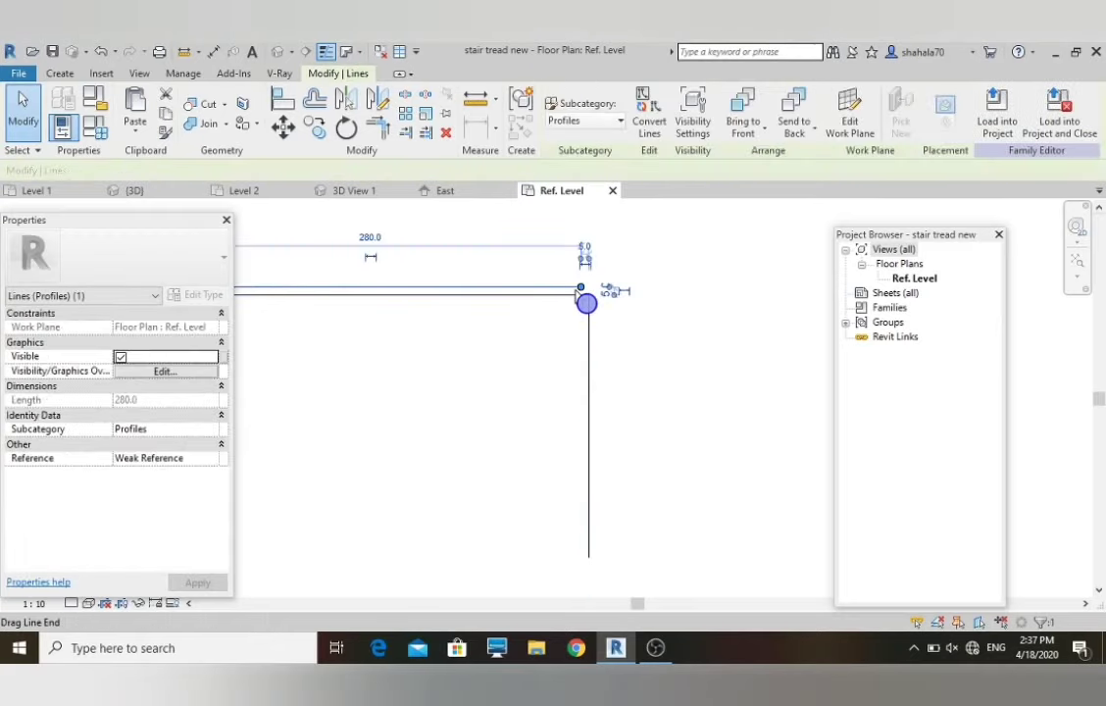
mouse_move(587, 296)
mouse_down()
mouse_move(603, 290)
mouse_move(574, 282)
mouse_up()
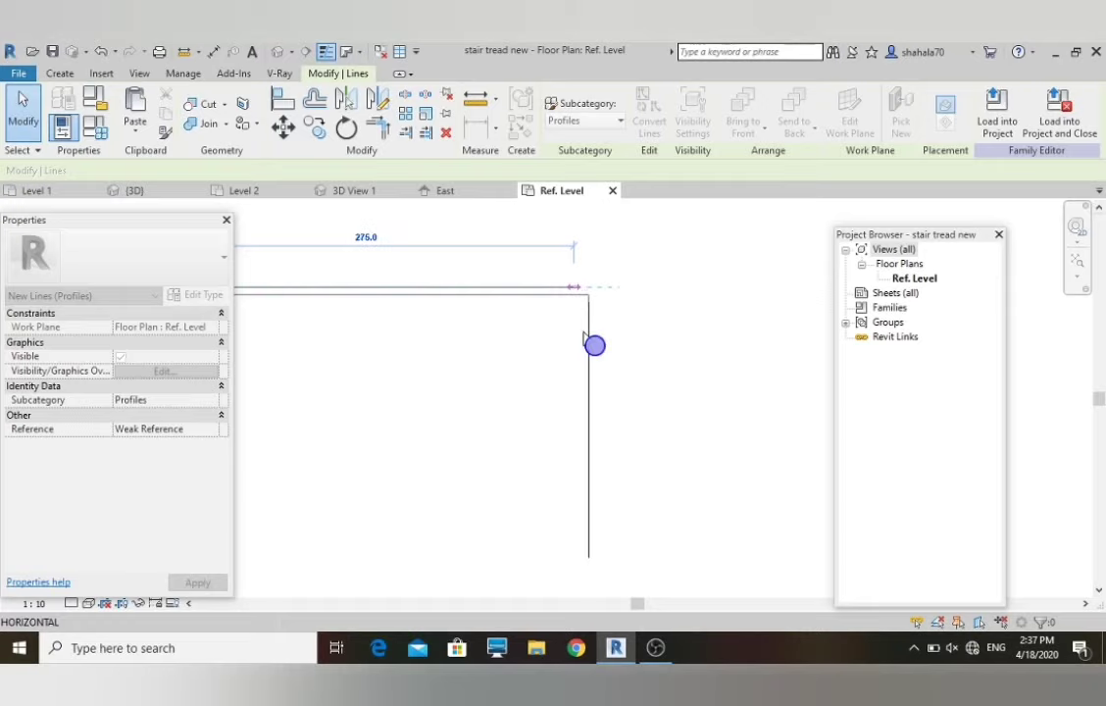
key(Escape)
click(592, 349)
key(Left)
key(Left)
key(Left)
key(Left)
key(Left)
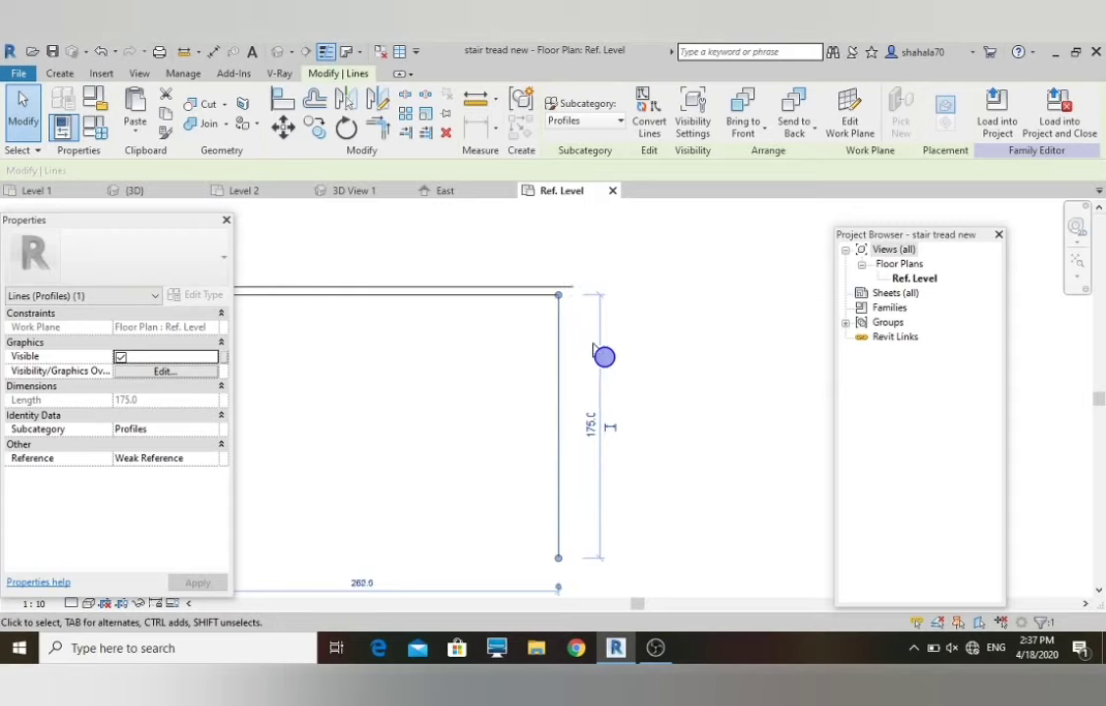
scroll(529, 319, up, 1)
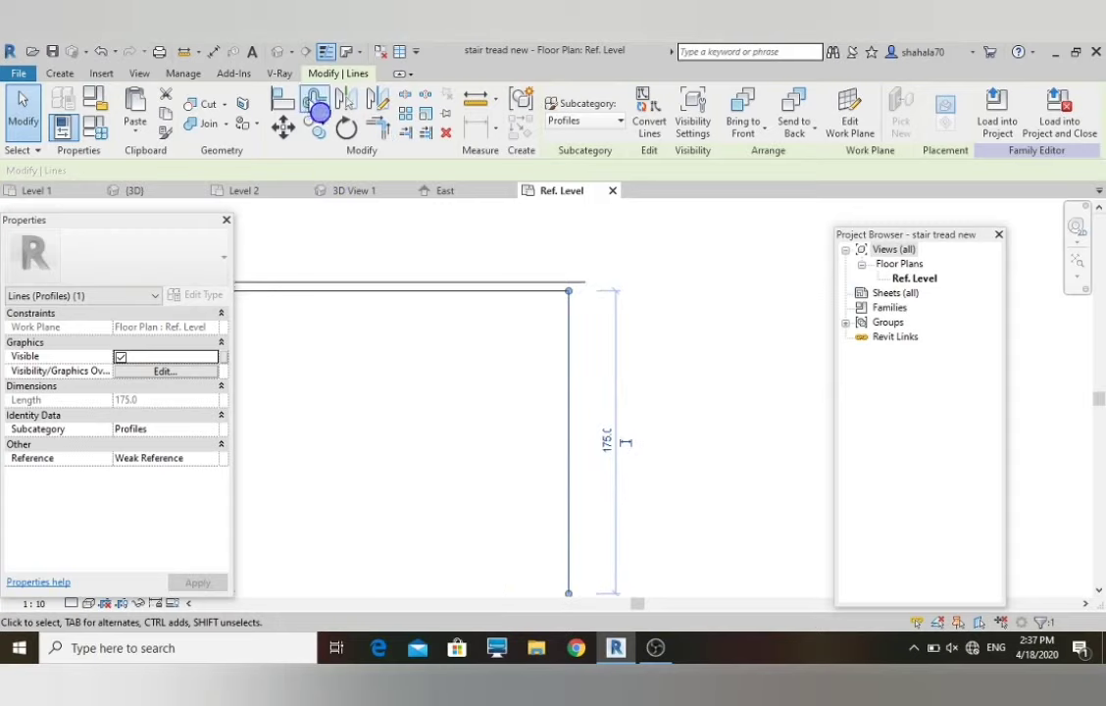
- Offset the vertical line by 5 to create a parallel copy
click(312, 103)
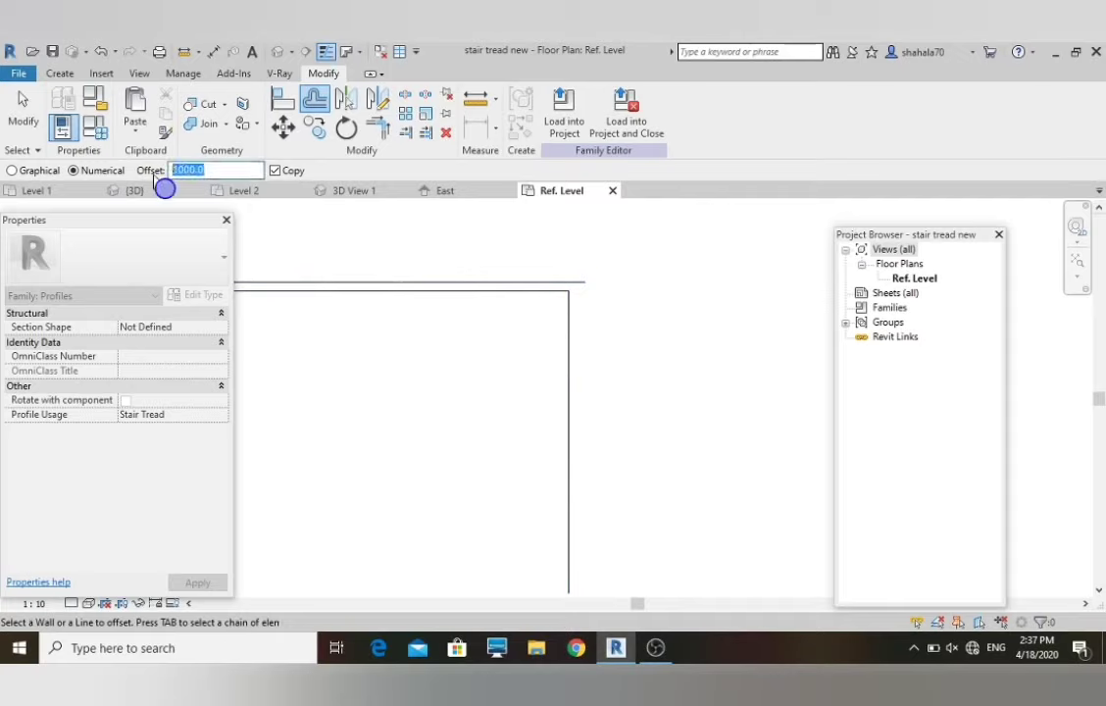
text(5)
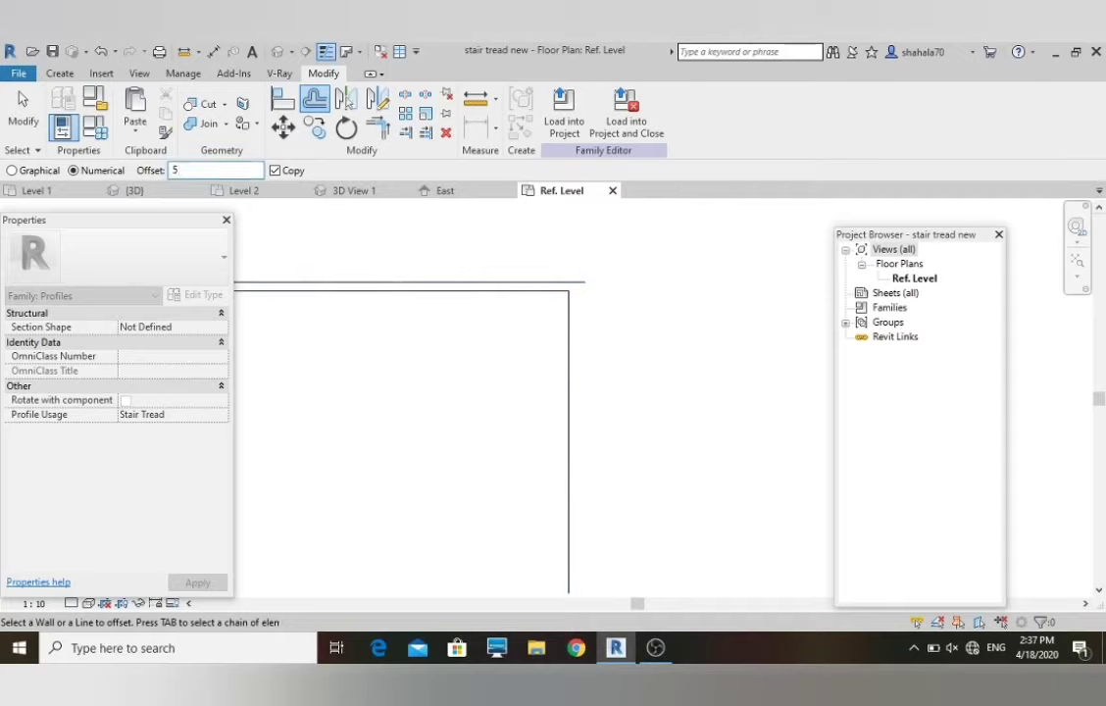
click(579, 373)
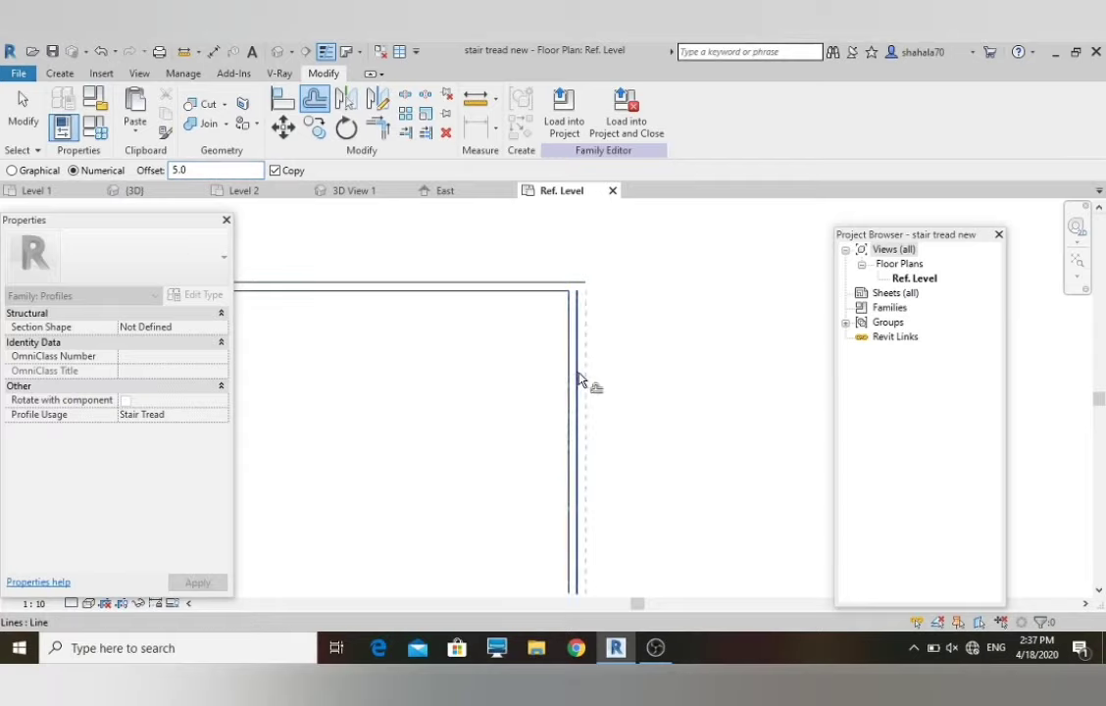
scroll(580, 378, up, 2)
key(Escape)
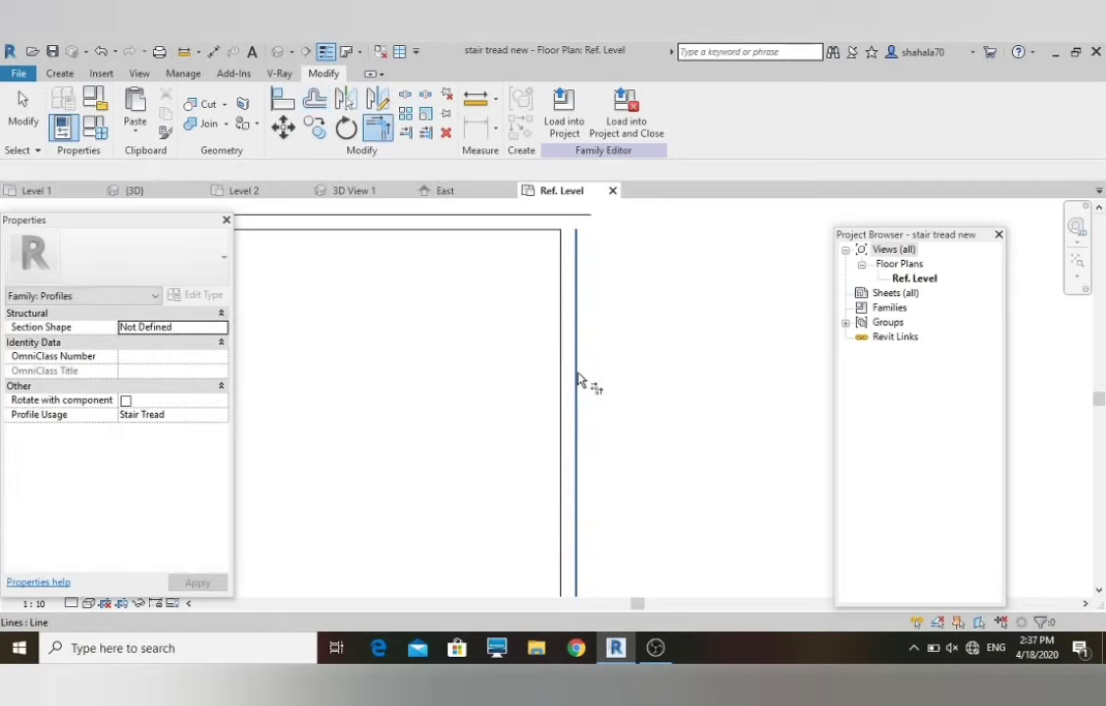
- Join the top line and the new vertical line into a clean corner with Trim/Extend to Corner
key(t)
key(r)
click(525, 218)
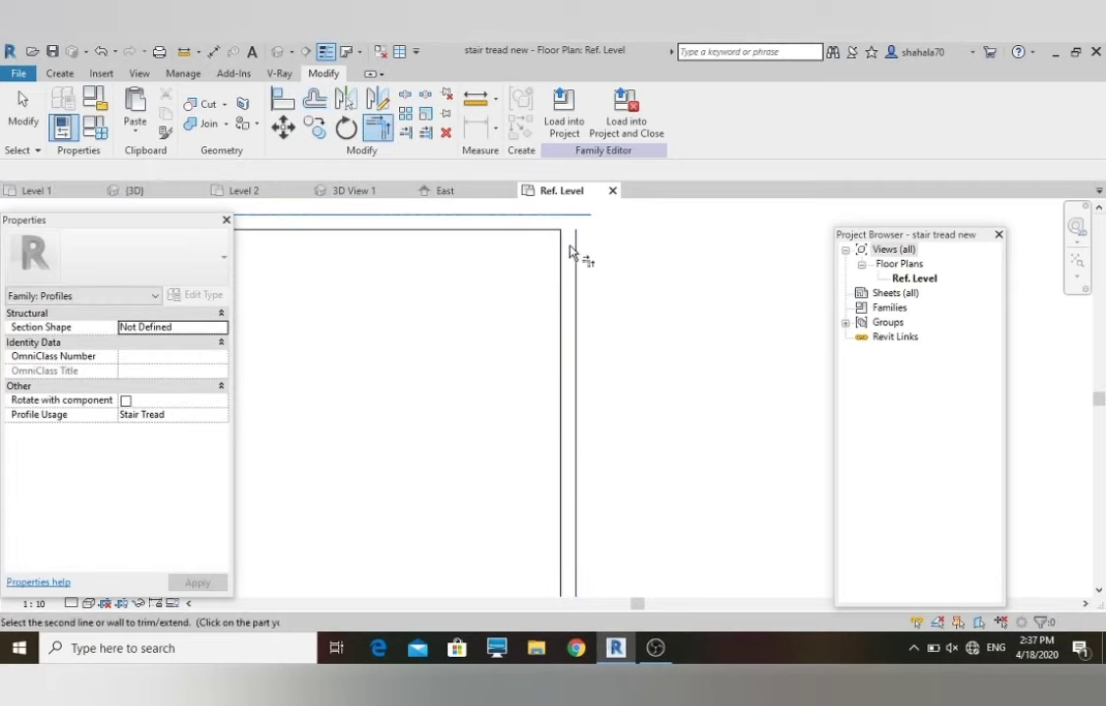
click(576, 254)
scroll(609, 367, down, 2)
scroll(608, 366, down, 3)
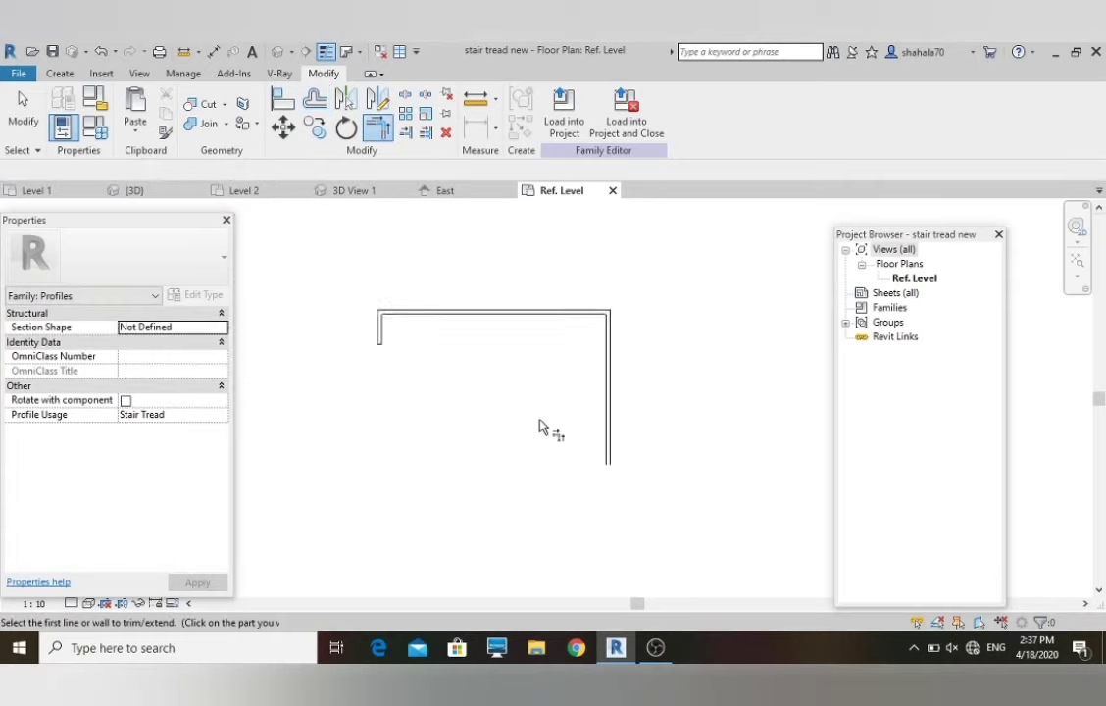
scroll(540, 425, up, 1)
scroll(574, 467, up, 1)
scroll(648, 535, up, 1)
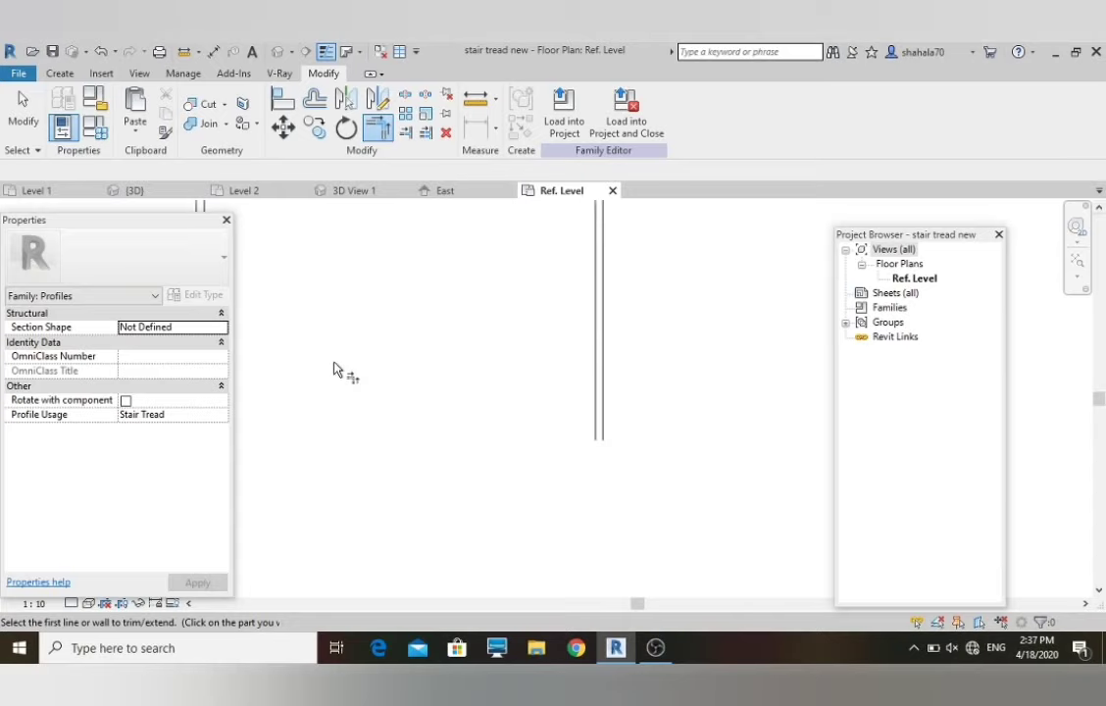
key(Escape)
- Draw a 175-long vertical line from the leg's end using the LI Line tool
key(l)
key(i)
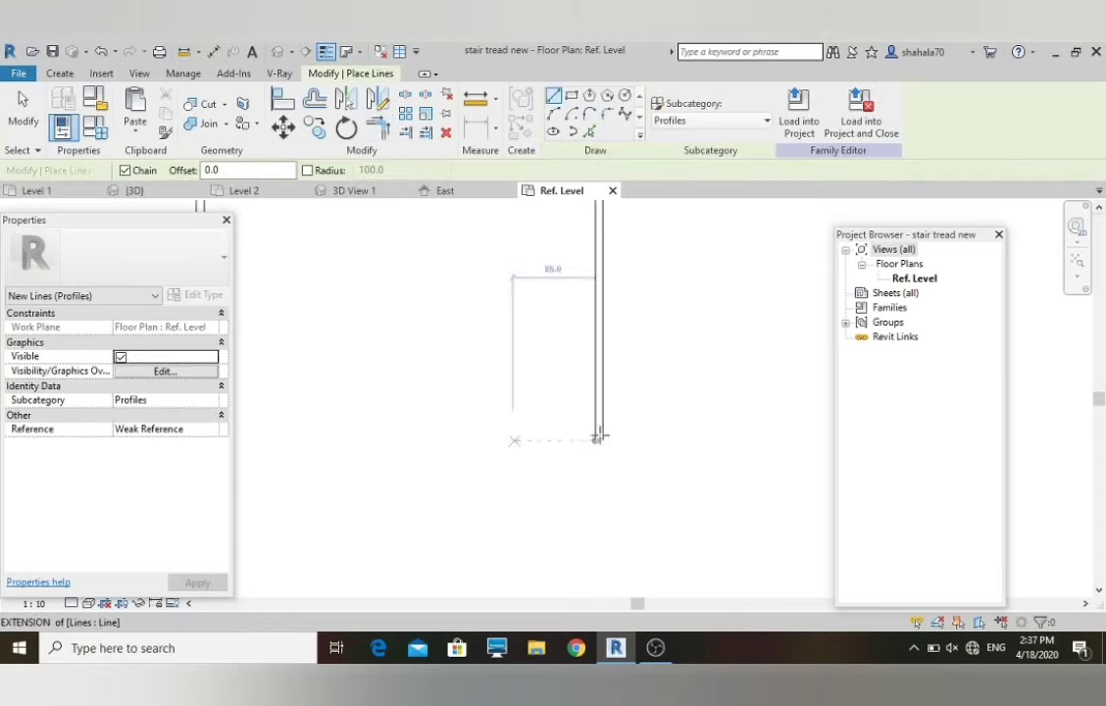
scroll(601, 448, up, 1)
click(583, 438)
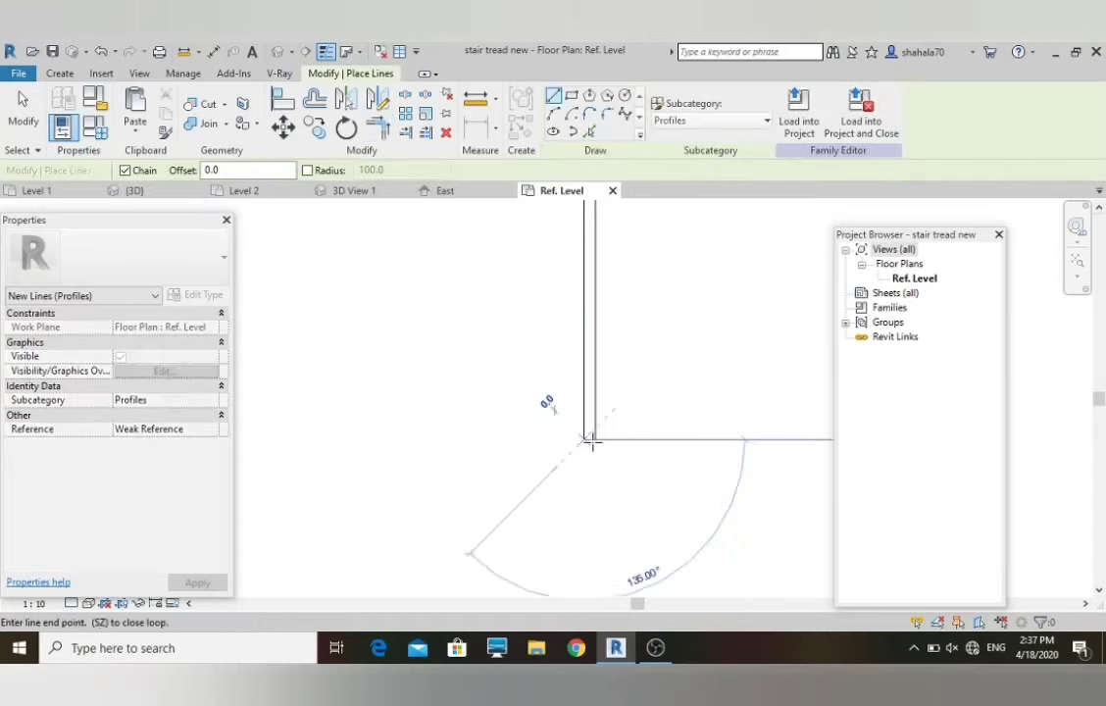
text(175)
key(Return)
scroll(694, 511, down, 1)
scroll(693, 511, down, 2)
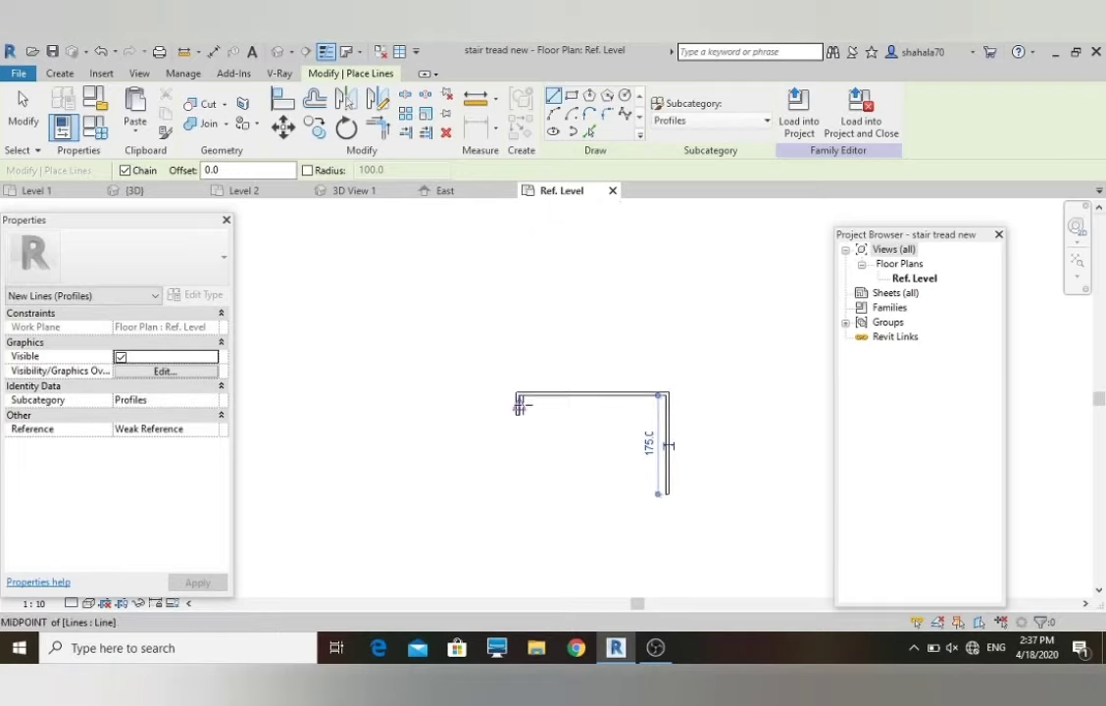
key(Escape)
key(Escape)
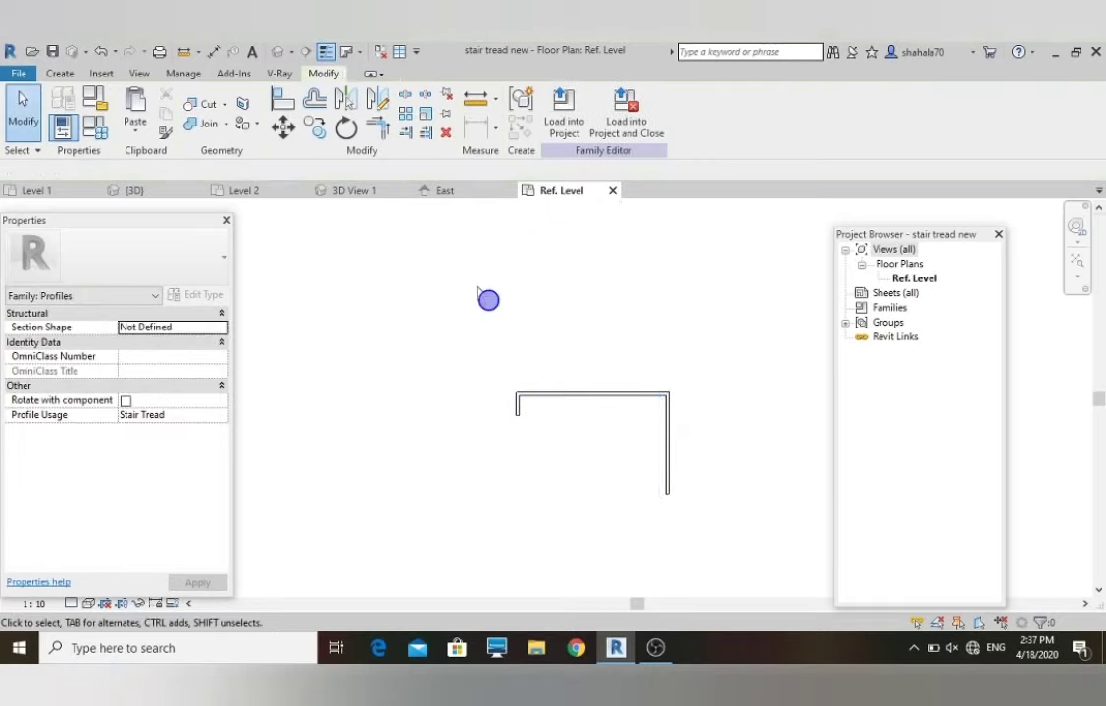
- Check the lengths of the vertical and top profile lines, then clear the selection
scroll(633, 410, up, 2)
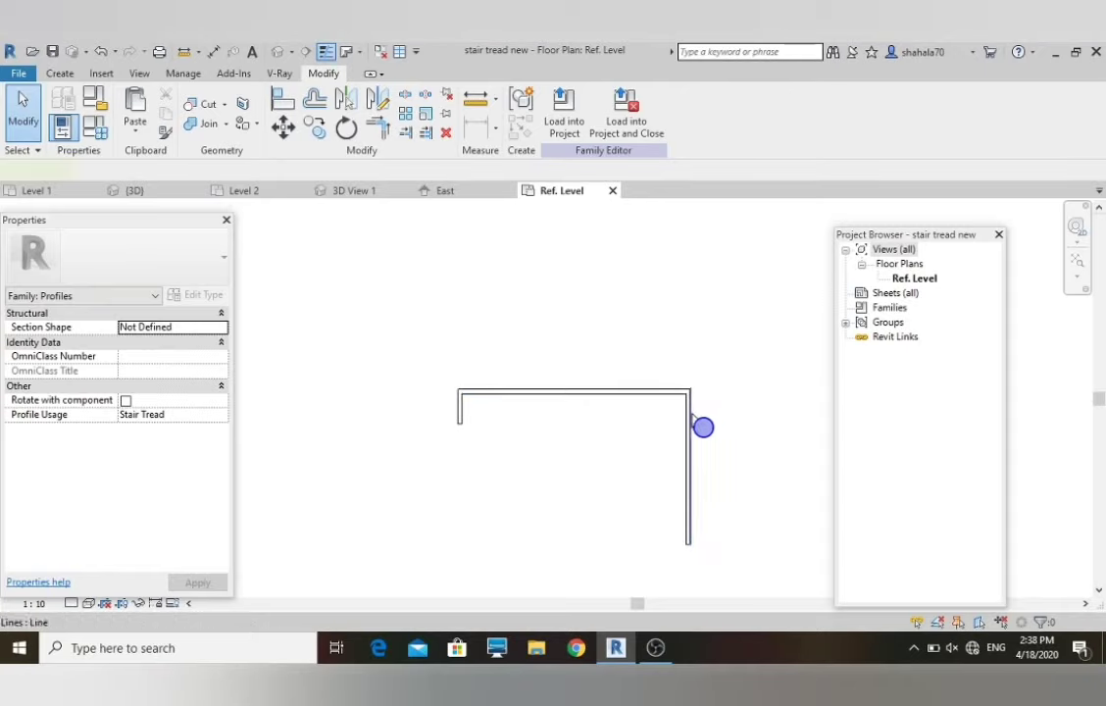
click(690, 427)
scroll(692, 410, down, 3)
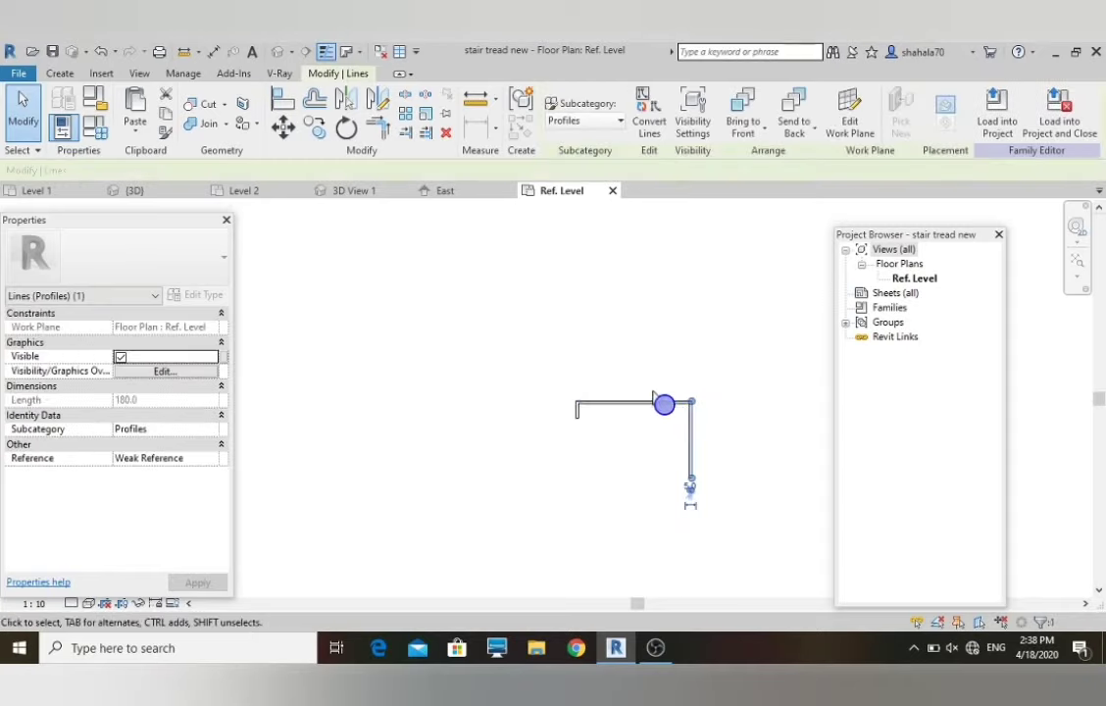
scroll(663, 400, up, 2)
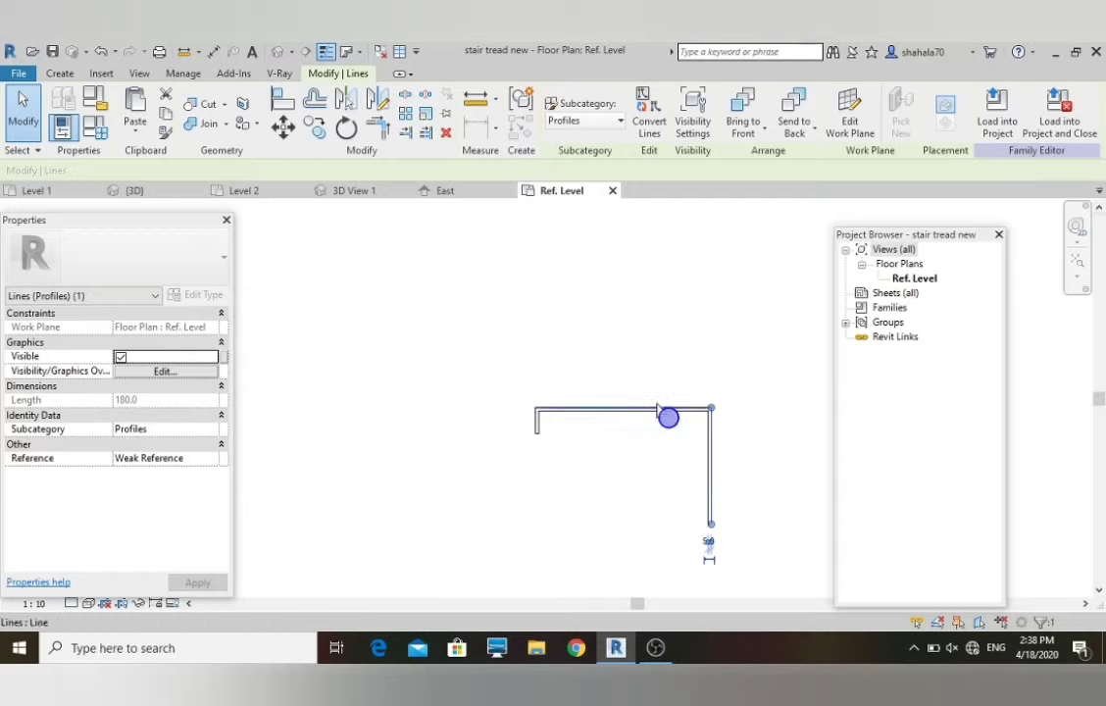
click(657, 408)
scroll(666, 436, up, 2)
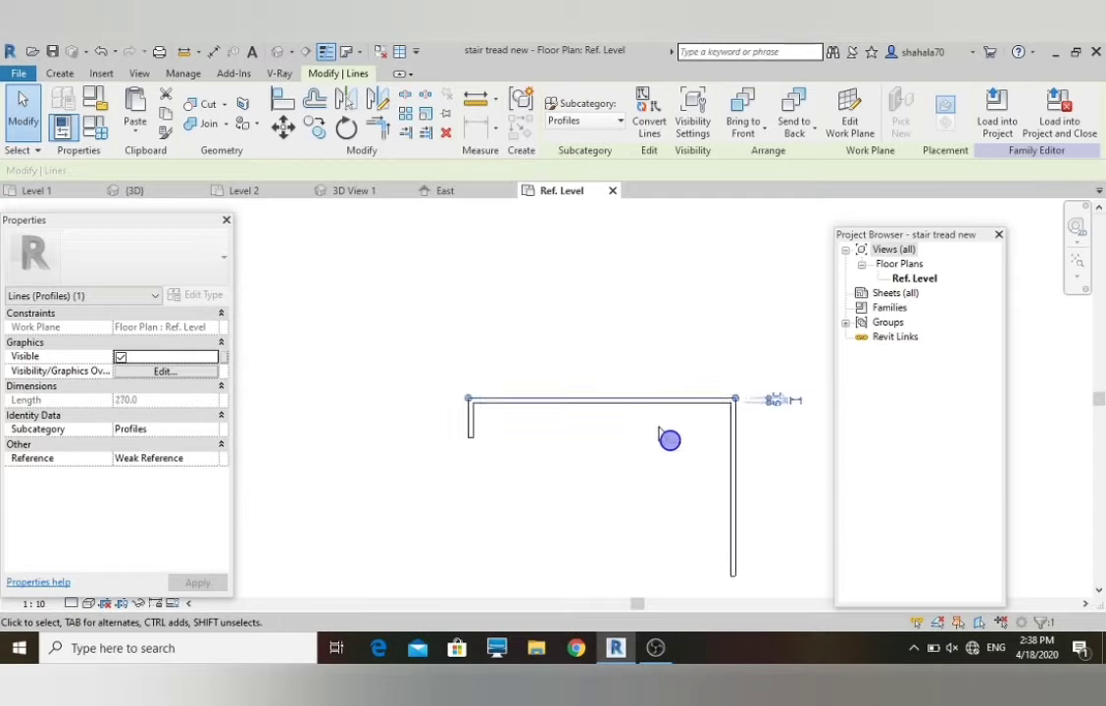
click(585, 470)
scroll(553, 431, down, 3)
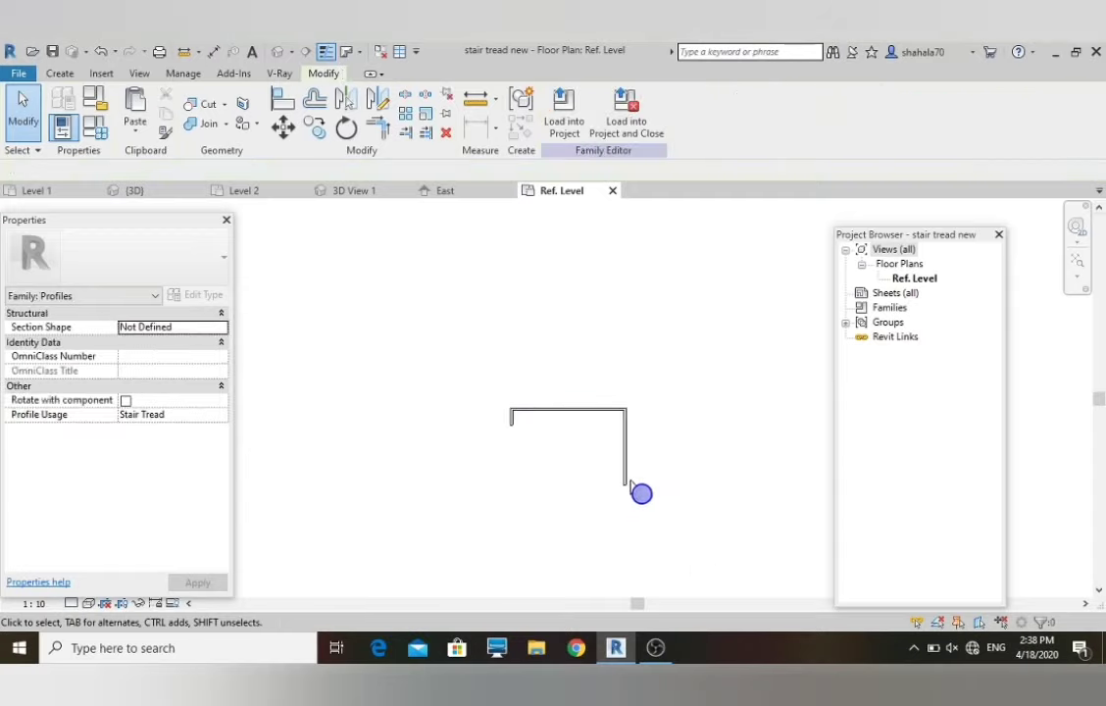
- Load the tread profile into the project and select the stair in the East elevation
click(579, 125)
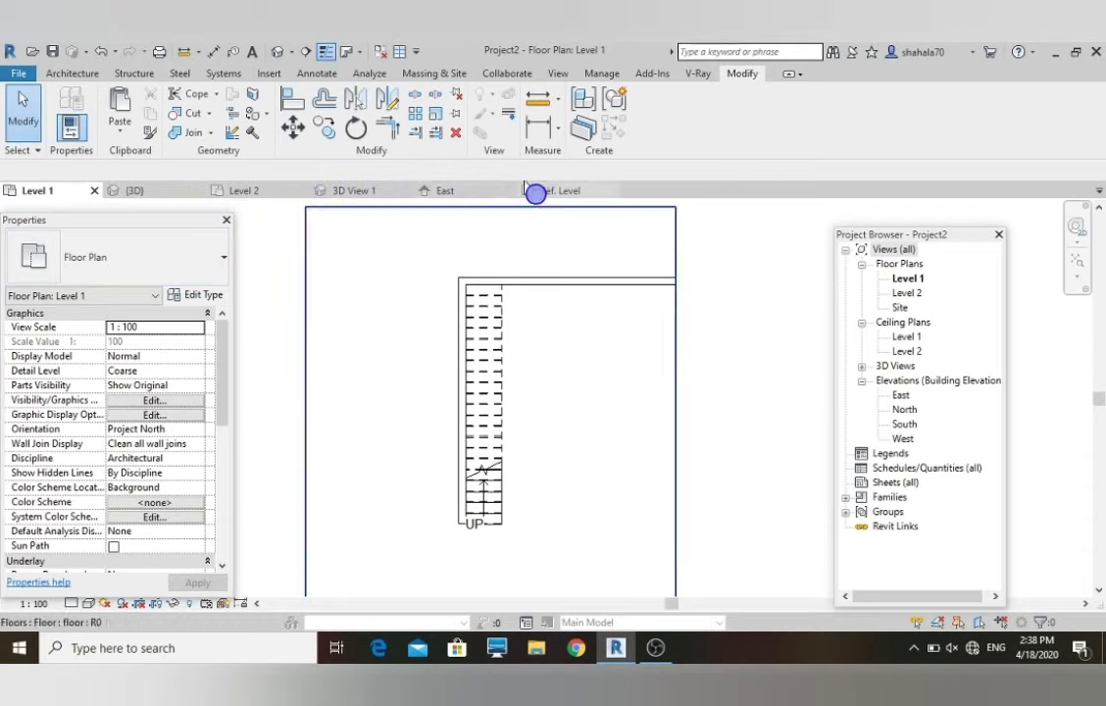
click(469, 194)
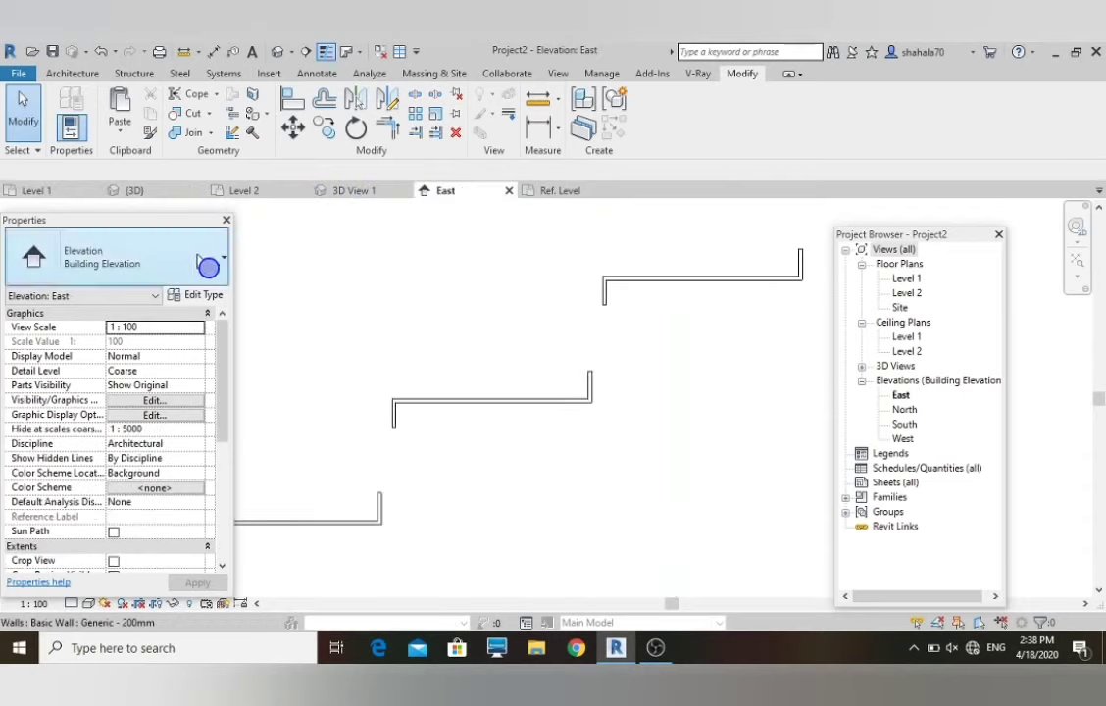
click(388, 432)
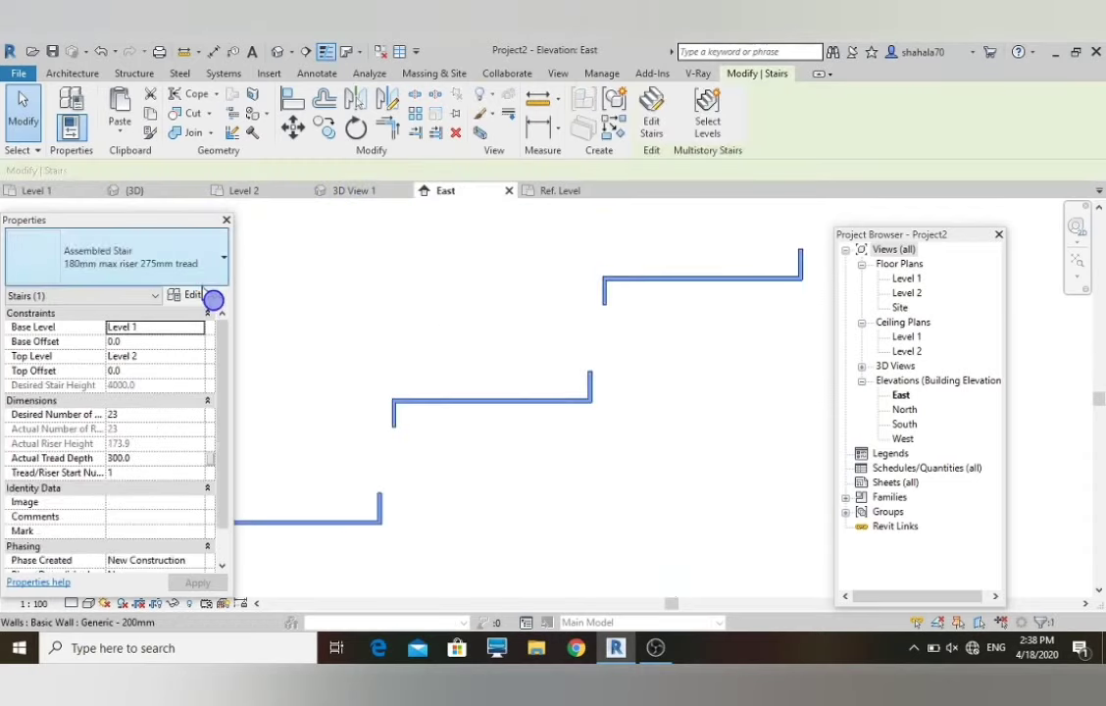
- Set the stair run type's Tread Profile to 'stair tread new' and confirm the type changes
click(206, 296)
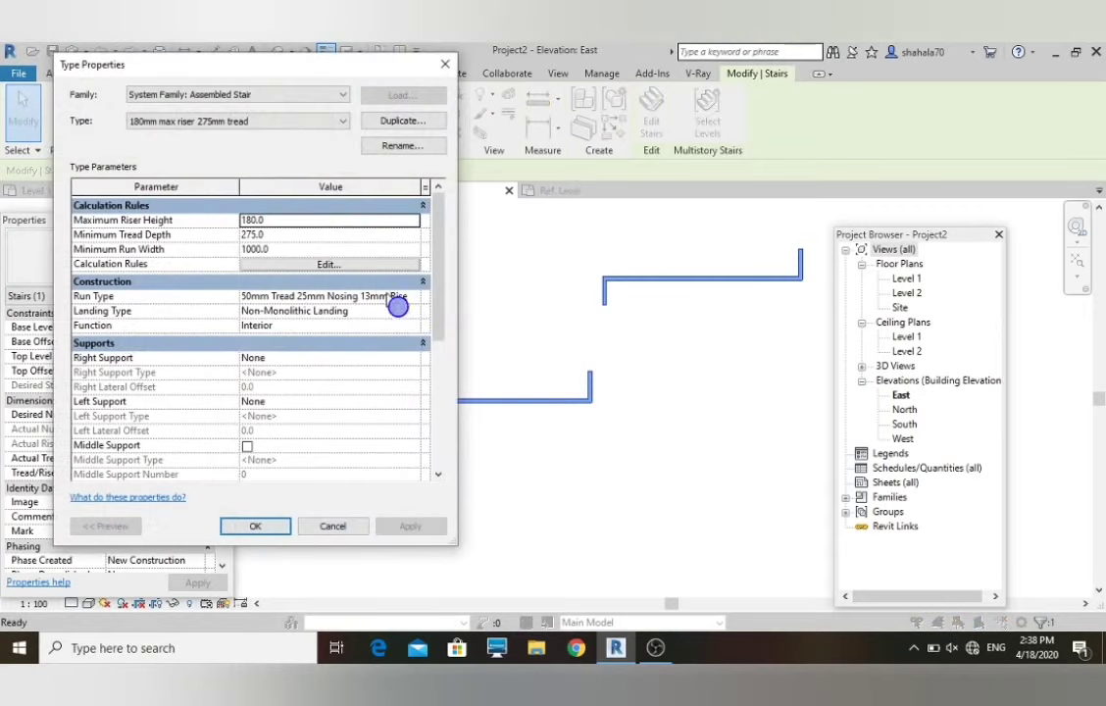
click(414, 297)
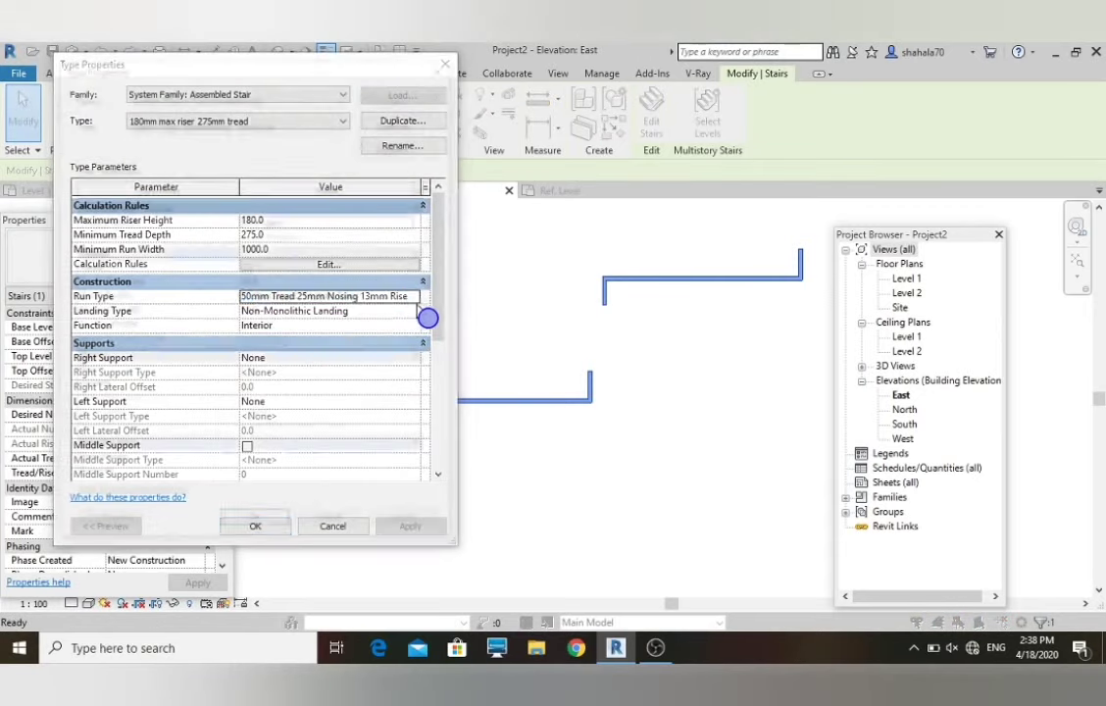
click(413, 296)
click(402, 297)
click(413, 296)
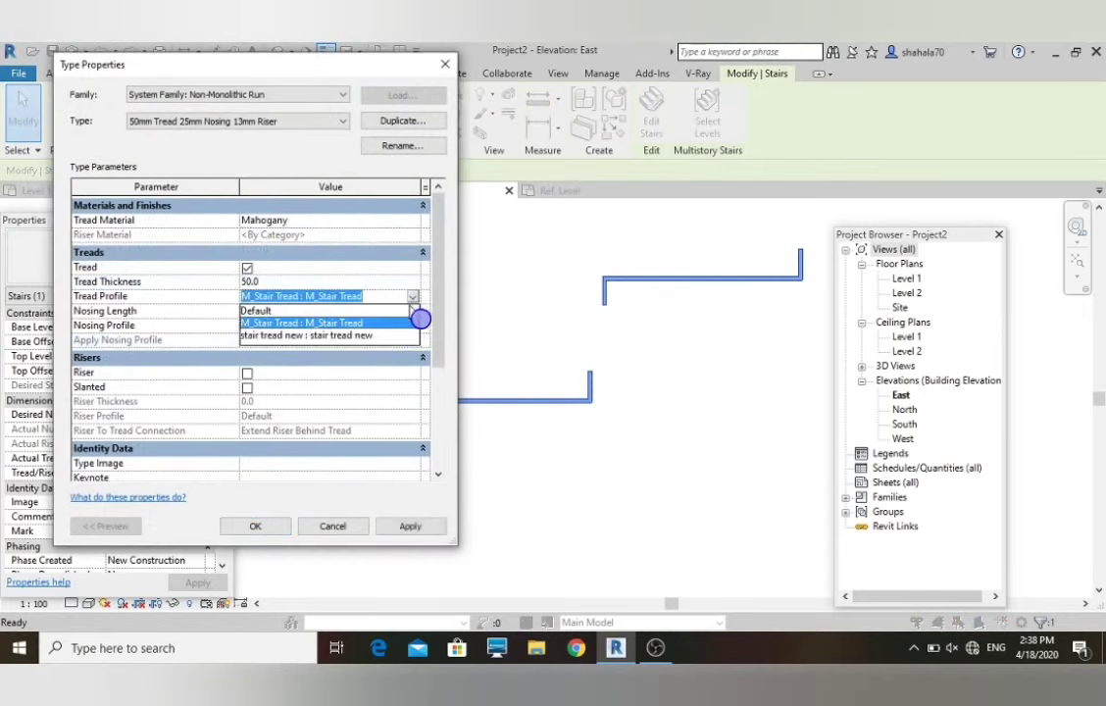
click(364, 336)
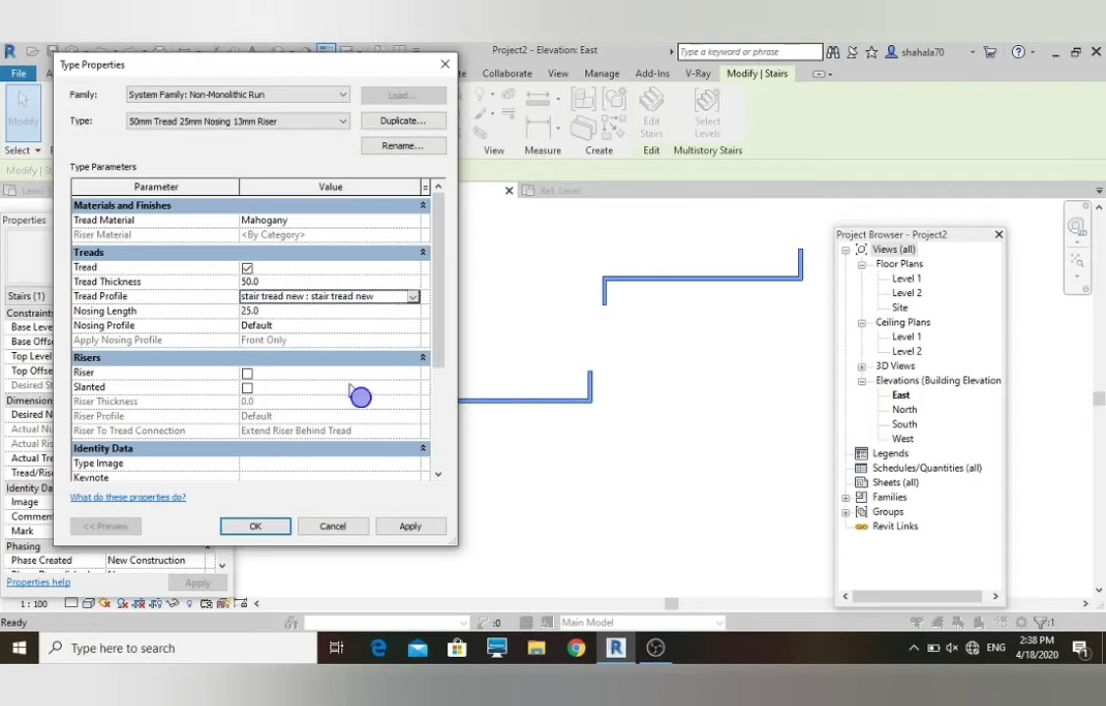
click(408, 526)
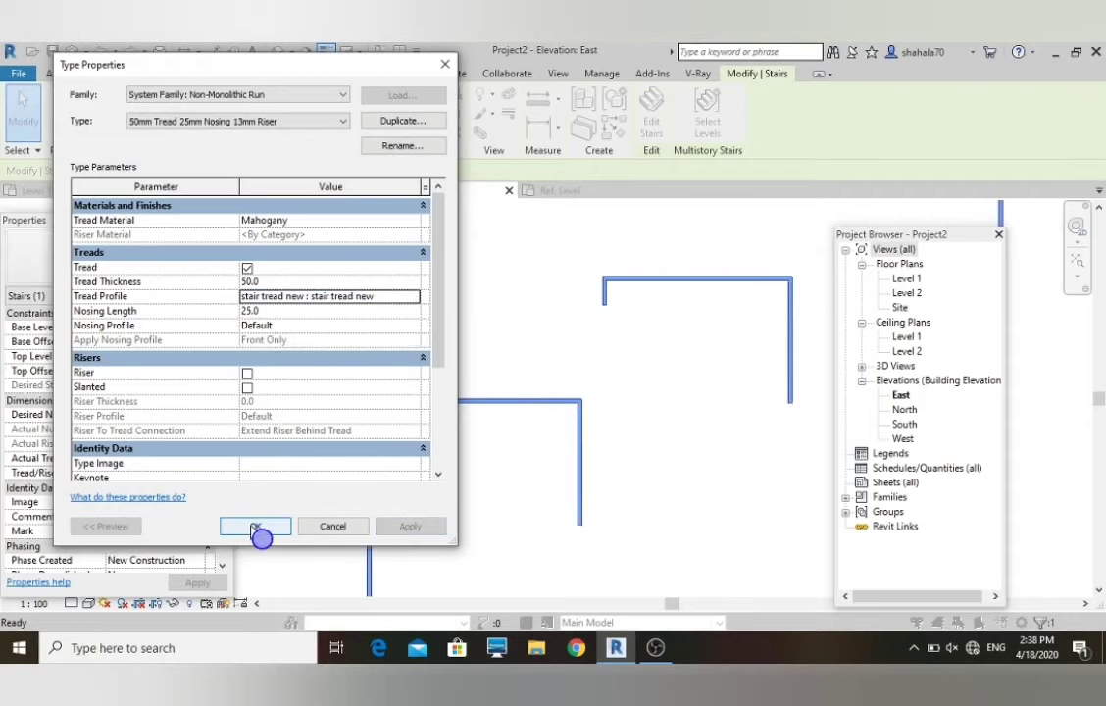
click(257, 530)
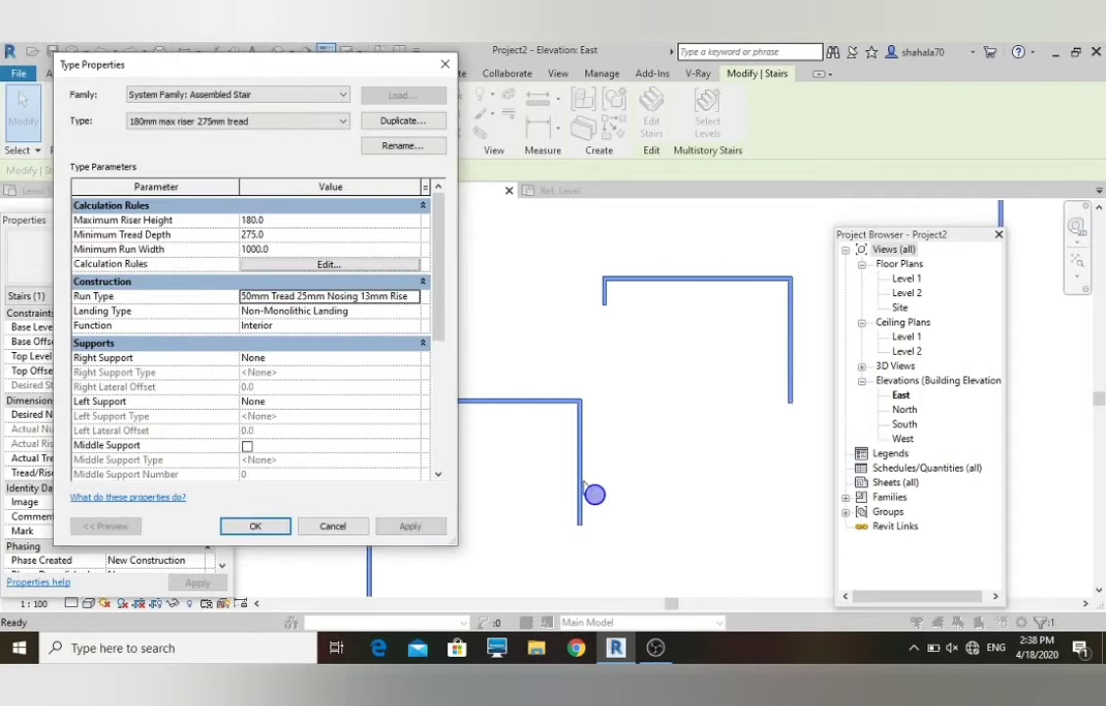
click(255, 527)
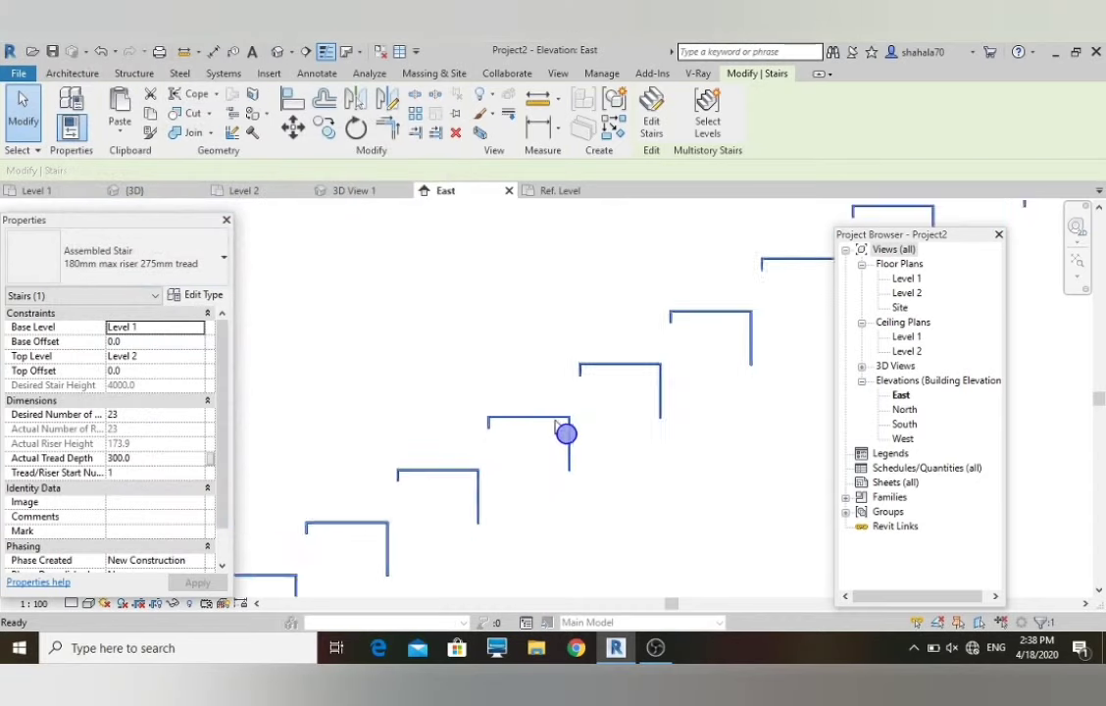
- Switch to a 3D view of the stair
scroll(566, 433, down, 5)
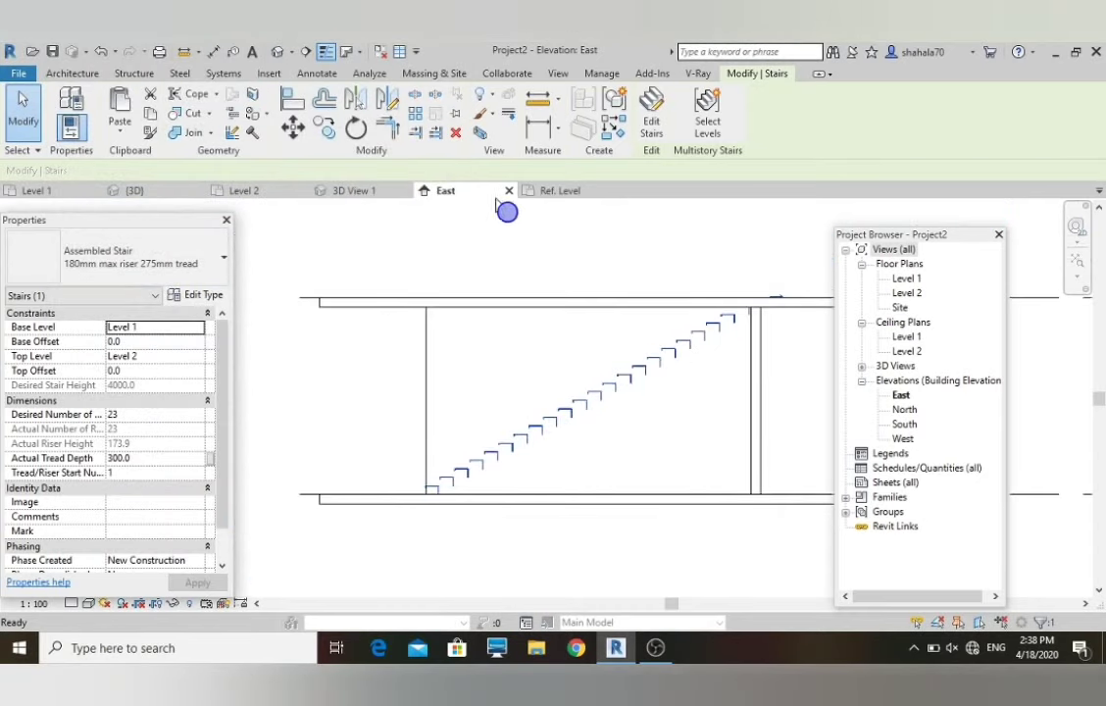
click(351, 195)
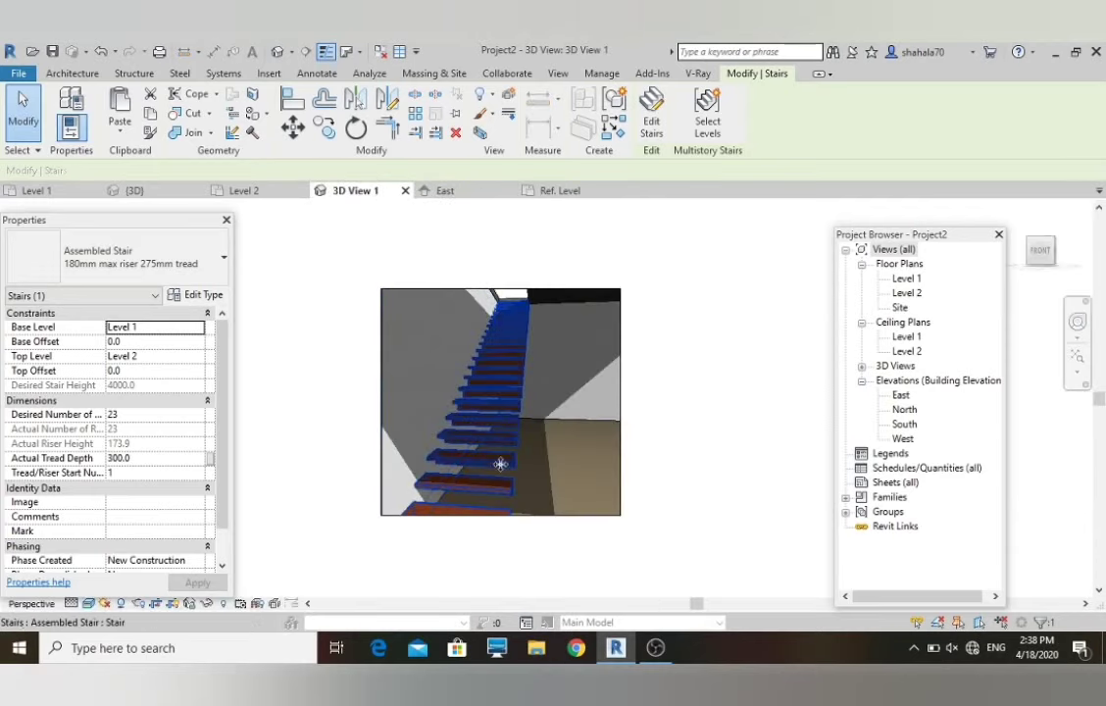
scroll(500, 464, up, 5)
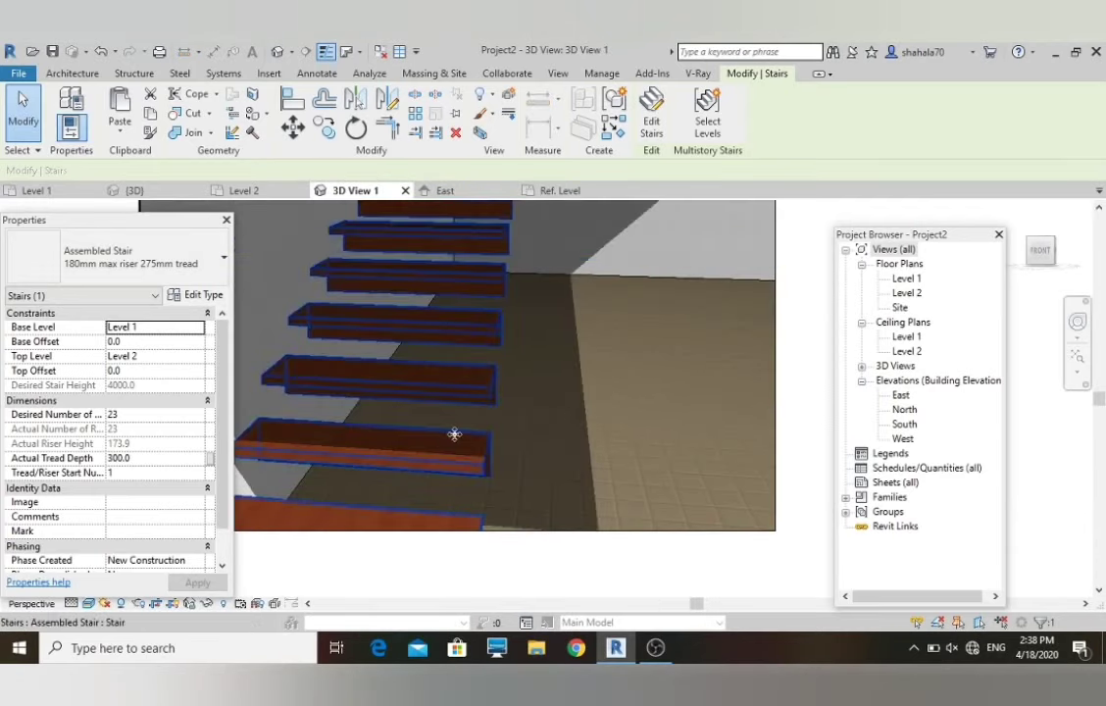
scroll(454, 434, down, 5)
scroll(457, 396, up, 8)
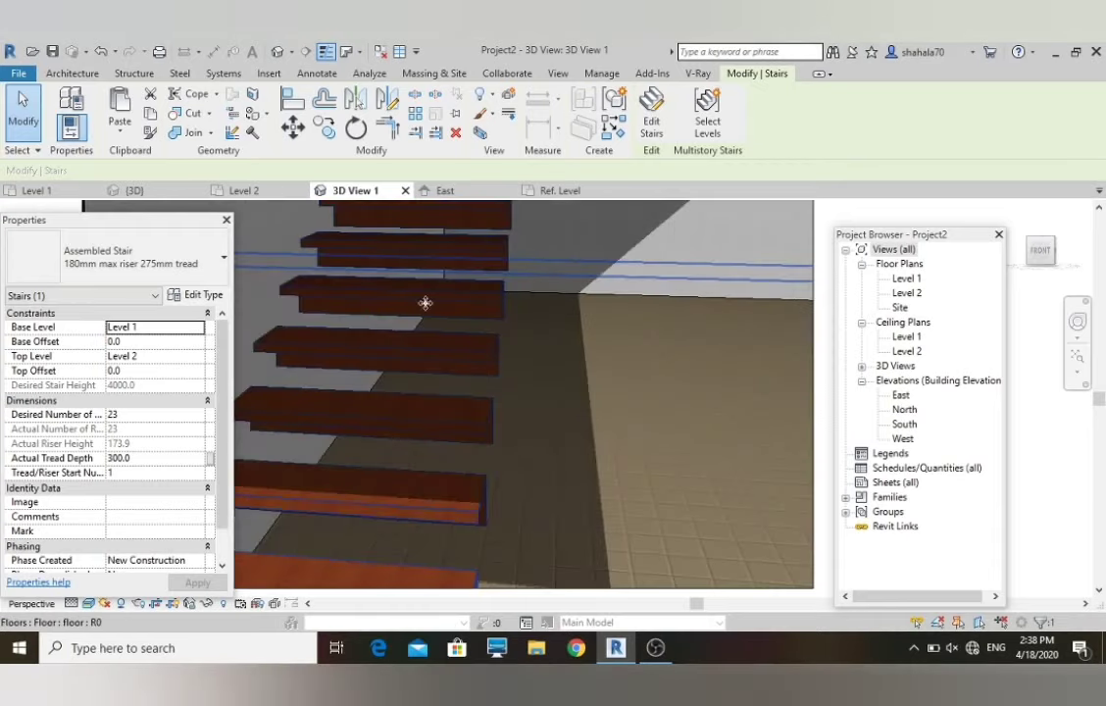
- Orbit the default {3D} view to a side view of the stair and set Visual Style to Shaded
click(157, 193)
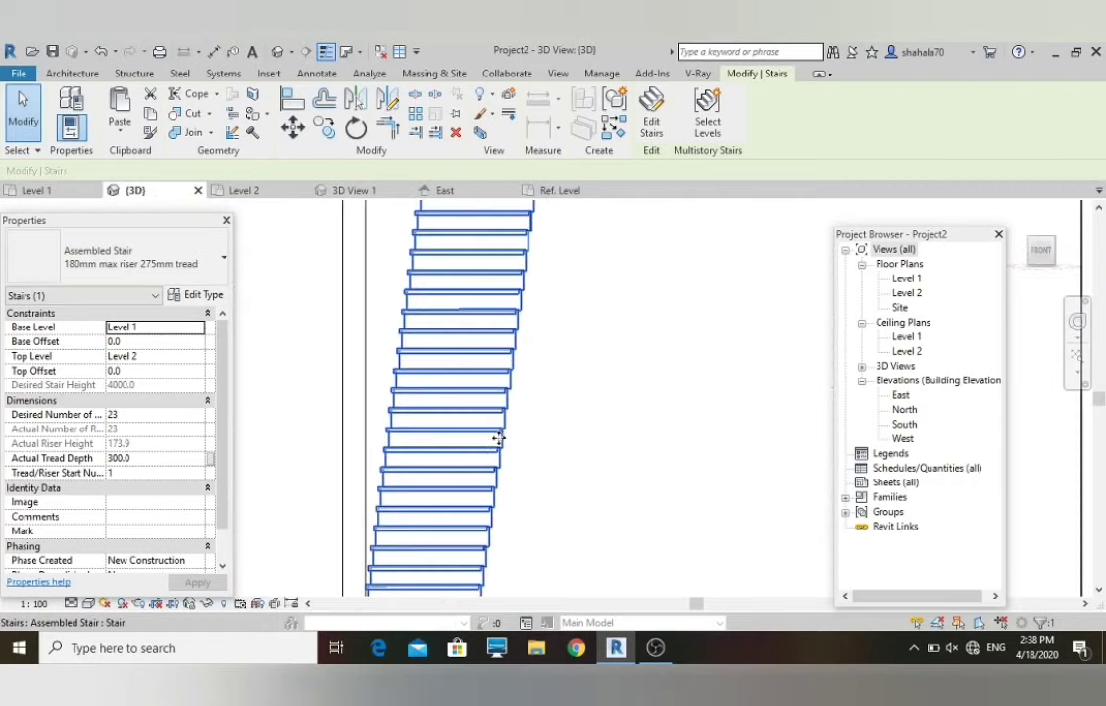
scroll(486, 421, down, 2)
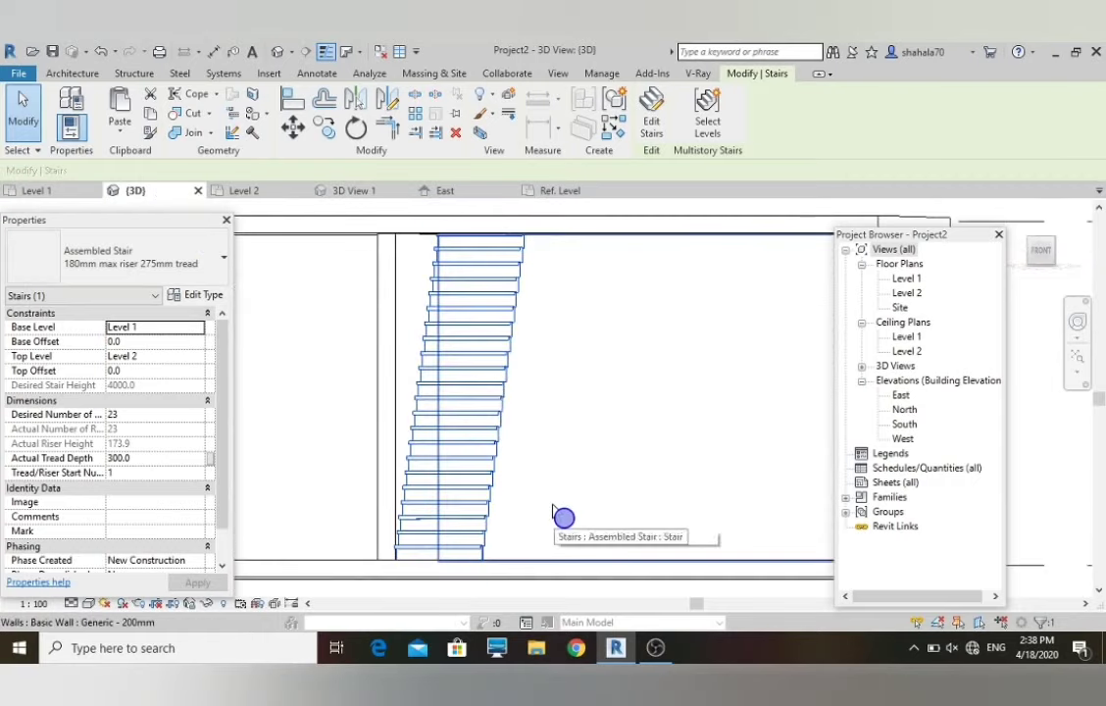
shift+middle_drag(567, 513, 502, 529)
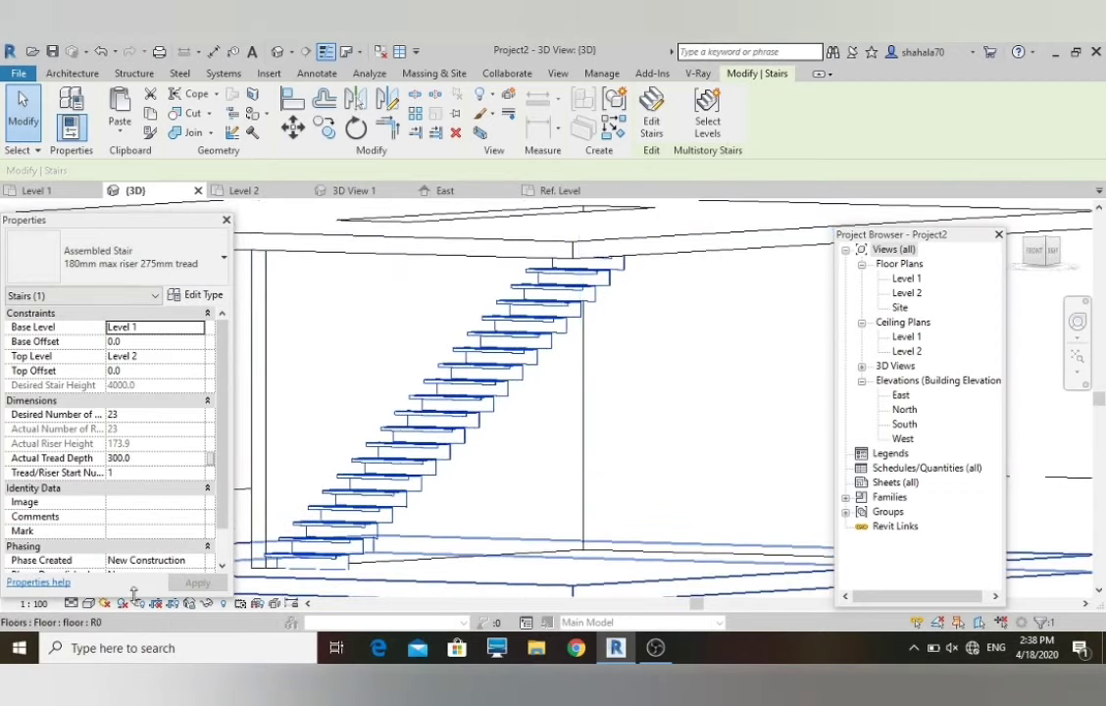
click(89, 604)
click(113, 556)
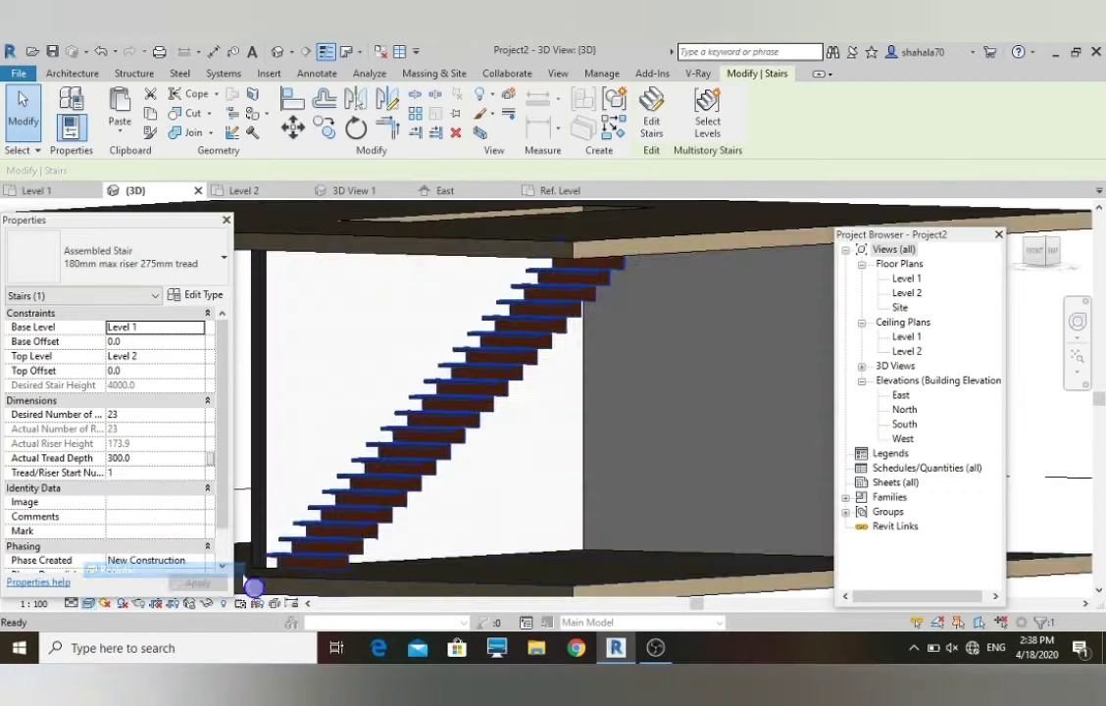
scroll(568, 514, up, 2)
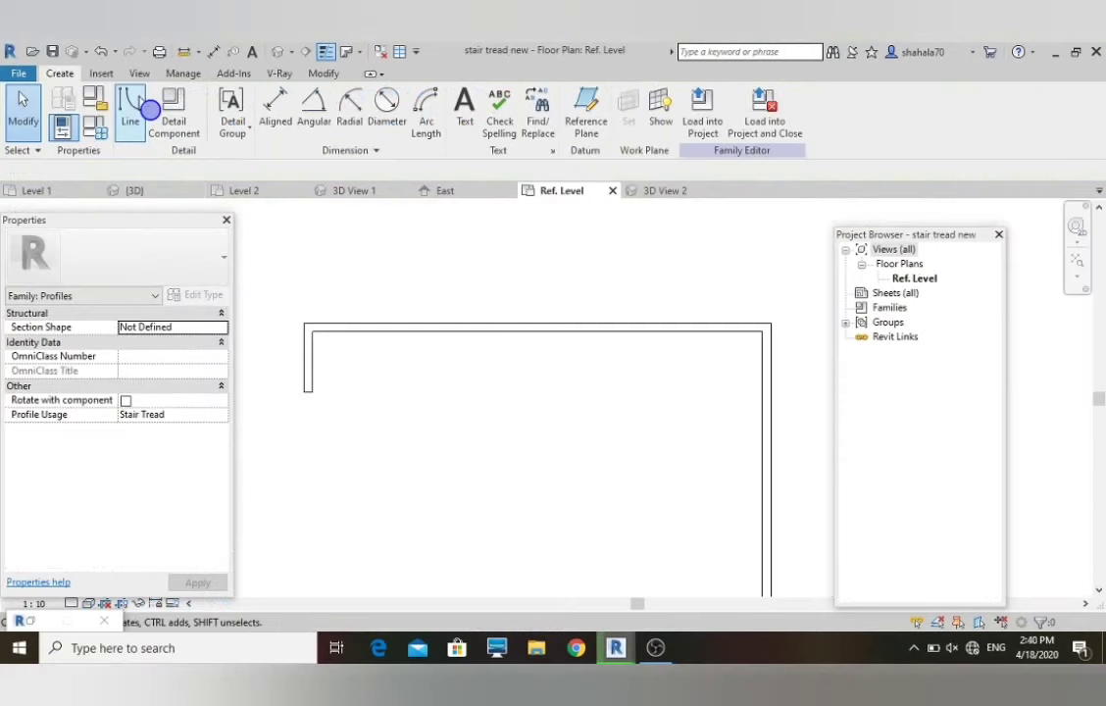
- Draw two diagonal lines under the top edge meeting in the middle to form a V
click(142, 110)
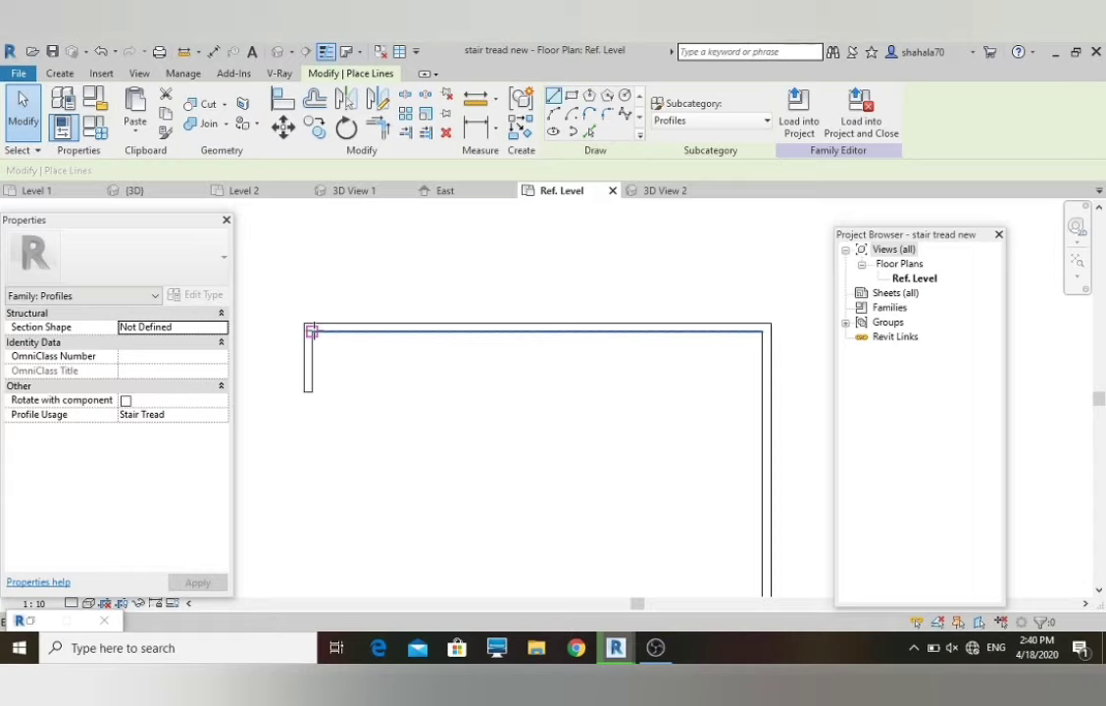
key(Escape)
key(Escape)
click(771, 354)
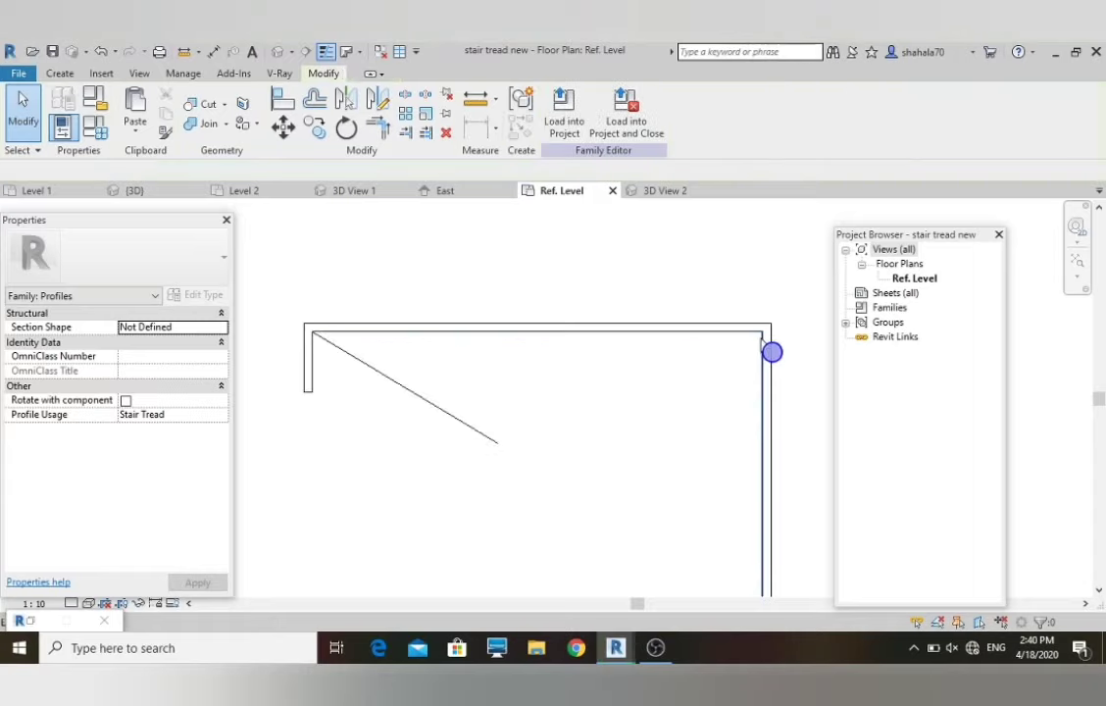
key(l)
key(i)
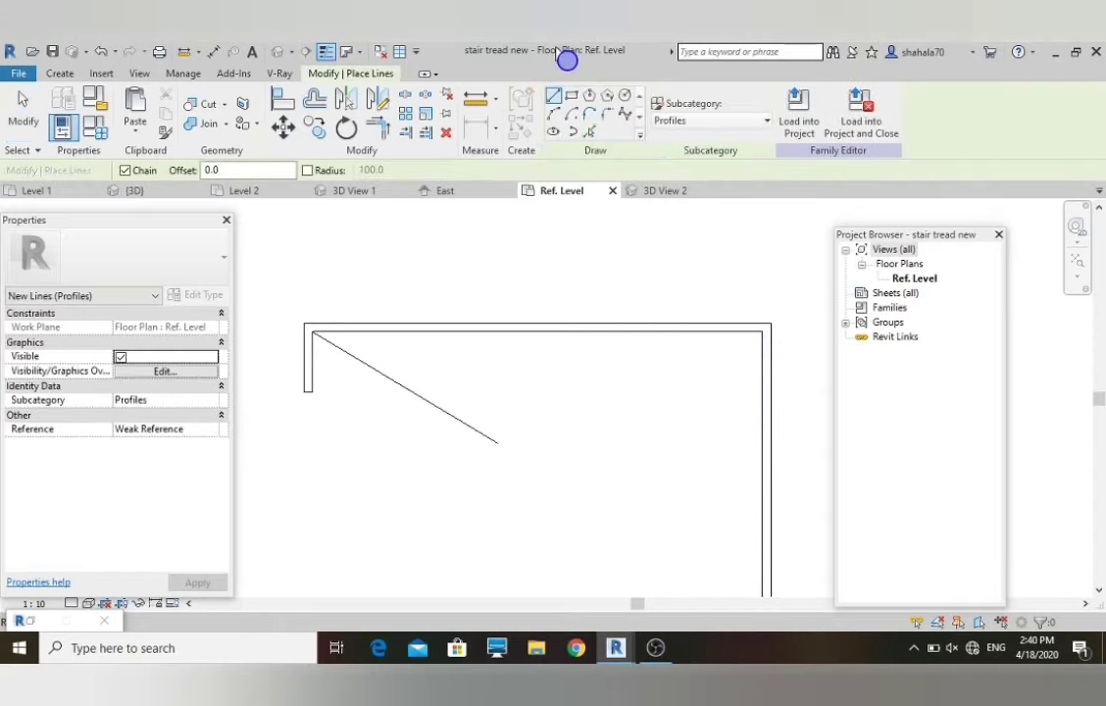
click(762, 332)
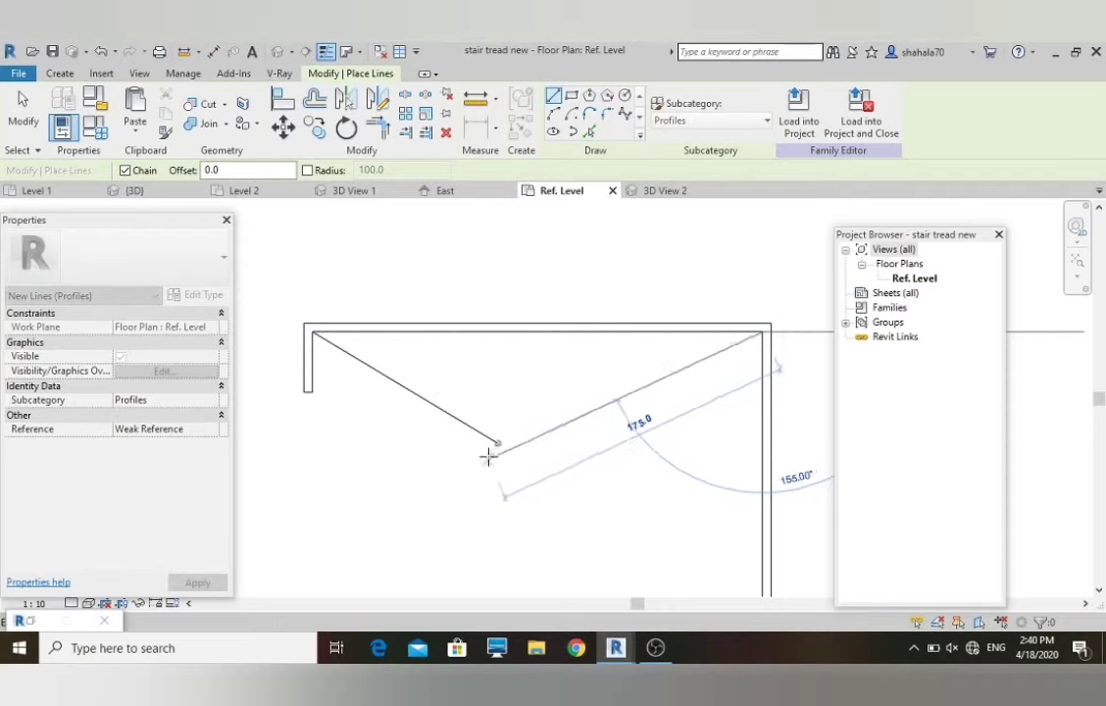
scroll(495, 454, up, 2)
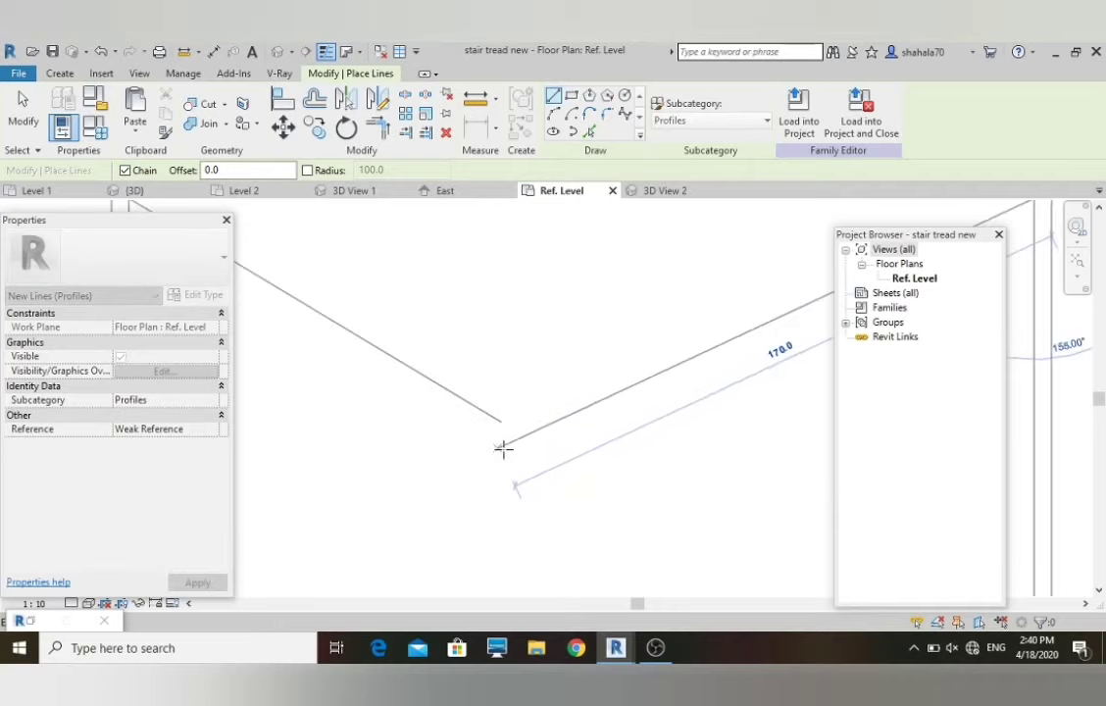
click(497, 440)
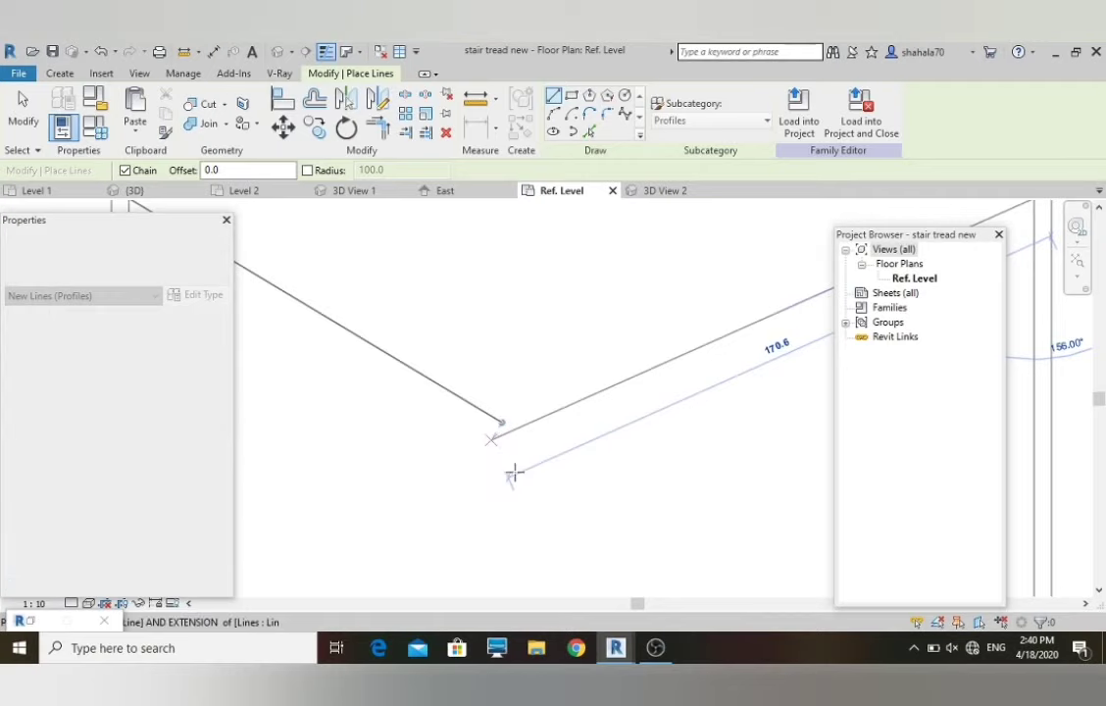
scroll(514, 468, down, 2)
key(Escape)
key(Escape)
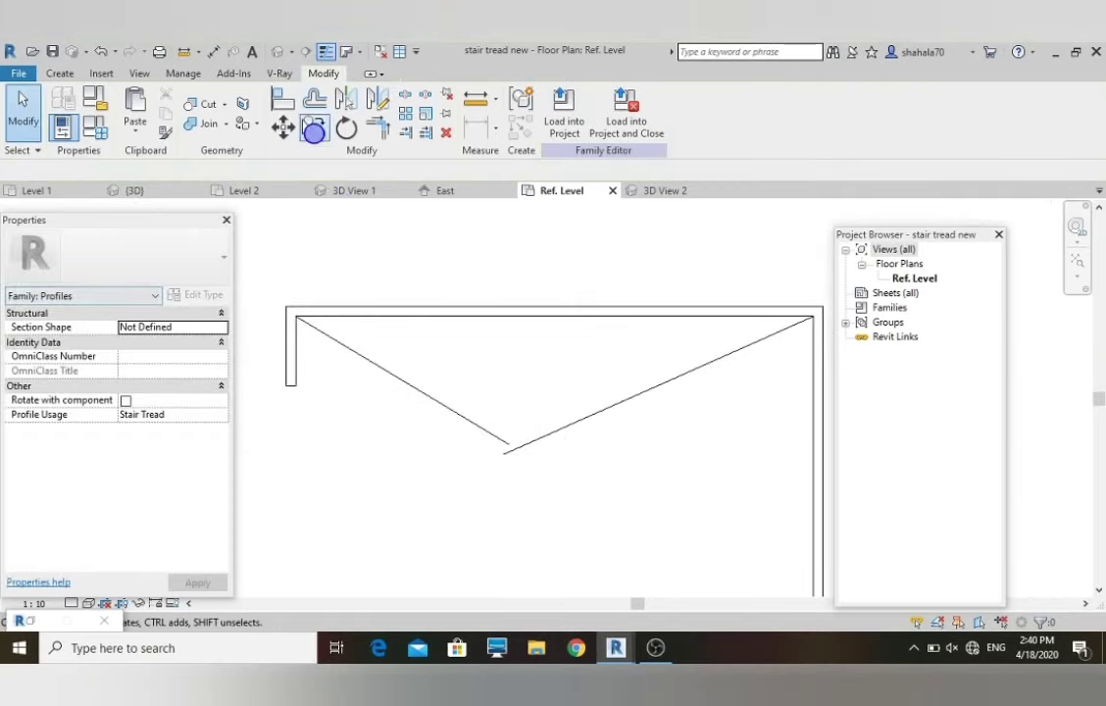
- Offset a parallel copy 5.0 below each of the two diagonals
click(314, 98)
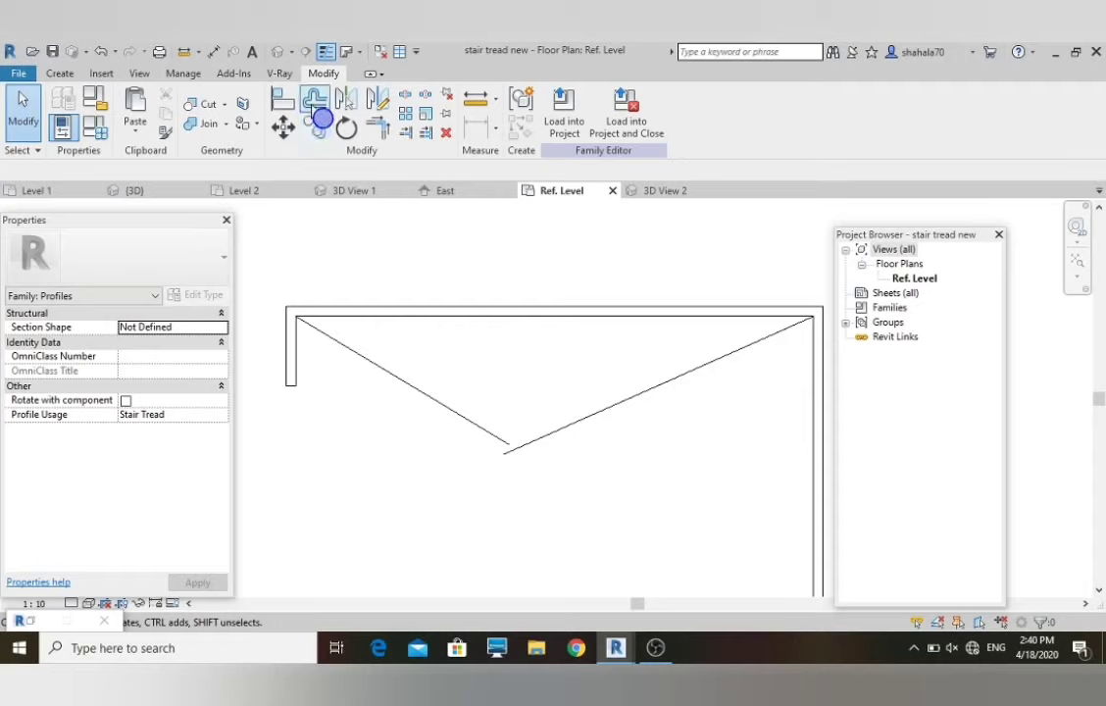
click(381, 377)
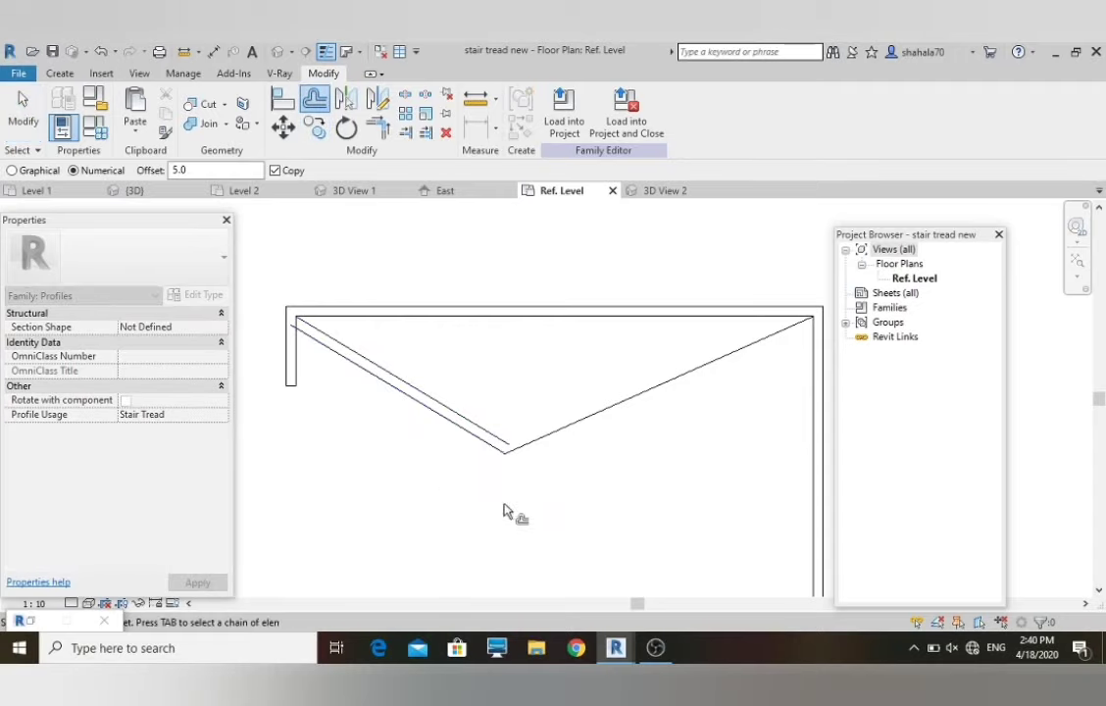
click(597, 422)
scroll(322, 365, up, 2)
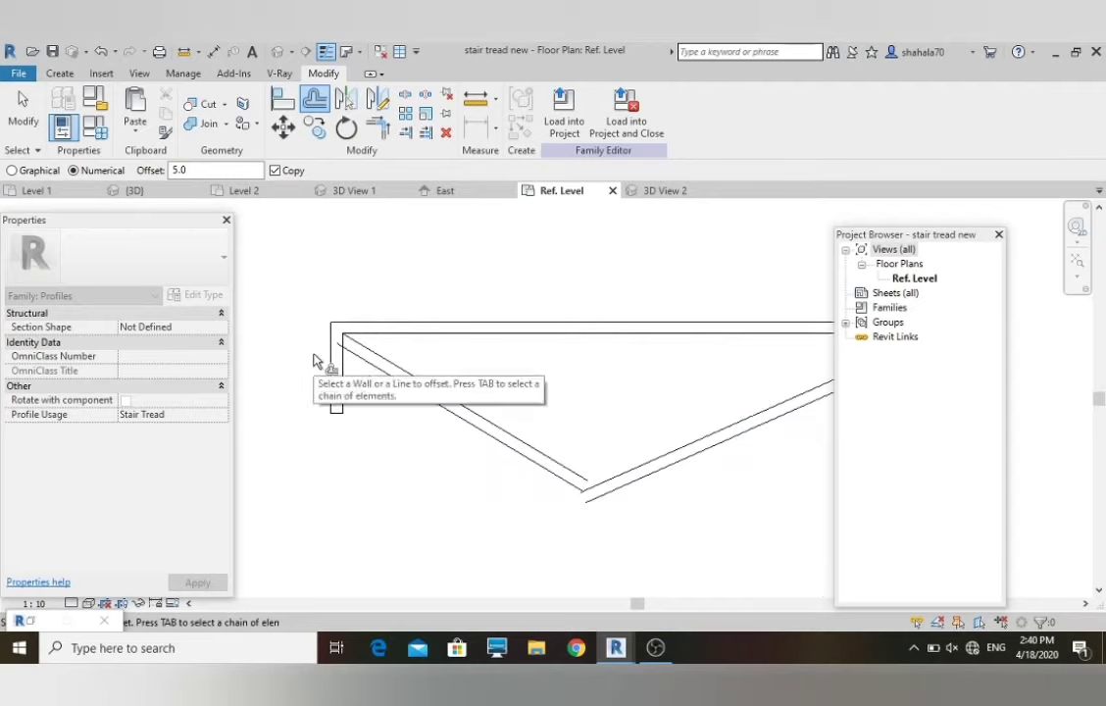
key(Escape)
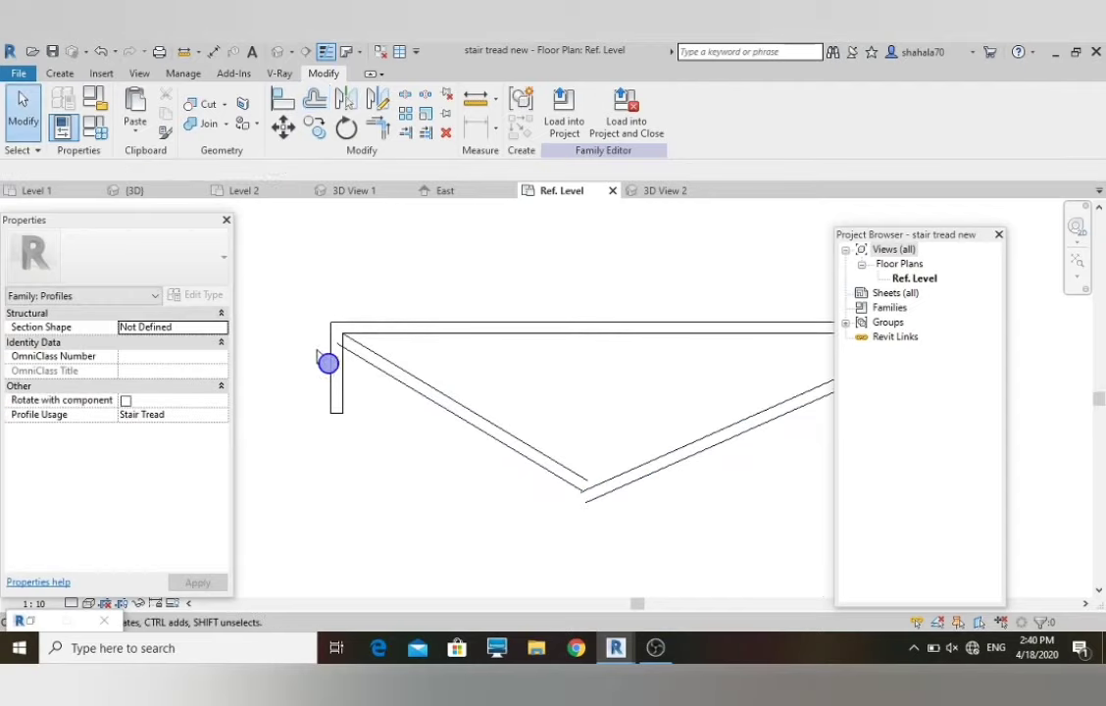
- Crossing-select and delete the old L-shaped lines at the left edge, then undo the deletion
scroll(329, 363, up, 2)
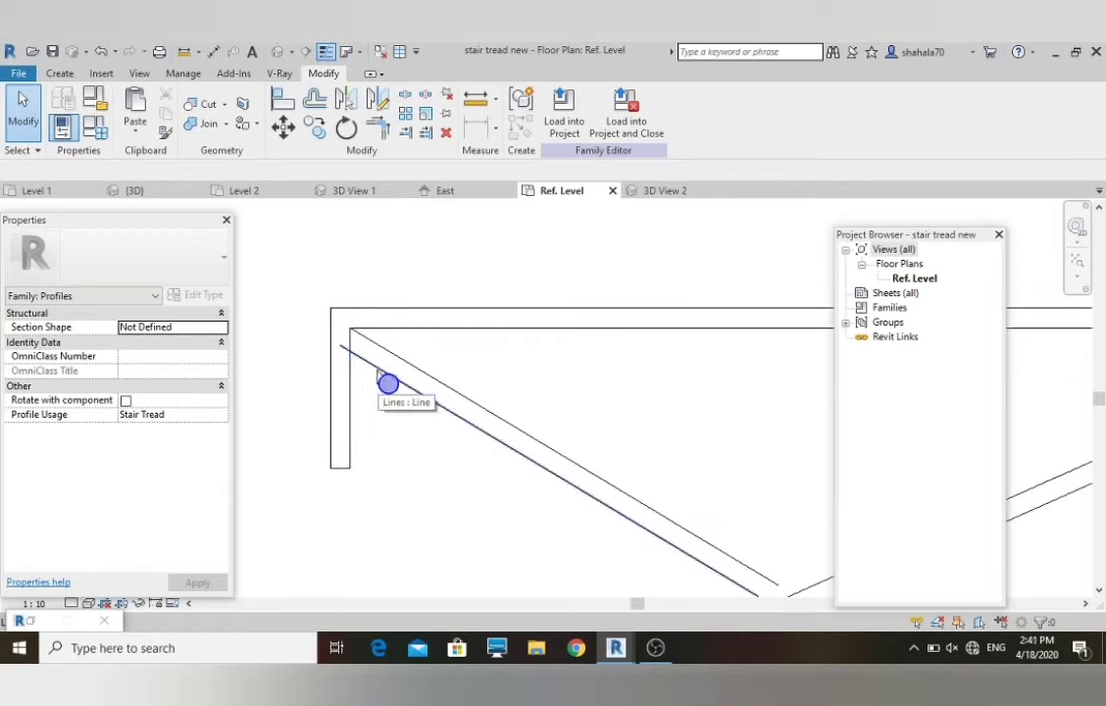
scroll(381, 441, up, 1)
drag(381, 522, 300, 447)
key(Delete)
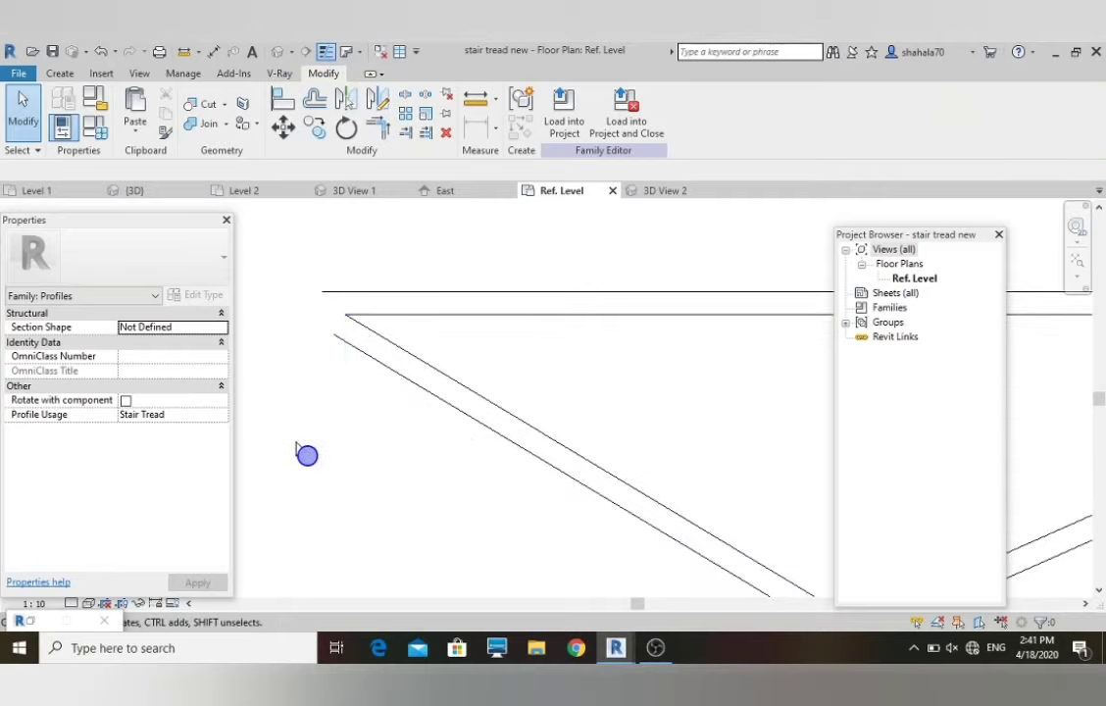
click(108, 51)
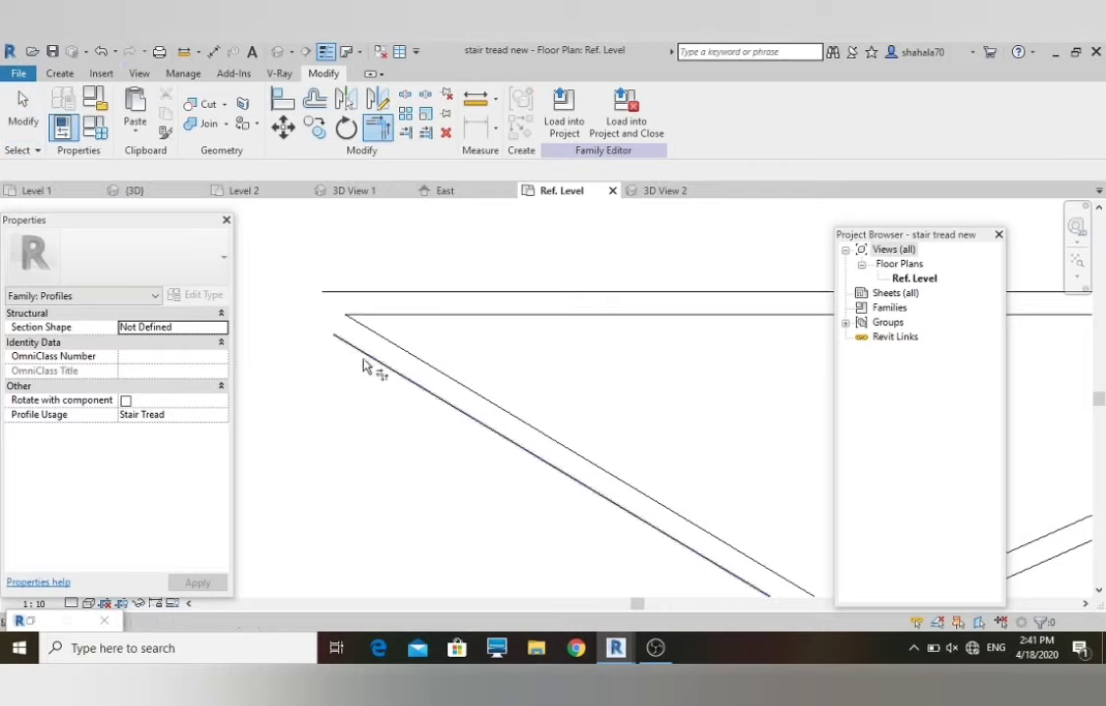
- Join the top edge and outer diagonal into a corner with Trim/Extend to Corner
scroll(329, 292, down, 5)
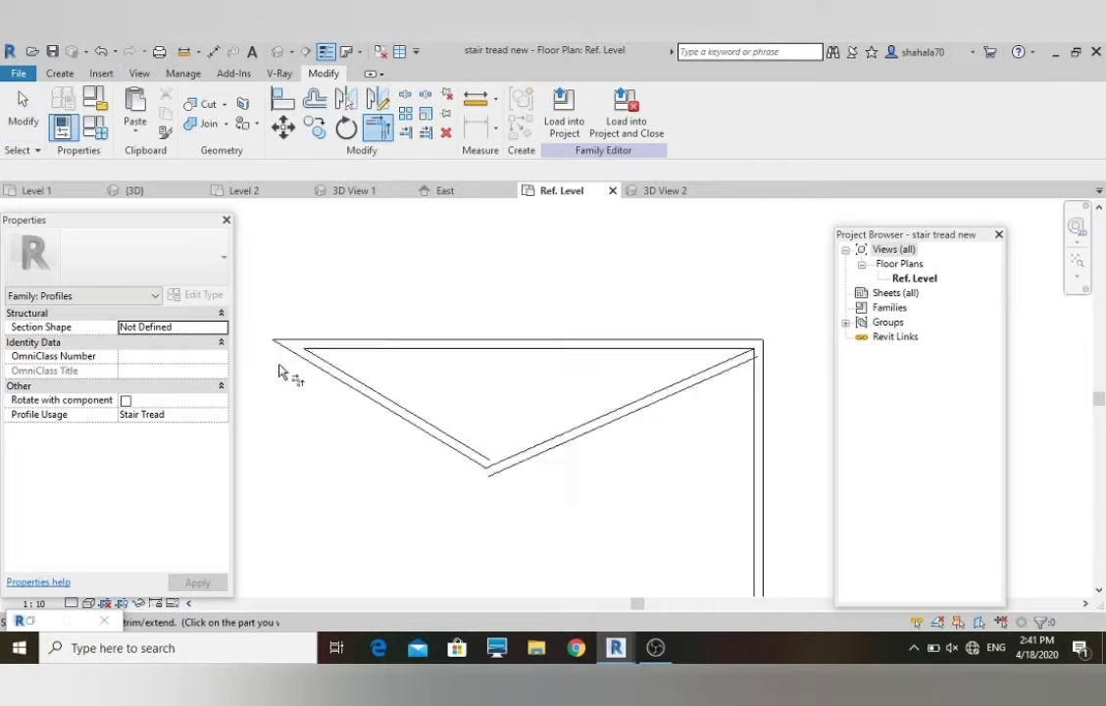
scroll(423, 461, up, 4)
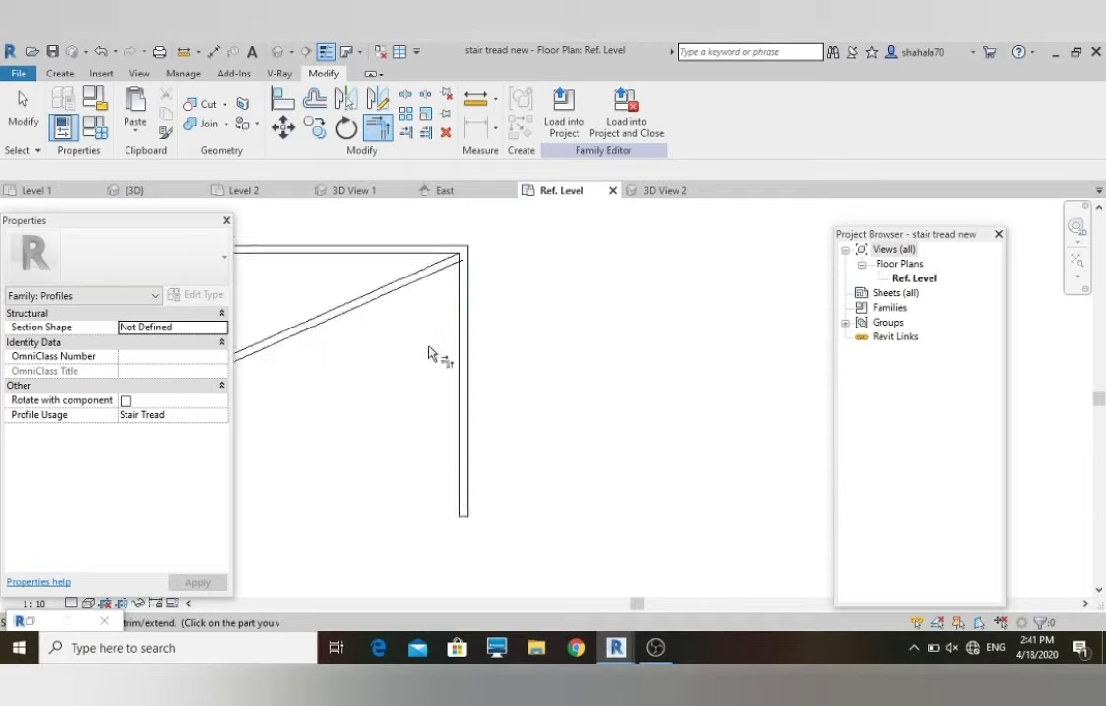
click(454, 272)
click(439, 242)
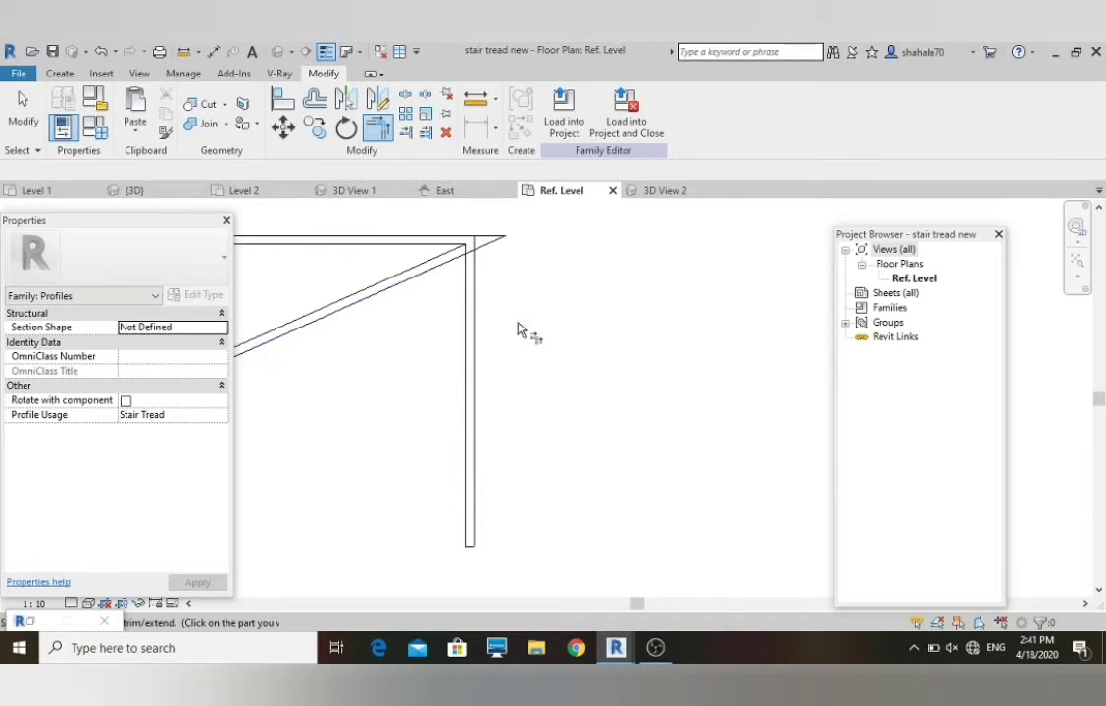
key(Escape)
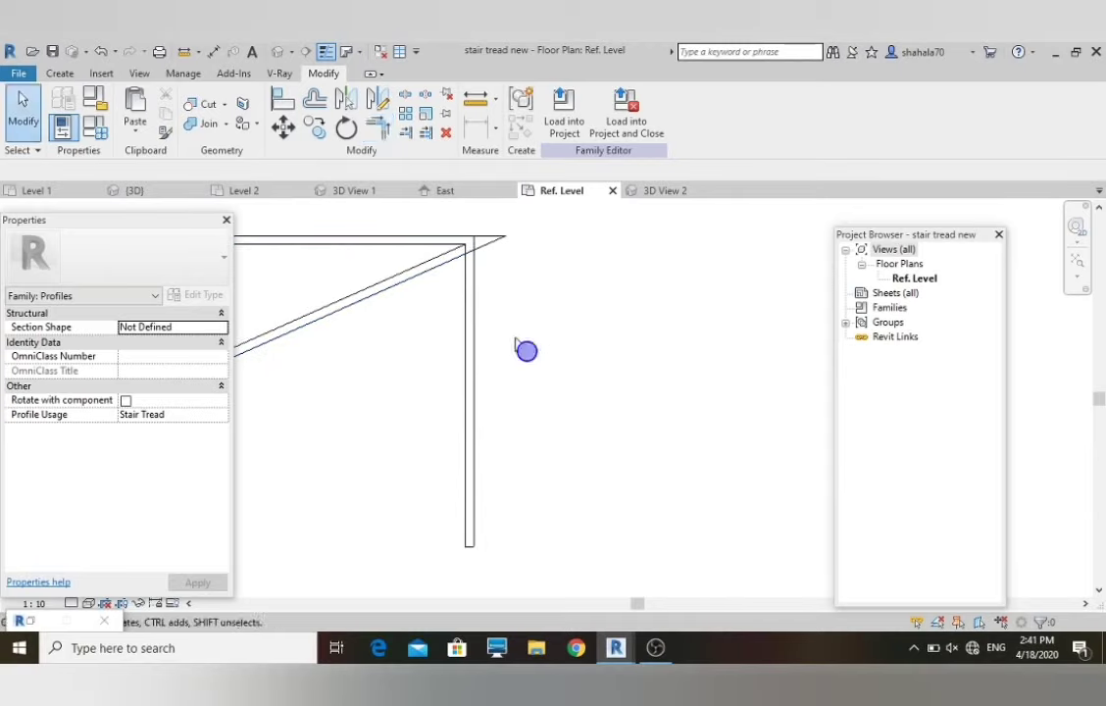
- Delete the leftover vertical line from the tread profile
drag(560, 477, 414, 420)
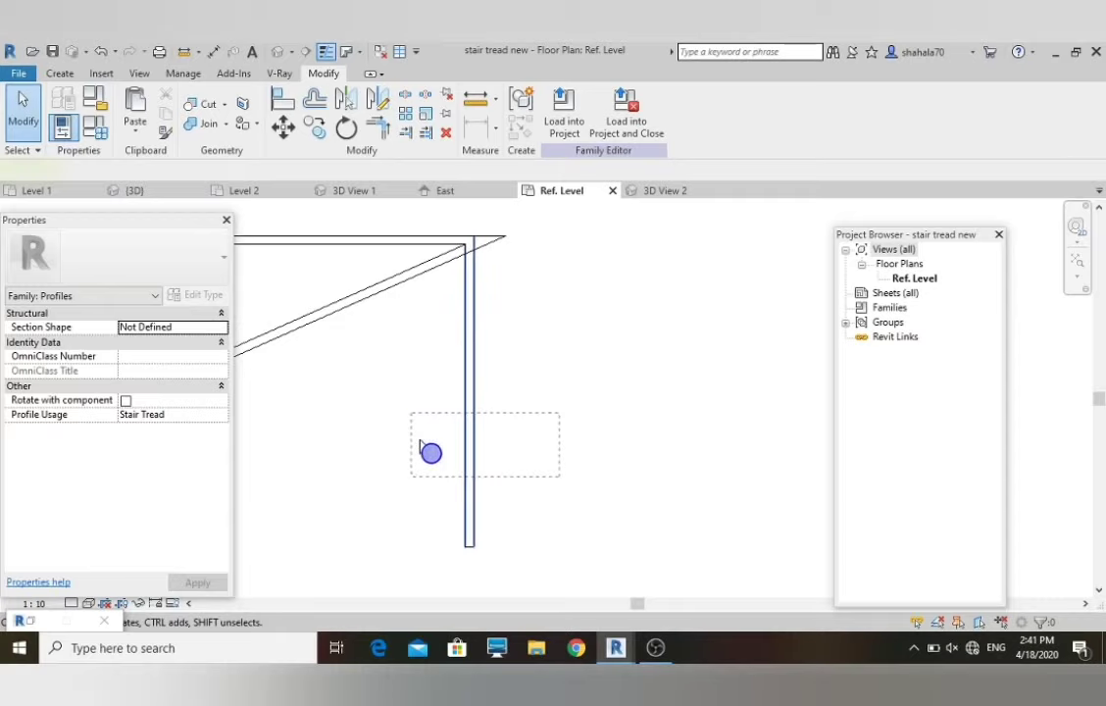
key(Delete)
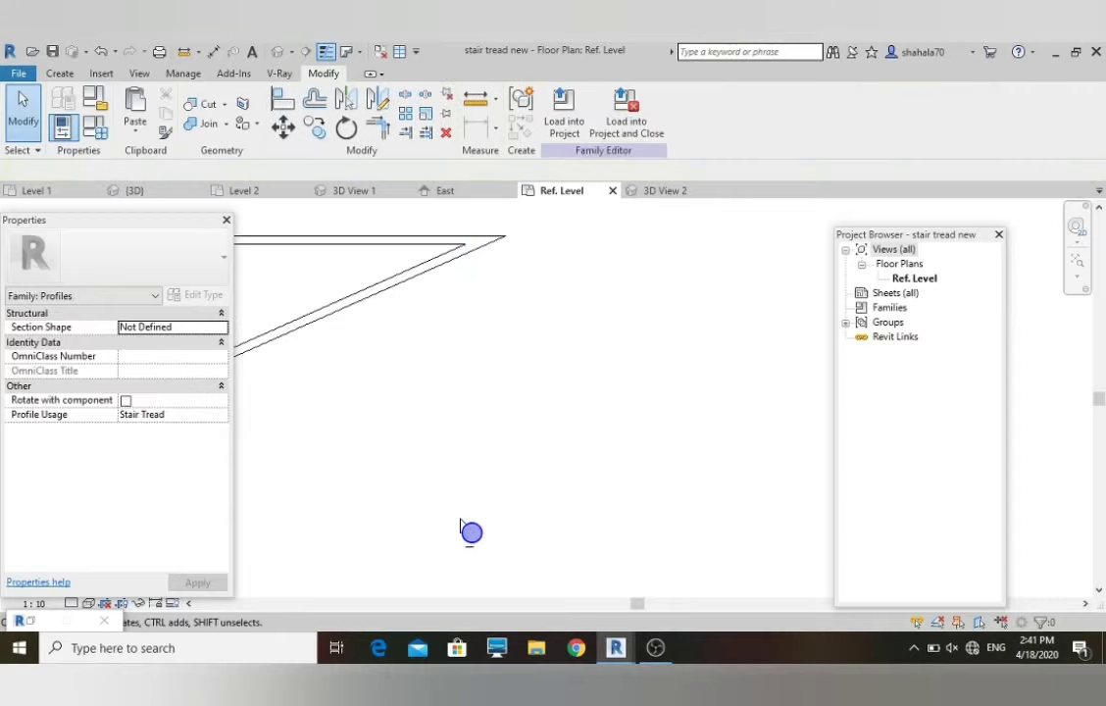
key(ctrl+z)
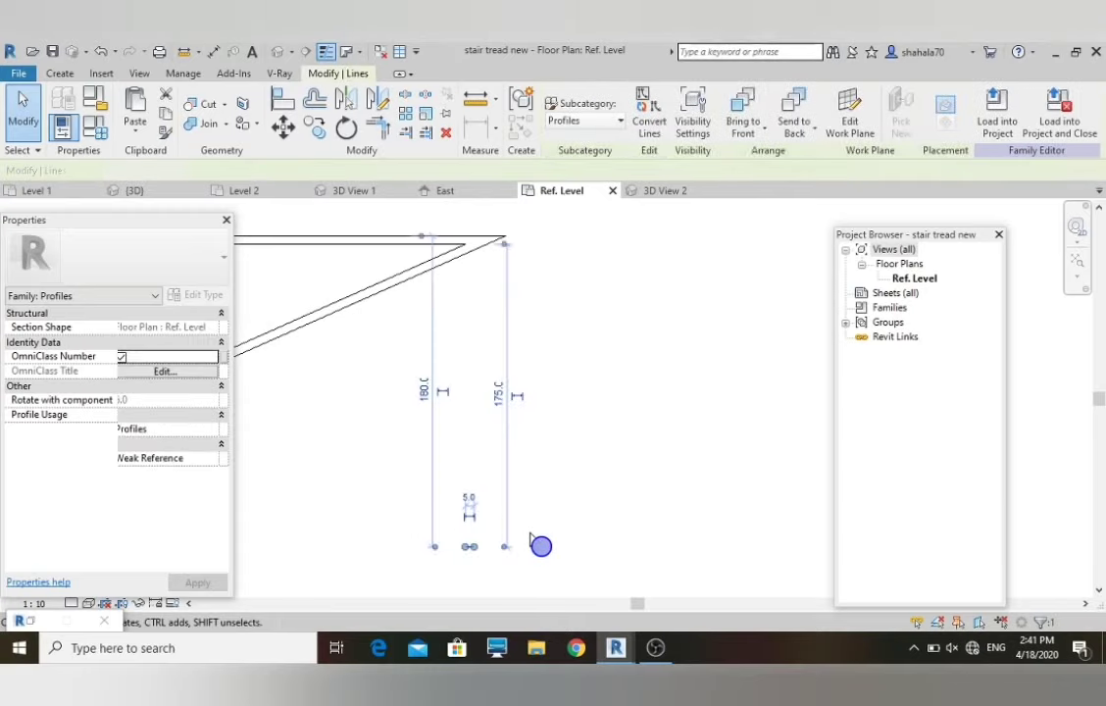
key(ctrl+y)
scroll(481, 483, down, 3)
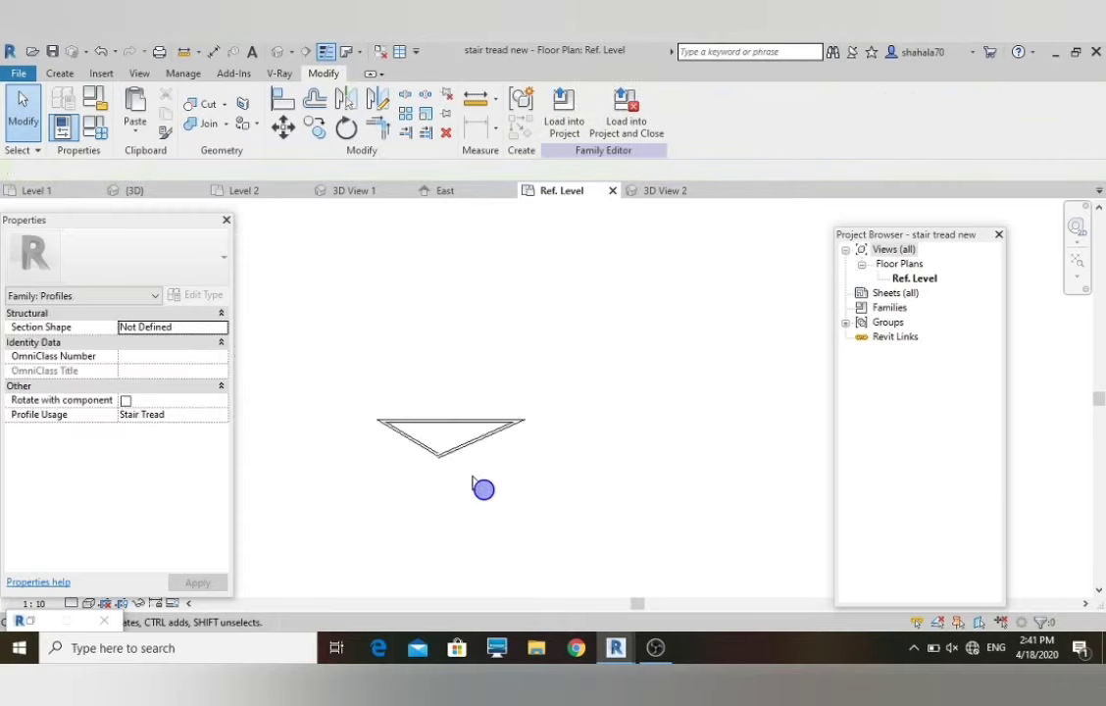
scroll(479, 482, up, 4)
scroll(411, 474, up, 4)
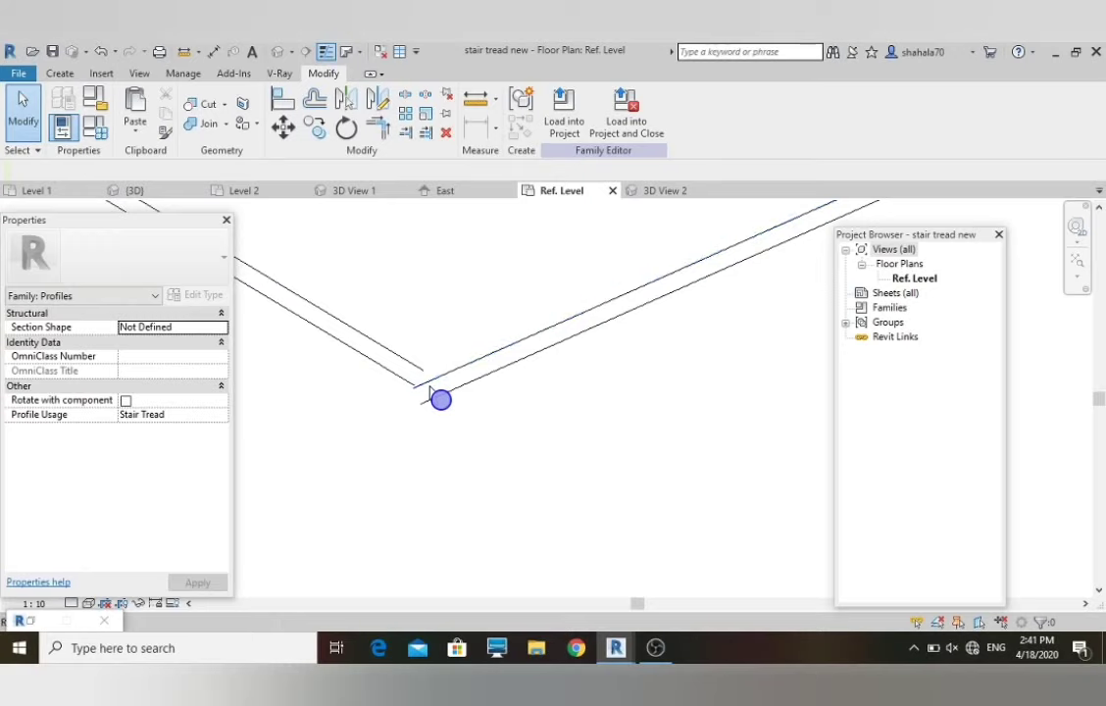
- Draw two closing lines at the V's tip, from the vertex and from the blue line's endpoint
key(l)
key(i)
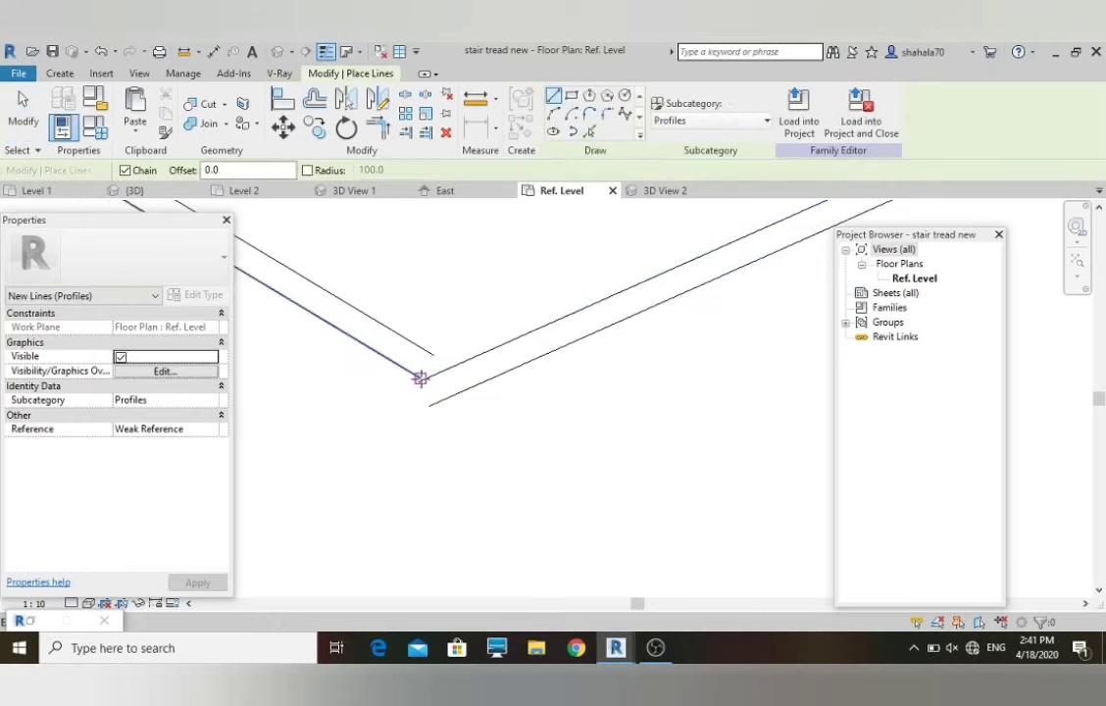
click(408, 377)
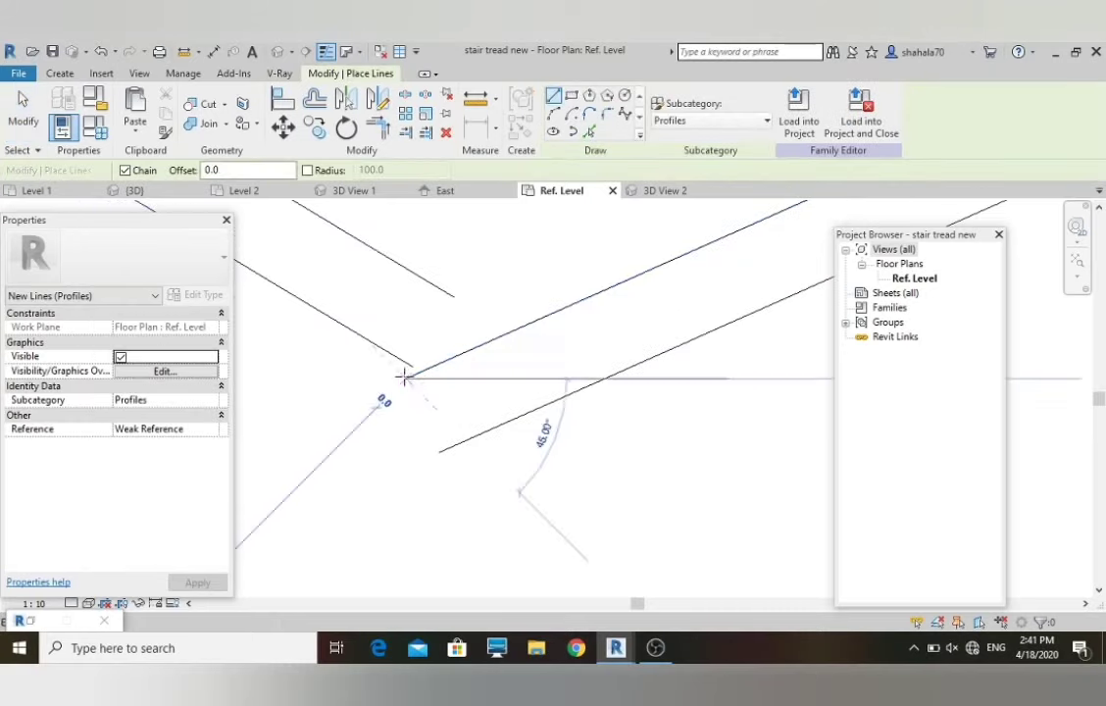
click(446, 448)
key(Escape)
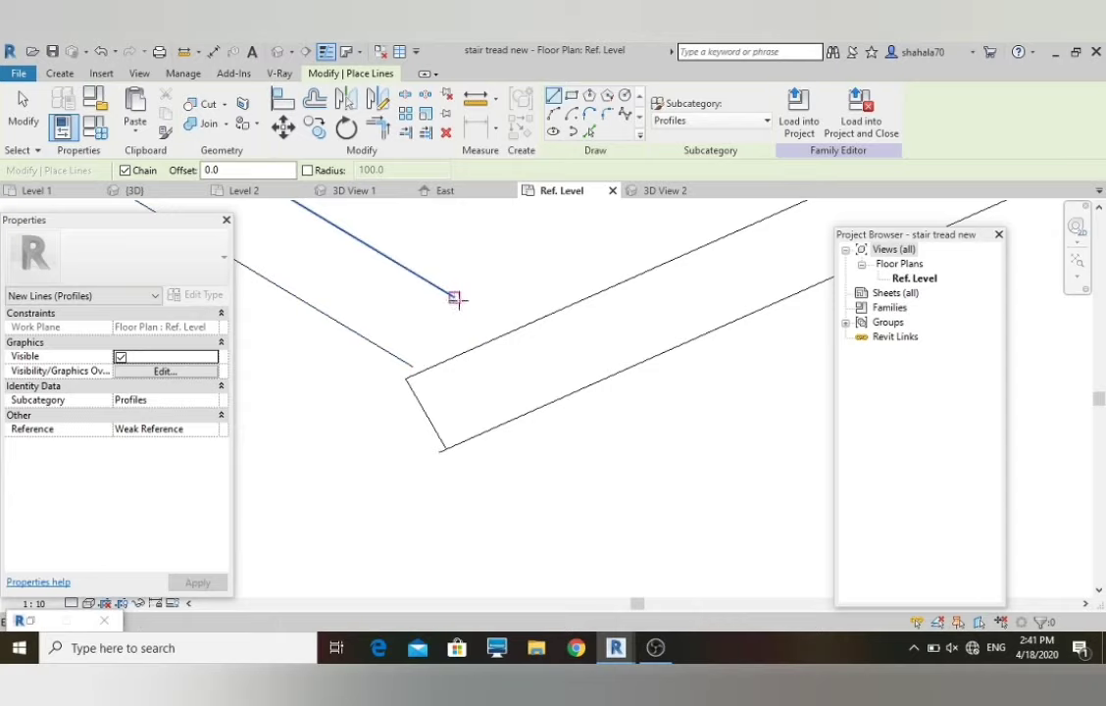
scroll(459, 298, up, 3)
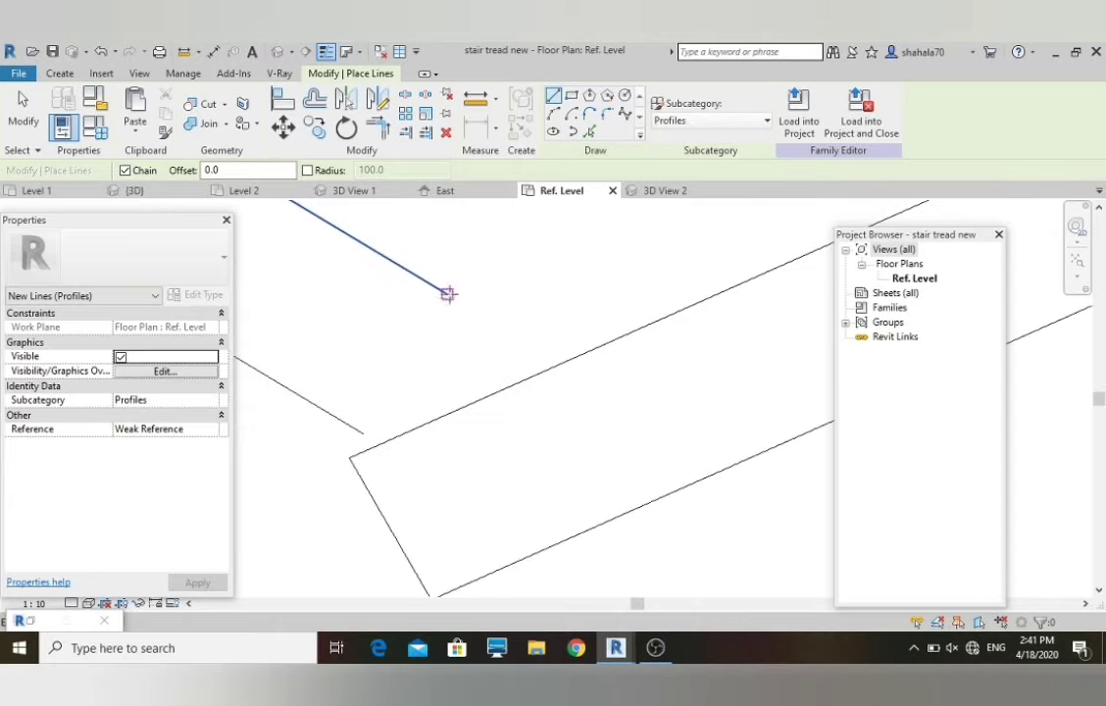
click(448, 294)
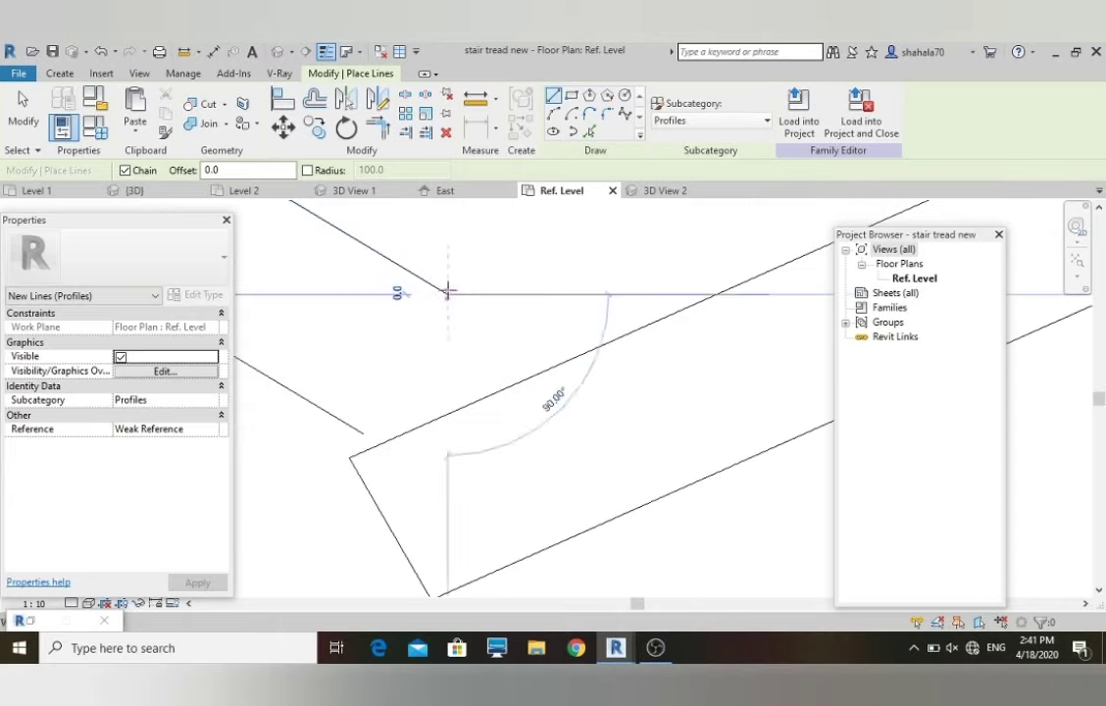
click(362, 432)
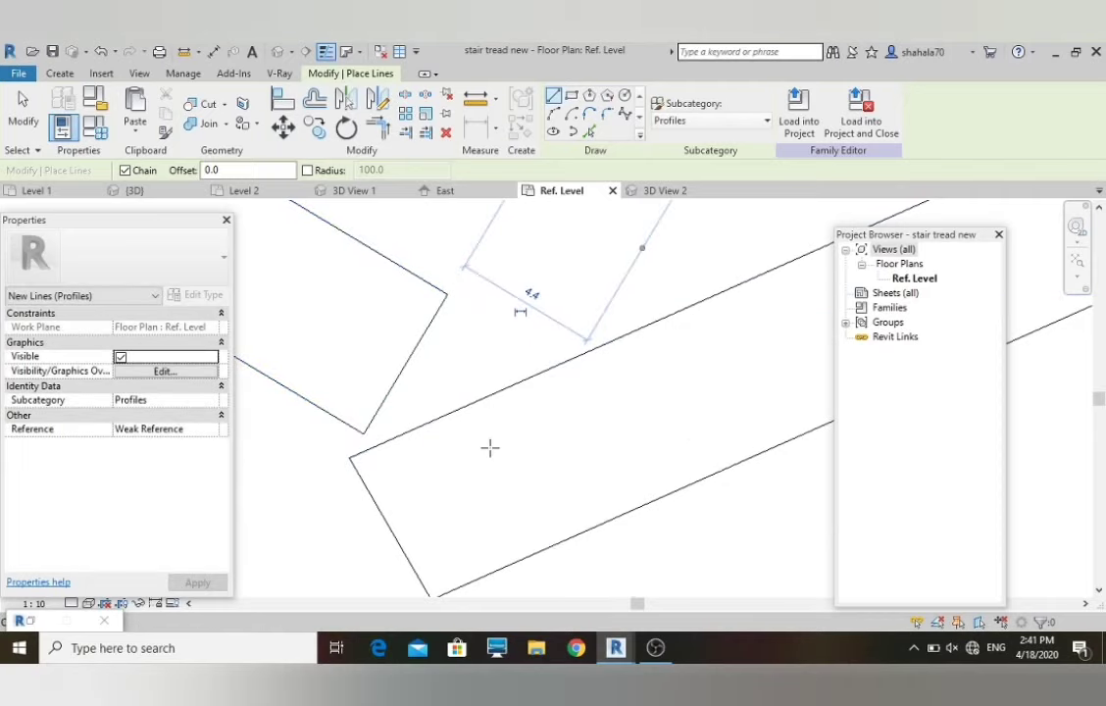
key(Escape)
key(Escape)
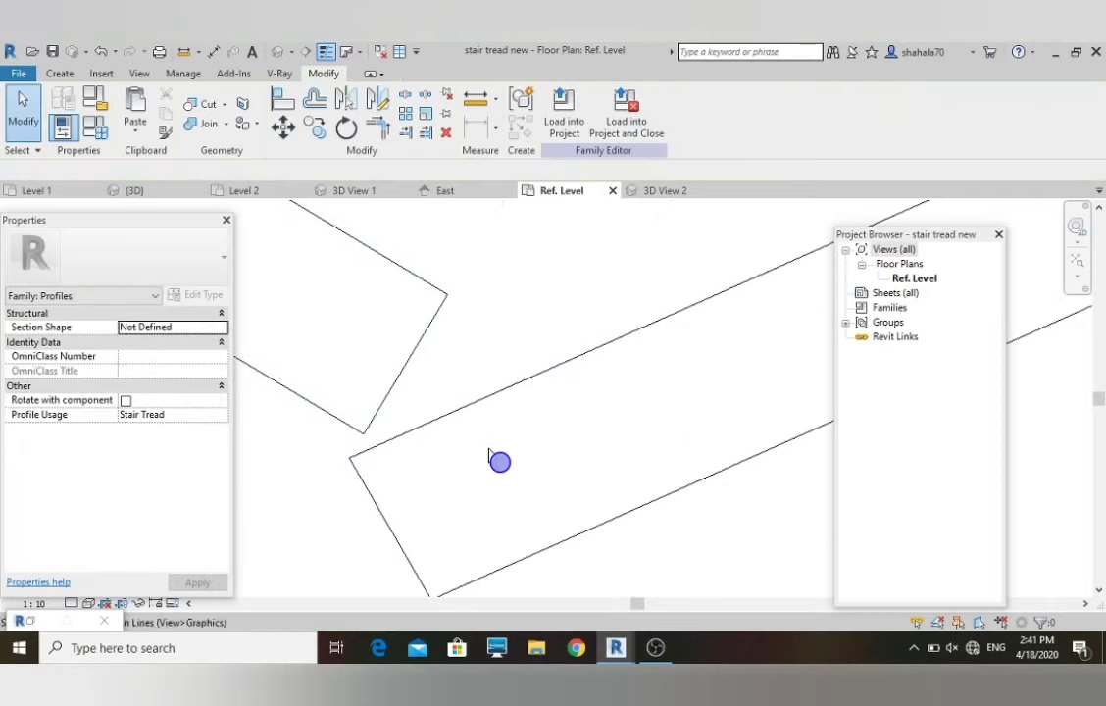
- Trim the left and bottom edges into a closed corner and save the tread profile family
key(t)
key(r)
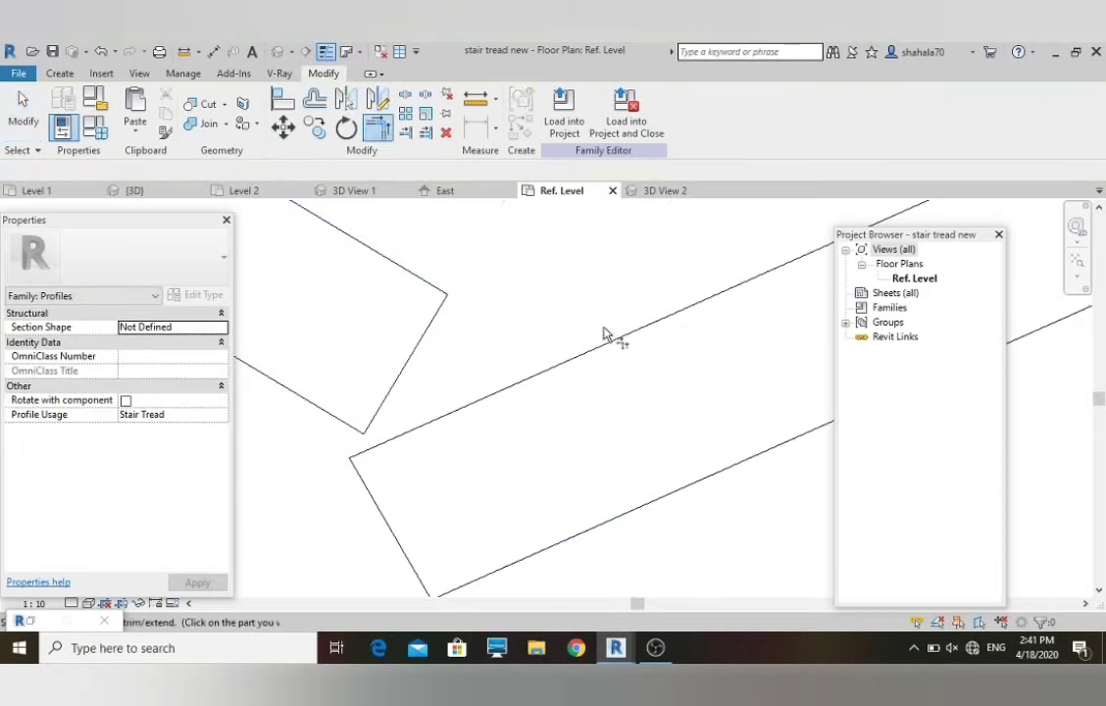
middle_drag(605, 334, 469, 410)
click(514, 342)
click(538, 345)
scroll(546, 348, up, 4)
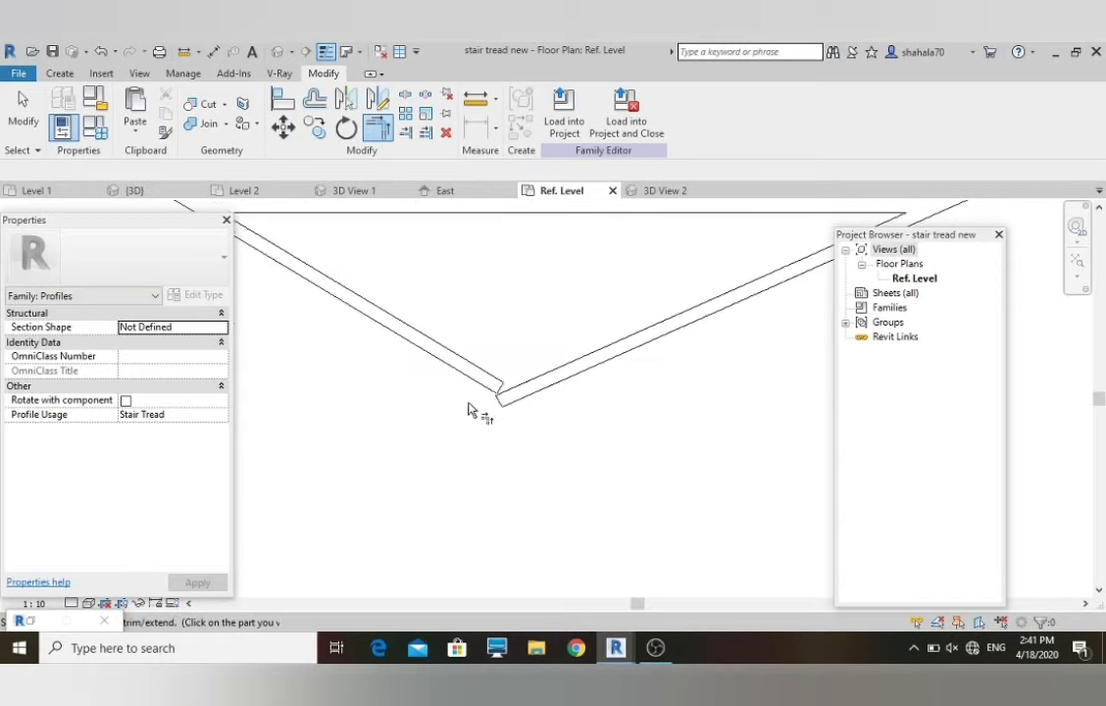
scroll(469, 410, down, 2)
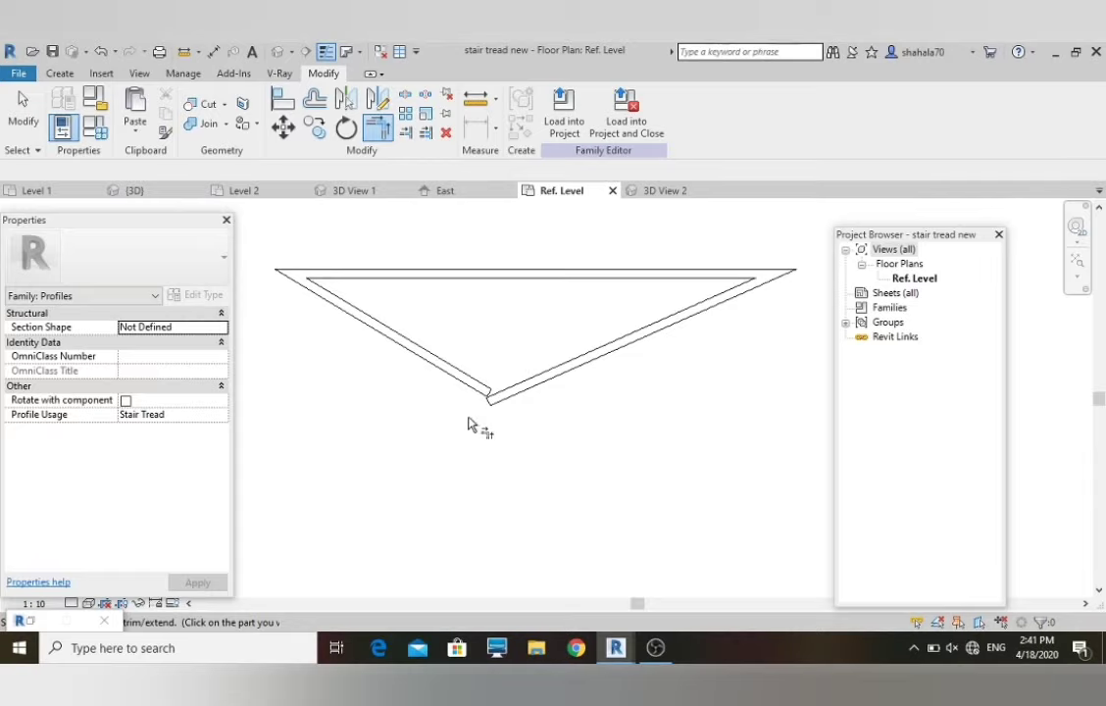
click(52, 51)
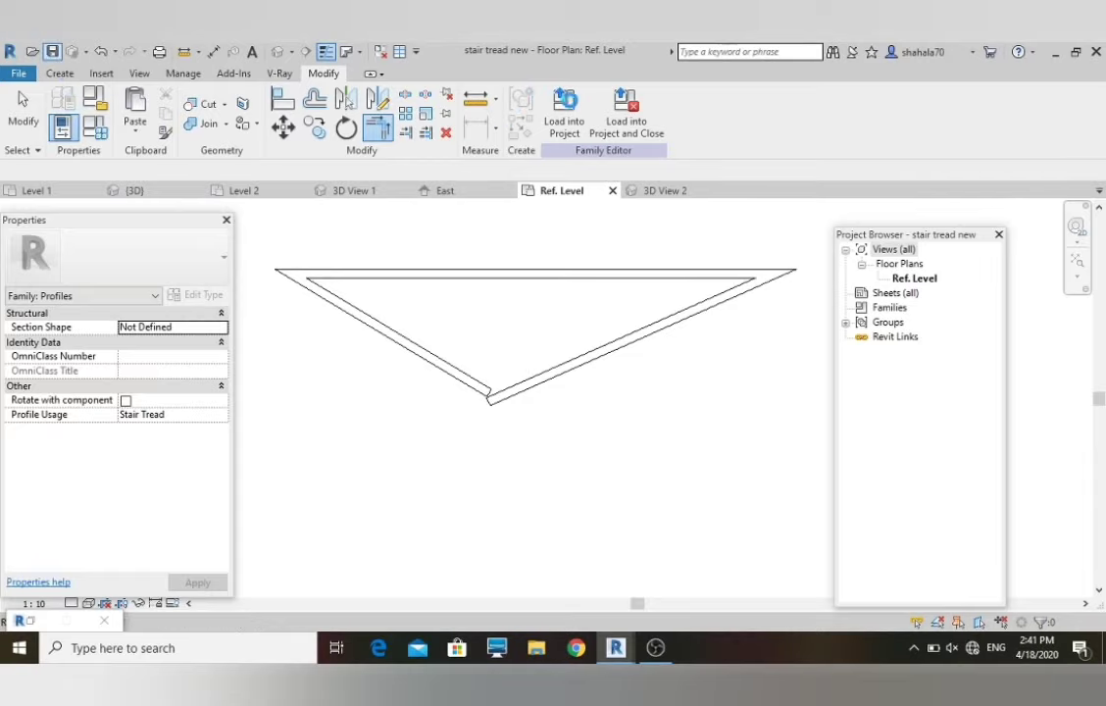
- Load the revised tread profile, overwrite the existing version and its parameters, and check the East elevation
click(575, 110)
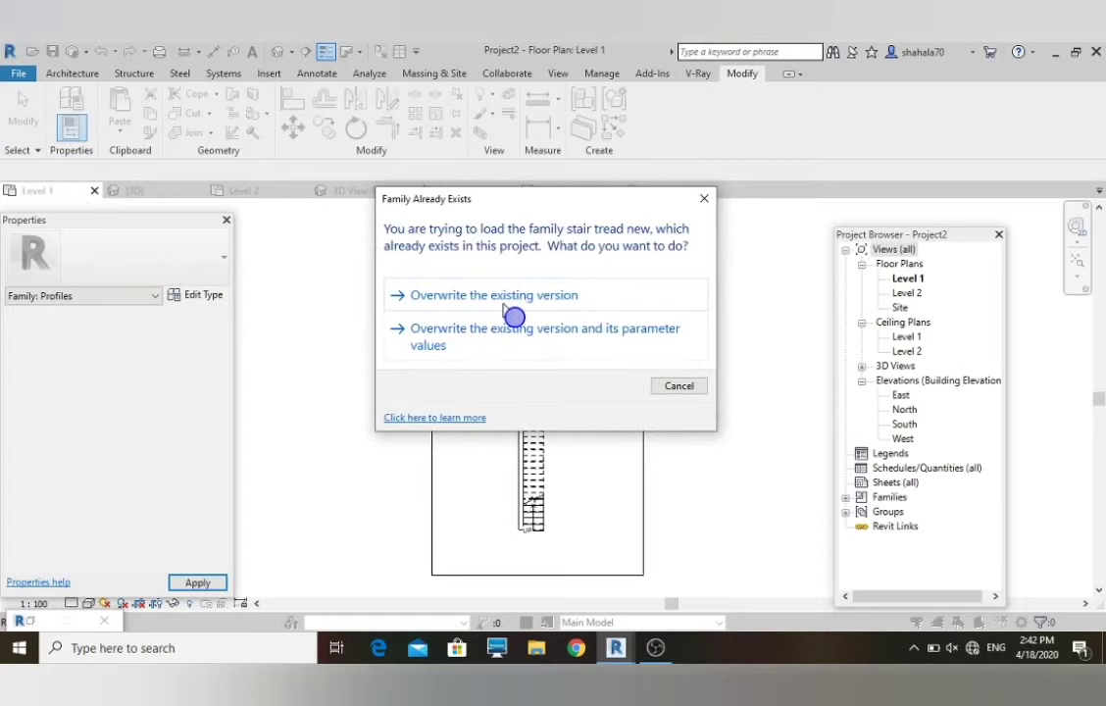
click(563, 338)
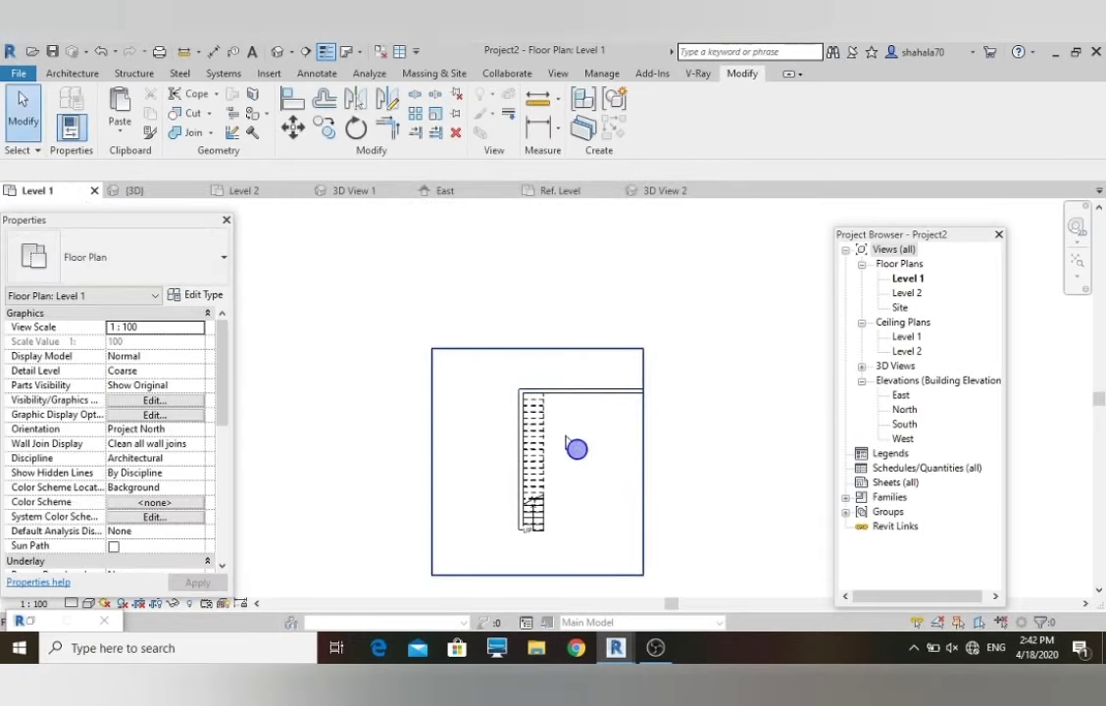
click(479, 199)
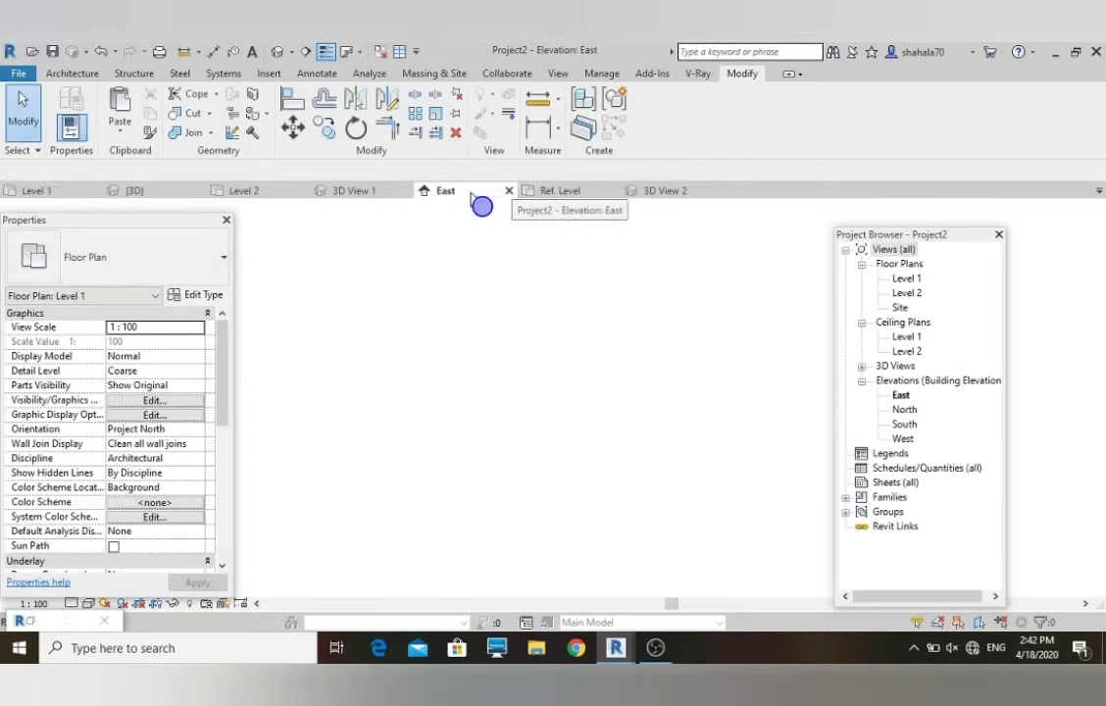
scroll(517, 436, up, 5)
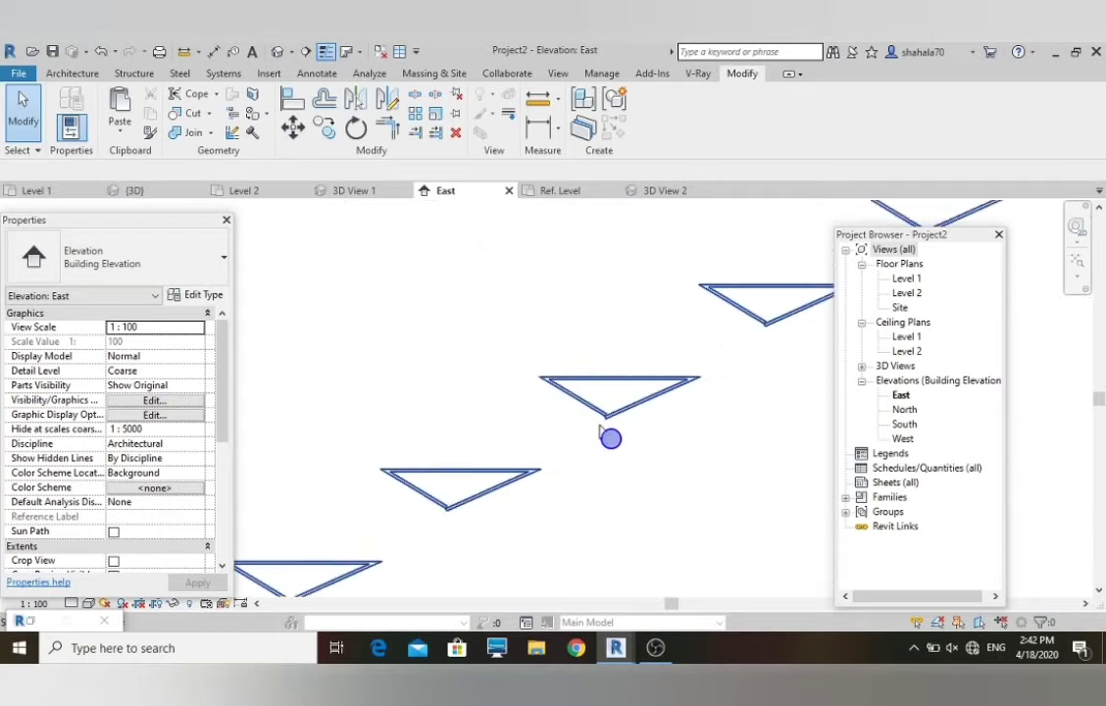
scroll(610, 438, up, 3)
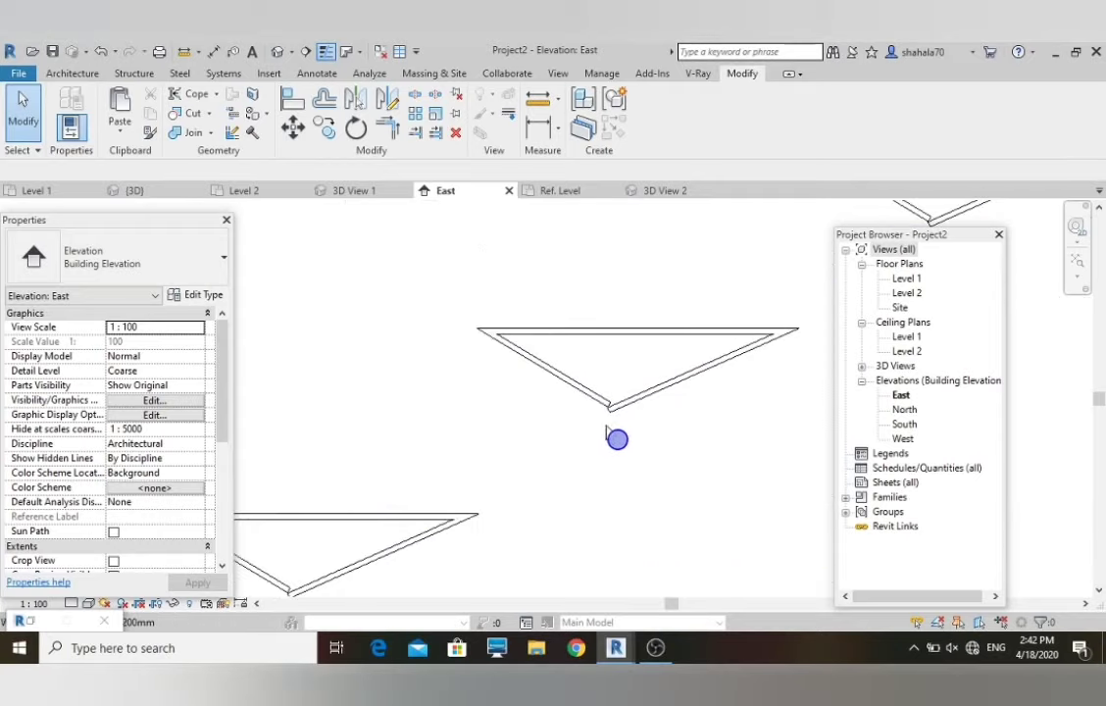
scroll(618, 442, down, 4)
- Review the V-shaped mahogany treads in the Ref. Level view, 3D View 2 and the orbited default 3D view
click(574, 194)
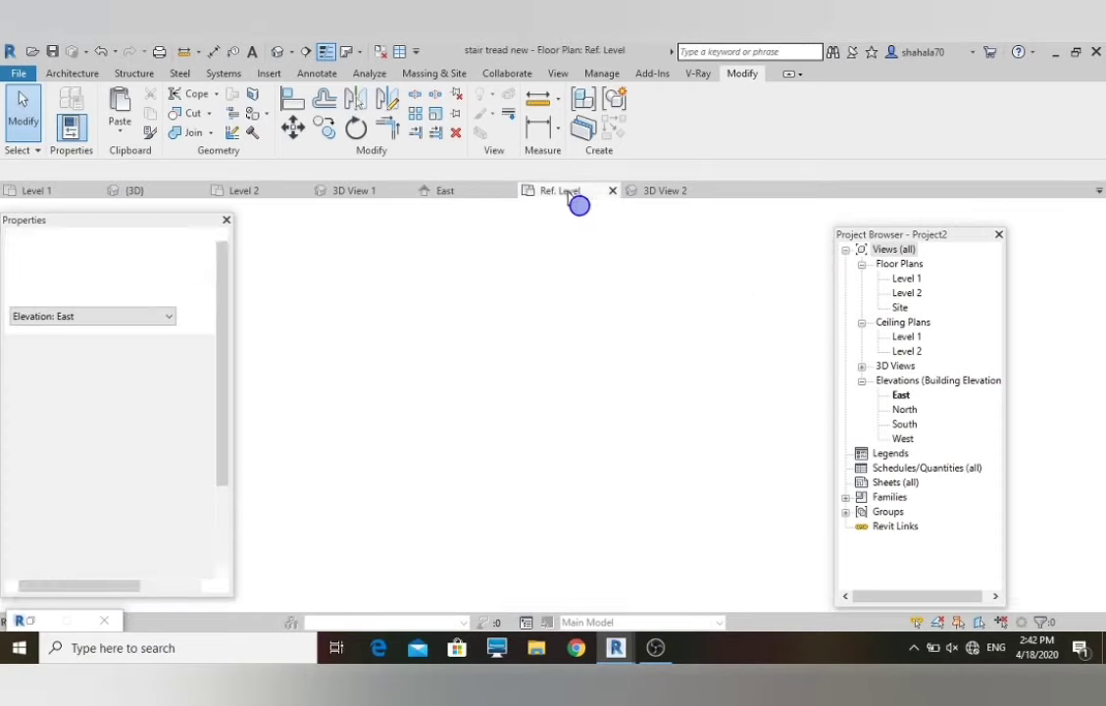
click(656, 194)
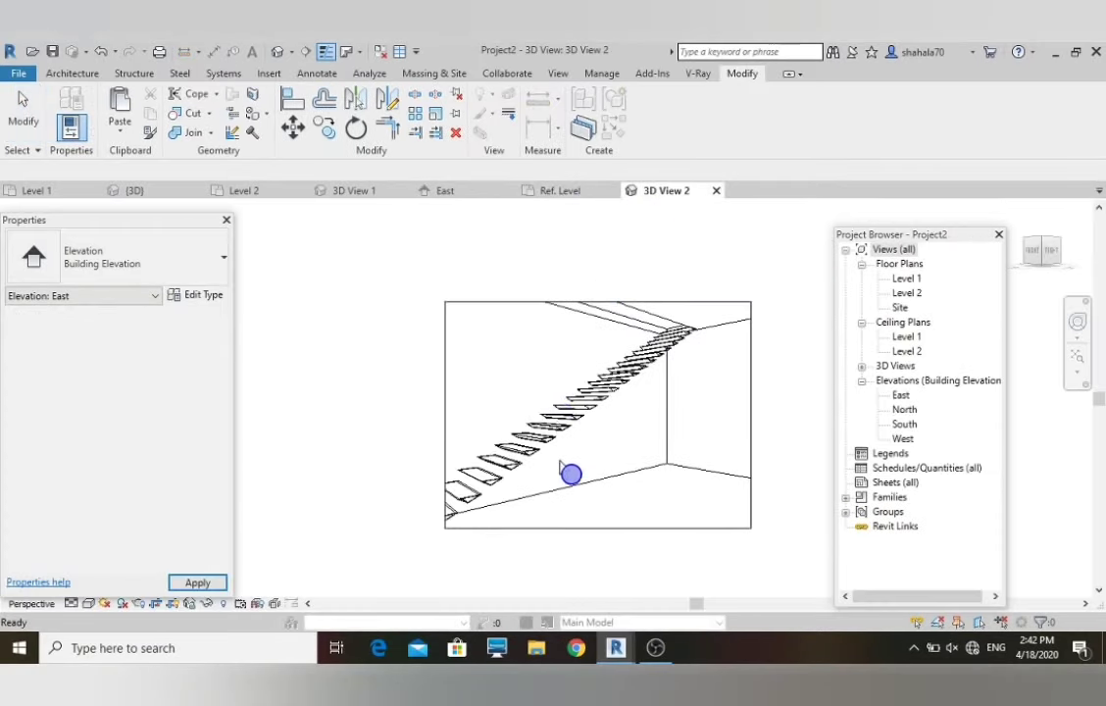
scroll(538, 459, down, 4)
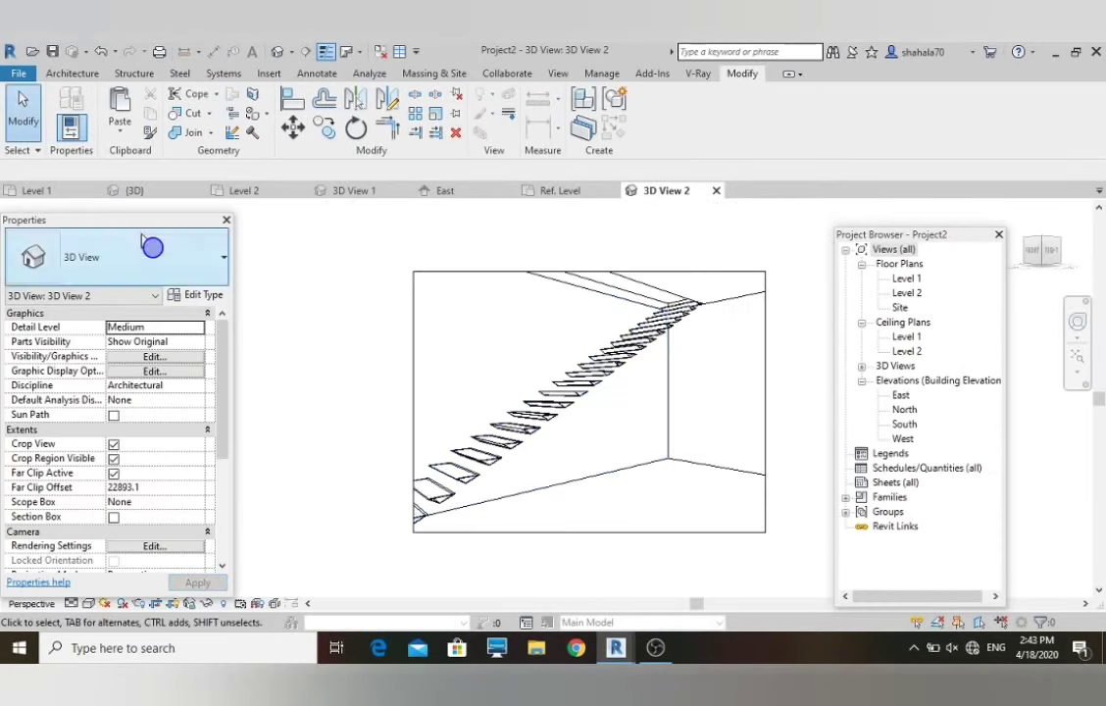
click(157, 193)
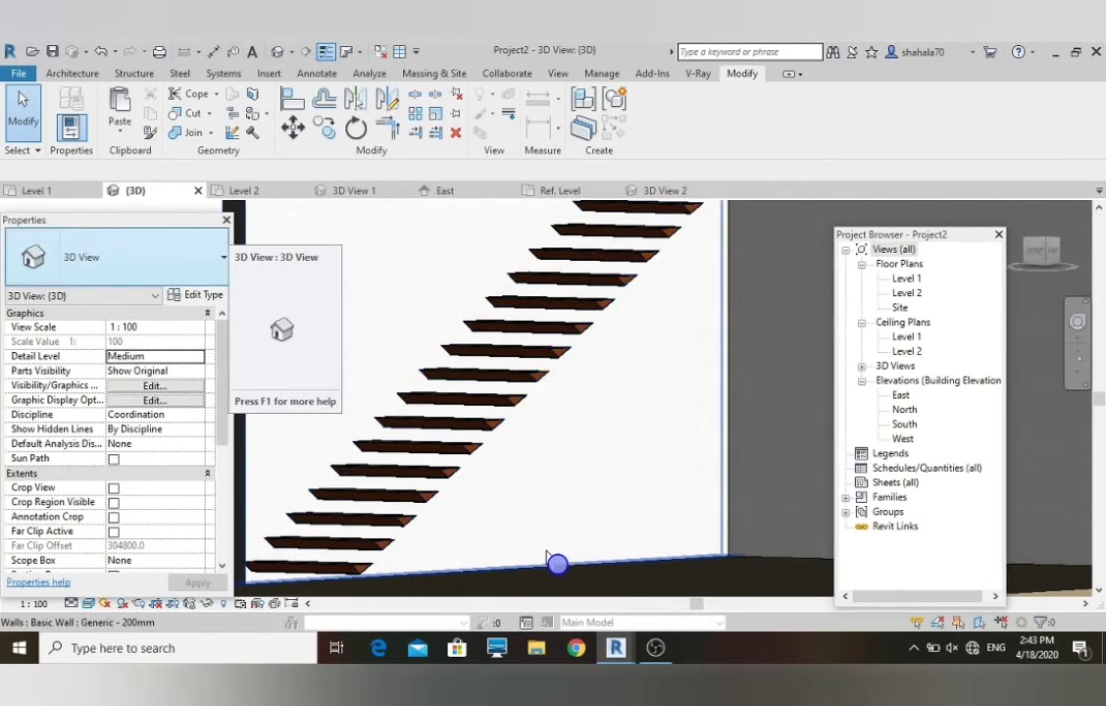
shift+middle_drag(564, 431, 612, 454)
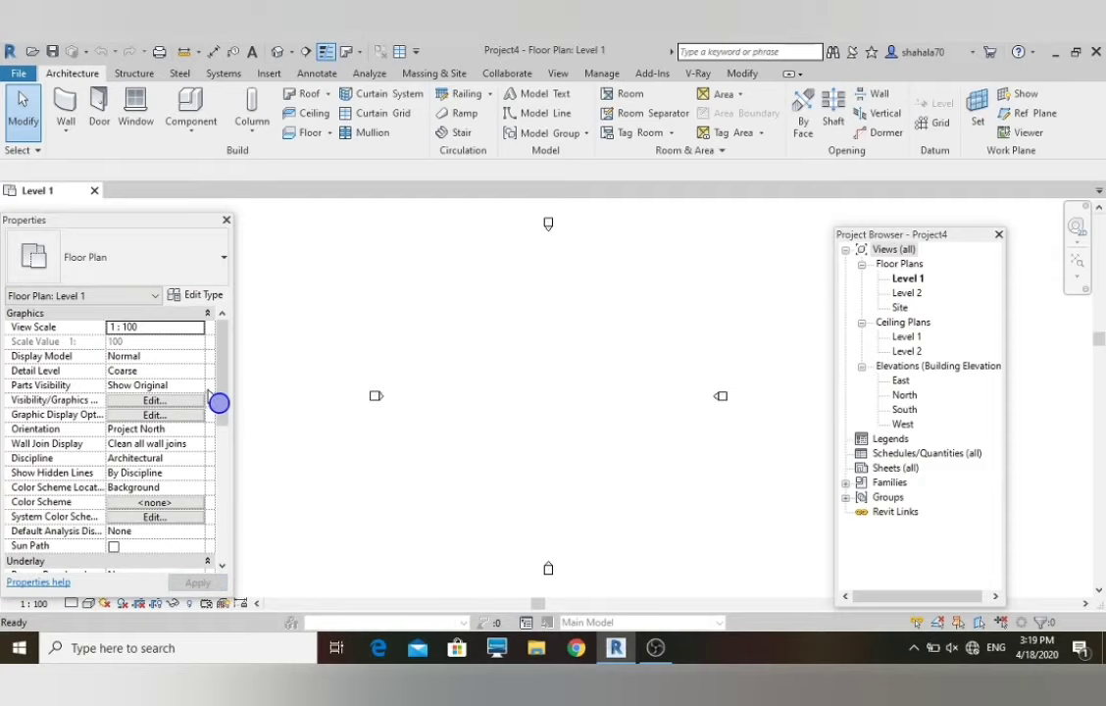
- Check the Actual Tread Depth, then open Type Properties for the 180mm max riser 275mm tread assembled stair
scroll(459, 427, down, 2)
scroll(580, 386, up, 1)
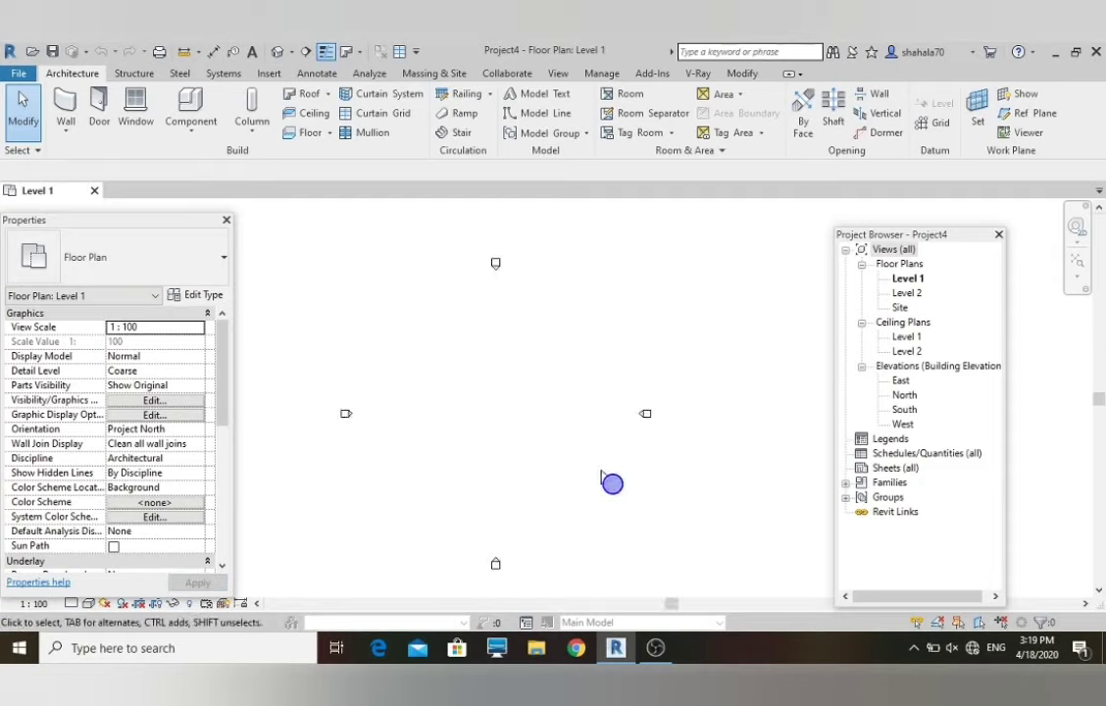
scroll(601, 476, up, 1)
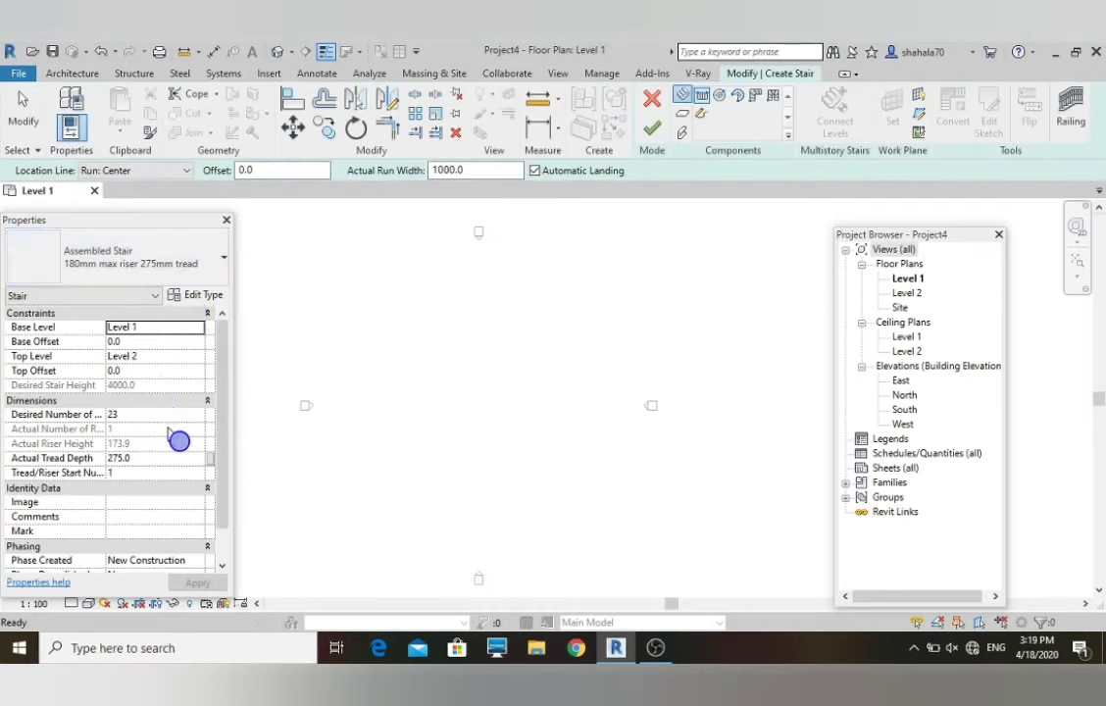
click(180, 458)
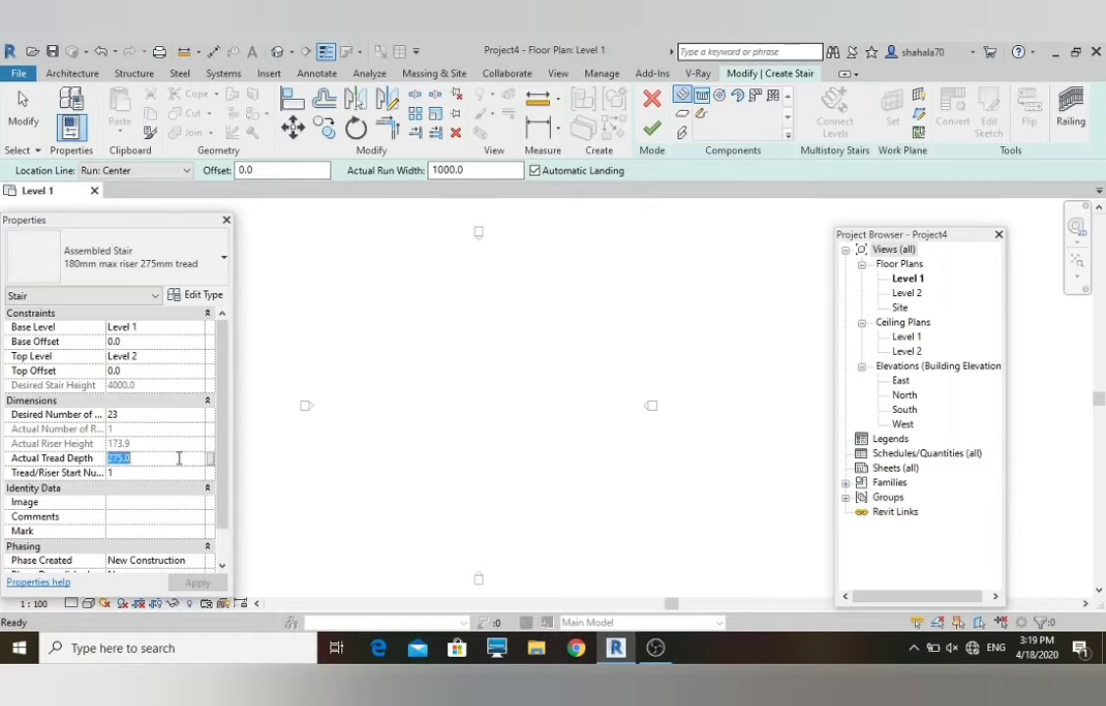
click(211, 257)
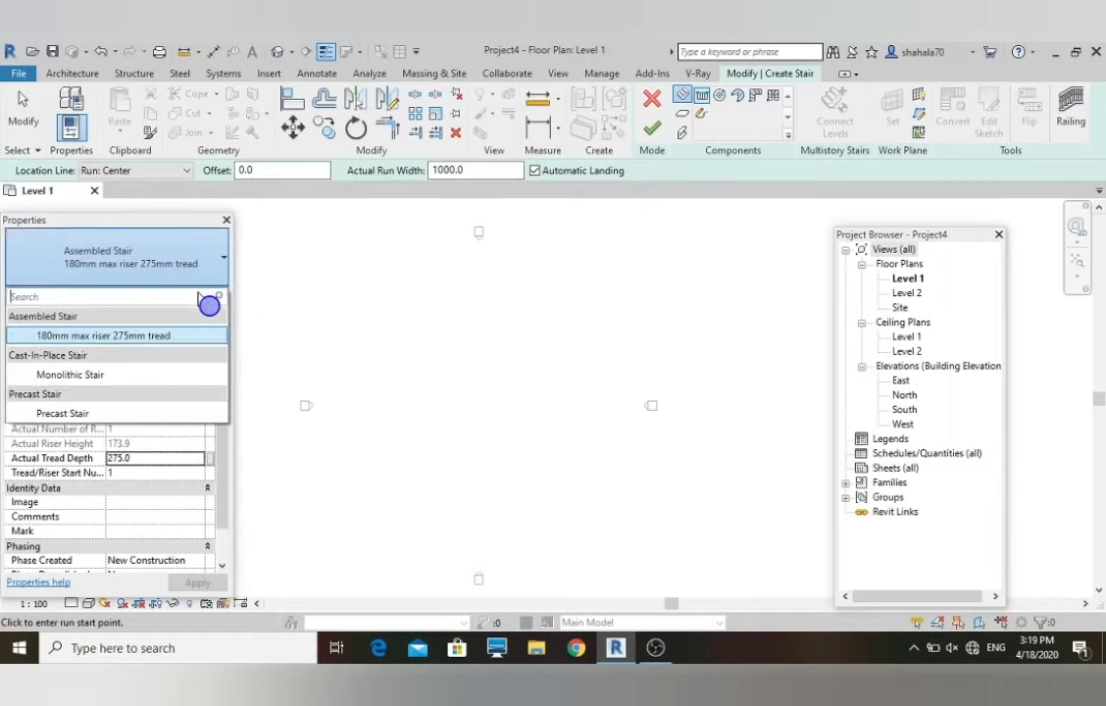
click(216, 260)
click(202, 299)
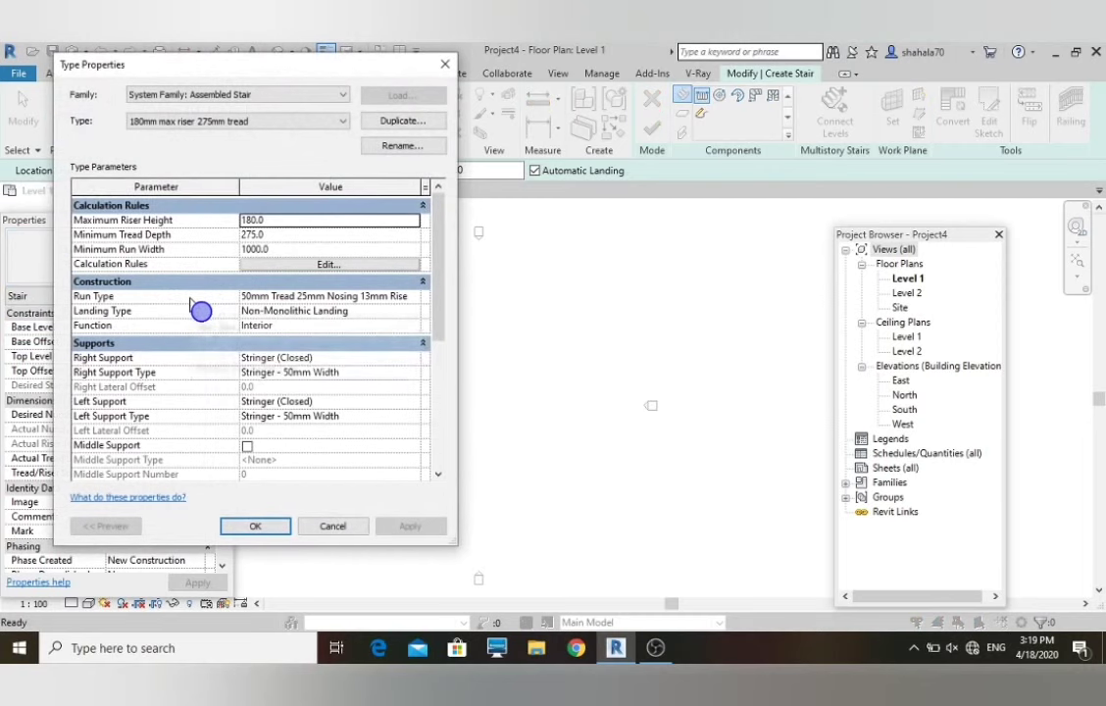
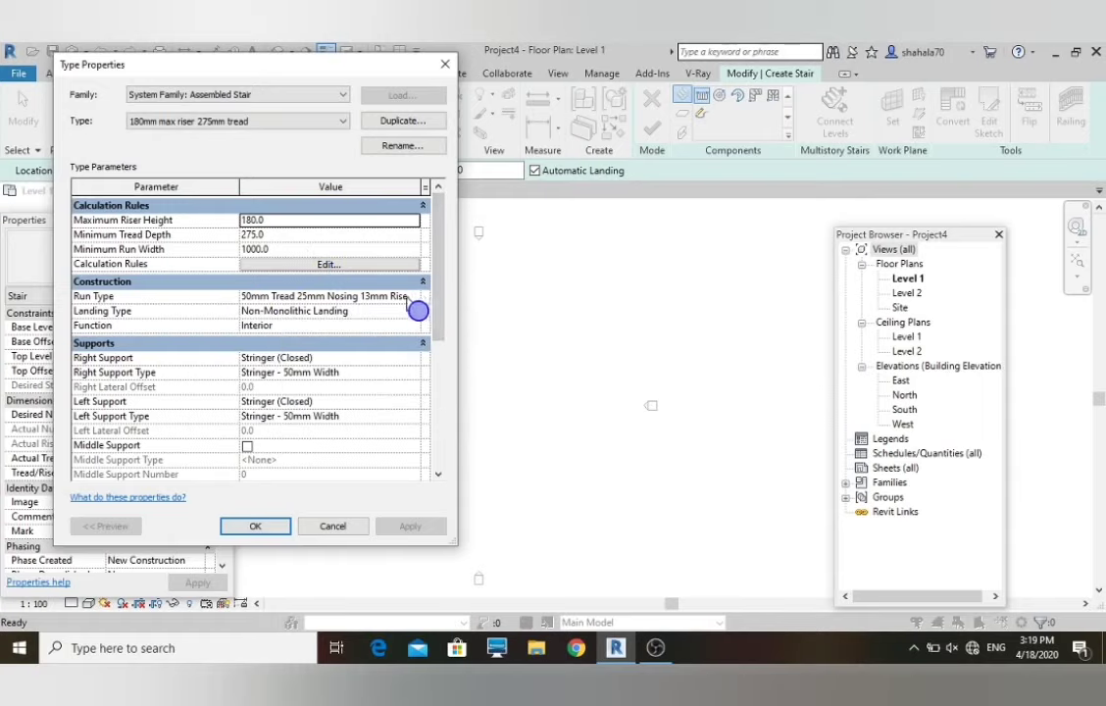
- Set the run type's tread material to Mahogany from the AEC Materials wood library
click(416, 298)
click(415, 297)
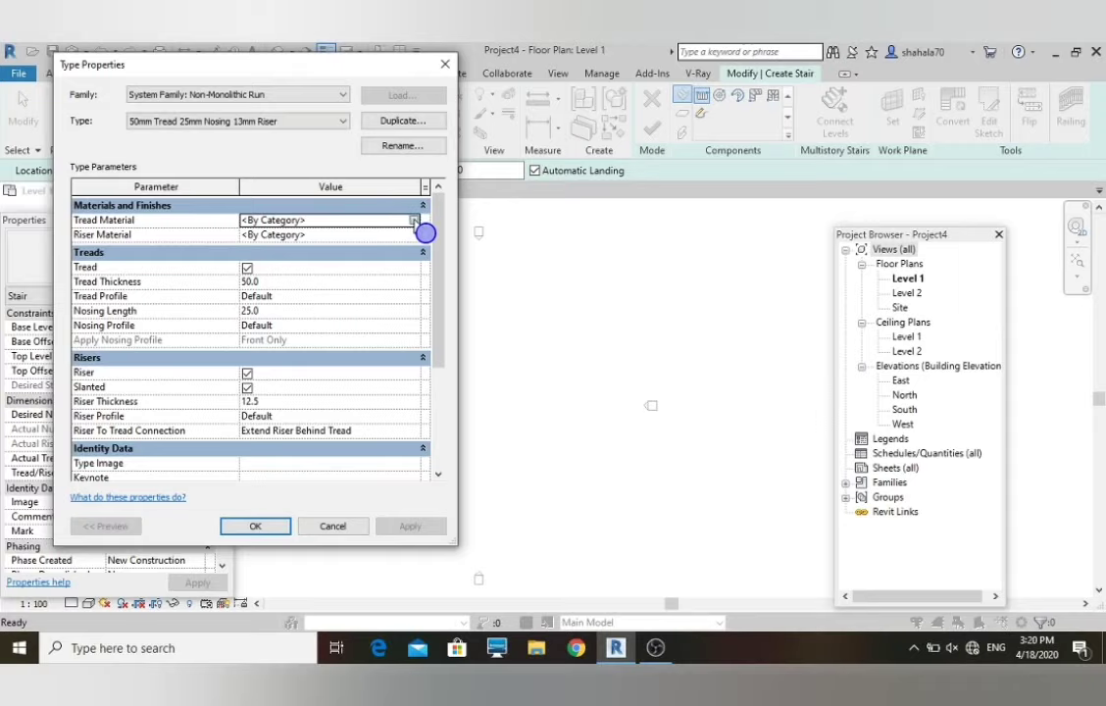
click(413, 219)
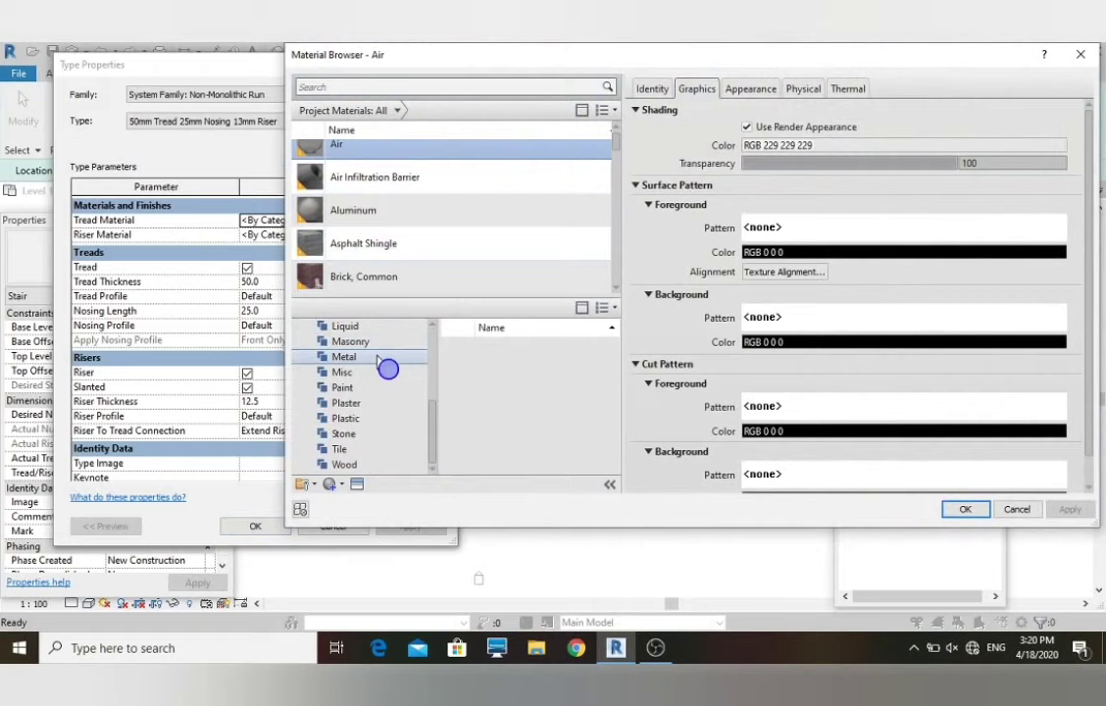
click(354, 463)
scroll(476, 422, down, 5)
scroll(476, 422, down, 5)
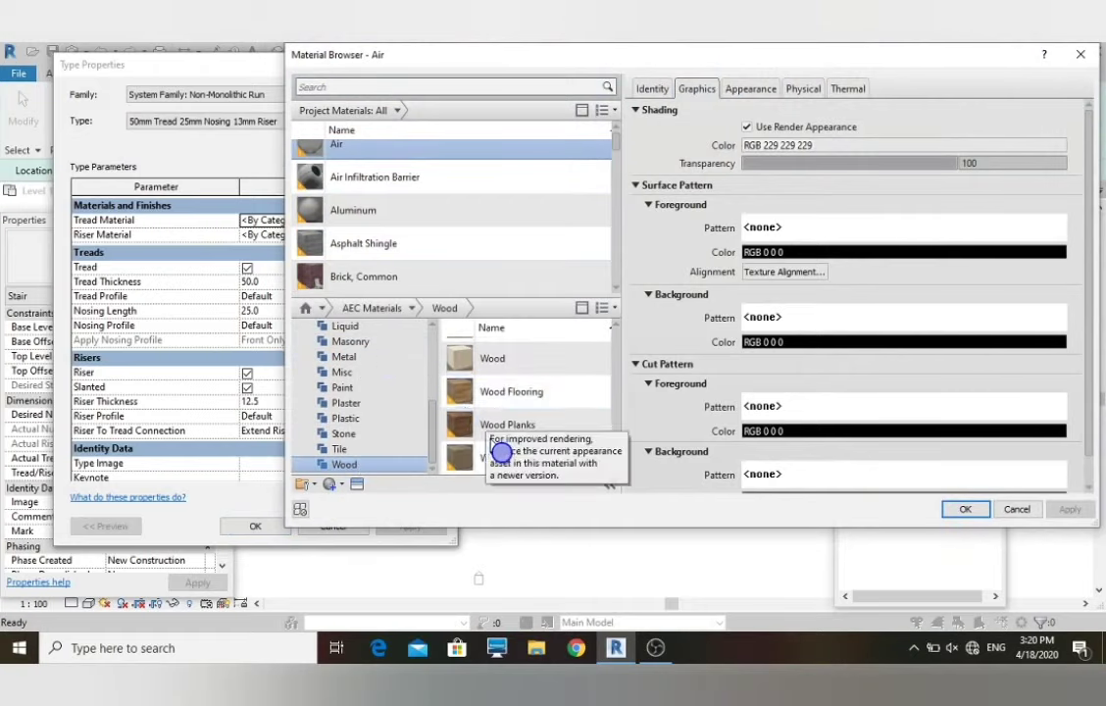
scroll(476, 422, up, 5)
scroll(500, 451, up, 4)
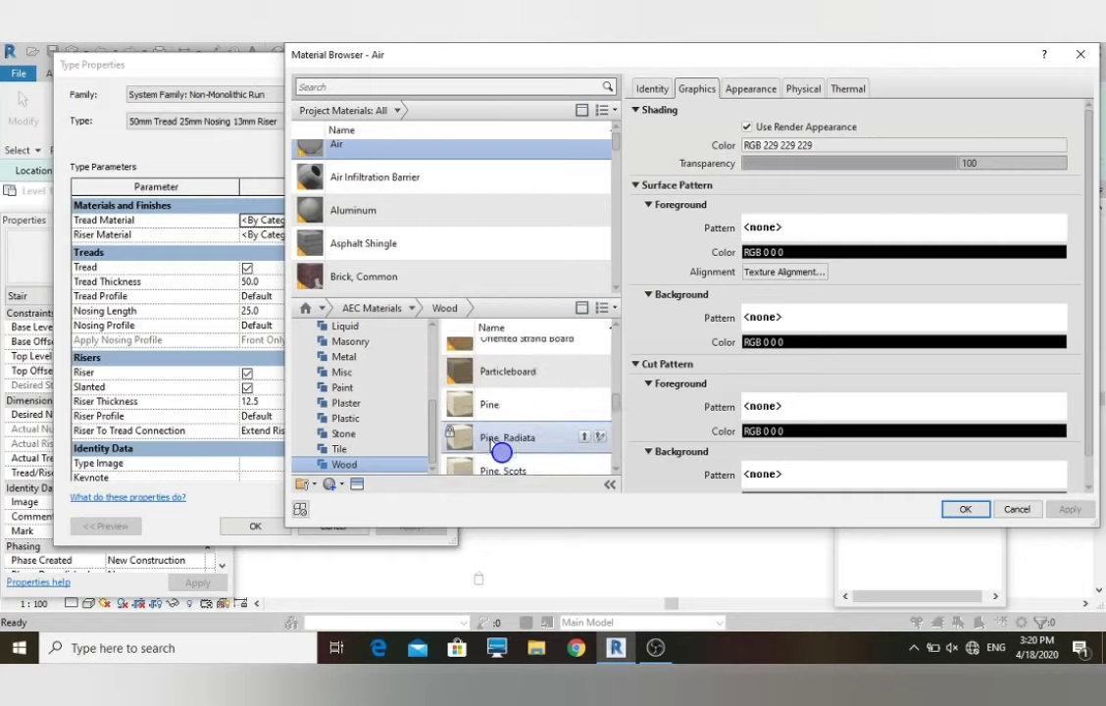
click(581, 403)
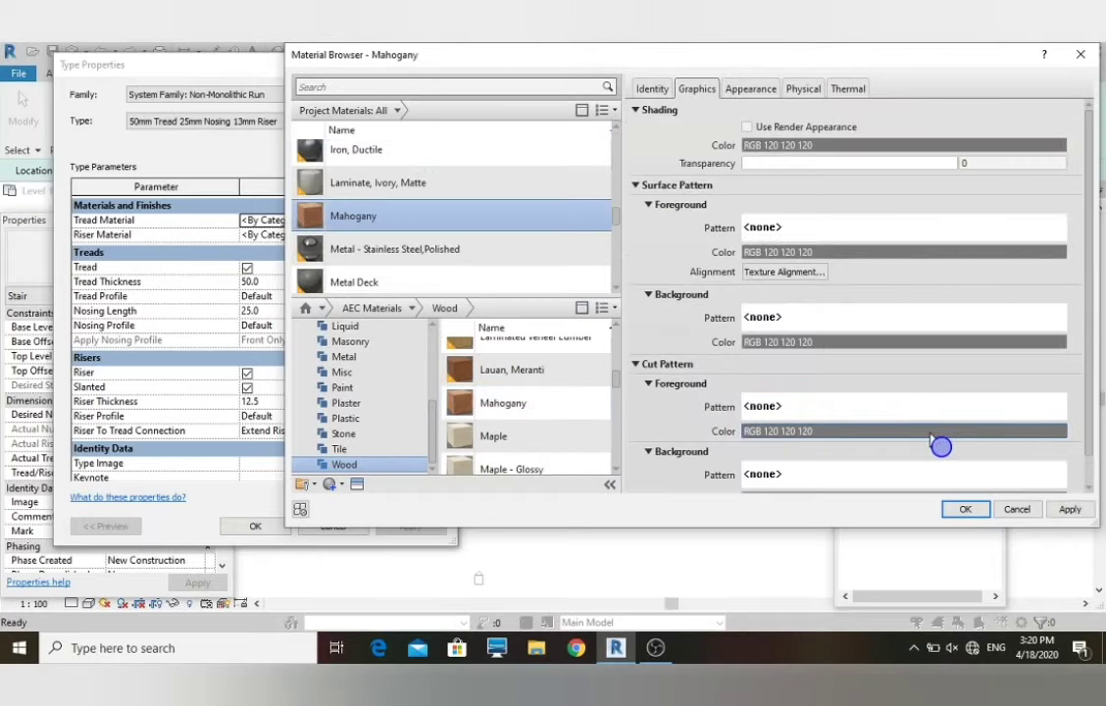
click(964, 511)
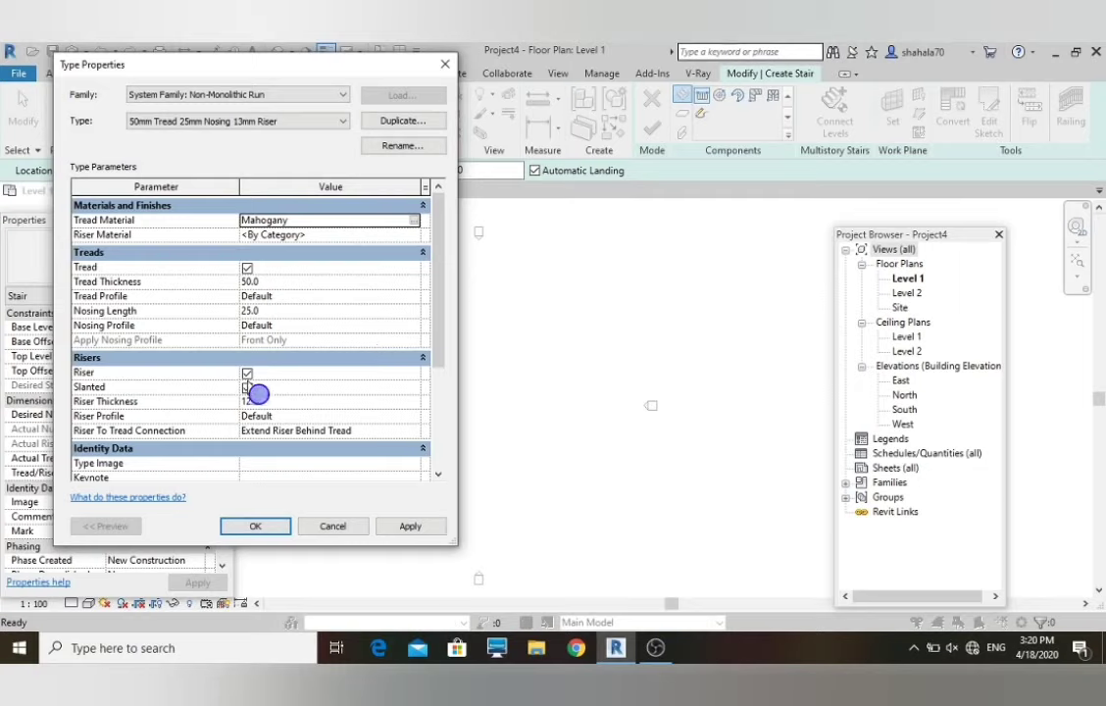
- Toggle the run's risers off and back on, then apply and close both type dialogs
click(247, 374)
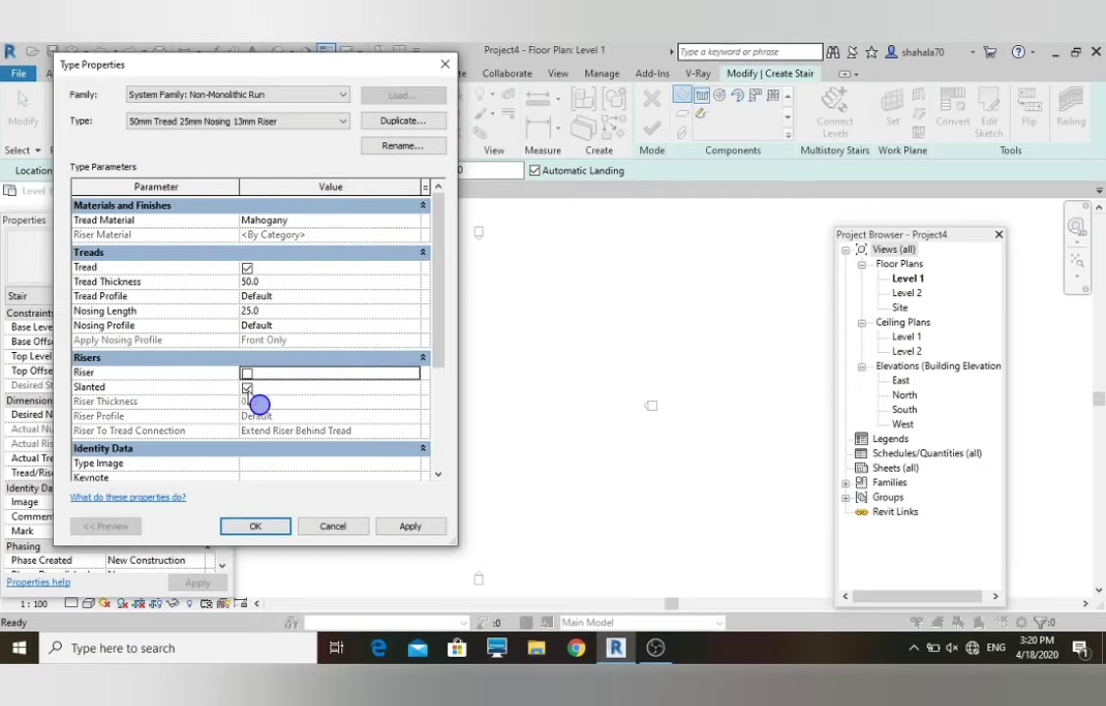
click(248, 373)
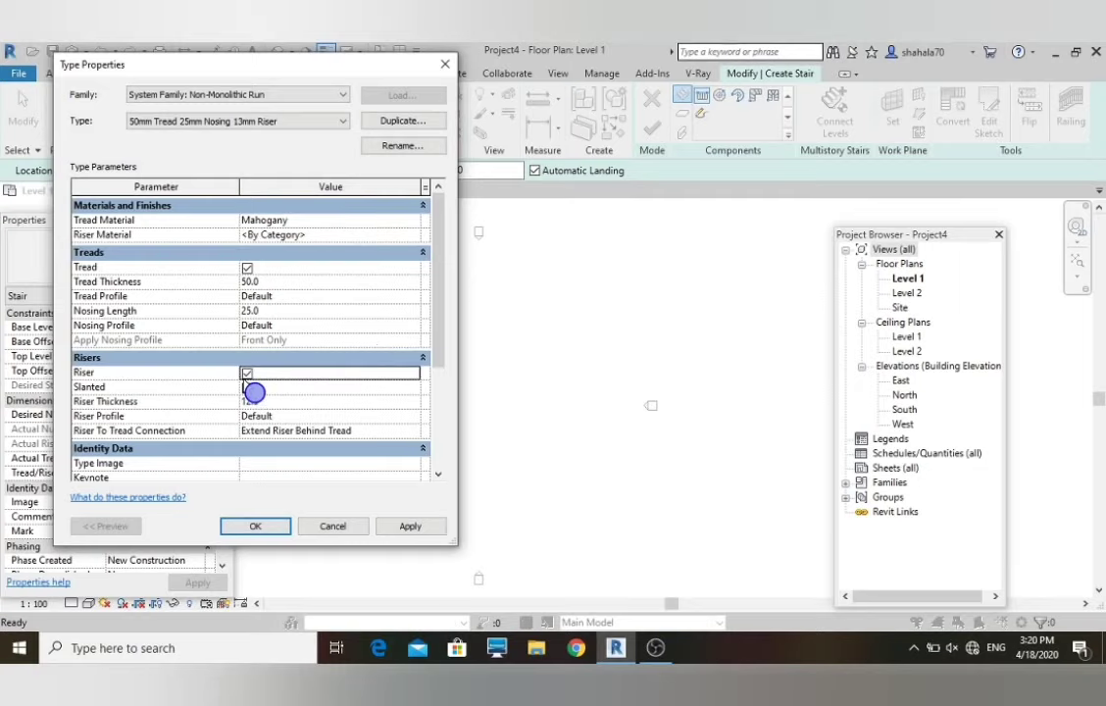
click(408, 527)
click(257, 527)
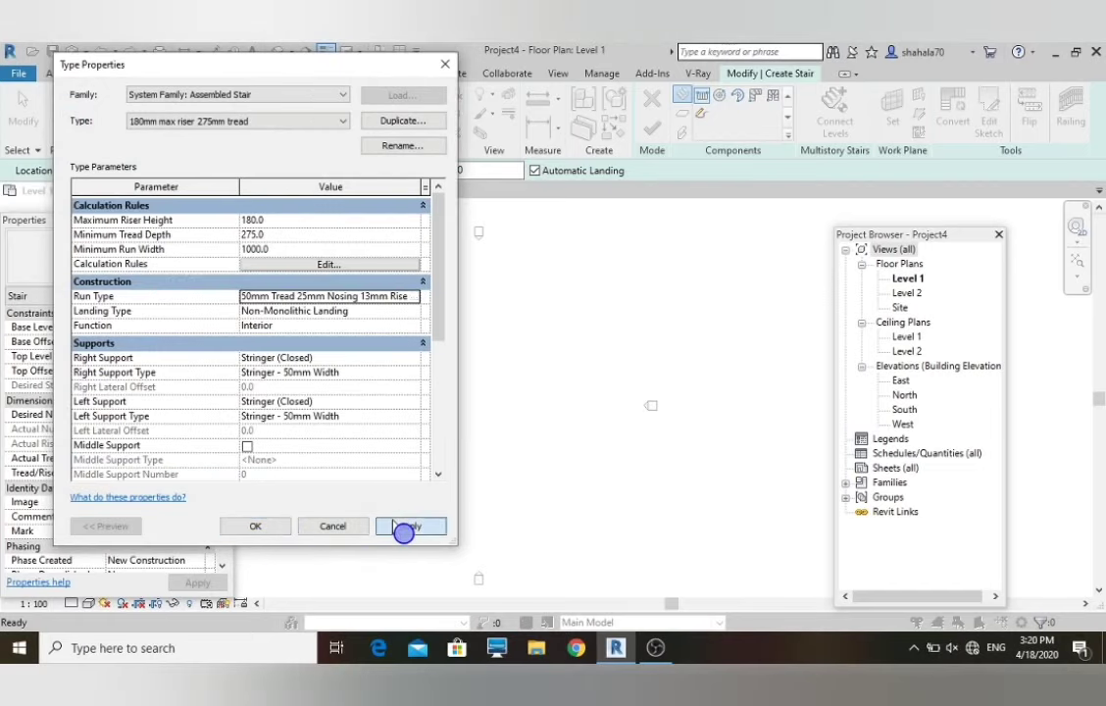
click(402, 528)
click(257, 526)
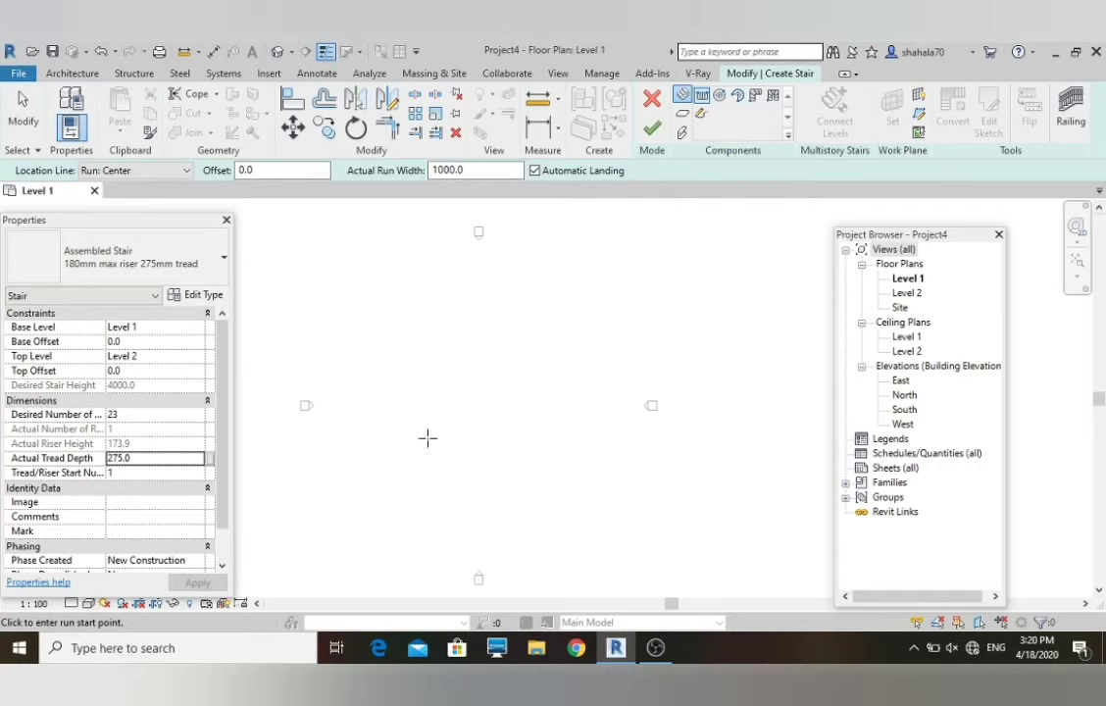
- Set the stair's desired number of risers to 24, giving a 166.7 riser height
click(408, 479)
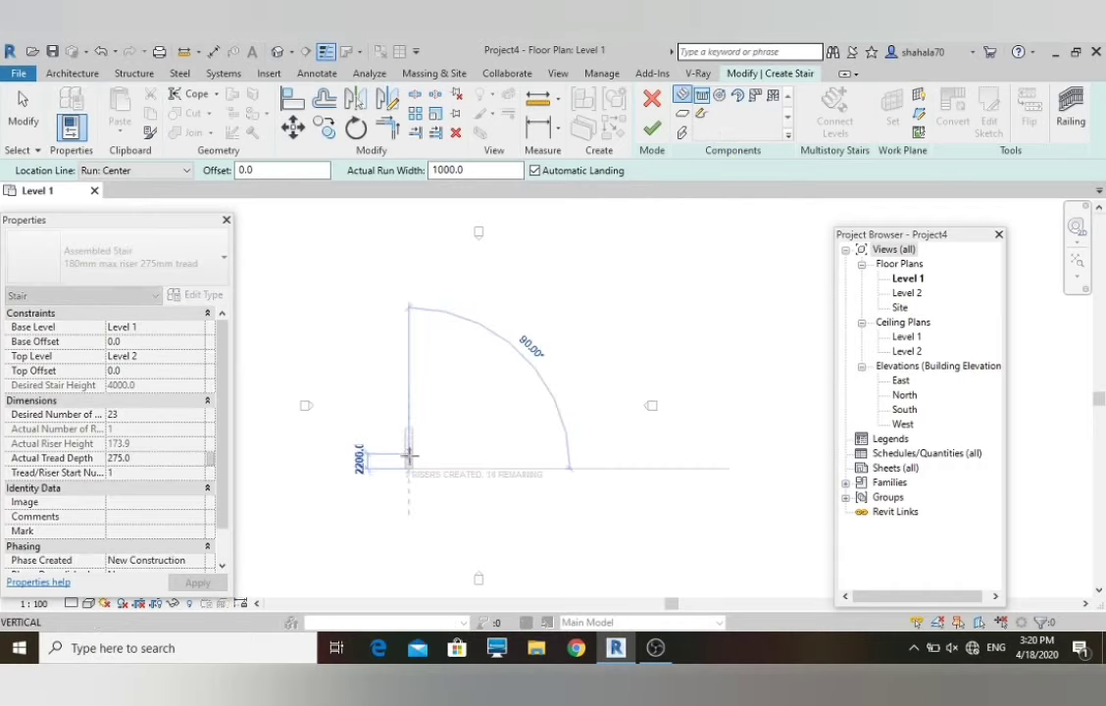
scroll(408, 461, up, 3)
scroll(408, 461, down, 3)
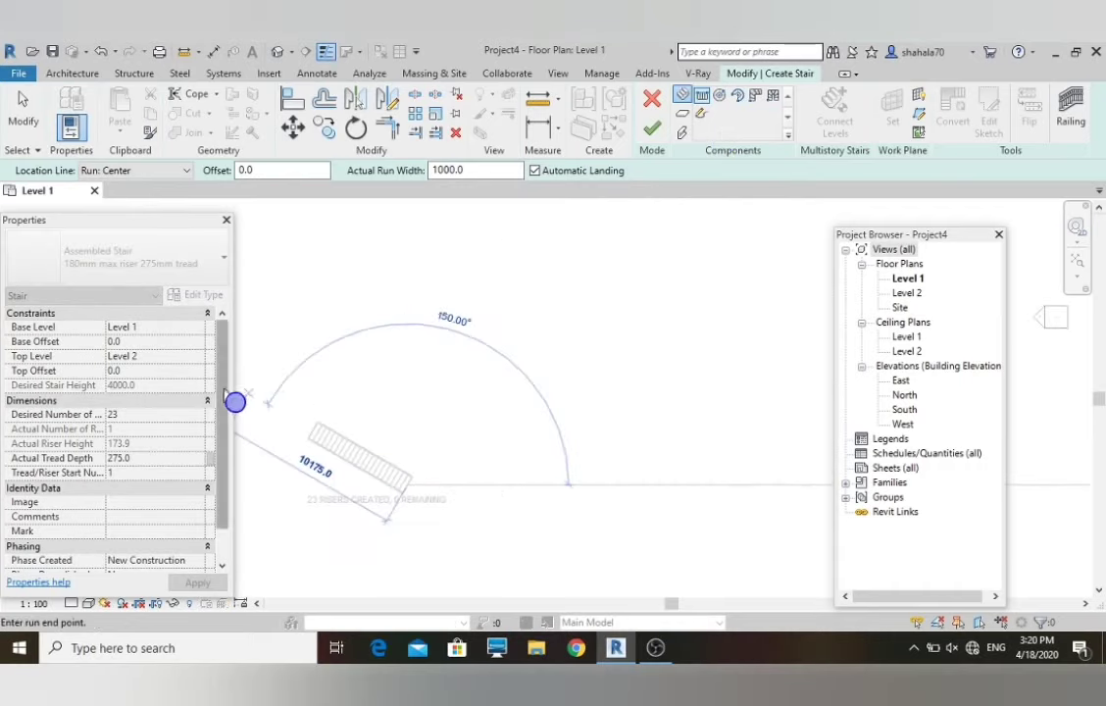
key(Escape)
key(Escape)
click(134, 415)
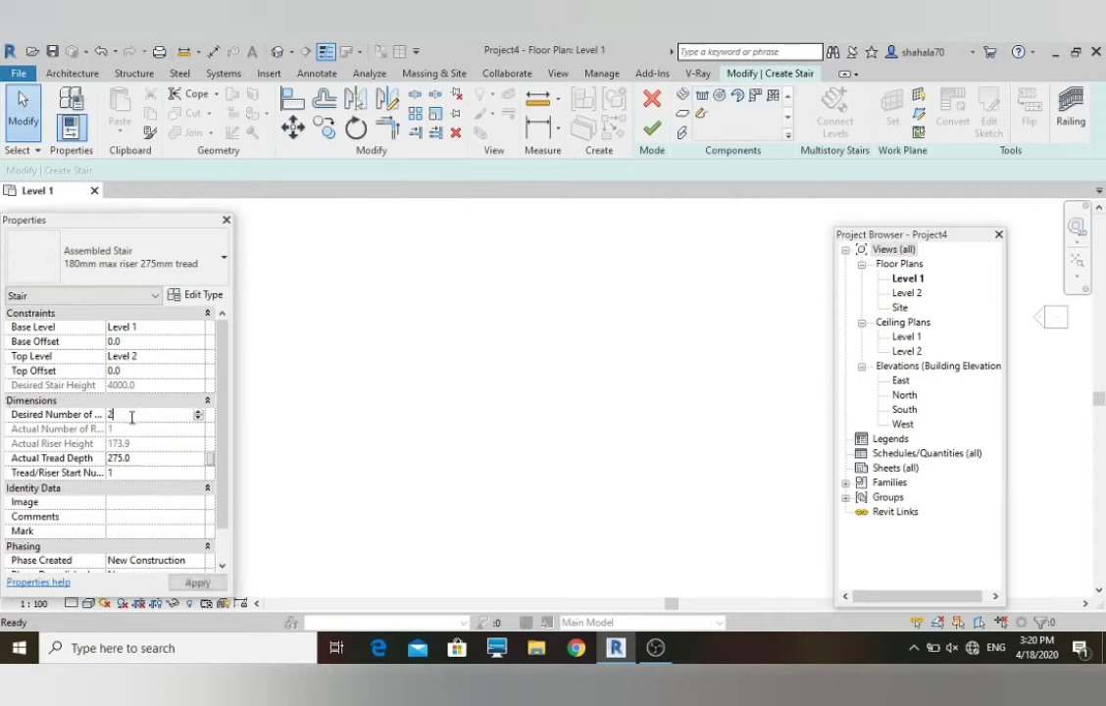
text(24)
click(409, 473)
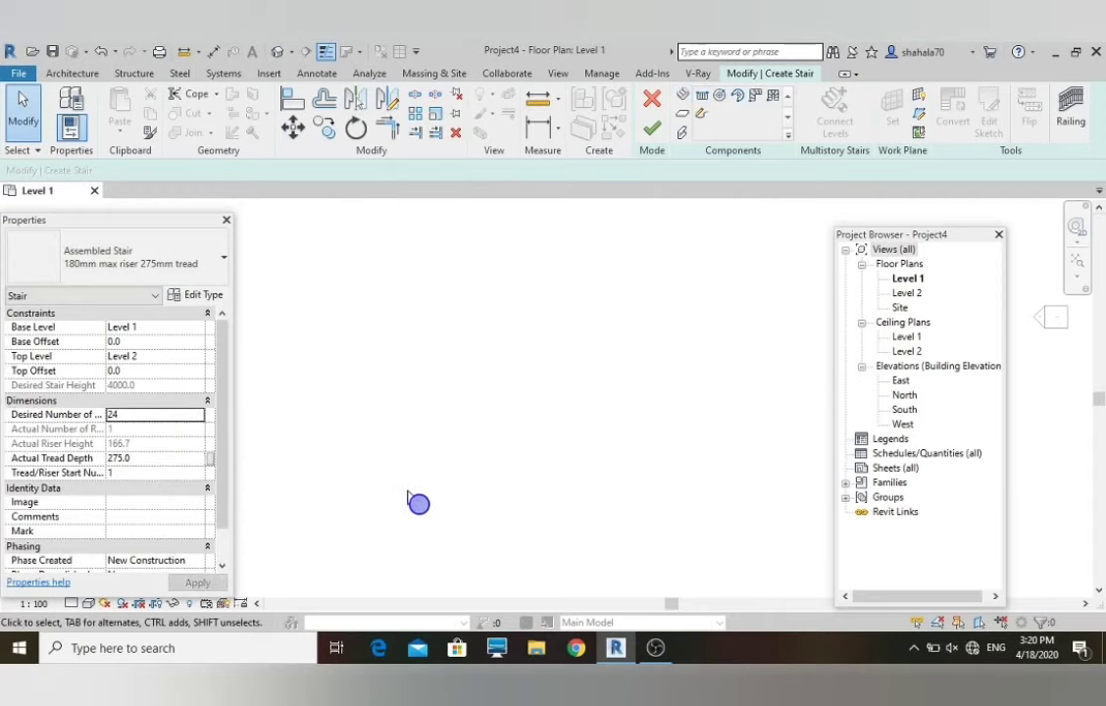
click(682, 95)
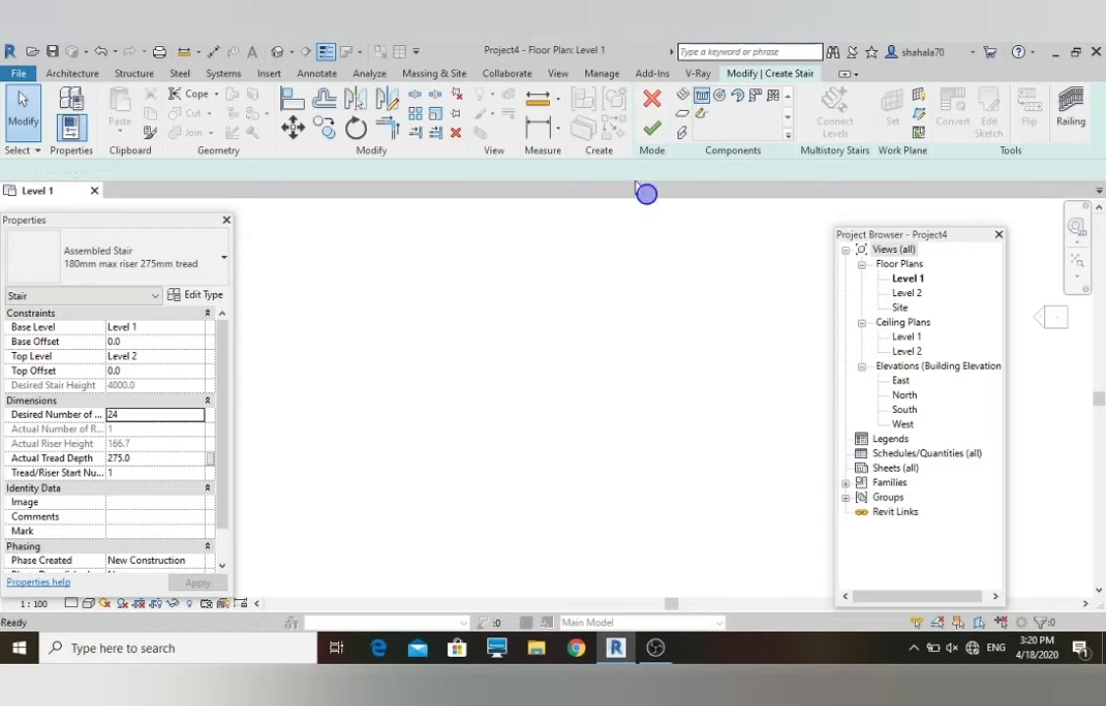
- Draw two opposite stair runs side by side to form a U-shaped stair
click(390, 459)
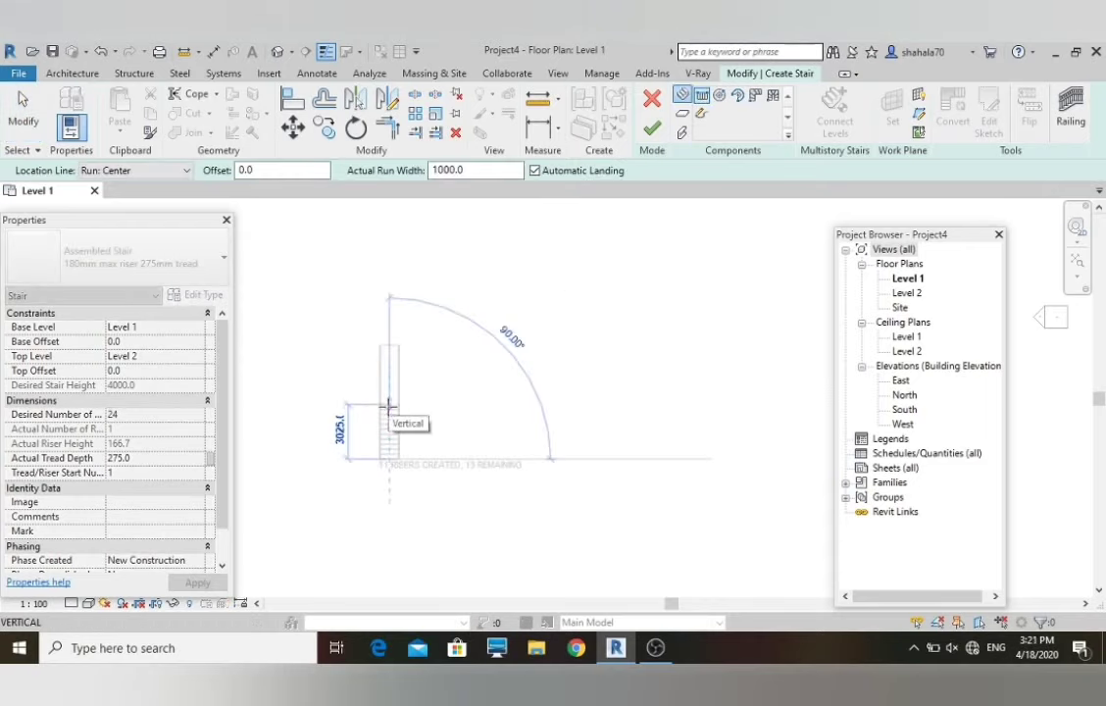
click(389, 405)
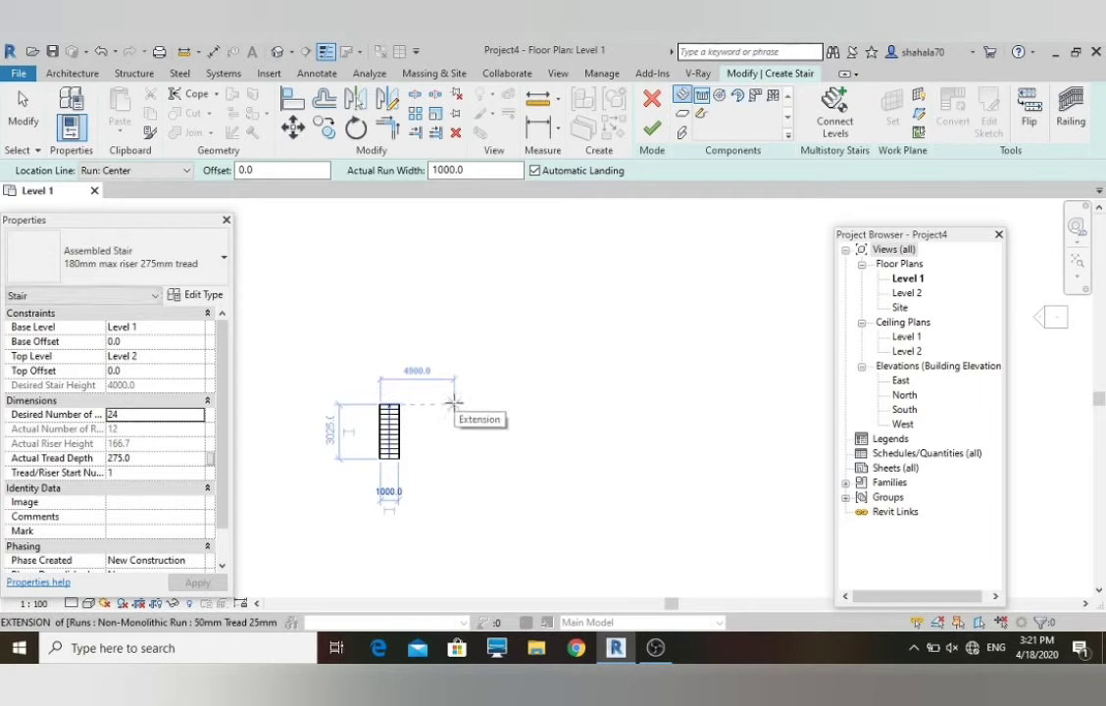
click(453, 404)
click(452, 458)
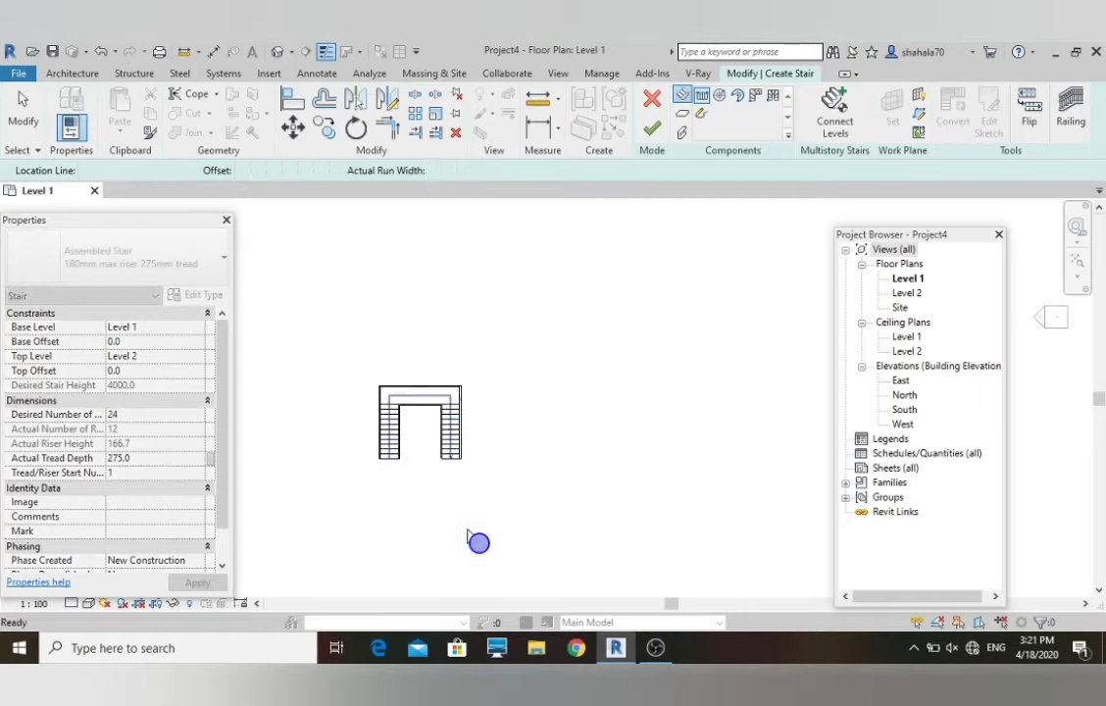
key(Escape)
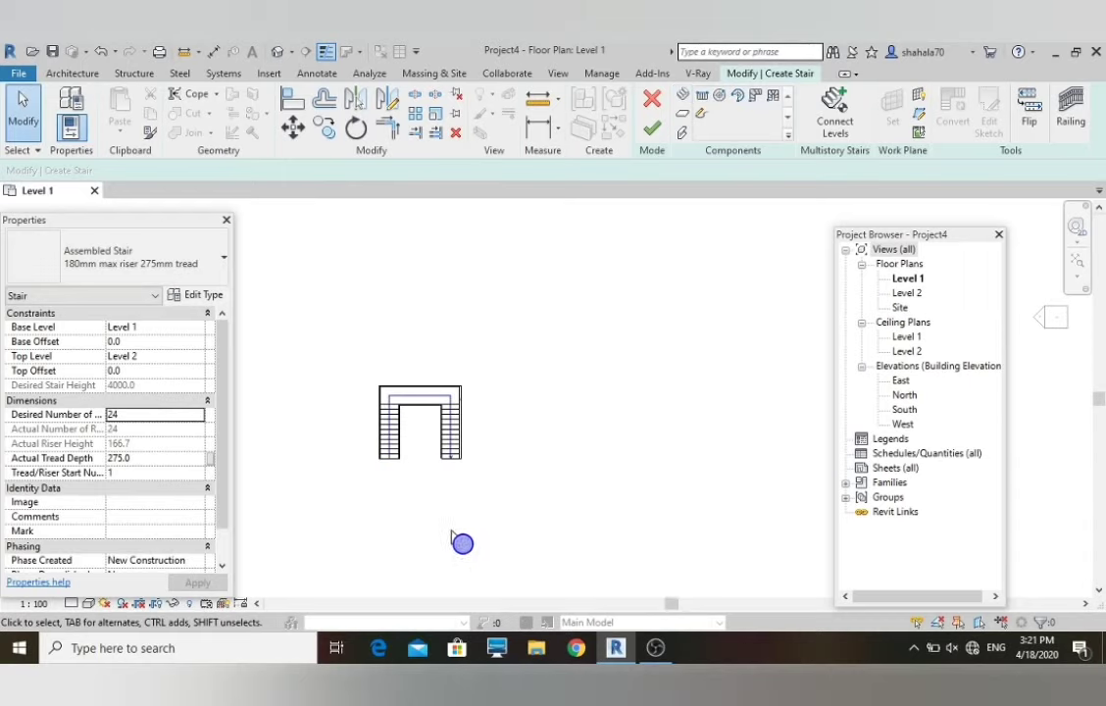
- Set the left run's width to 2000
click(462, 439)
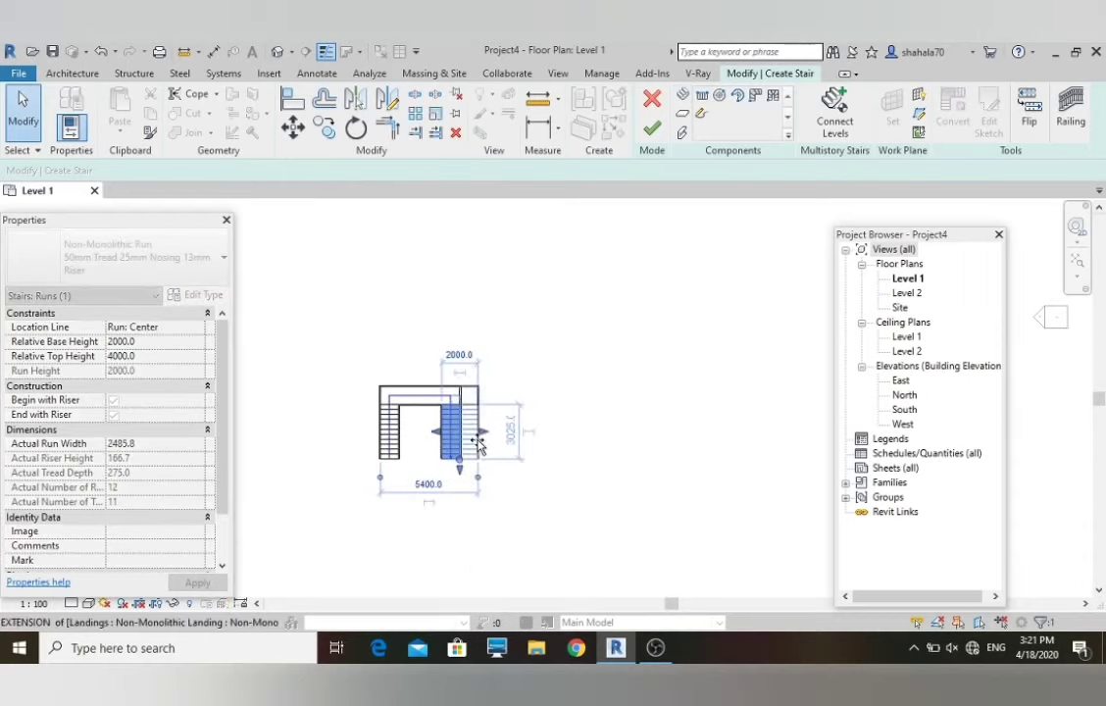
click(390, 438)
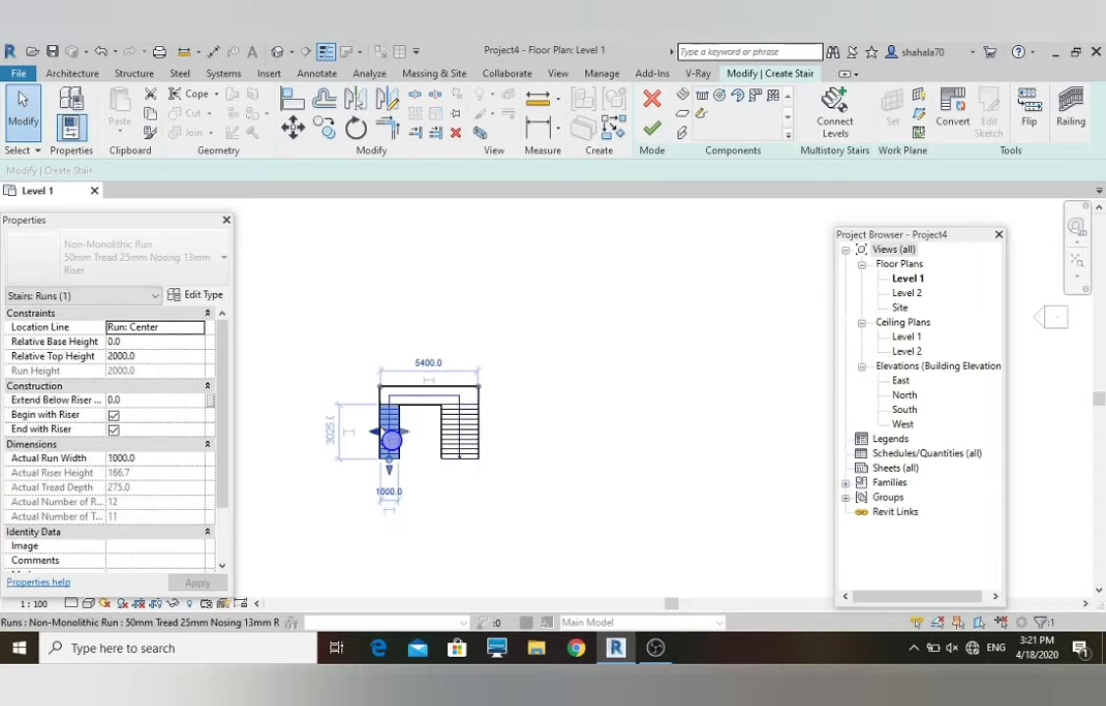
mouse_move(374, 437)
mouse_down()
mouse_move(365, 428)
mouse_move(369, 441)
mouse_up()
click(382, 509)
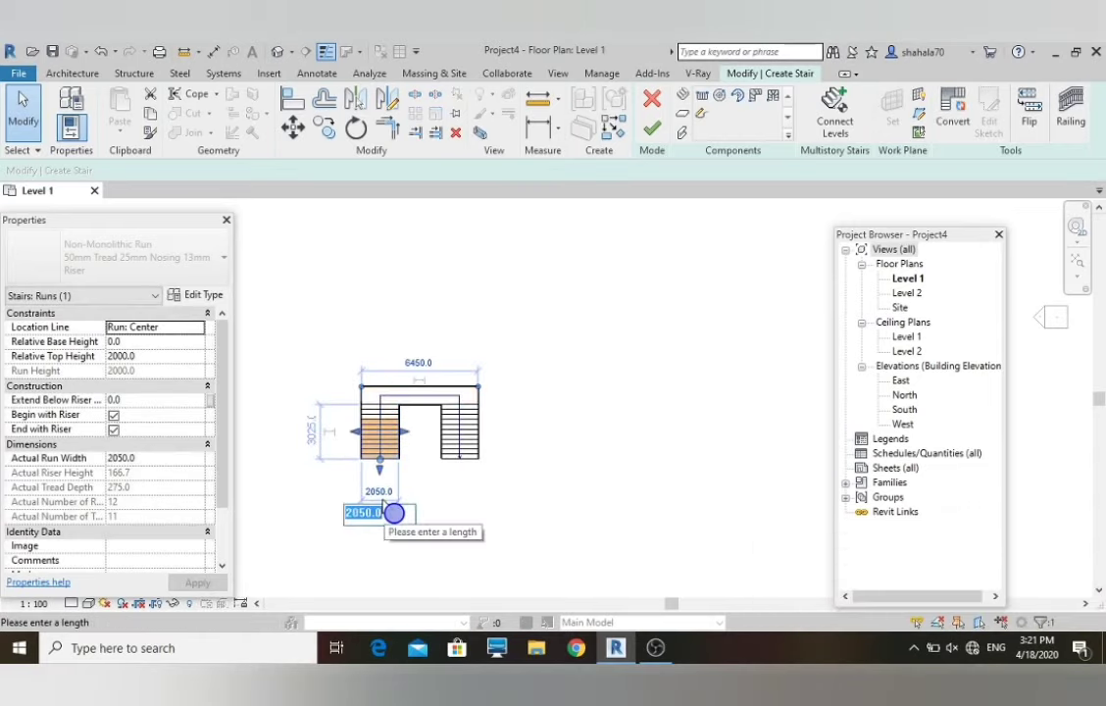
text(2000)
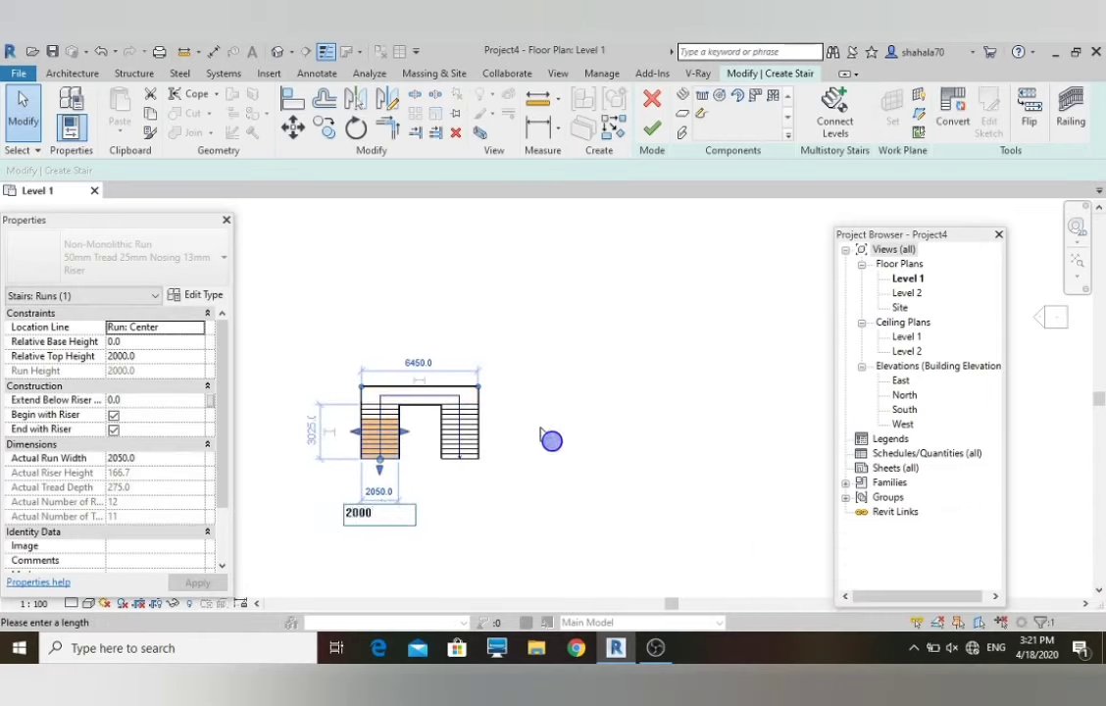
key(Return)
- Set the landing depth to 2000 and nudge the right run left to align it
click(434, 399)
scroll(397, 396, up, 2)
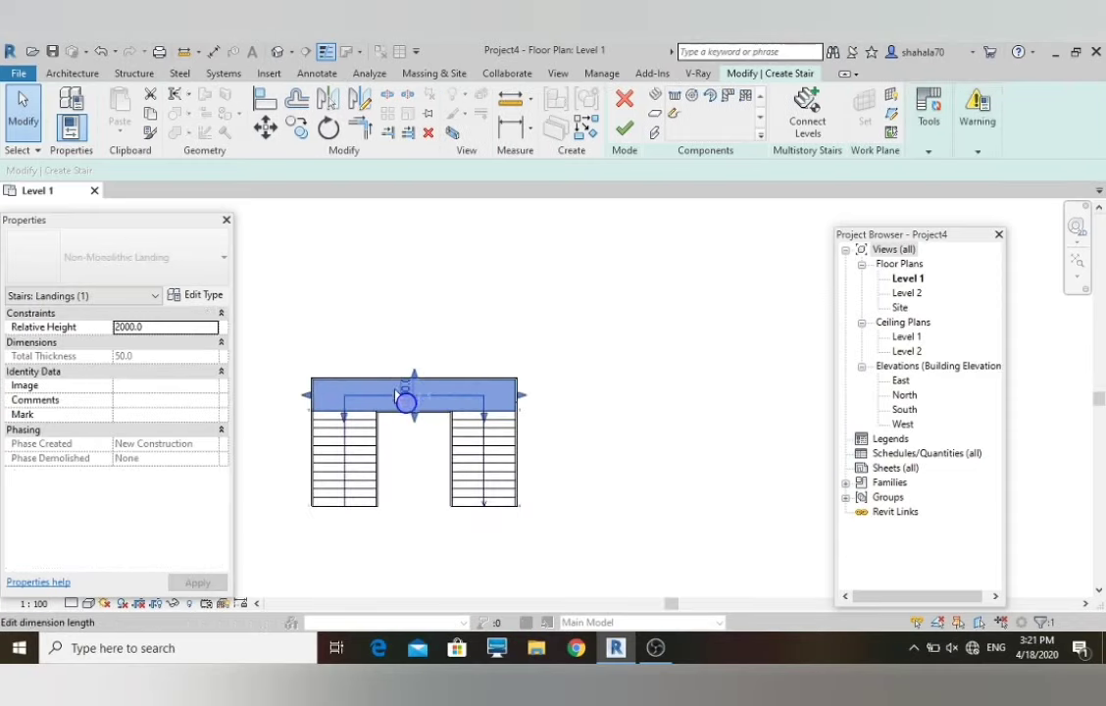
click(398, 396)
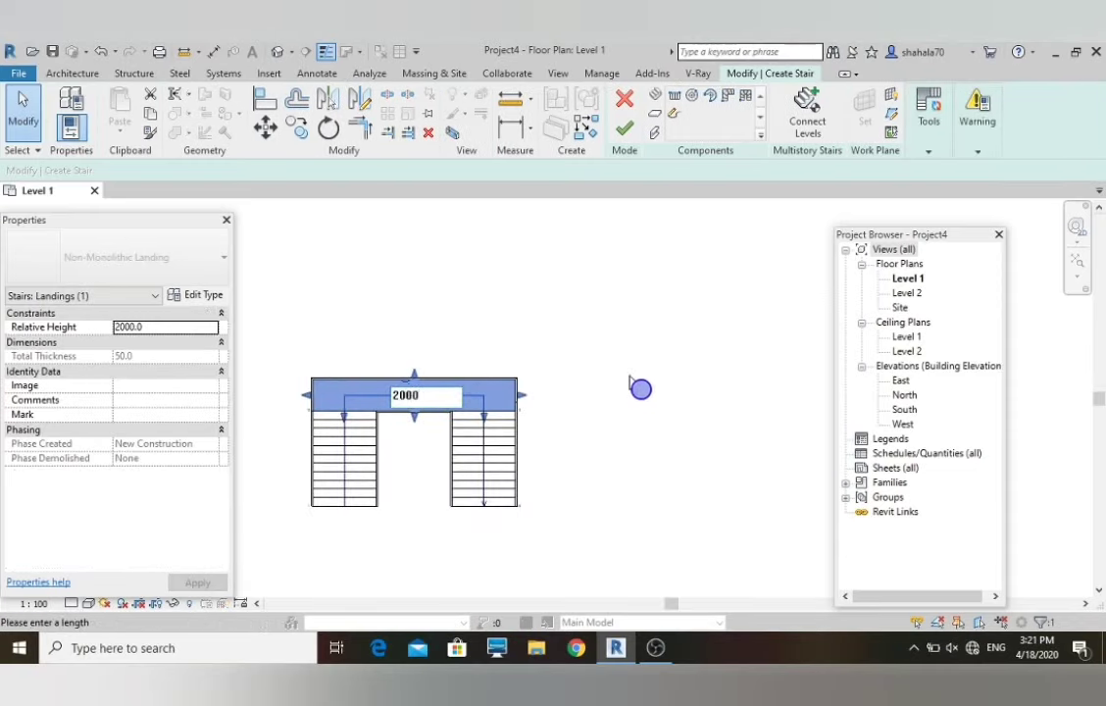
key(Return)
click(484, 456)
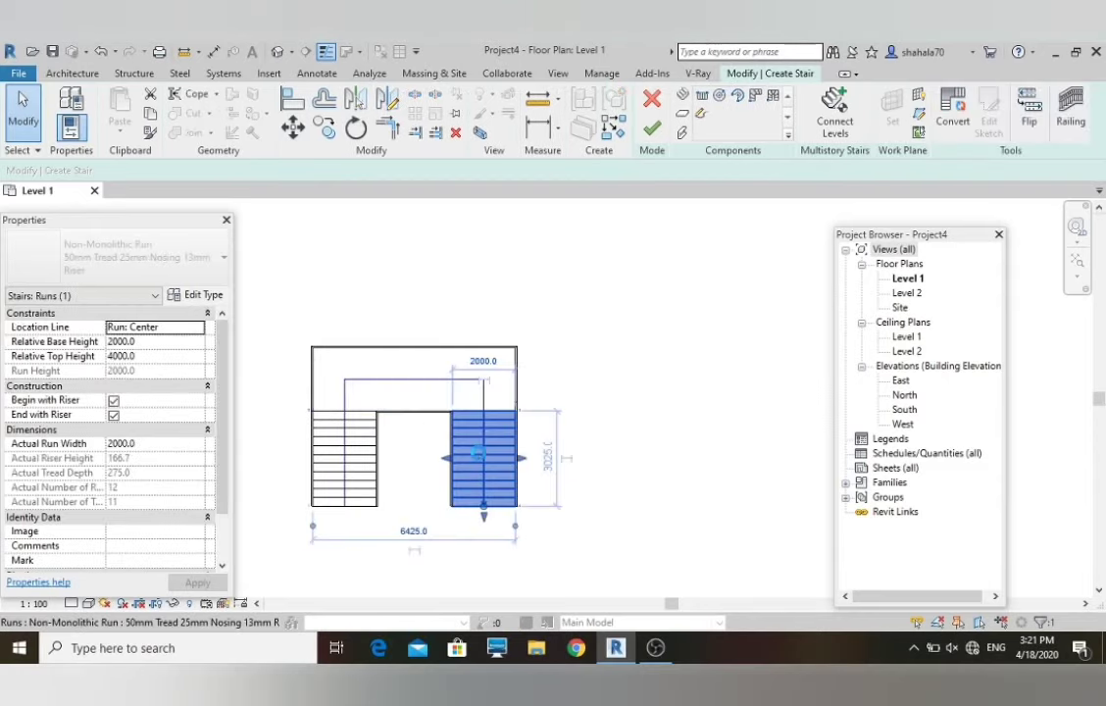
key(Left)
key(Left)
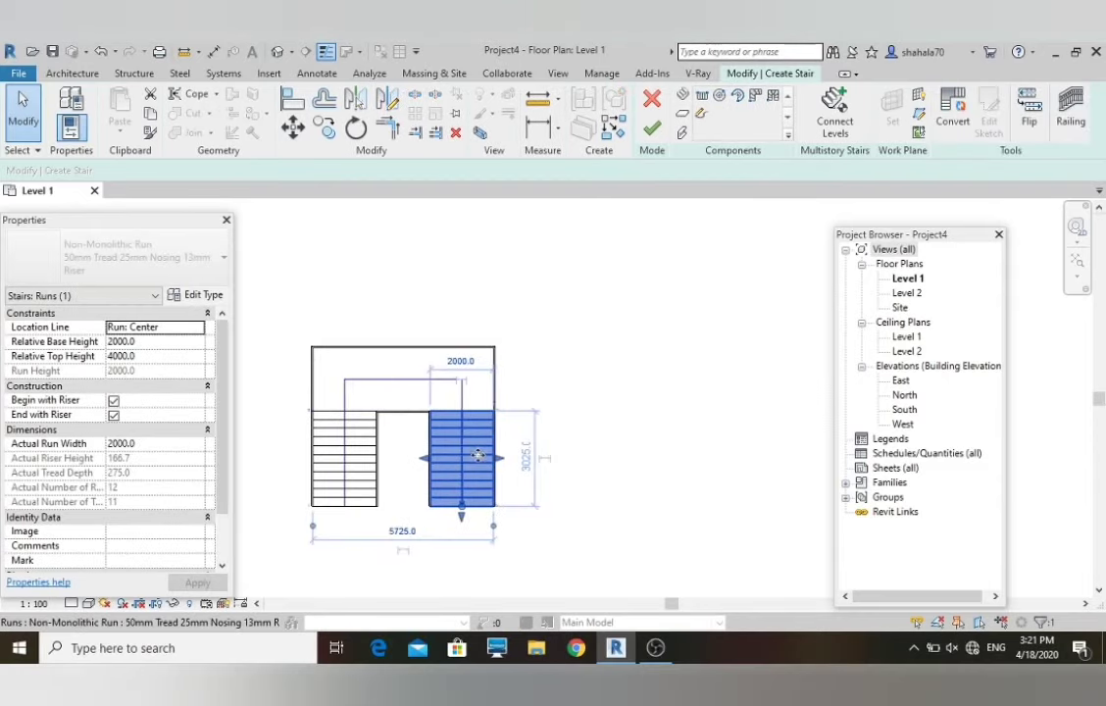
click(587, 340)
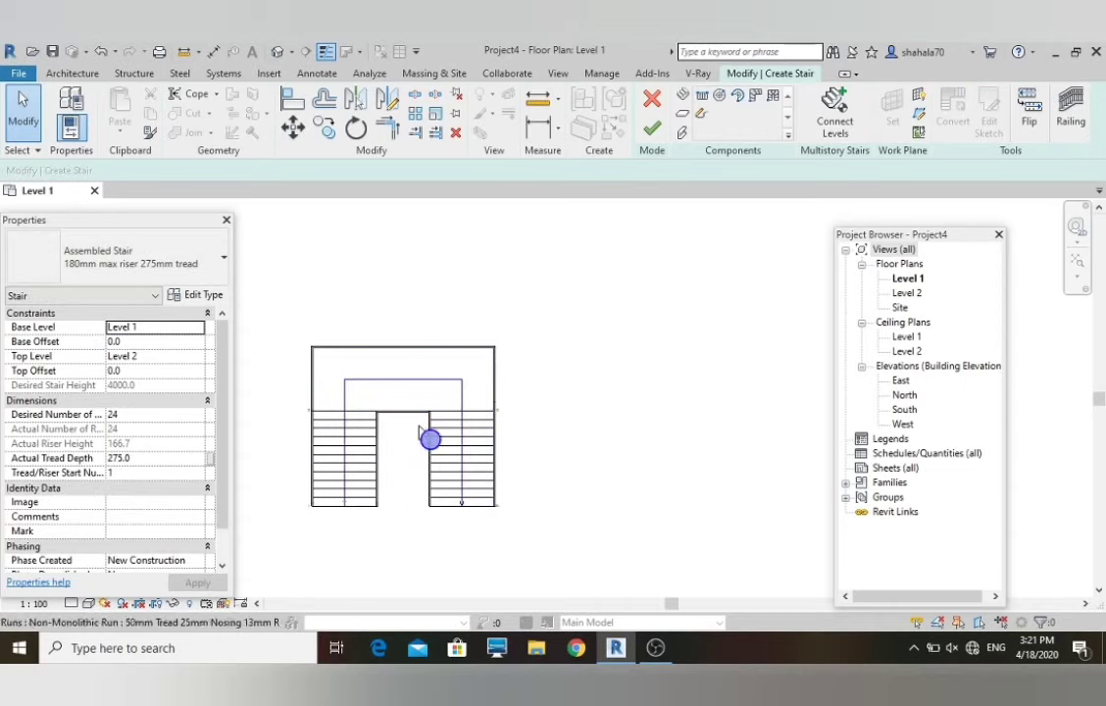
- Finish the stair and view it in 3D, zooming in on the lower flight
click(652, 128)
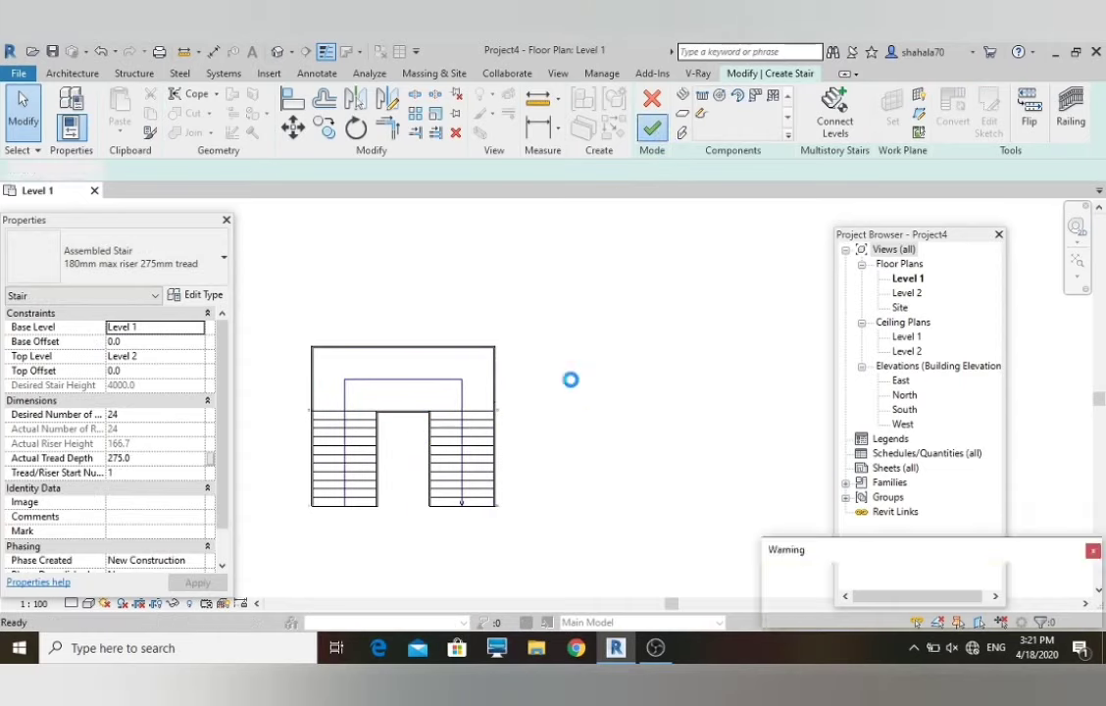
click(277, 51)
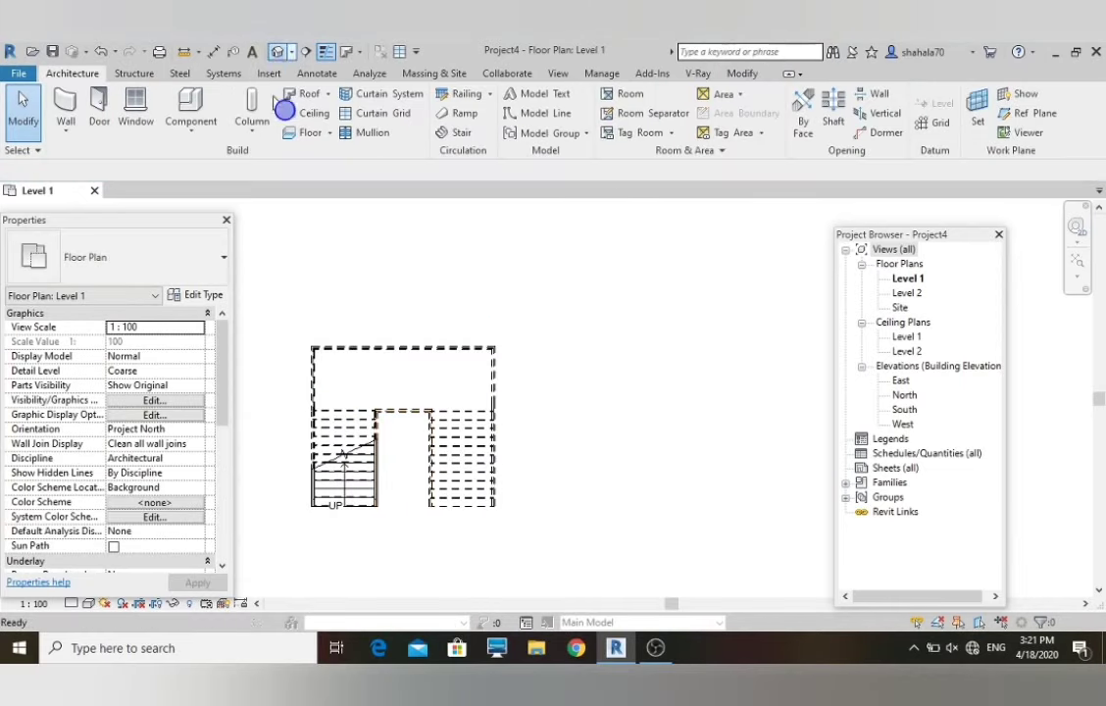
scroll(412, 378, up, 8)
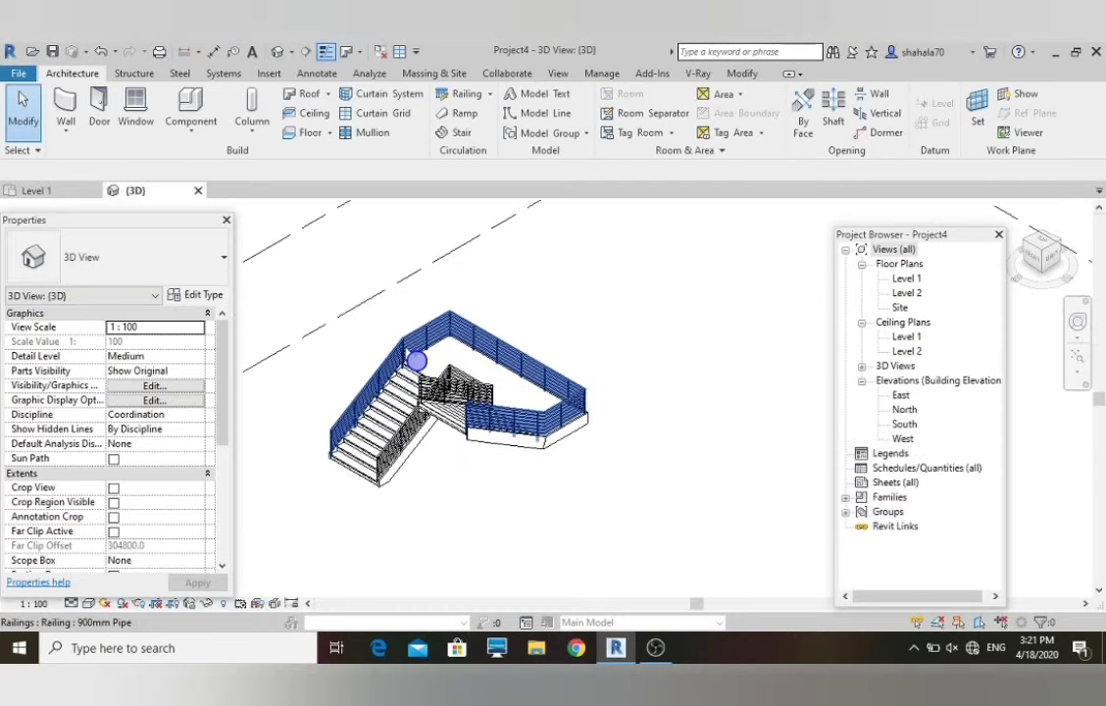
scroll(501, 402, down, 3)
scroll(402, 376, up, 8)
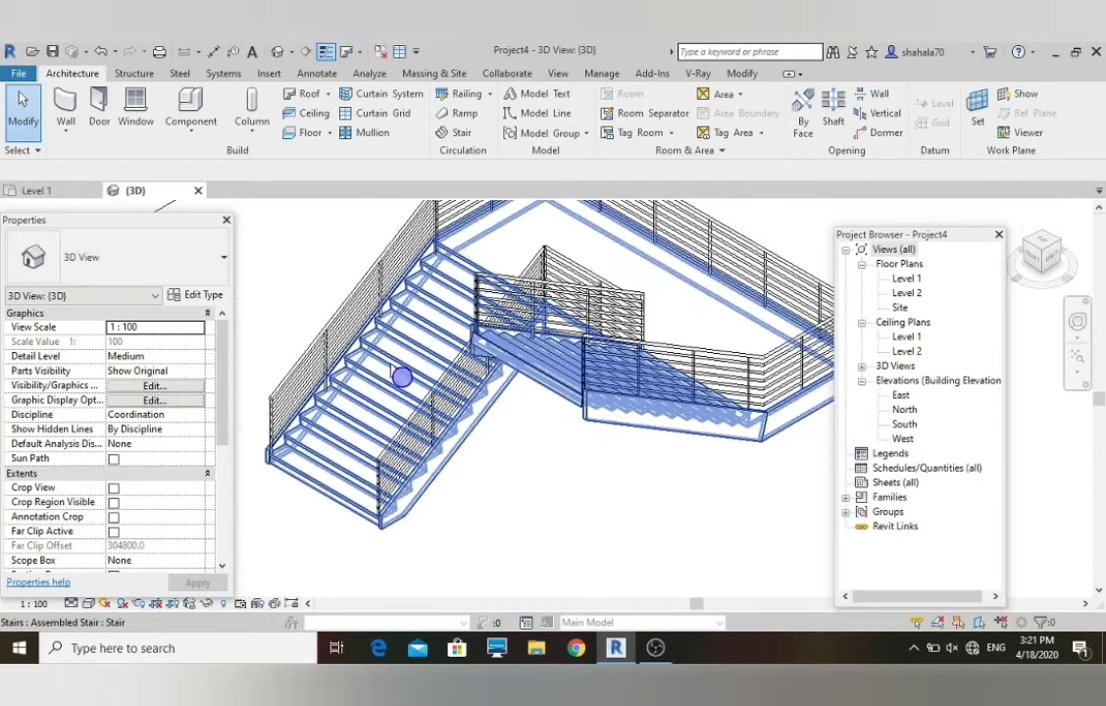
scroll(521, 402, down, 4)
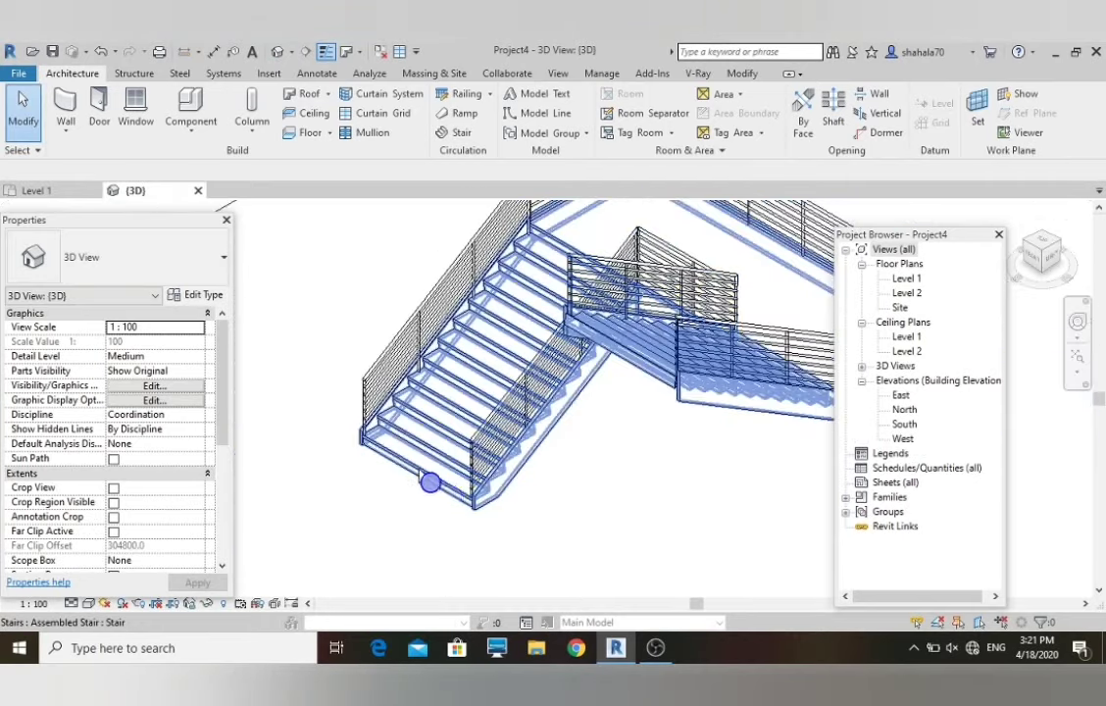
scroll(420, 437, up, 6)
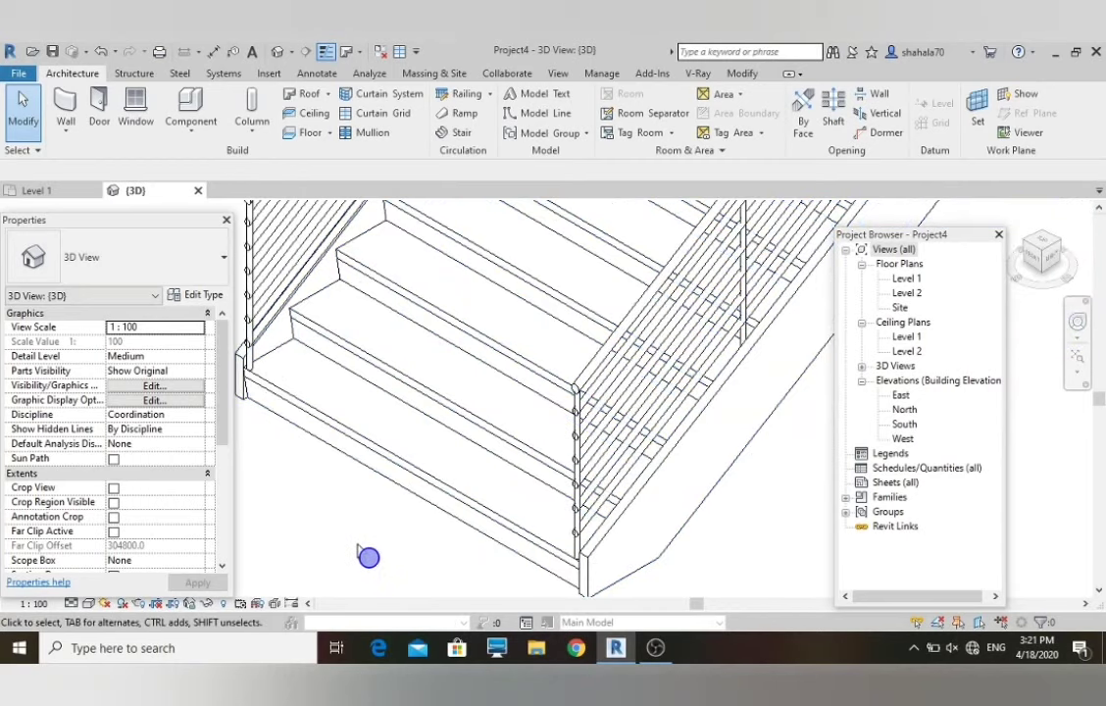
scroll(177, 487, down, 3)
scroll(380, 510, down, 4)
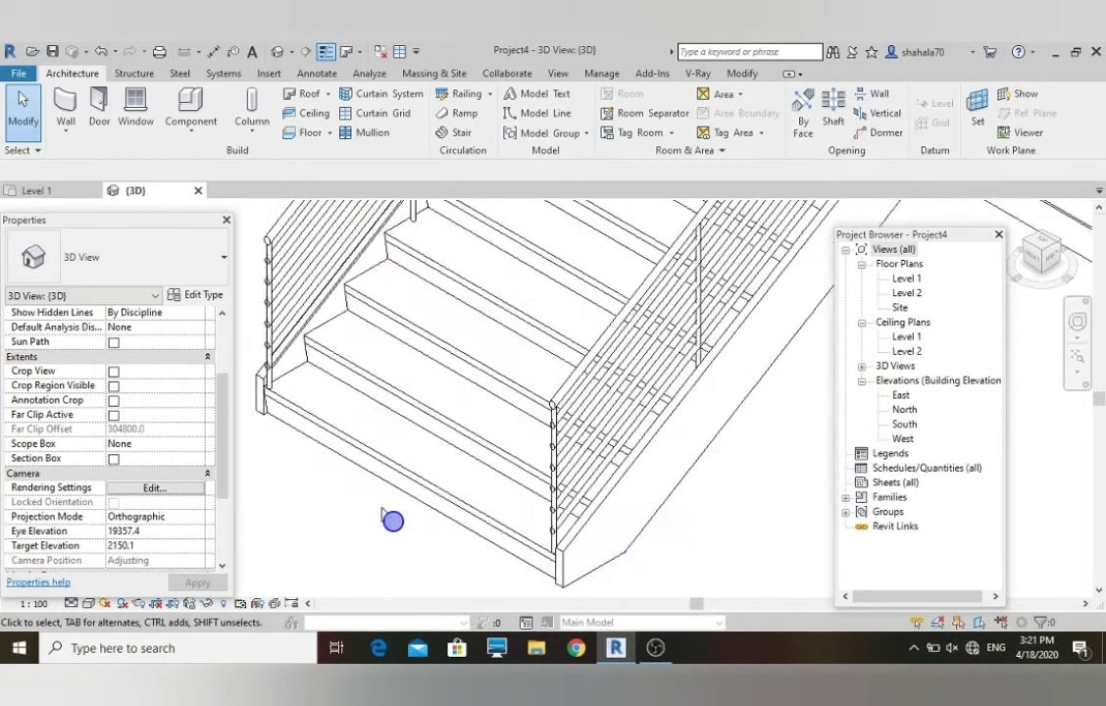
scroll(519, 476, up, 4)
scroll(491, 487, down, 2)
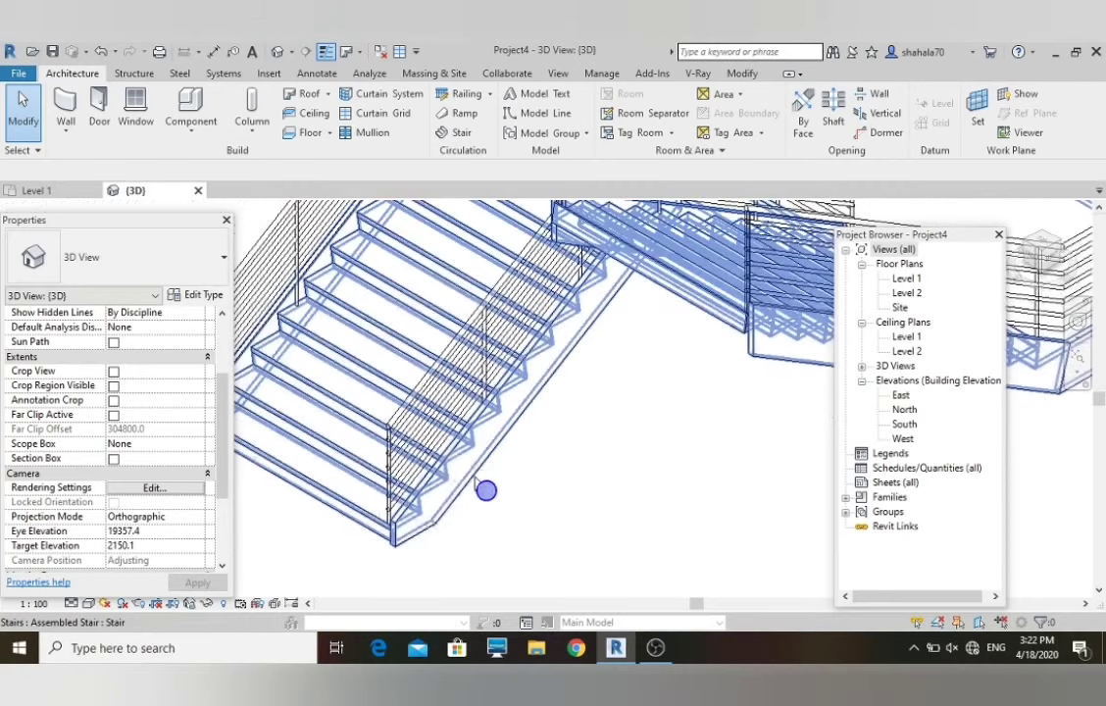
click(424, 535)
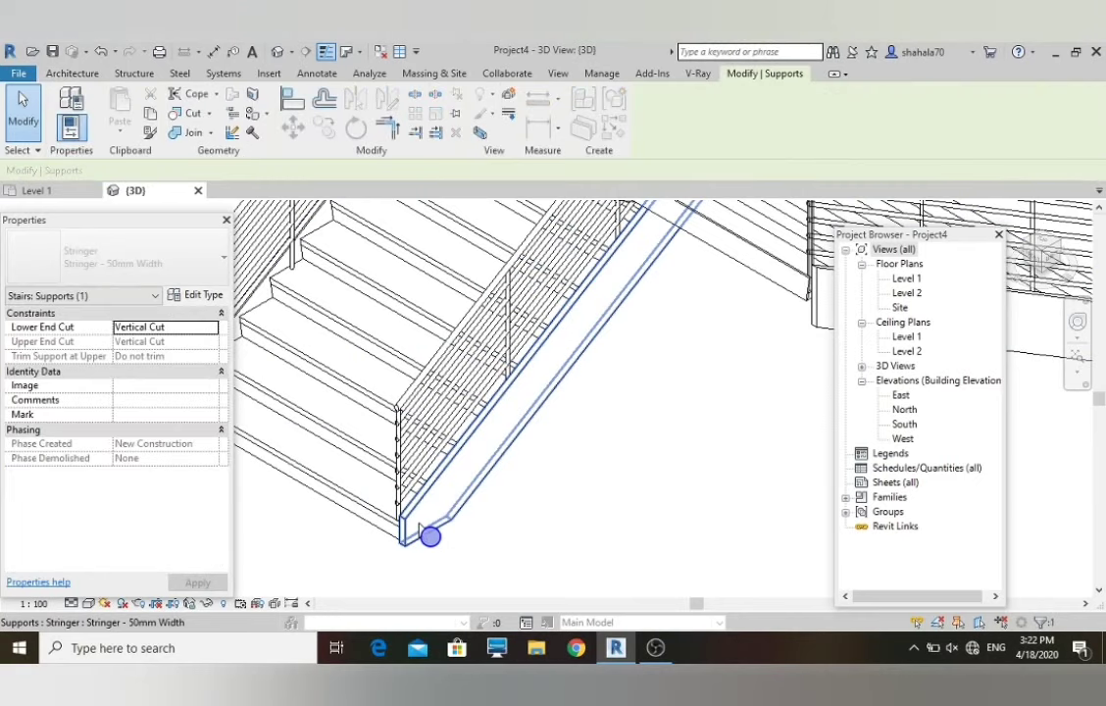
click(207, 330)
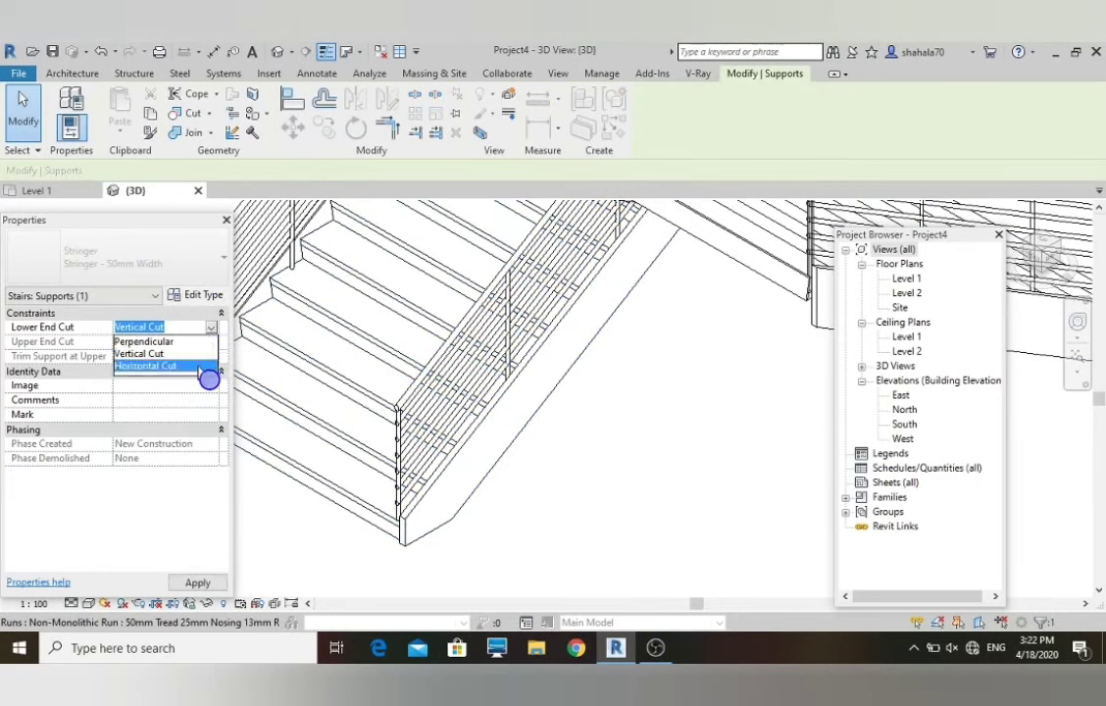
click(201, 366)
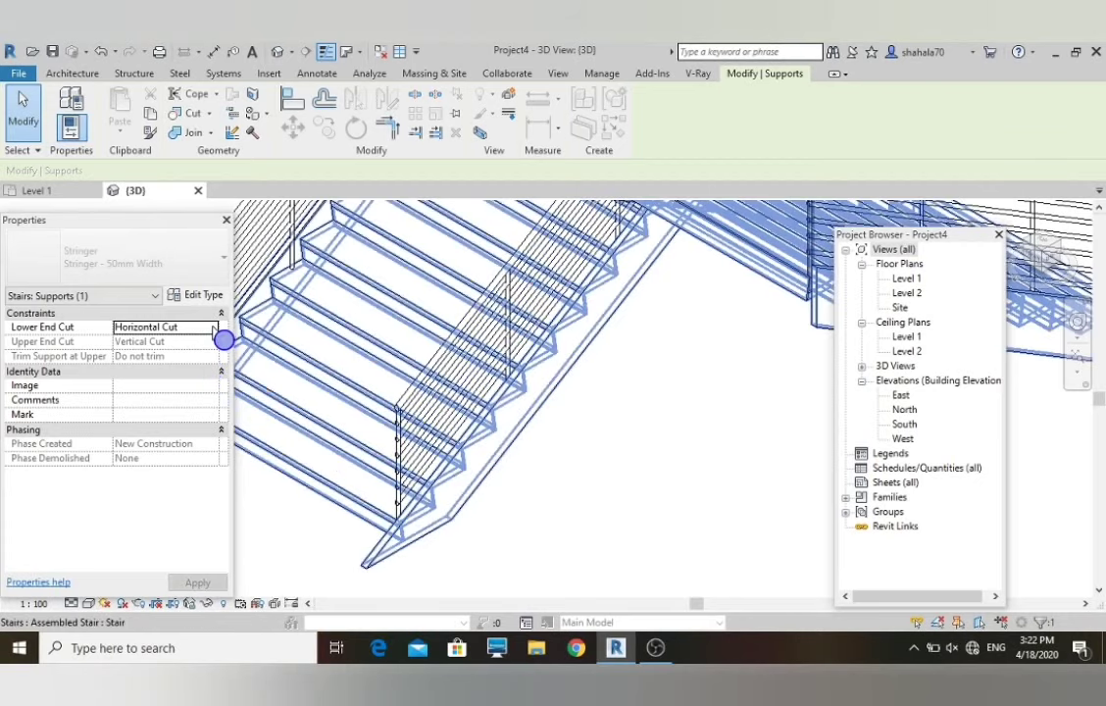
click(214, 329)
click(210, 339)
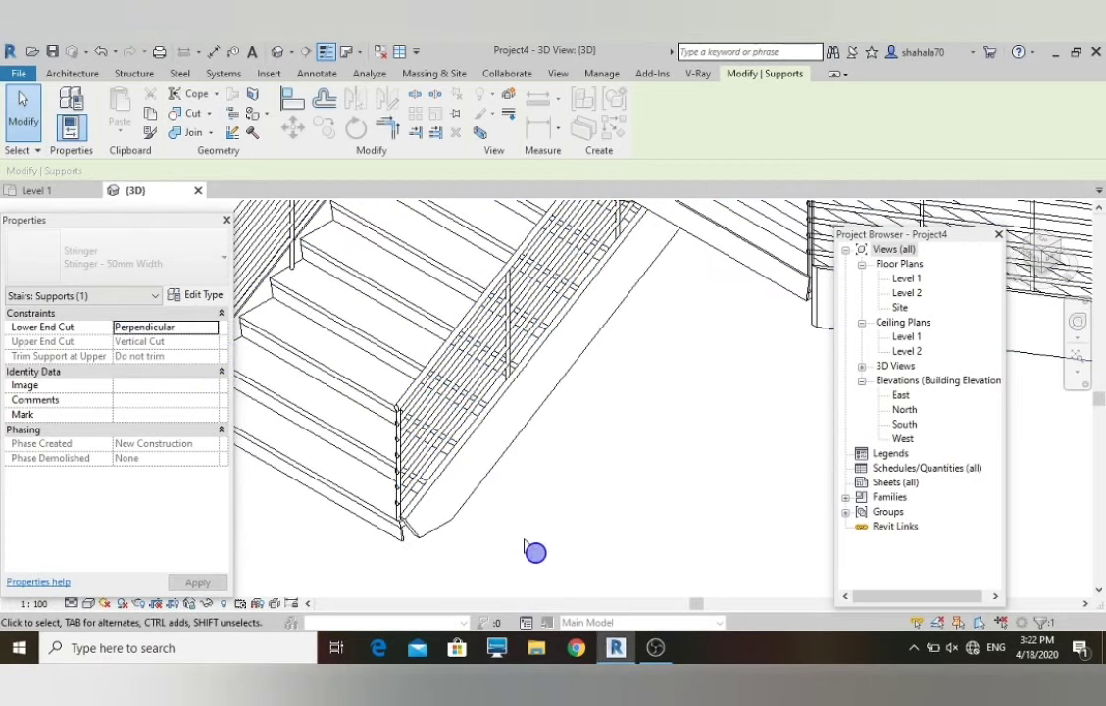
click(216, 329)
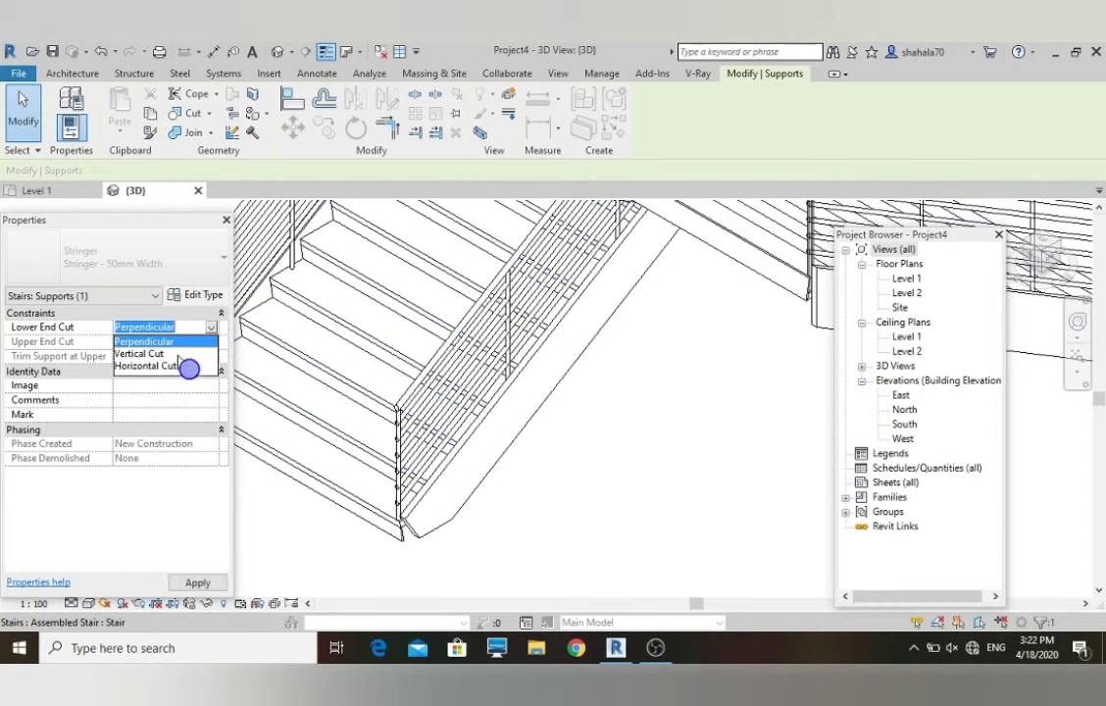
click(191, 354)
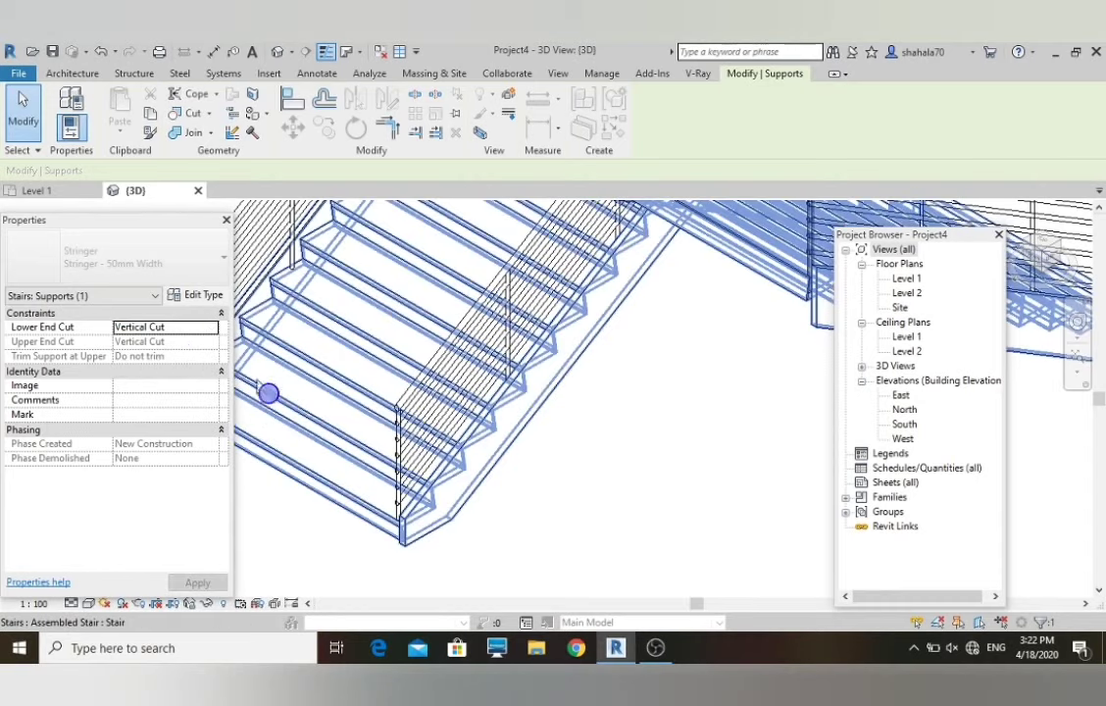
click(635, 509)
scroll(538, 462, down, 2)
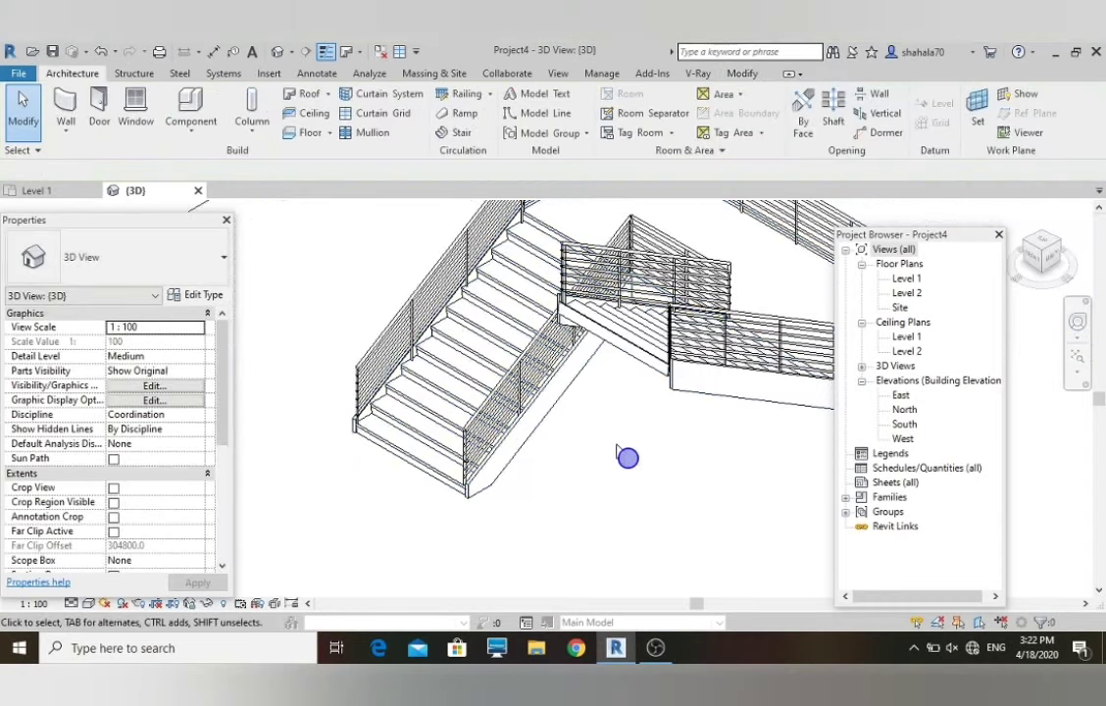
scroll(697, 383, up, 2)
scroll(696, 402, down, 1)
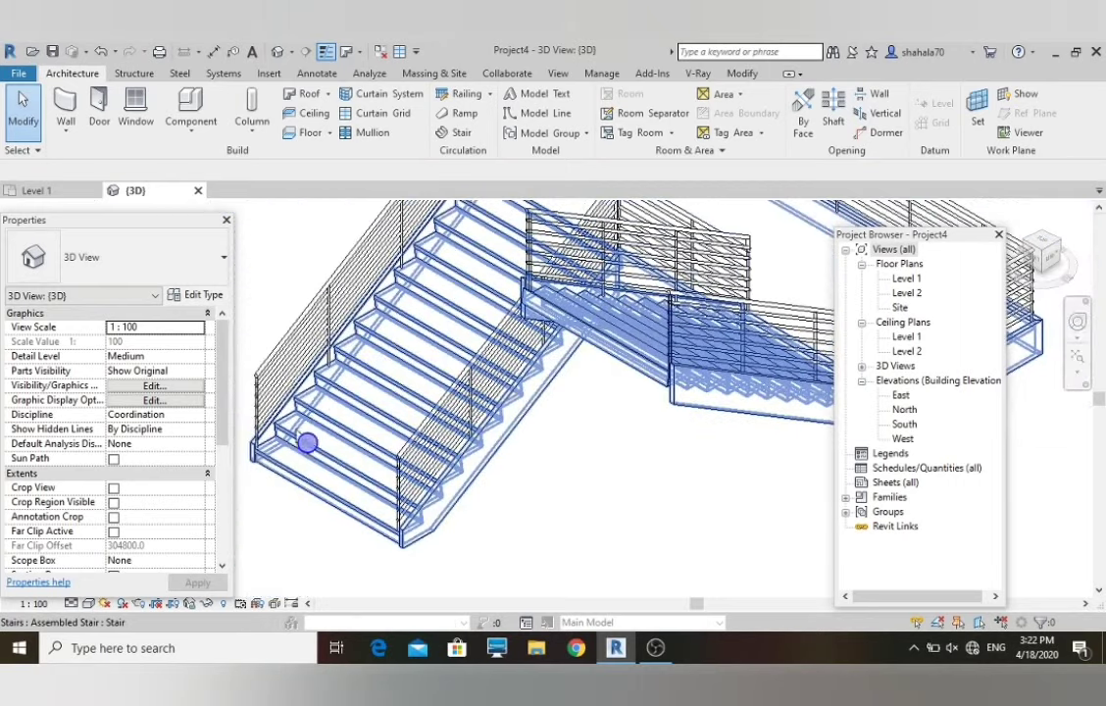
scroll(294, 438, up, 3)
key(Tab)
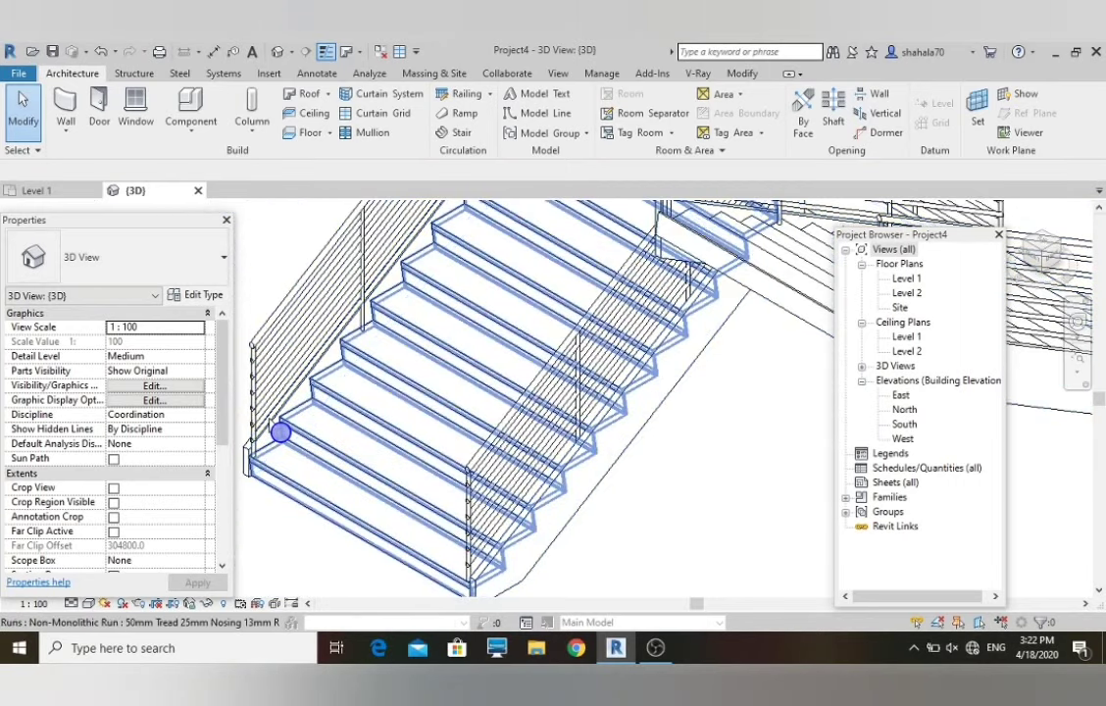
key(Tab)
click(281, 433)
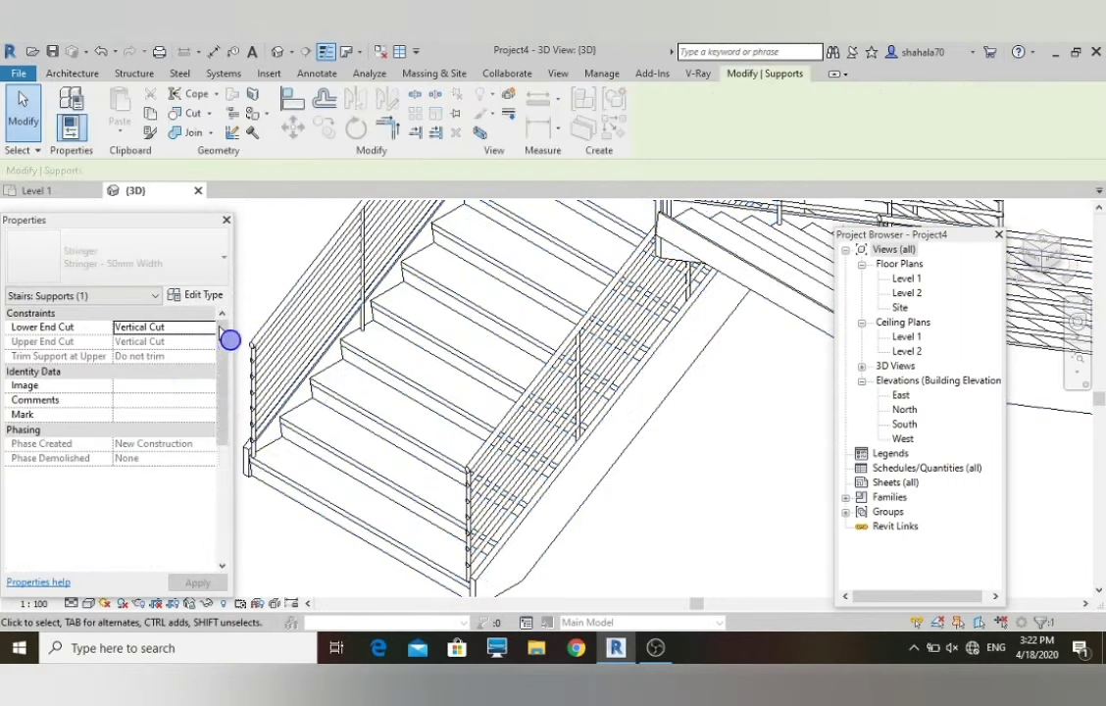
click(211, 327)
click(206, 365)
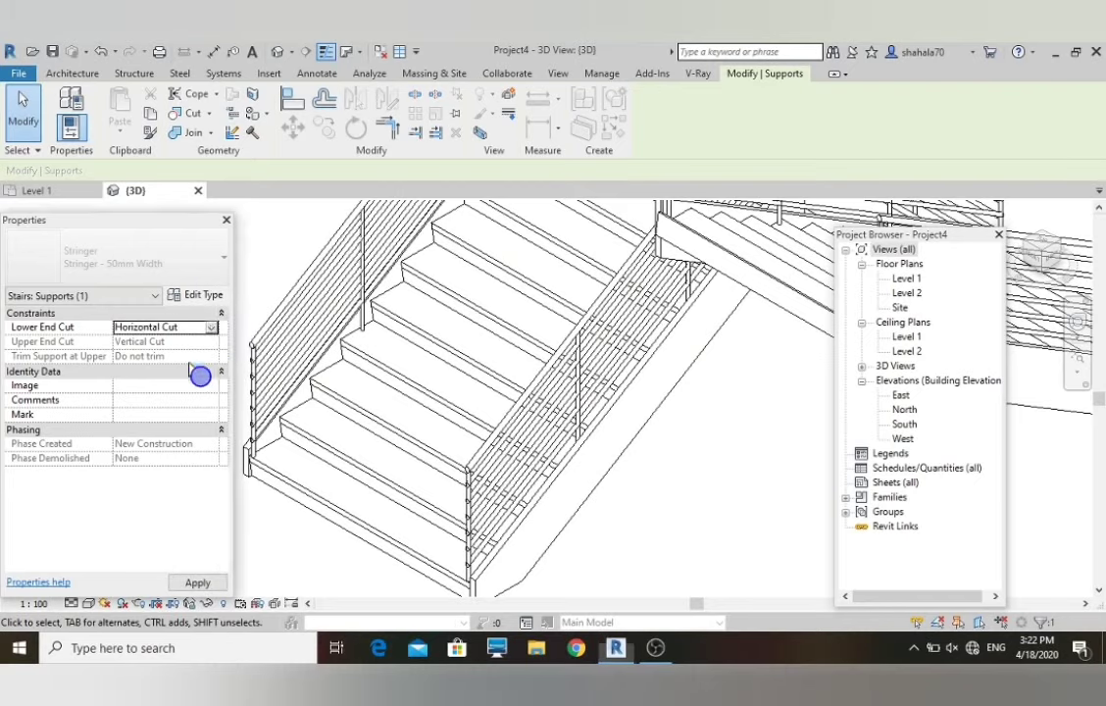
click(212, 329)
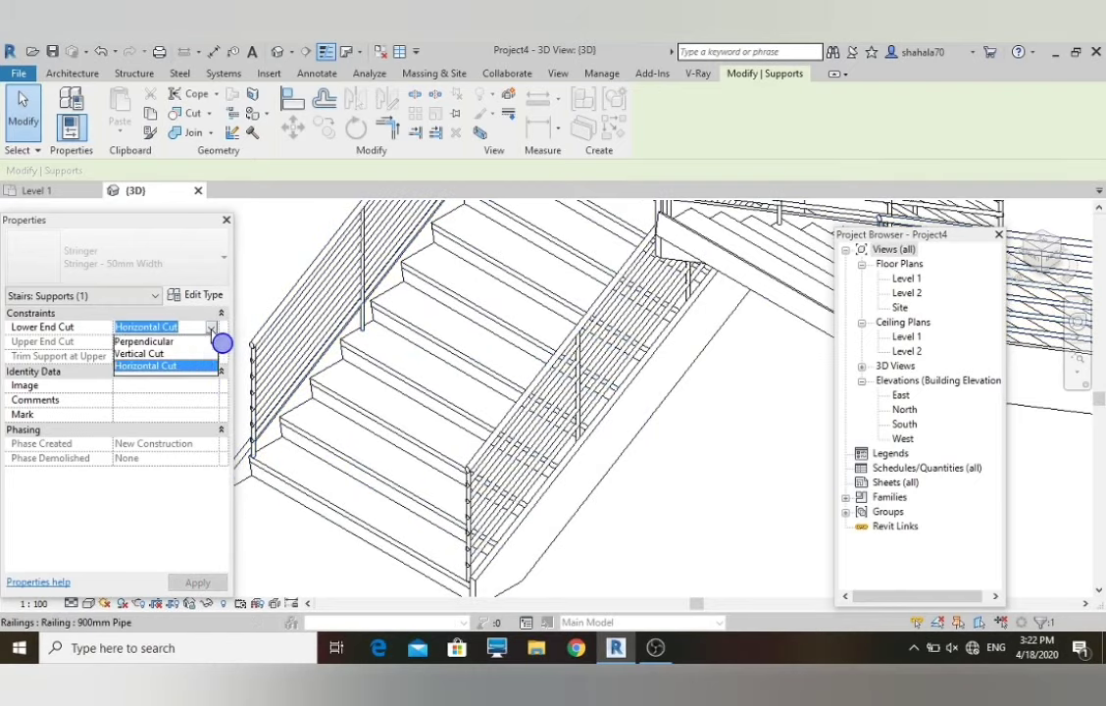
click(157, 353)
click(734, 486)
- Select the assembled stair and open its Non-Monolithic Run type settings
scroll(397, 356, down, 3)
click(500, 458)
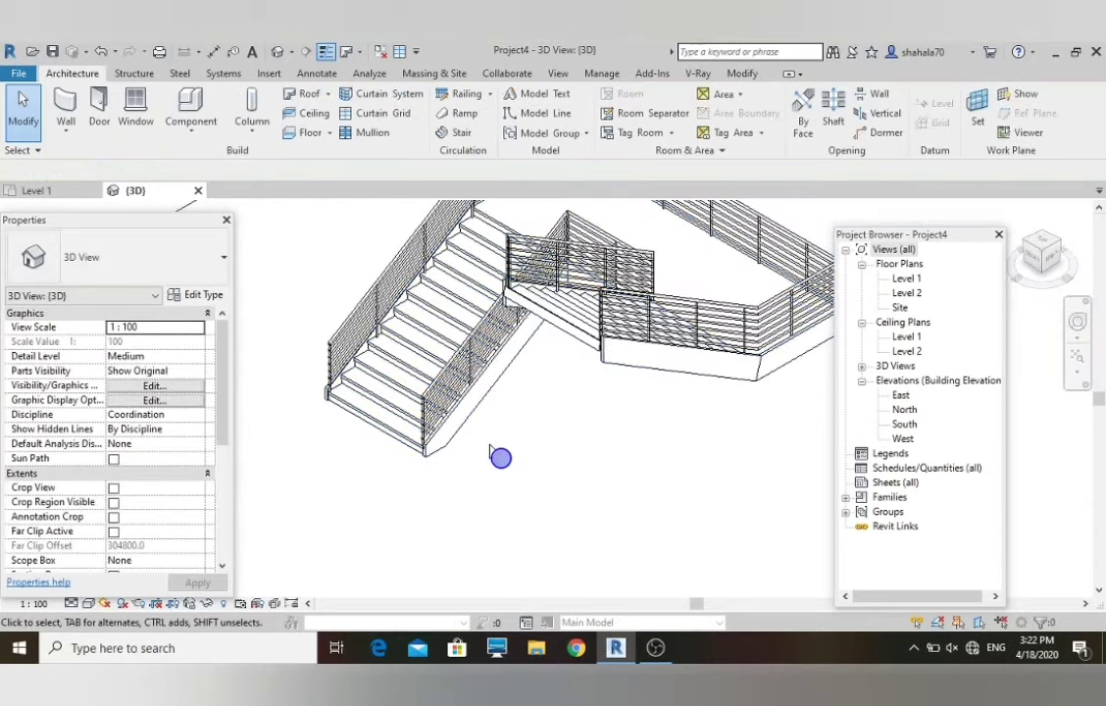
scroll(501, 454, up, 2)
scroll(402, 418, up, 4)
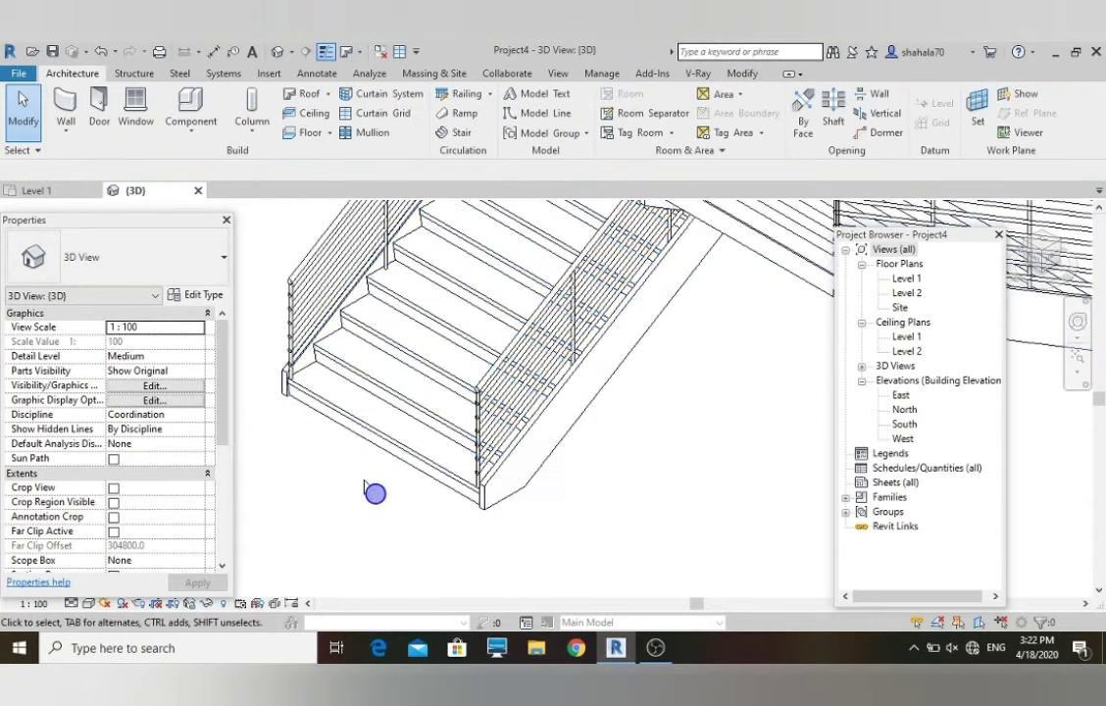
click(386, 397)
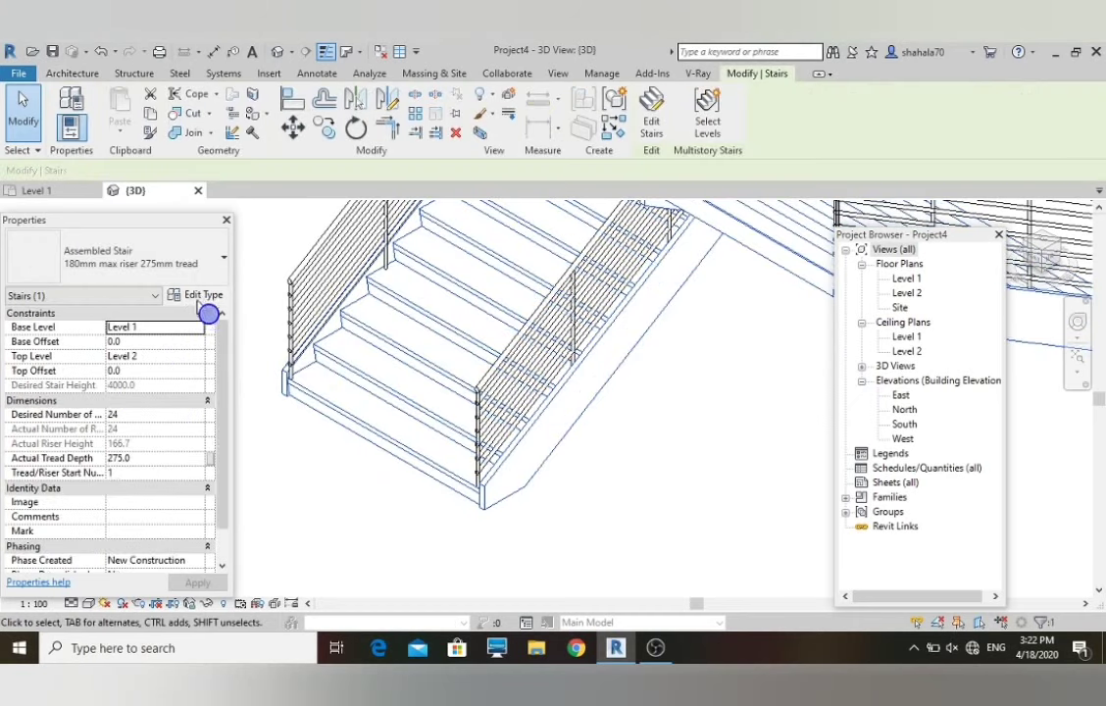
click(199, 296)
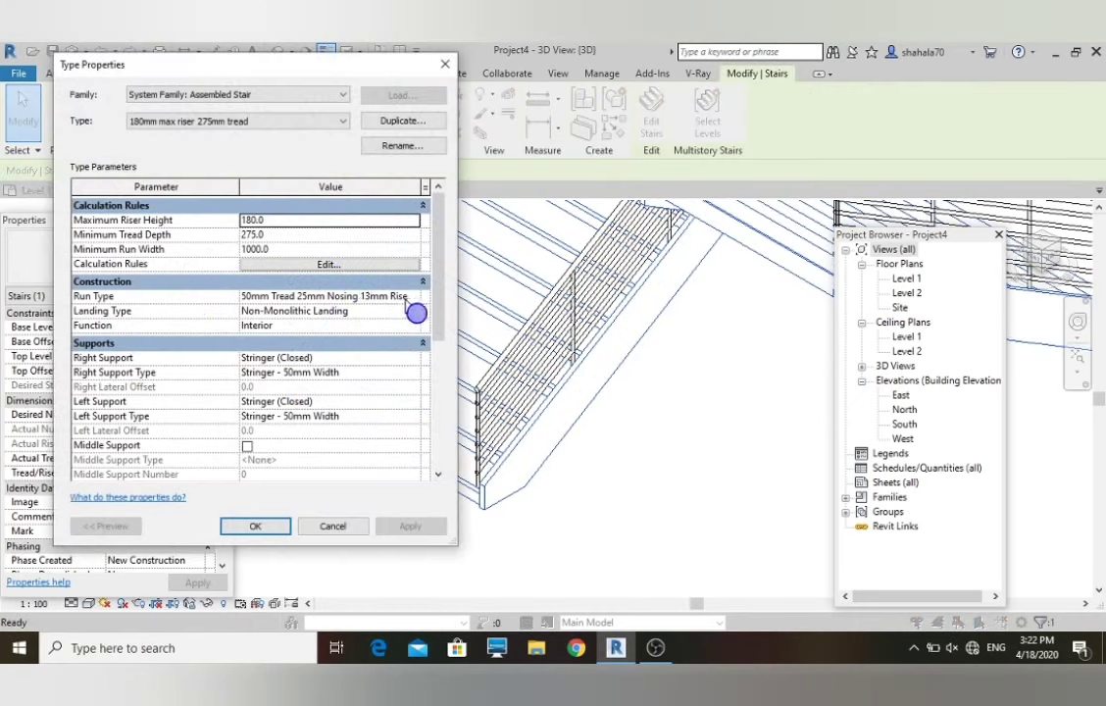
click(408, 296)
click(418, 296)
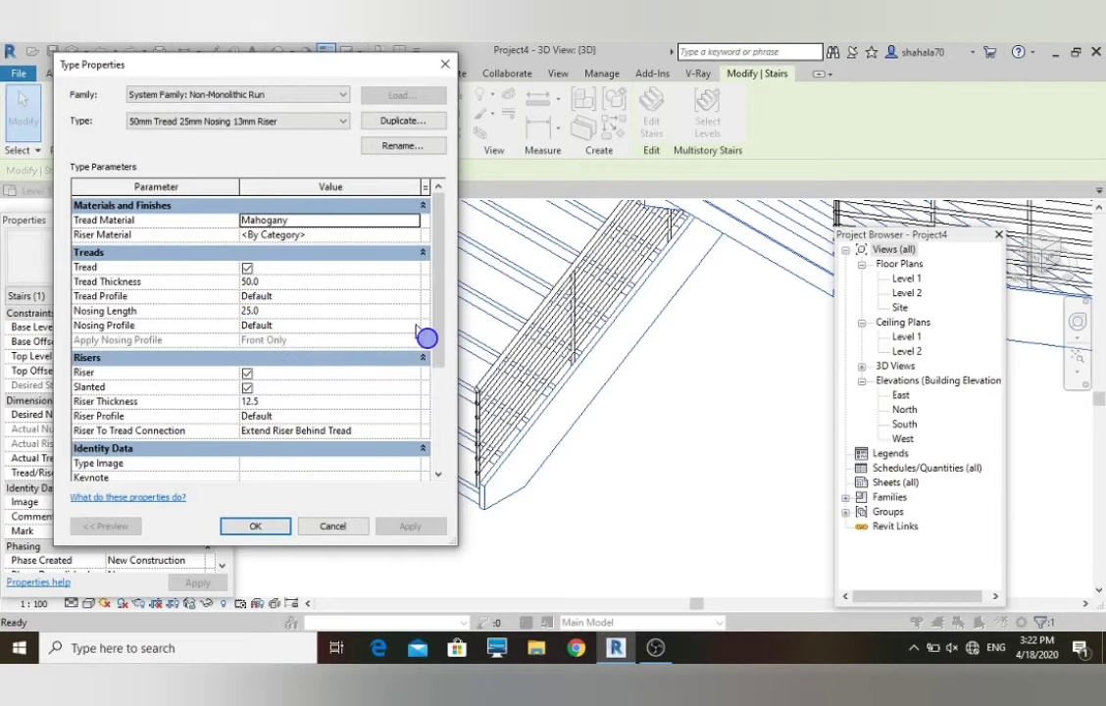
- Set the nosing profile to M_Stair Nosing - Radius : 40mm and apply the type changes
click(413, 326)
click(315, 377)
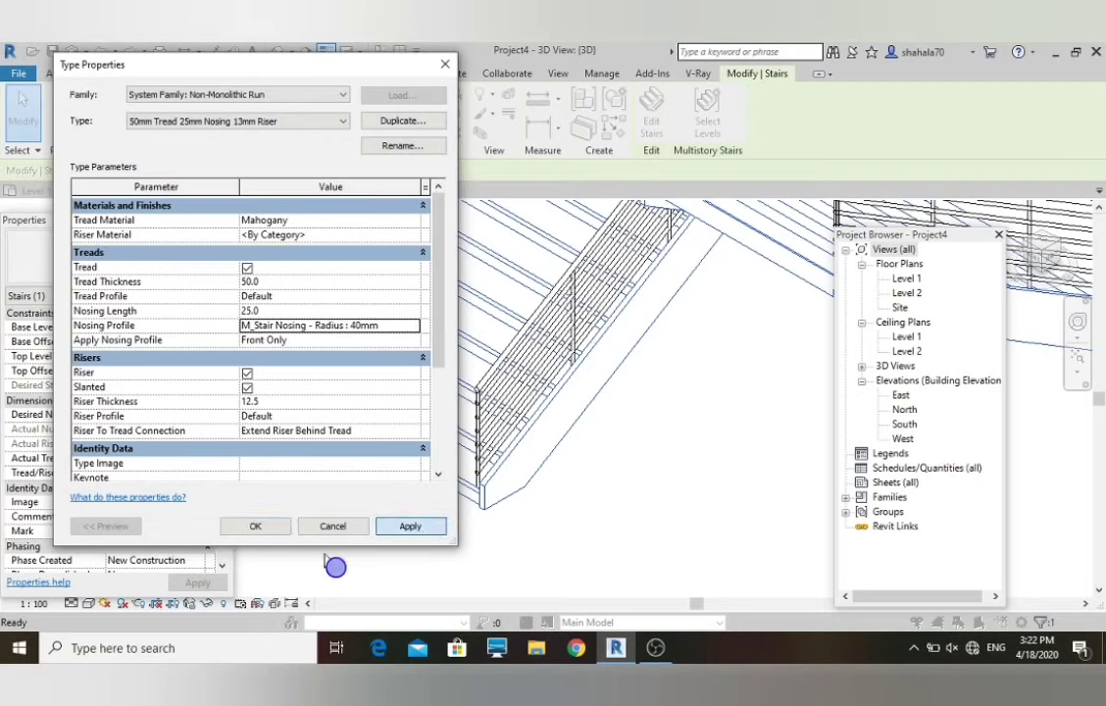
click(257, 525)
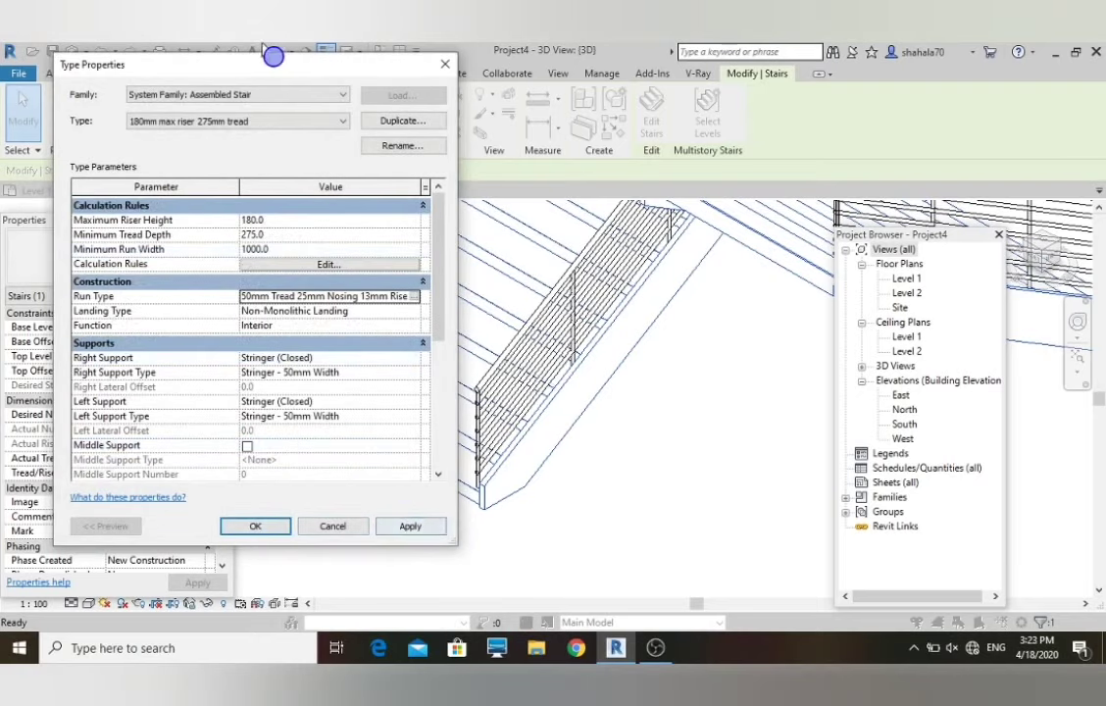
drag(262, 72, 159, 78)
click(326, 534)
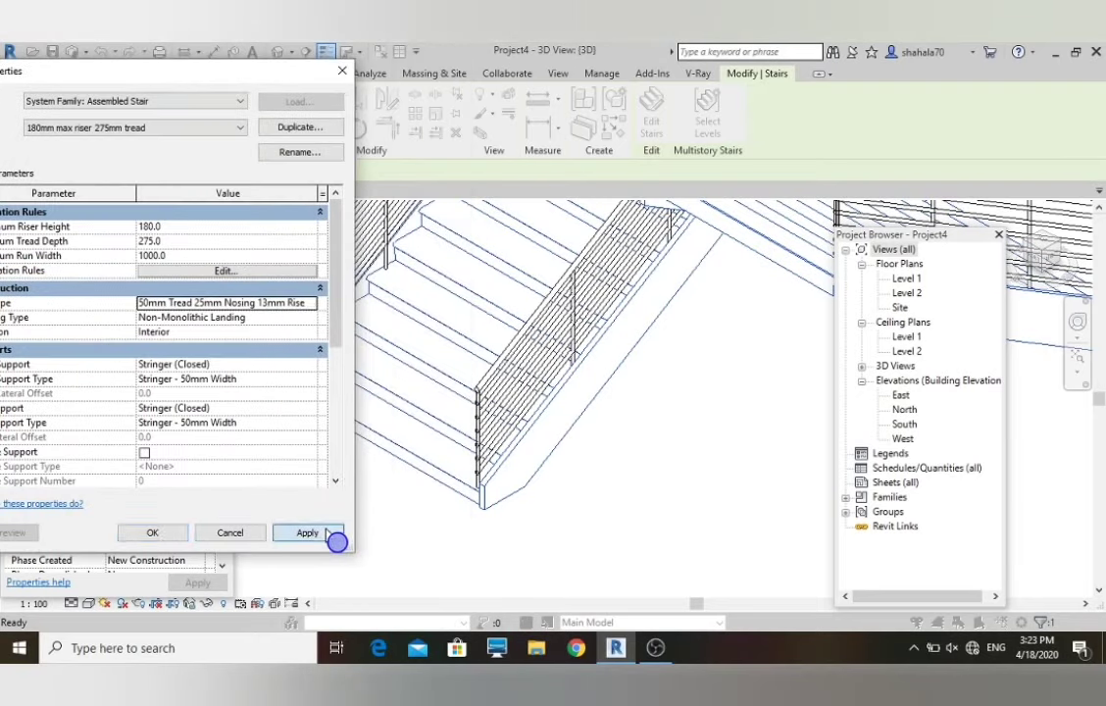
click(214, 532)
scroll(368, 442, up, 2)
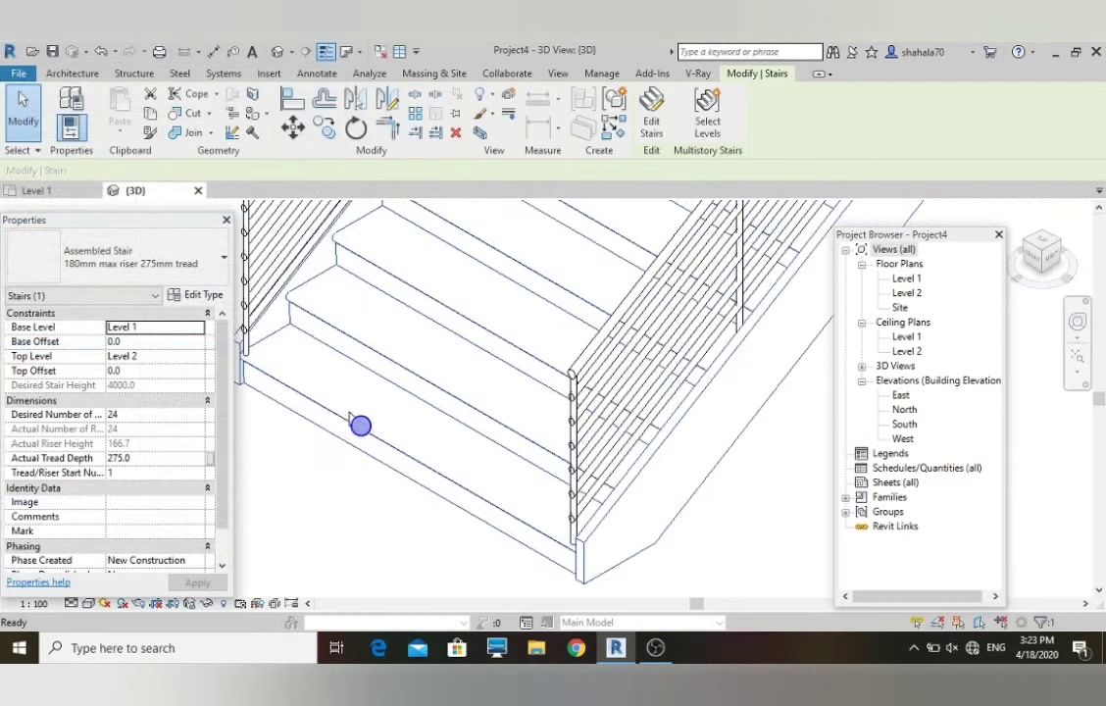
- Reselect the stair and switch the 3D view to the Realistic visual style
click(356, 508)
click(396, 430)
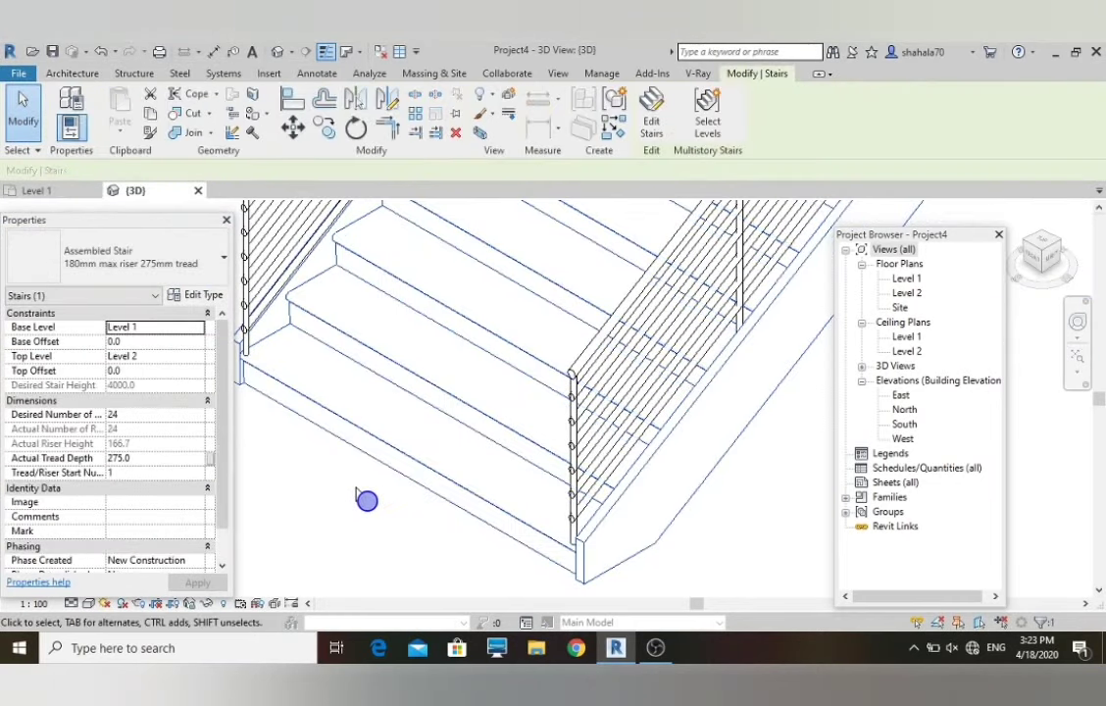
click(88, 604)
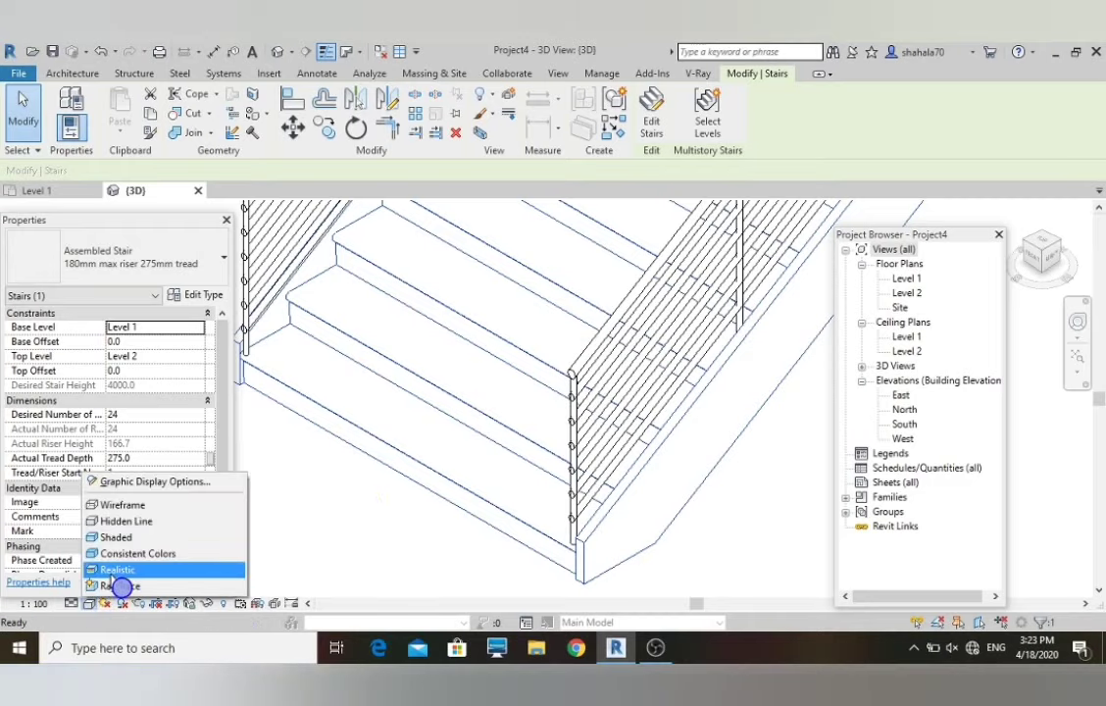
click(98, 572)
scroll(392, 508, up, 3)
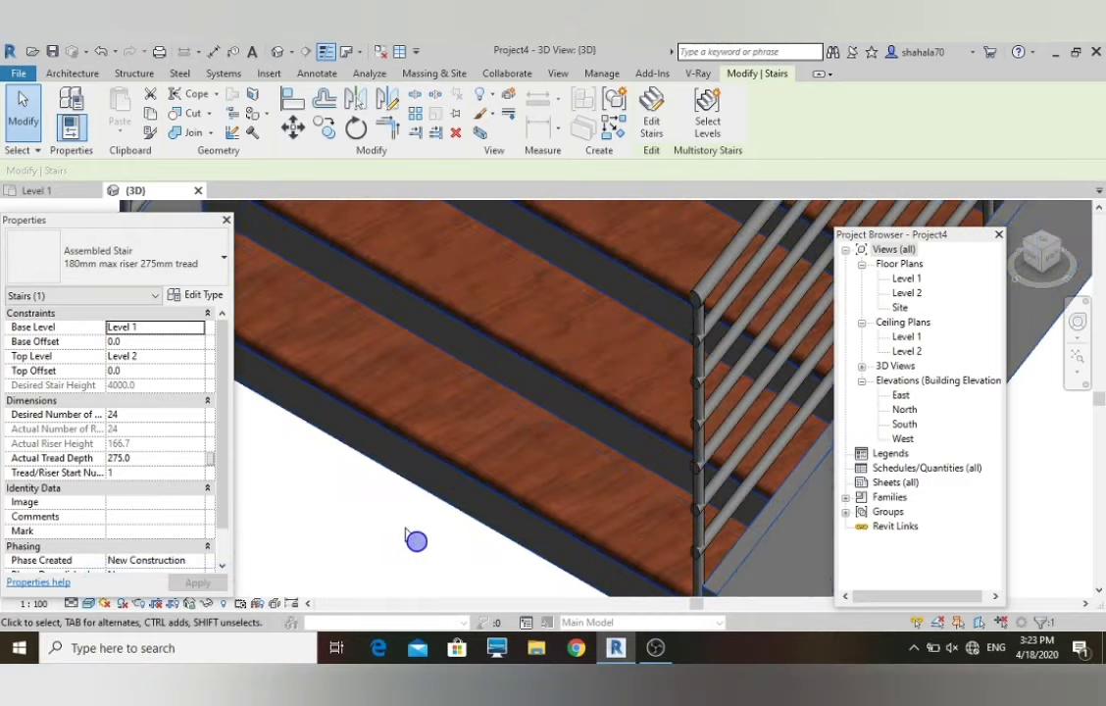
scroll(415, 538, down, 3)
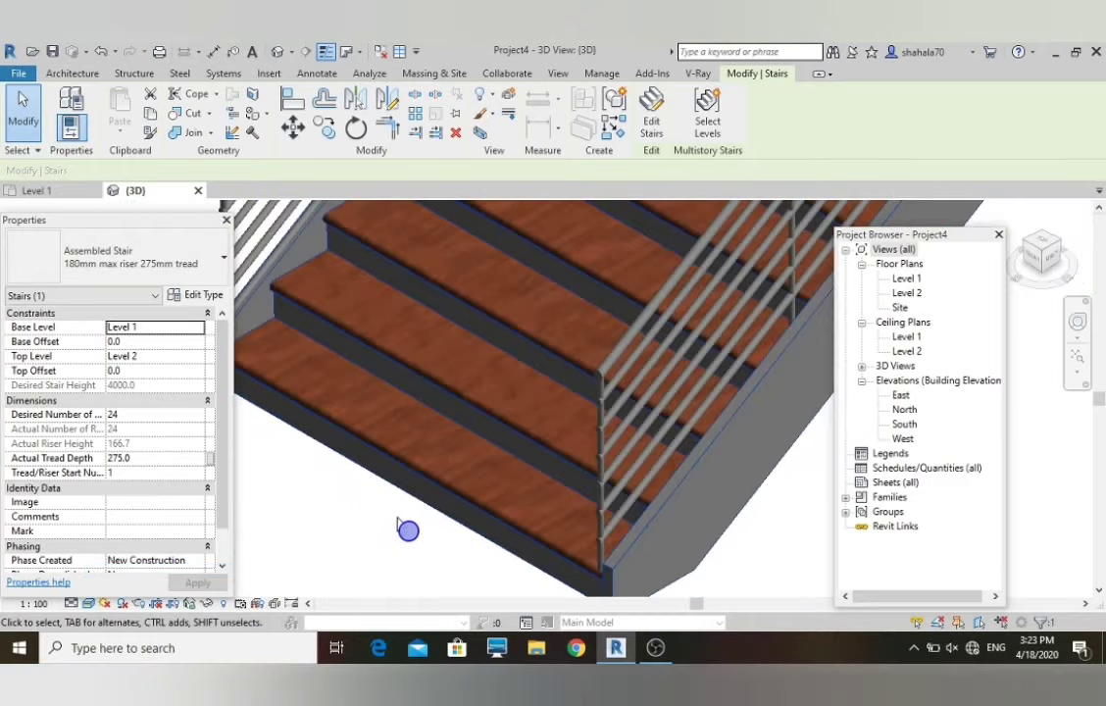
- Reset the run type's nosing profile to Default and apply both type dialogs
click(196, 295)
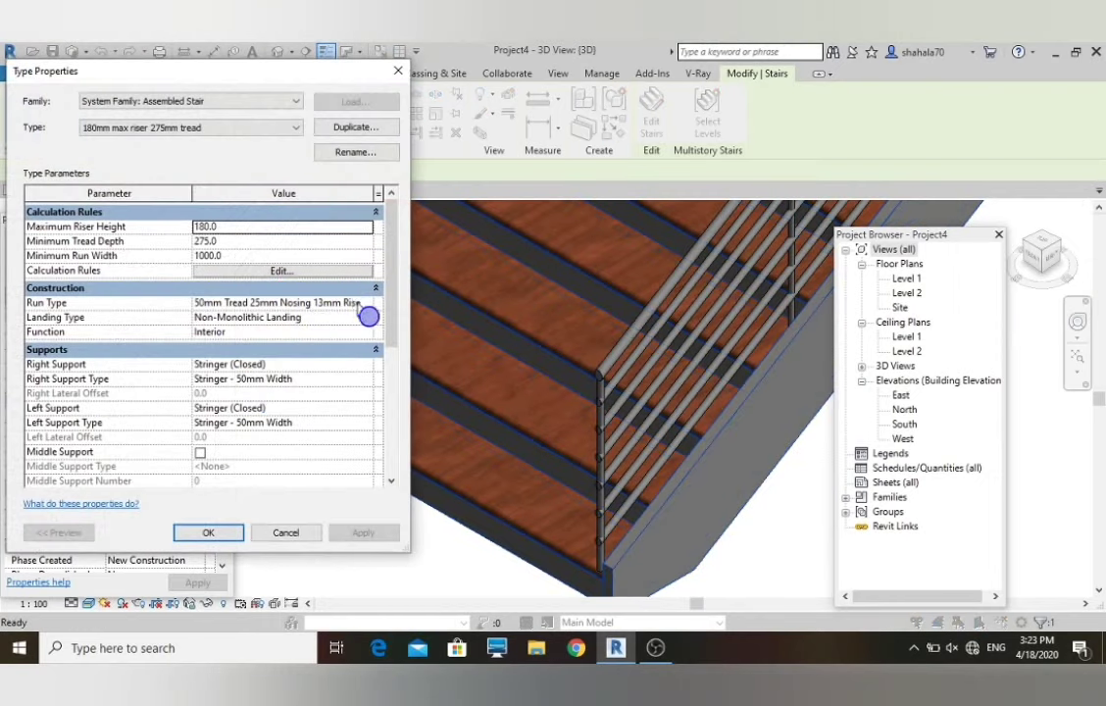
click(358, 304)
click(367, 304)
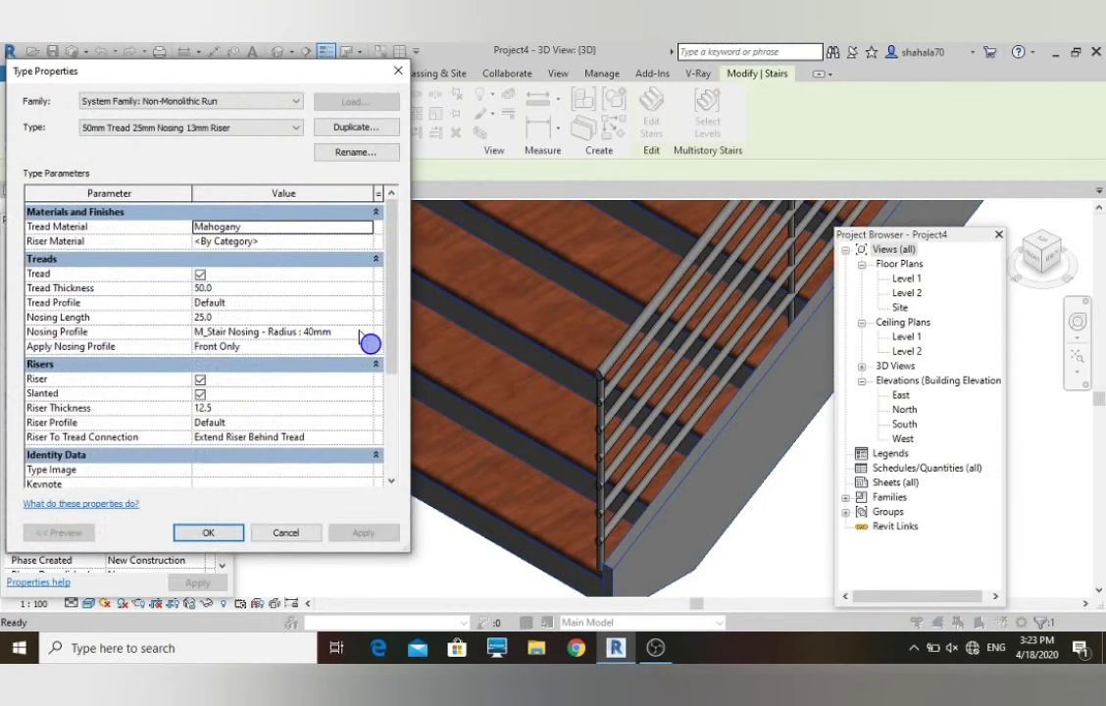
click(368, 333)
click(294, 350)
click(380, 537)
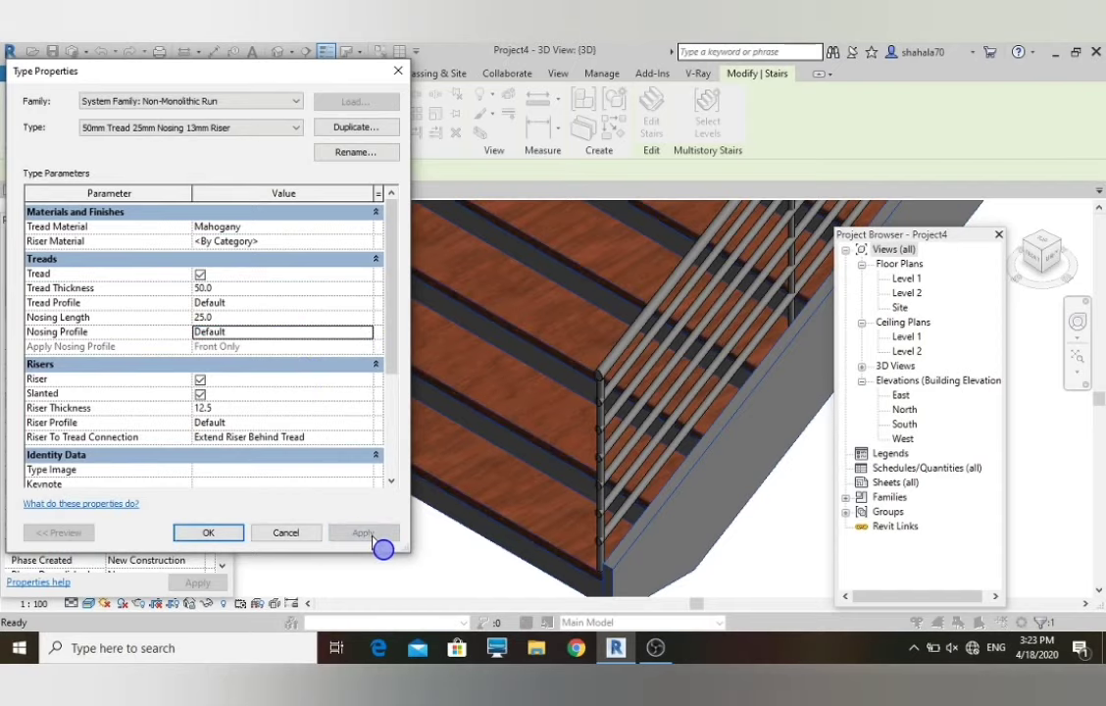
click(234, 532)
click(355, 532)
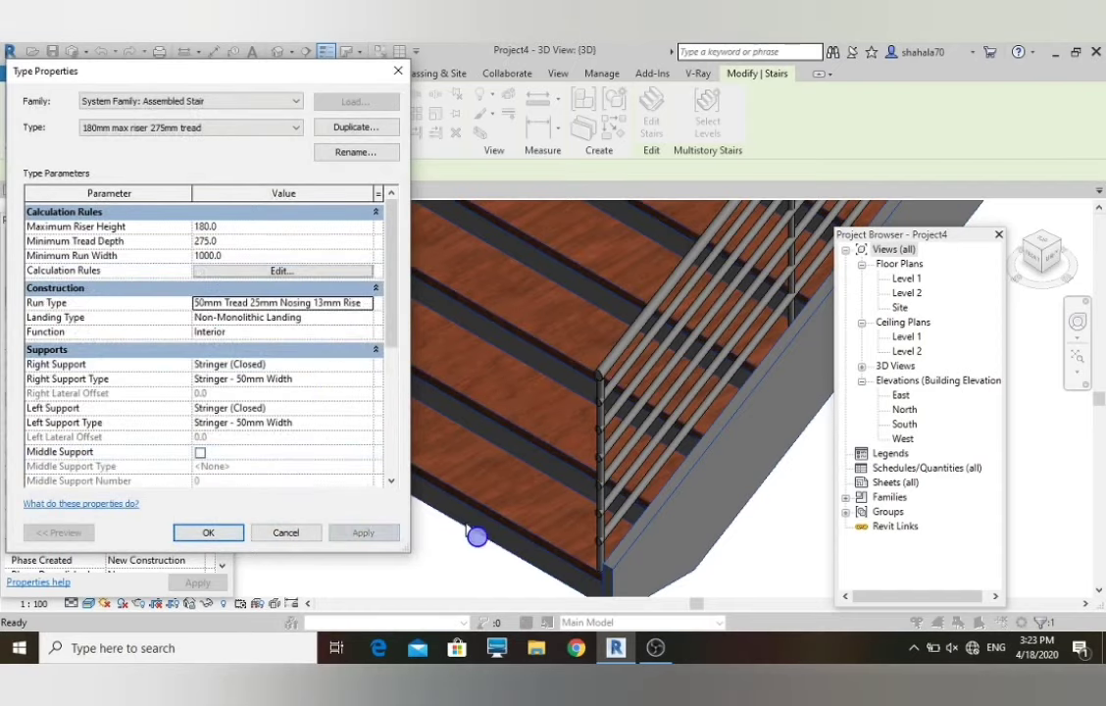
click(207, 532)
scroll(405, 509, up, 5)
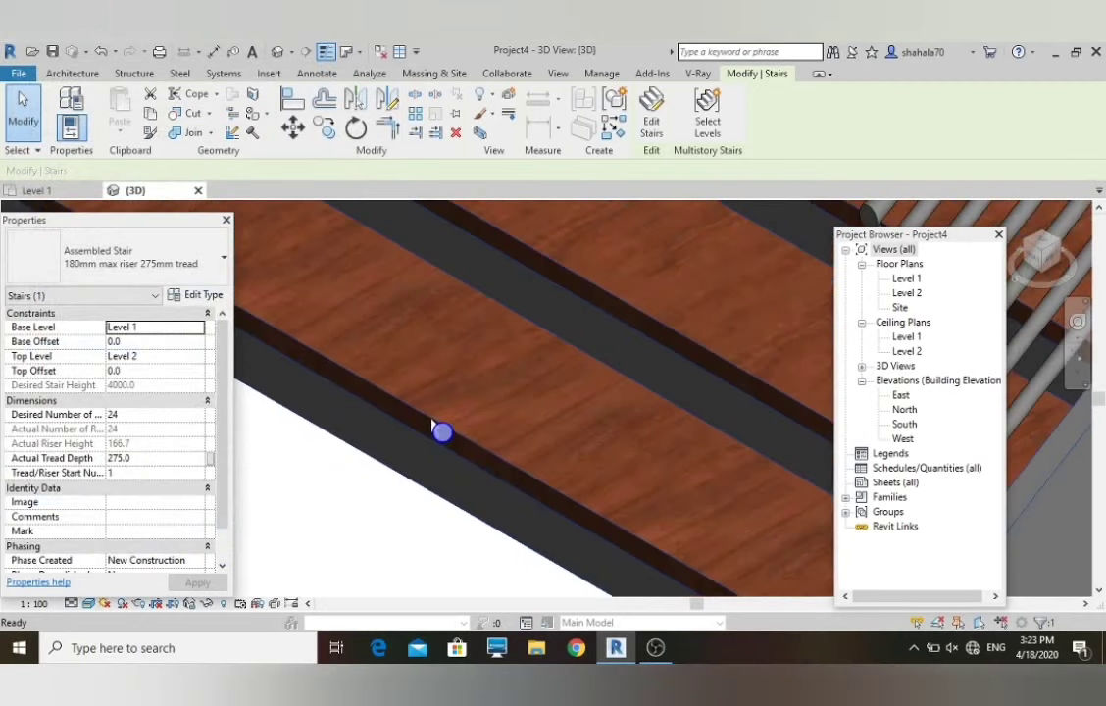
- Set the nosing profile to M_Stair Nosing - Radius : 30mm and inspect the tread edges
click(197, 295)
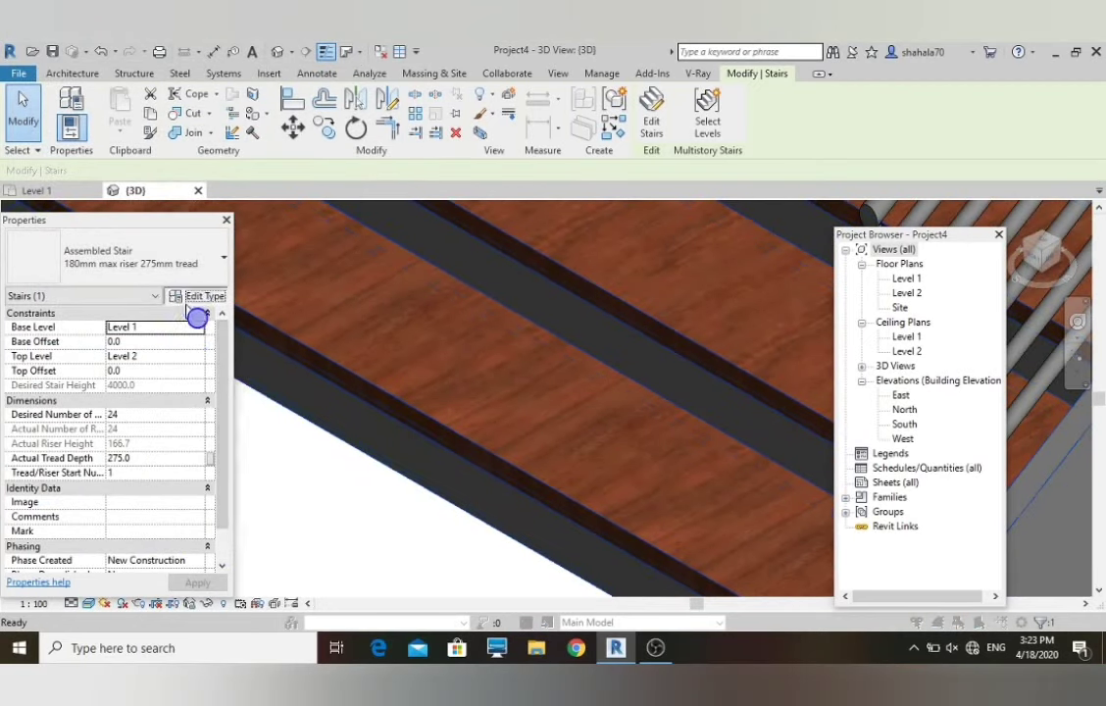
click(312, 302)
click(370, 304)
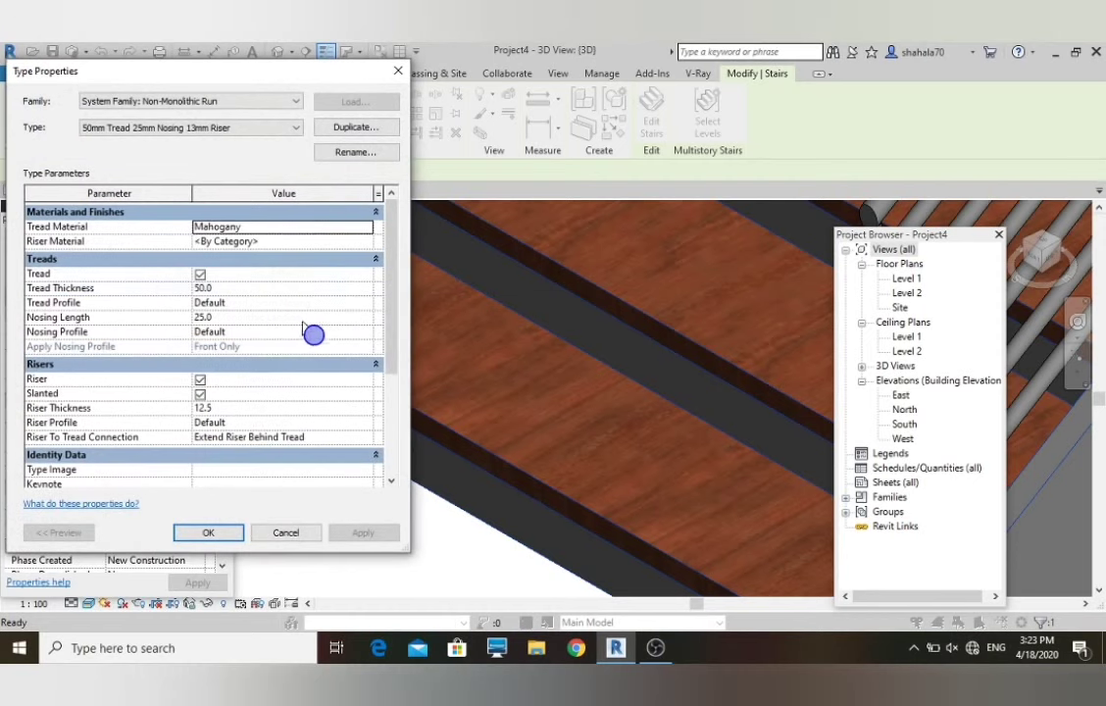
click(363, 333)
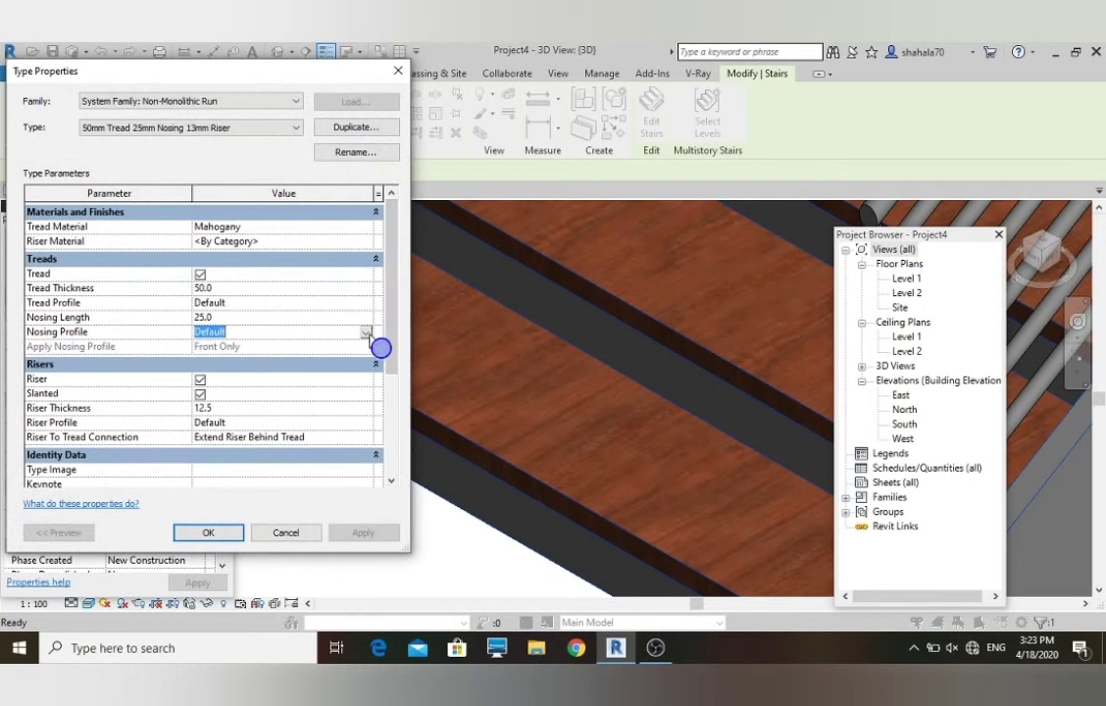
click(365, 333)
click(294, 371)
click(363, 534)
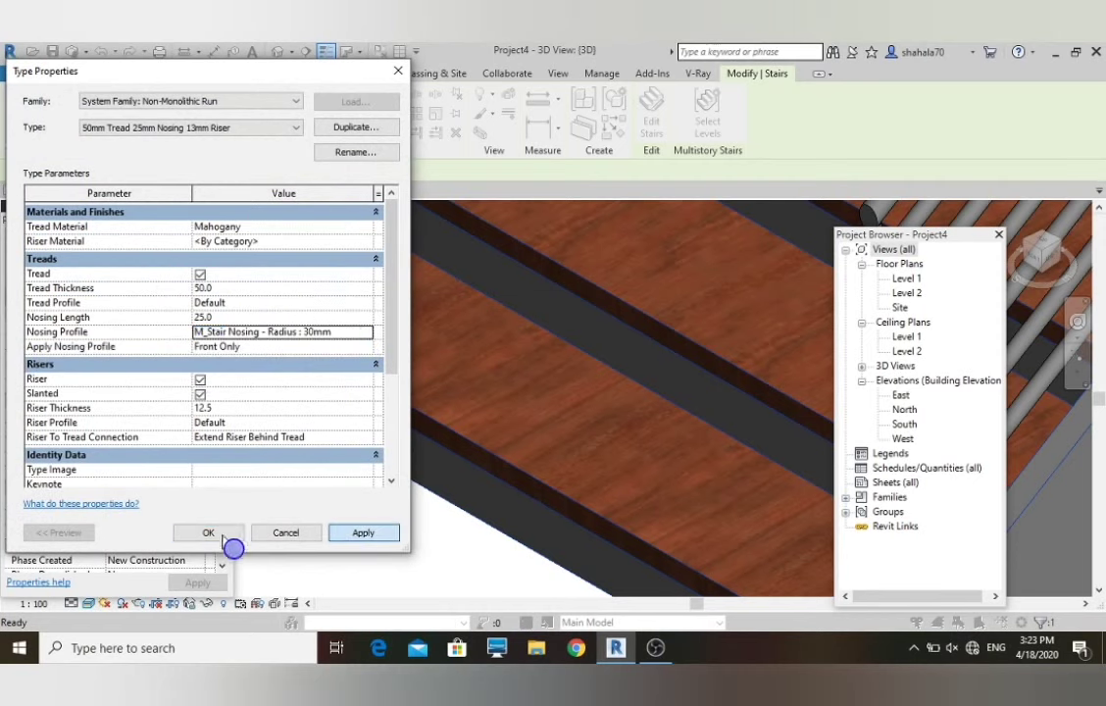
click(214, 534)
click(363, 533)
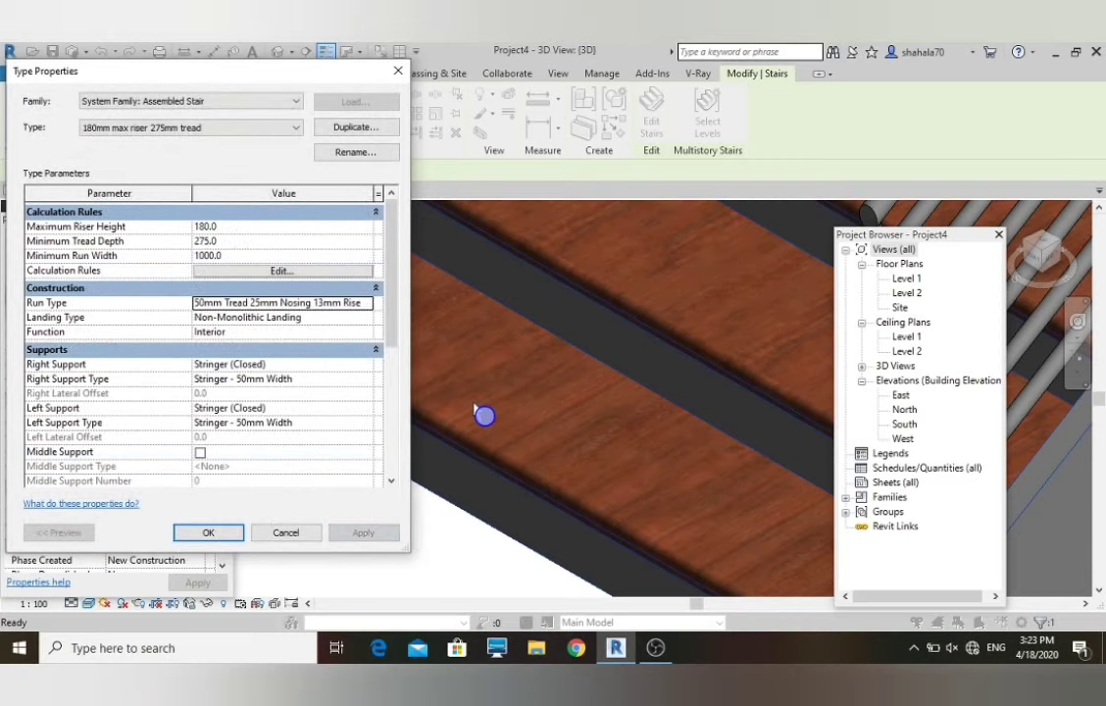
click(224, 531)
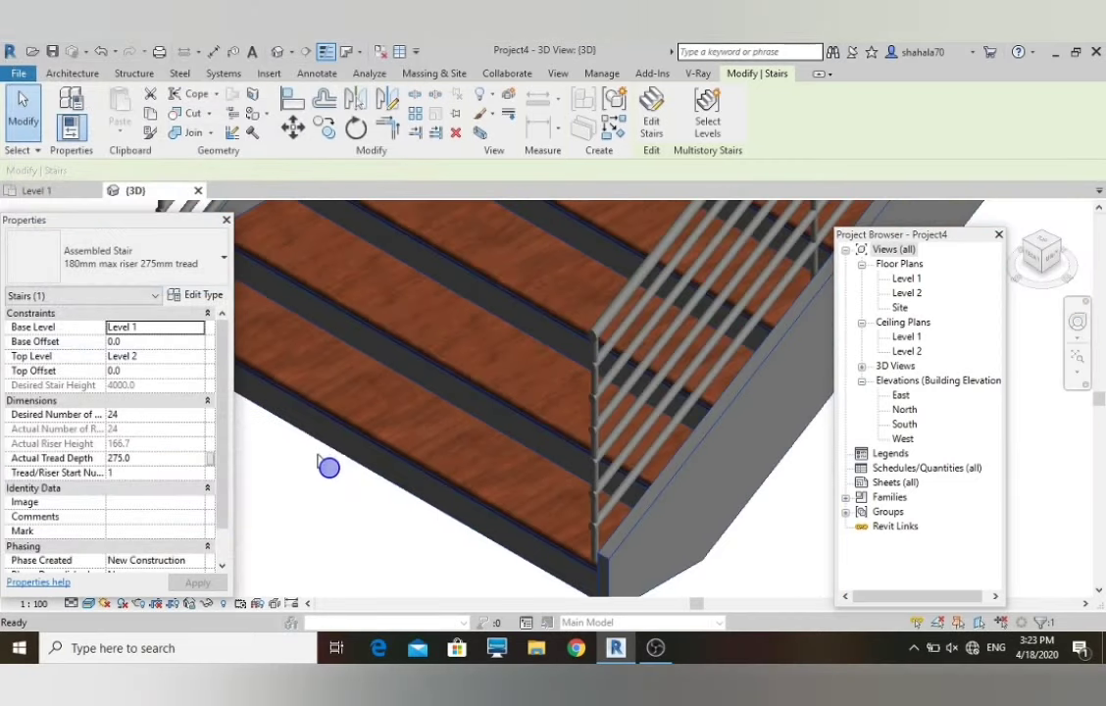
shift+middle_drag(556, 538, 346, 477)
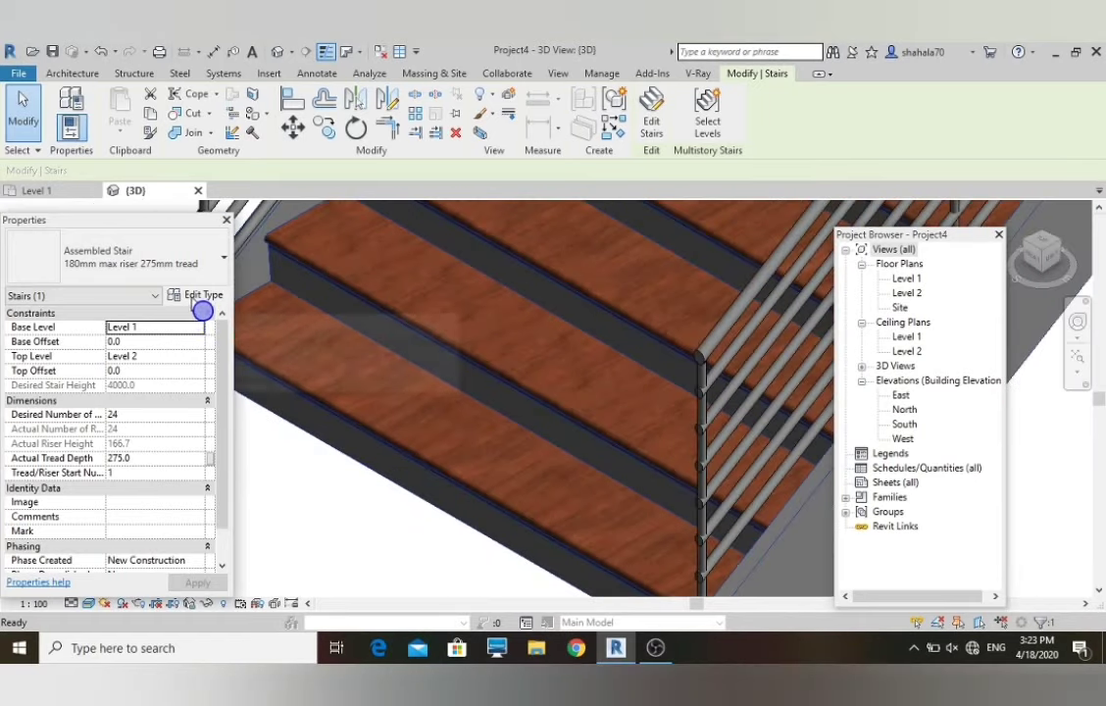
- Create a new family from the Metric Profile-Stair Nosing.rft template
click(19, 74)
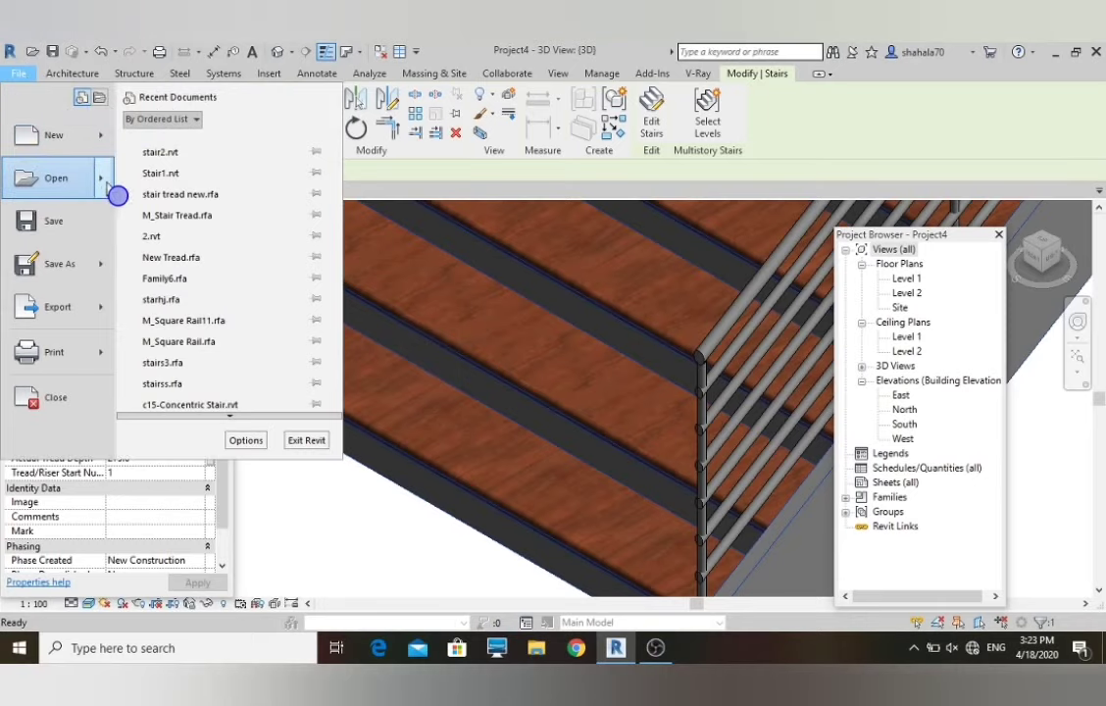
mouse_move(101, 143)
click(166, 179)
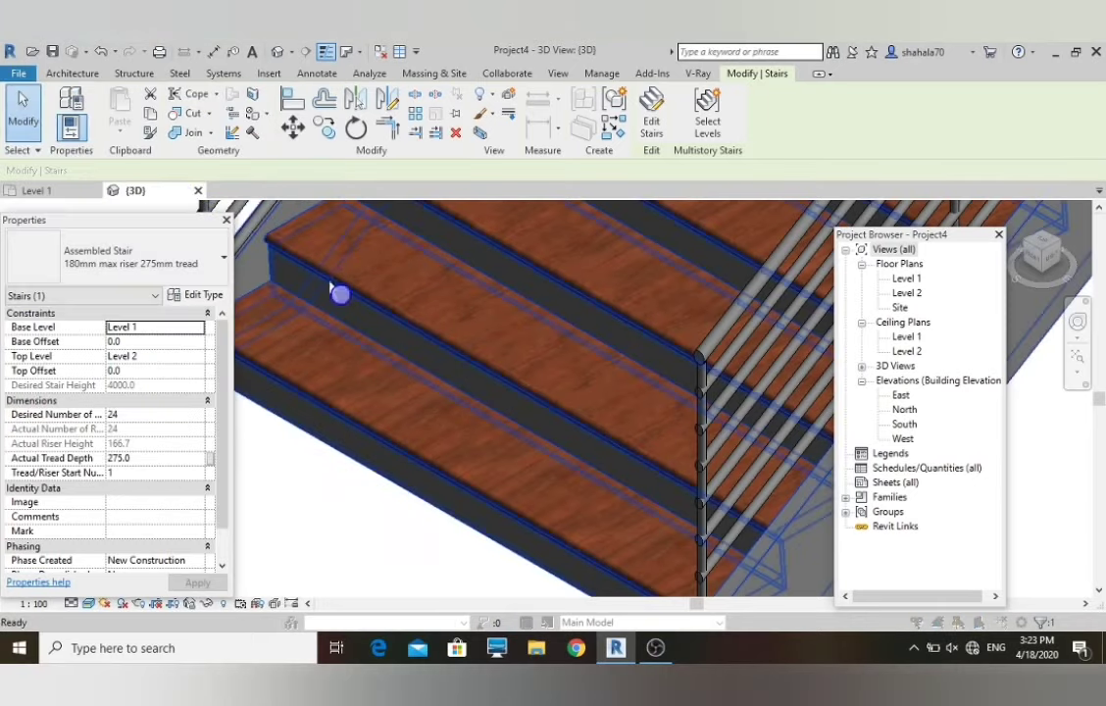
scroll(339, 294, down, 15)
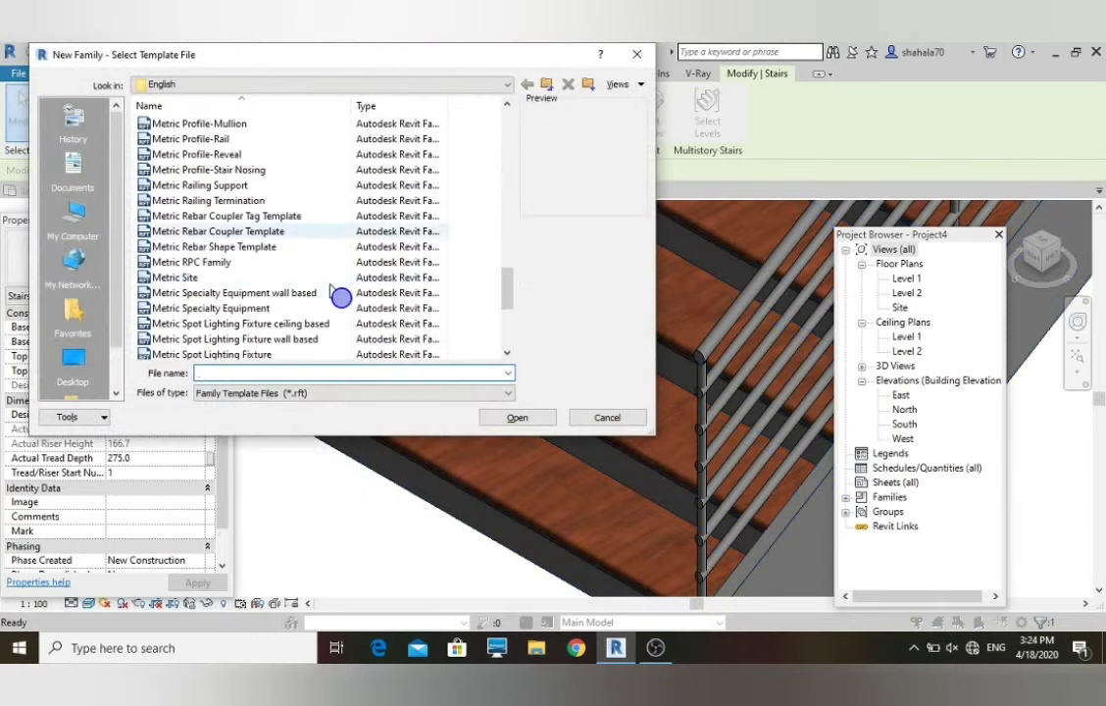
scroll(340, 294, down, 5)
scroll(230, 200, up, 3)
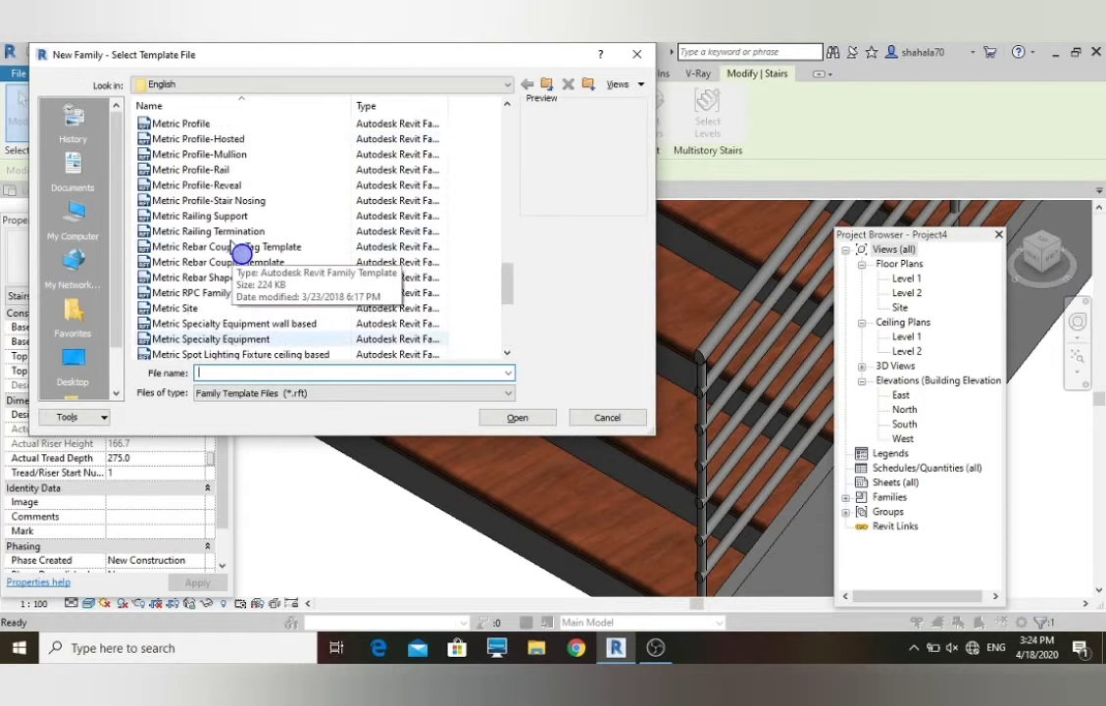
click(209, 197)
click(537, 421)
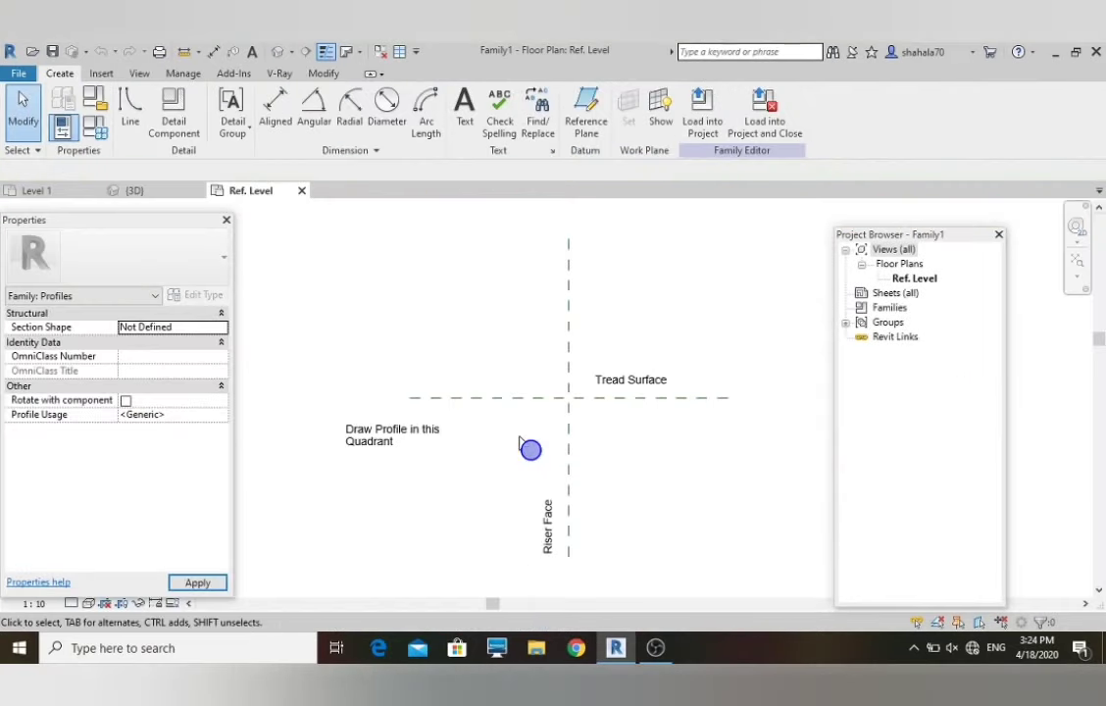
- Sketch the first stepped notch outline of the nosing profile with the LI line tool
scroll(586, 428, up, 2)
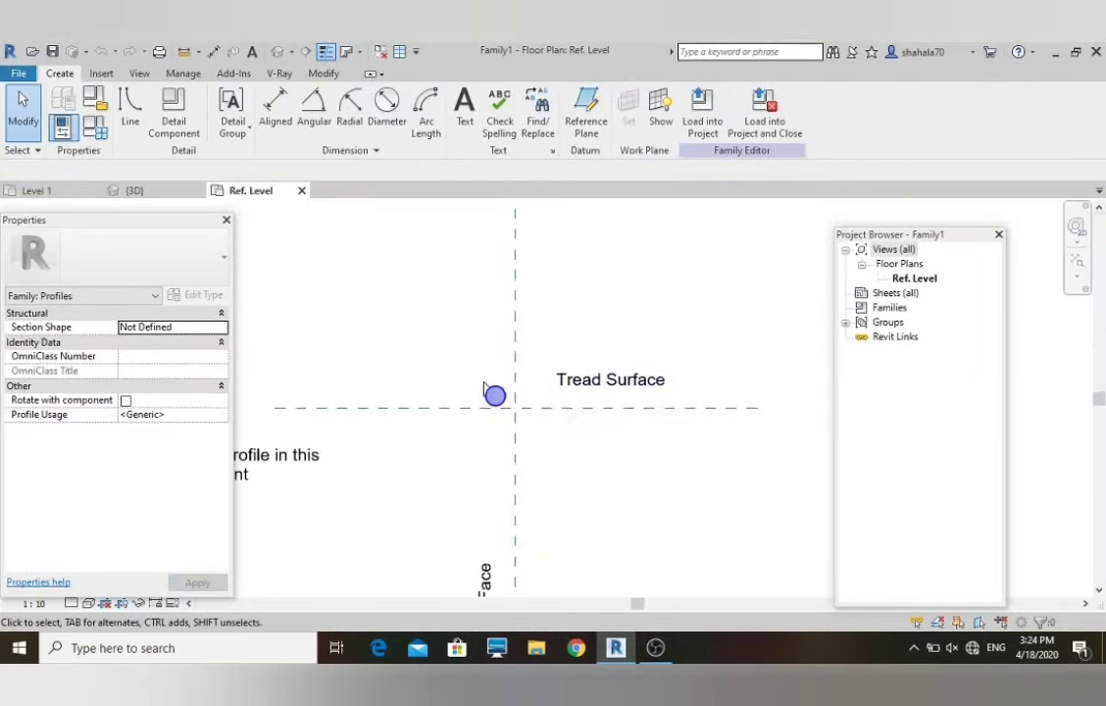
scroll(494, 393, down, 2)
scroll(595, 432, up, 2)
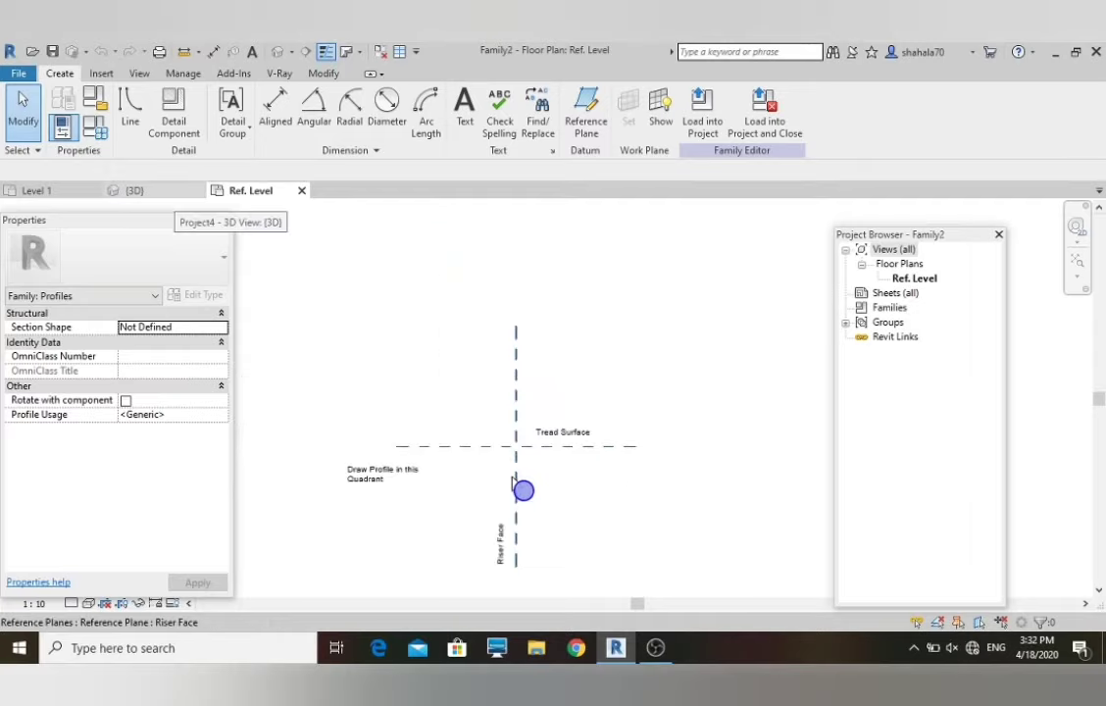
scroll(517, 481, up, 5)
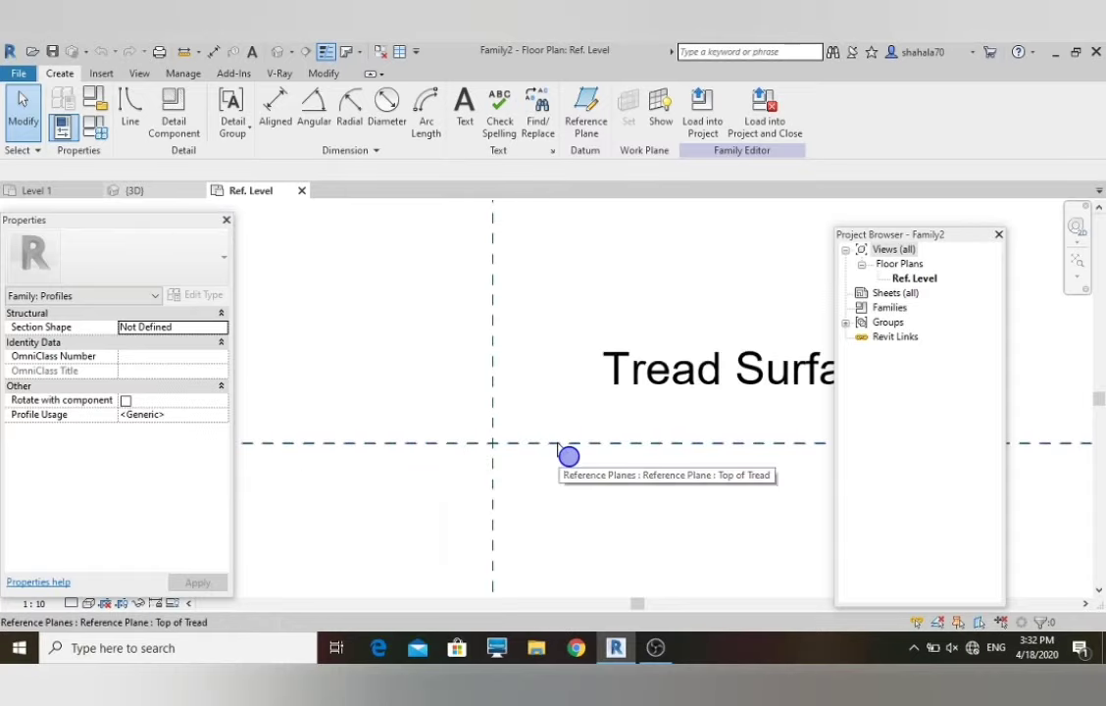
key(l)
key(i)
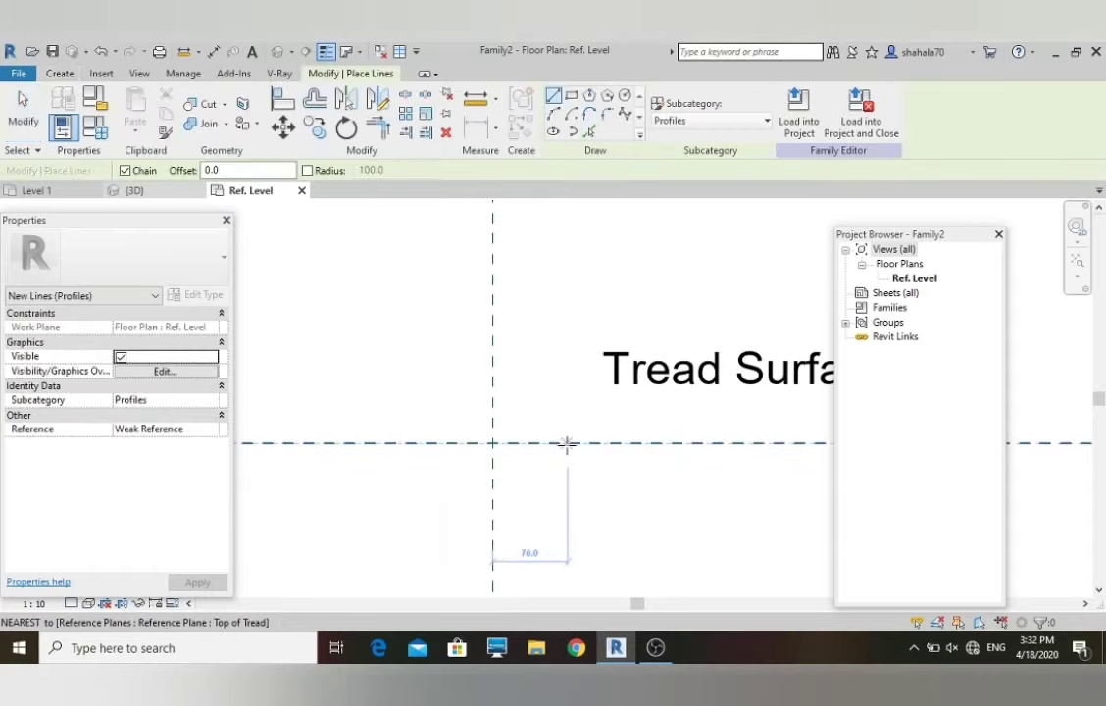
scroll(554, 444, up, 2)
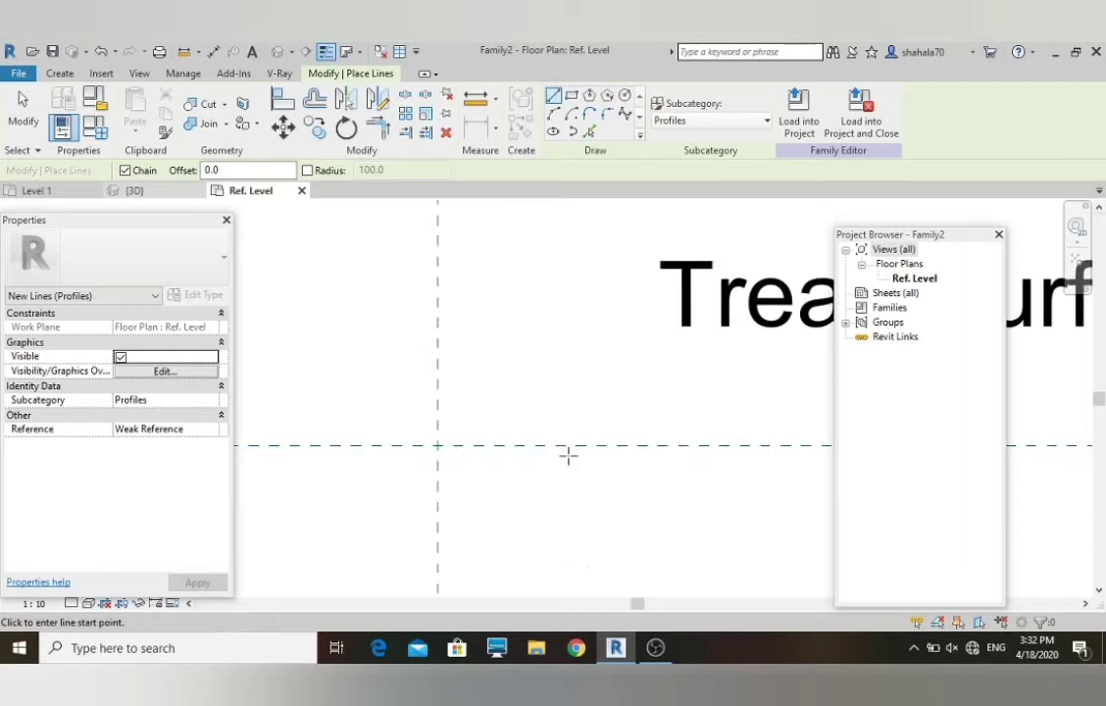
scroll(576, 445, down, 2)
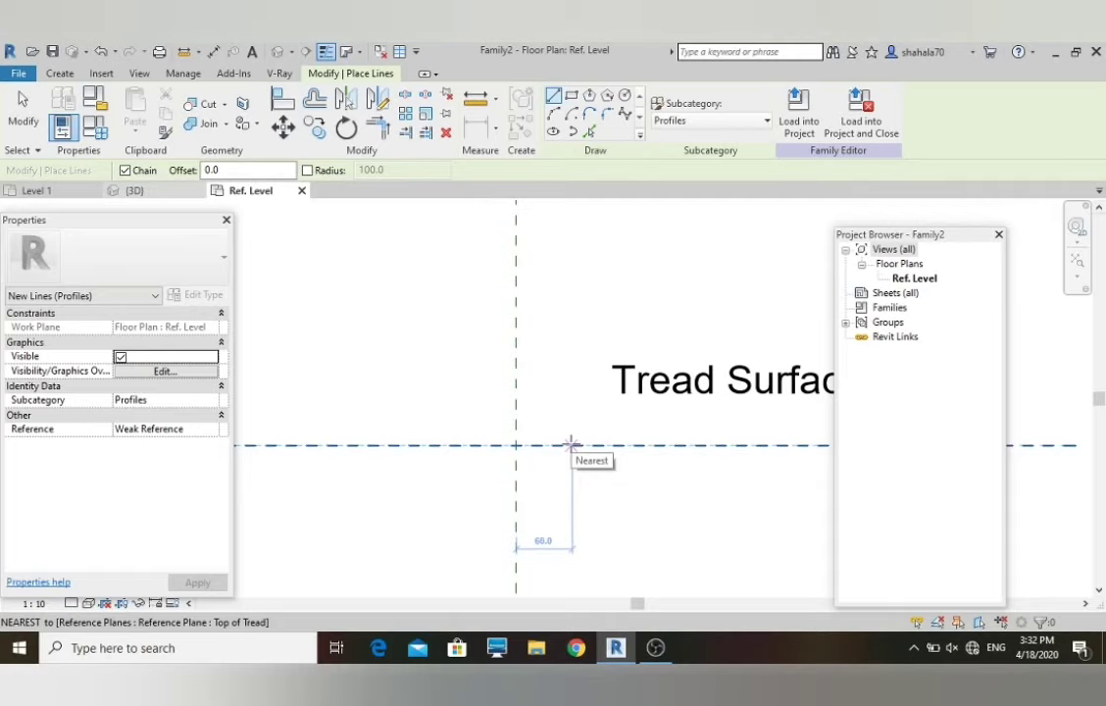
click(572, 444)
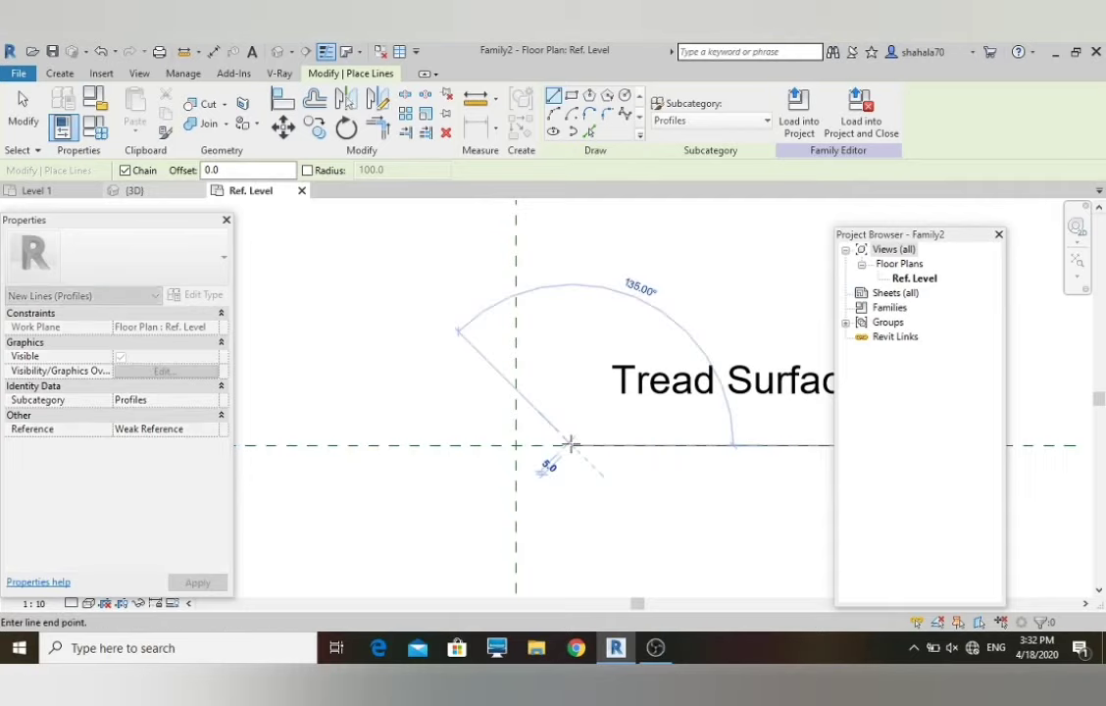
scroll(570, 444, up, 2)
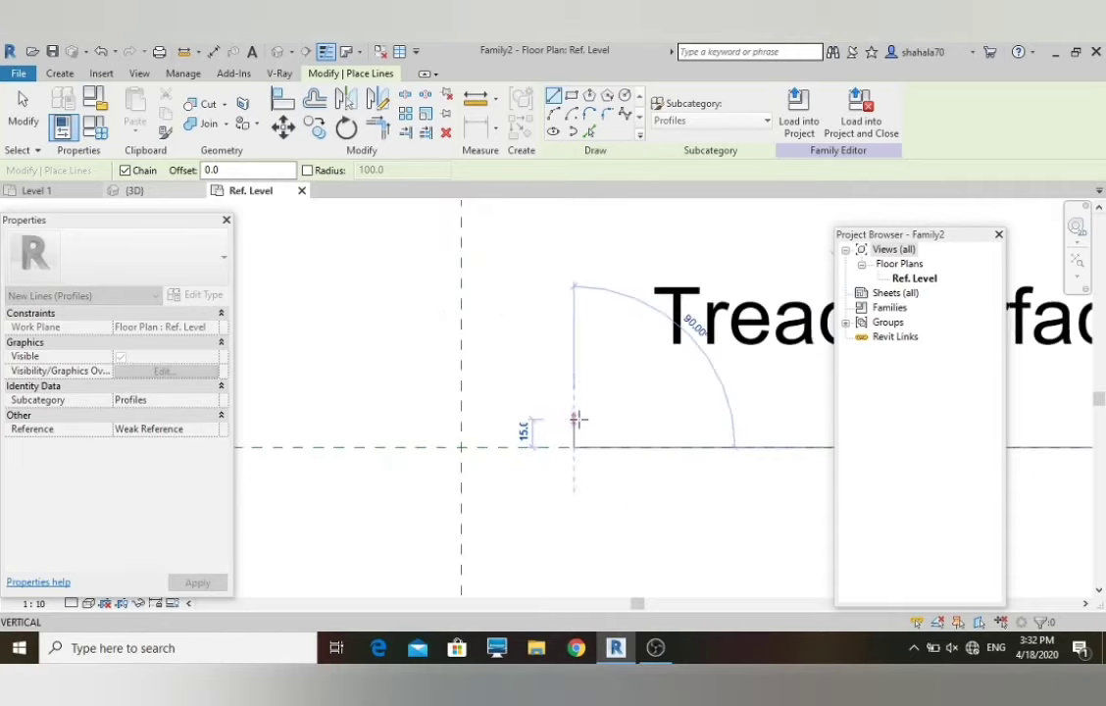
scroll(574, 424, up, 3)
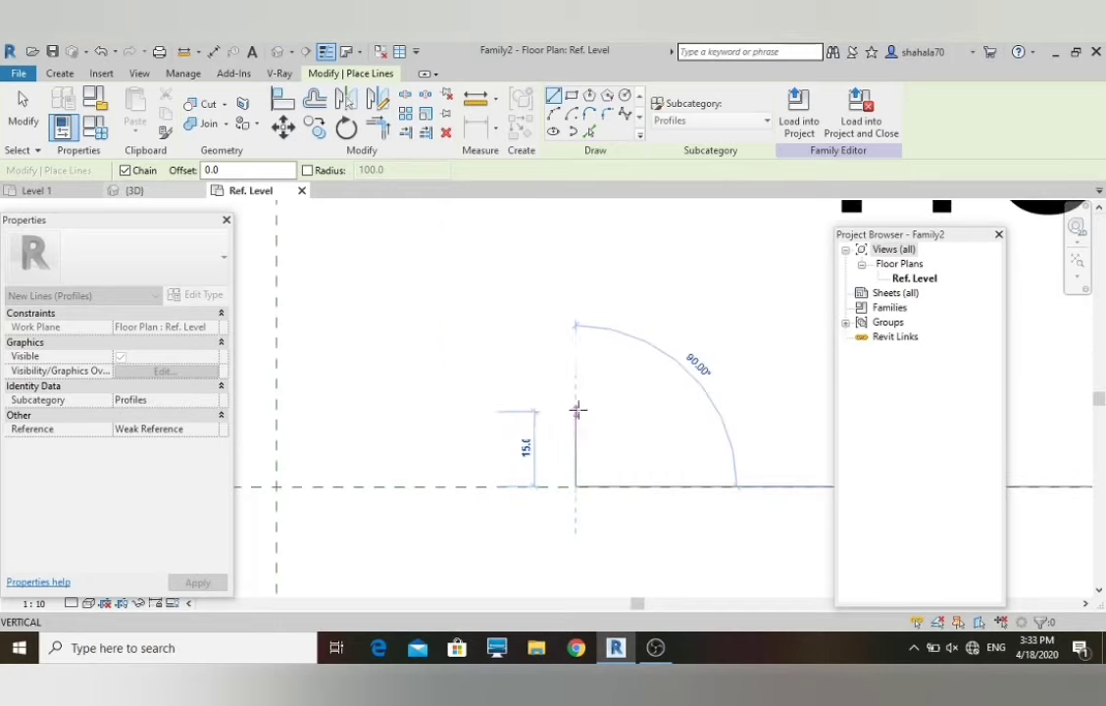
click(579, 412)
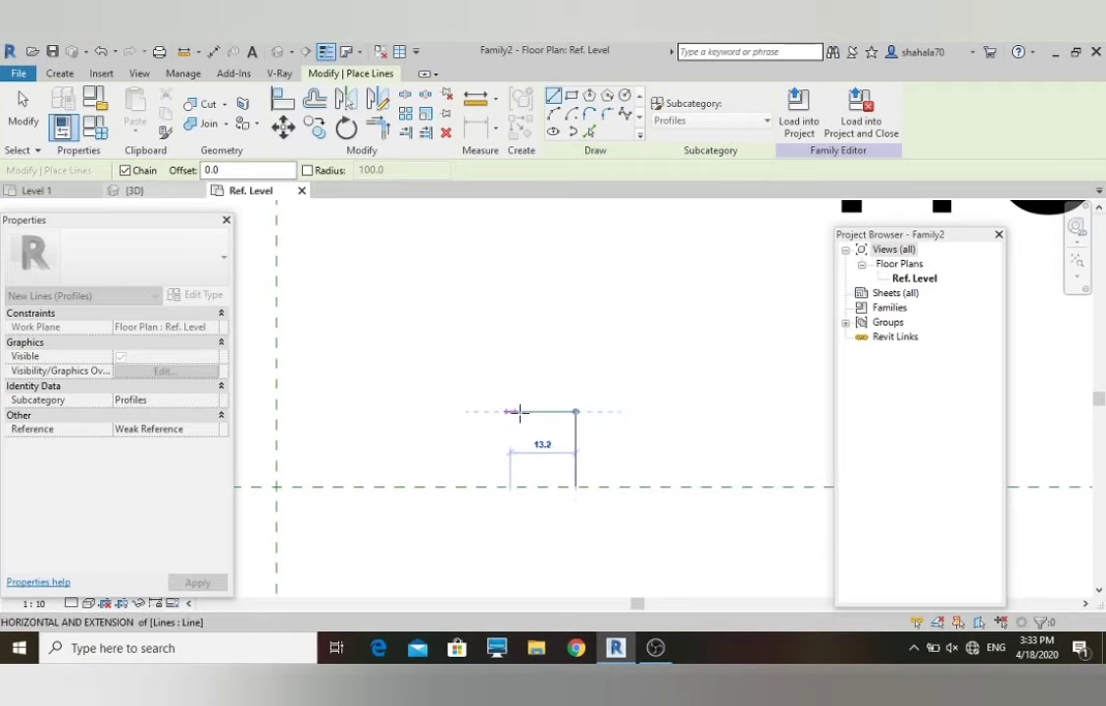
click(524, 412)
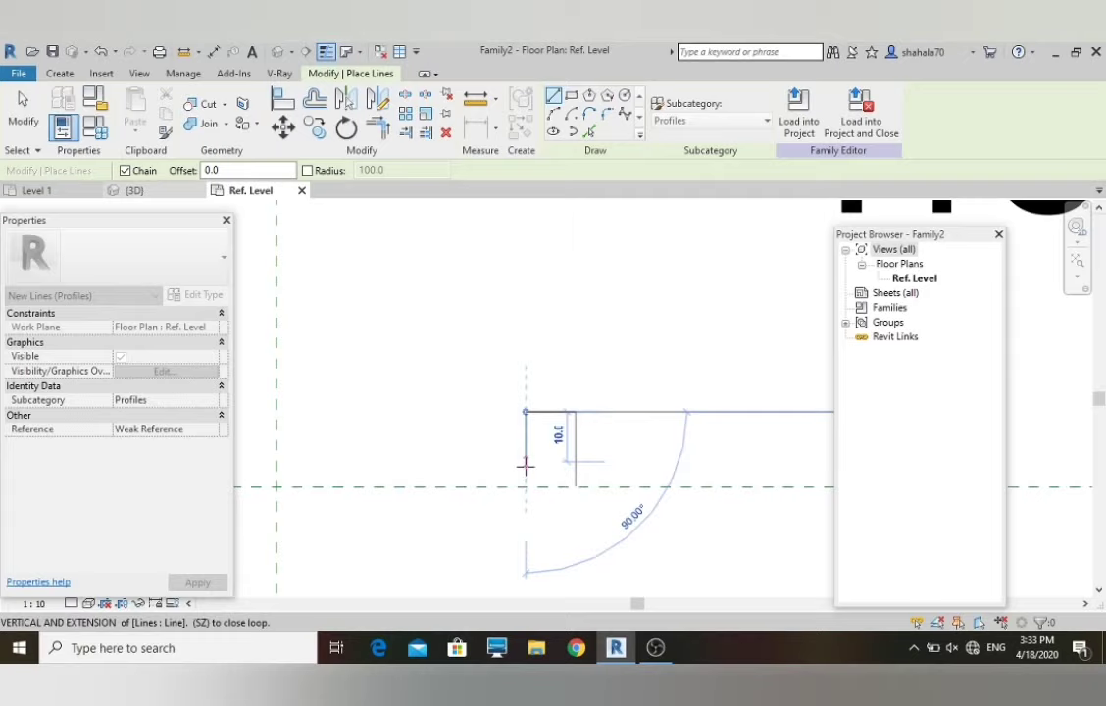
click(526, 461)
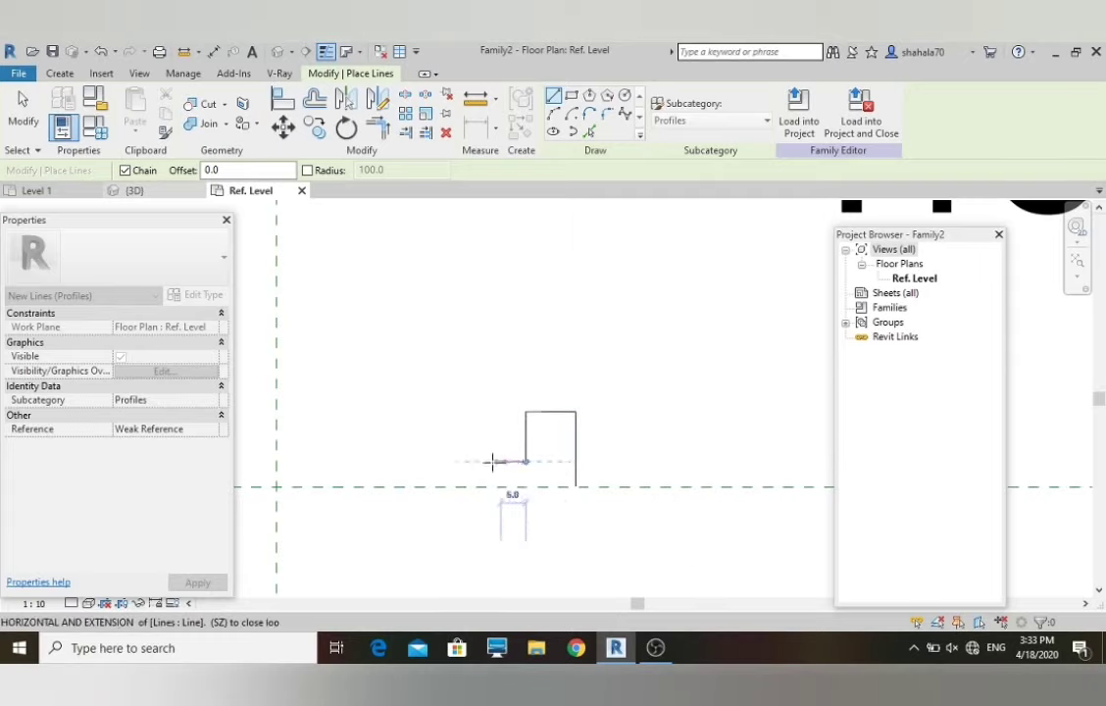
click(475, 461)
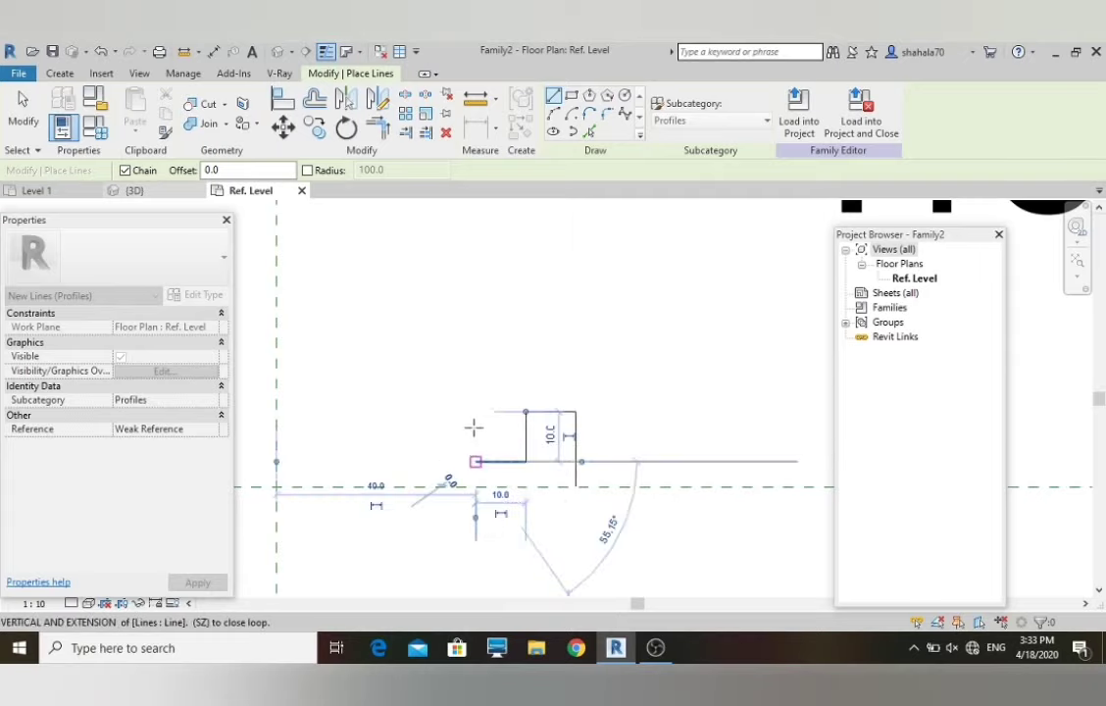
click(475, 412)
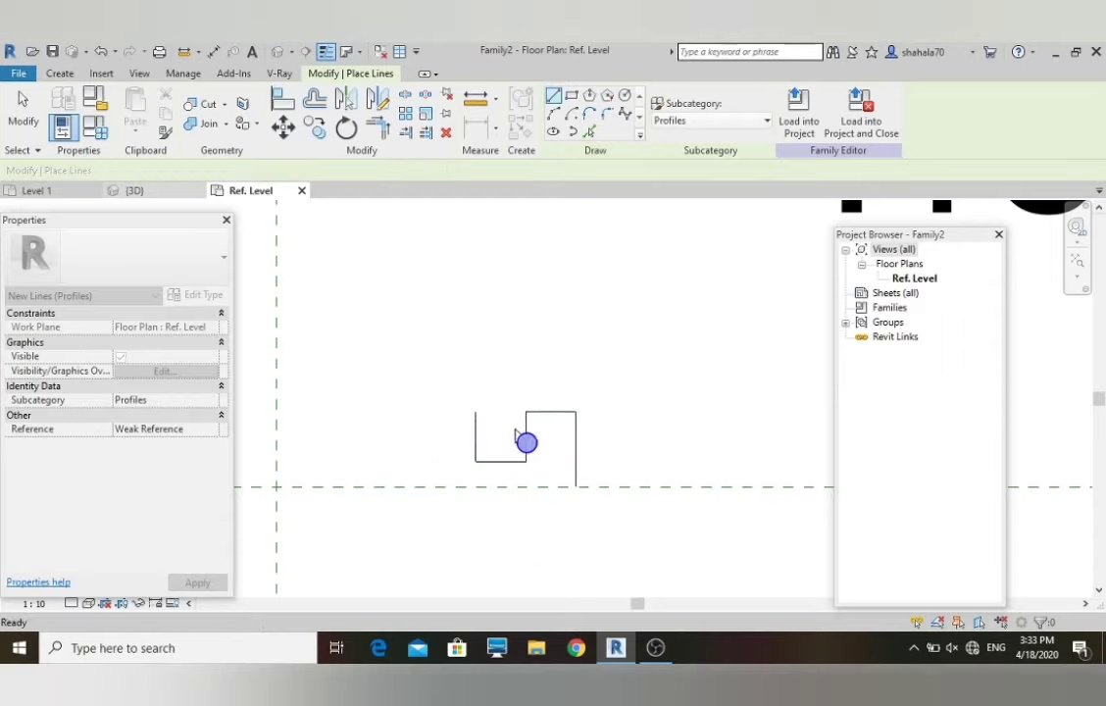
key(Escape)
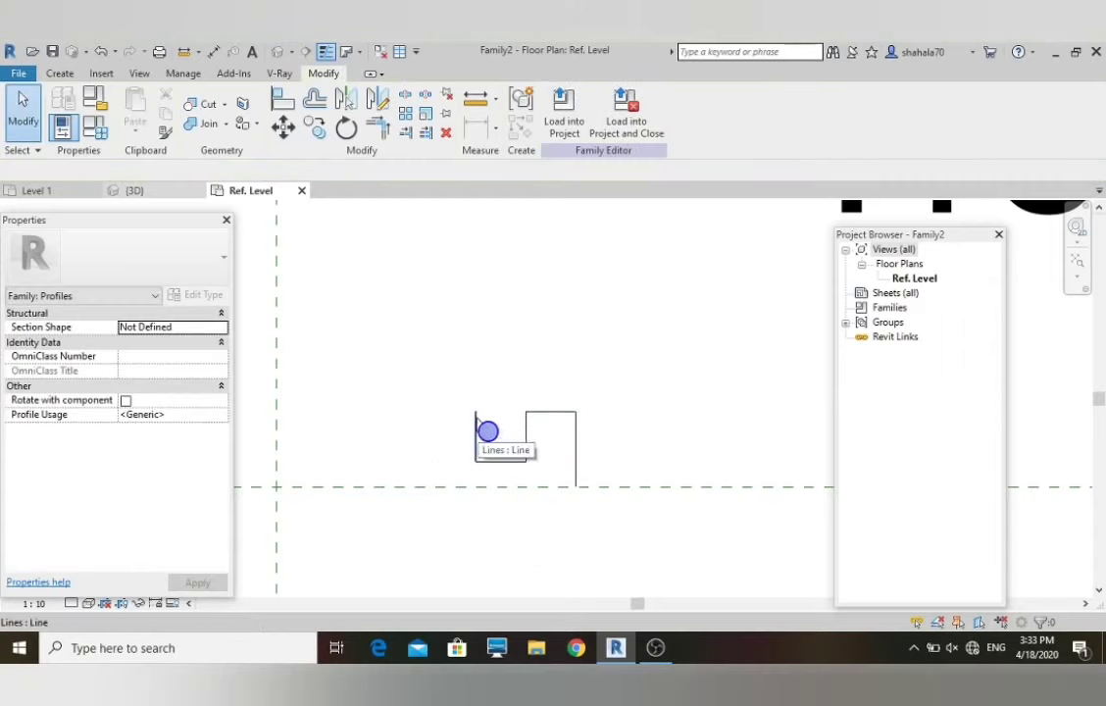
- Draw a second notch left of the first: a 10 top edge, then a vertical down
key(l)
key(i)
click(476, 411)
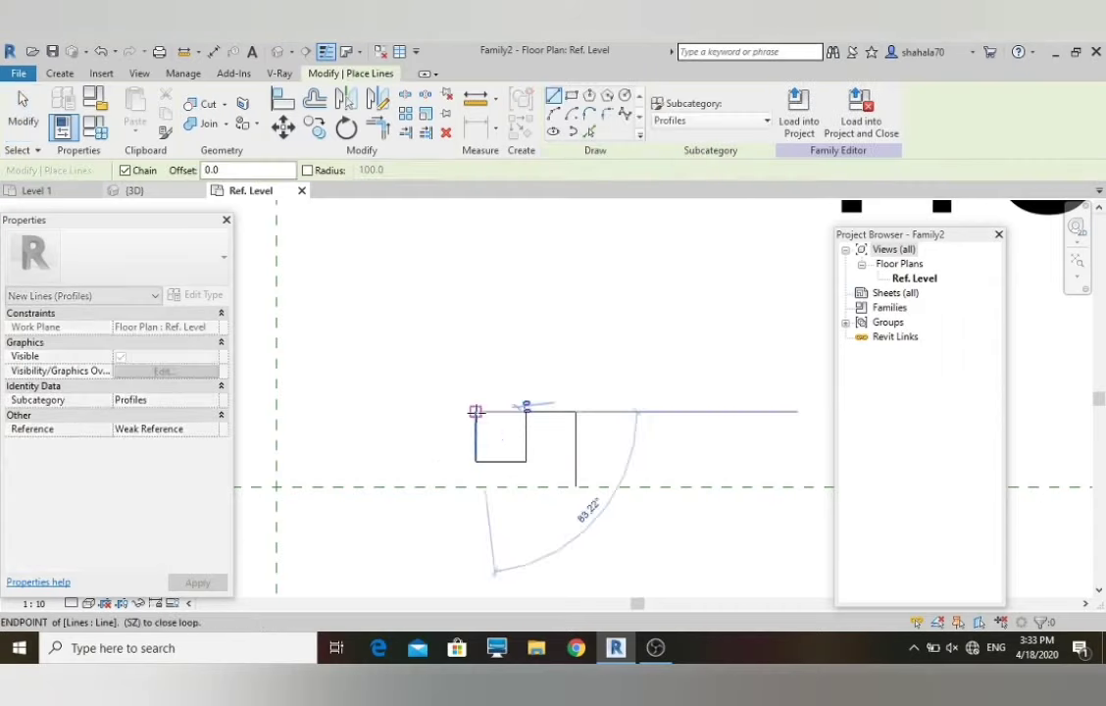
click(426, 411)
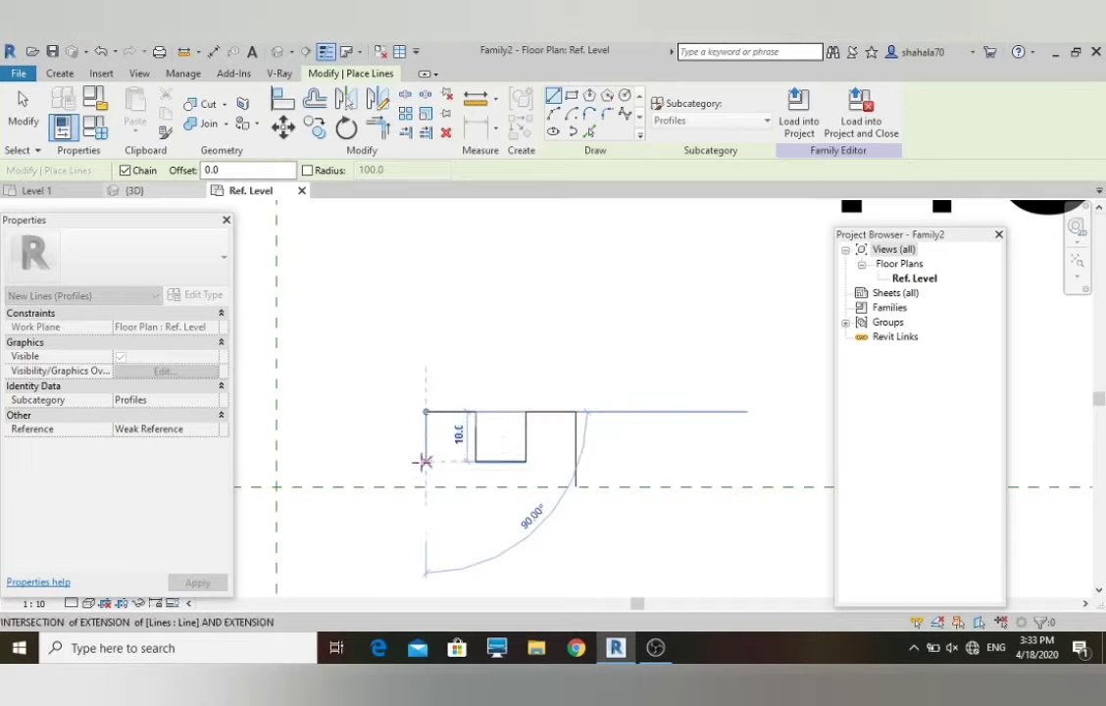
click(425, 461)
key(Escape)
key(Escape)
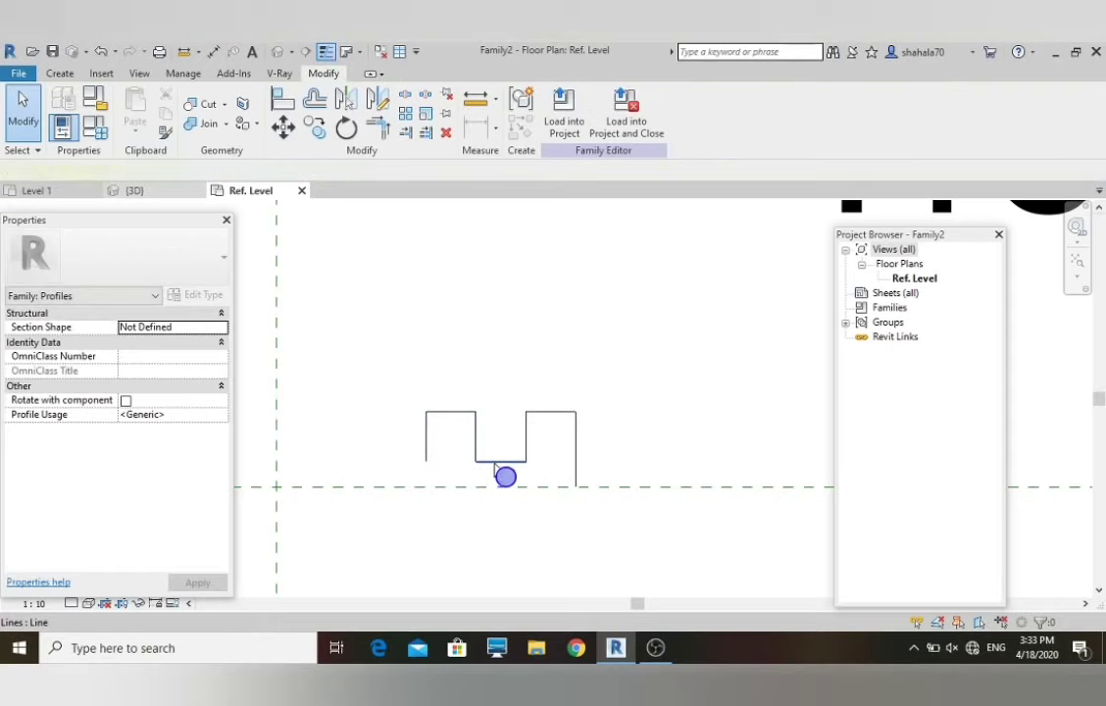
- Select the four lines of the notch together
click(473, 441)
ctrl+click(463, 425)
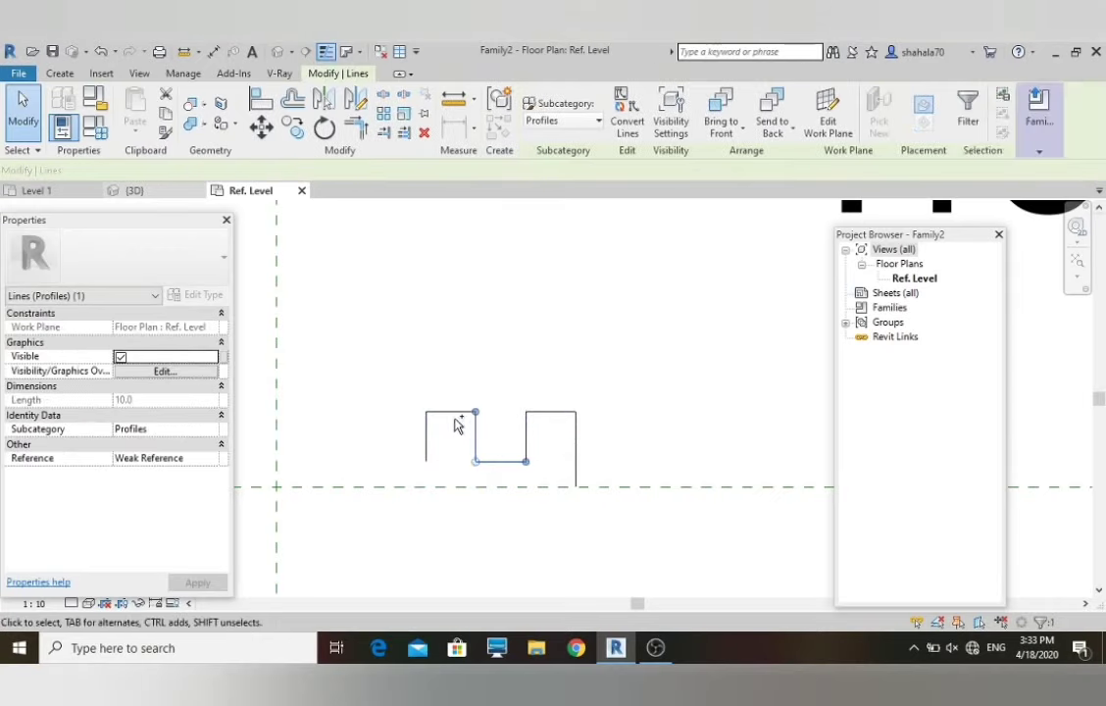
ctrl+click(425, 431)
ctrl+click(446, 413)
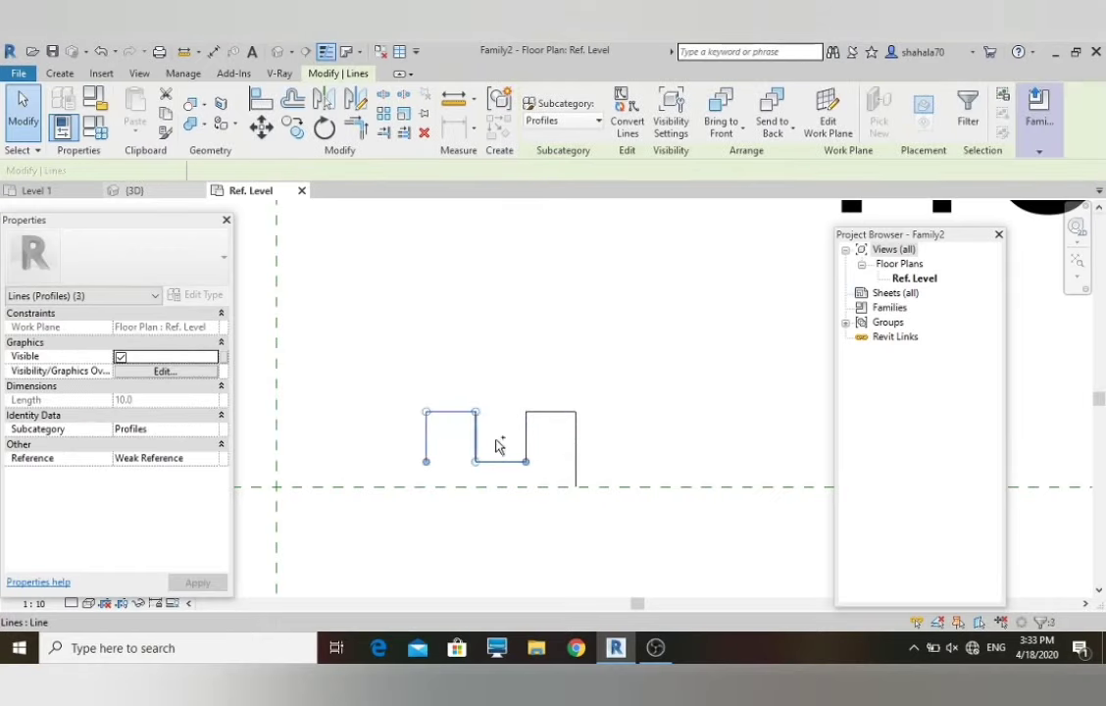
- Copy the selected square notch lines along the profile to form four evenly spaced raised teeth
click(293, 128)
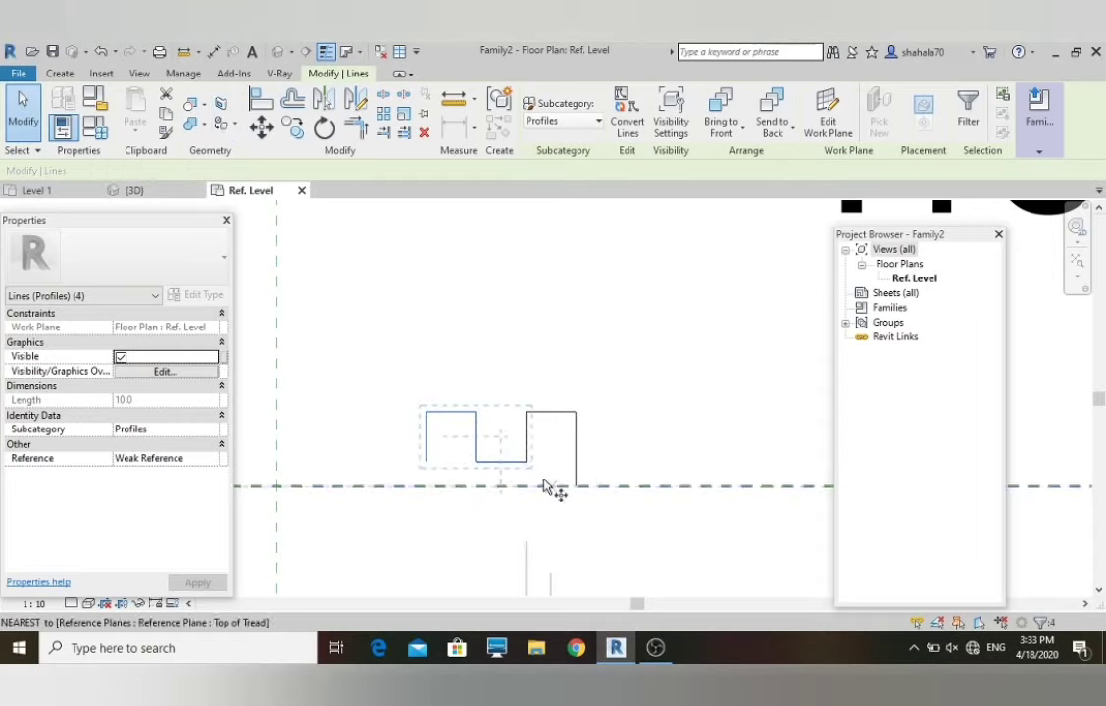
scroll(525, 469, up, 3)
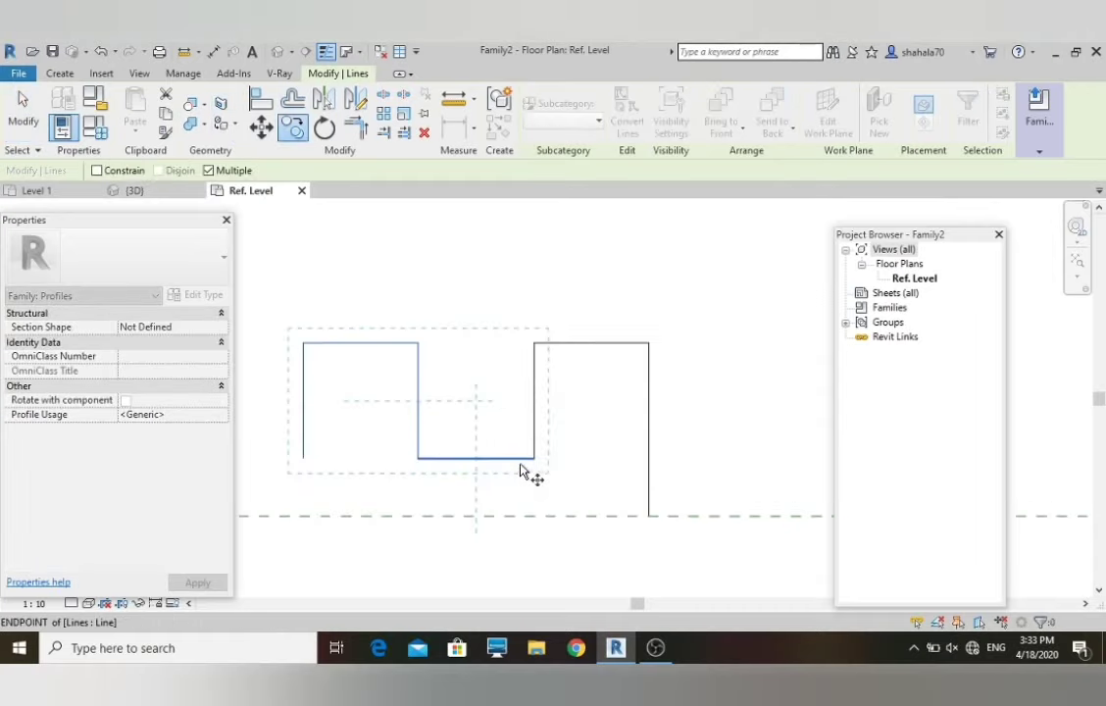
click(532, 461)
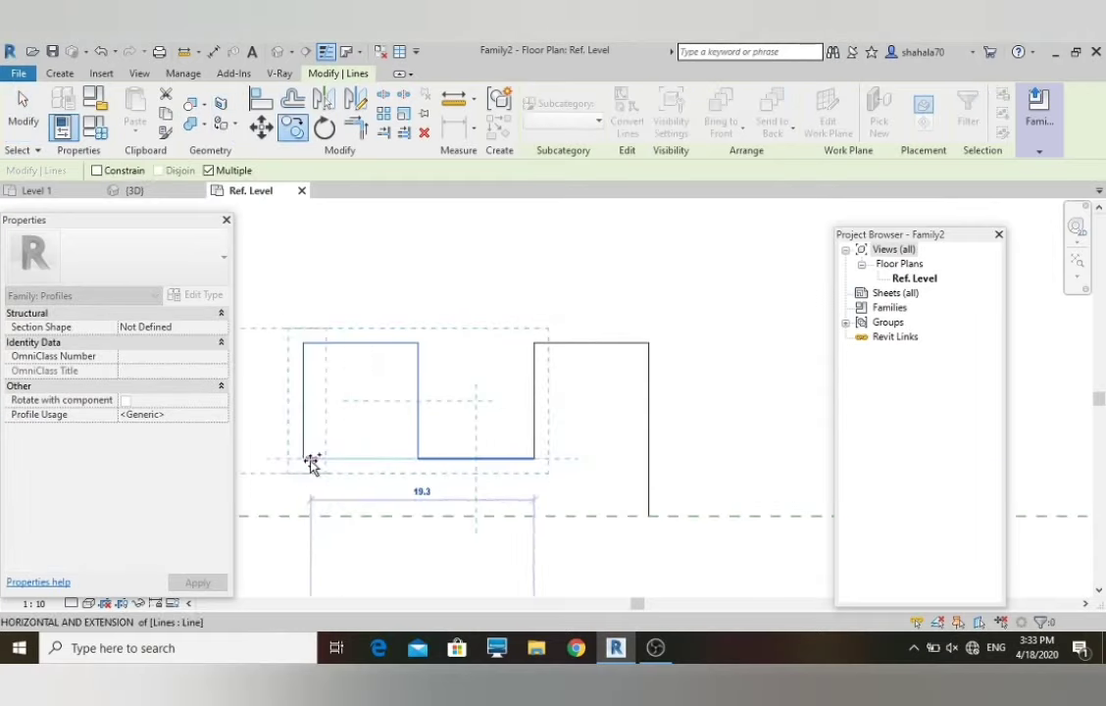
scroll(323, 483, down, 4)
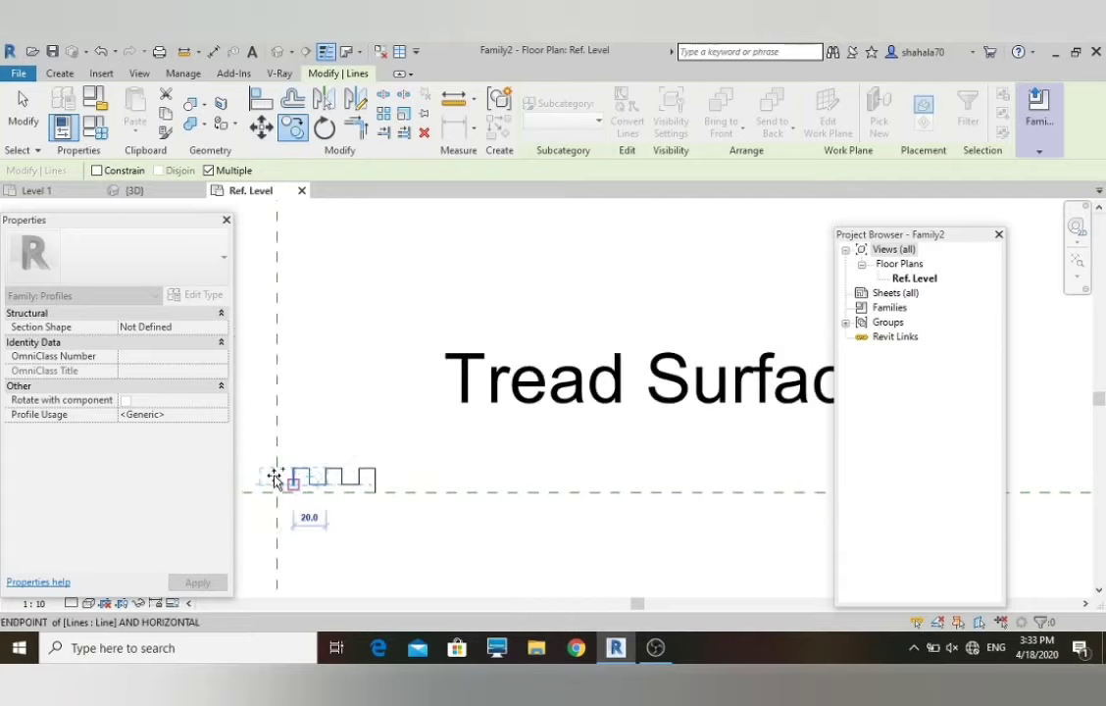
scroll(279, 480, up, 5)
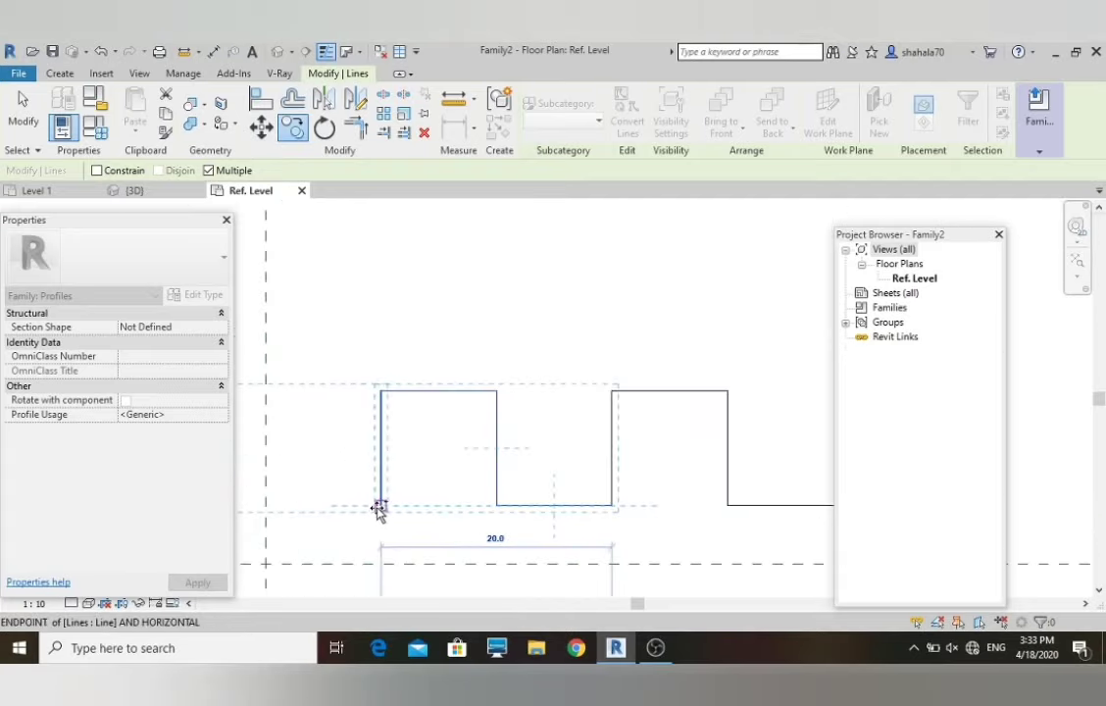
scroll(398, 508, down, 4)
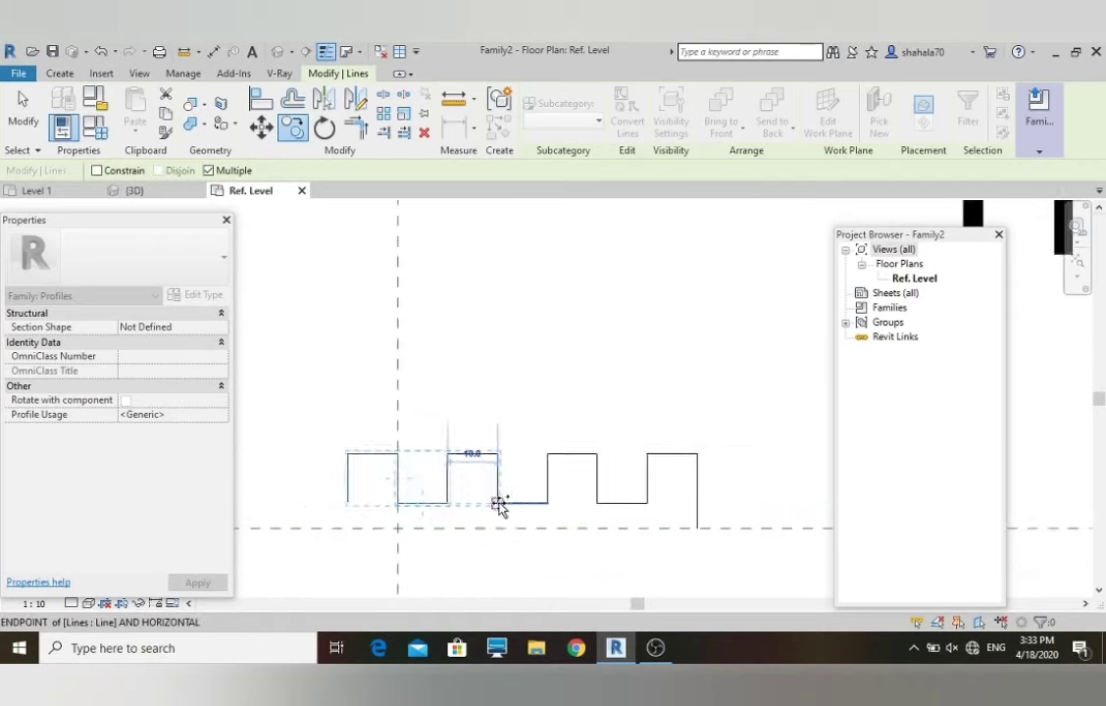
click(387, 483)
key(Escape)
key(Escape)
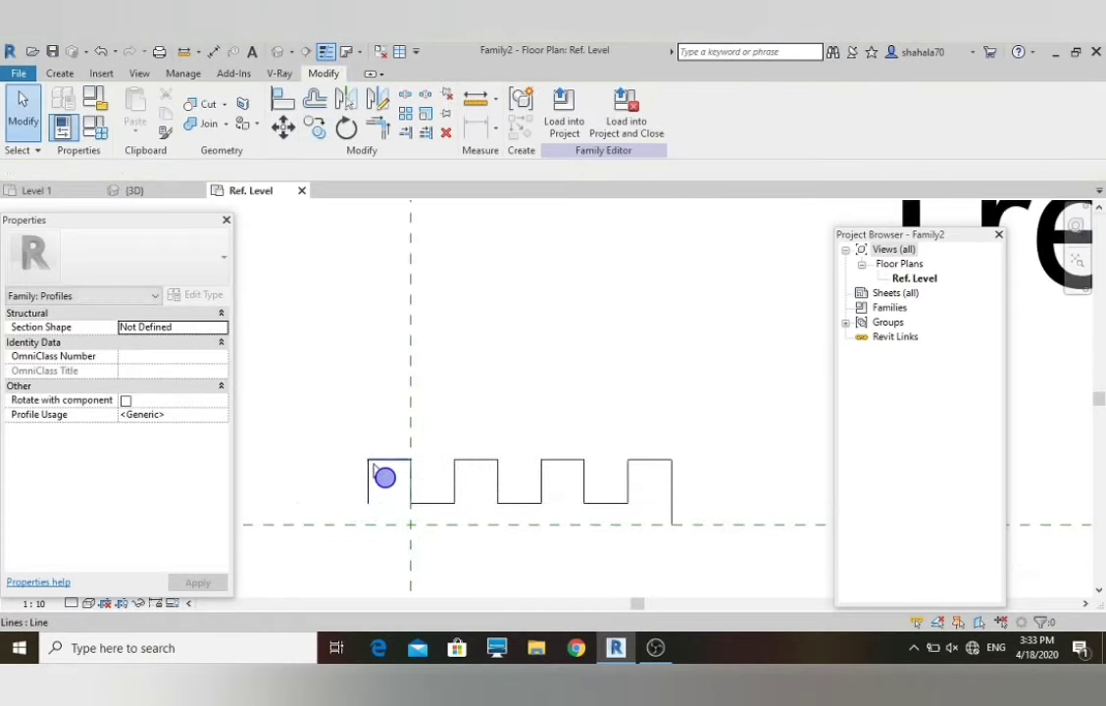
scroll(393, 478, down, 2)
scroll(416, 581, up, 2)
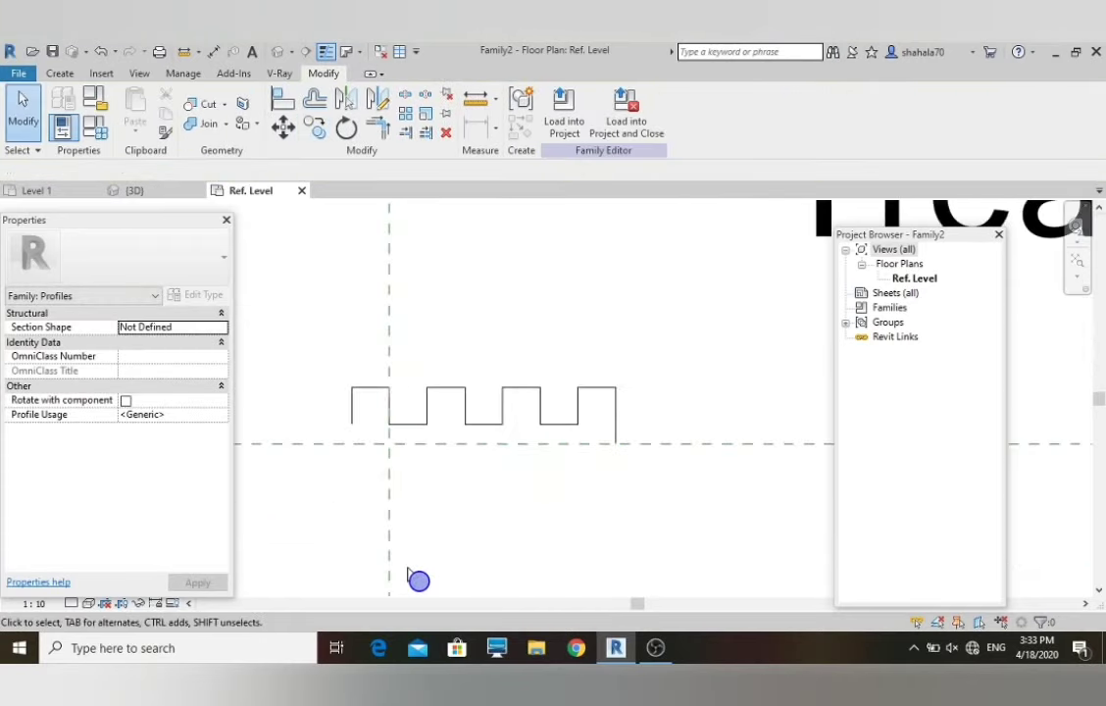
scroll(391, 503, up, 3)
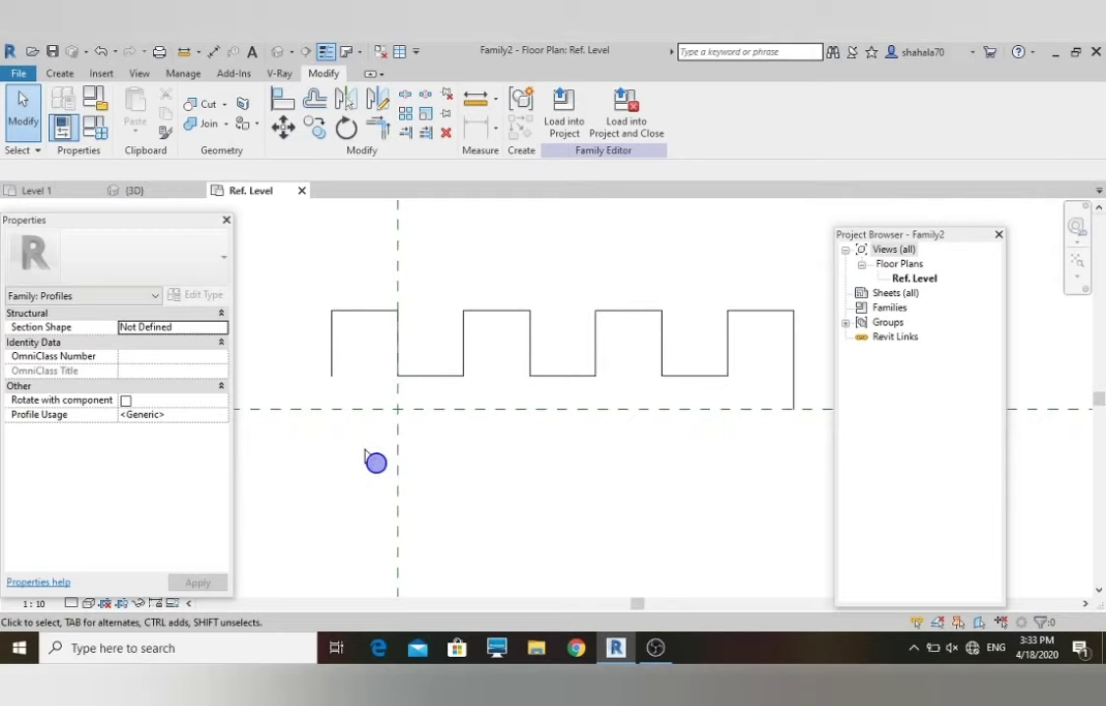
- Draw the profile's bottom edge along the reference level, a short vertical drop and the lower lip
key(l)
key(i)
click(795, 409)
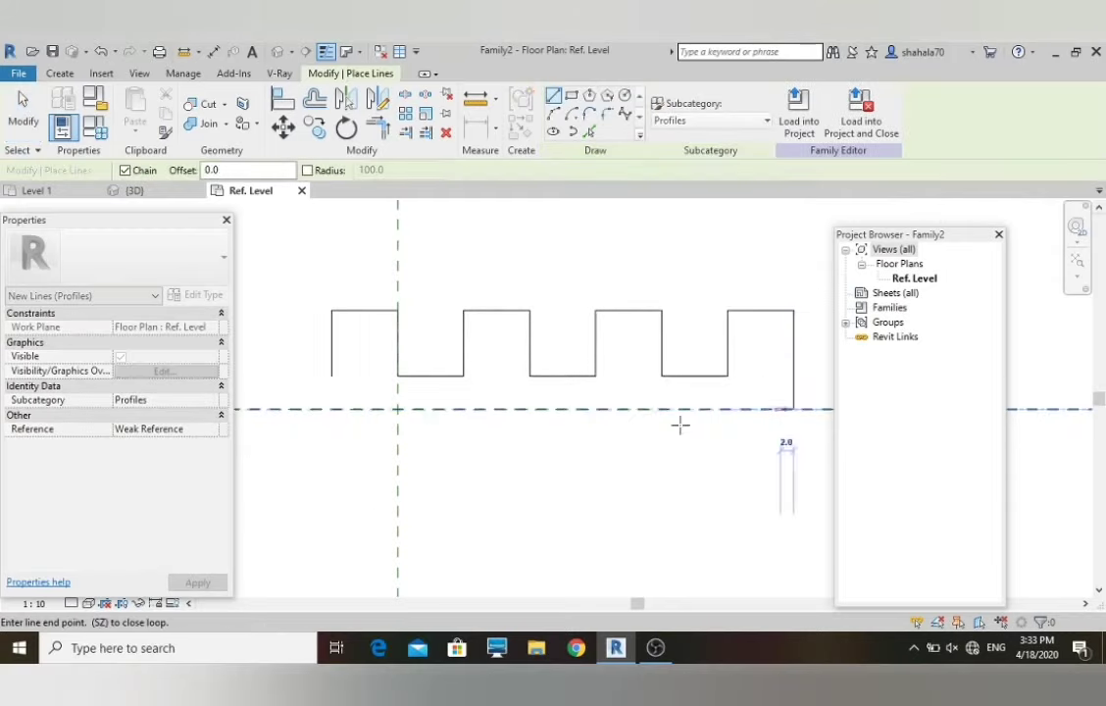
click(397, 409)
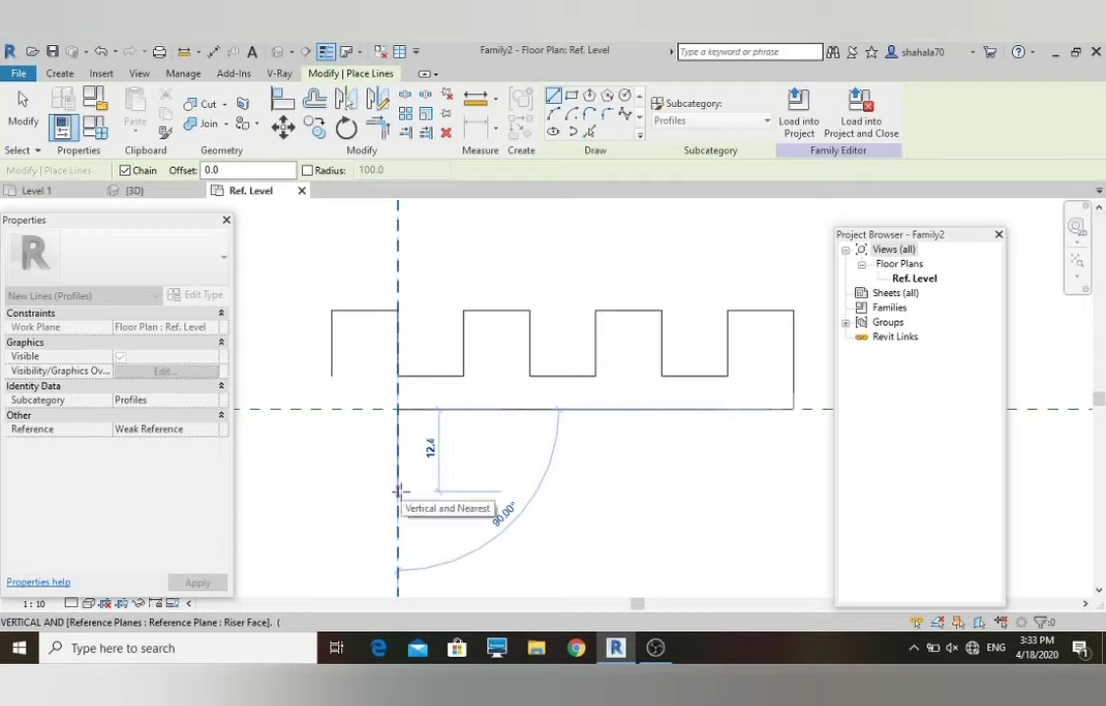
click(397, 491)
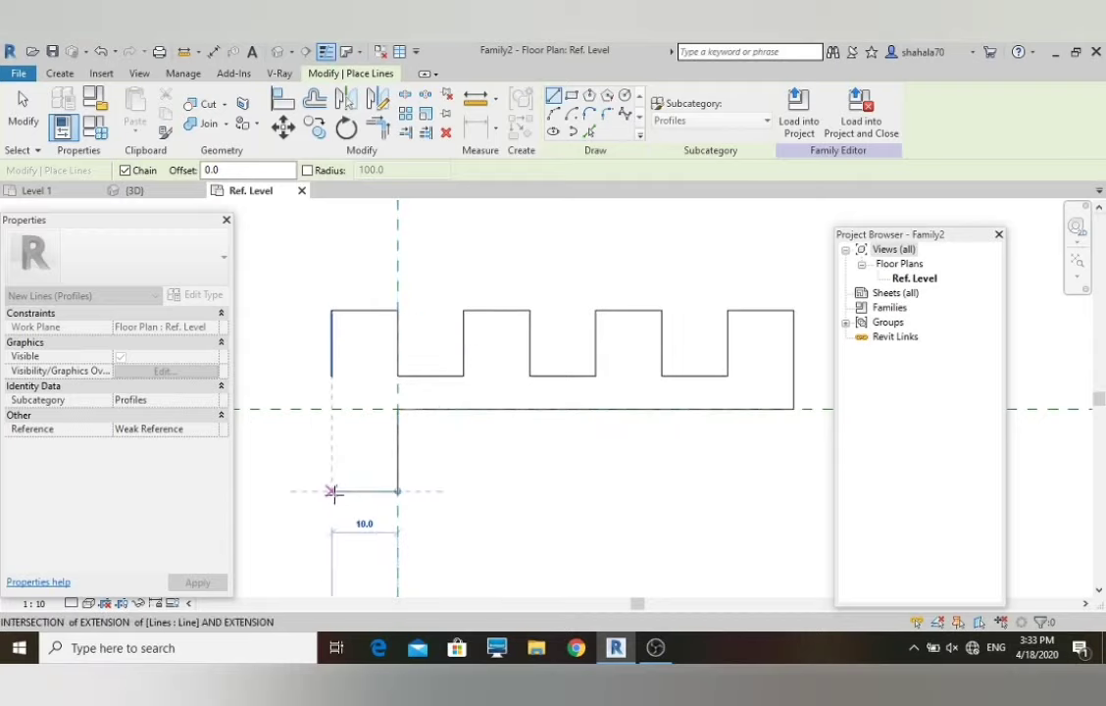
click(331, 490)
key(Escape)
key(Escape)
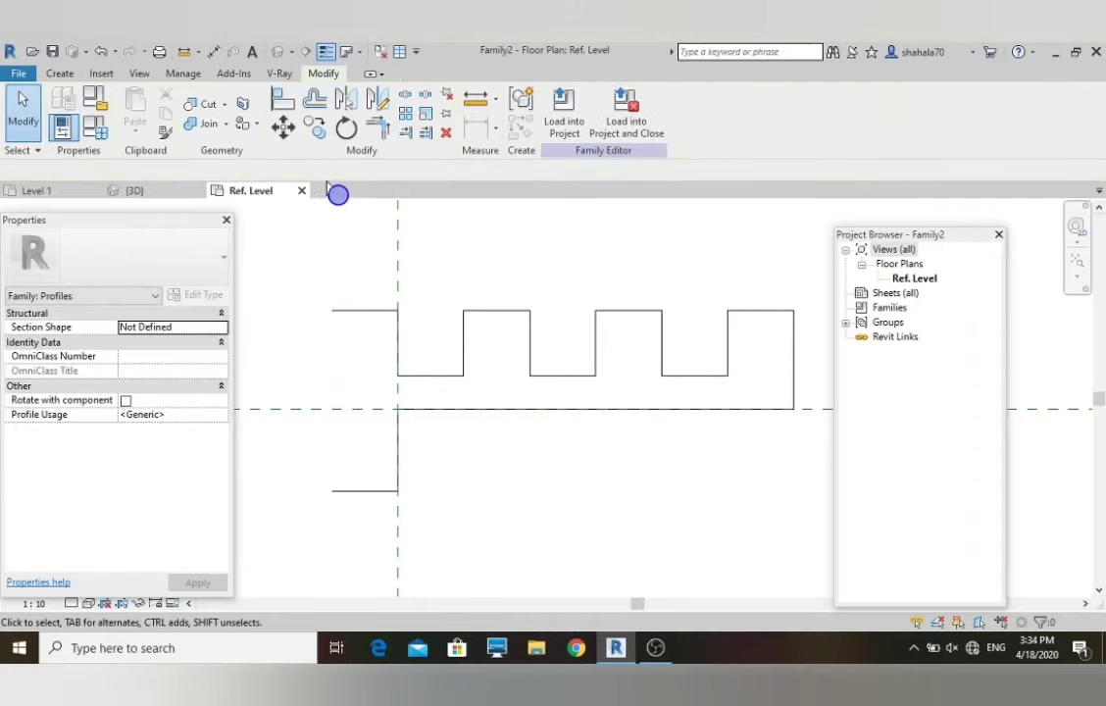
- Close the left end with a start-end-radius arc bulging outward as the rounded nosing
click(61, 75)
click(129, 111)
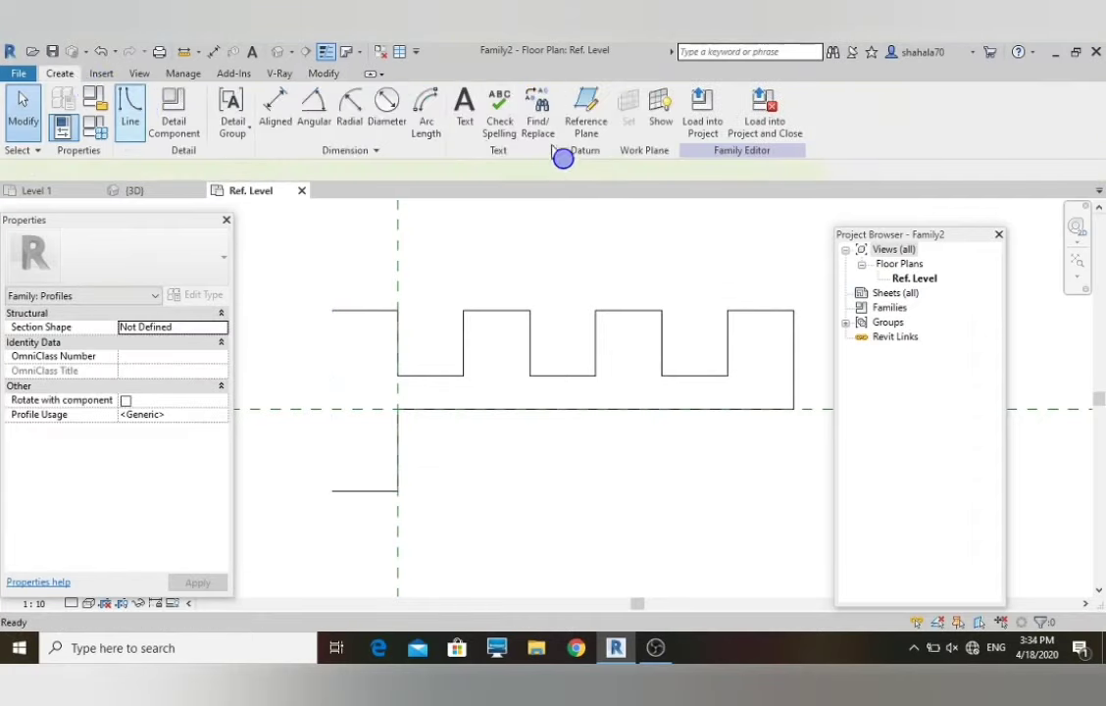
click(555, 113)
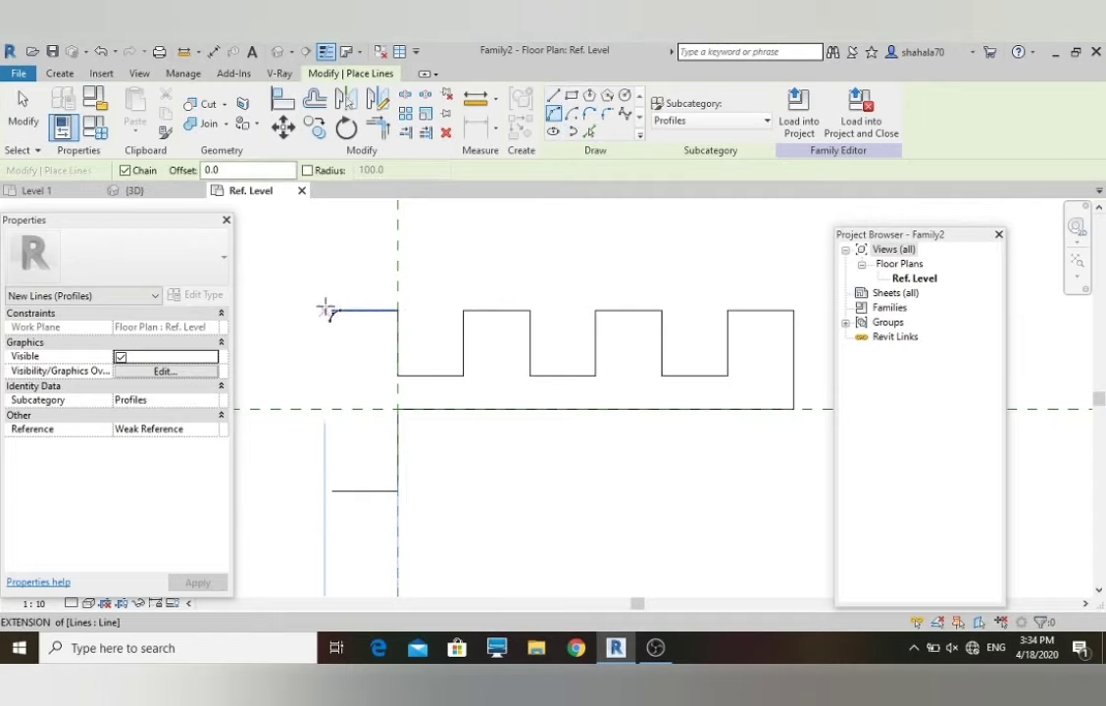
click(333, 311)
click(332, 492)
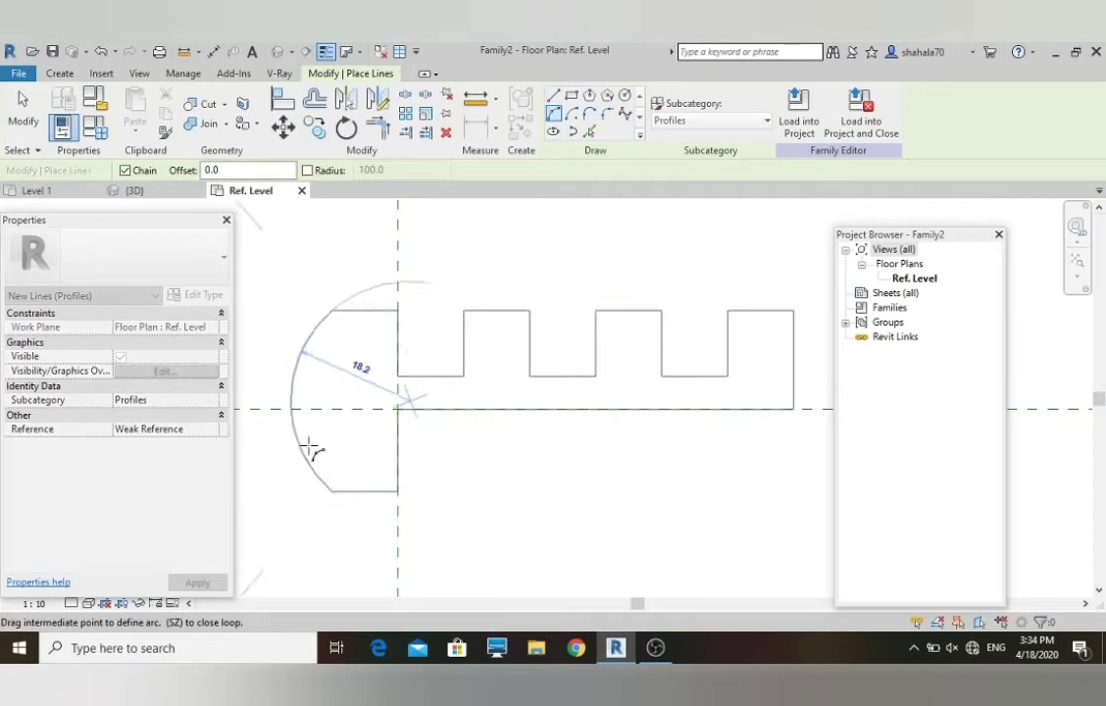
click(315, 406)
scroll(428, 489, down, 3)
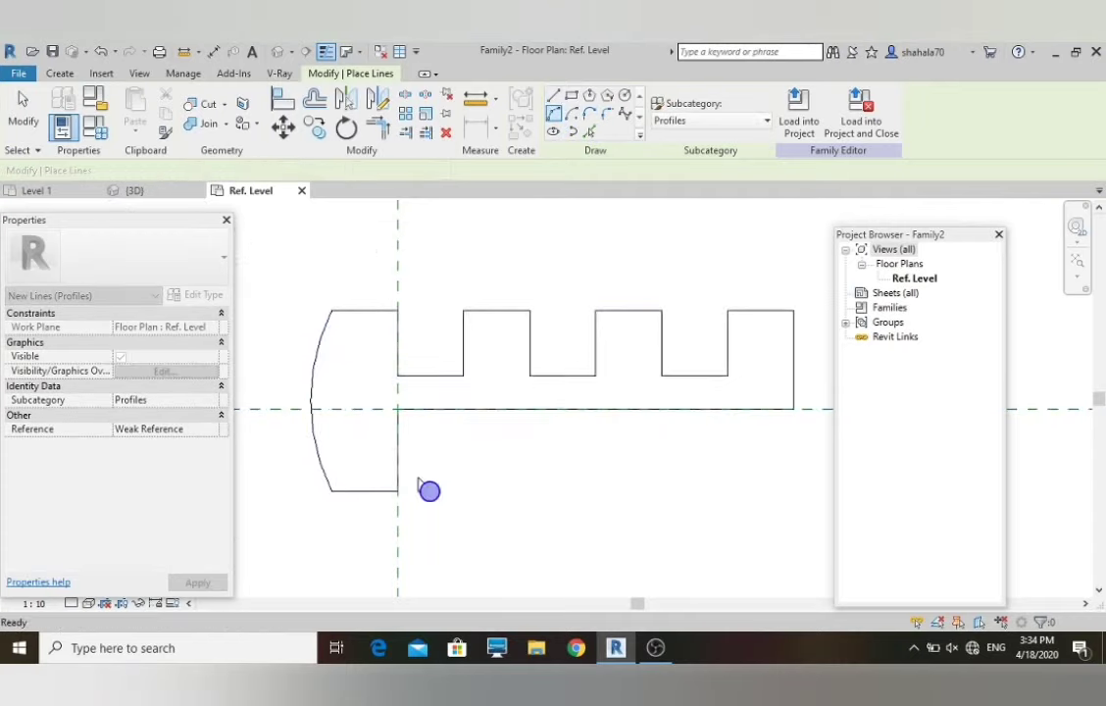
key(Escape)
key(Escape)
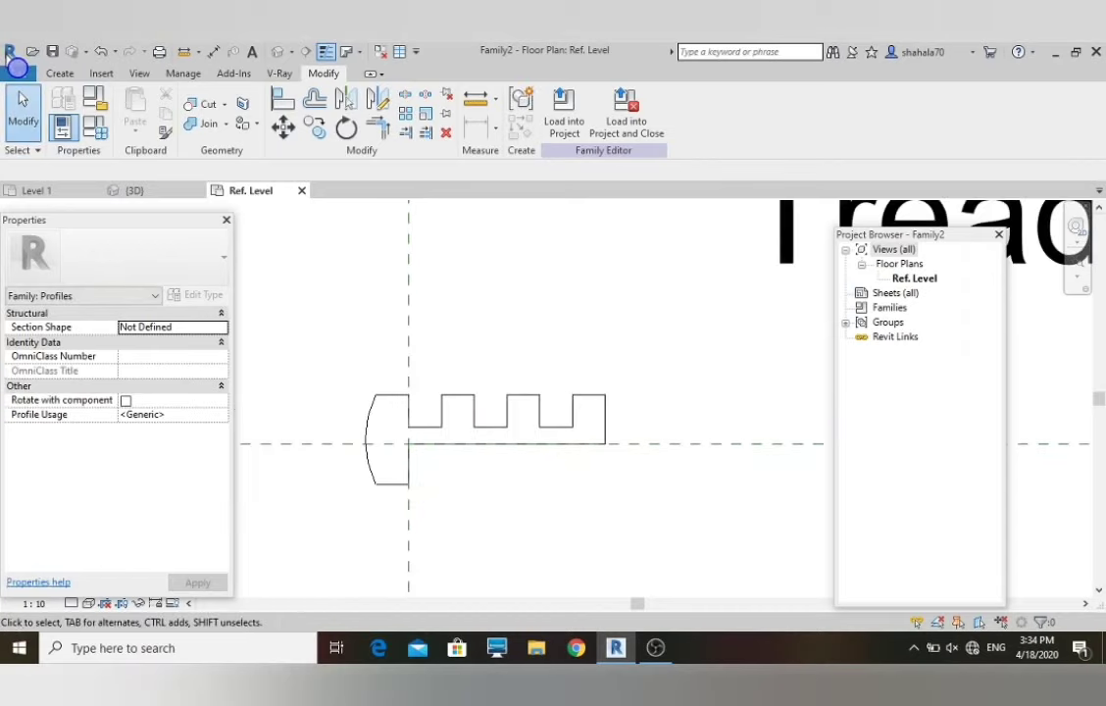
- Save the profile family under the new file name nosing2
click(18, 75)
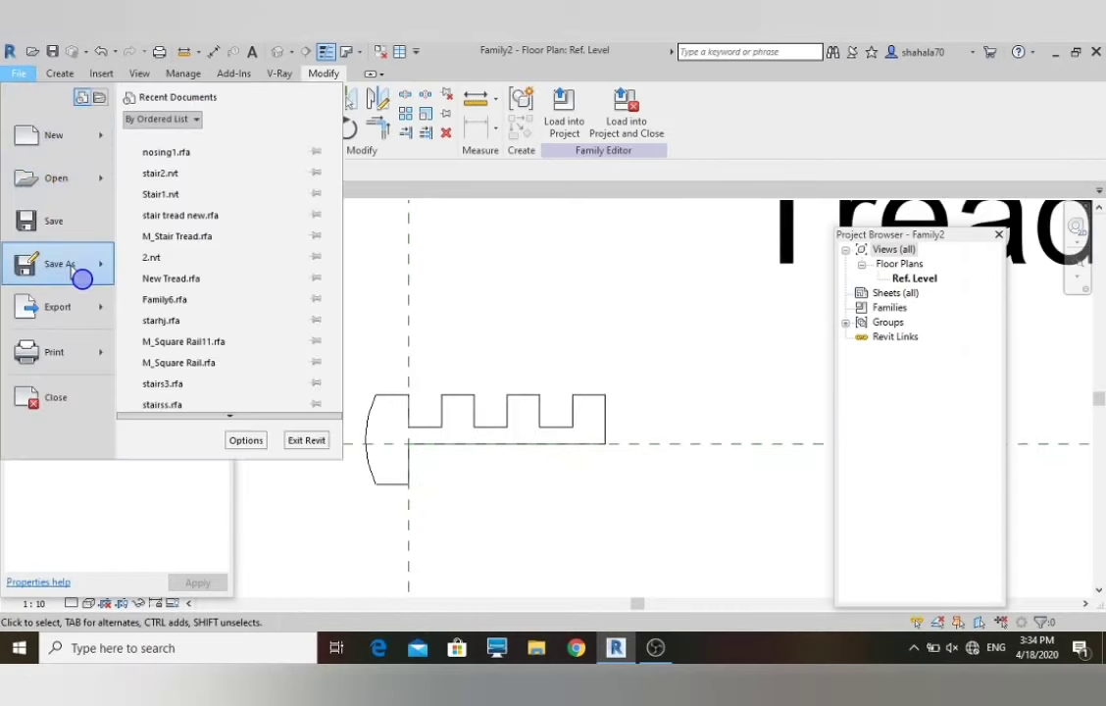
mouse_move(72, 265)
click(214, 232)
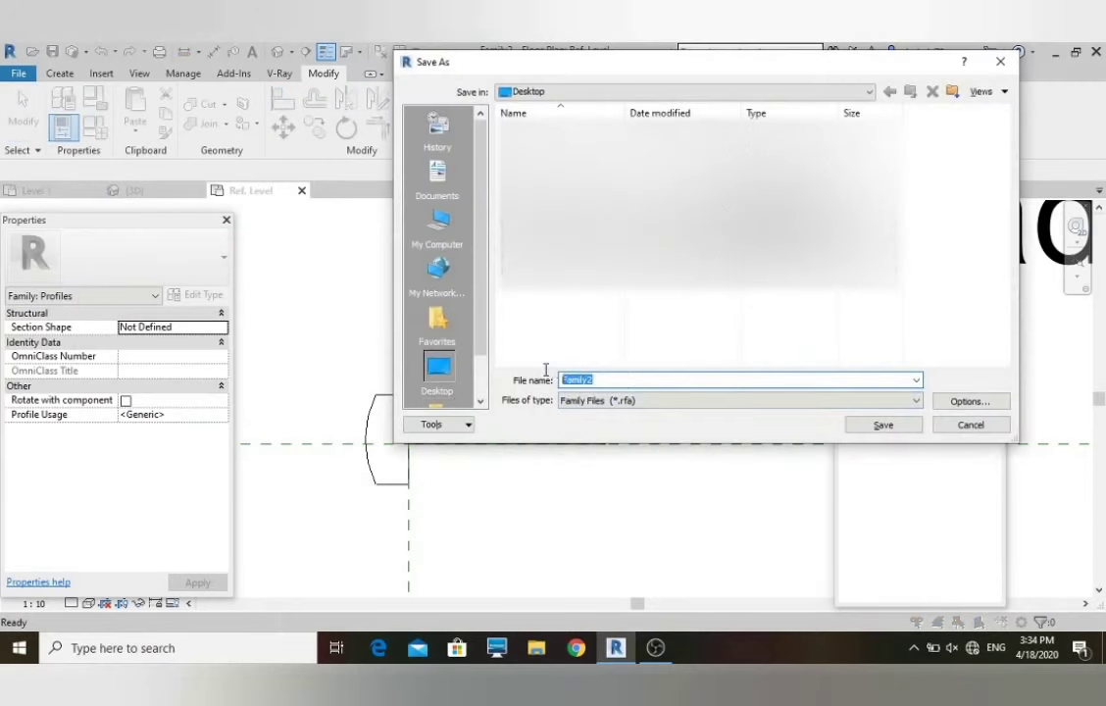
text(no)
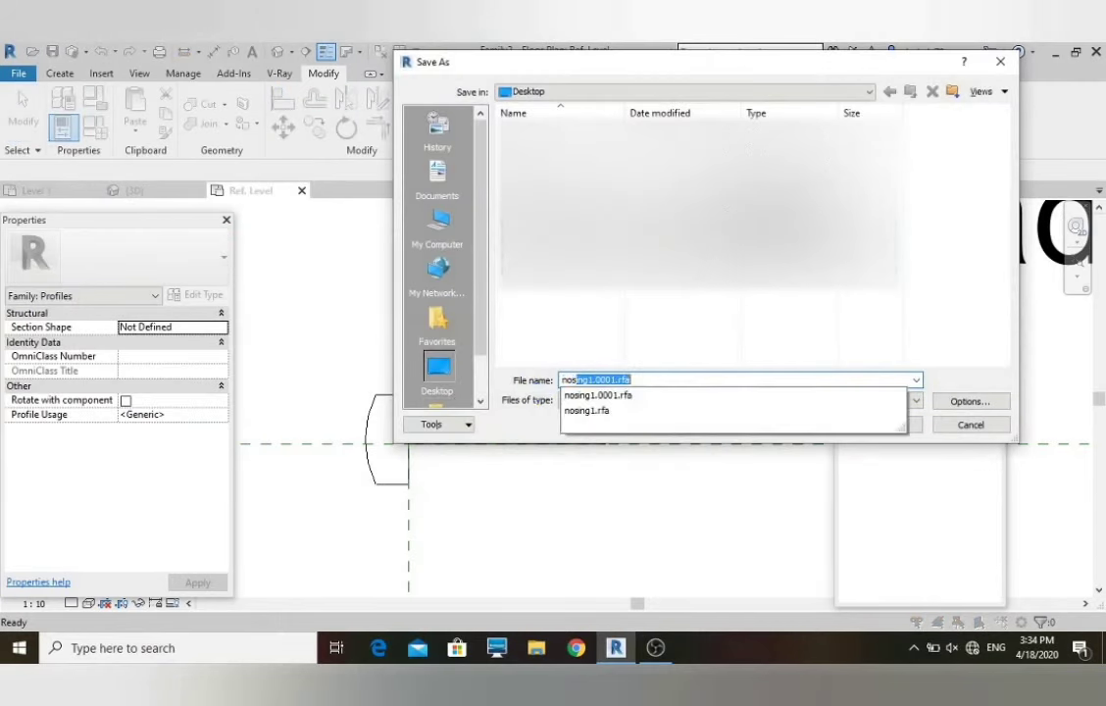
text(sing2)
click(865, 432)
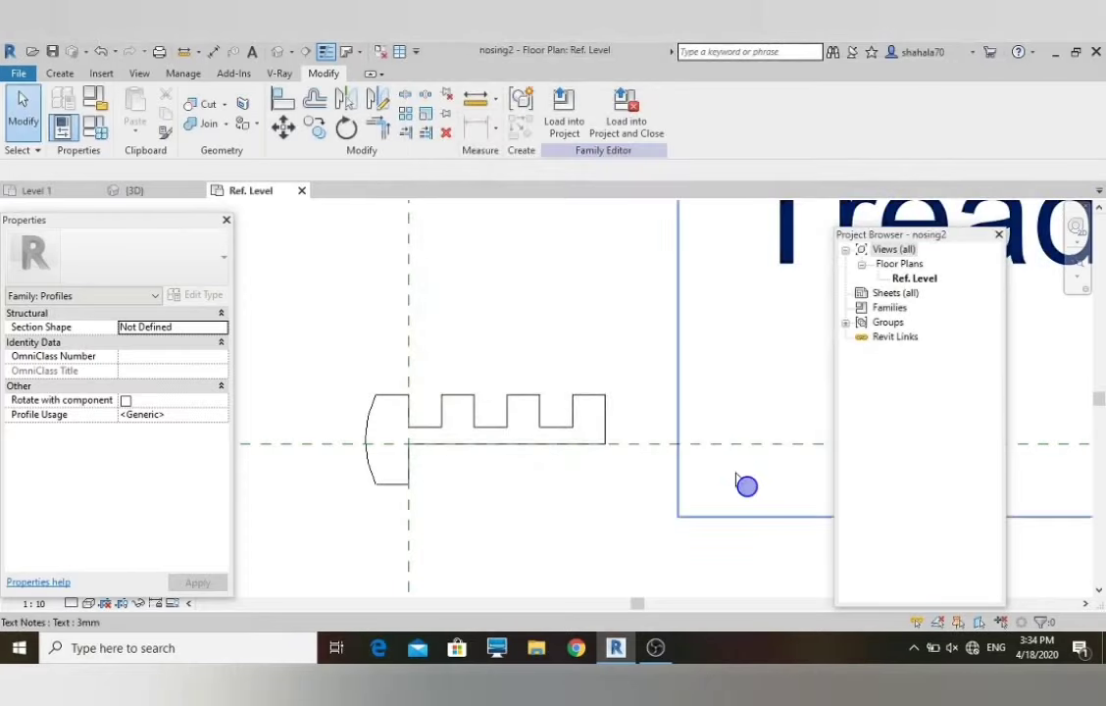
scroll(417, 498, up, 2)
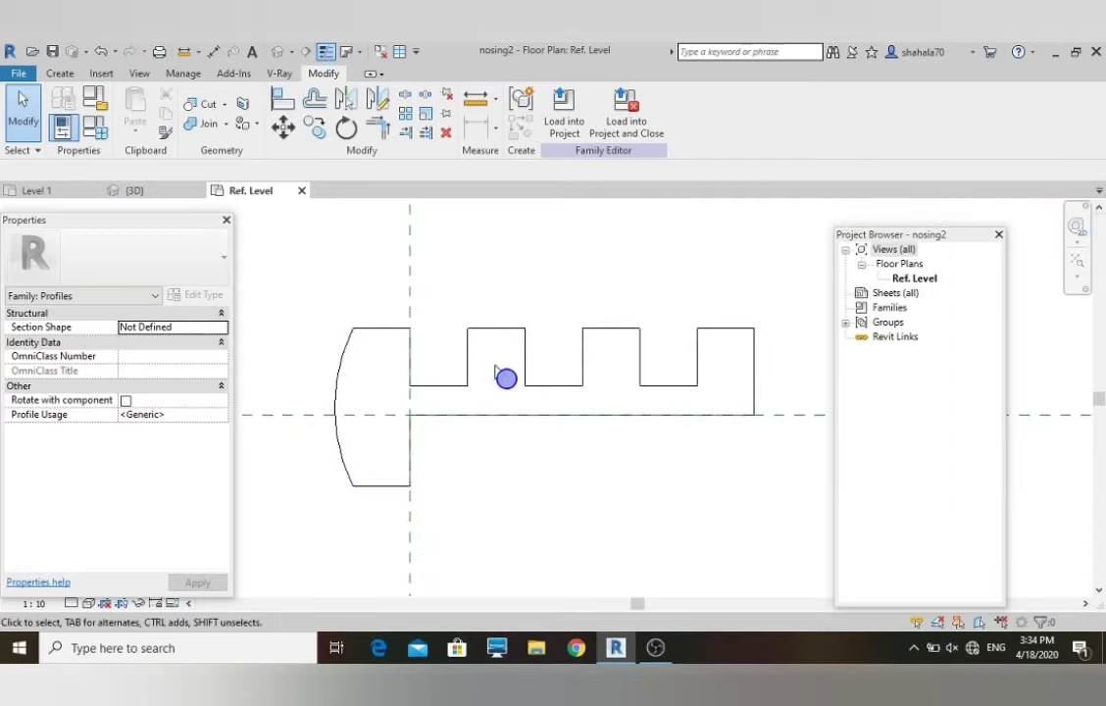
- Load nosing2 into the project, set the run type's Nosing Profile to nosing2 : nosing2, then view it in 3D
click(569, 128)
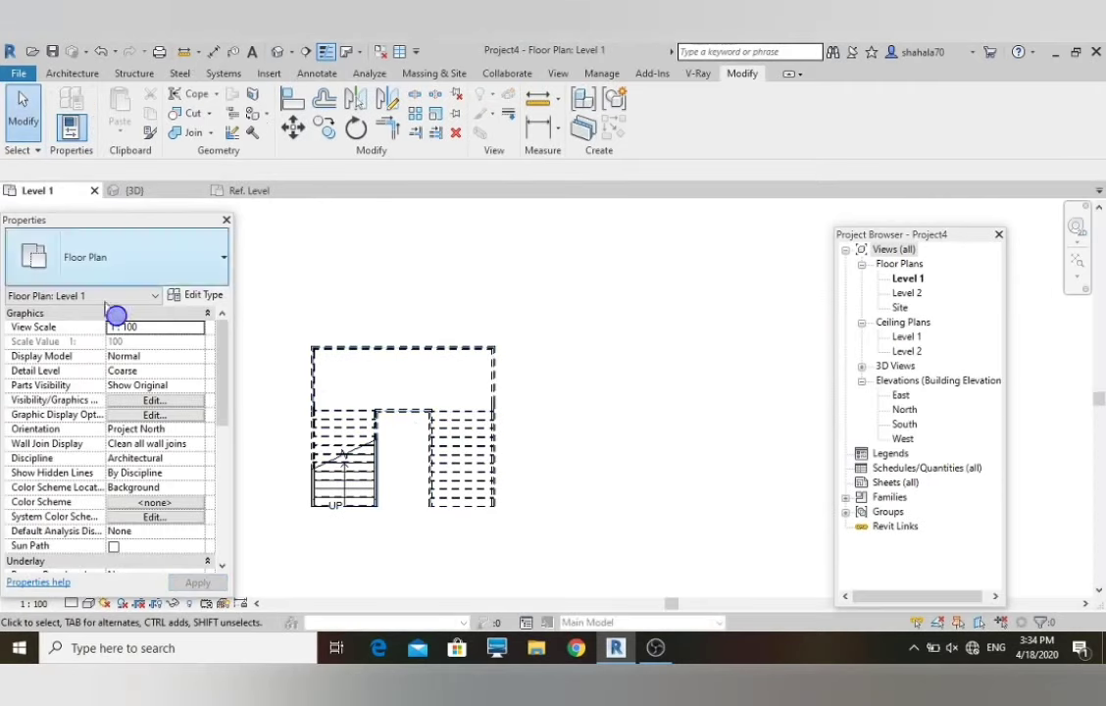
scroll(324, 459, up, 2)
click(377, 397)
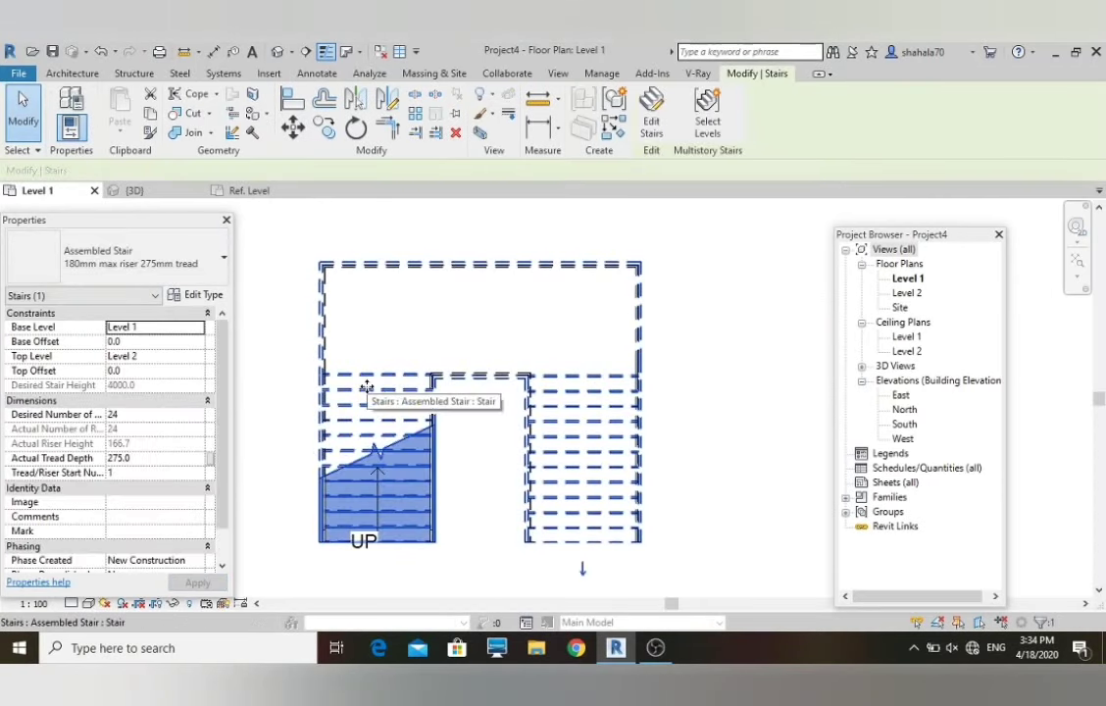
click(203, 297)
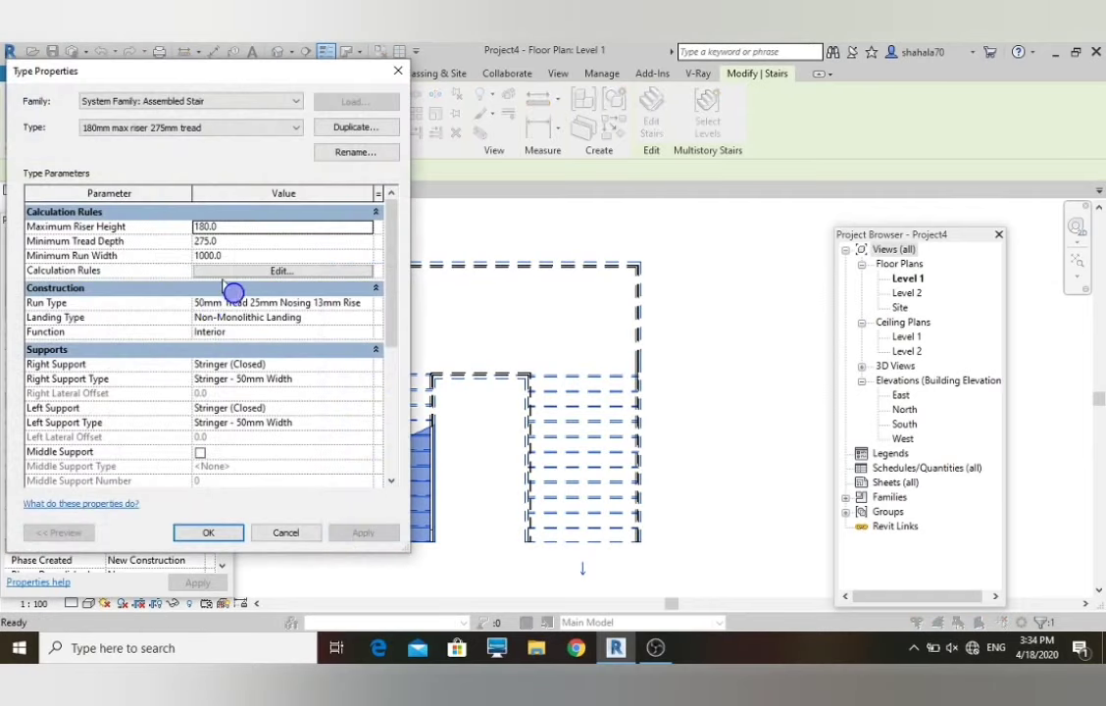
click(367, 302)
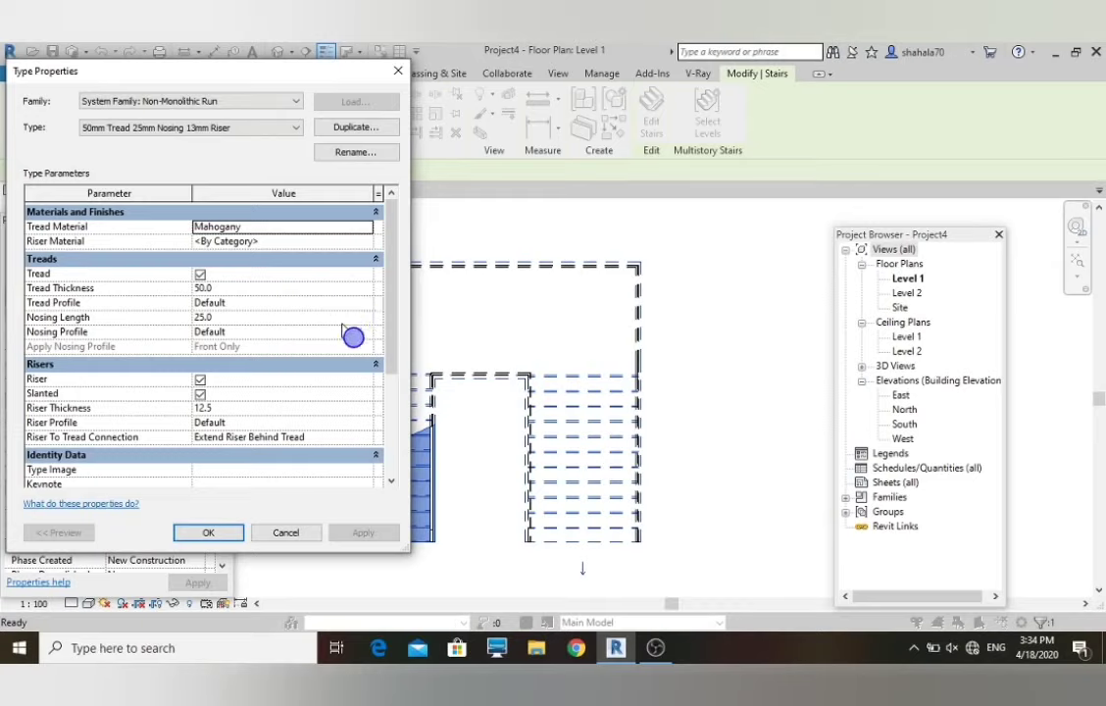
click(365, 332)
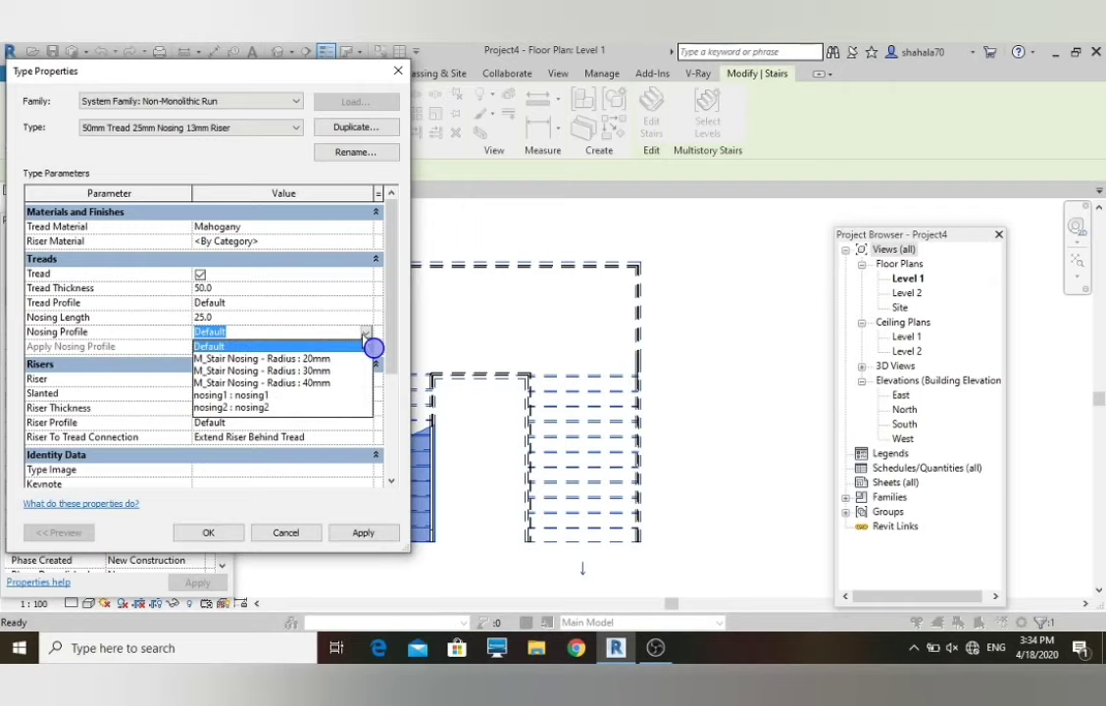
click(275, 406)
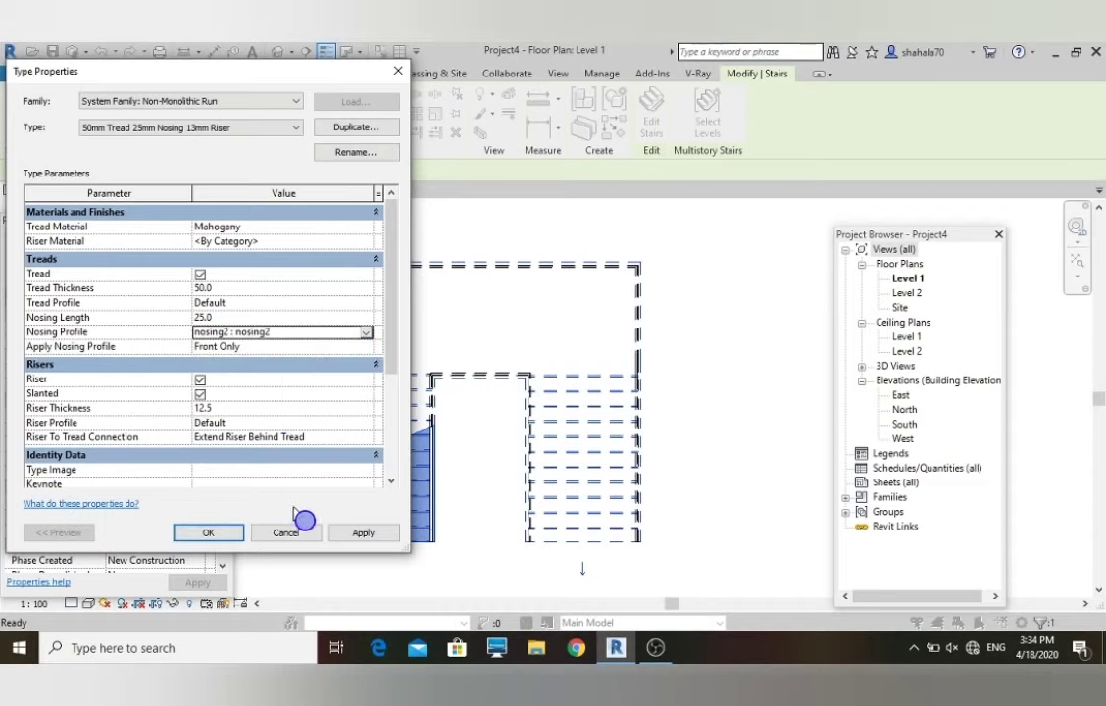
click(221, 534)
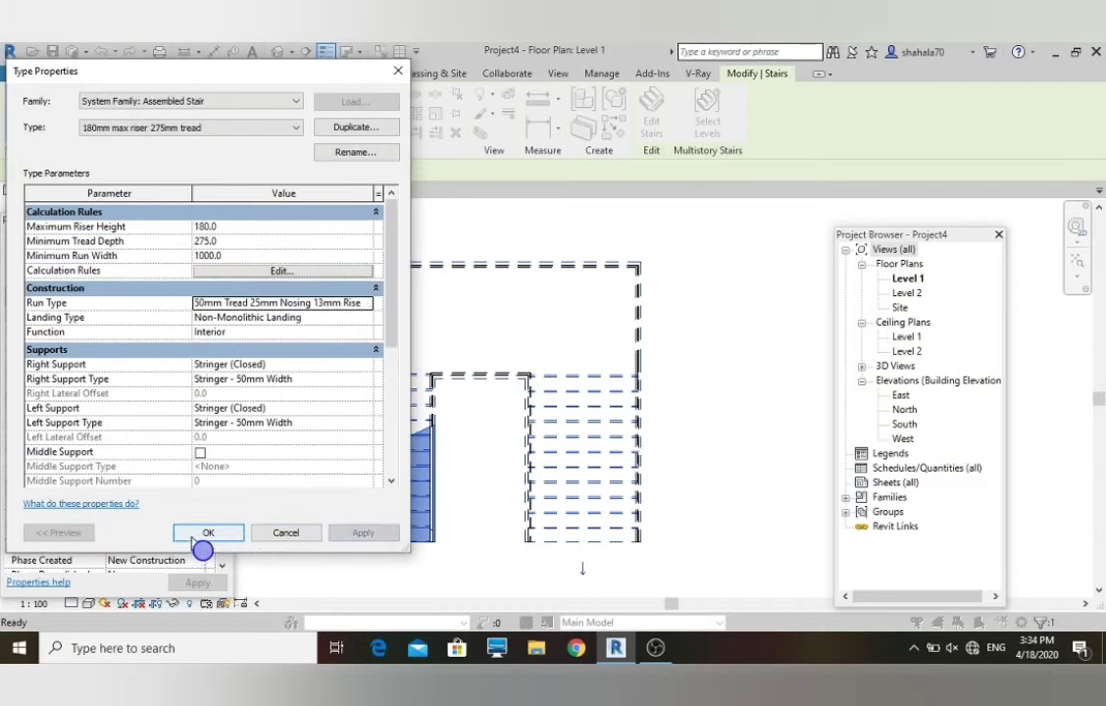
click(204, 534)
click(137, 192)
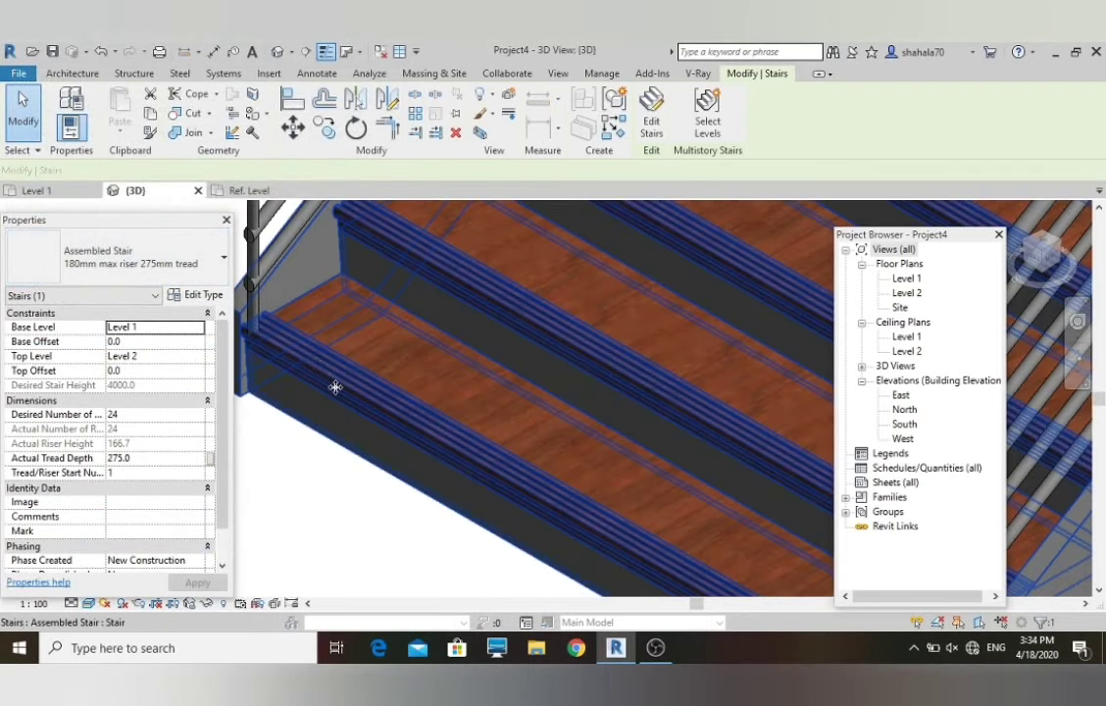
- Uncheck Riser and Slanted in the stair's run type so the treads stand open
scroll(327, 357, down, 3)
scroll(589, 579, up, 3)
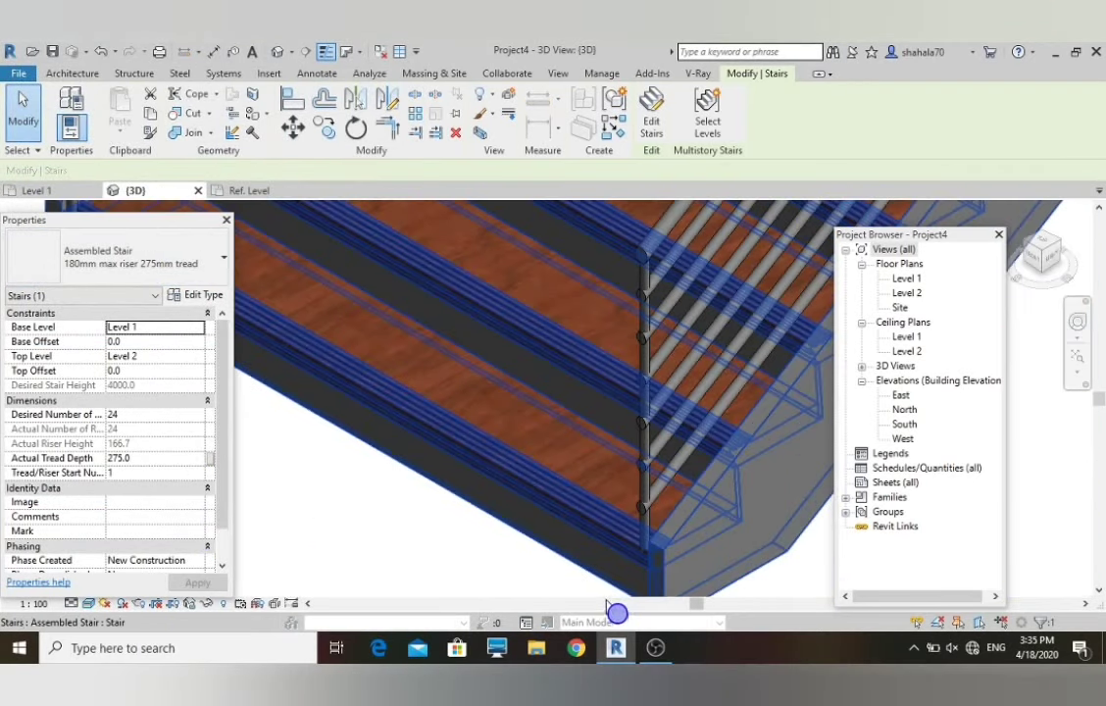
click(590, 578)
scroll(569, 540, up, 5)
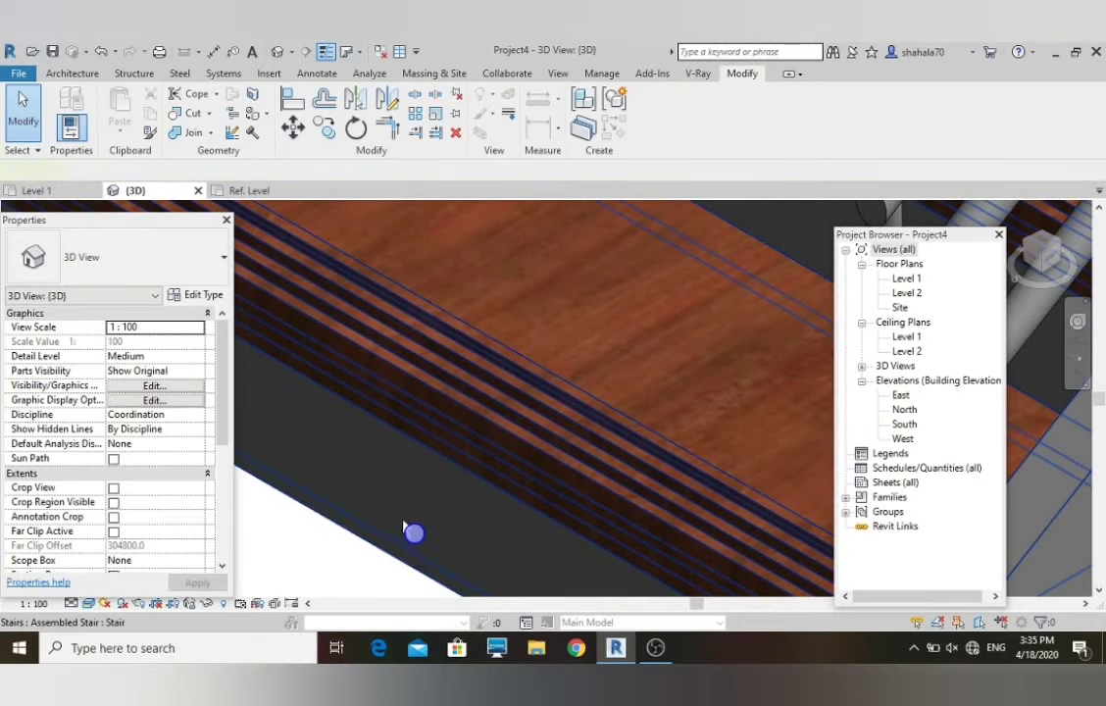
click(409, 535)
click(203, 296)
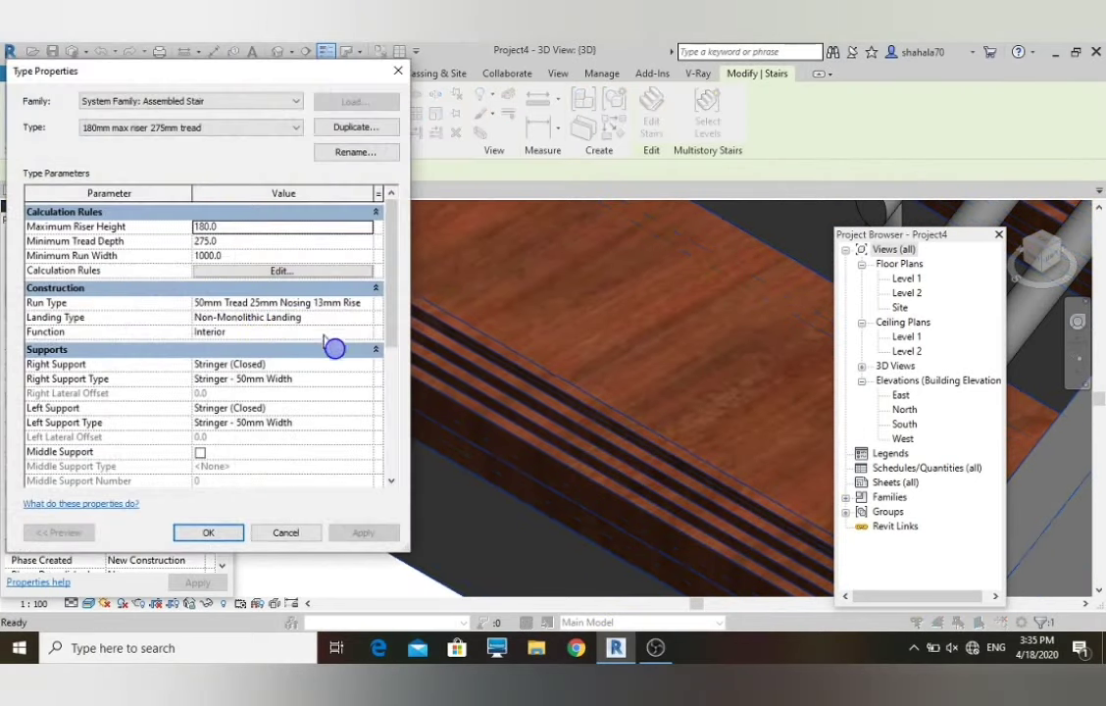
scroll(214, 466, down, 1)
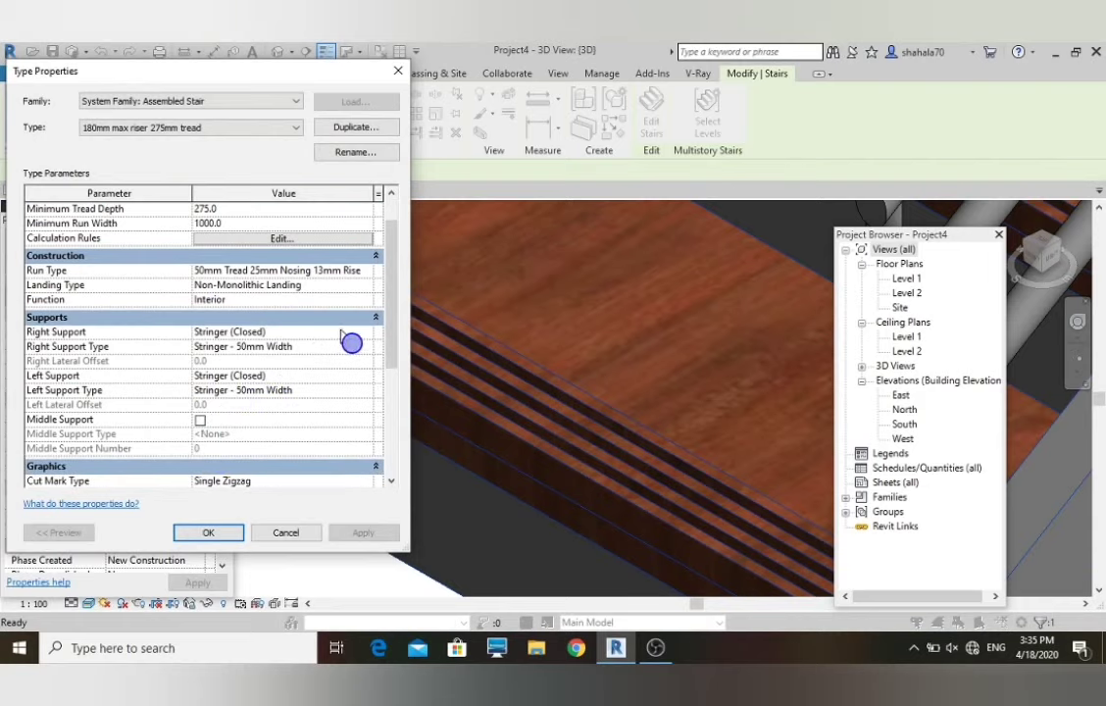
click(363, 271)
click(366, 271)
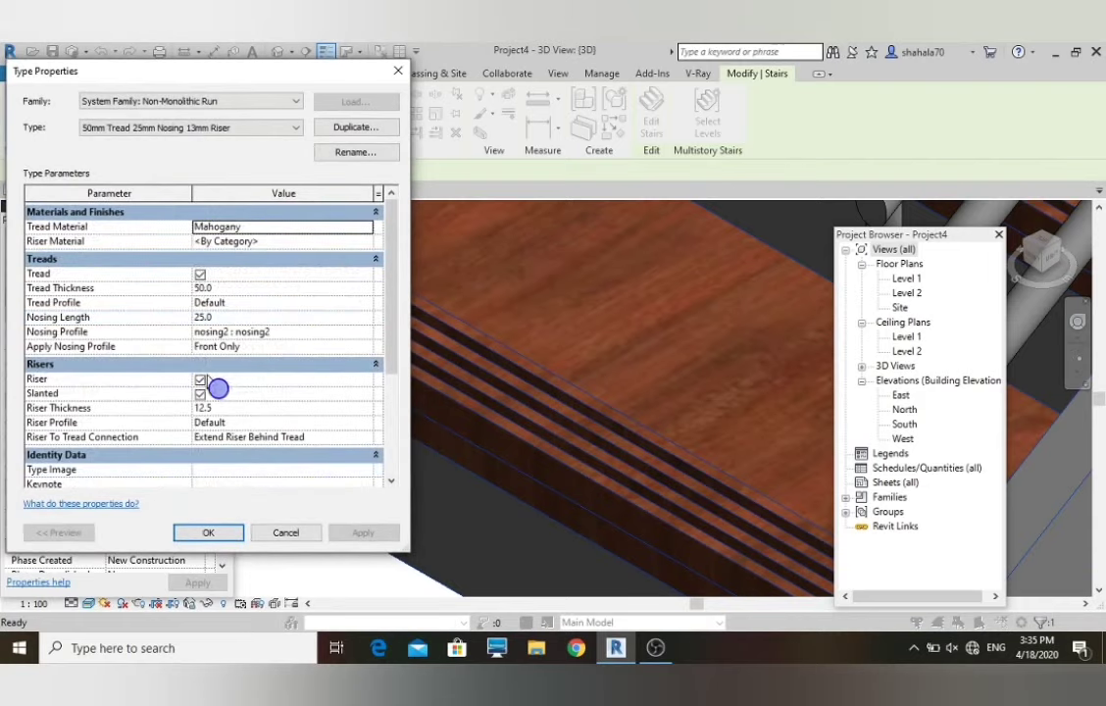
click(200, 379)
click(200, 394)
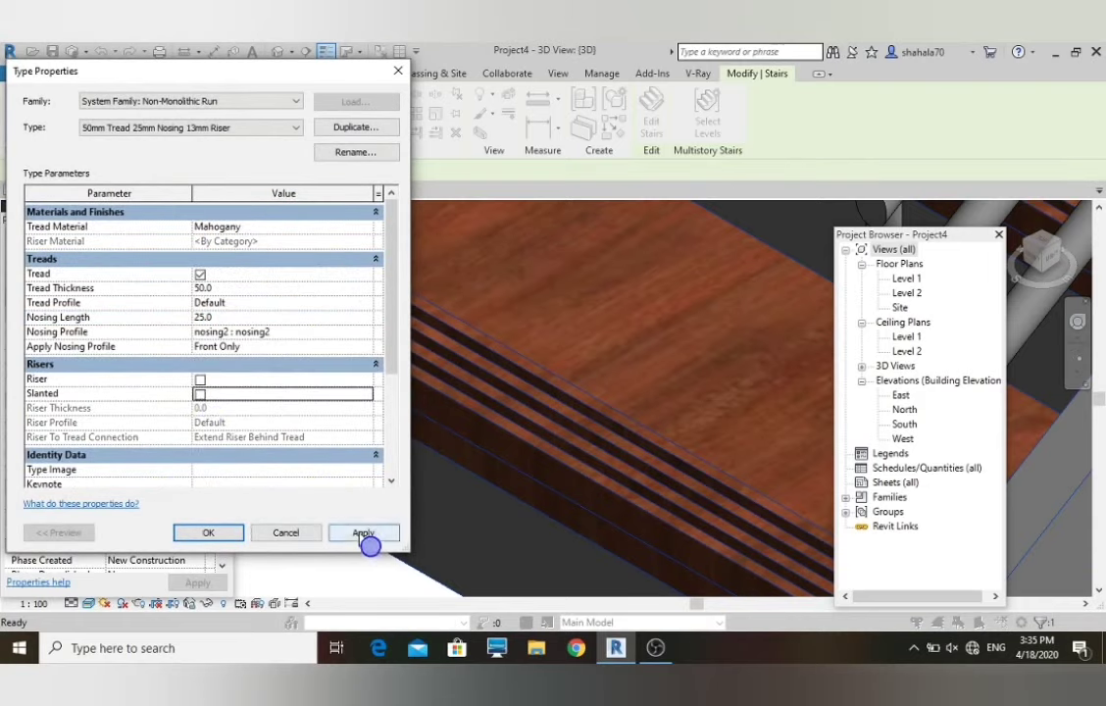
click(364, 539)
click(208, 535)
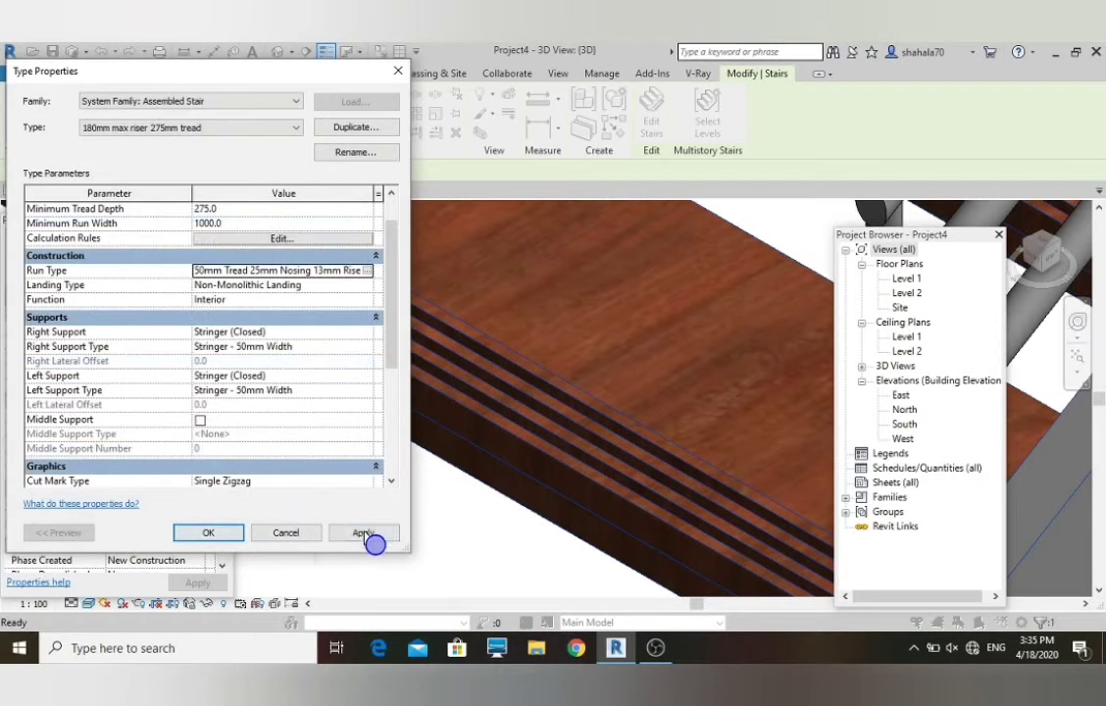
click(371, 536)
click(208, 532)
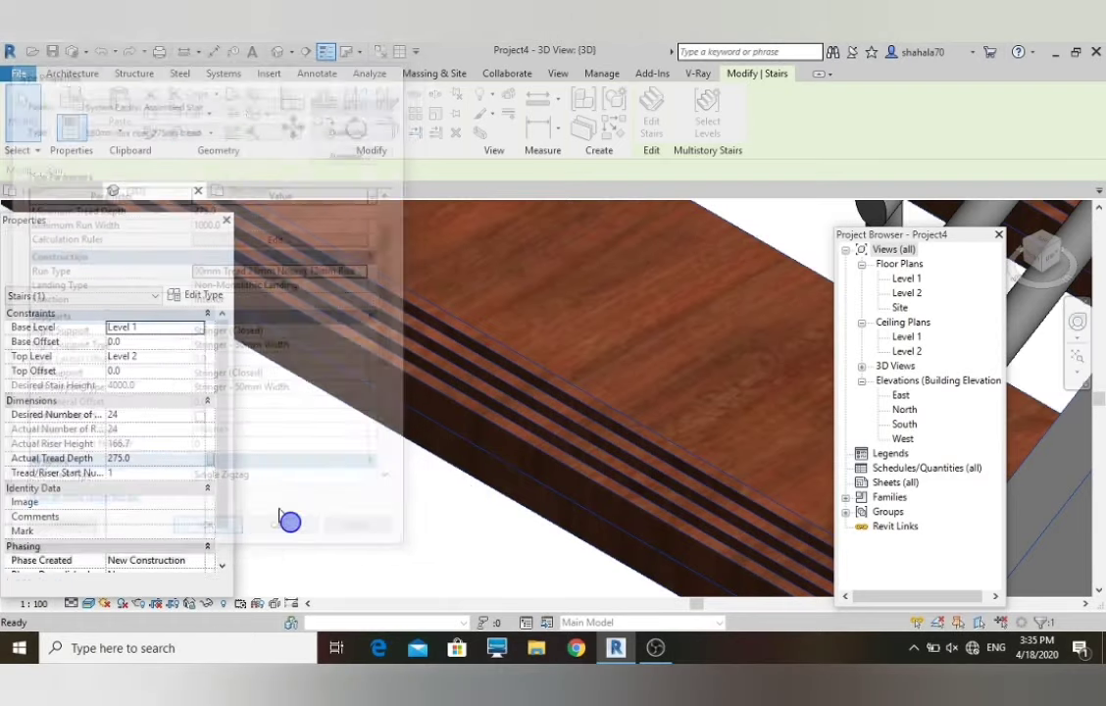
key(Escape)
- Zoom around the 3D view to inspect the open mahogany treads and nosings
scroll(383, 466, down, 3)
scroll(417, 454, up, 5)
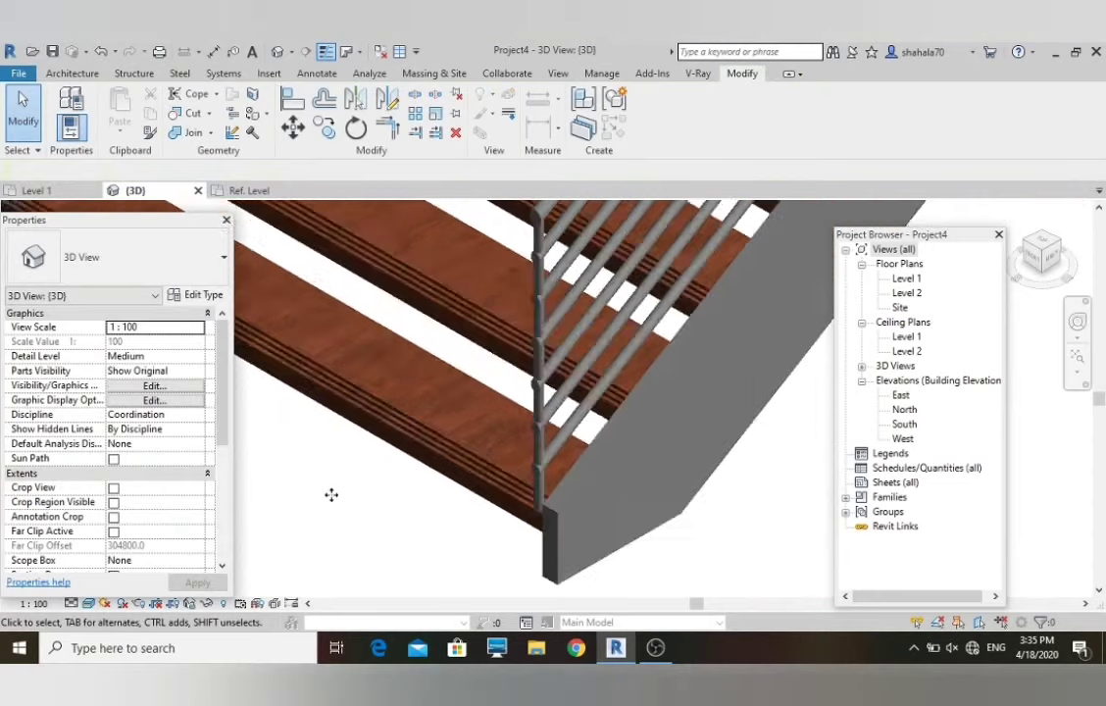
scroll(488, 340, down, 4)
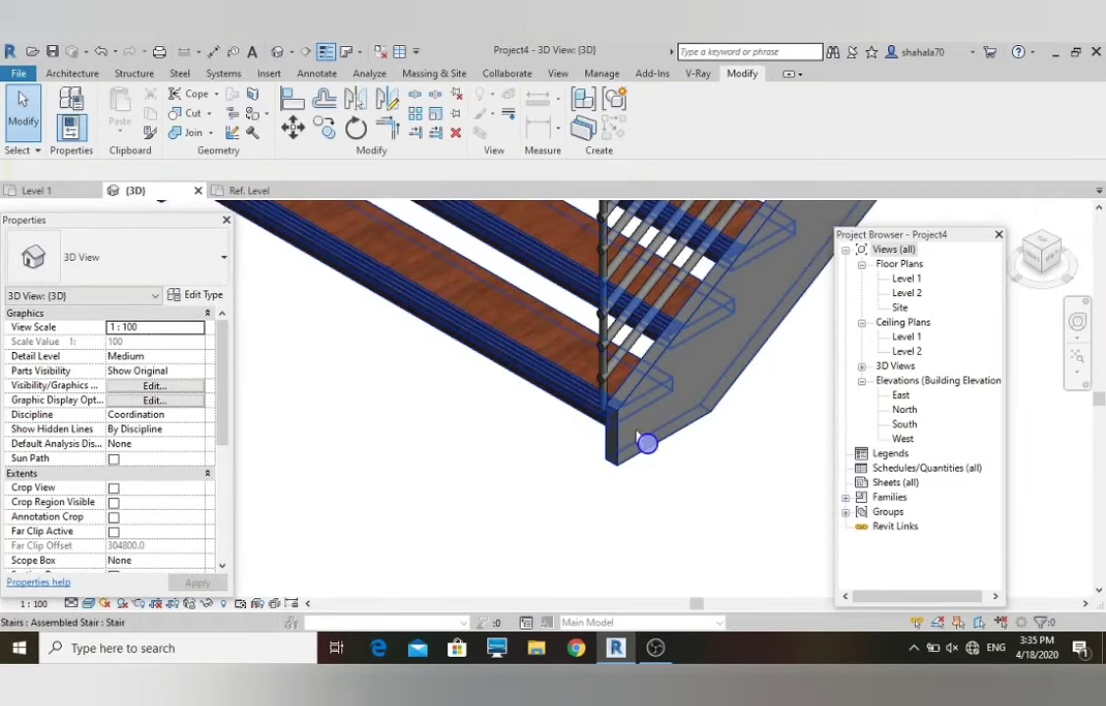
scroll(621, 448, down, 5)
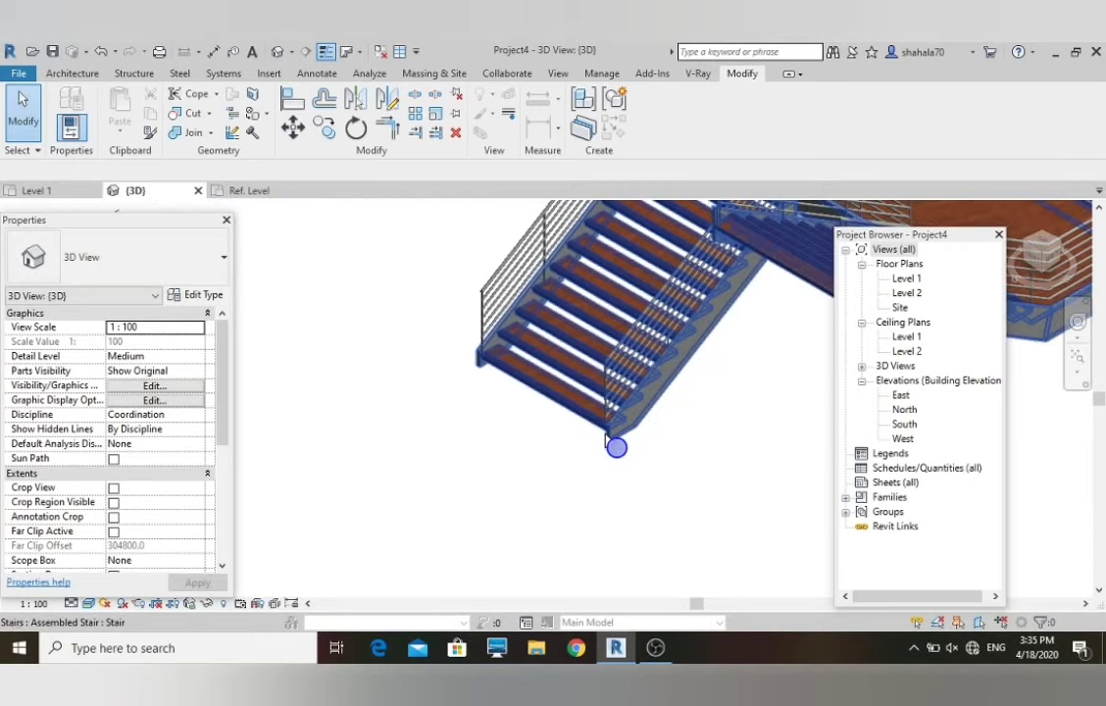
scroll(629, 280, up, 5)
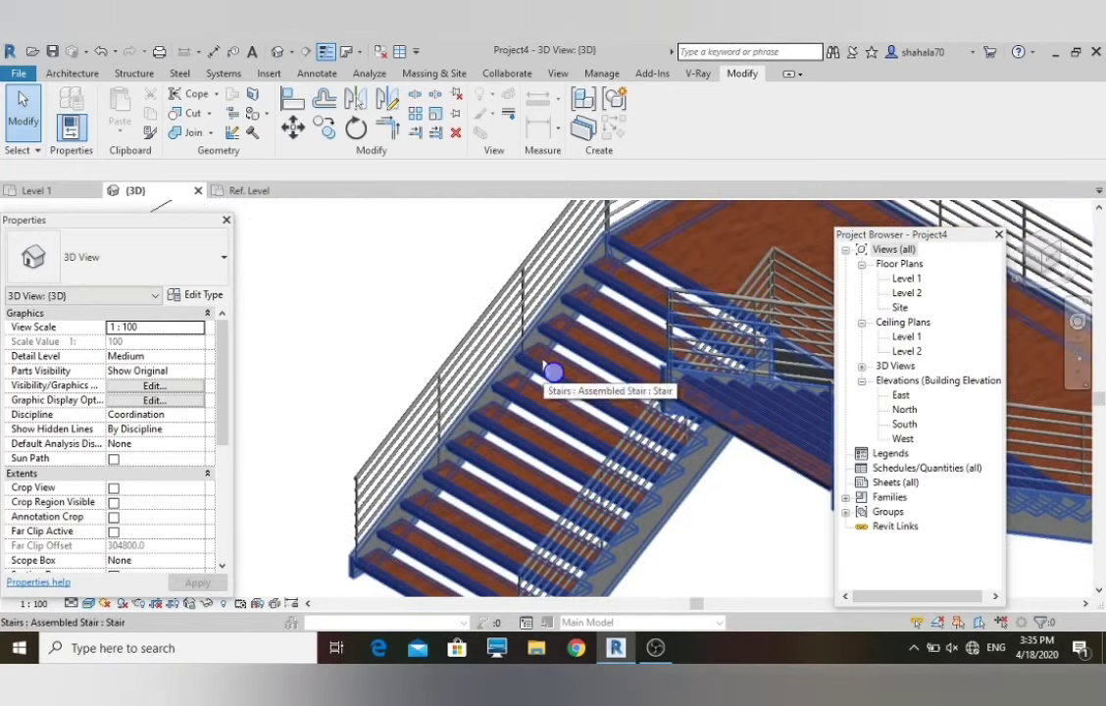
scroll(655, 266, up, 4)
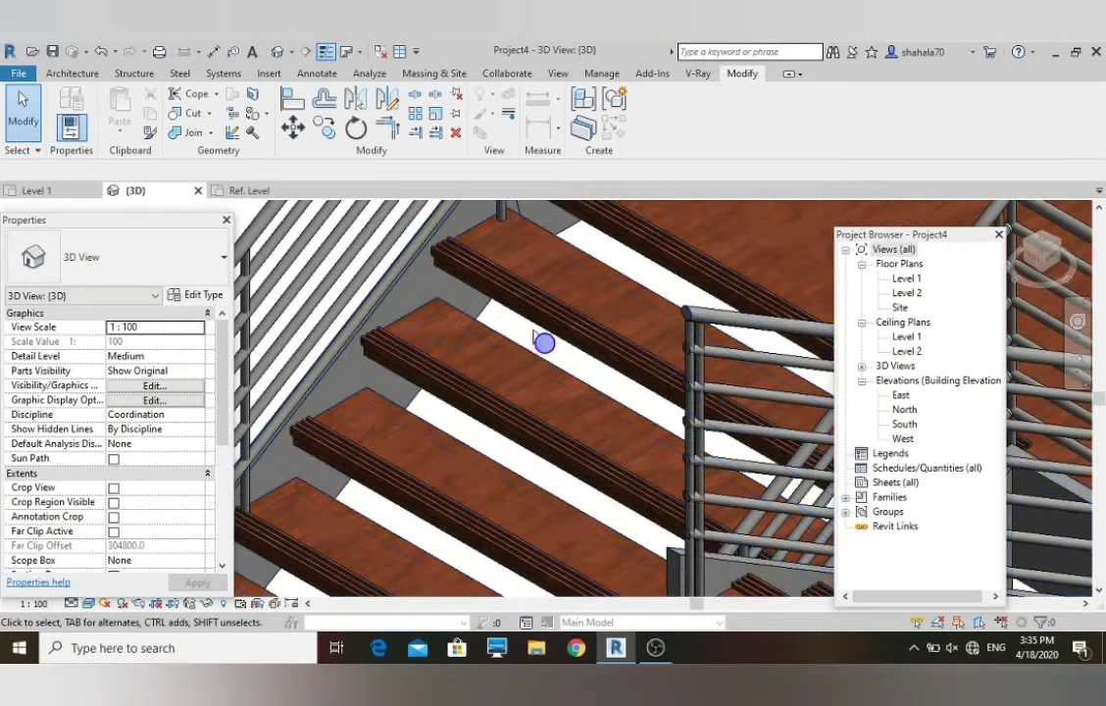
scroll(460, 280, up, 3)
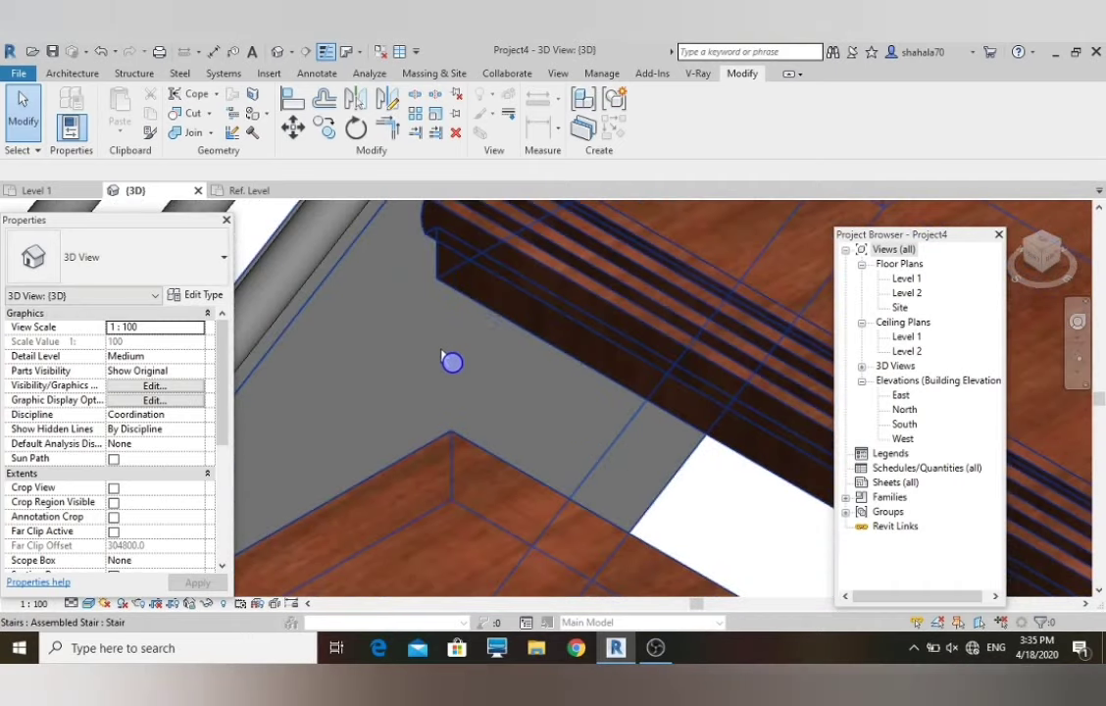
scroll(443, 358, down, 1)
scroll(441, 359, down, 5)
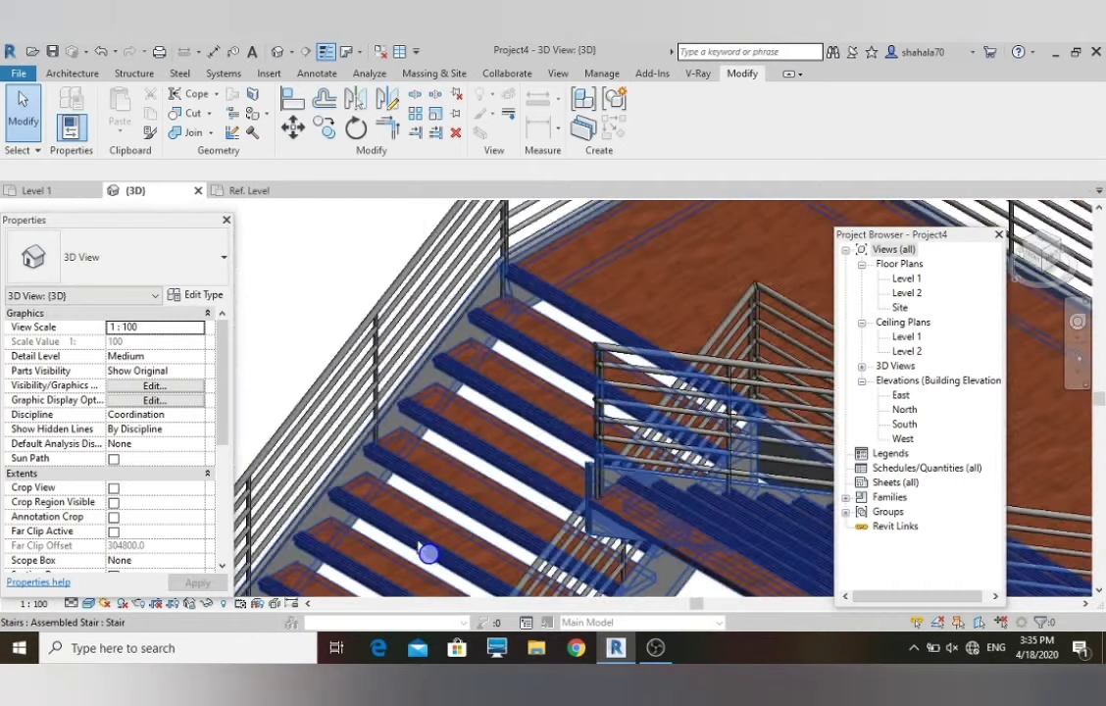
scroll(359, 480, up, 2)
scroll(520, 407, down, 4)
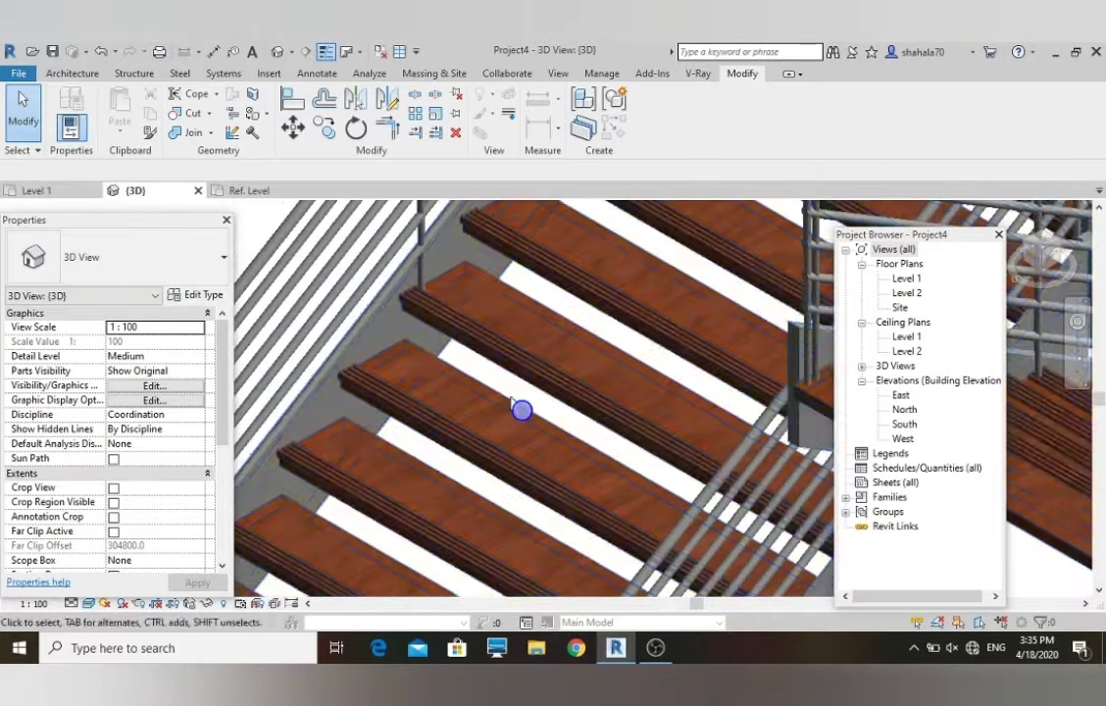
scroll(510, 410, up, 2)
scroll(392, 412, down, 2)
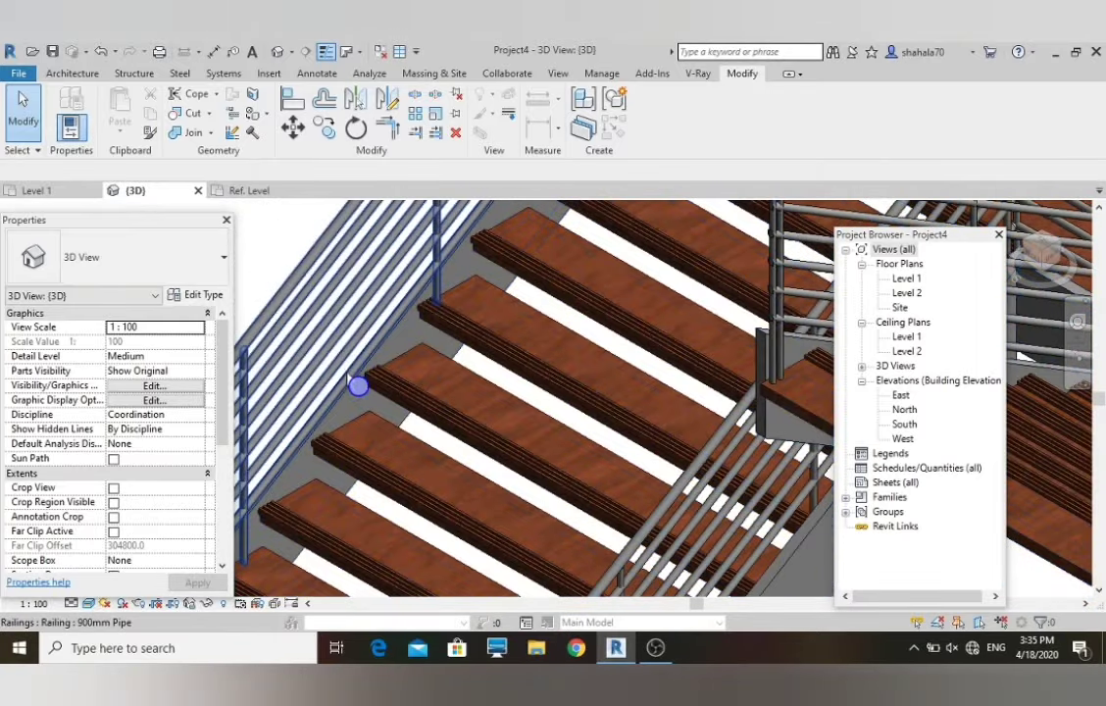
- In the nosing2 family, delete the vertical line, add a 50.0 edge and stretch the bottom edge down
click(257, 192)
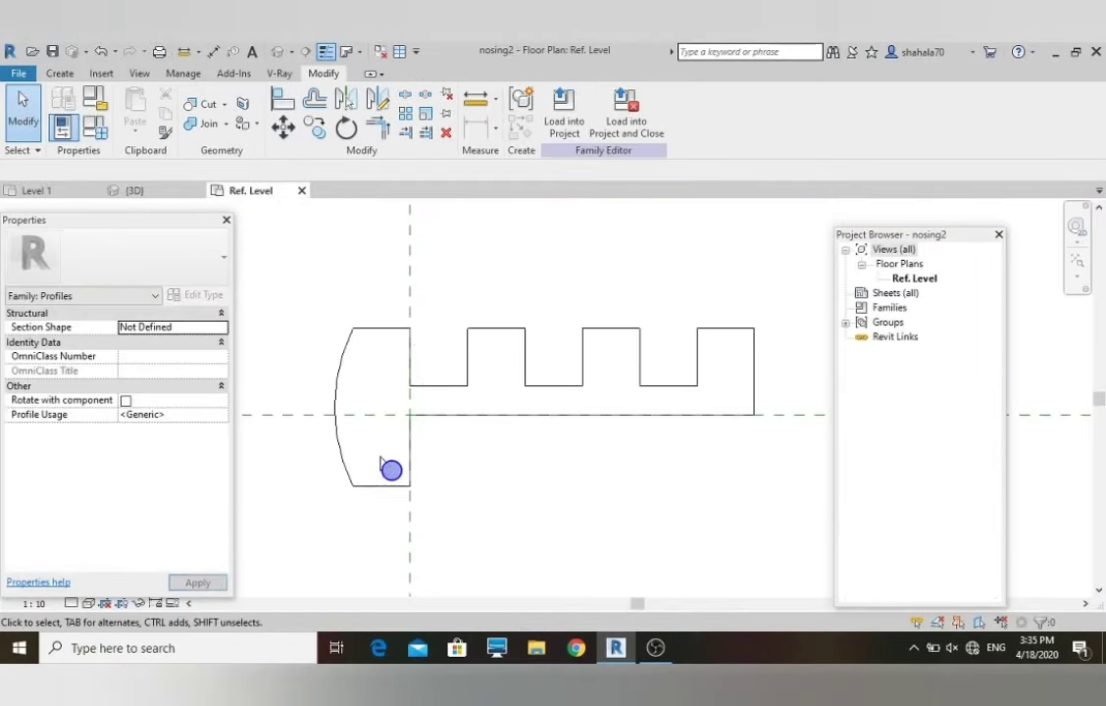
click(393, 380)
scroll(393, 381, down, 3)
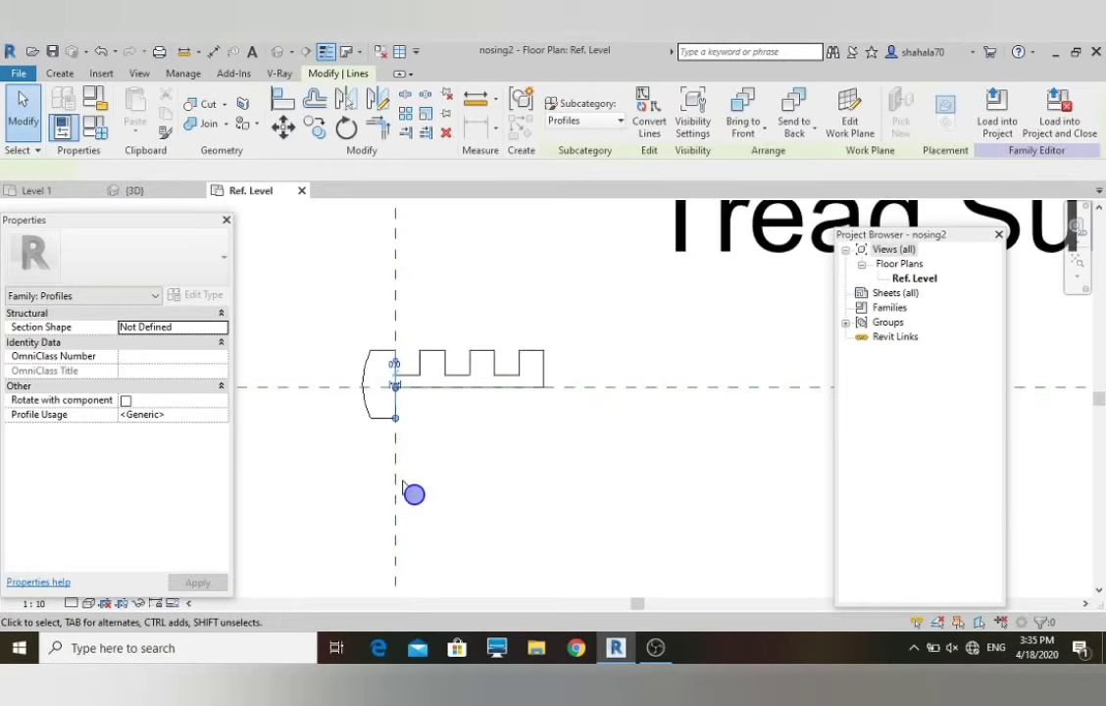
scroll(406, 443, up, 3)
key(Delete)
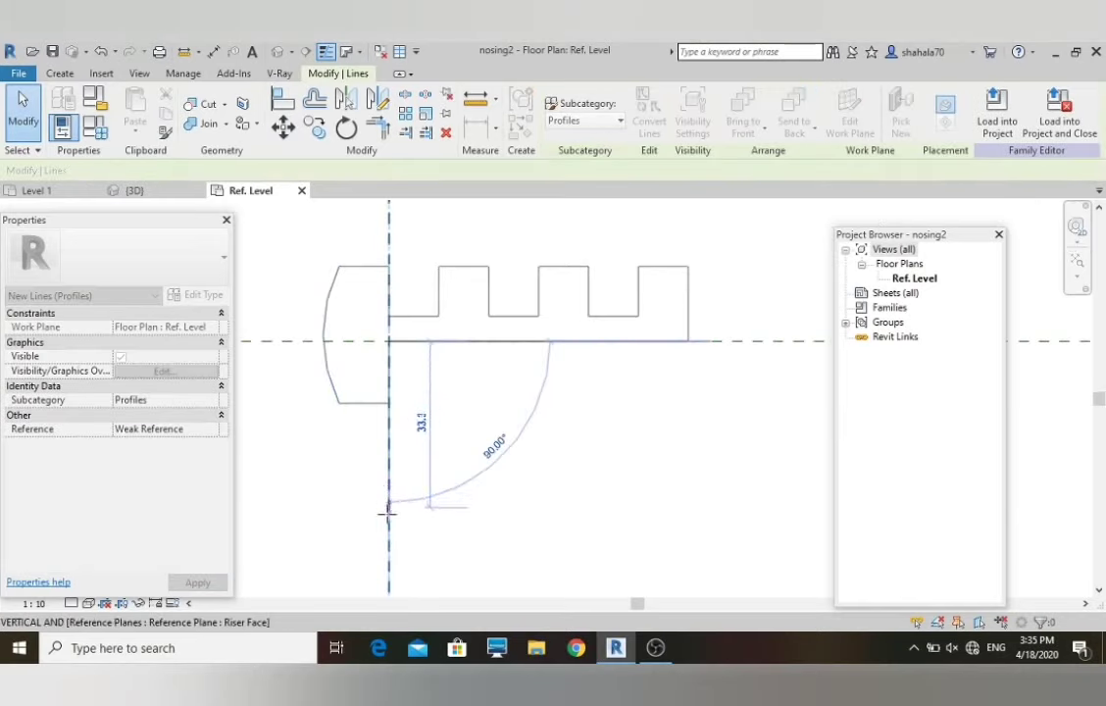
click(370, 569)
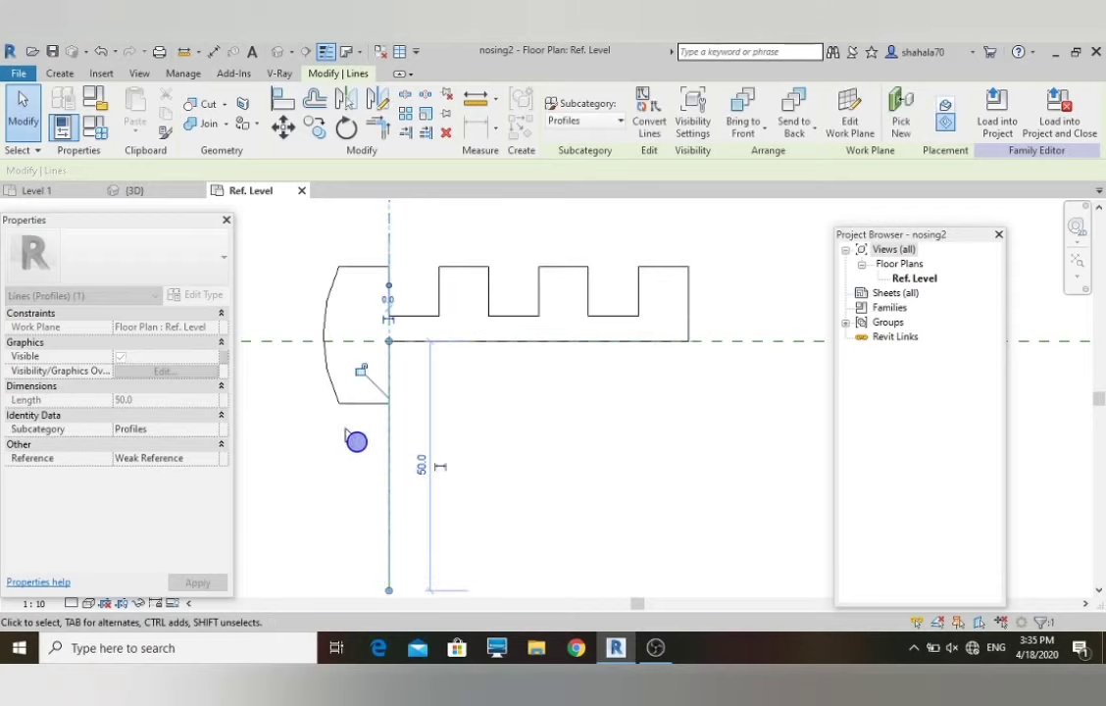
click(357, 411)
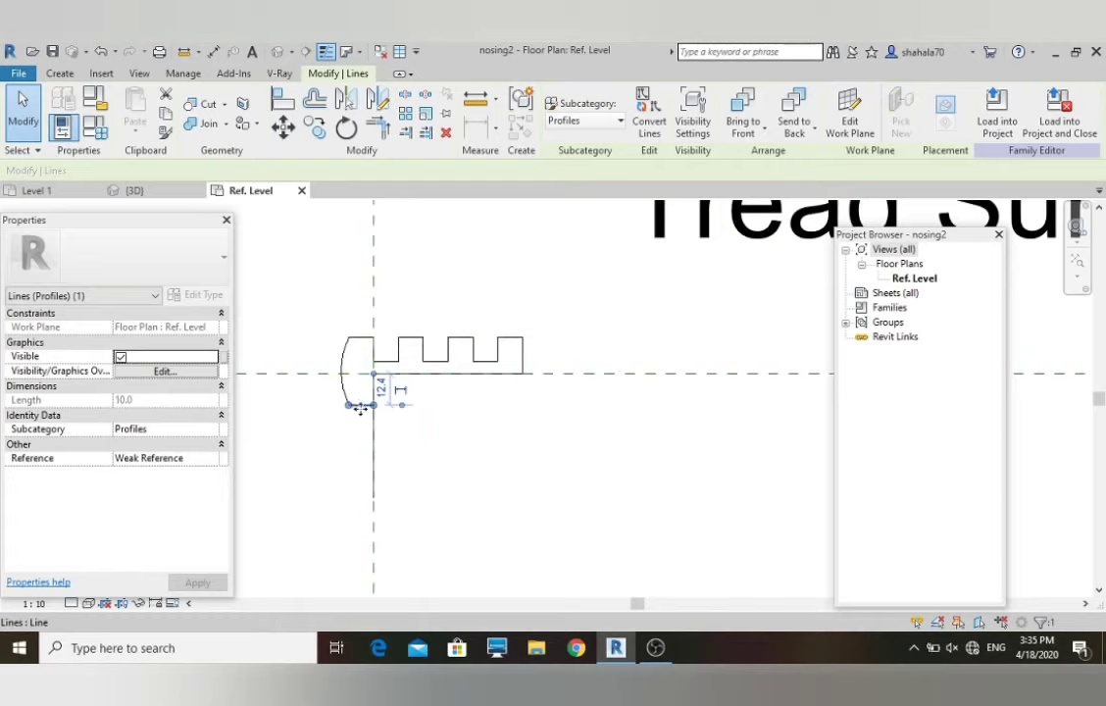
drag(360, 408, 459, 491)
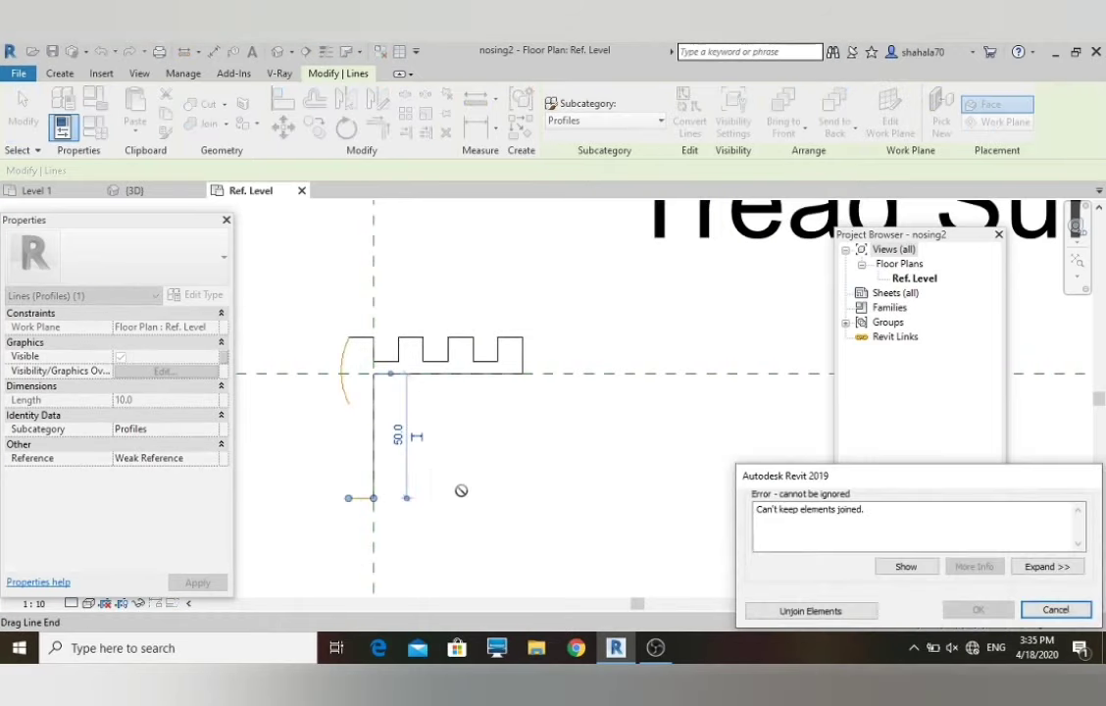
click(810, 611)
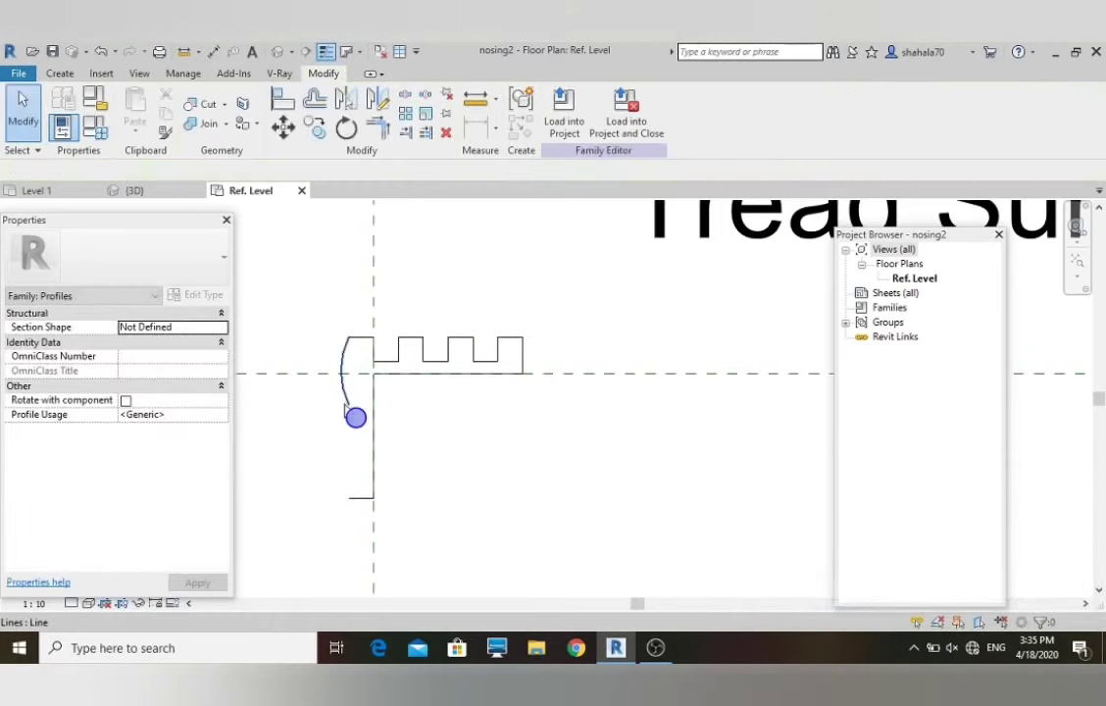
drag(353, 417, 373, 338)
key(Escape)
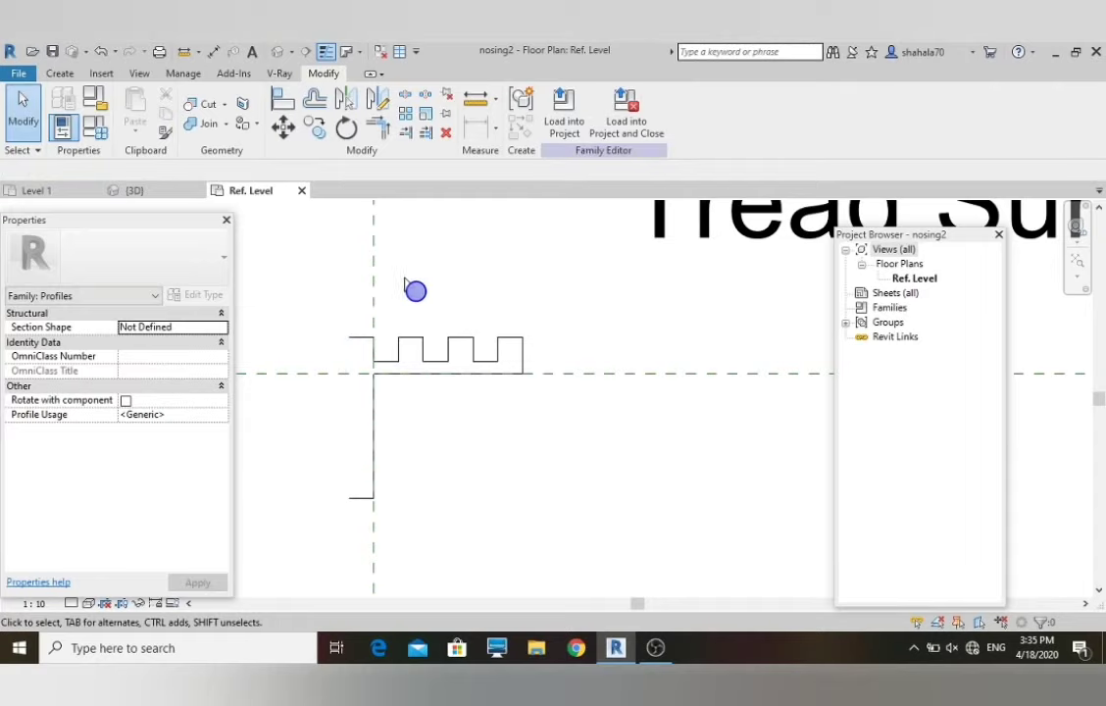
- Redraw a larger arc from the top-left endpoint down to the bottom line's endpoint
click(59, 74)
click(110, 98)
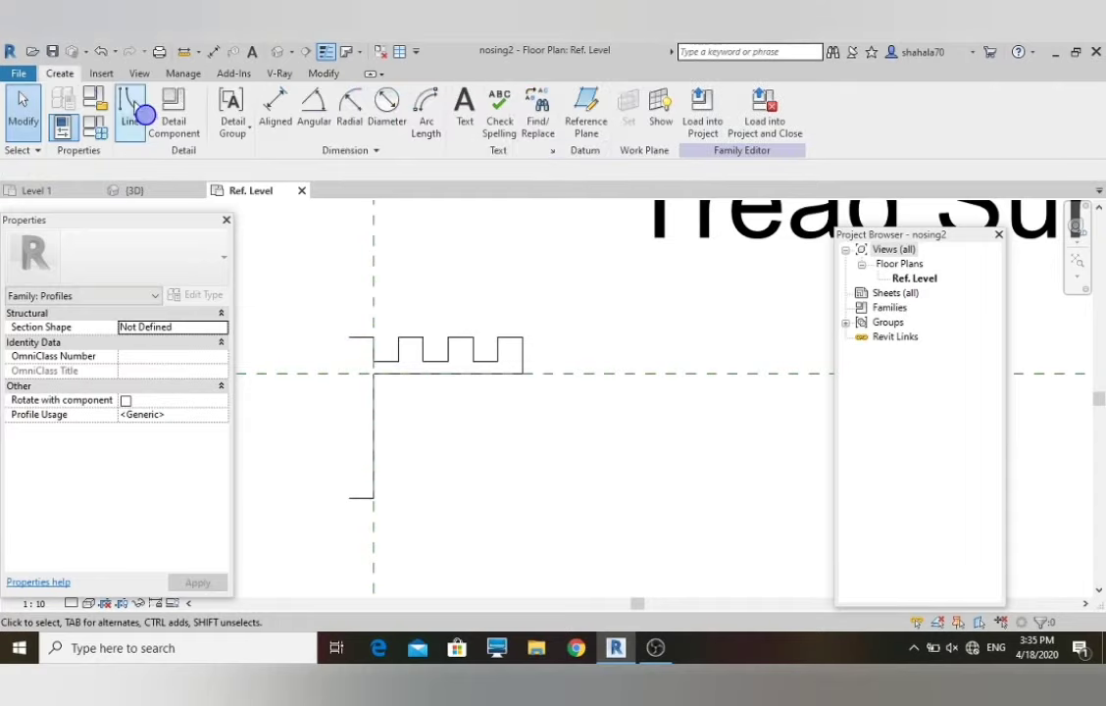
click(351, 337)
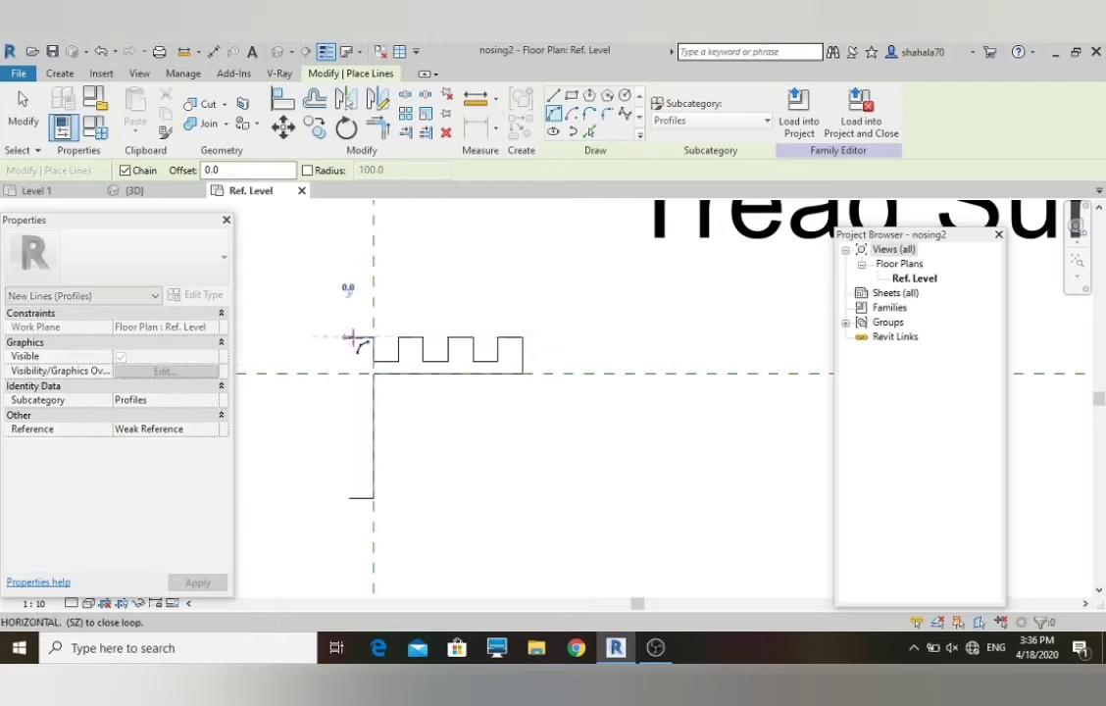
click(350, 497)
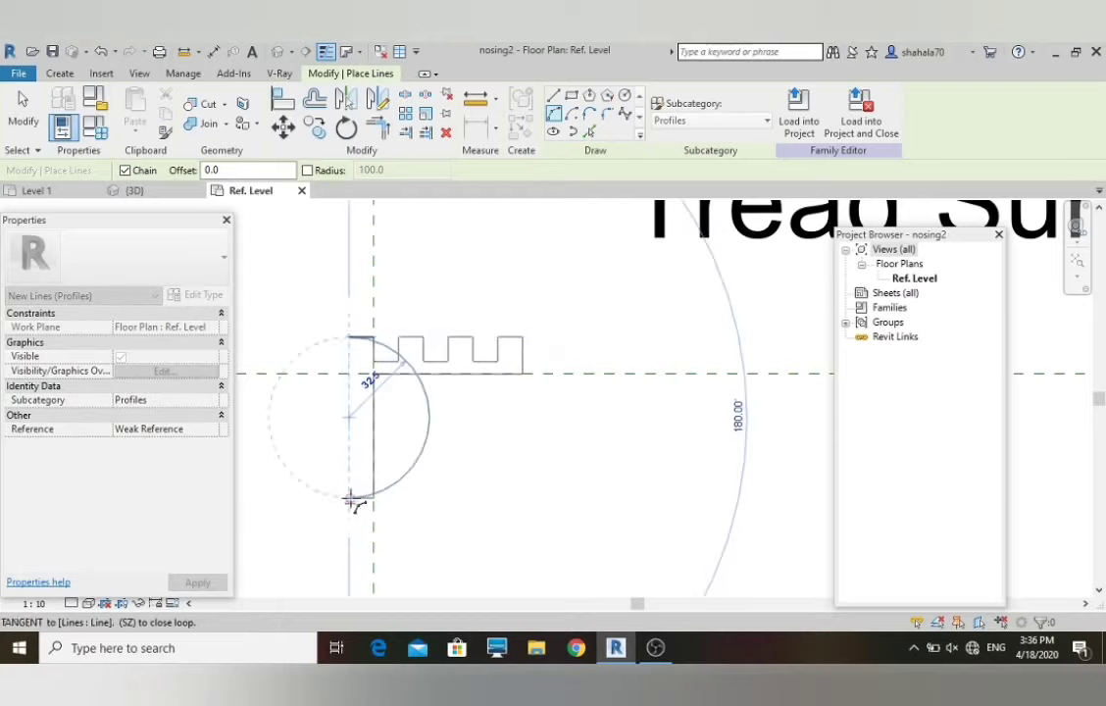
click(324, 434)
key(Escape)
key(Escape)
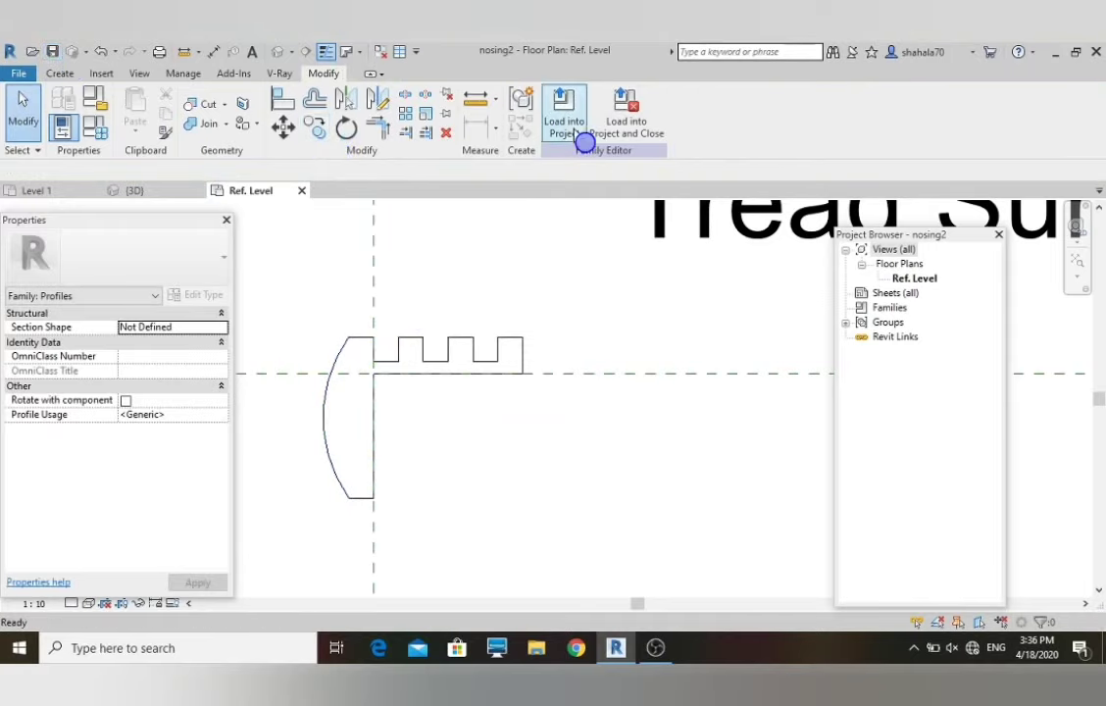
- Reload nosing2 into the project, overwriting the existing version and parameter values, and view the 3D stair
click(575, 133)
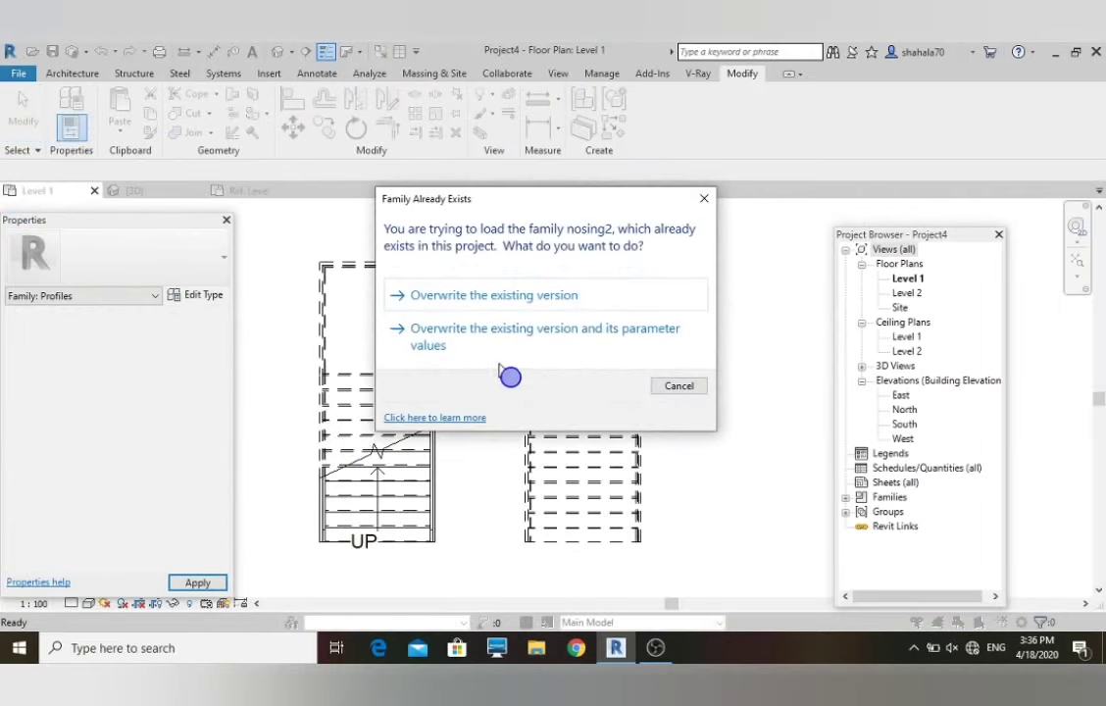
click(508, 345)
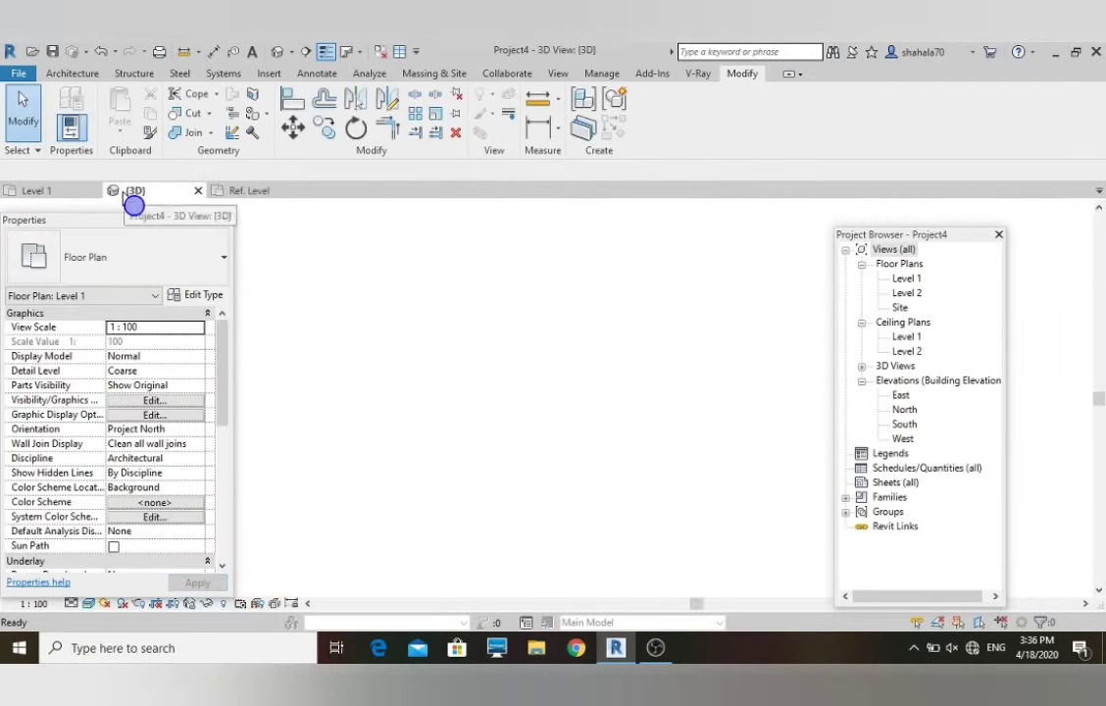
click(136, 191)
scroll(339, 404, down, 5)
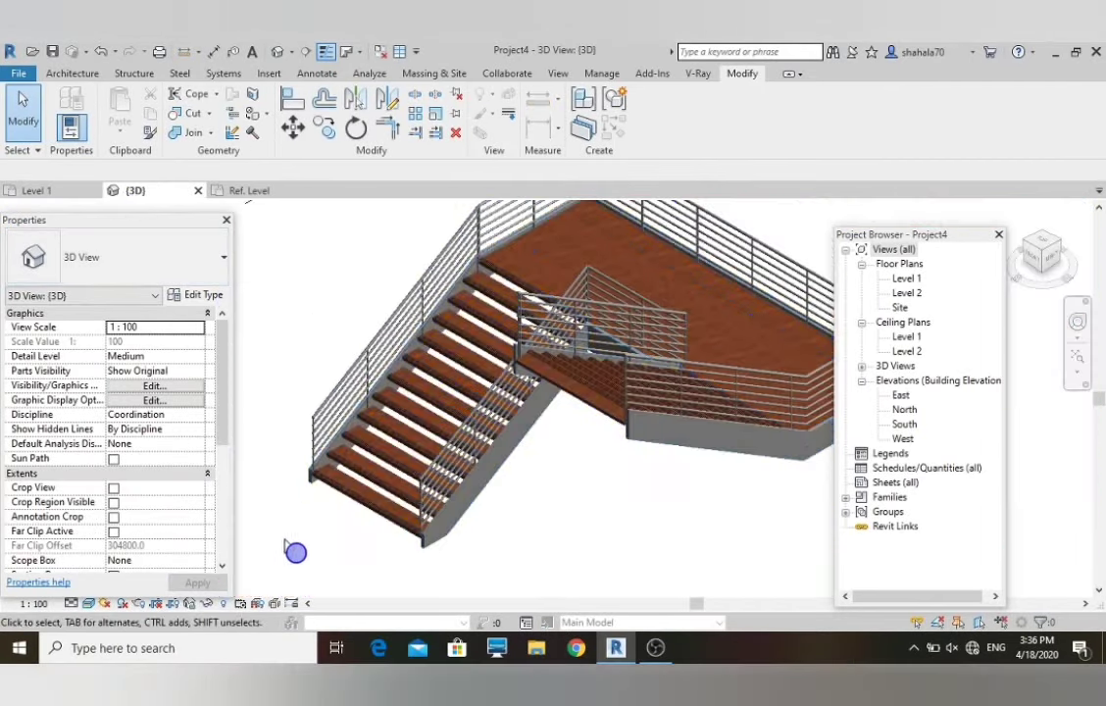
scroll(304, 539, up, 3)
scroll(331, 497, up, 3)
scroll(573, 481, down, 3)
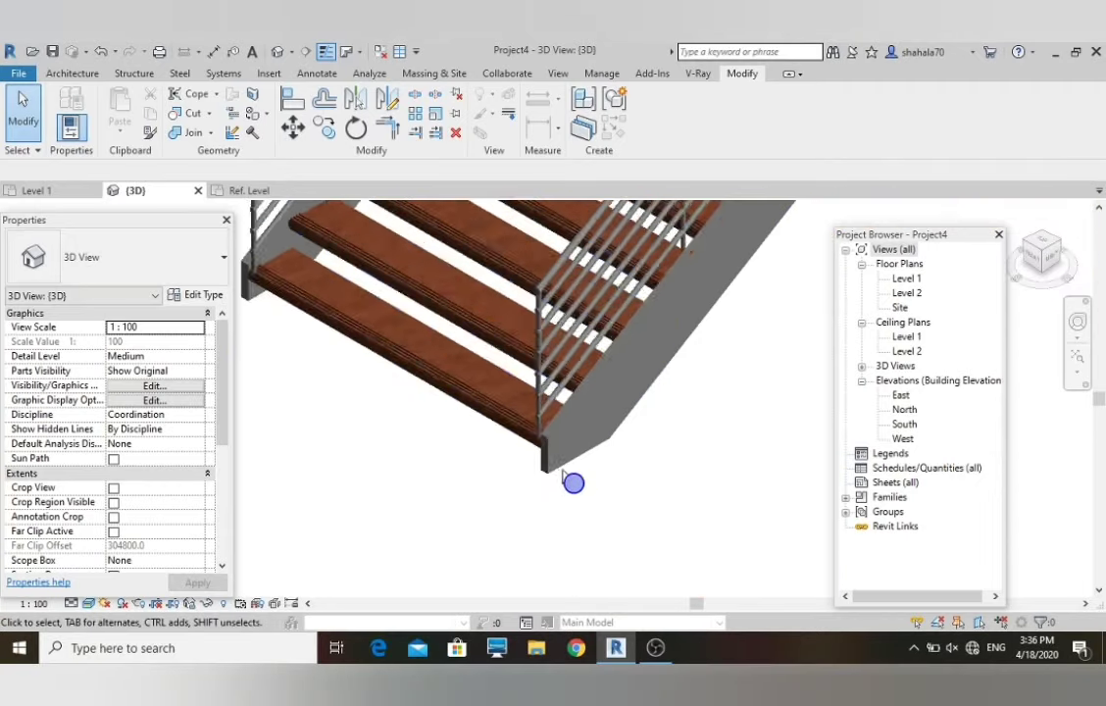
scroll(524, 444, up, 2)
scroll(449, 462, up, 2)
scroll(446, 453, up, 2)
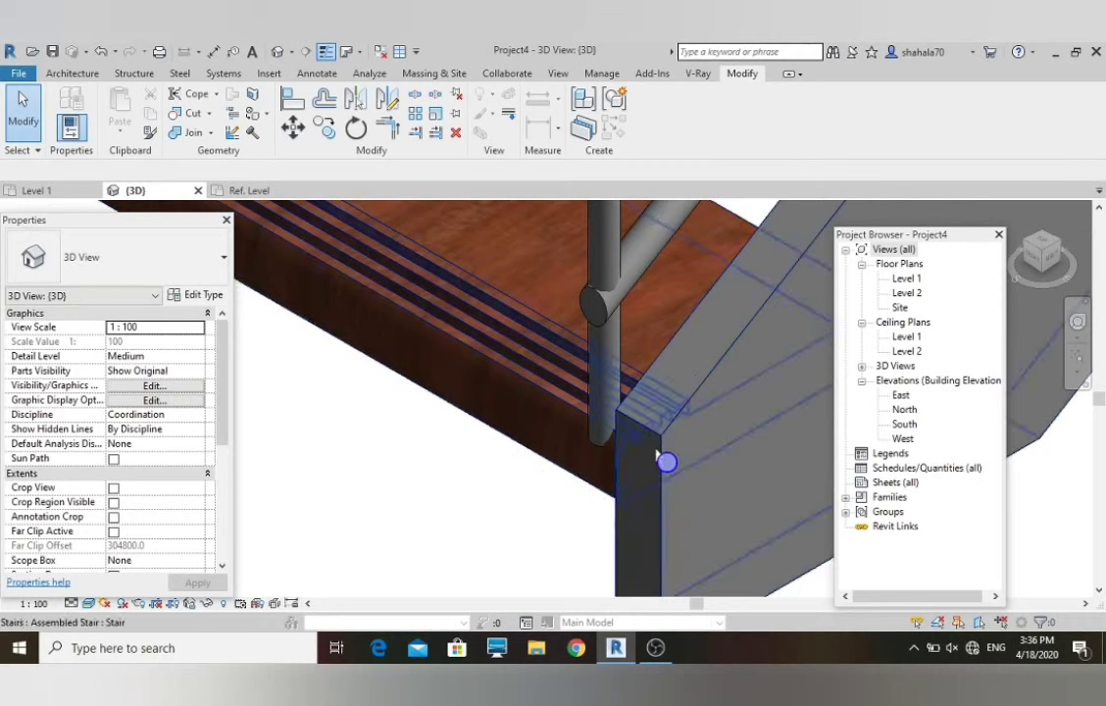
- Set the stair type's Right Support to None and orbit to check the tread ends
click(551, 300)
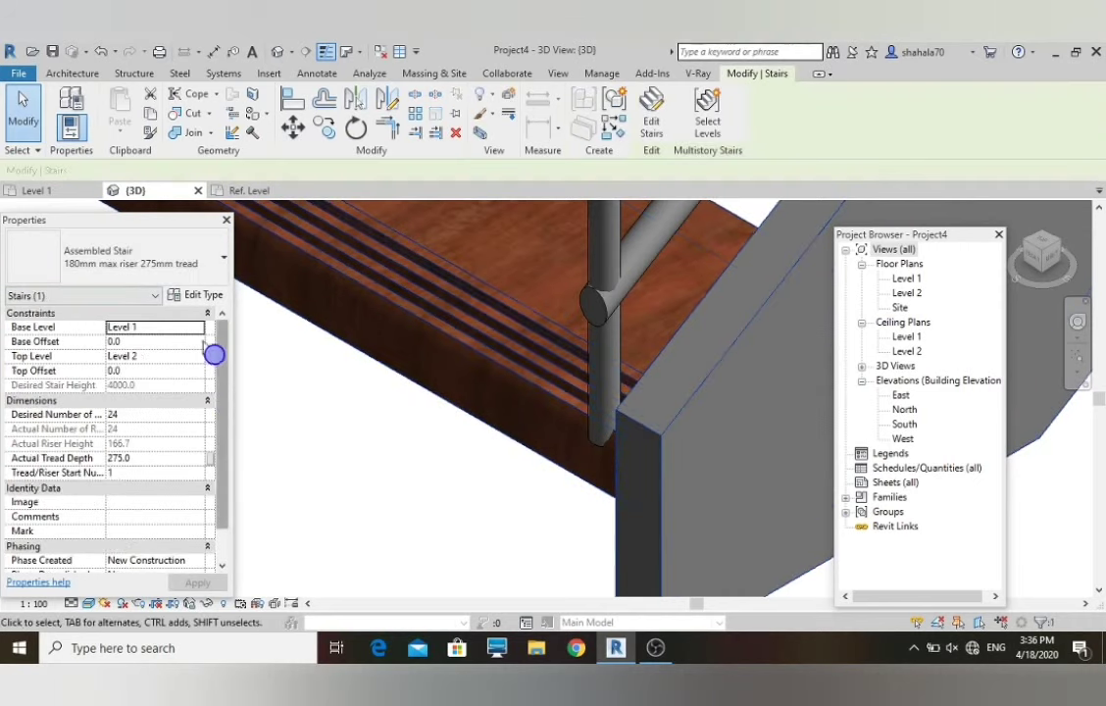
click(204, 296)
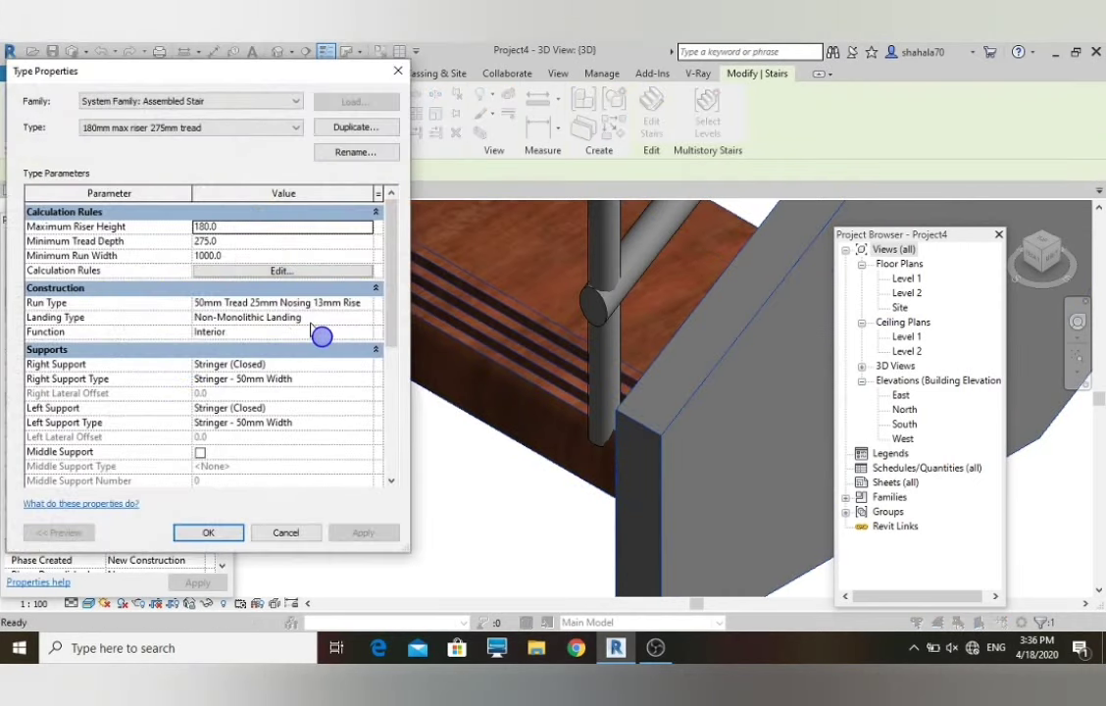
click(371, 365)
click(365, 364)
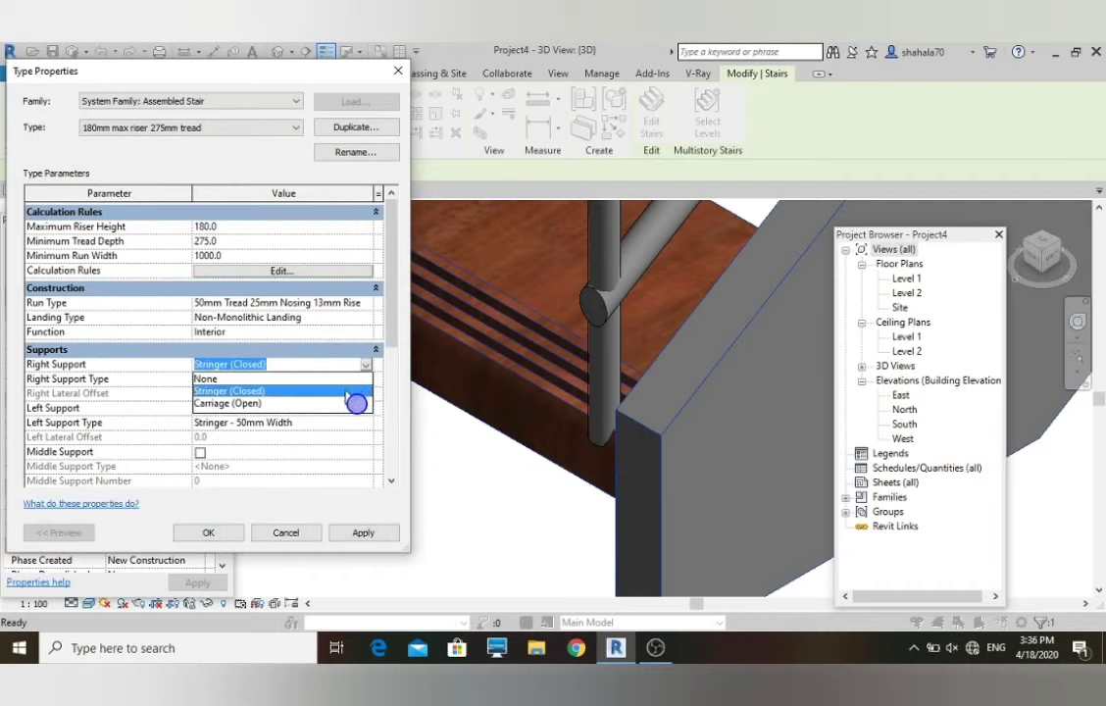
click(304, 379)
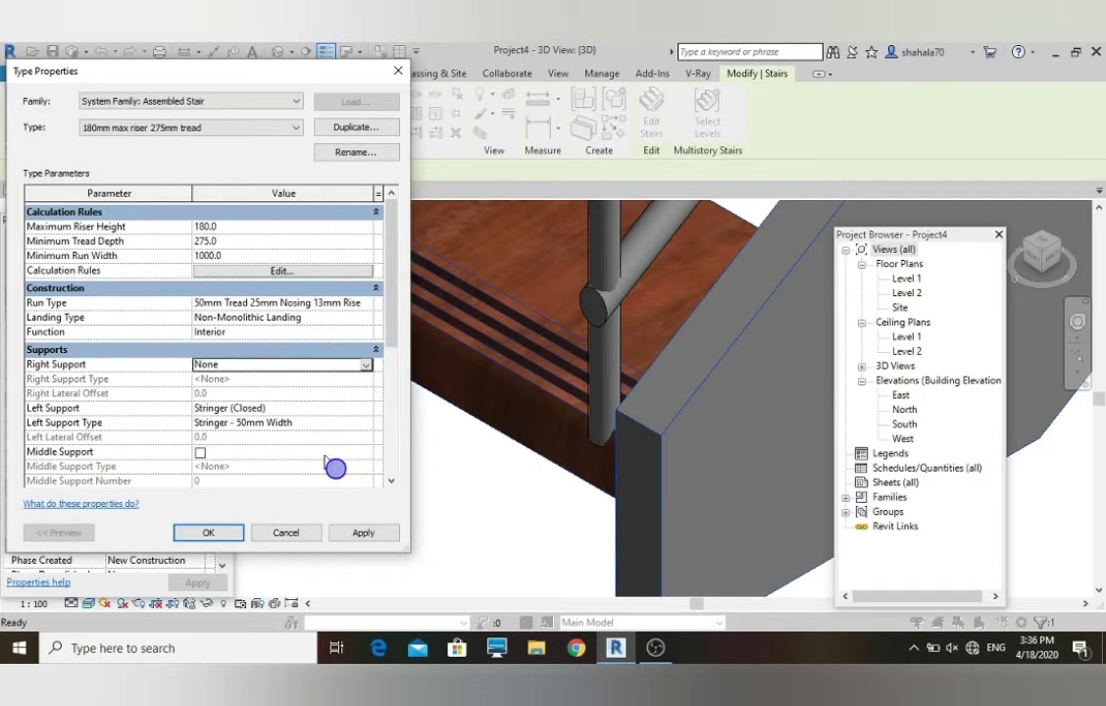
click(363, 532)
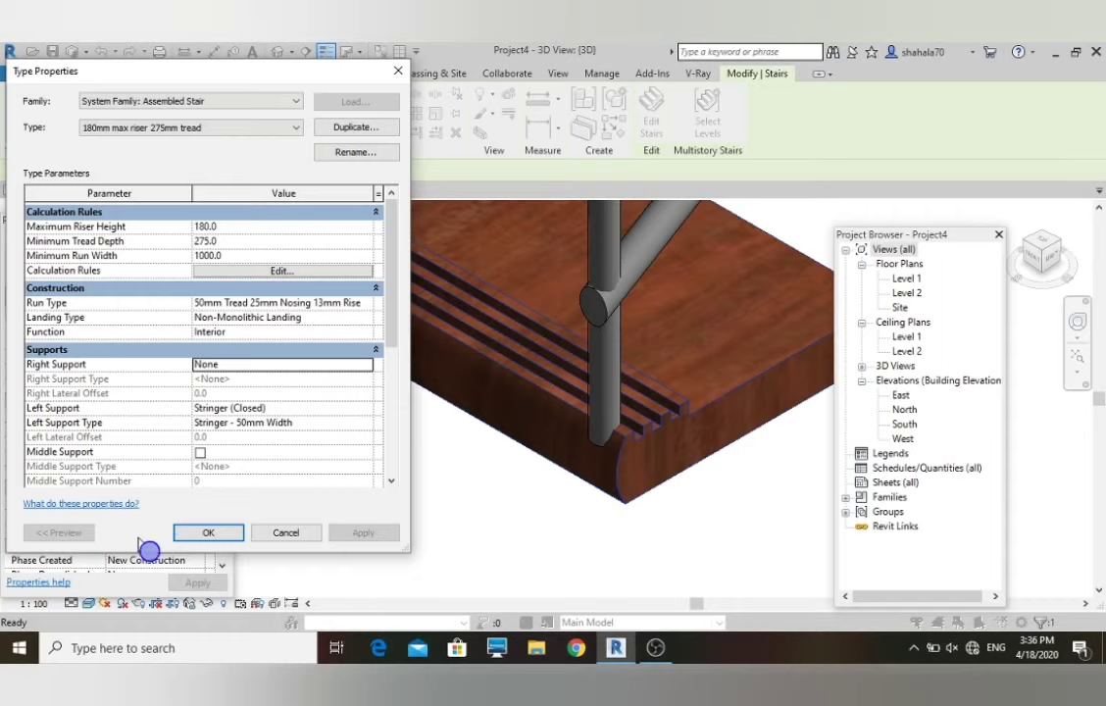
click(208, 534)
scroll(478, 490, down, 4)
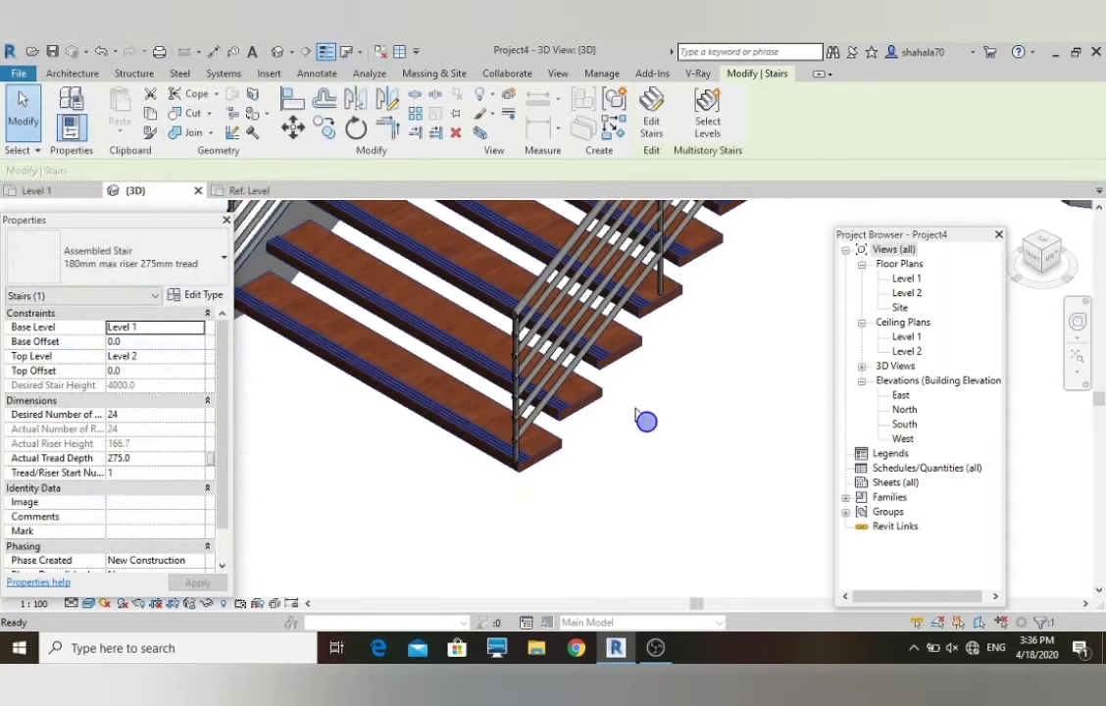
shift+middle_drag(731, 402, 363, 360)
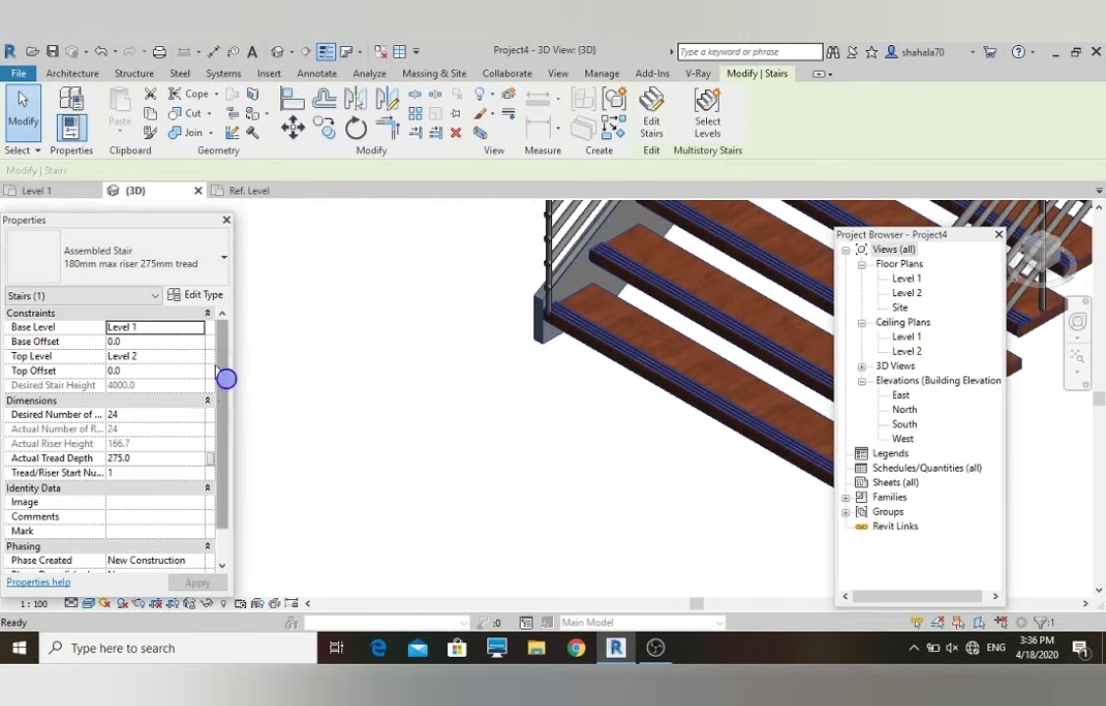
shift+middle_drag(666, 355, 286, 340)
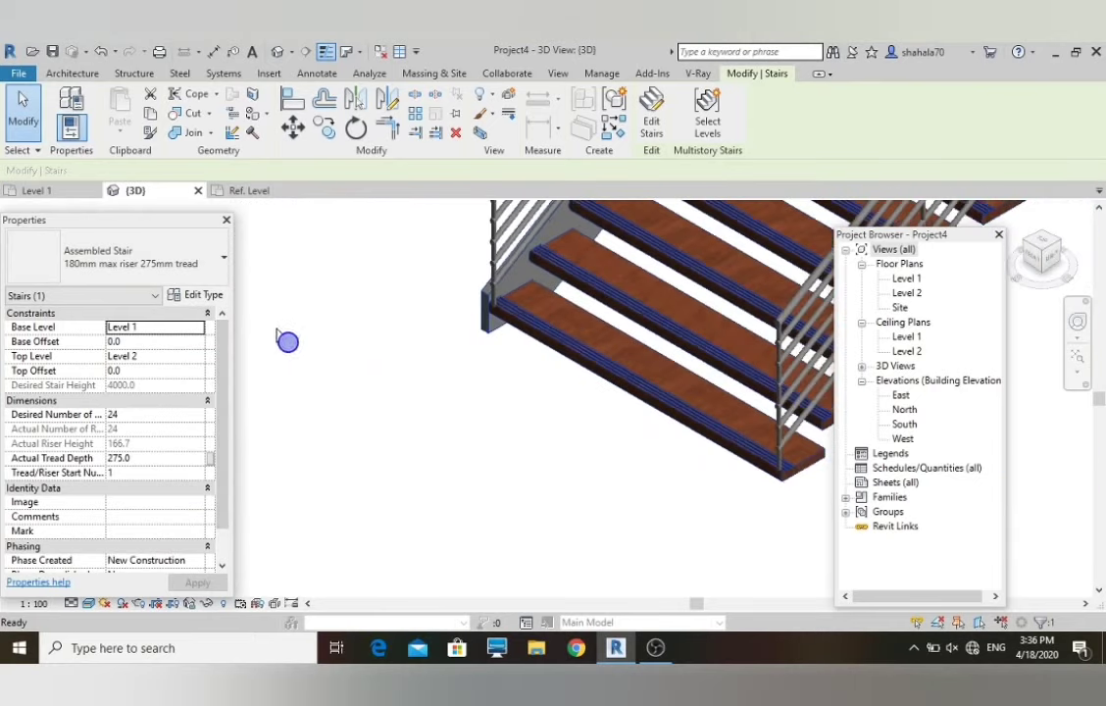
- Set the stair type's Left Support to None
click(199, 294)
click(371, 410)
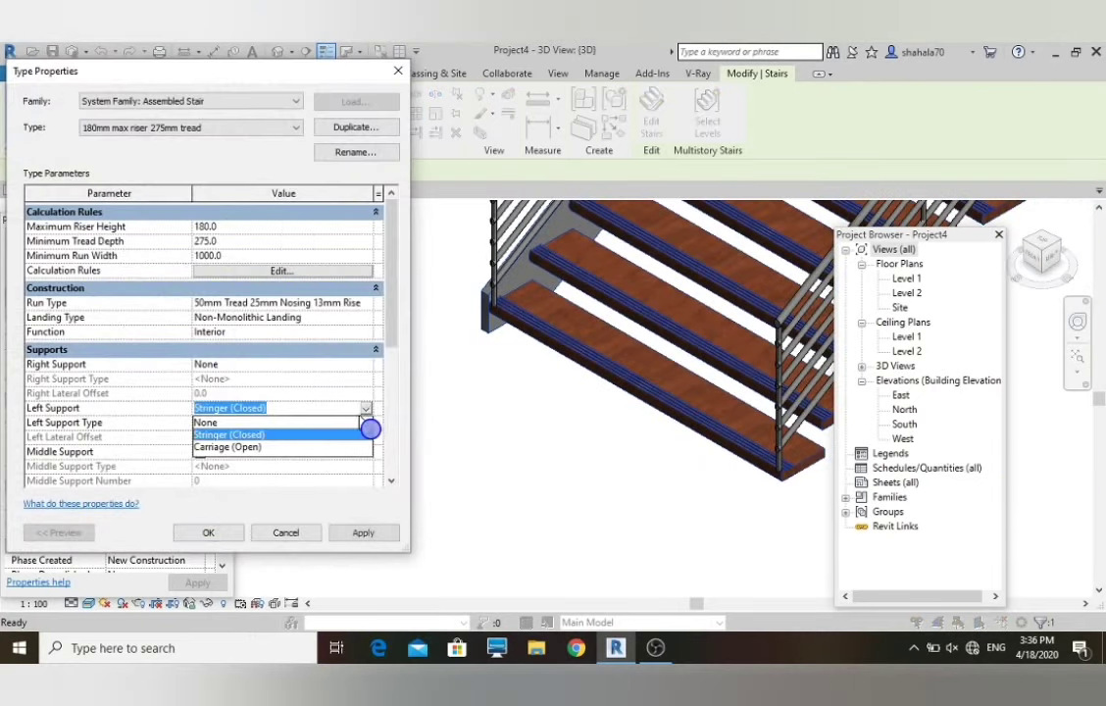
click(328, 423)
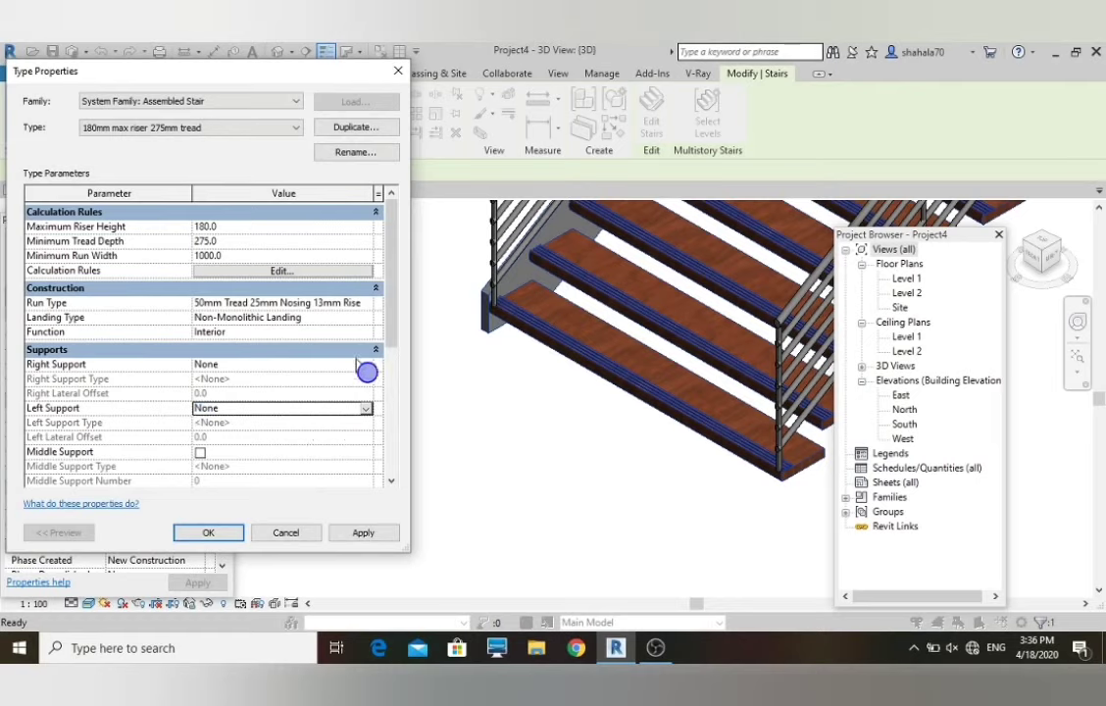
- Set the run type's Apply Nosing Profile to Front, Left and Right
click(371, 302)
click(372, 302)
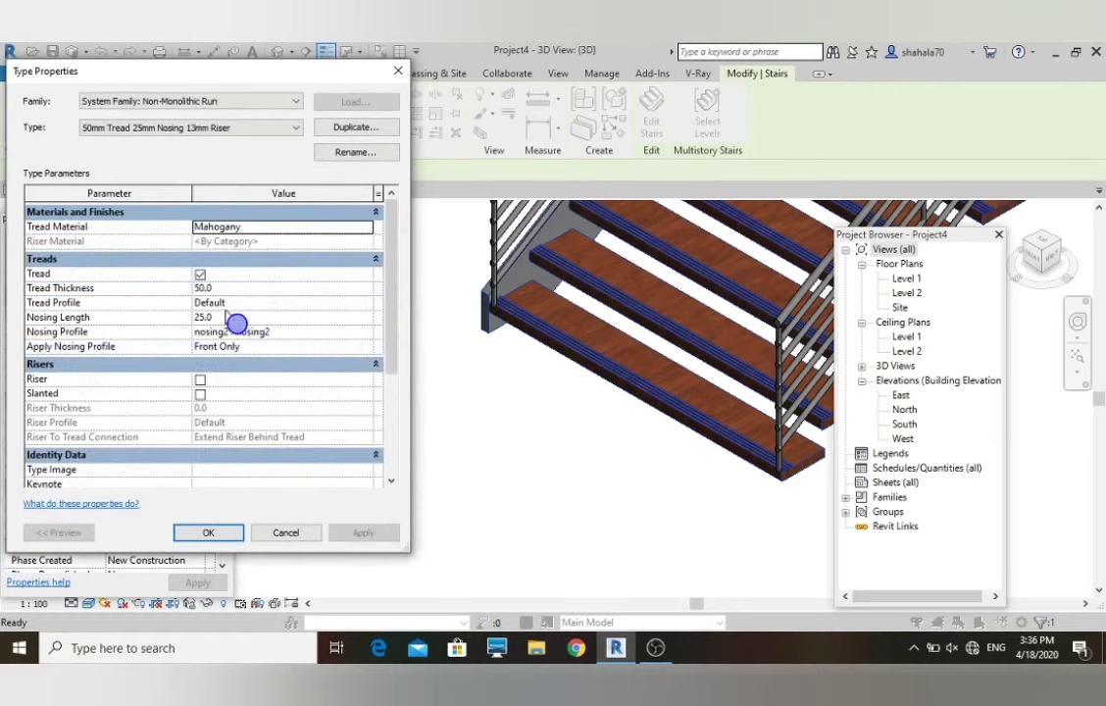
click(366, 349)
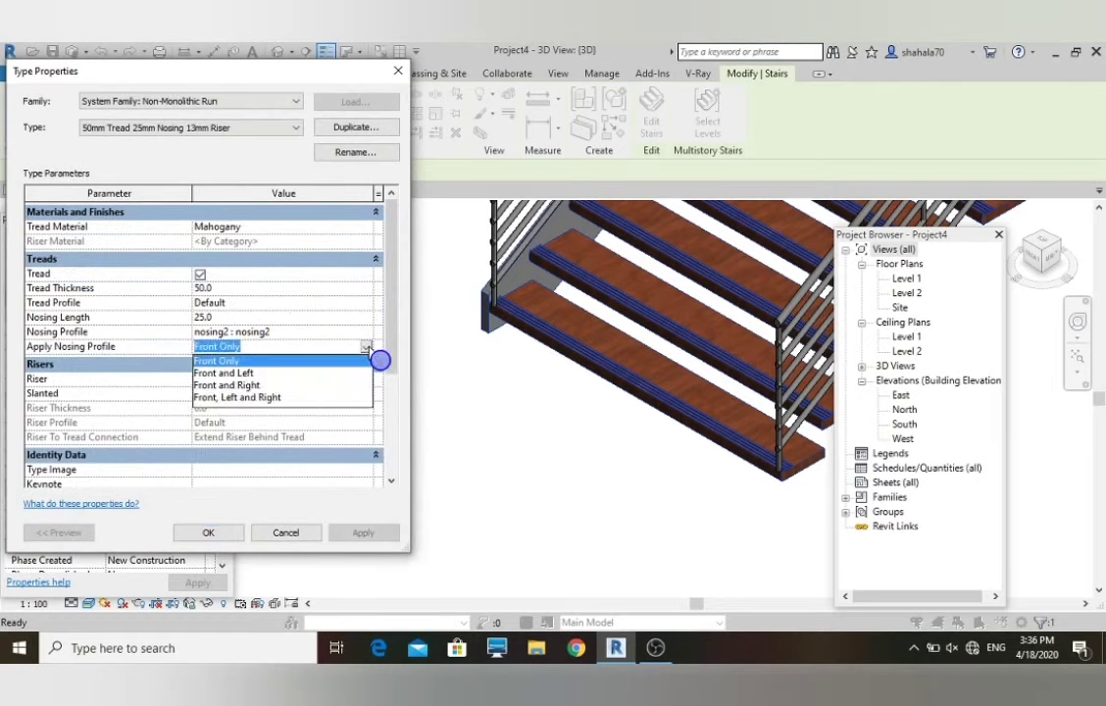
click(246, 397)
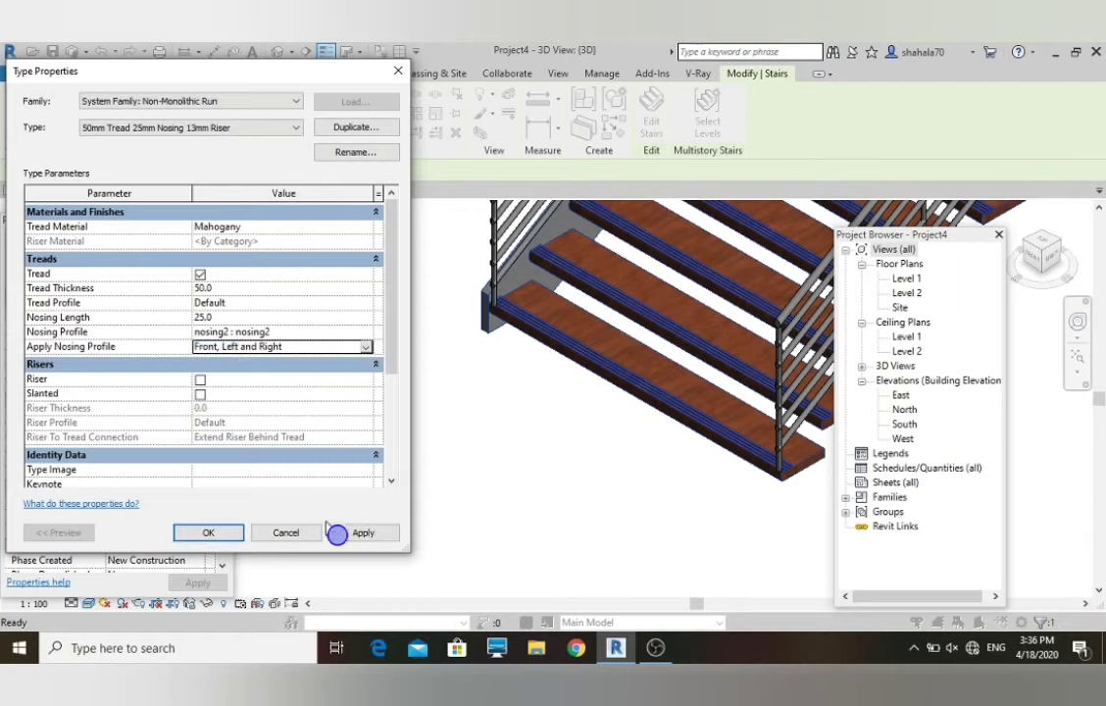
click(211, 534)
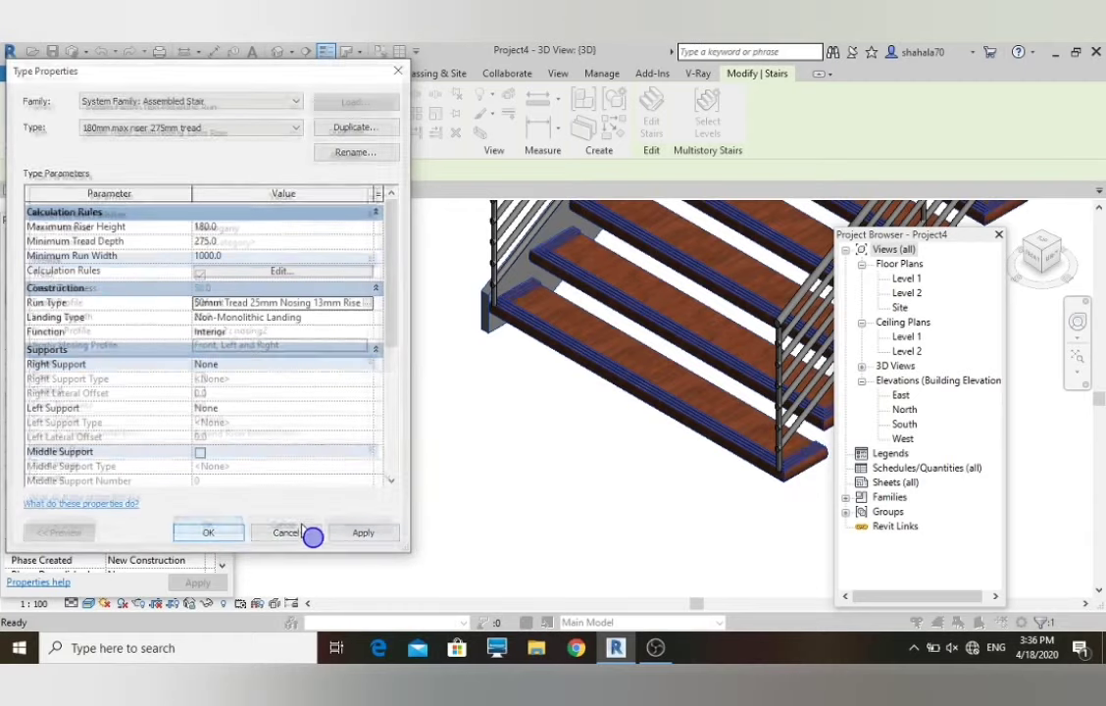
click(227, 530)
click(423, 510)
scroll(813, 477, up, 3)
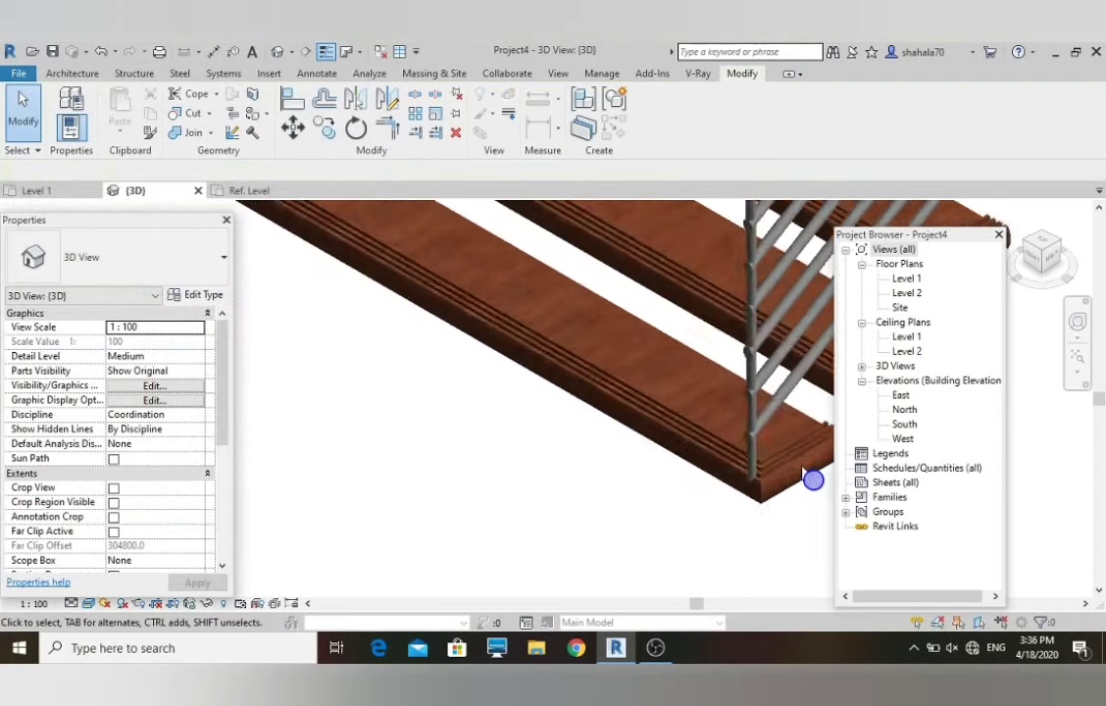
scroll(514, 418, up, 2)
scroll(509, 418, down, 1)
scroll(717, 416, up, 3)
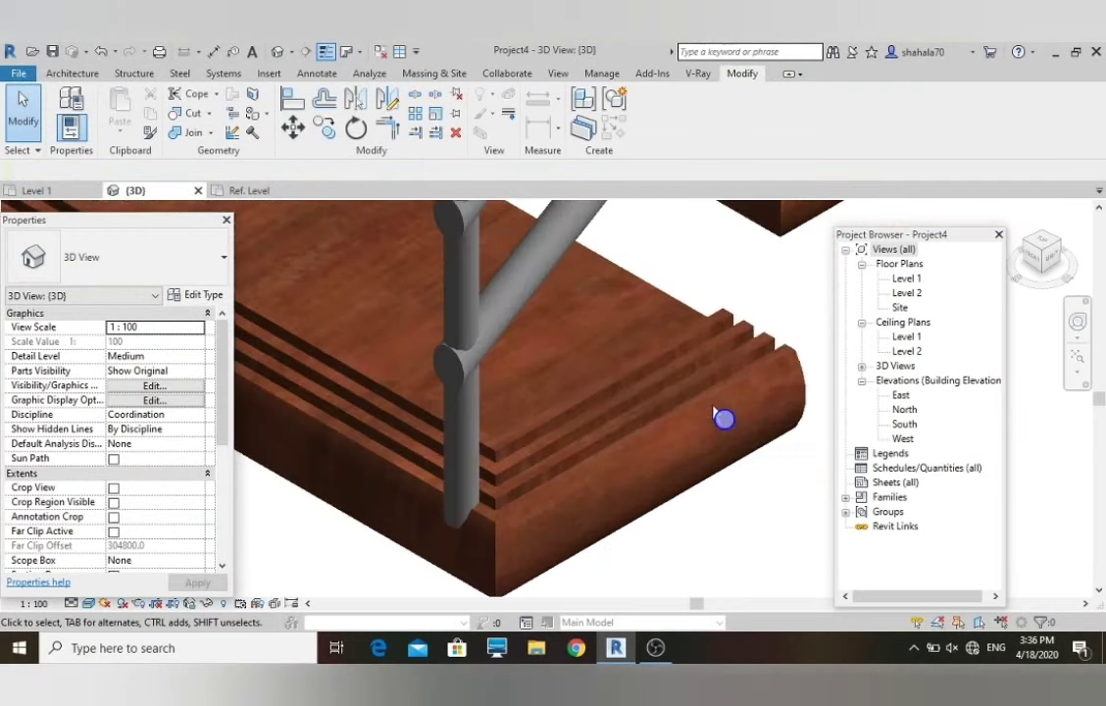
scroll(723, 420, down, 4)
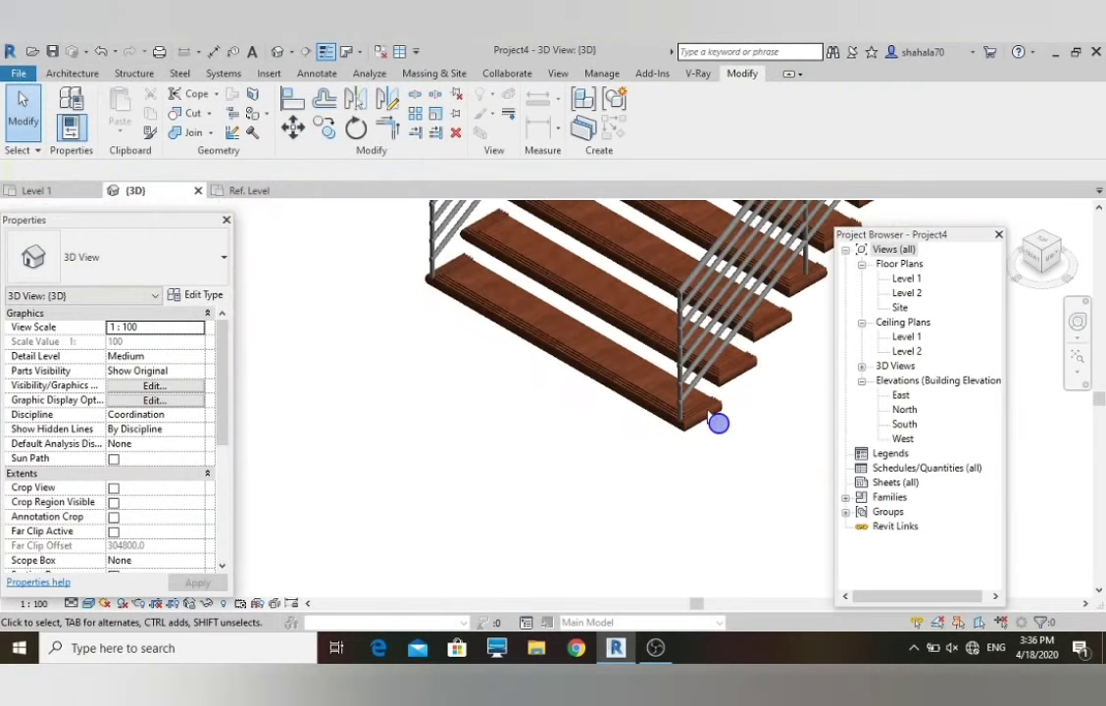
scroll(581, 443, down, 2)
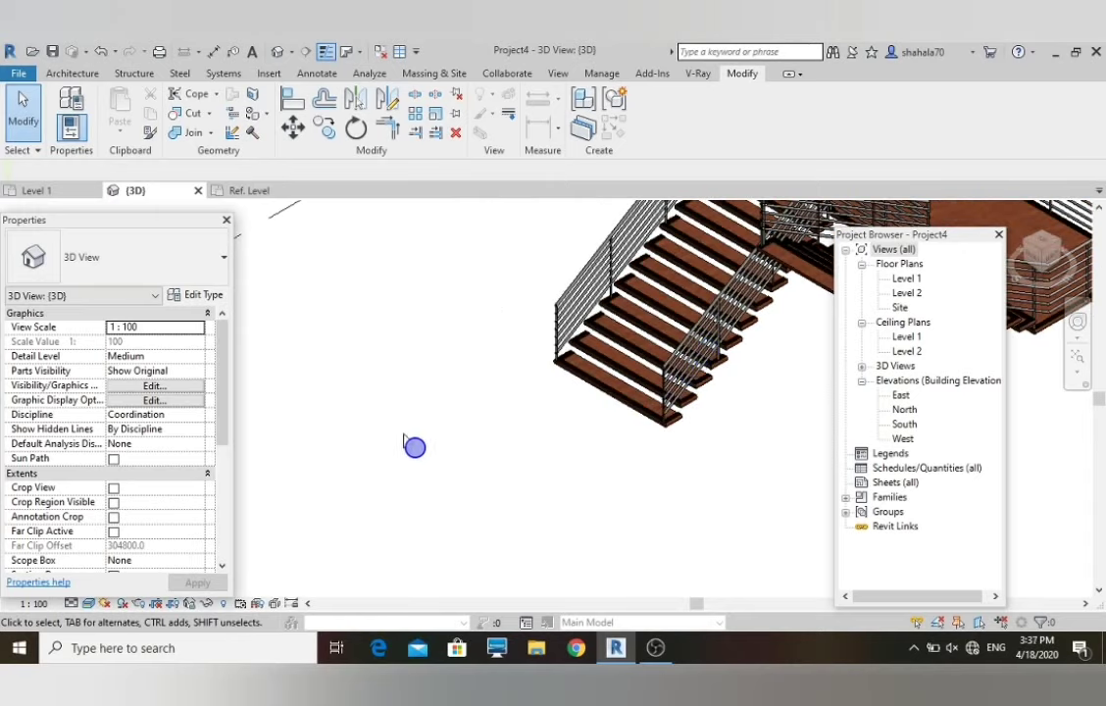
shift+middle_drag(415, 448, 580, 376)
scroll(583, 318, up, 3)
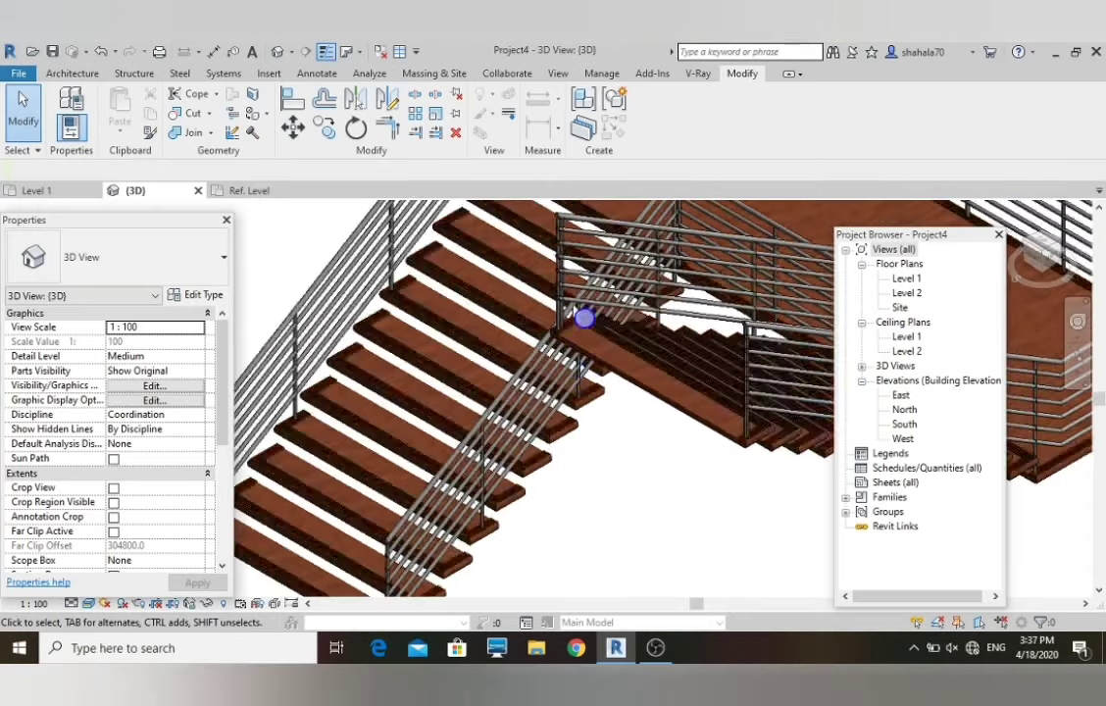
scroll(545, 351, up, 4)
scroll(622, 382, down, 3)
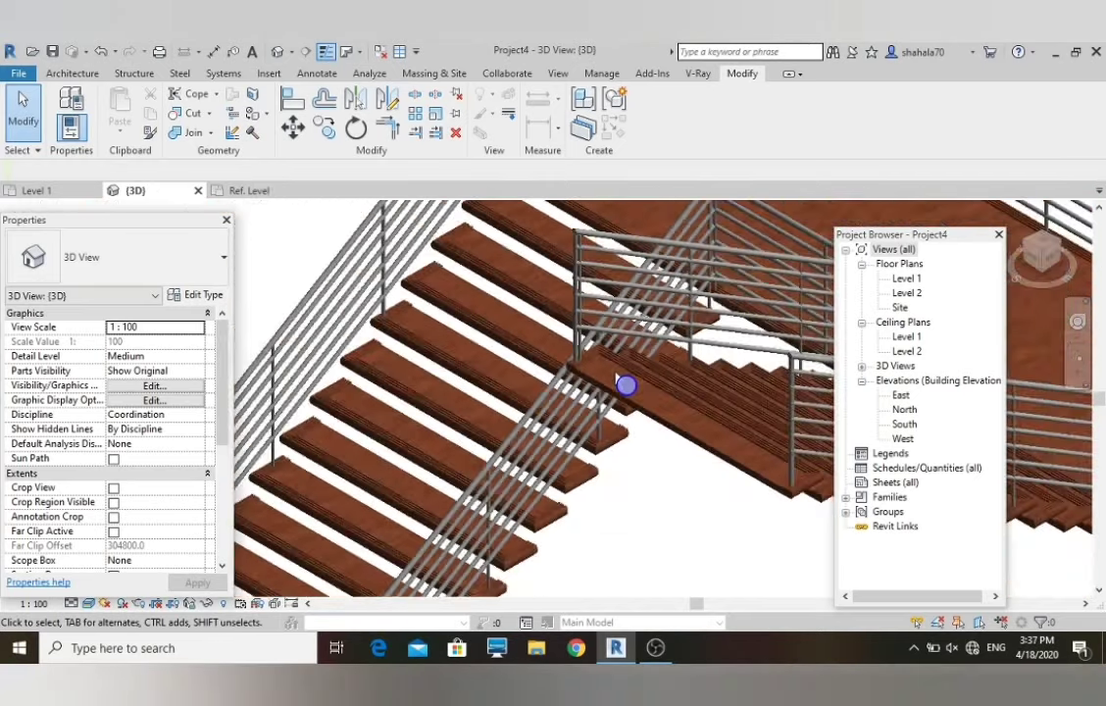
scroll(466, 400, down, 3)
scroll(526, 420, up, 6)
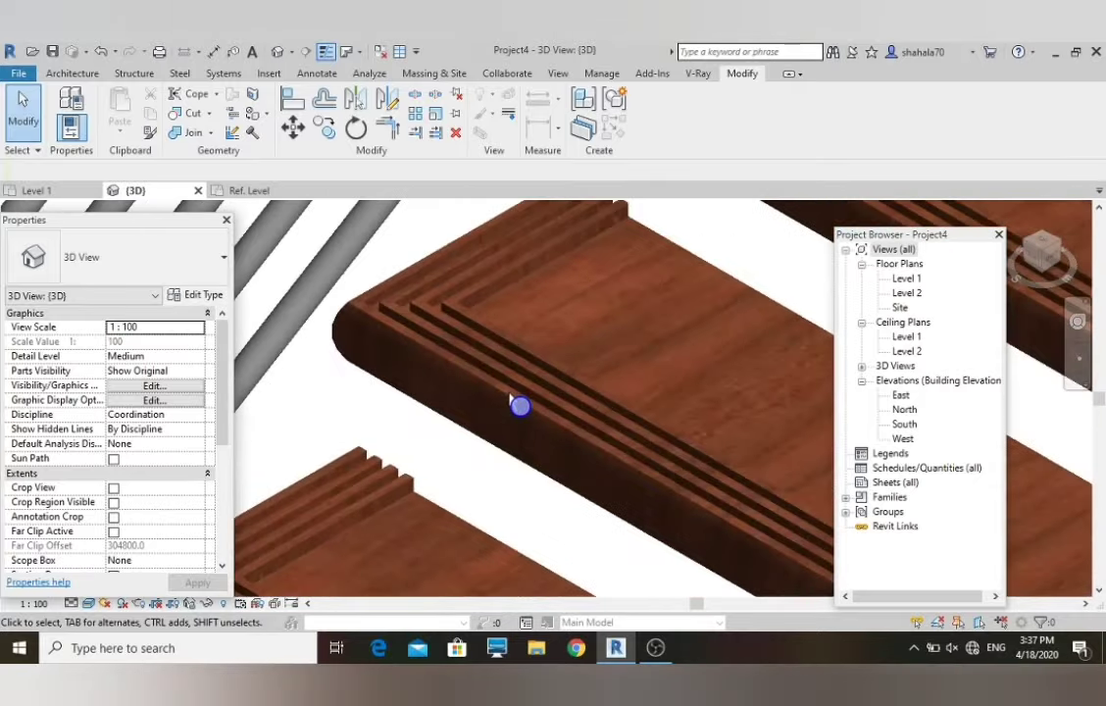
scroll(510, 397, down, 1)
scroll(503, 402, up, 1)
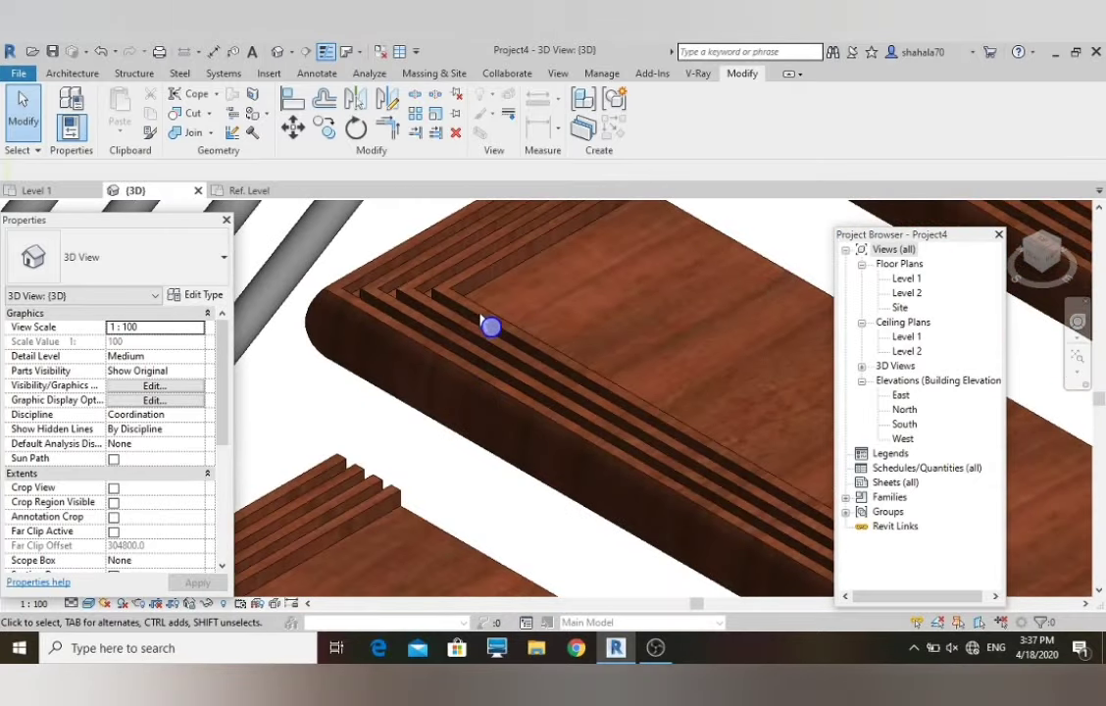
scroll(491, 326, up, 1)
shift+middle_drag(491, 326, 491, 373)
scroll(491, 373, down, 2)
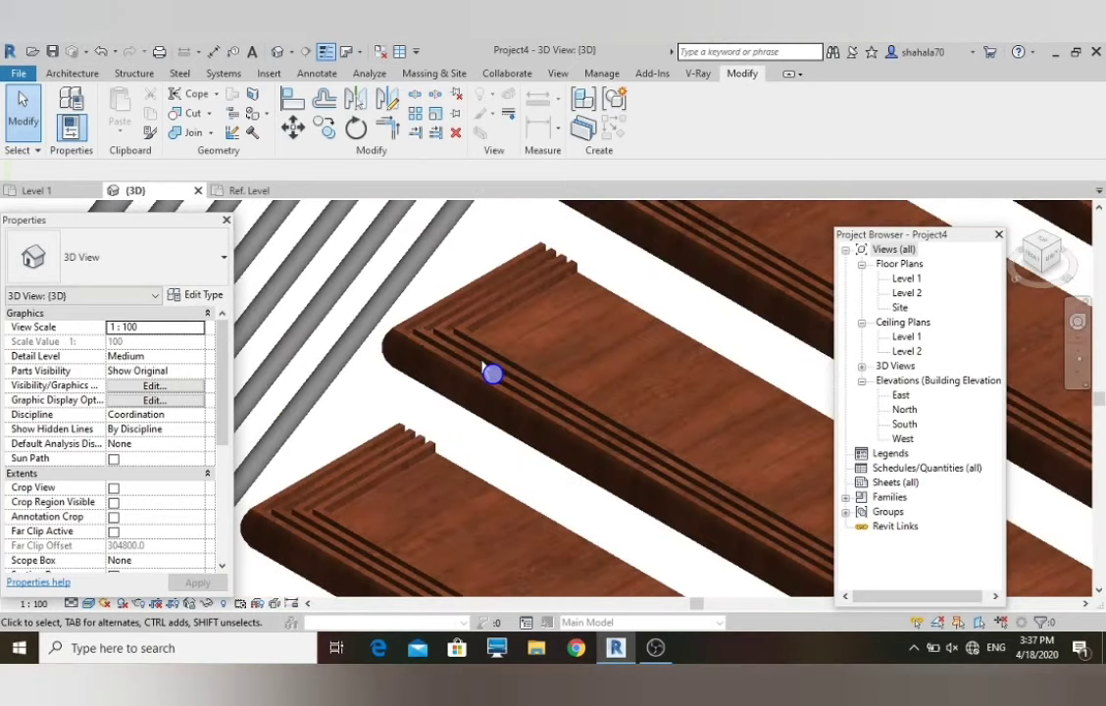
scroll(492, 373, down, 5)
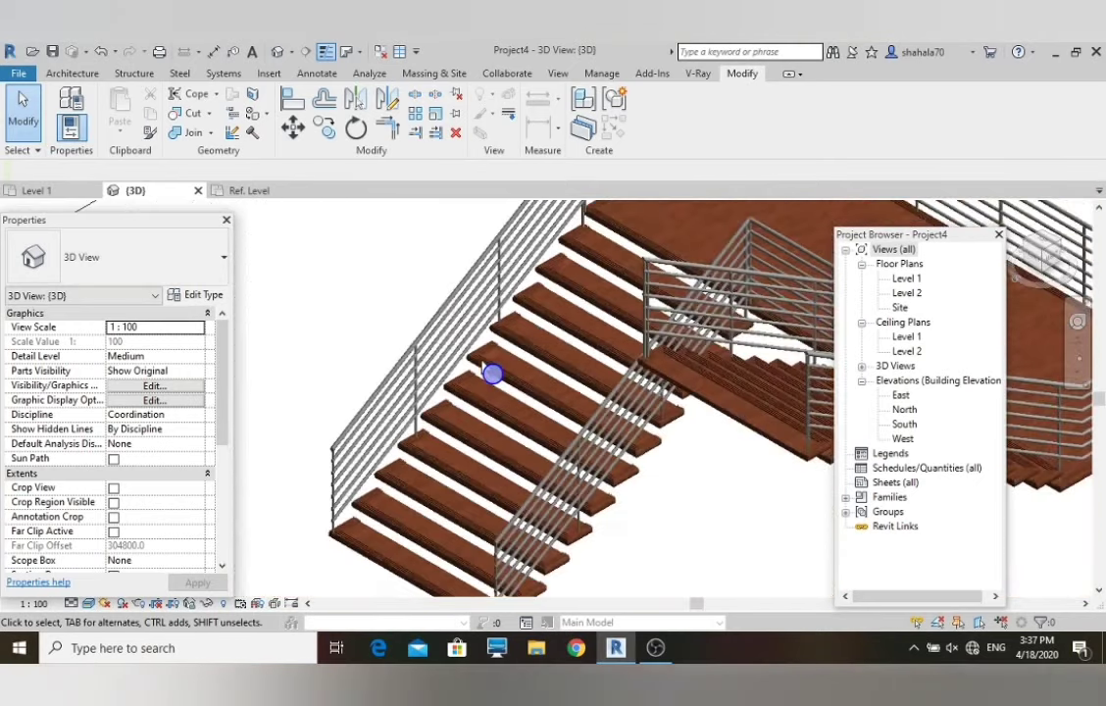
scroll(493, 374, down, 2)
shift+middle_drag(494, 376, 454, 442)
scroll(454, 442, up, 2)
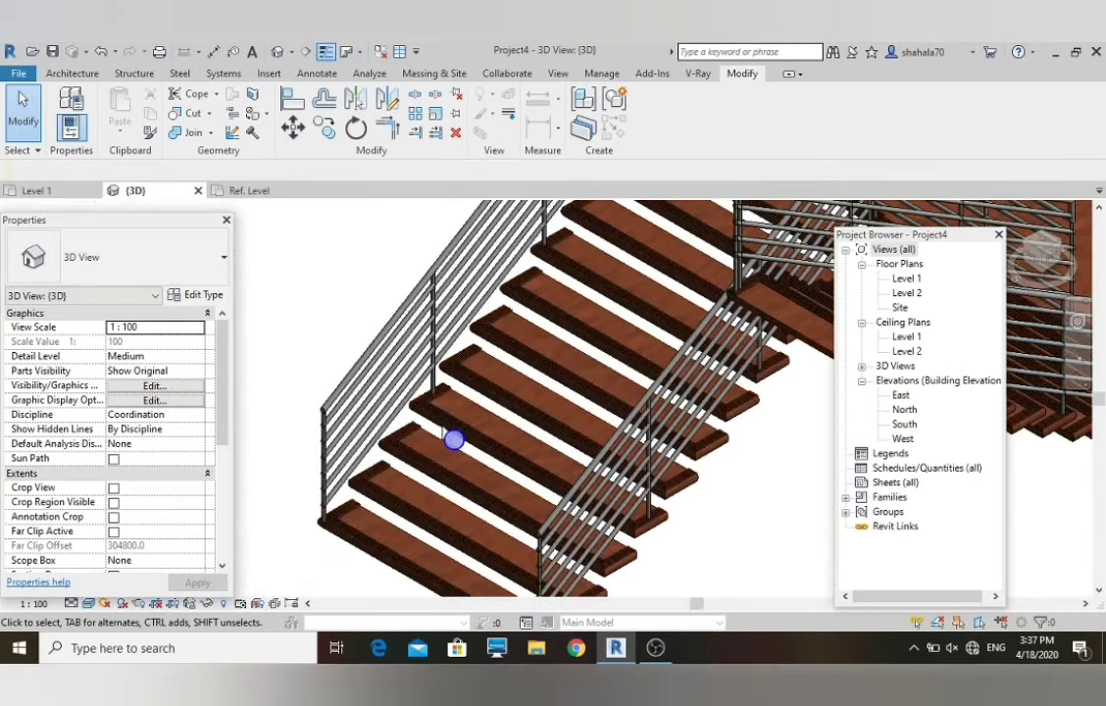
scroll(454, 440, up, 3)
scroll(454, 440, down, 3)
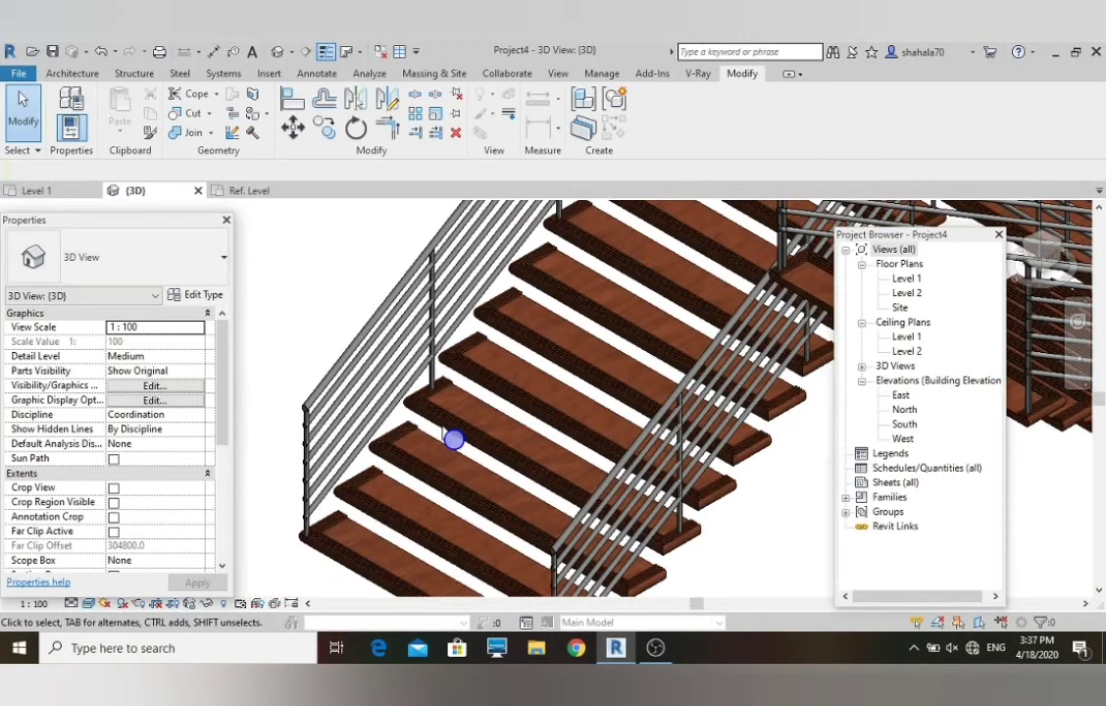
scroll(452, 446, down, 2)
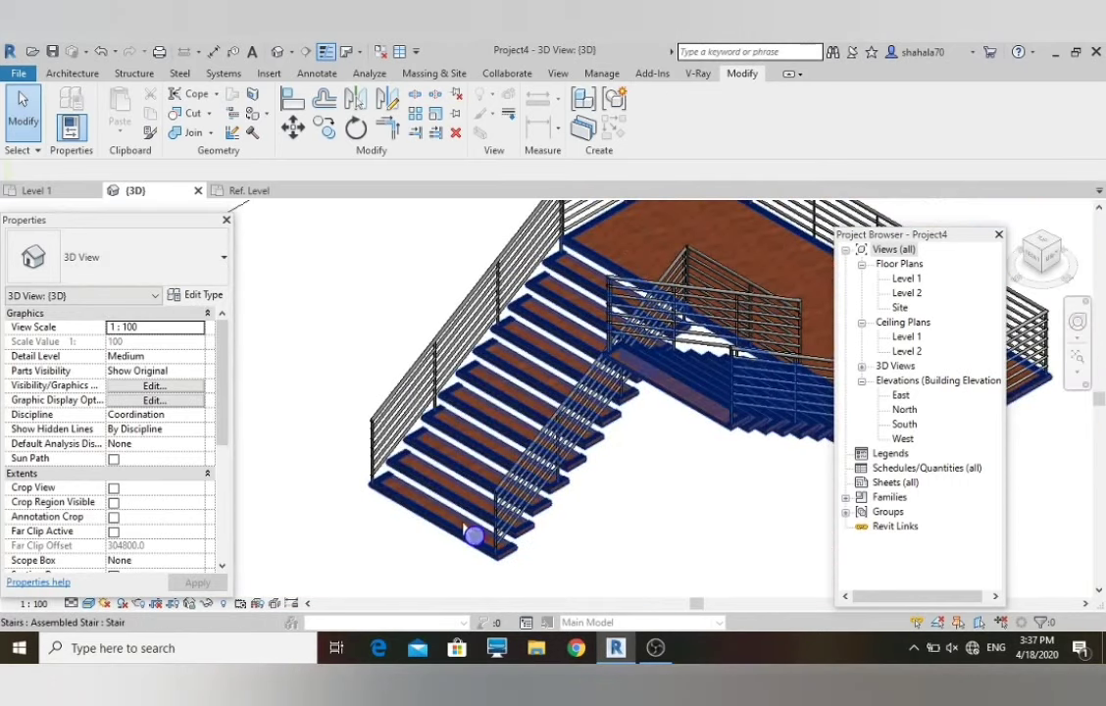
- Select all 900mm Pipe railing instances in the entire project and delete them
scroll(473, 536, up, 2)
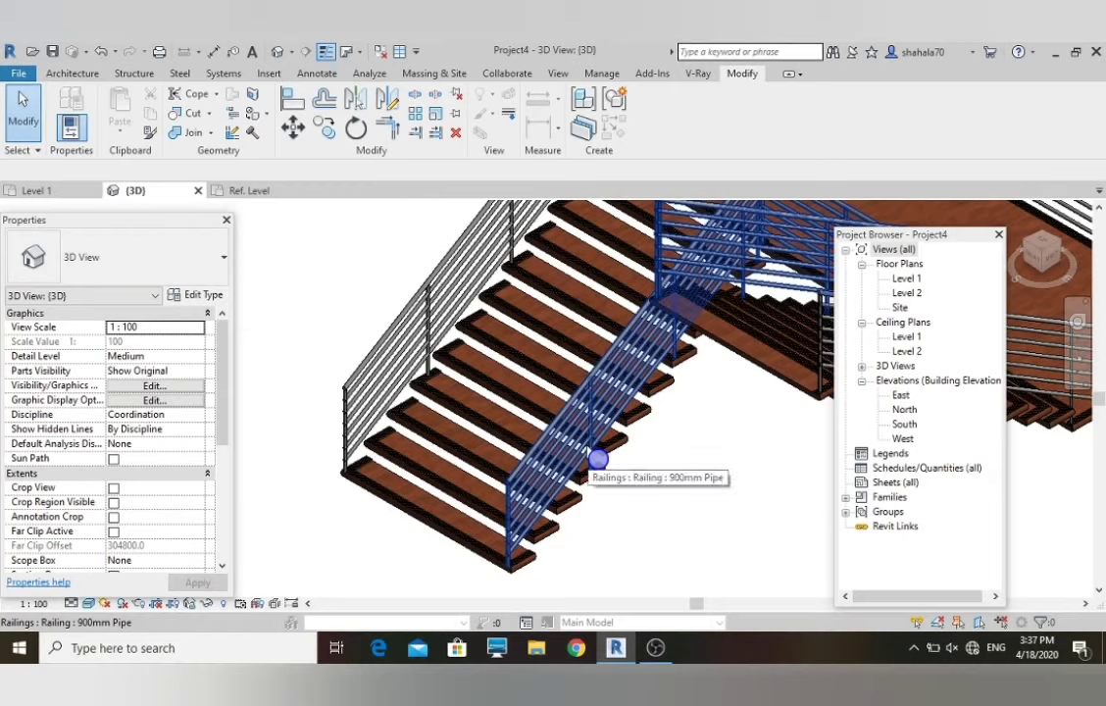
right_click(597, 459)
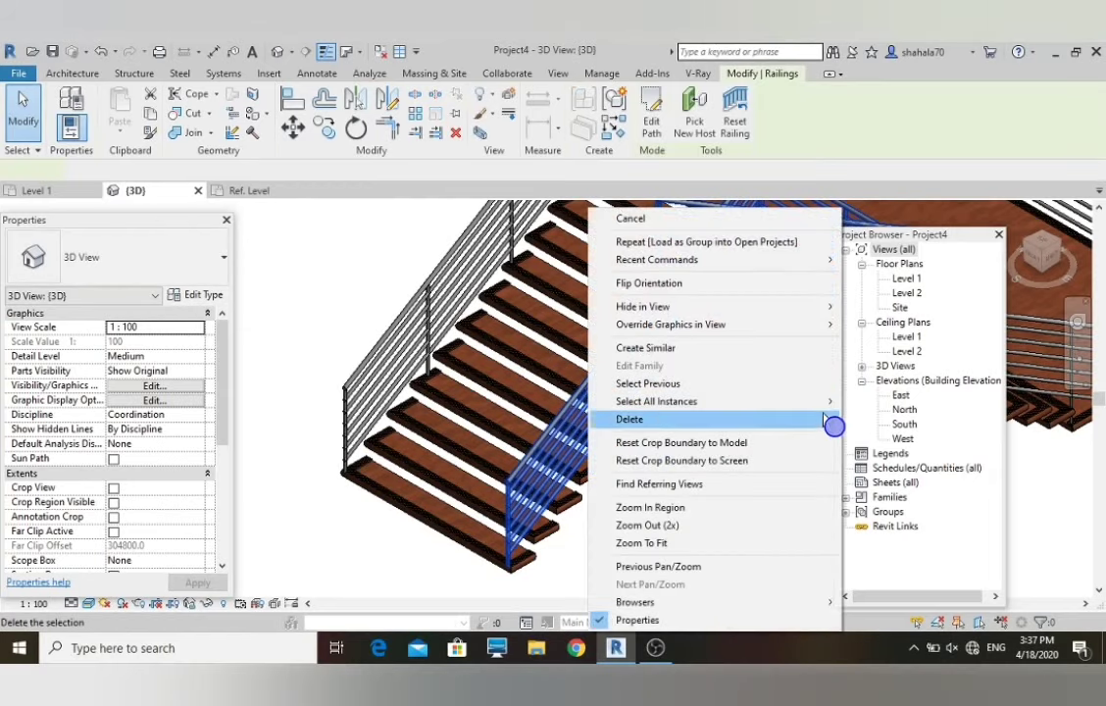
mouse_move(836, 407)
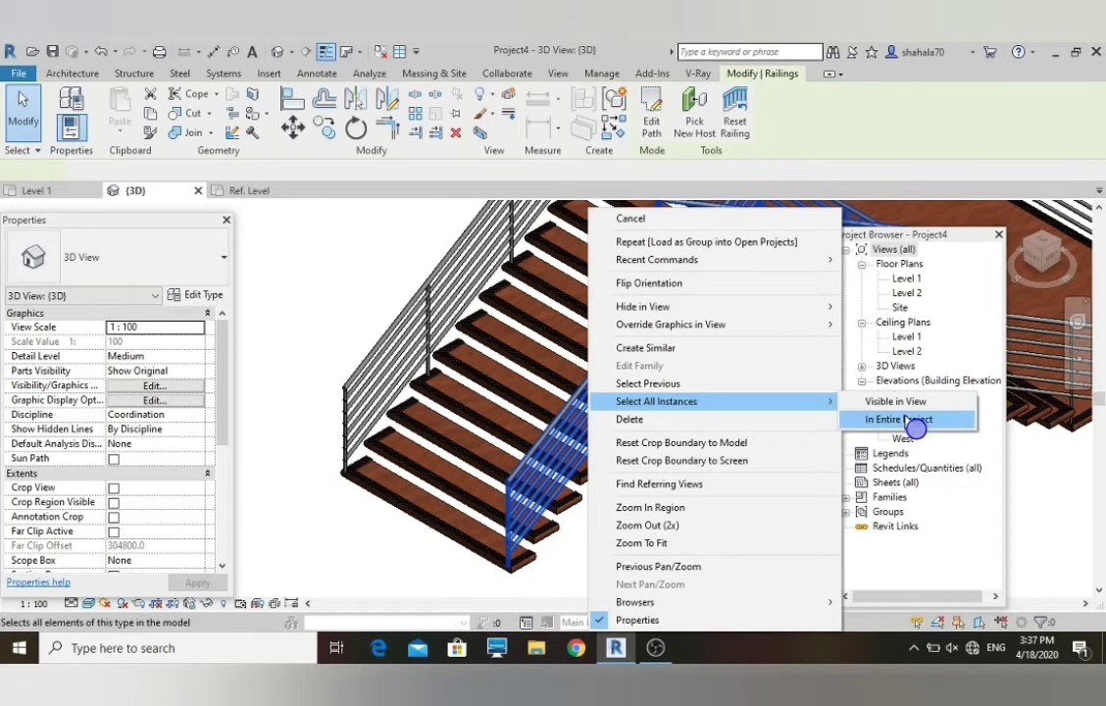
click(914, 420)
scroll(659, 490, down, 3)
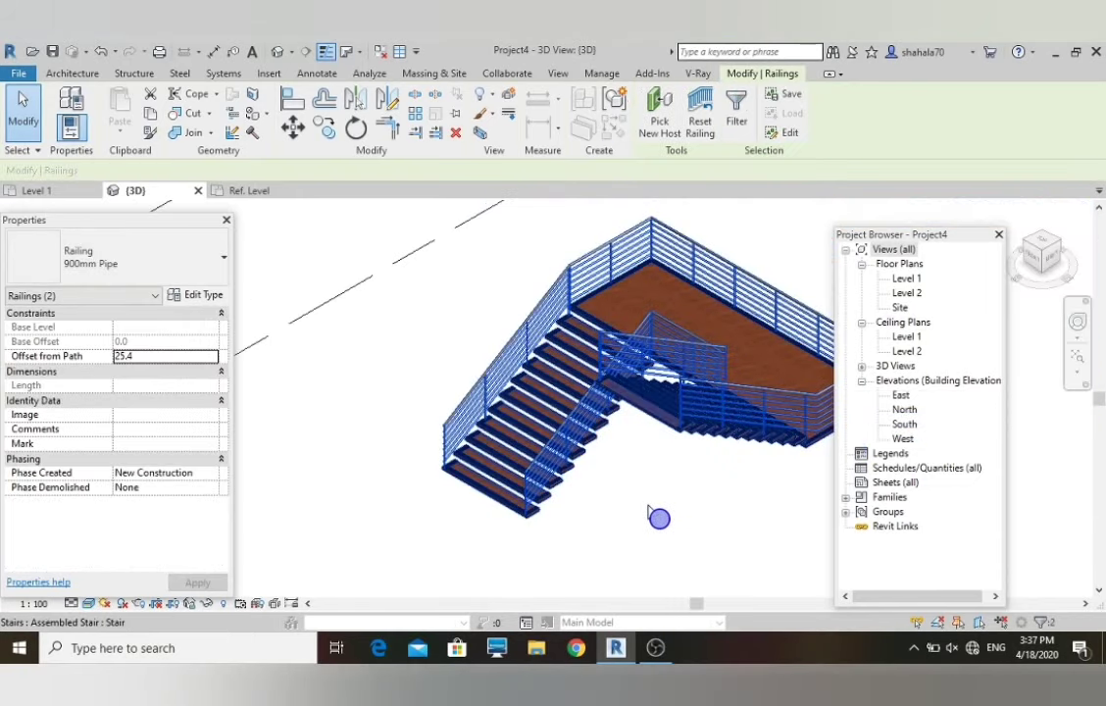
key(Delete)
scroll(629, 498, up, 3)
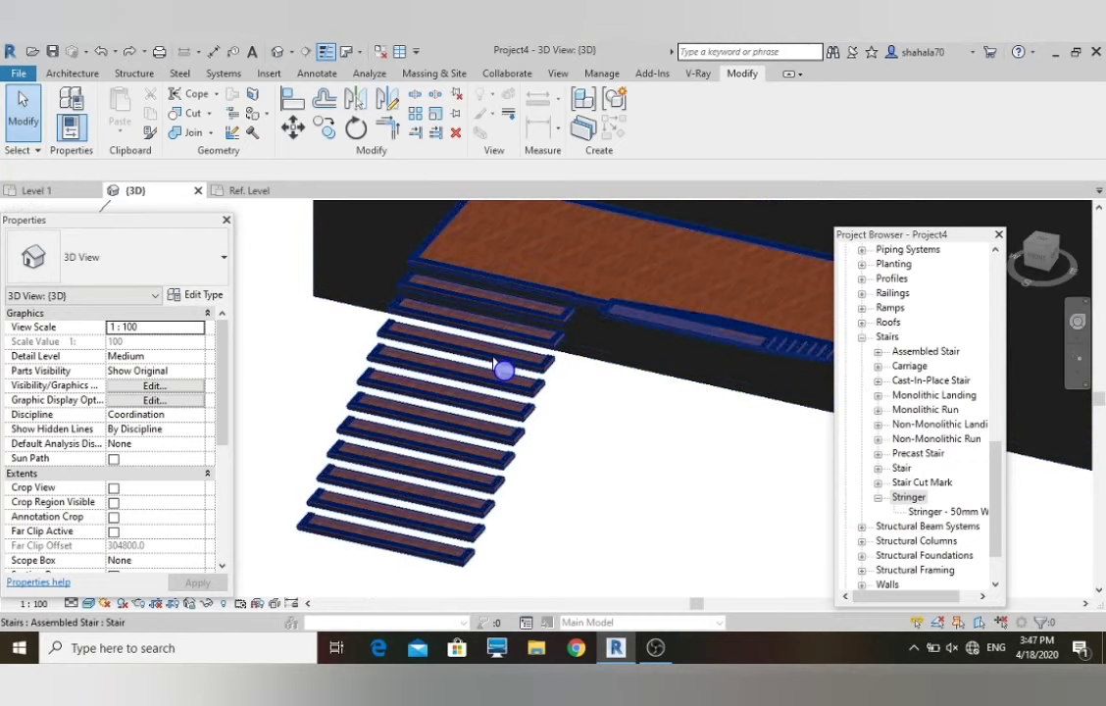
- In the stair's run type, limit tread nosing to the front edge only
click(496, 365)
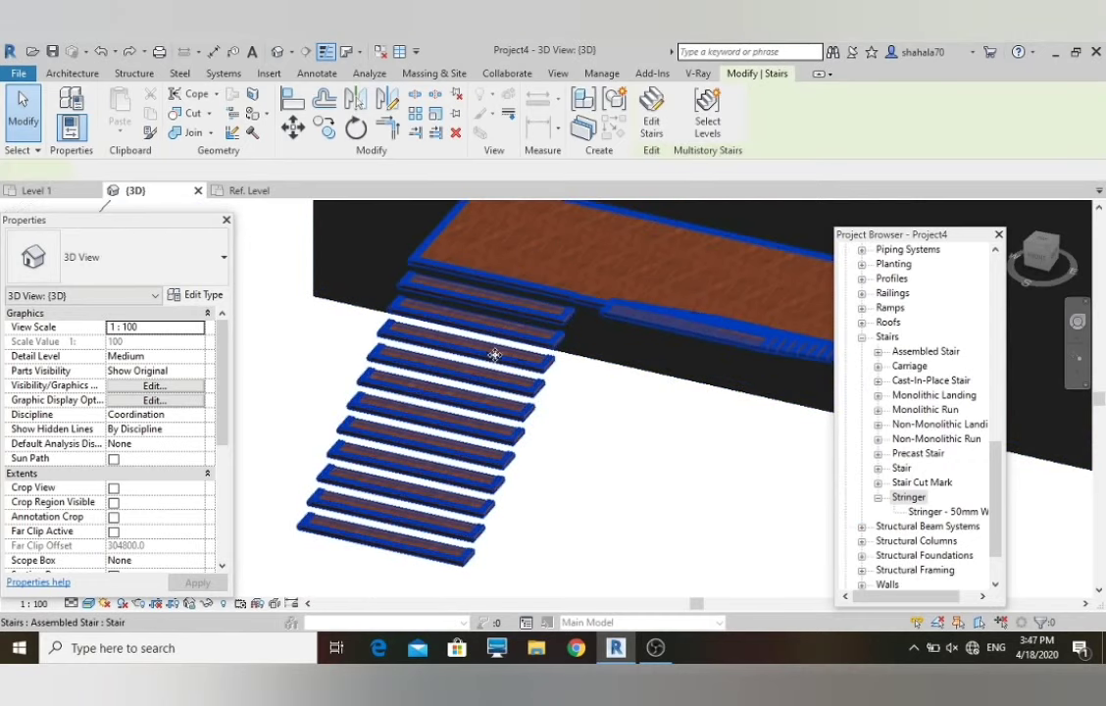
scroll(497, 351, up, 5)
scroll(589, 287, up, 2)
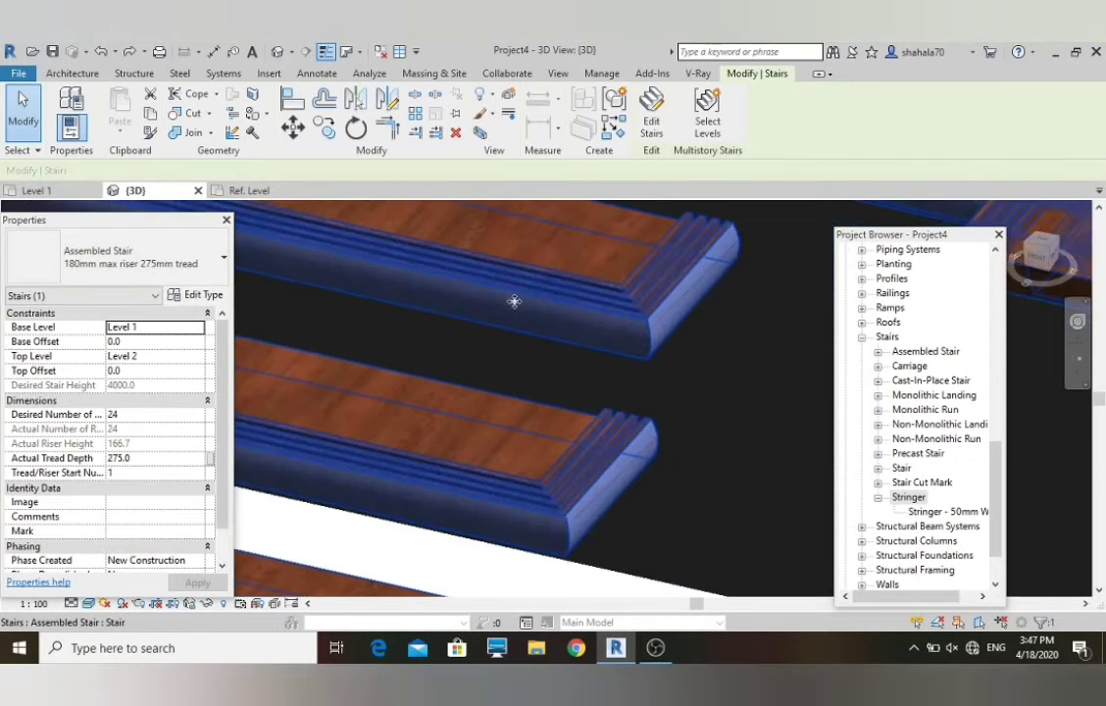
click(205, 295)
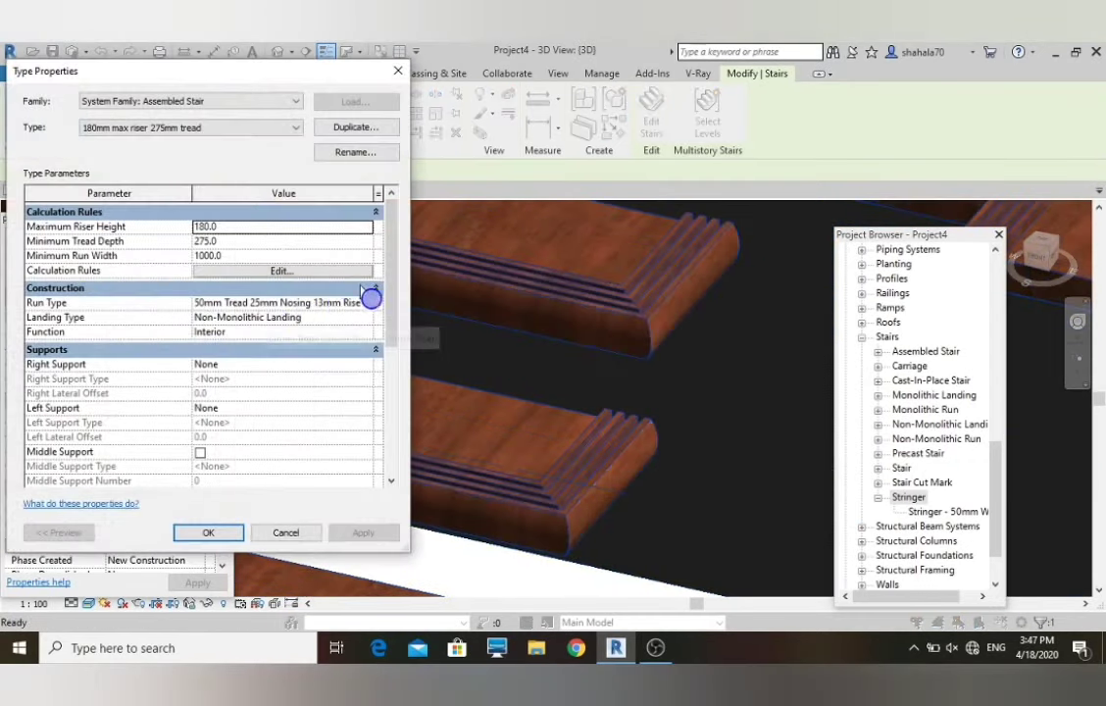
click(377, 302)
click(377, 302)
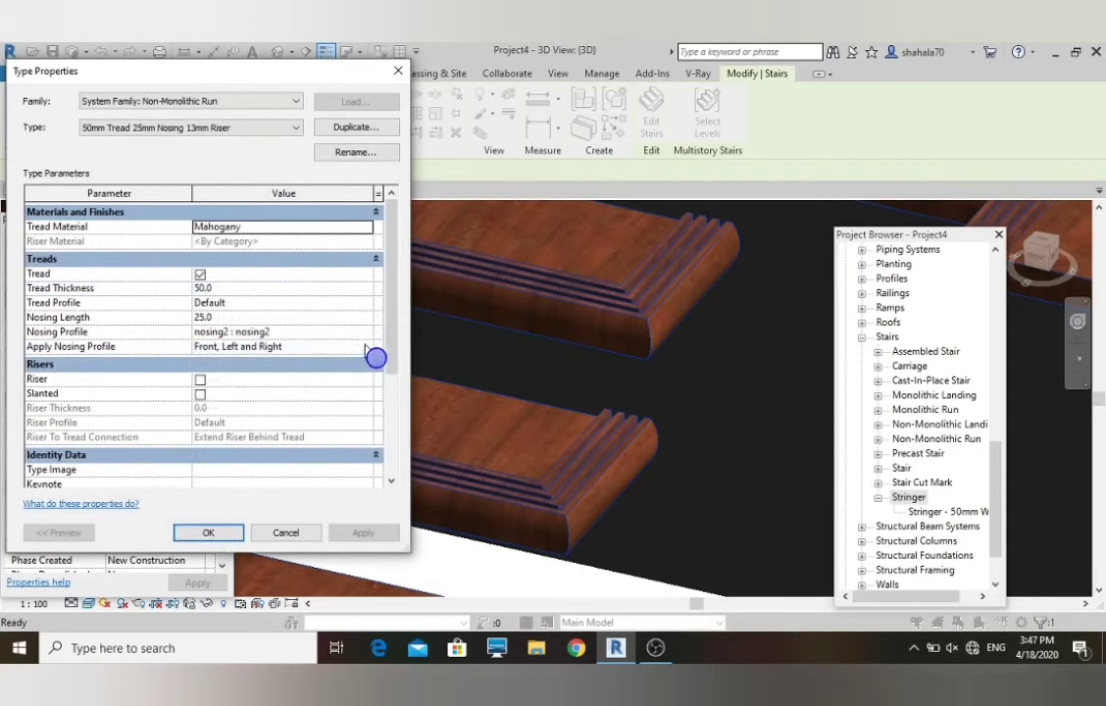
click(365, 347)
click(231, 361)
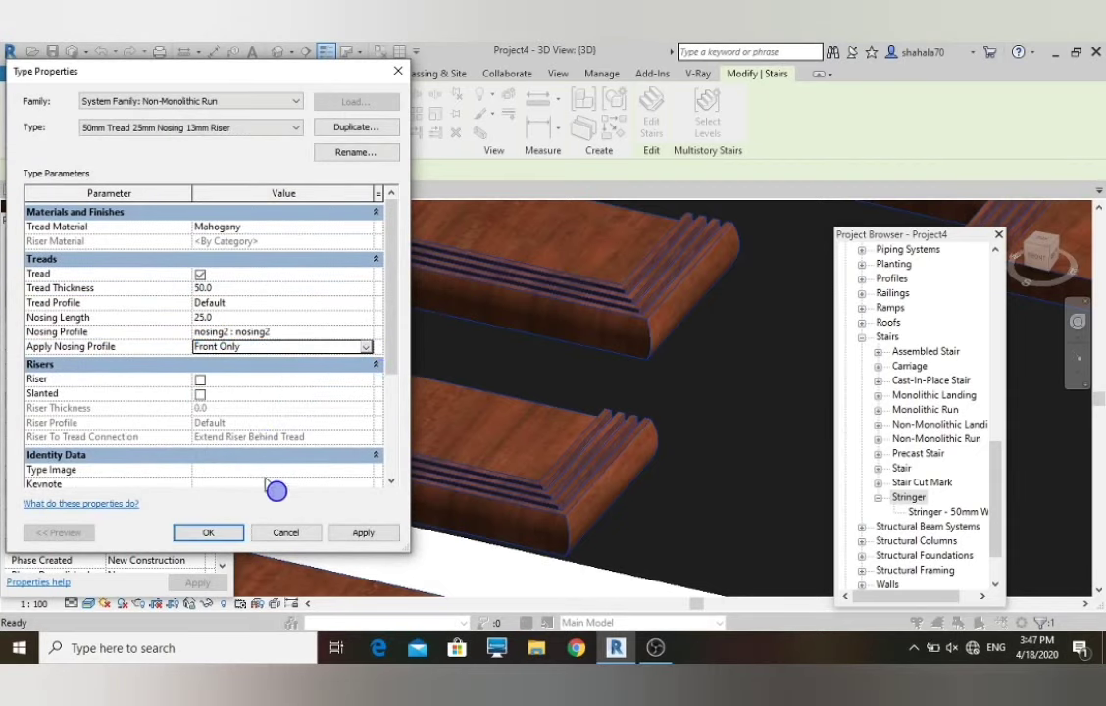
click(363, 533)
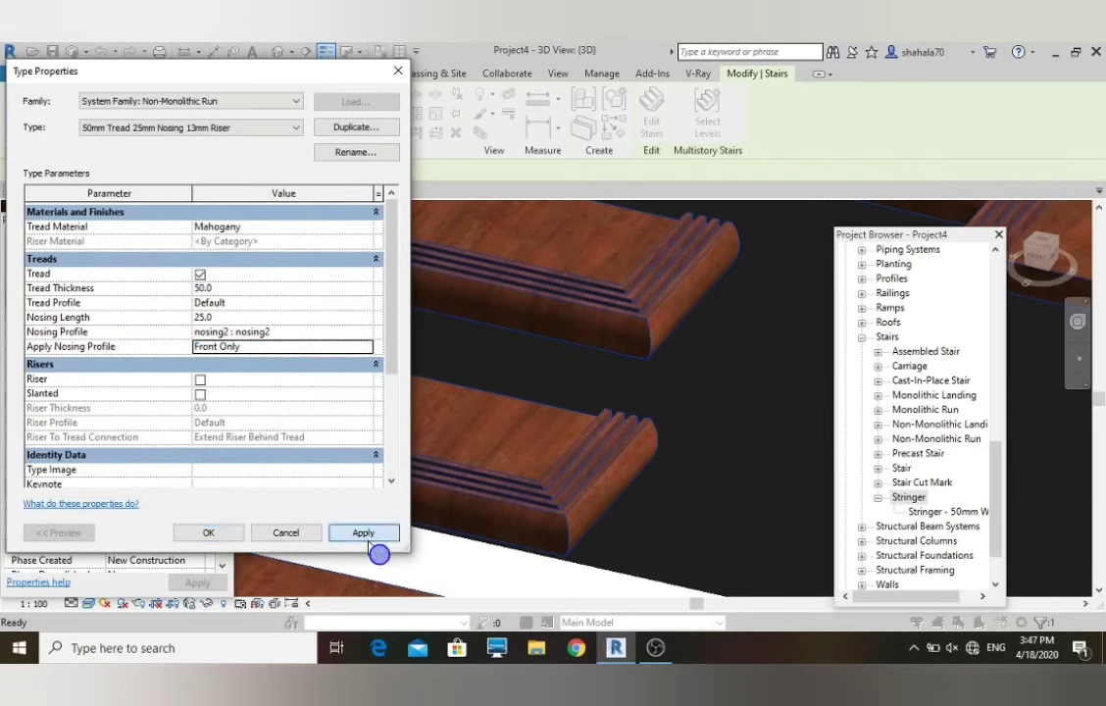
click(206, 535)
- Set both the right and left stair supports to Stringer (Closed)
click(365, 365)
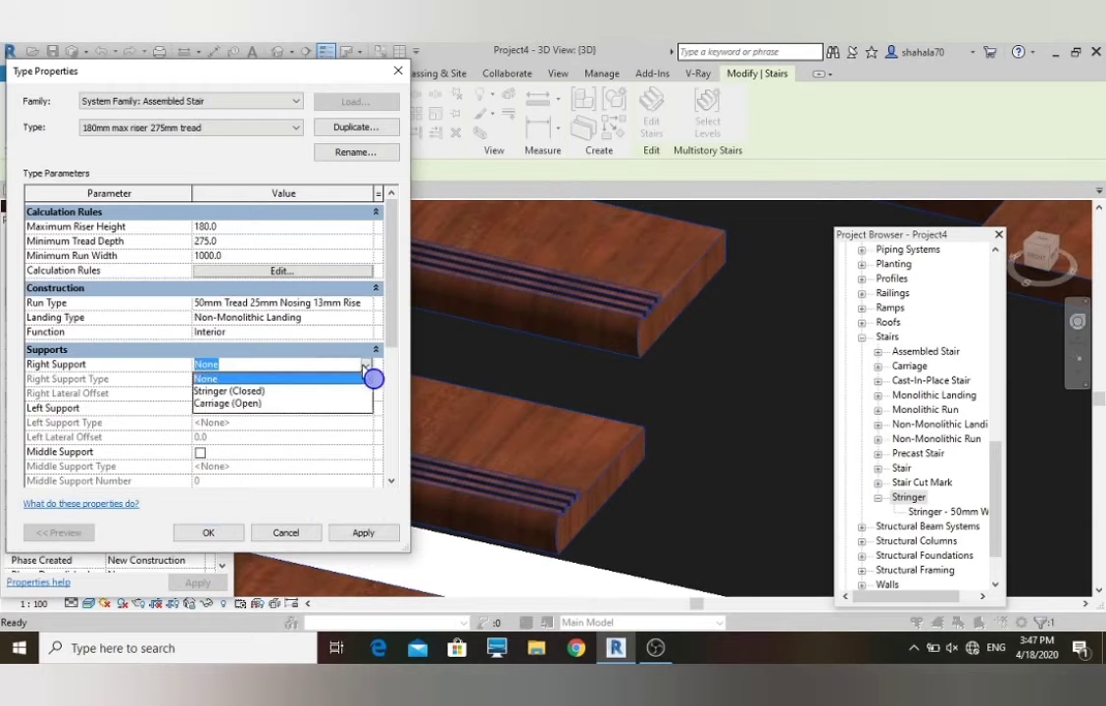
click(355, 390)
click(365, 410)
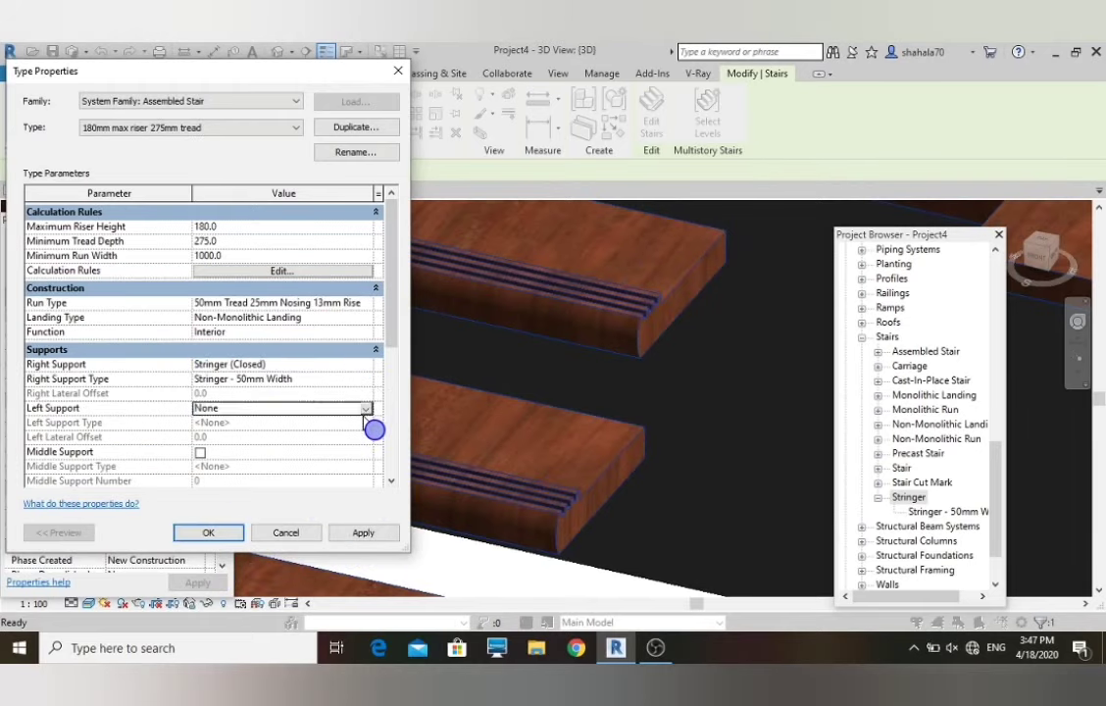
click(364, 408)
click(359, 436)
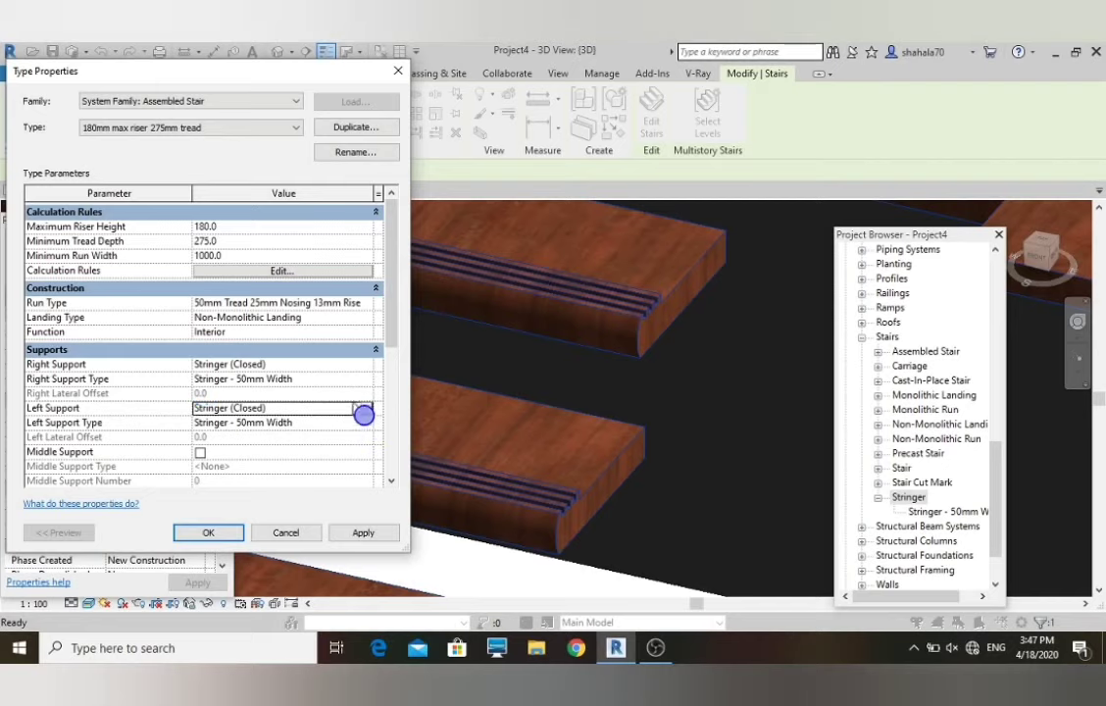
- Give the Stringer - 50mm Width type Mahogany material and apply it to the stair
click(363, 379)
click(366, 378)
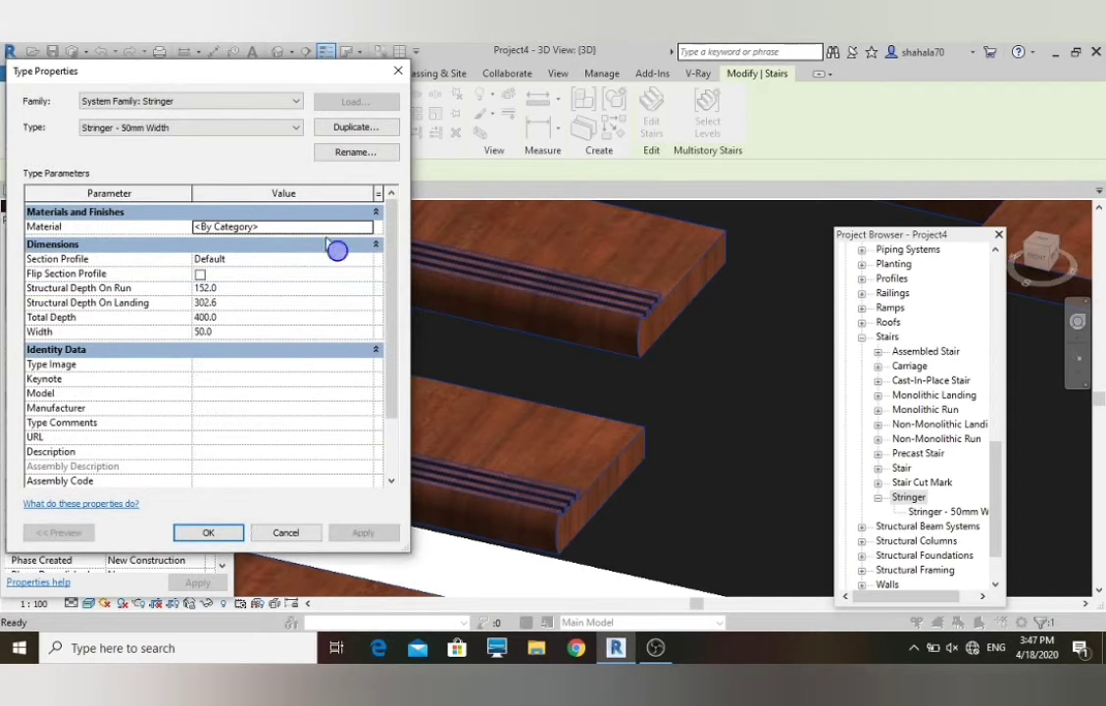
click(367, 228)
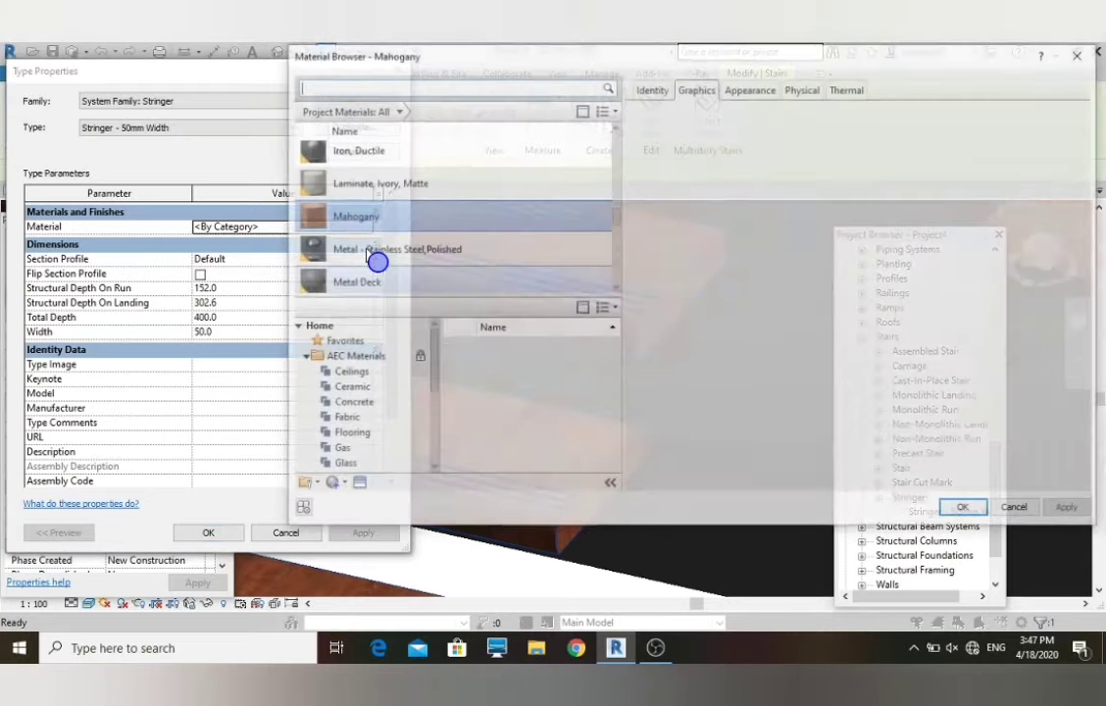
click(365, 225)
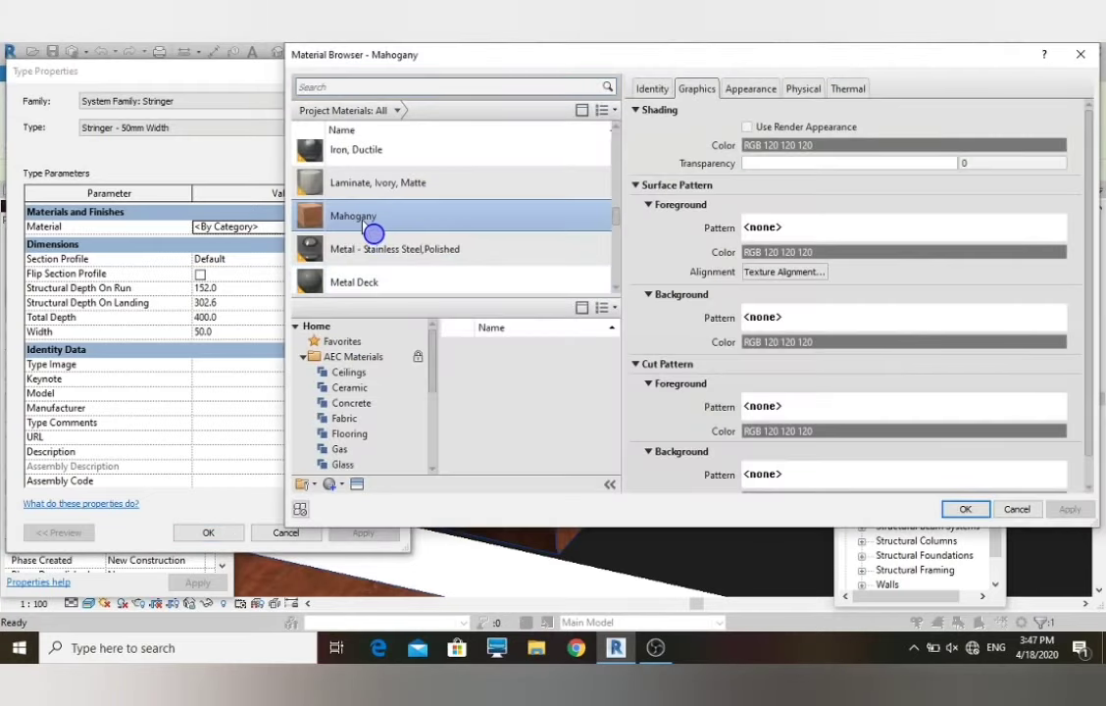
double_click(365, 227)
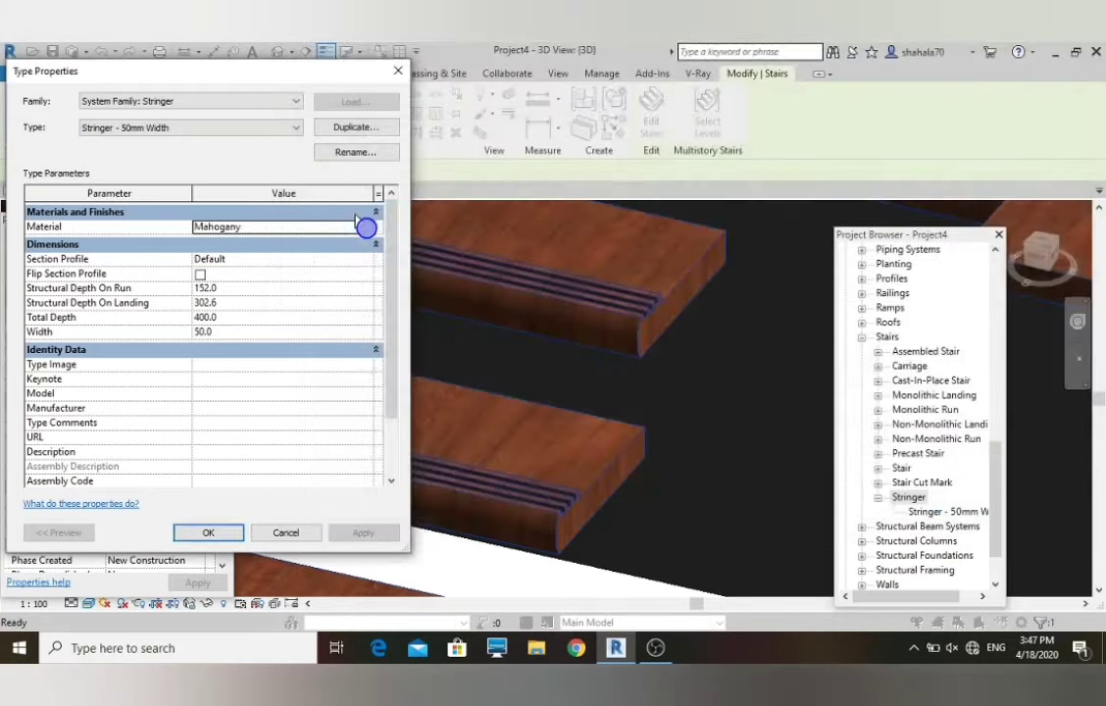
click(208, 533)
click(371, 428)
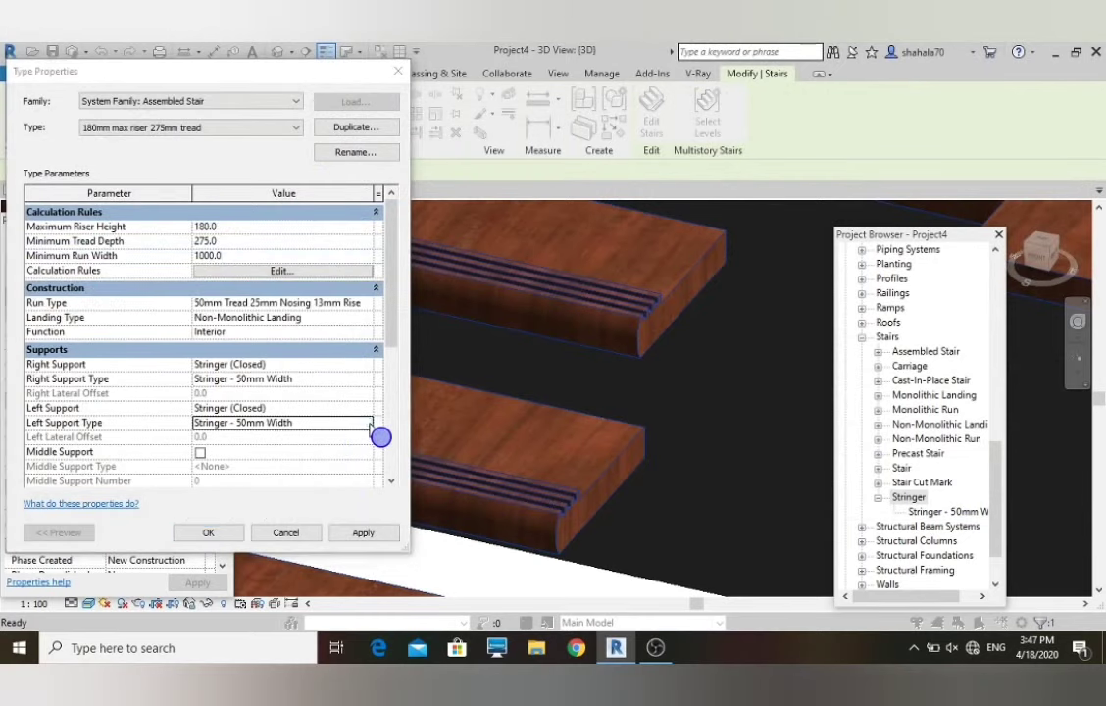
click(369, 424)
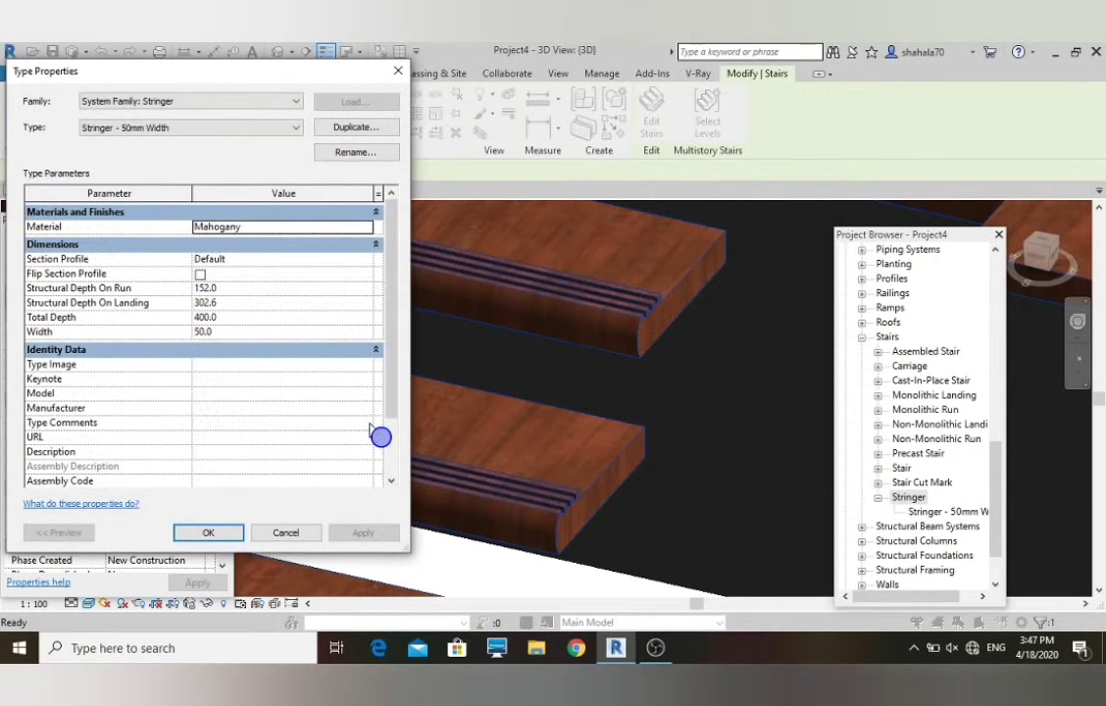
key(Return)
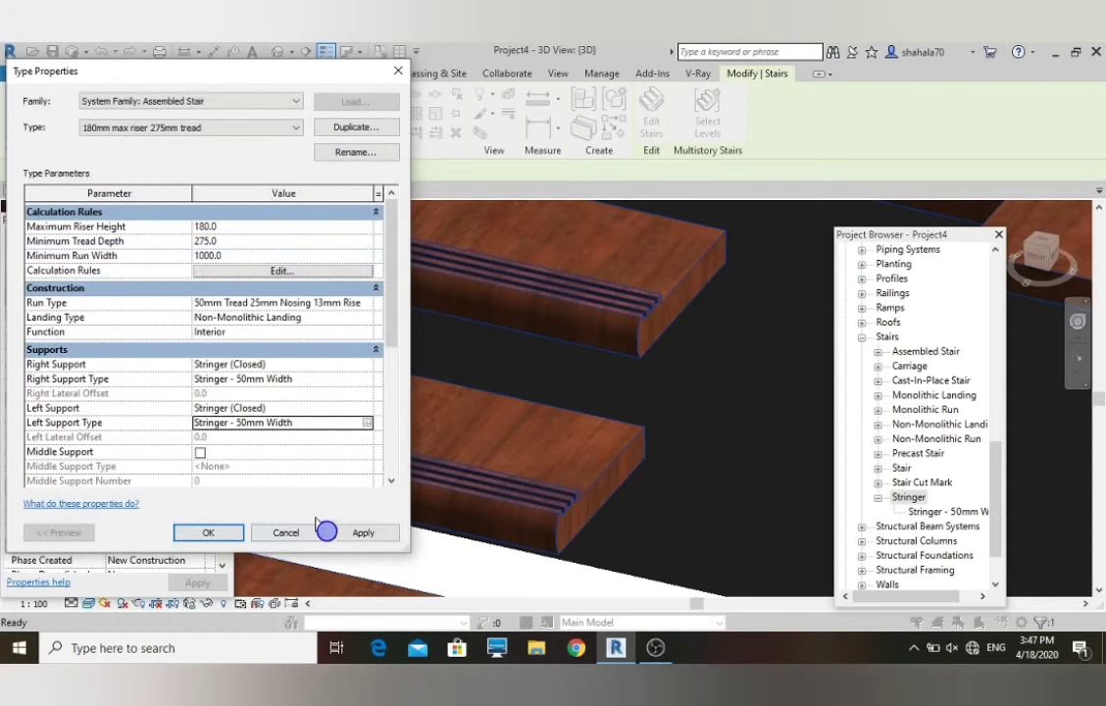
click(350, 539)
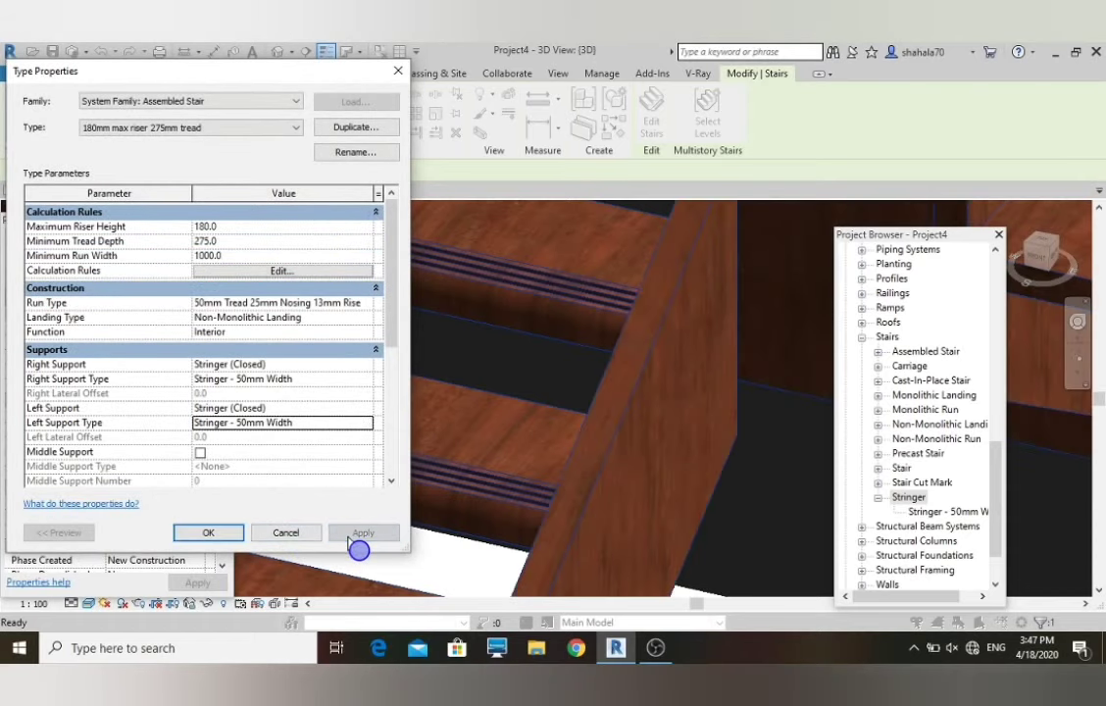
- Confirm the stair type changes and orbit to inspect the new mahogany stringers
click(209, 535)
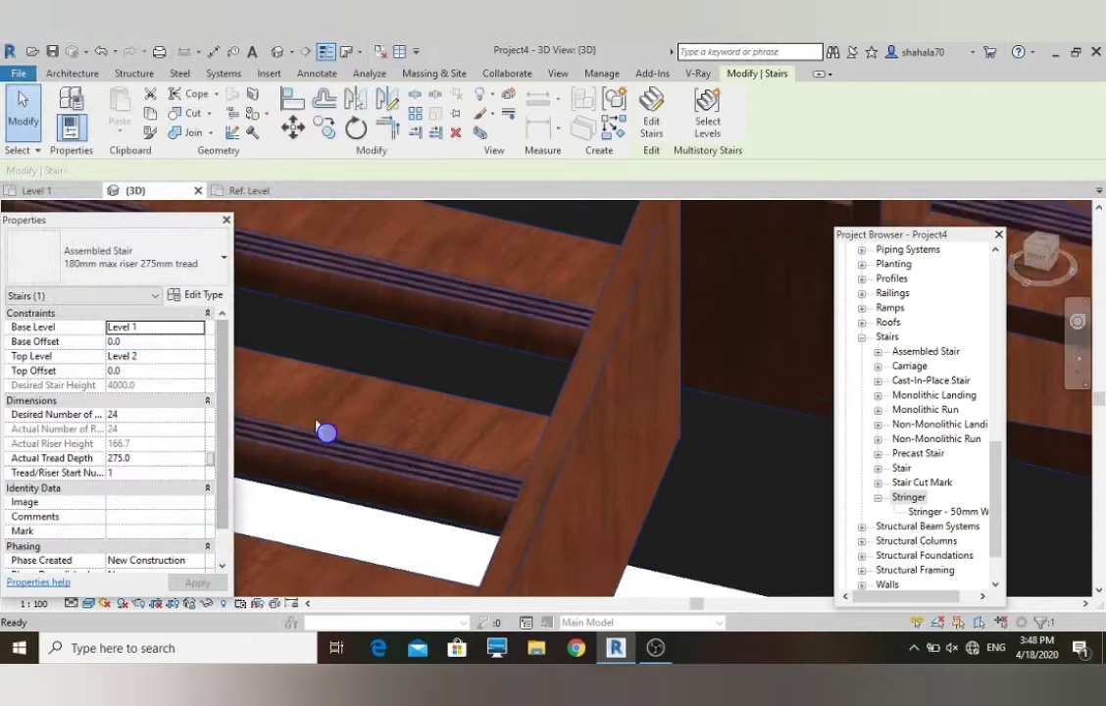
shift+middle_drag(235, 506, 510, 392)
click(457, 459)
scroll(451, 407, up, 4)
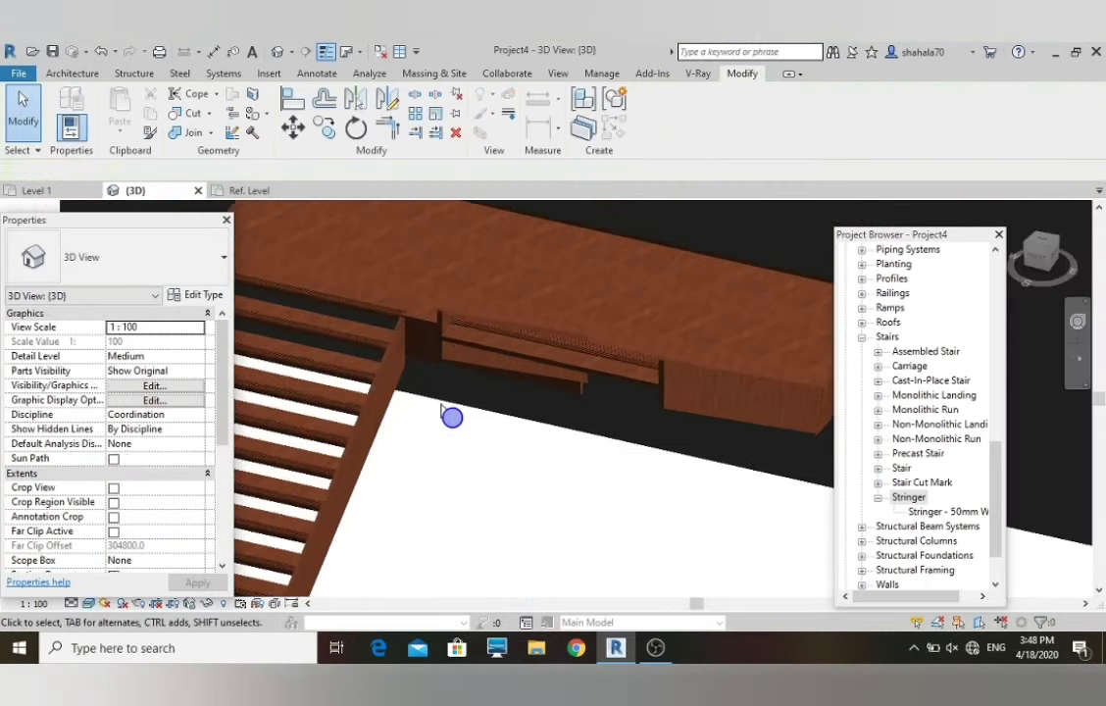
scroll(453, 385, down, 4)
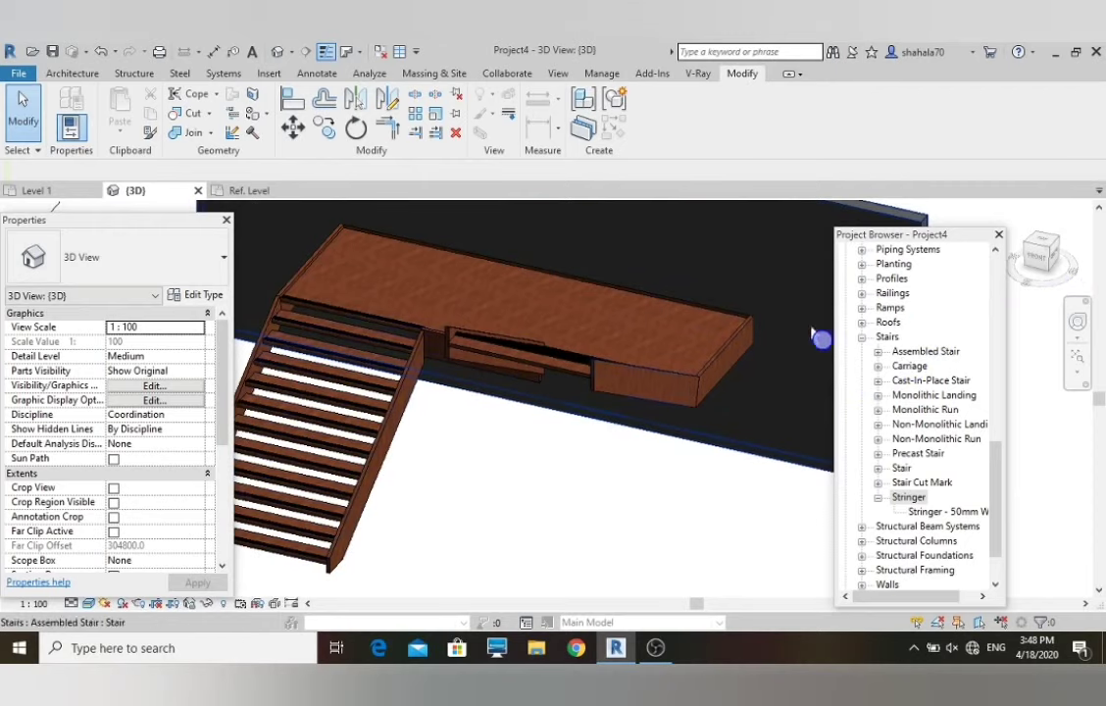
- Face the stair from the Front and zoom to fit the wall and stairs
click(1041, 259)
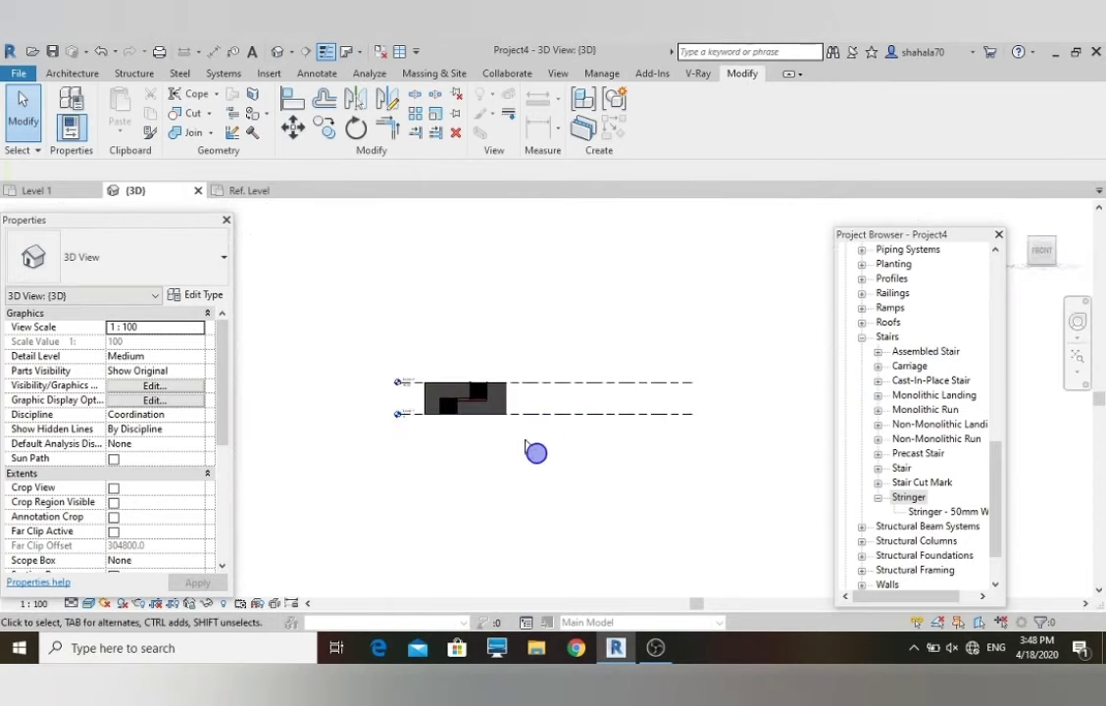
scroll(456, 407, up, 10)
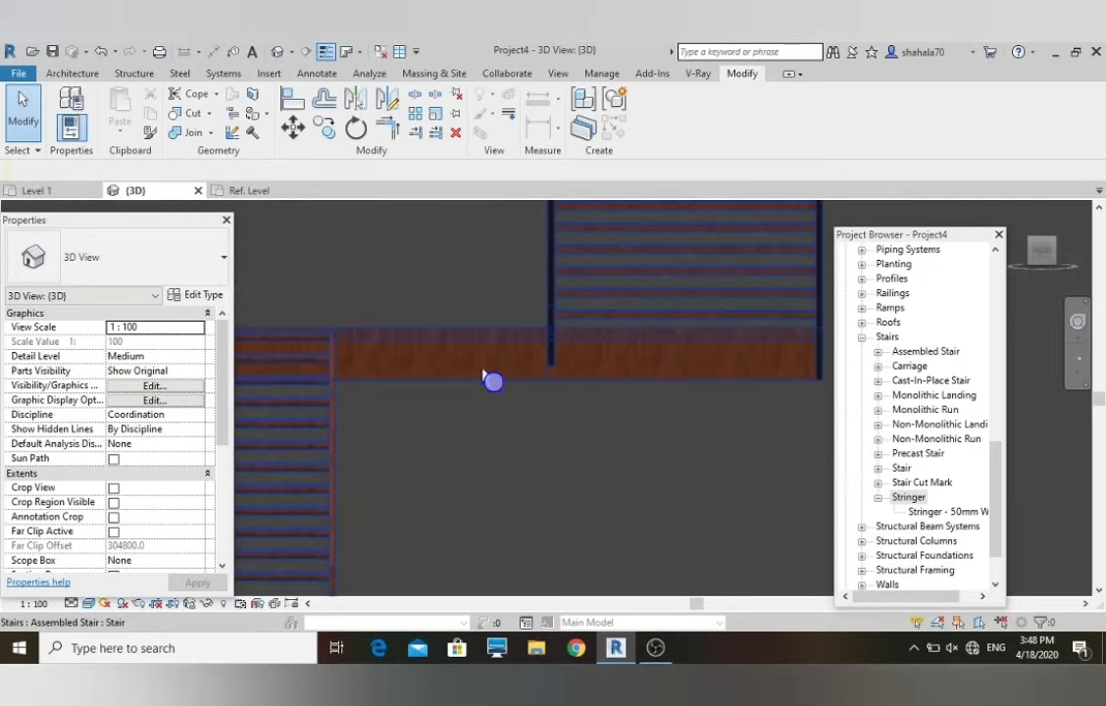
shift+middle_drag(536, 415, 525, 516)
scroll(422, 500, up, 5)
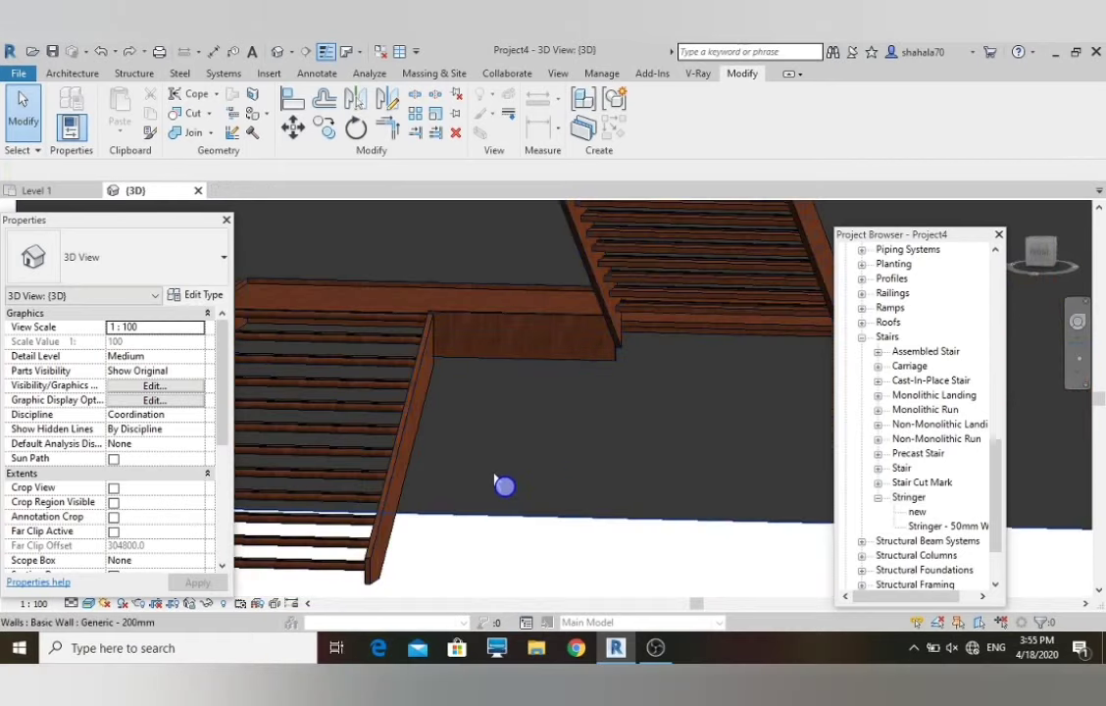
scroll(389, 326, up, 4)
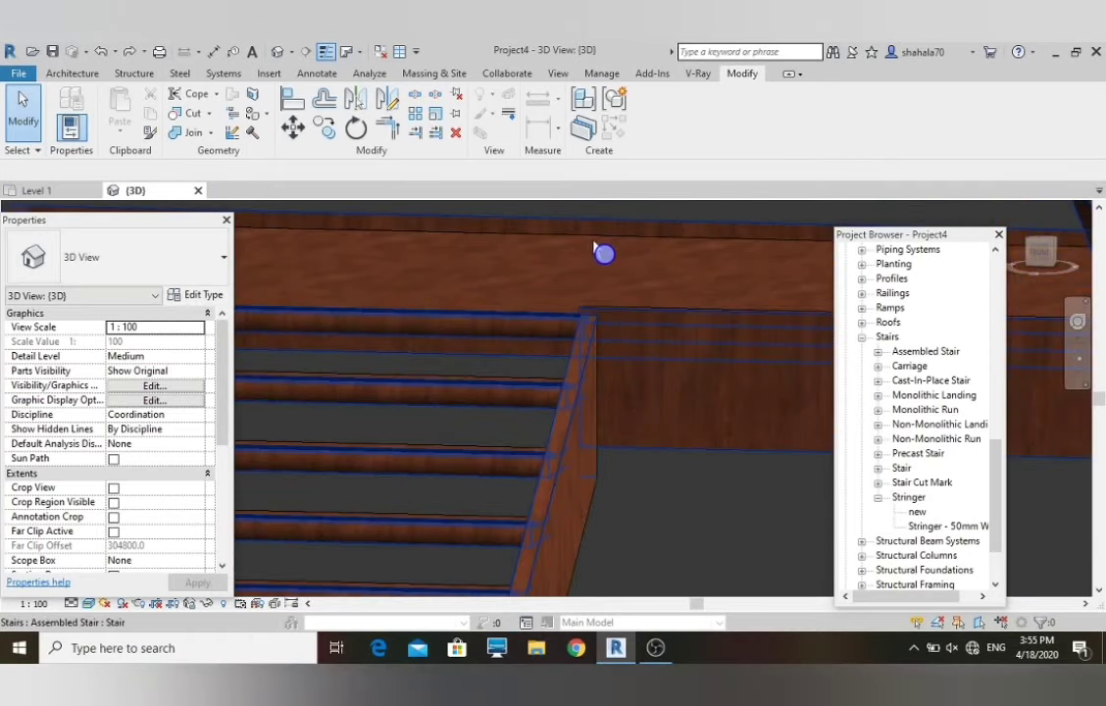
scroll(718, 432, down, 3)
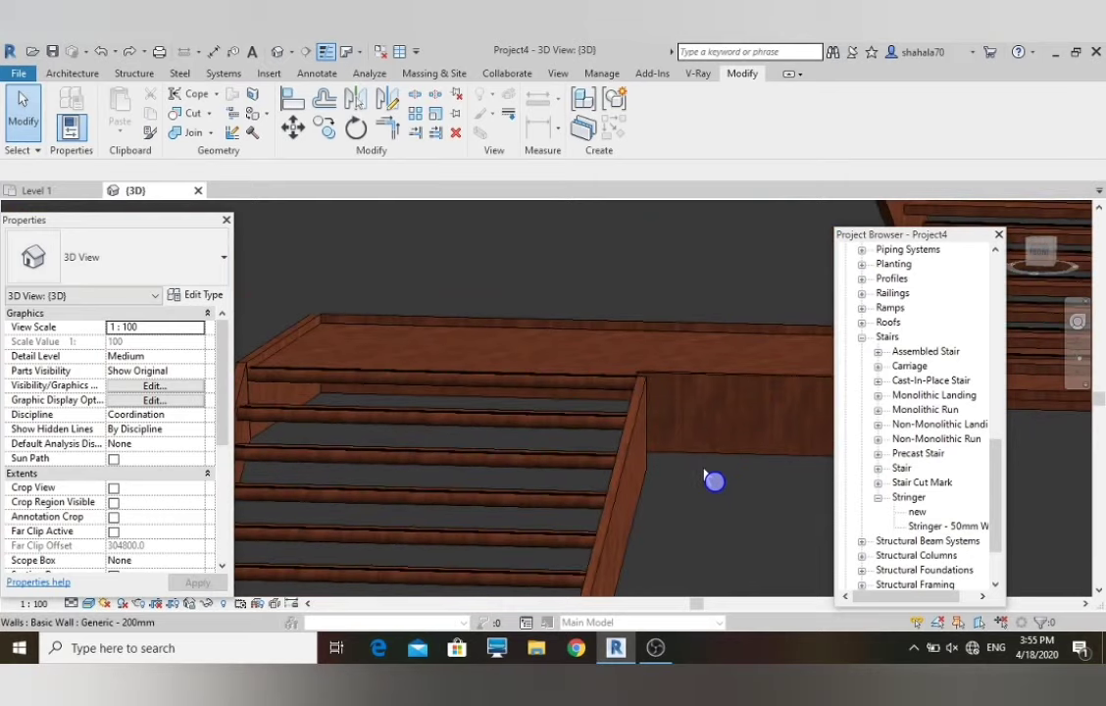
scroll(705, 476, down, 3)
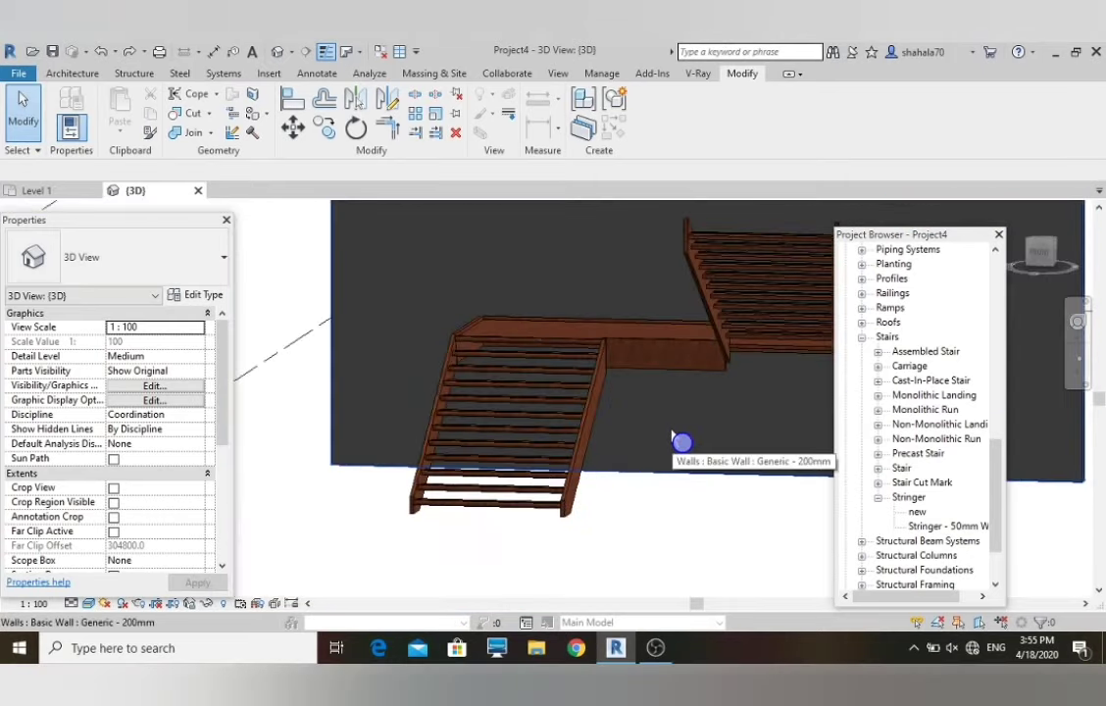
scroll(683, 442, down, 2)
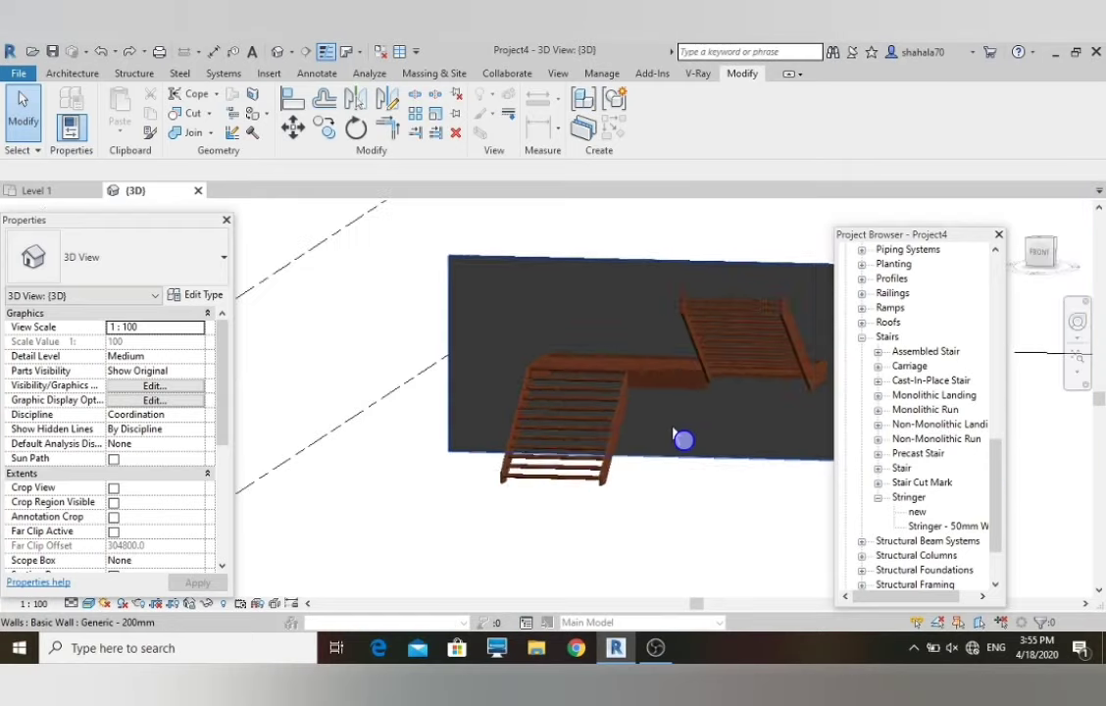
click(1039, 255)
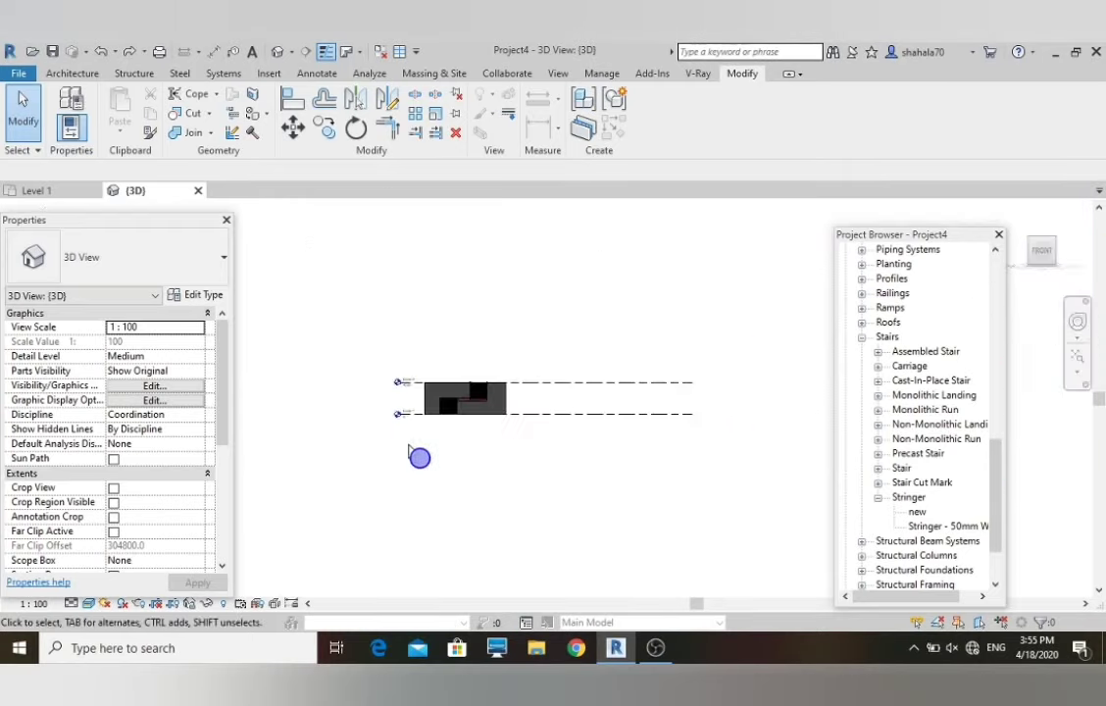
scroll(549, 368, up, 3)
scroll(550, 367, up, 3)
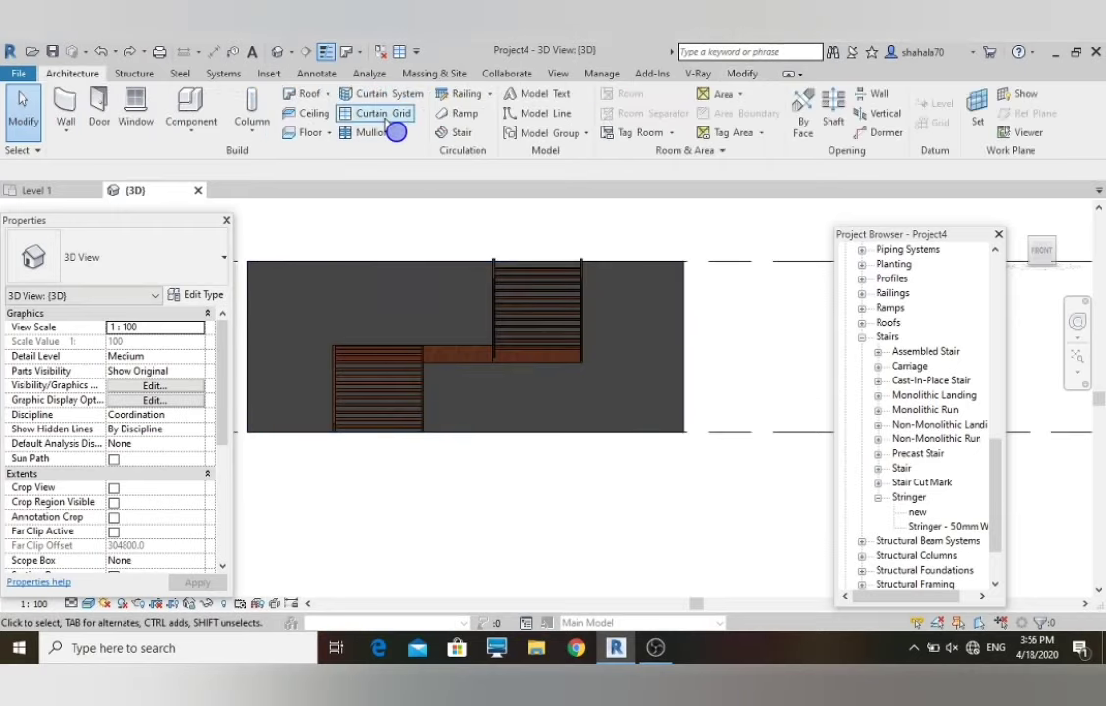
- Place Glass Panel - Bottom Fill railings on the stair, positioned on the stringers
click(492, 98)
click(487, 158)
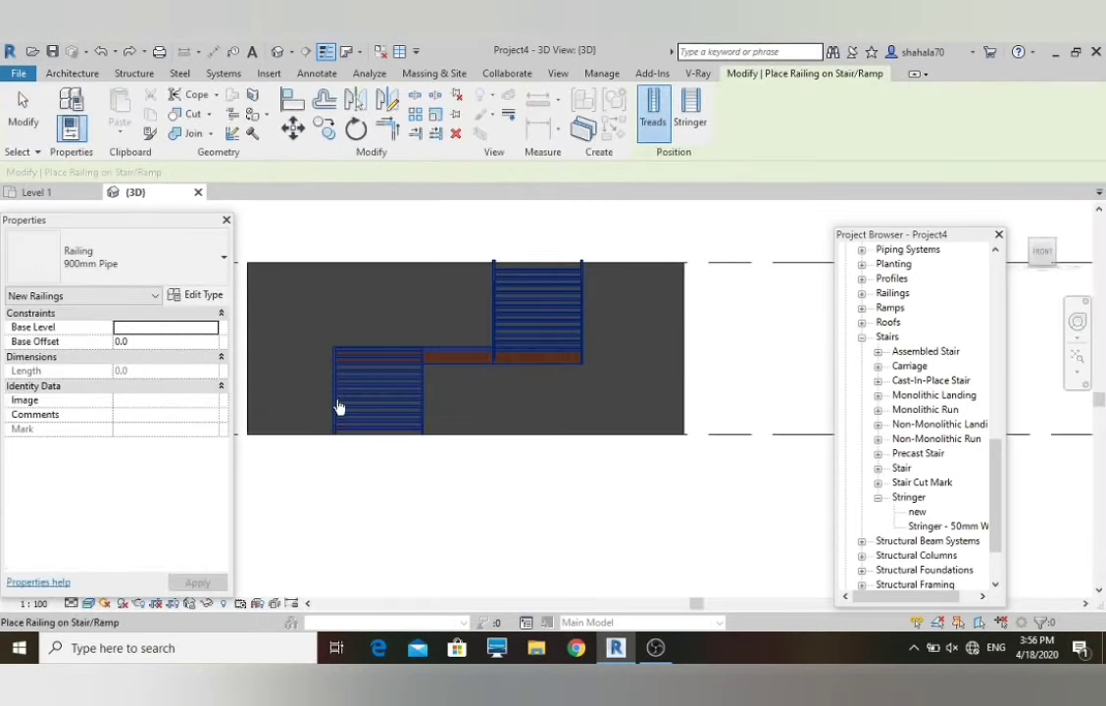
click(706, 122)
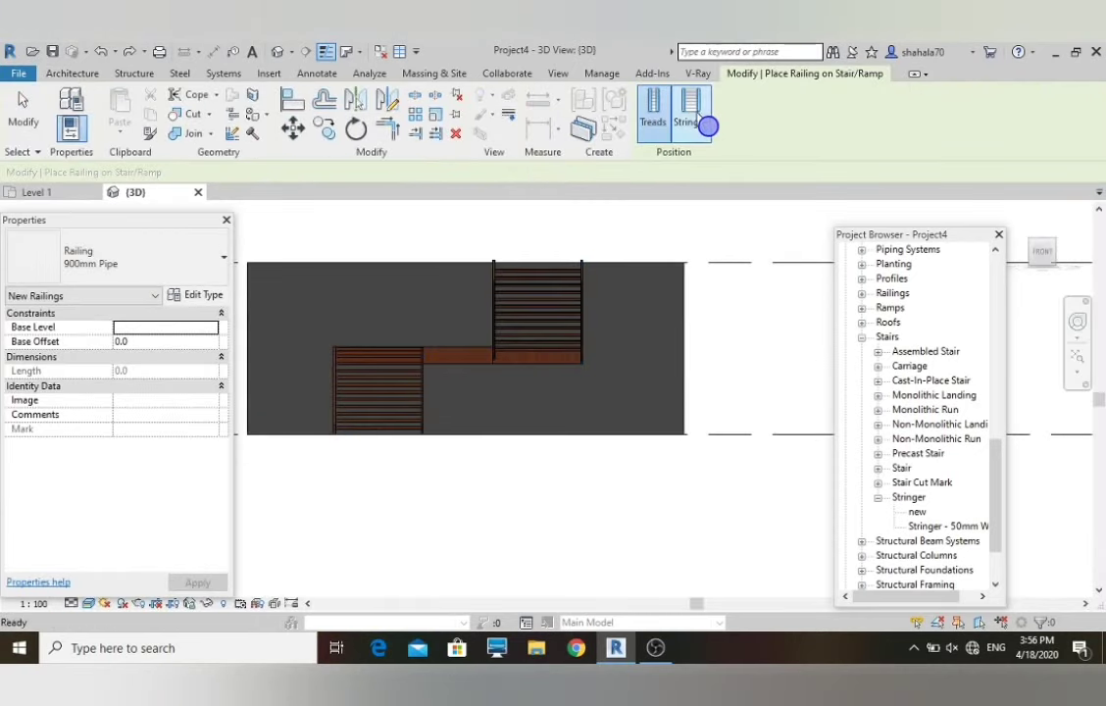
click(168, 270)
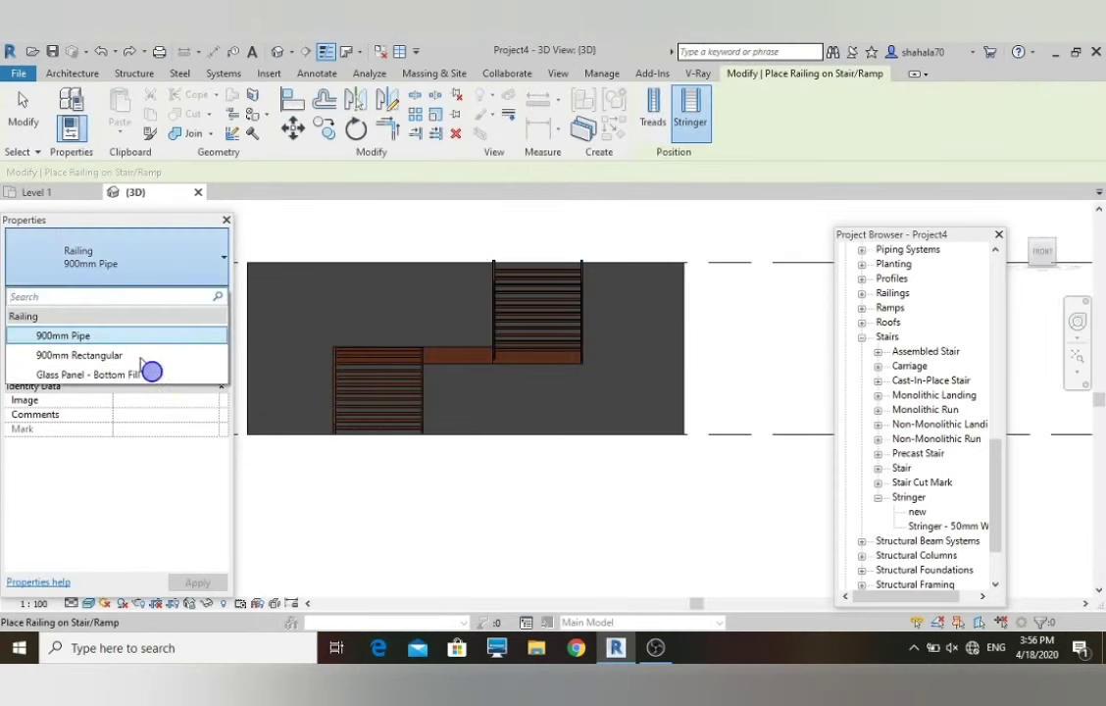
click(147, 375)
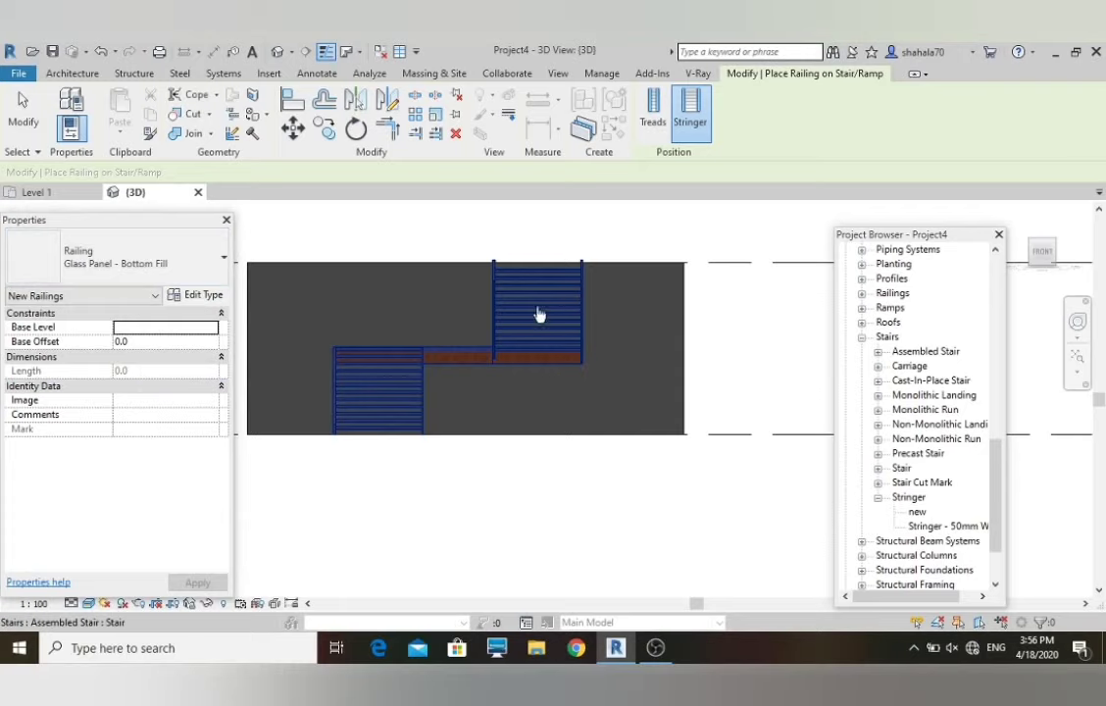
click(380, 386)
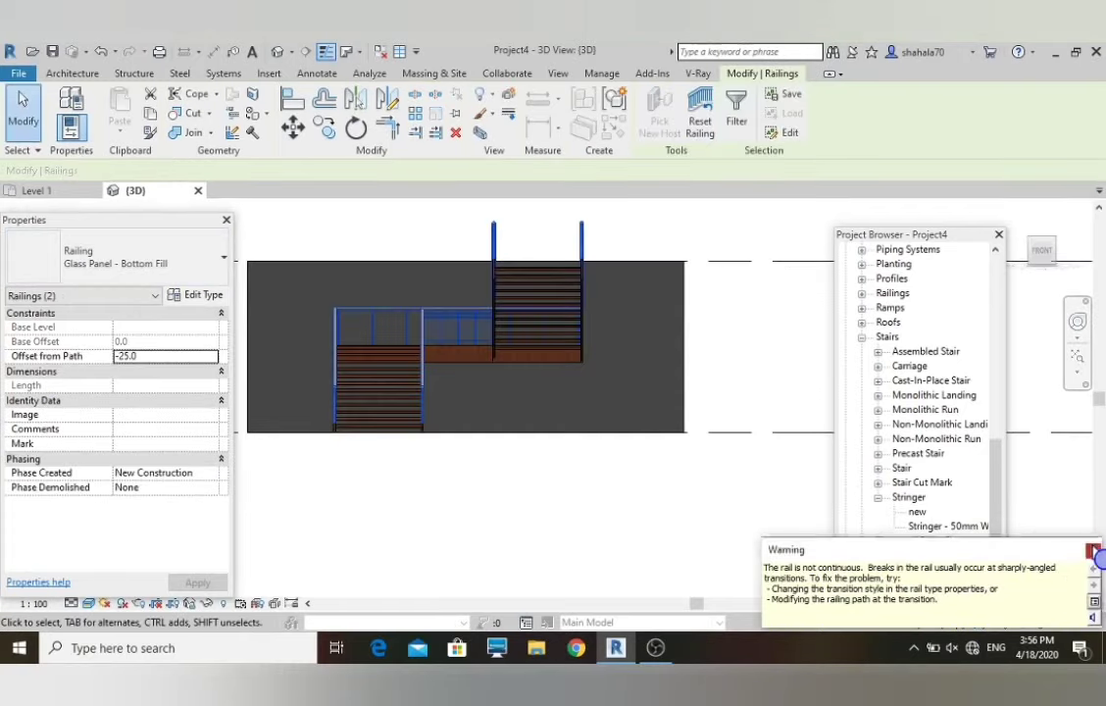
scroll(366, 415, up, 4)
click(528, 450)
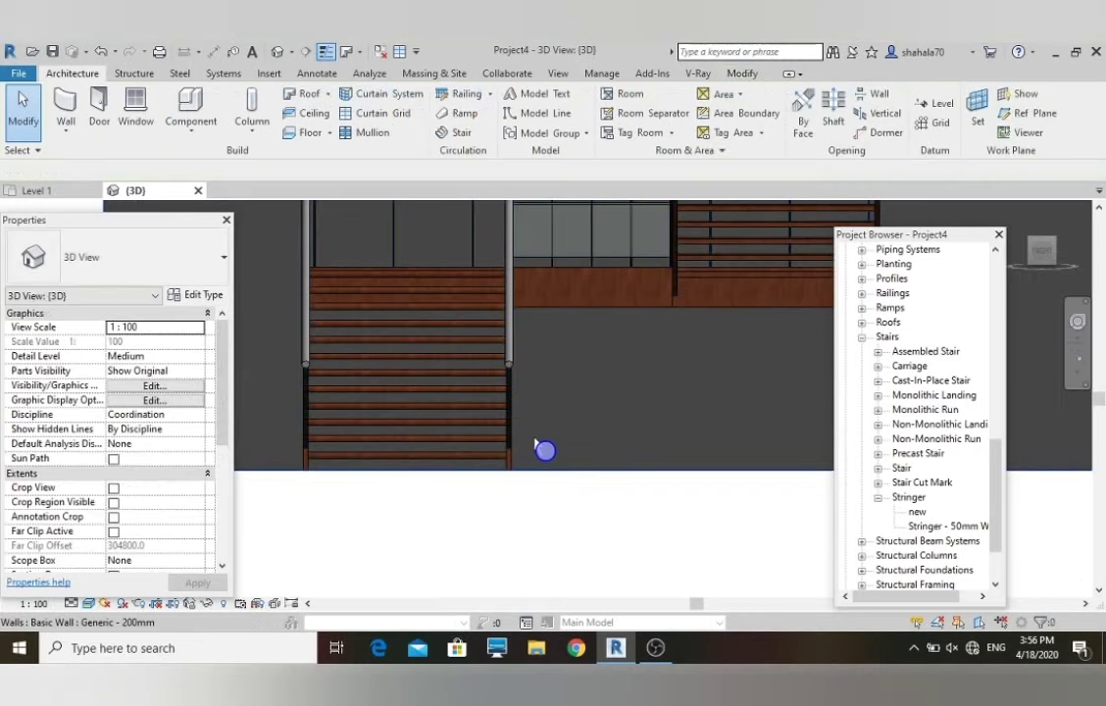
scroll(535, 449, down, 3)
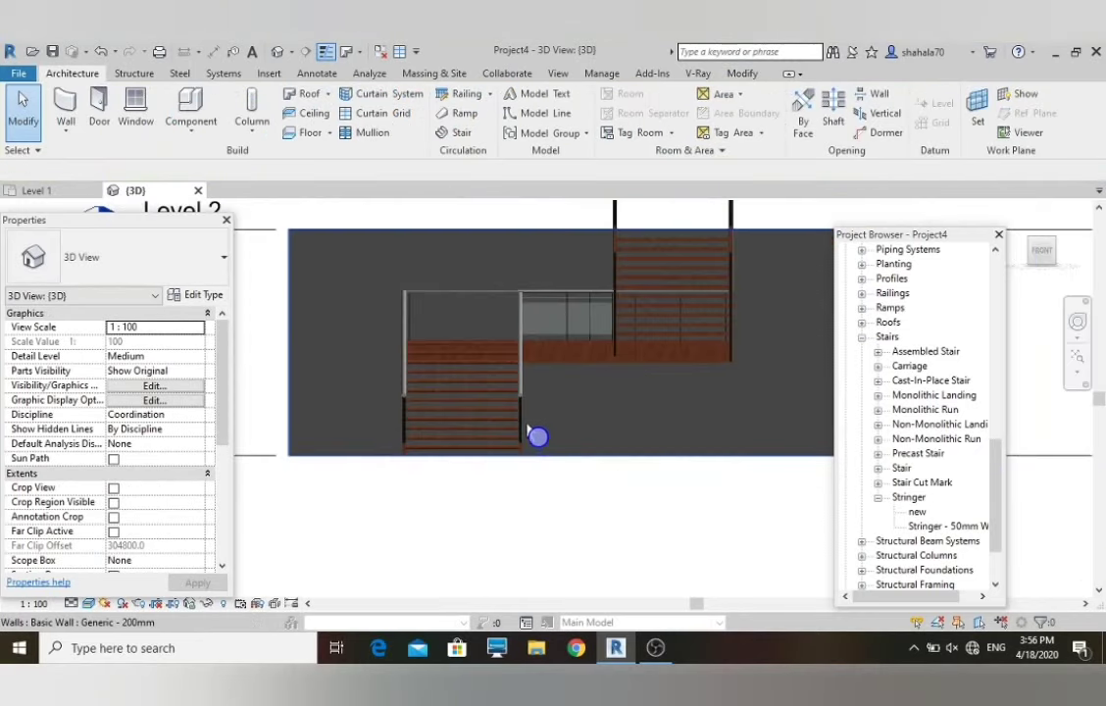
scroll(469, 290, up, 2)
- Set Rail 1 and Rail 2 in the railing's rail structure to Birch - Glossy
click(456, 307)
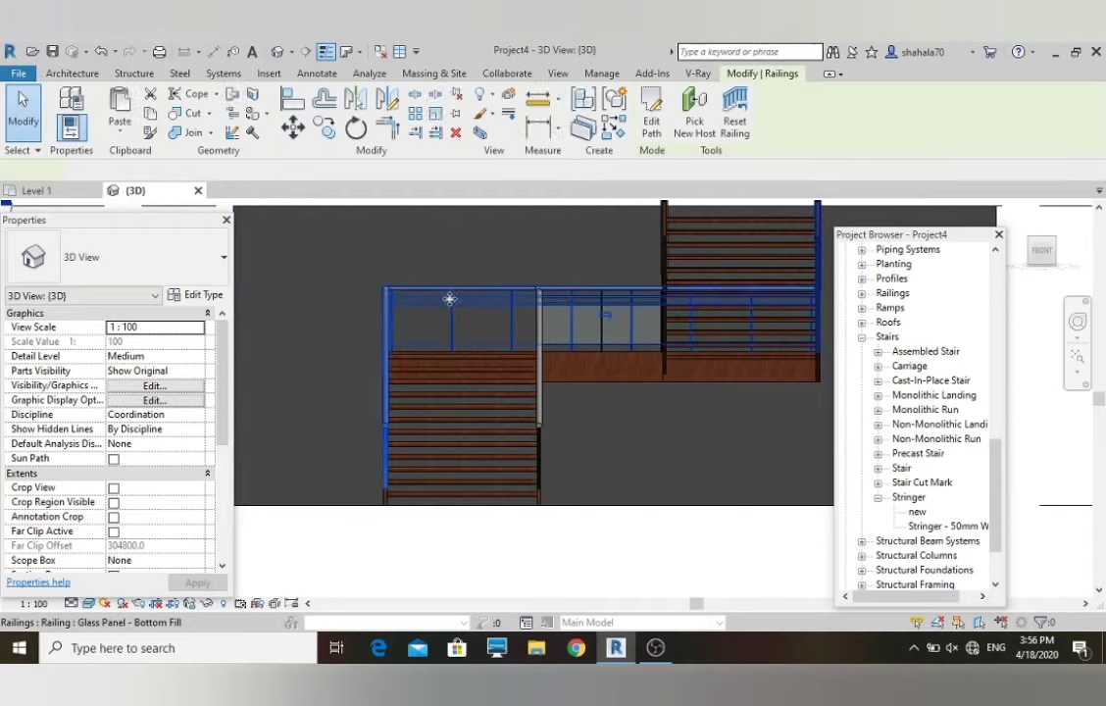
click(204, 296)
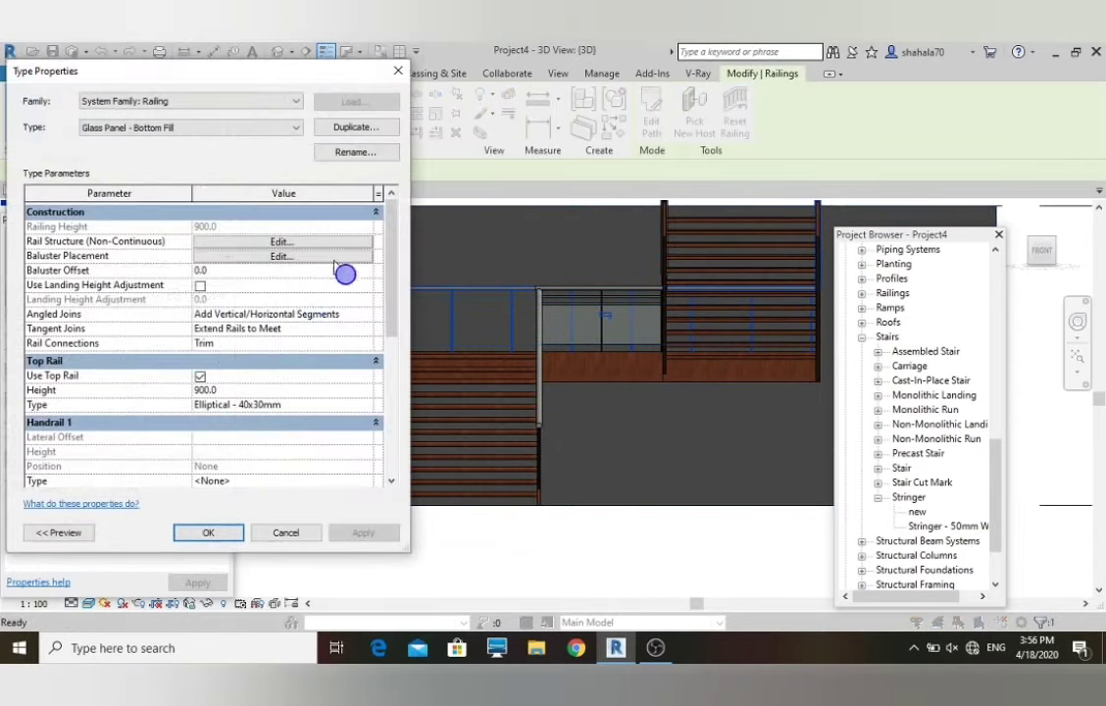
click(282, 241)
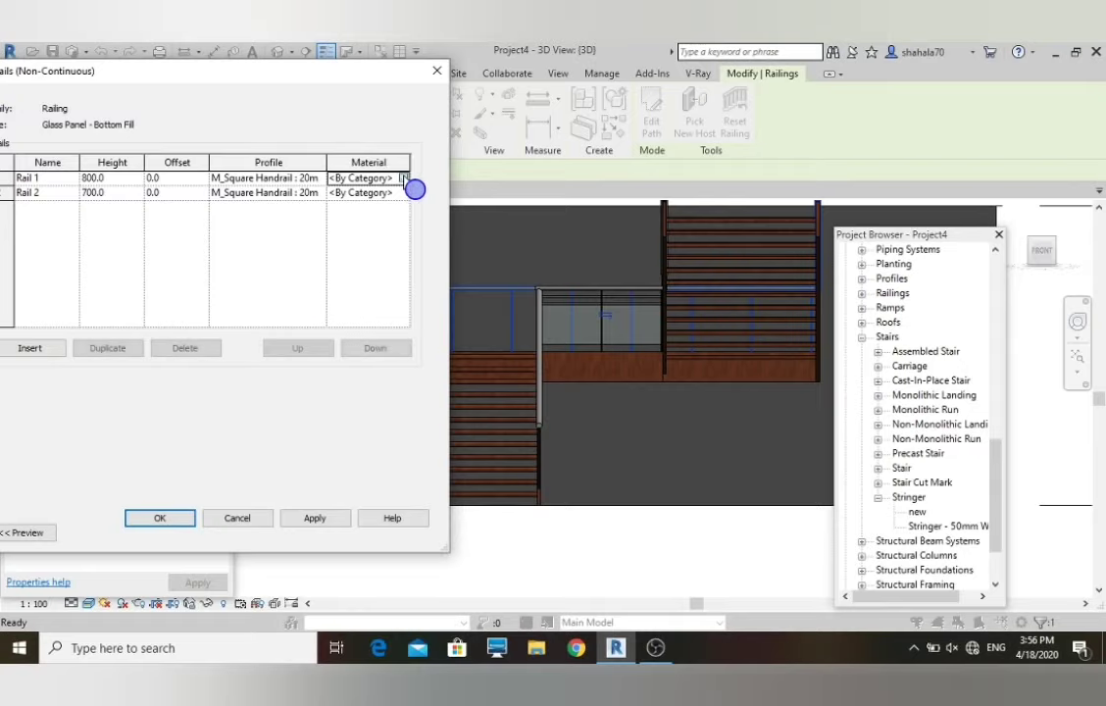
click(403, 178)
scroll(365, 461, down, 3)
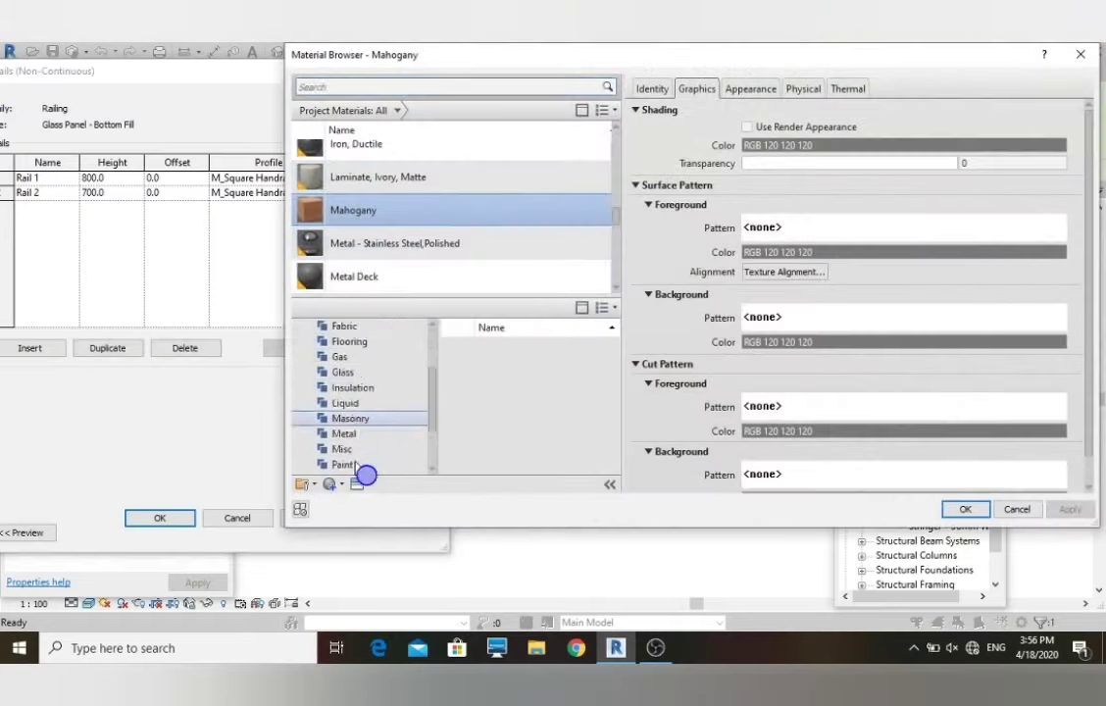
scroll(365, 476, down, 2)
click(363, 468)
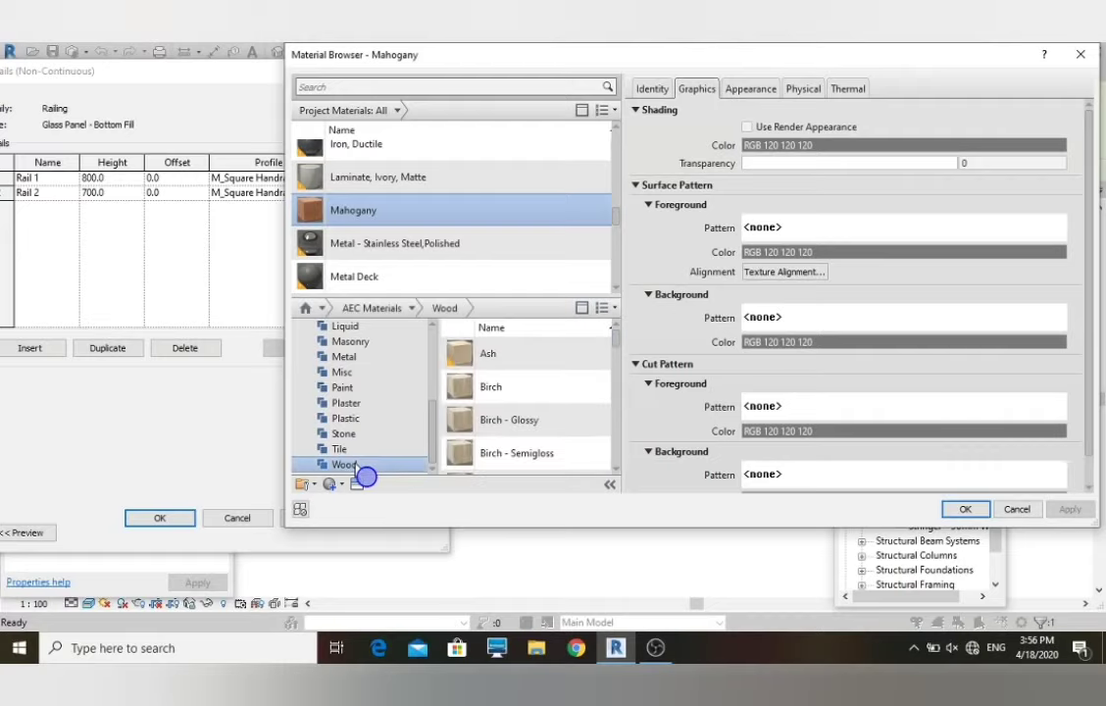
scroll(522, 418, down, 3)
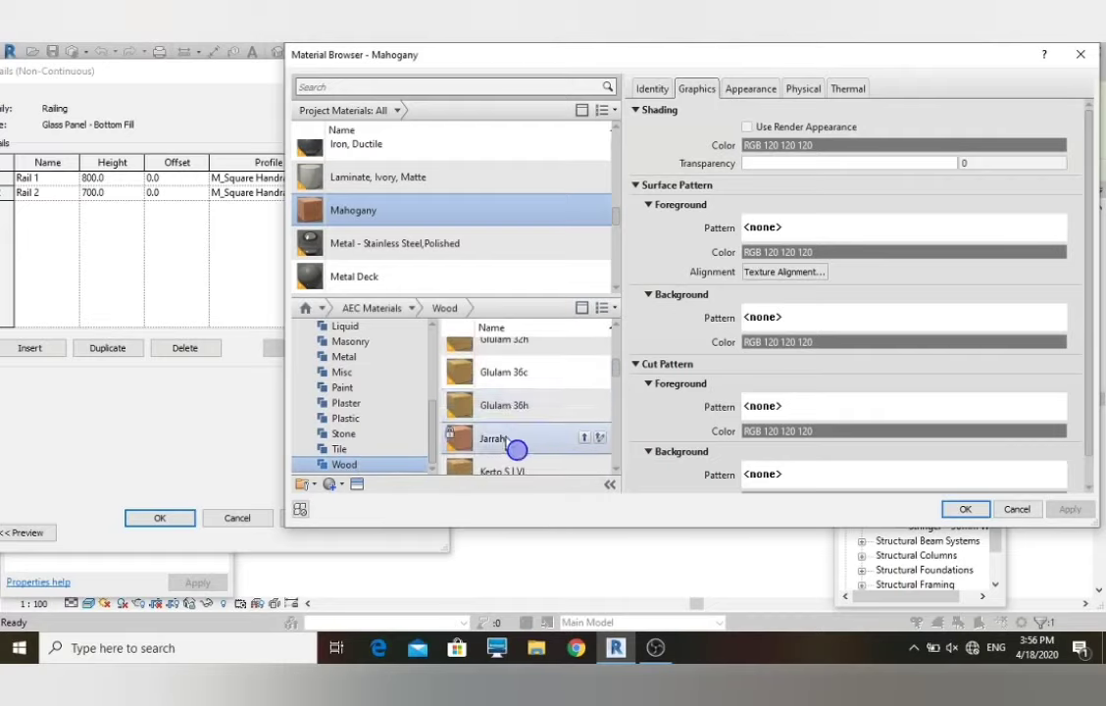
scroll(517, 450, up, 5)
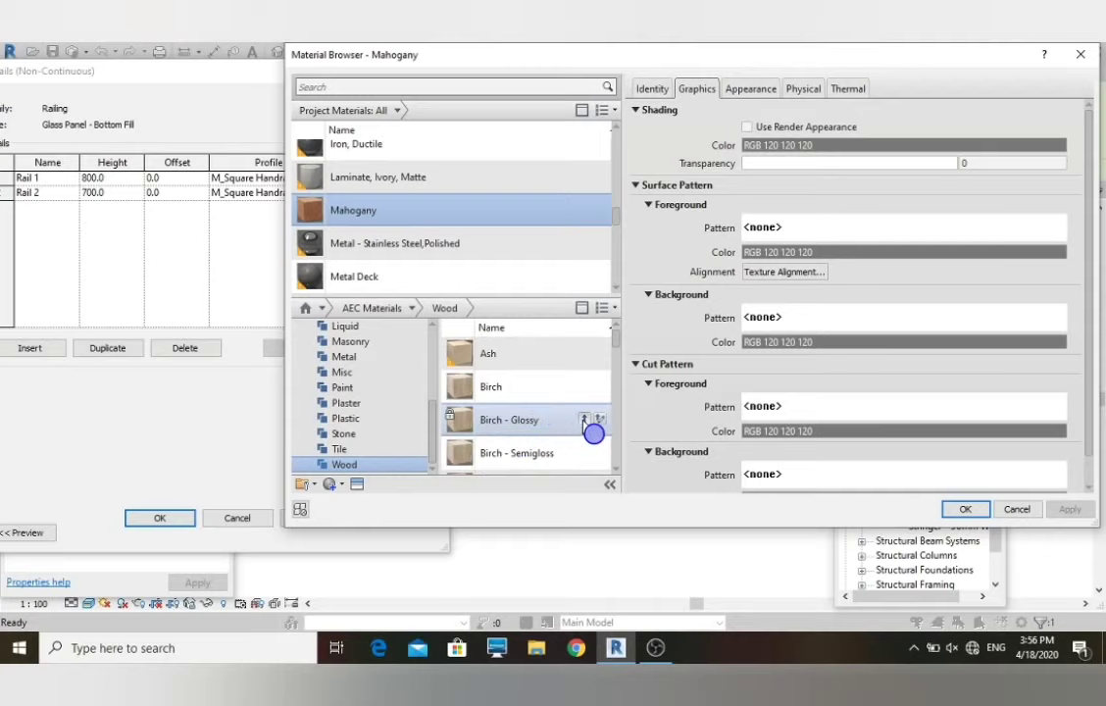
click(585, 422)
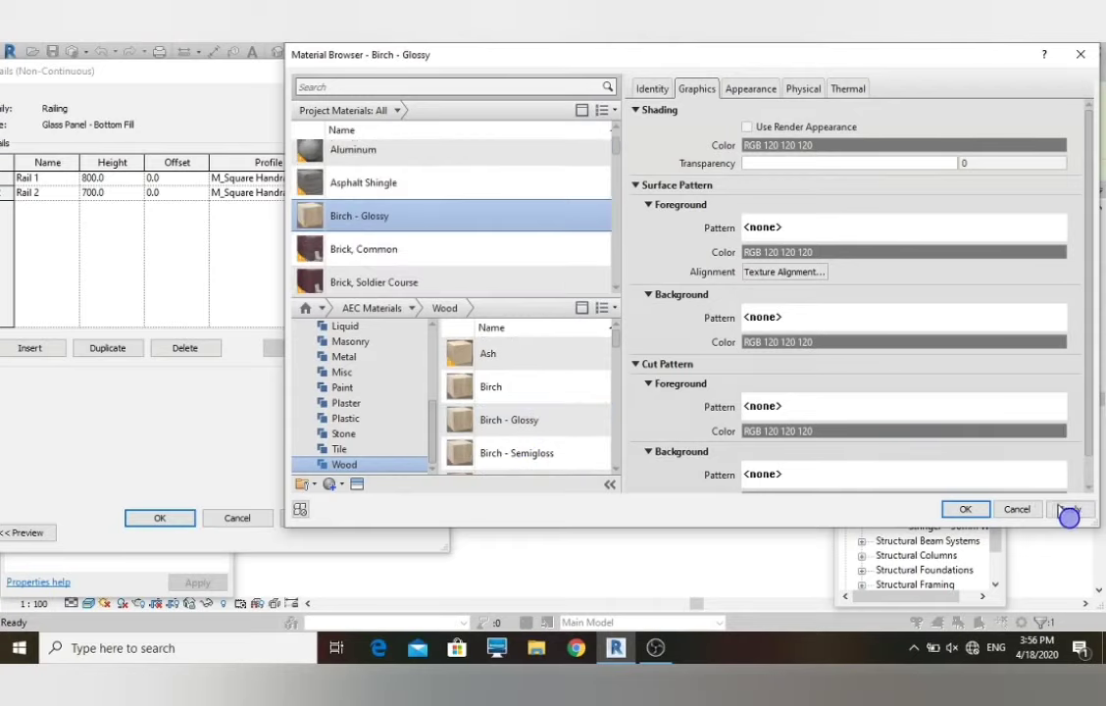
click(965, 509)
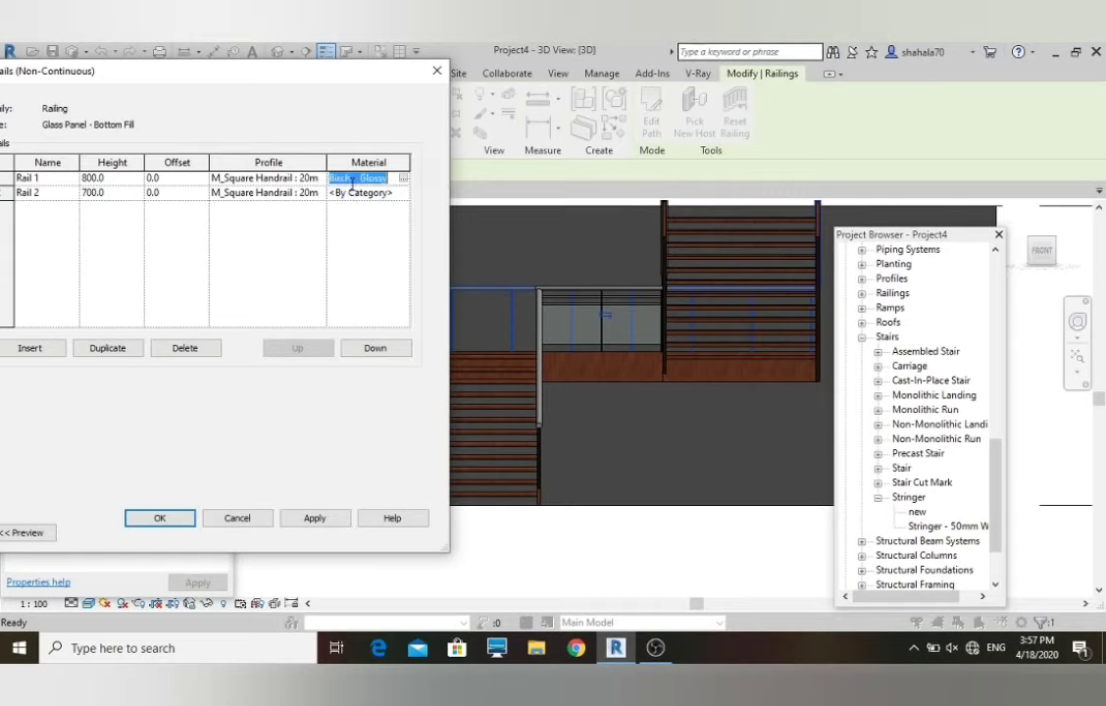
click(342, 193)
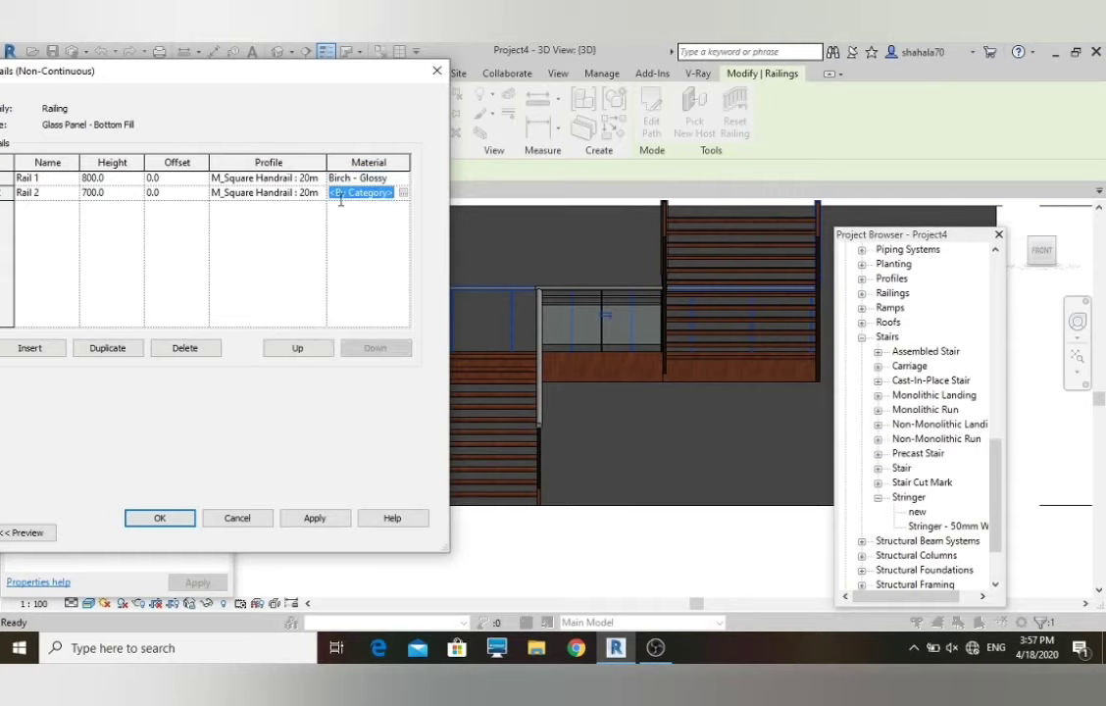
click(314, 518)
- Apply the rail structure and give the Elliptical - 40x30mm top rail Birch - Glossy material
click(146, 512)
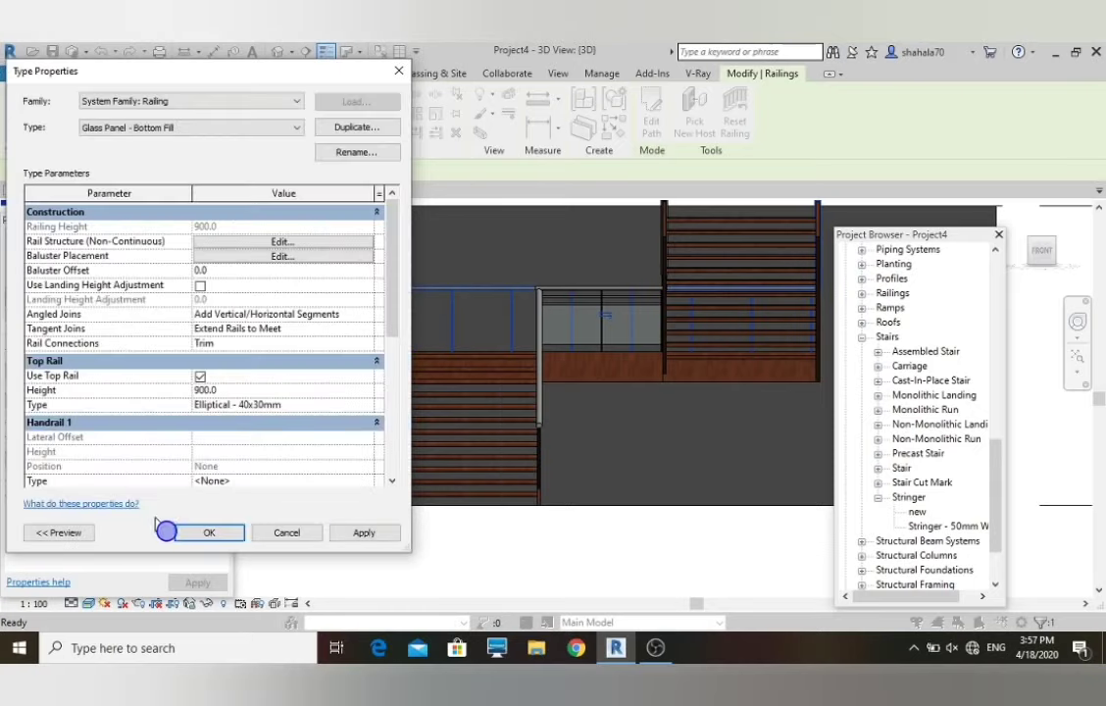
click(364, 532)
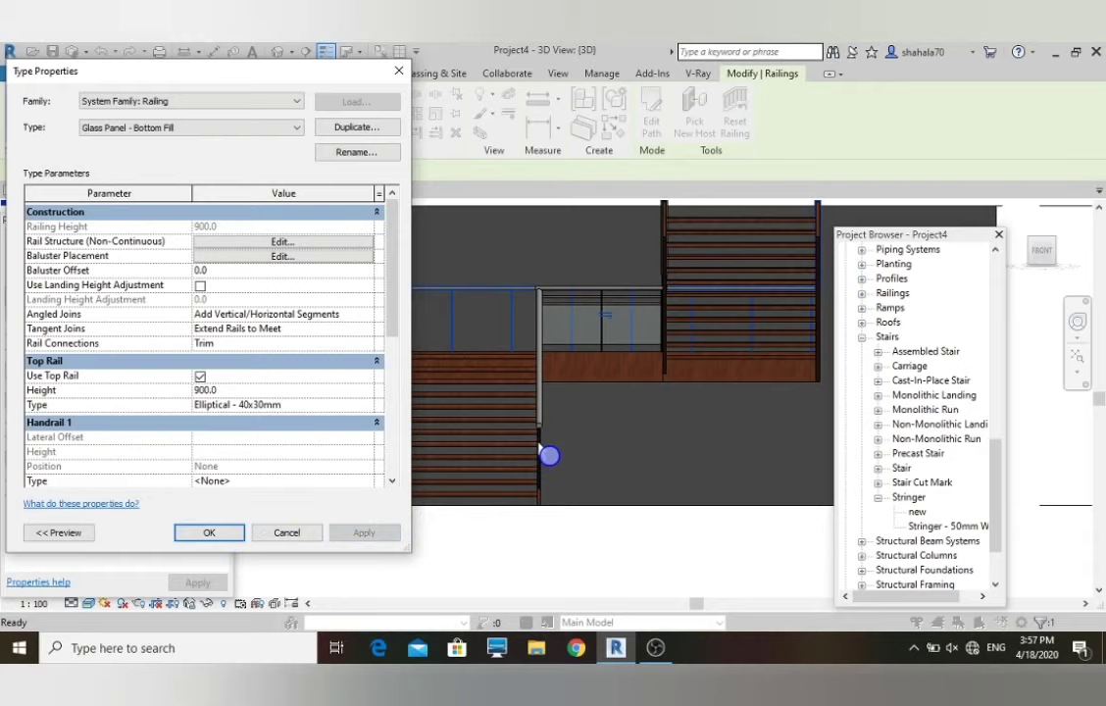
click(371, 405)
click(372, 405)
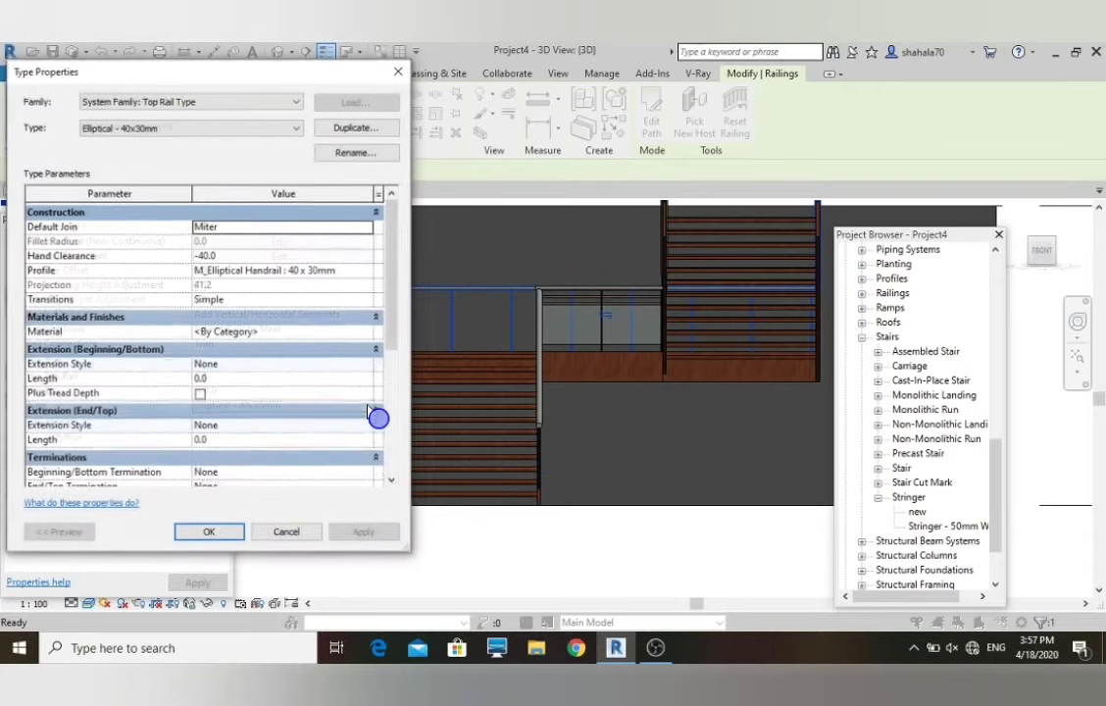
click(361, 333)
click(365, 333)
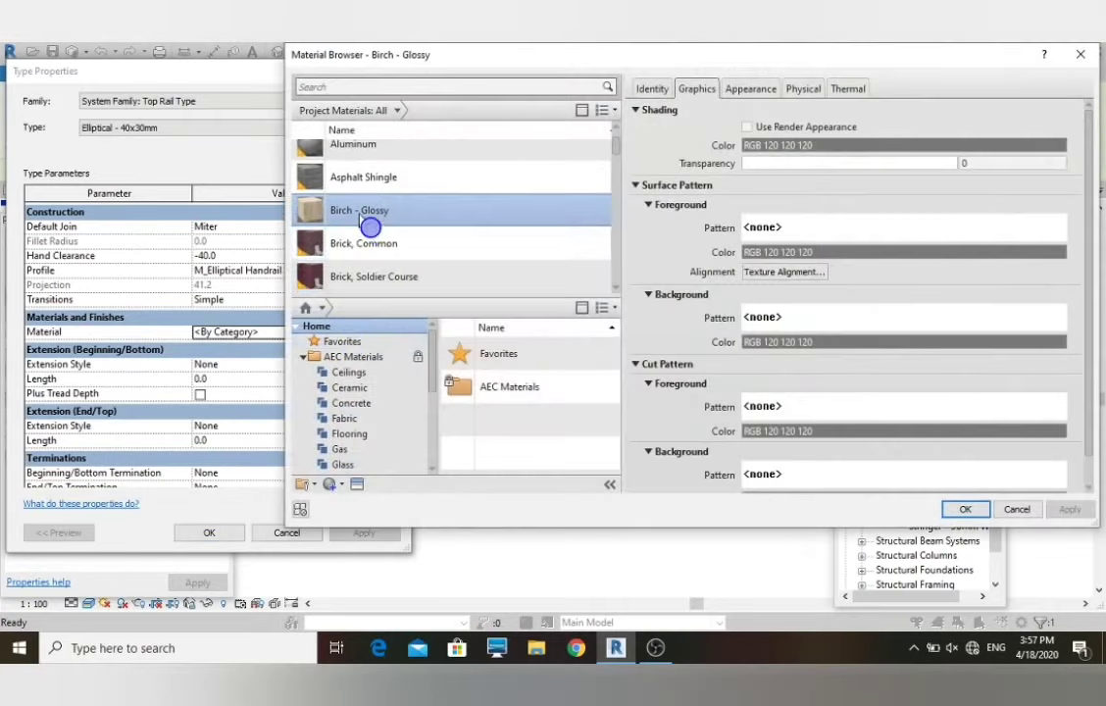
double_click(371, 218)
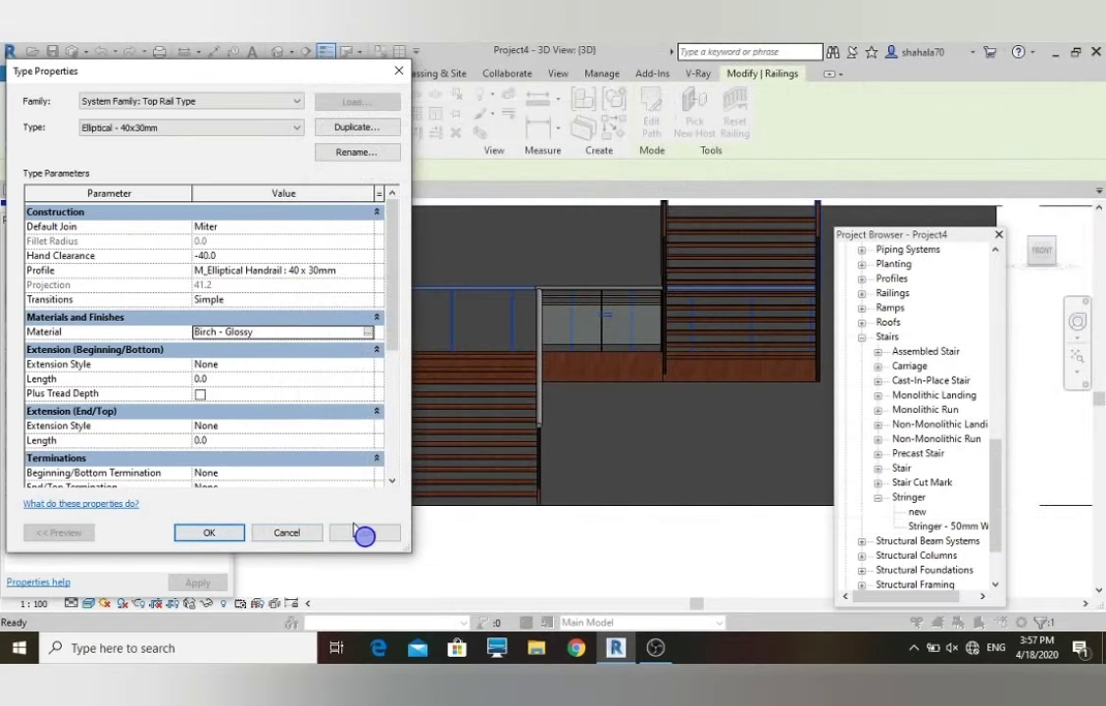
click(364, 533)
click(194, 538)
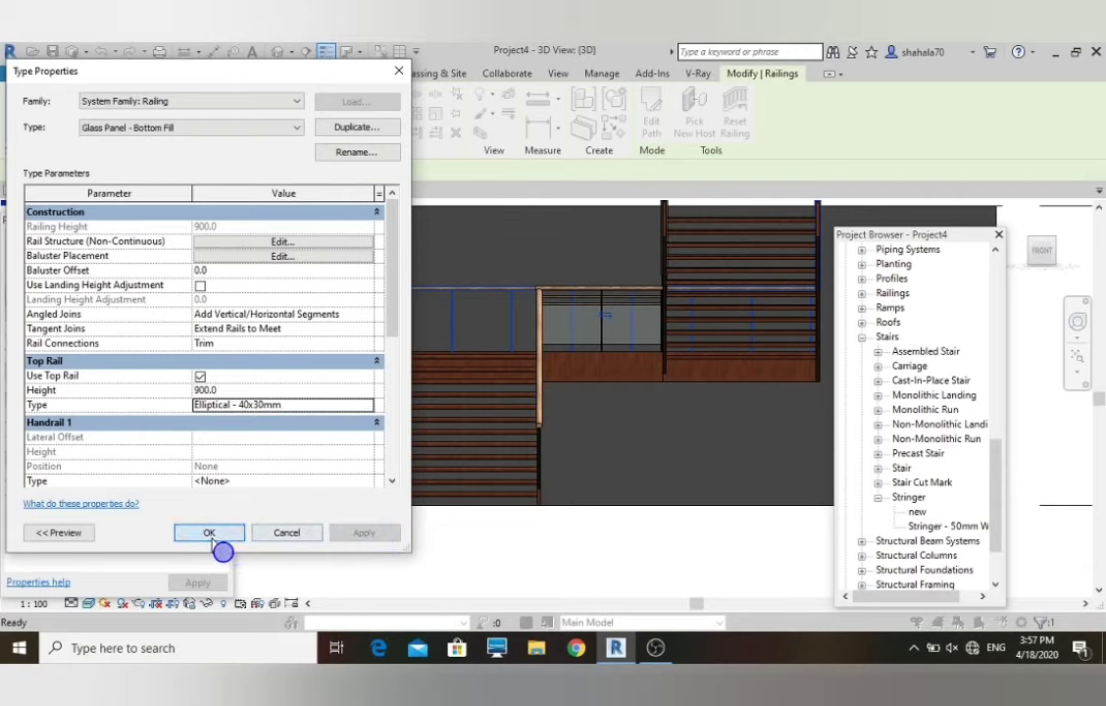
click(213, 538)
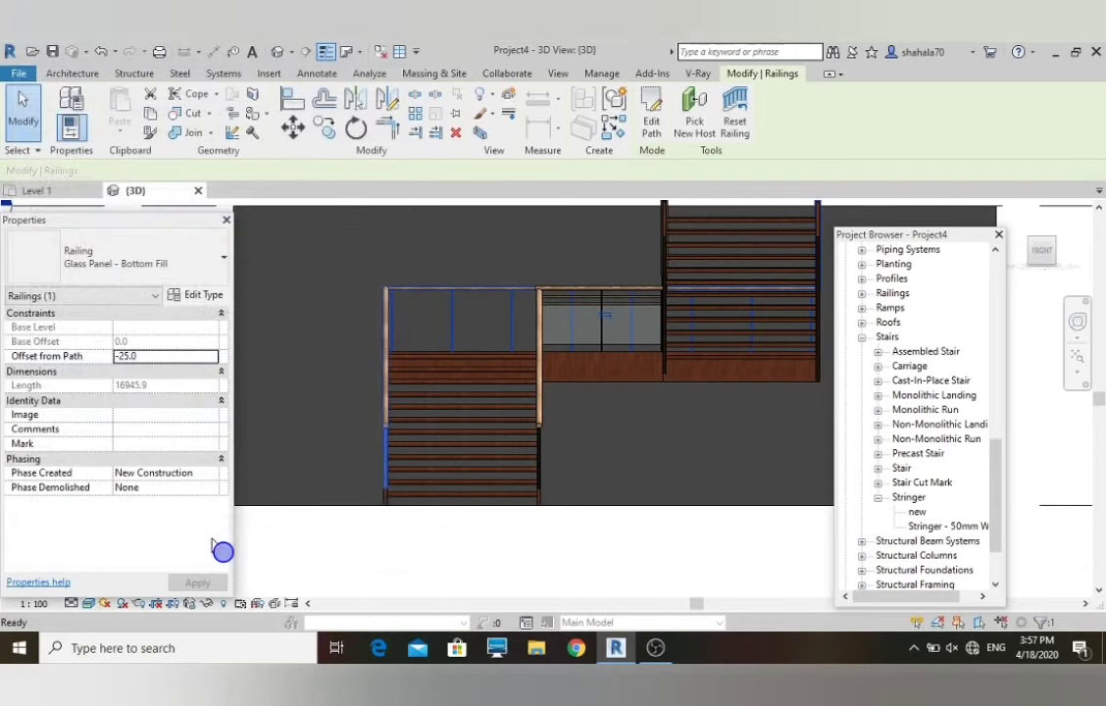
click(495, 514)
scroll(579, 371, up, 4)
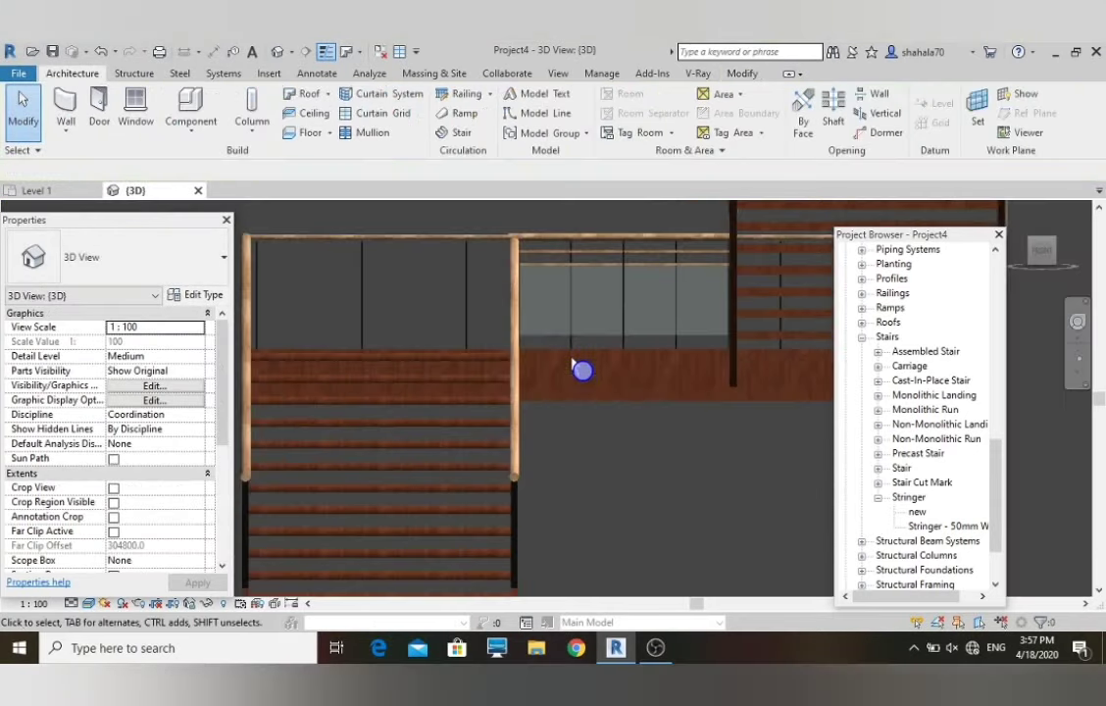
scroll(579, 371, down, 4)
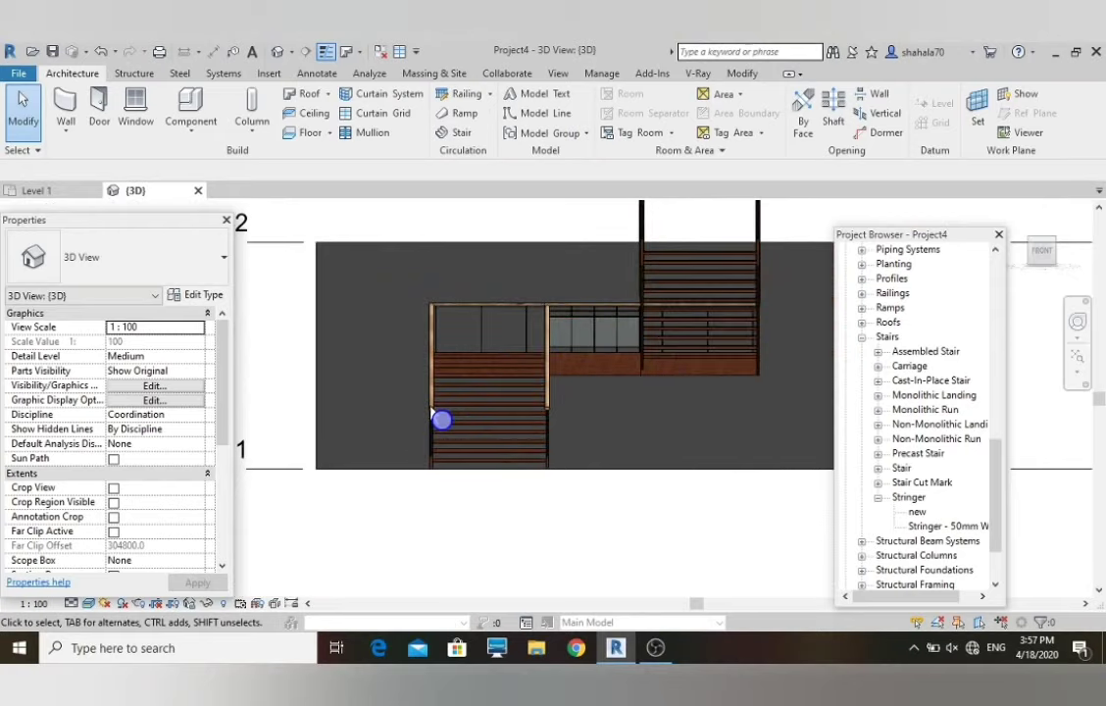
scroll(441, 432, up, 5)
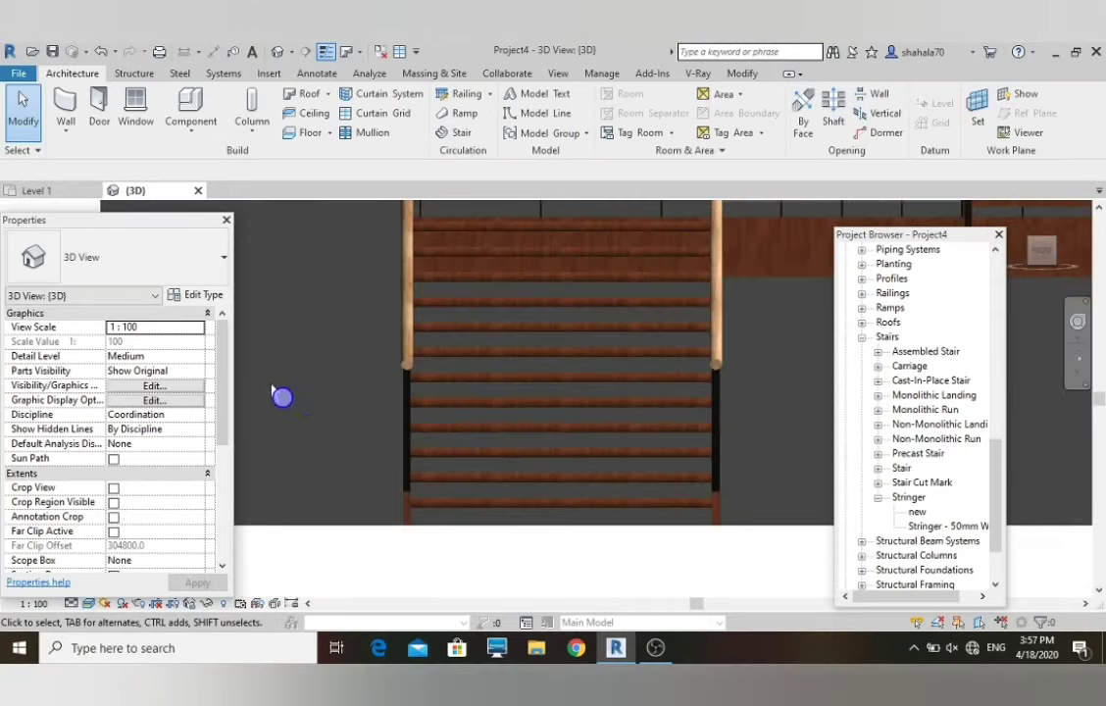
scroll(334, 432, down, 2)
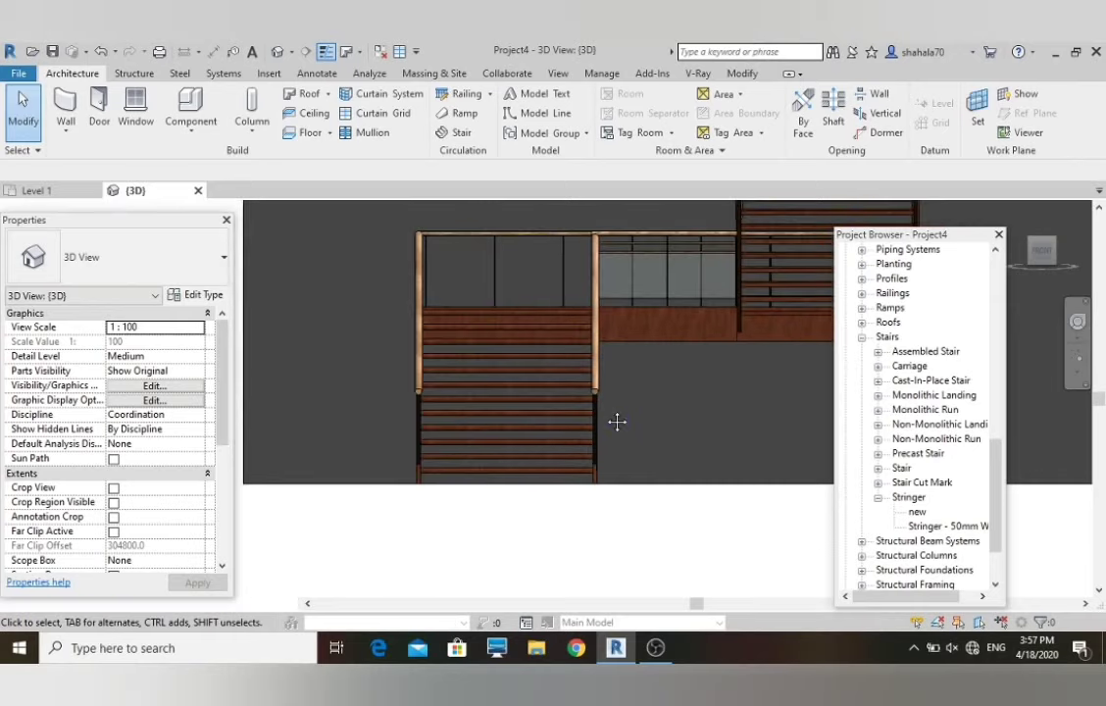
shift+middle_drag(618, 422, 562, 452)
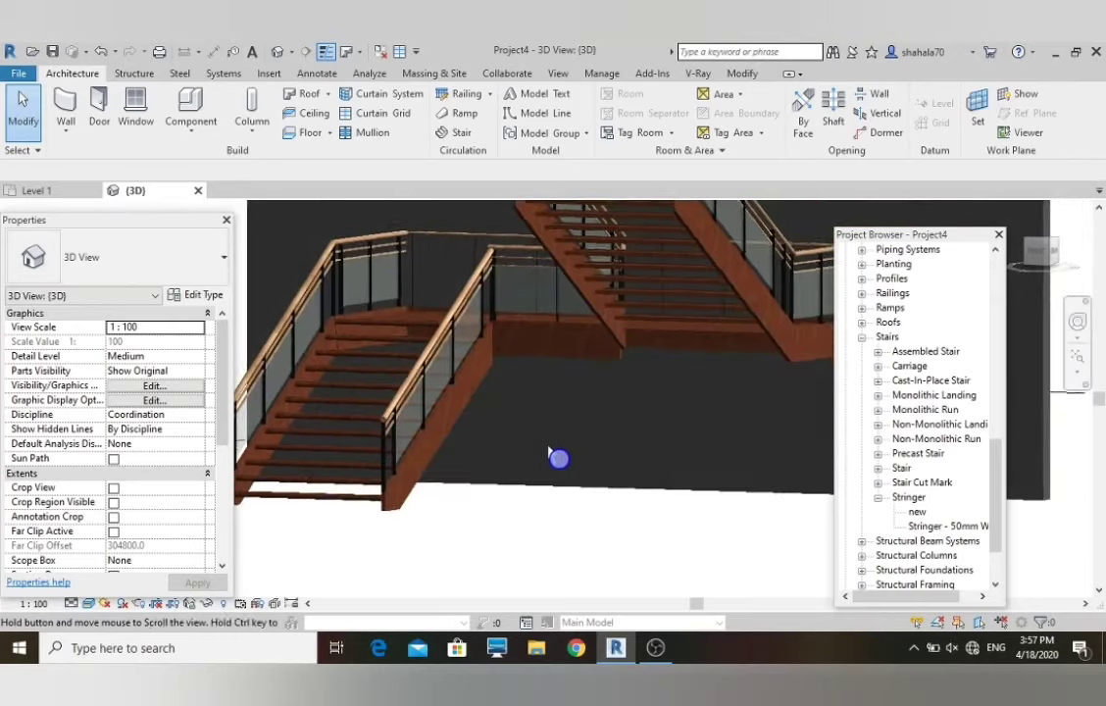
scroll(392, 451, up, 3)
scroll(402, 436, up, 3)
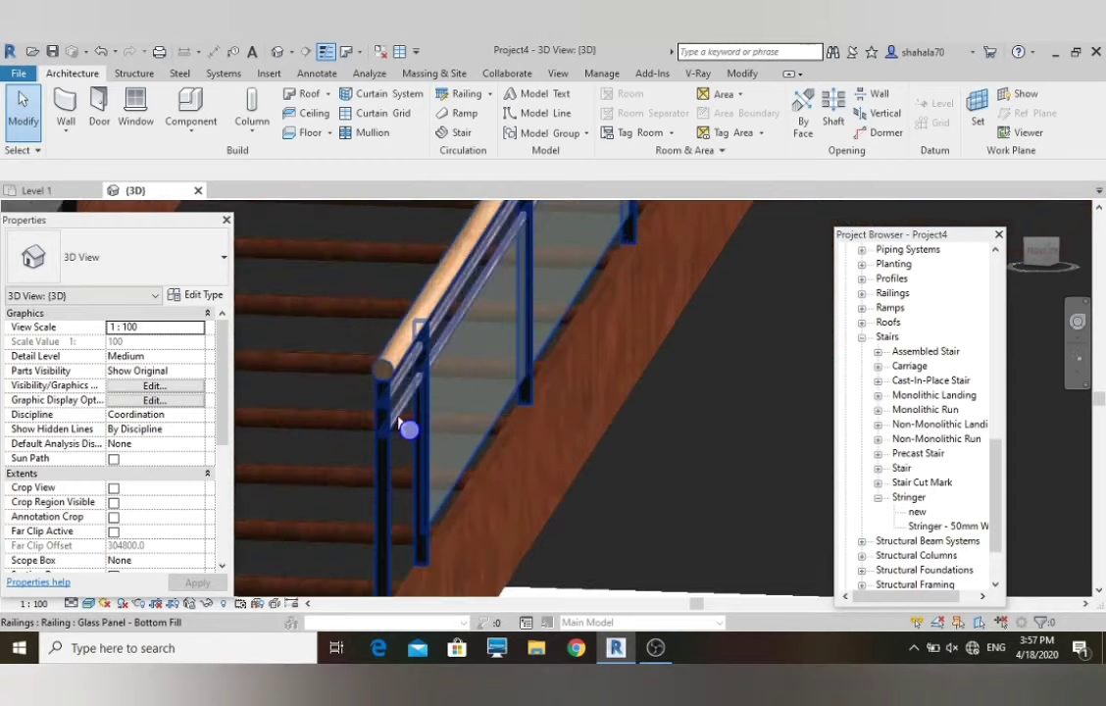
scroll(613, 388, down, 10)
scroll(604, 381, up, 10)
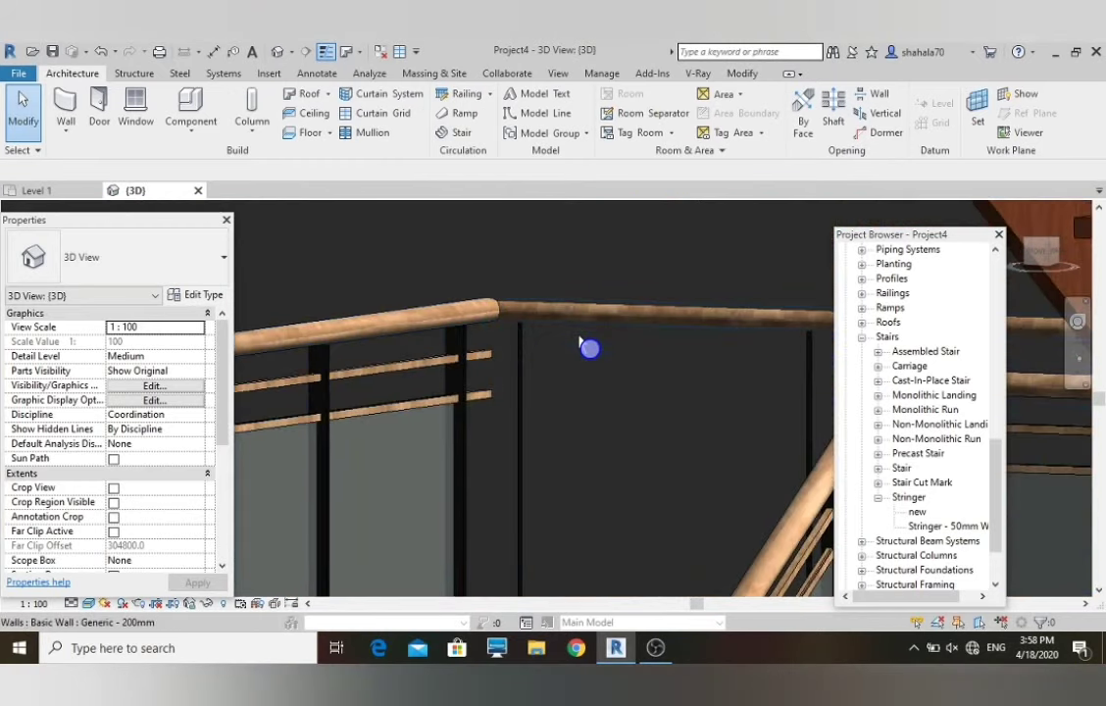
click(743, 75)
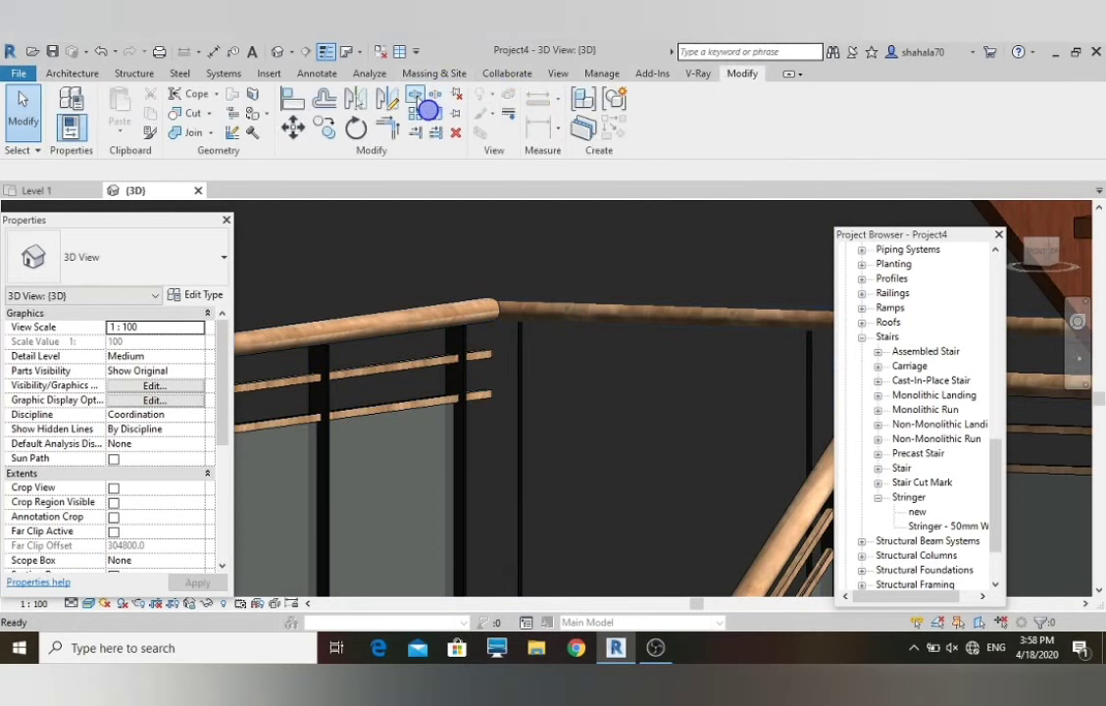
click(417, 96)
scroll(502, 284, up, 3)
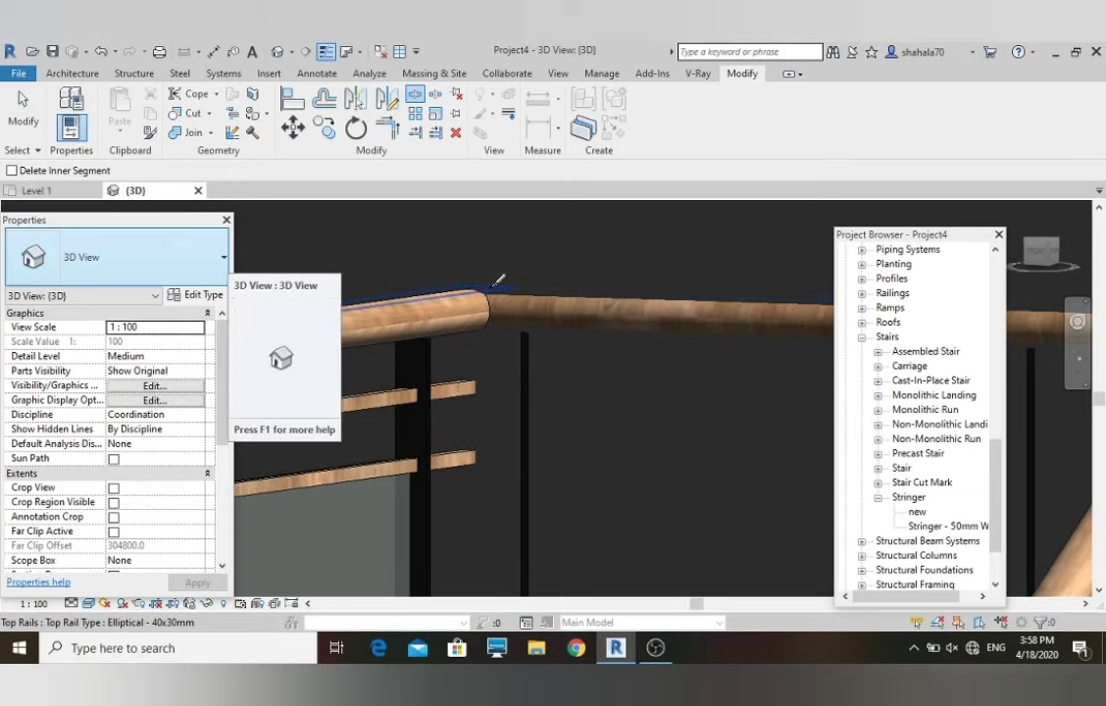
scroll(525, 332, down, 3)
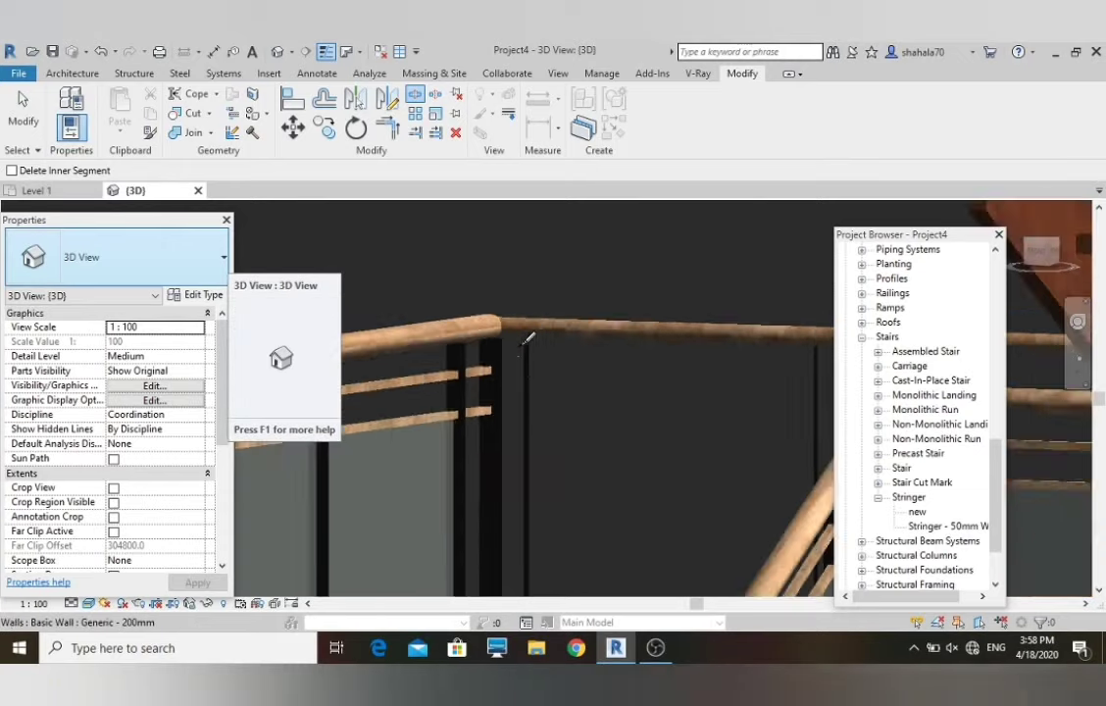
scroll(526, 337, down, 4)
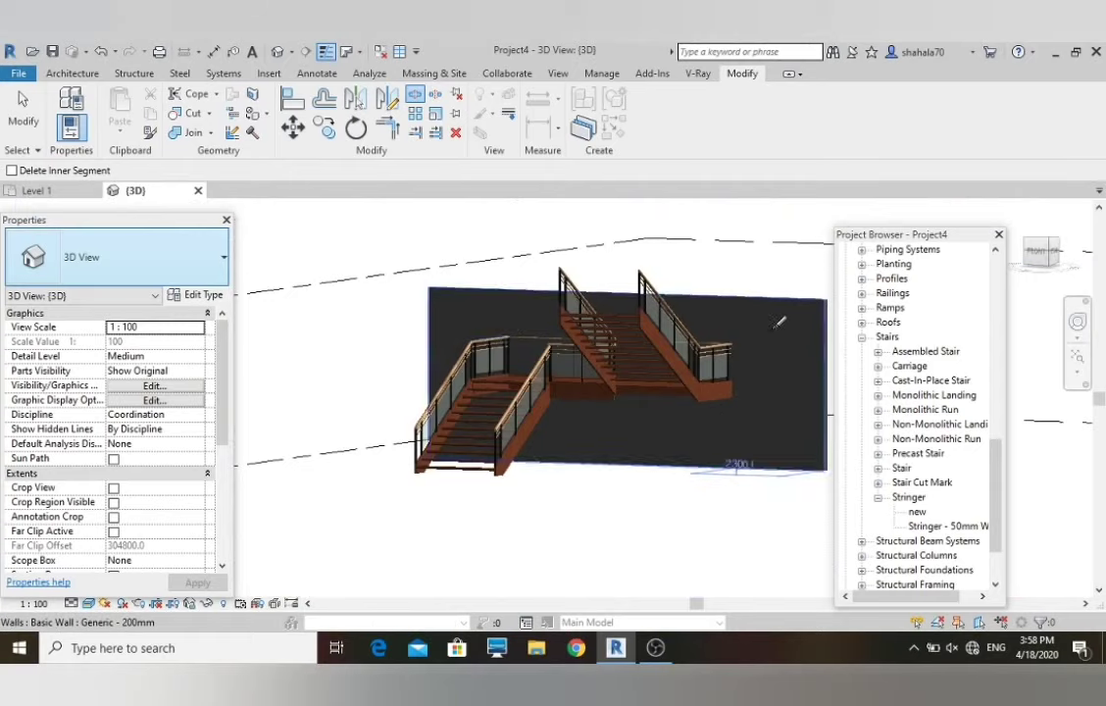
scroll(723, 314, up, 5)
scroll(722, 314, up, 5)
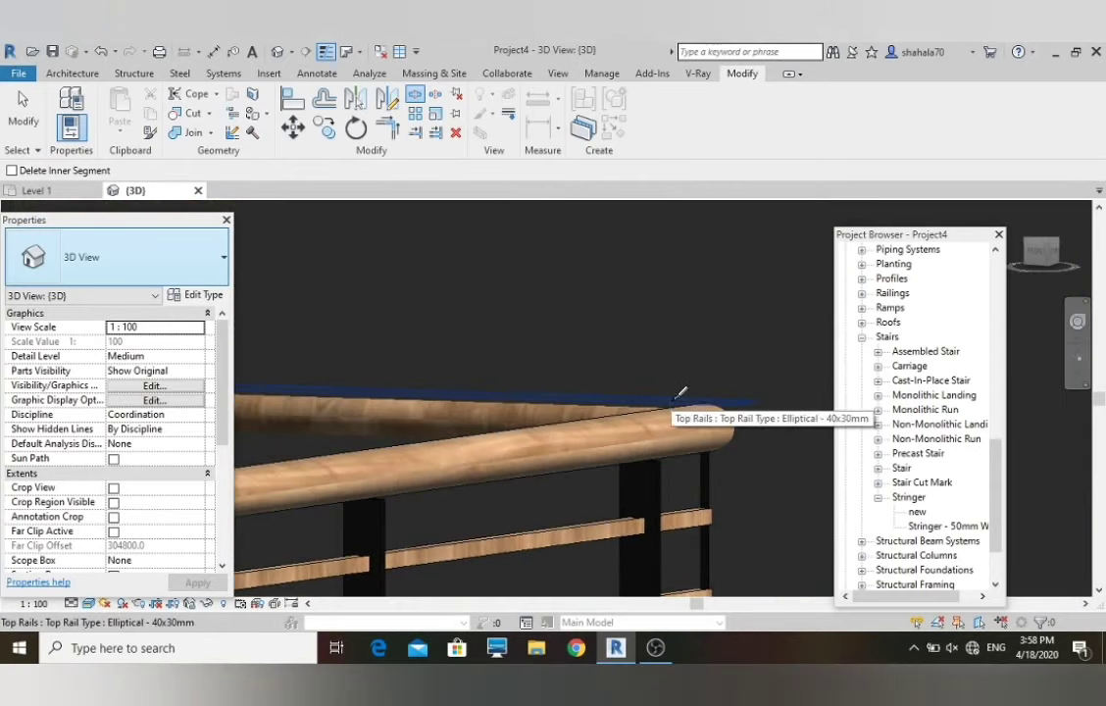
shift+middle_drag(679, 392, 593, 410)
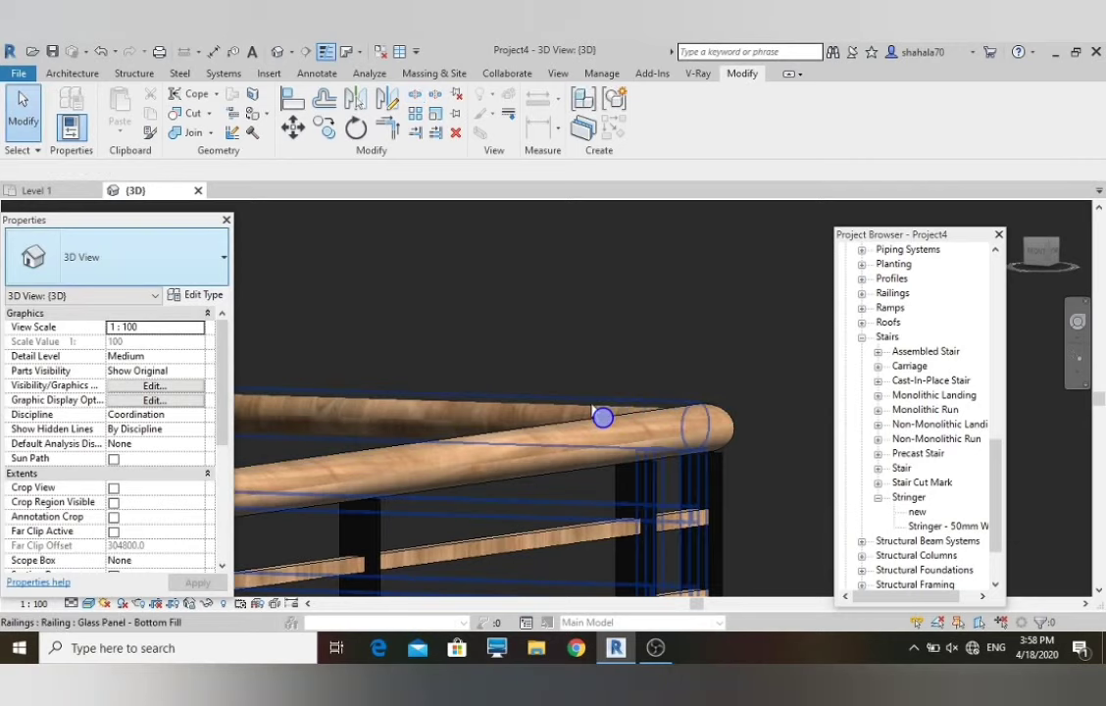
click(592, 412)
key(Escape)
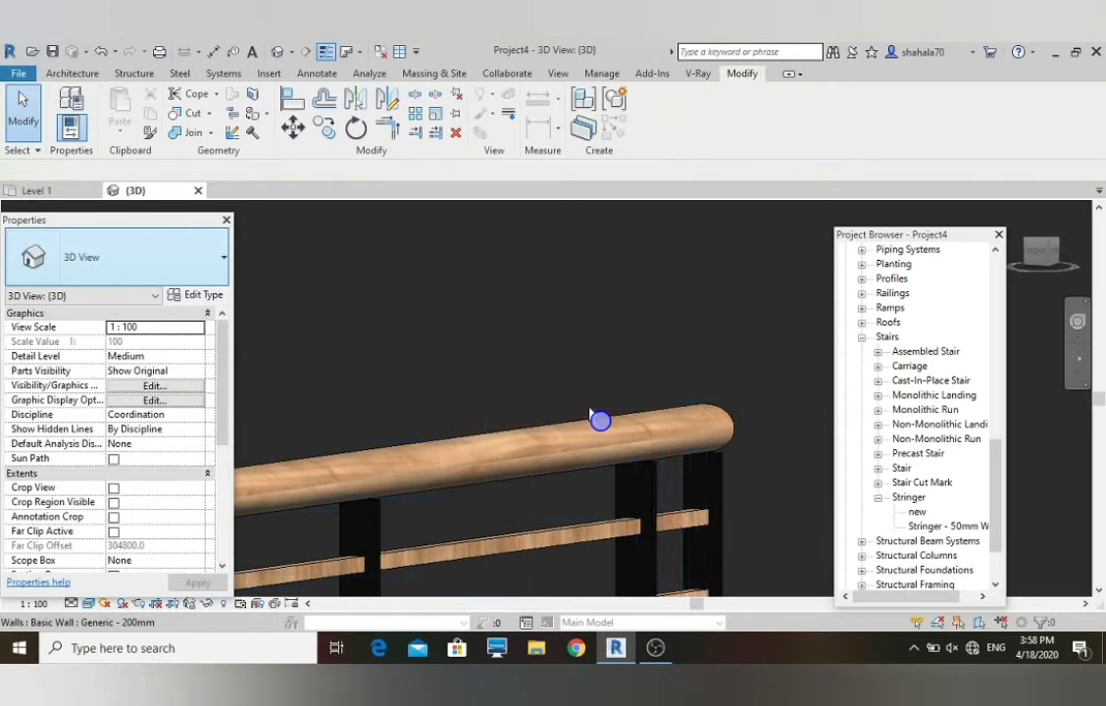
scroll(589, 413, down, 10)
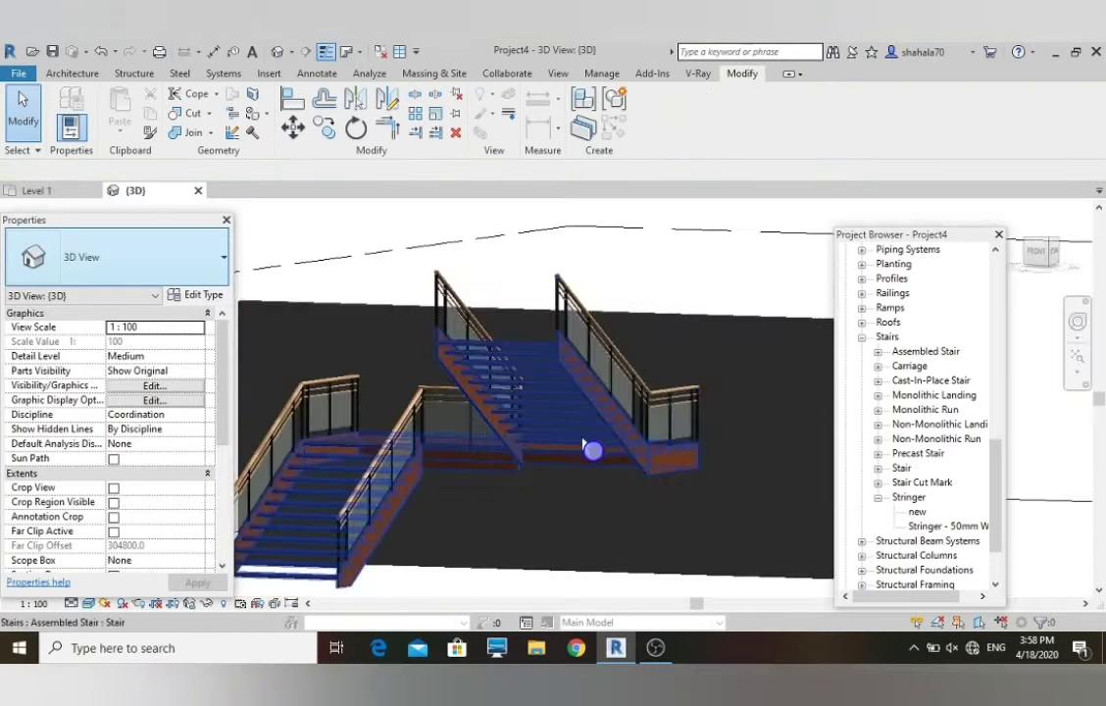
shift+middle_drag(525, 471, 595, 536)
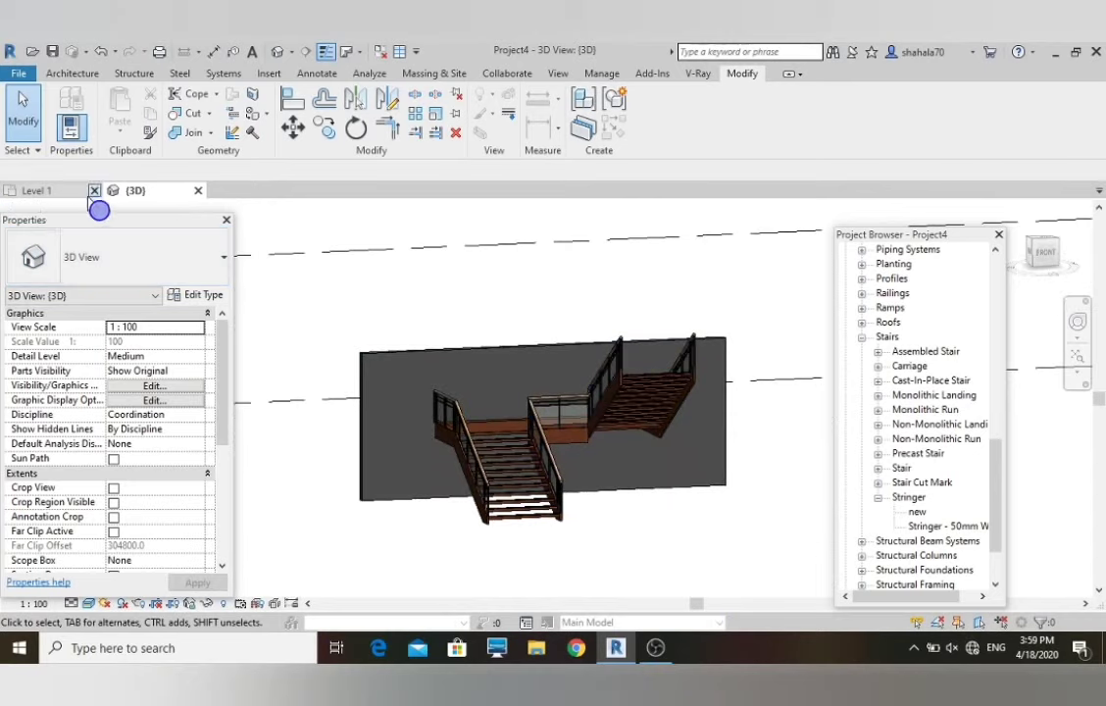
- From the Level 1 plan, place a perspective camera aimed at the stair and widen its crop
click(44, 194)
scroll(422, 368, down, 4)
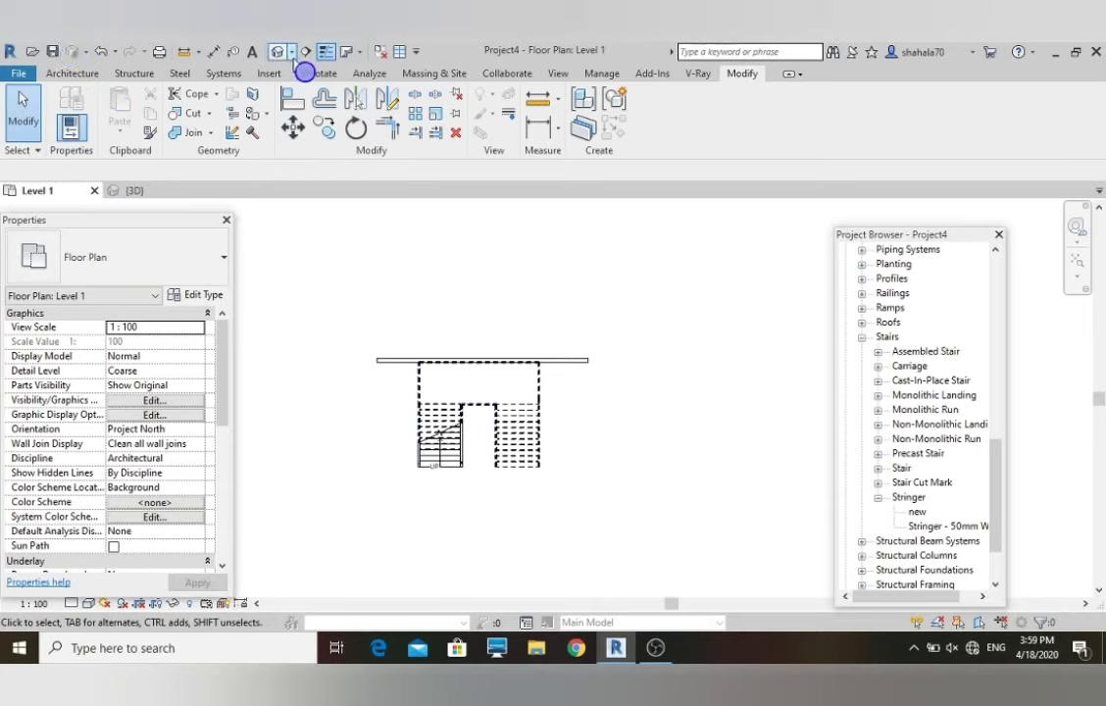
click(288, 51)
click(294, 88)
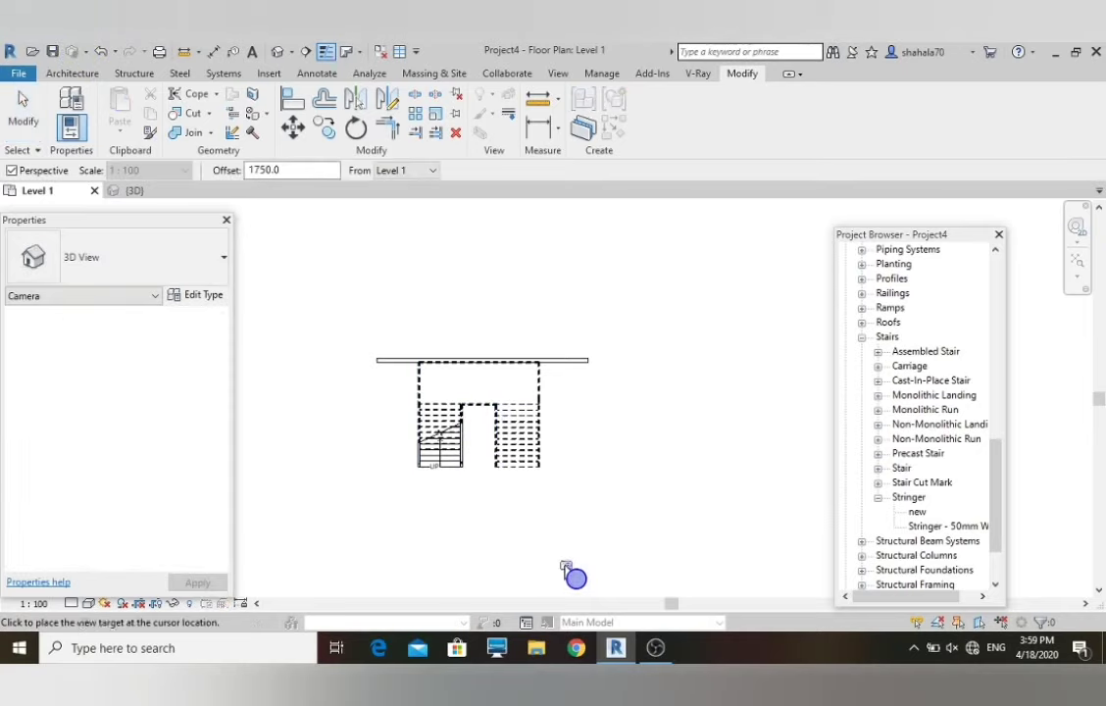
click(444, 301)
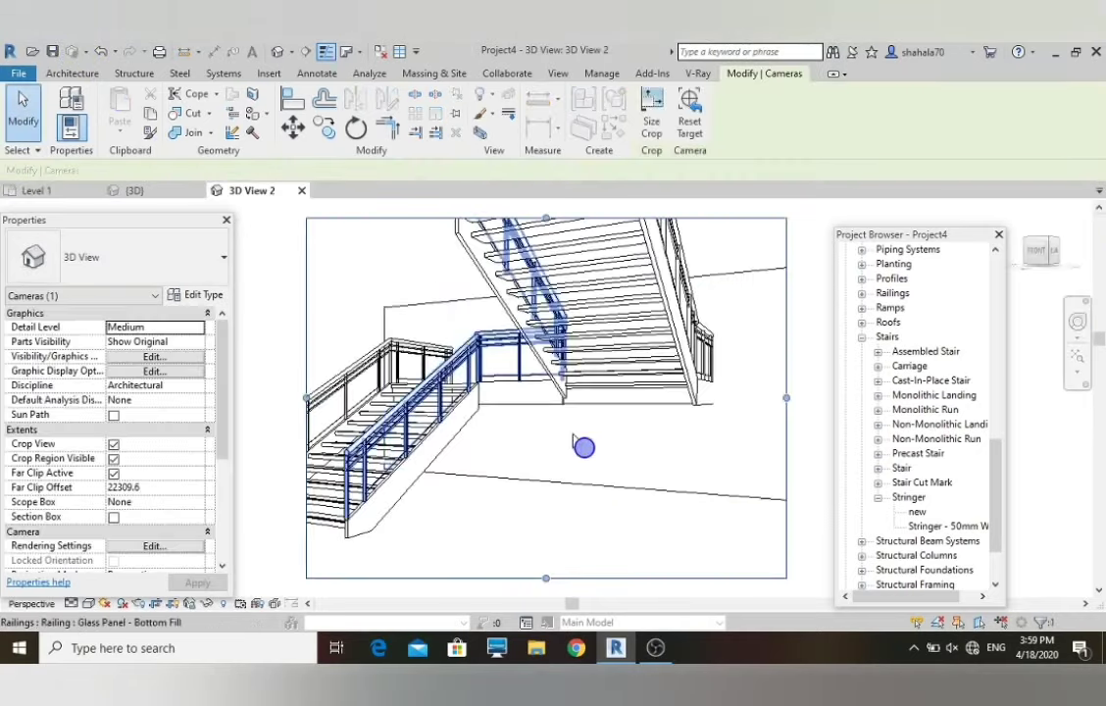
scroll(584, 447, down, 1)
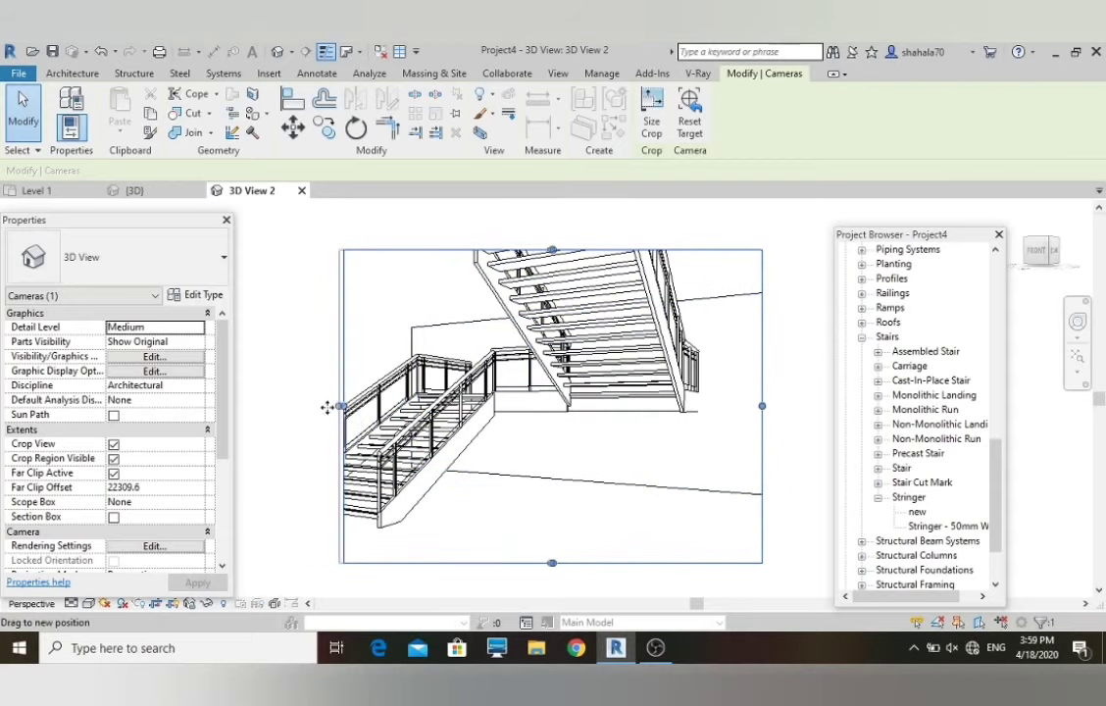
drag(327, 406, 309, 412)
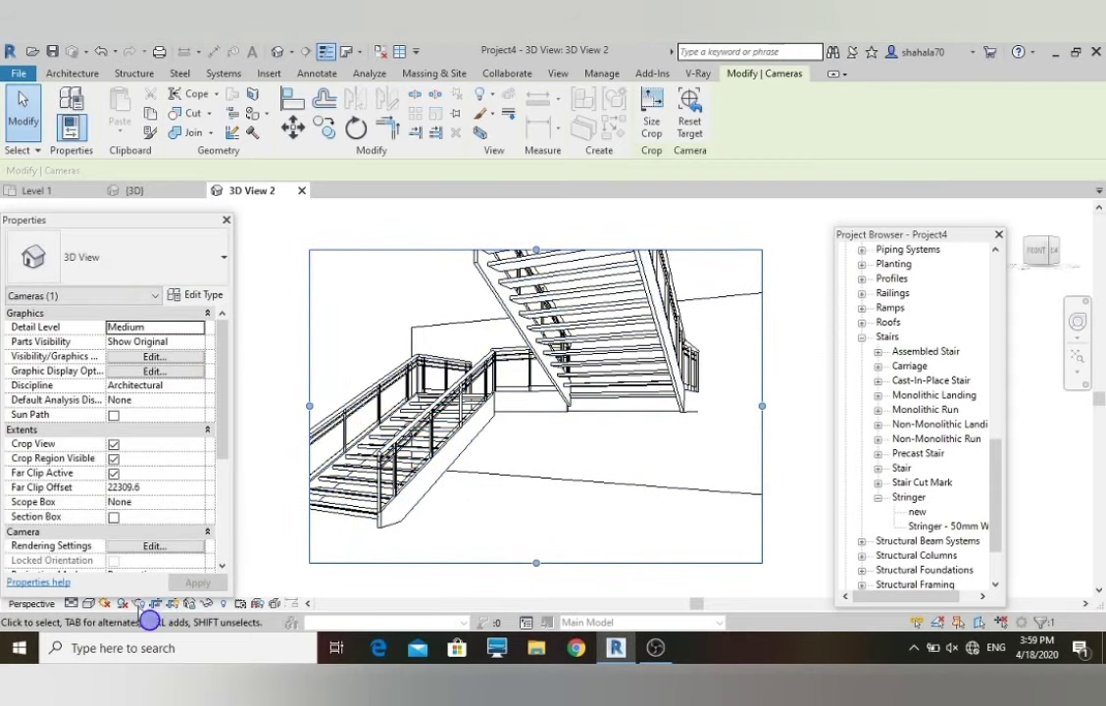
- Set the camera view to Fine detail level and Realistic visual style
click(88, 603)
click(96, 583)
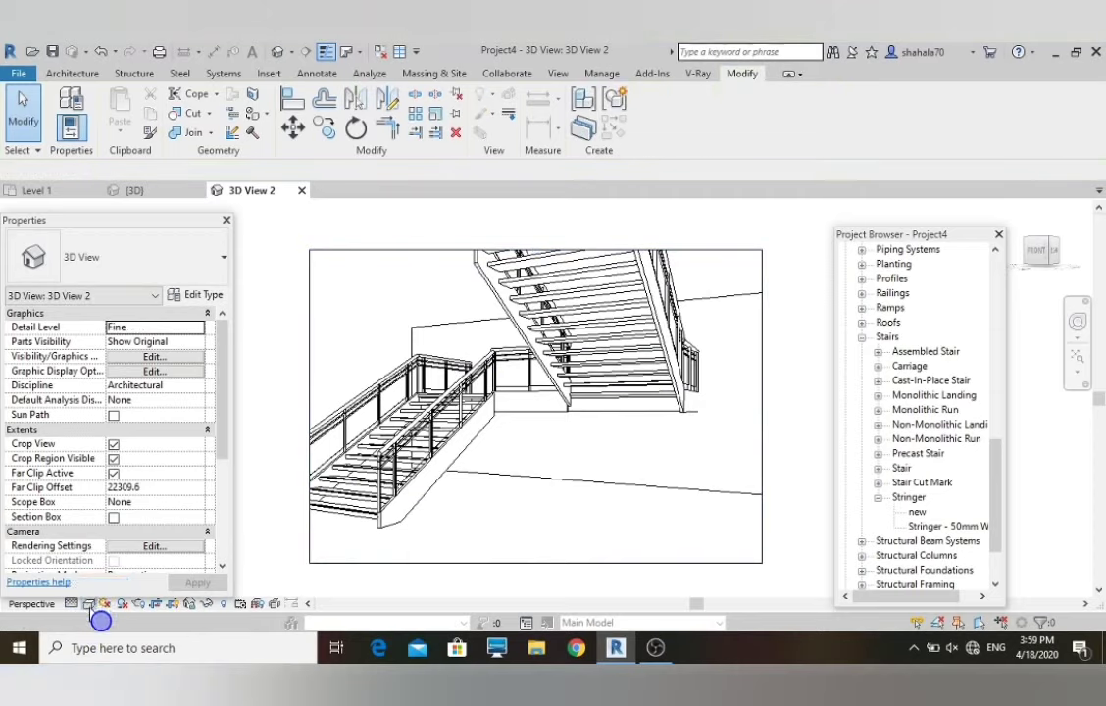
click(105, 603)
click(122, 566)
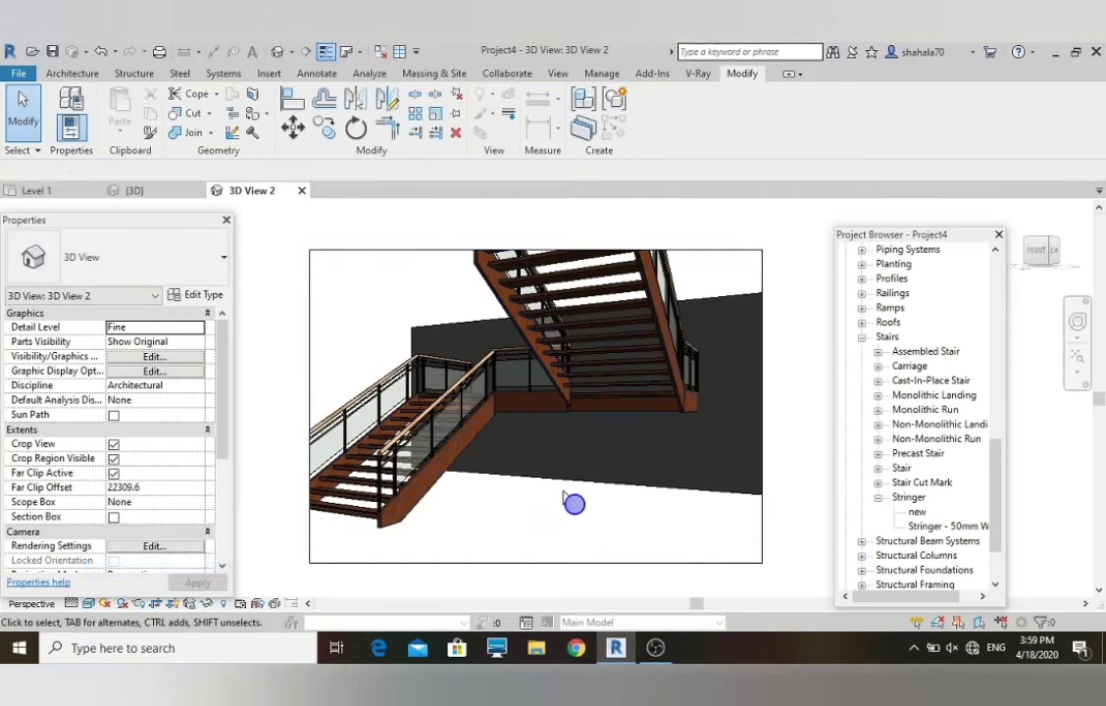
- Paint the back wall face with Gypsum Wall Board
click(252, 113)
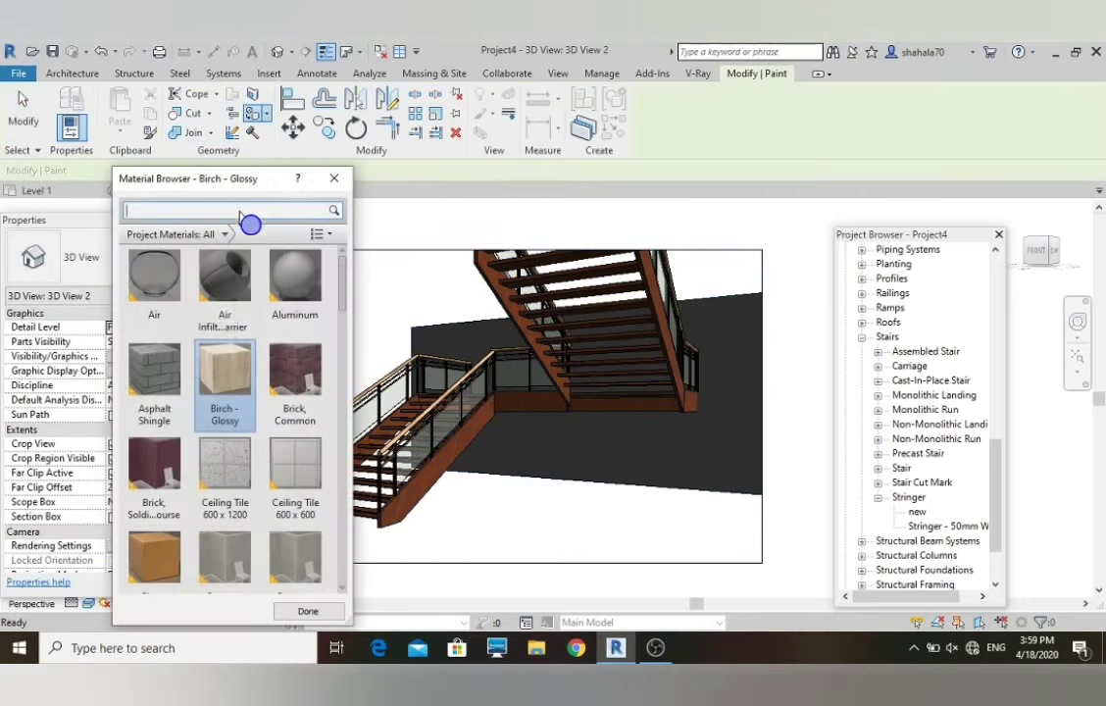
scroll(257, 410, down, 3)
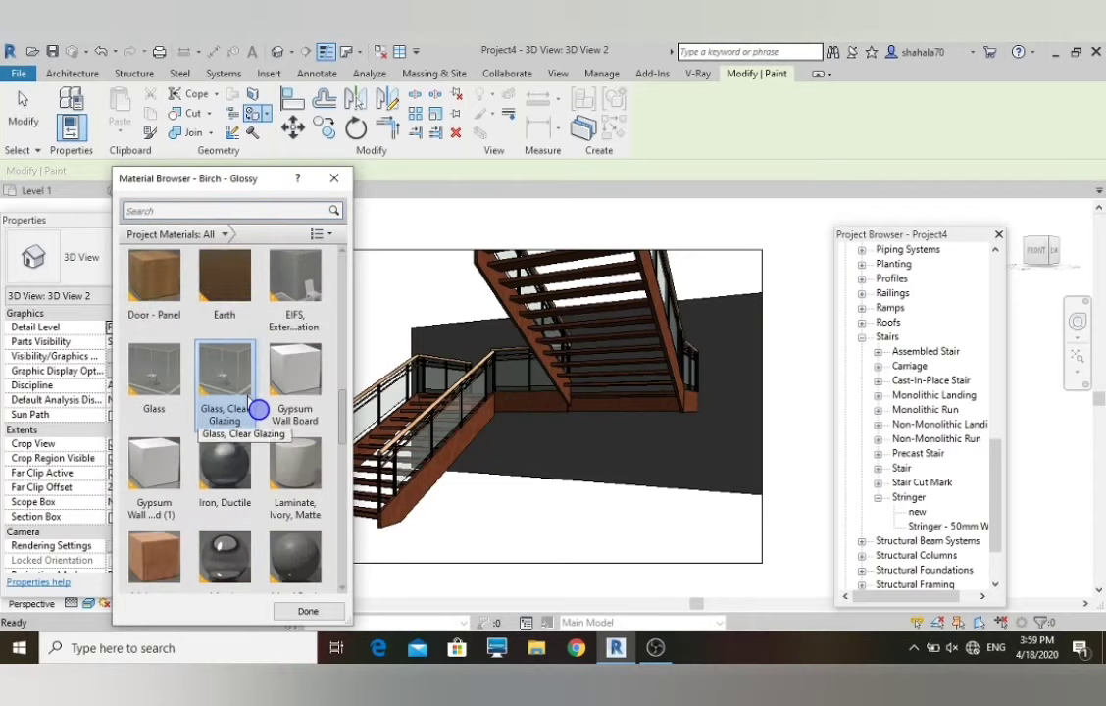
click(155, 465)
click(270, 418)
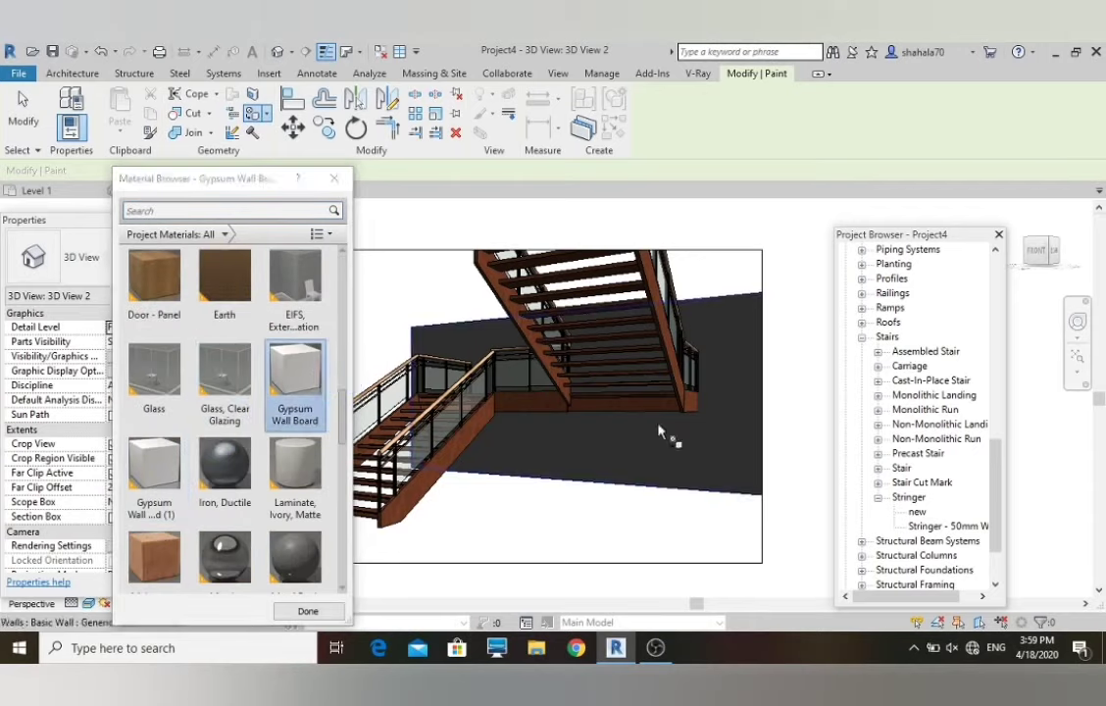
click(605, 470)
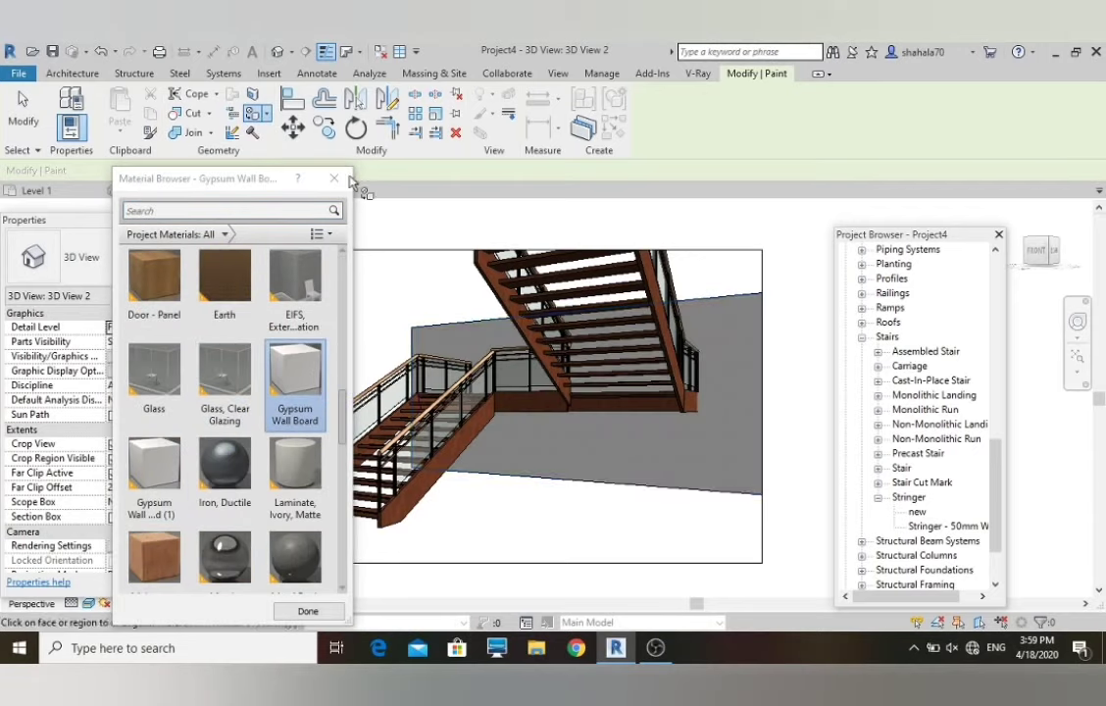